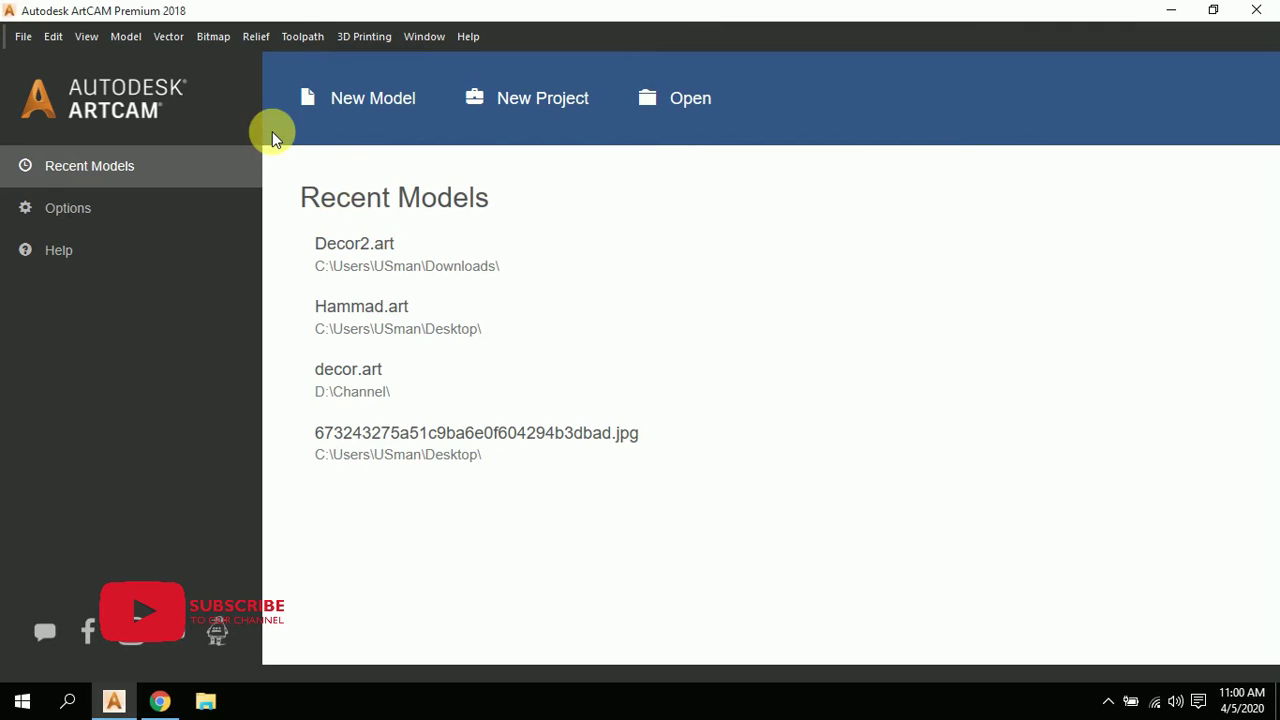
- Create a new 500 × 1000 mm model and show it in the 2D view
left_click(330, 100)
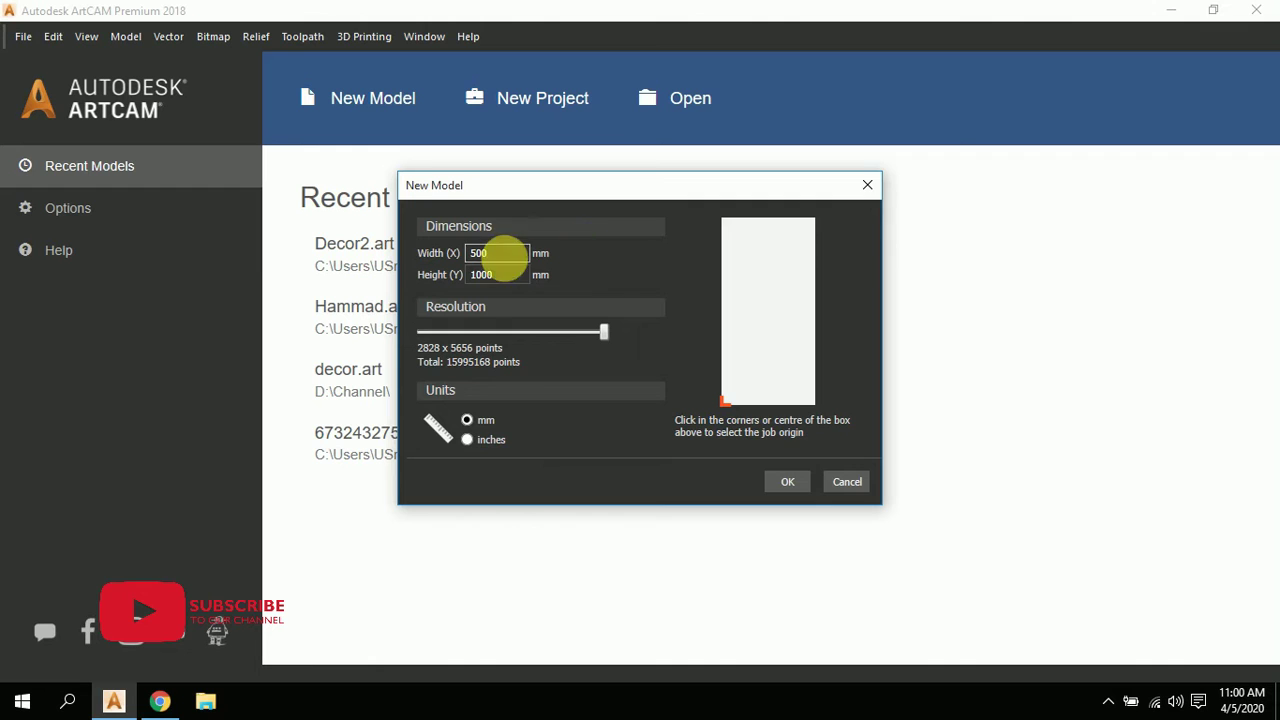
left_click(786, 482)
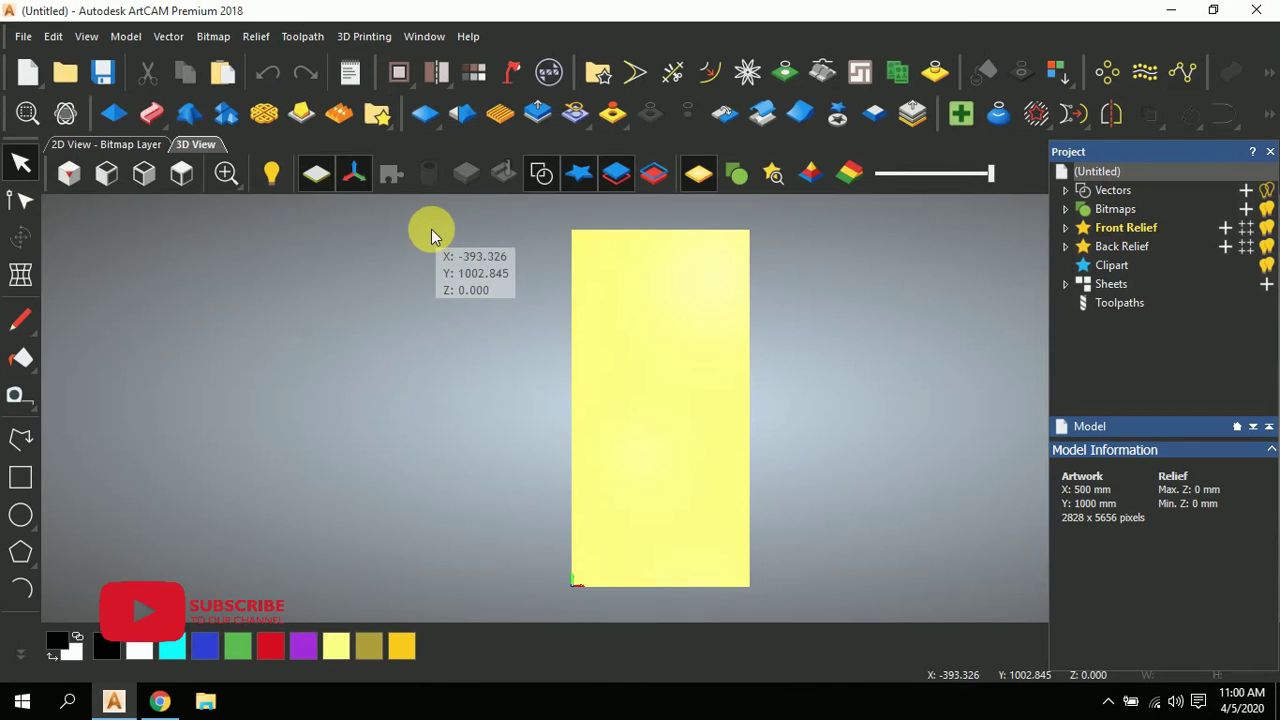
left_click(148, 146)
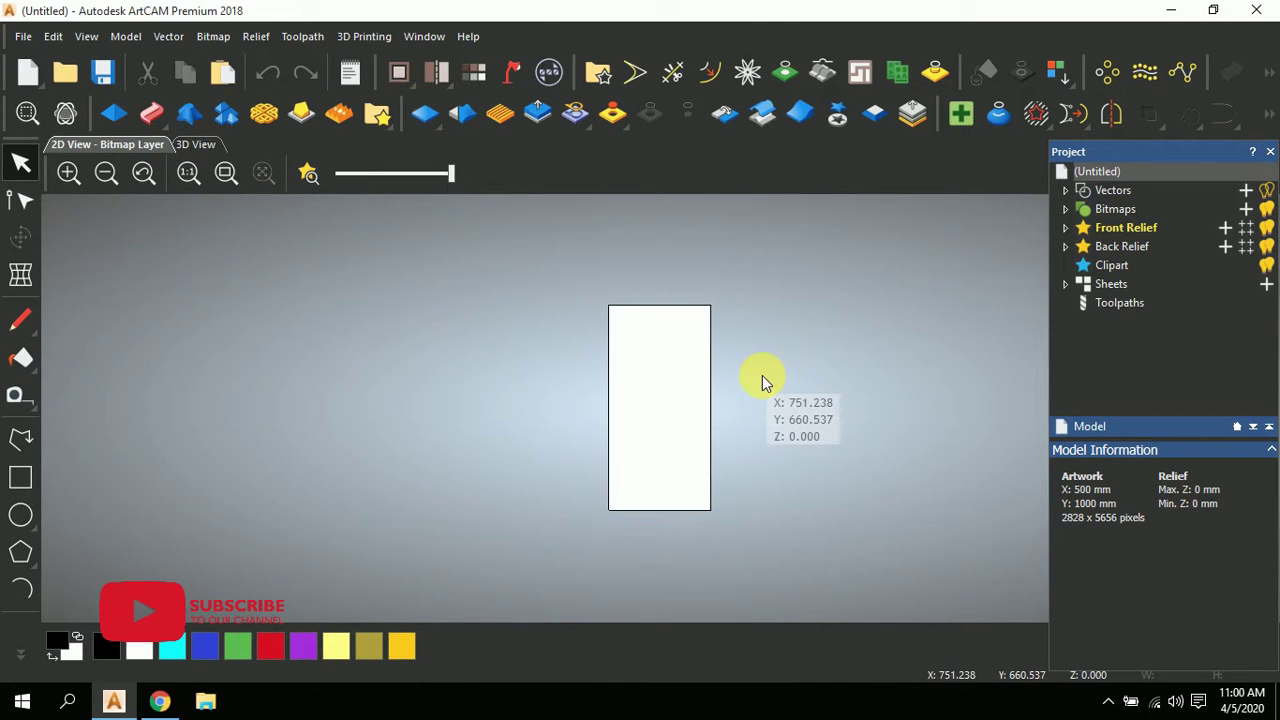
- Open "WhatsApp Image 2020-03-07 at 5.19.41 PM.jpeg" from the Desktop as a 783 × 446 mm model and show it in the 2D view
left_click(86, 36)
left_click(60, 68)
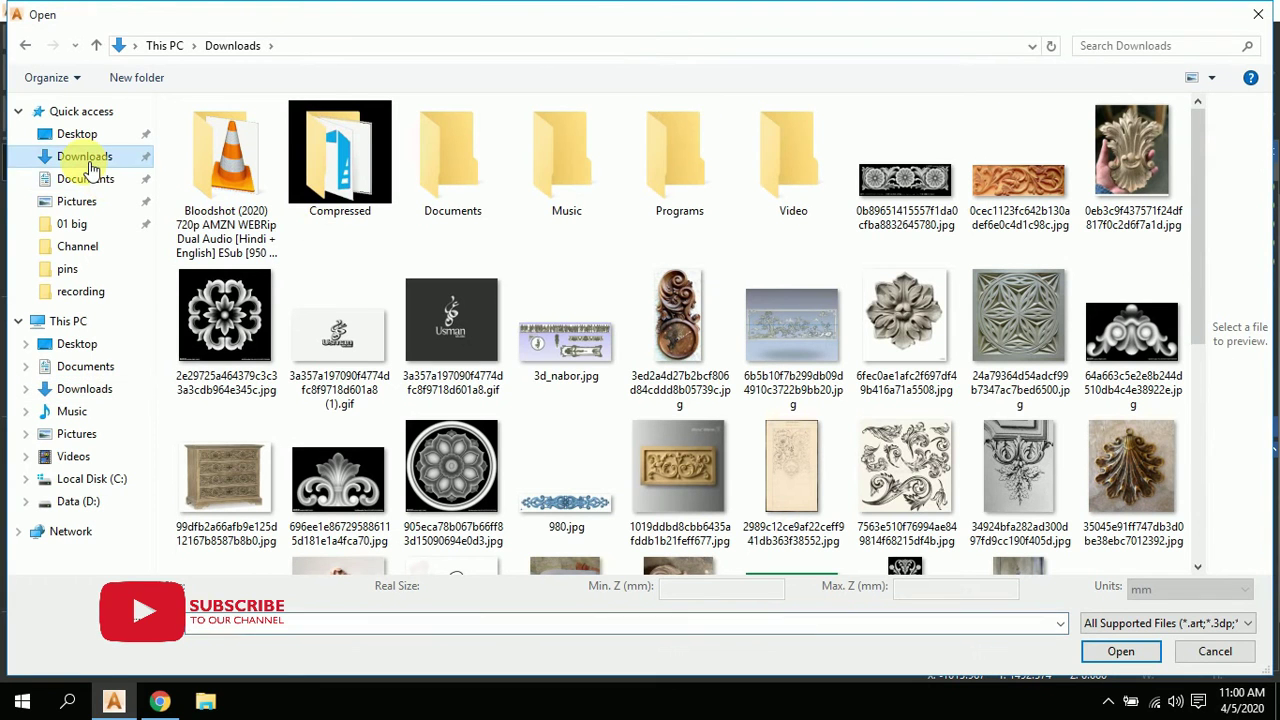
left_click(88, 134)
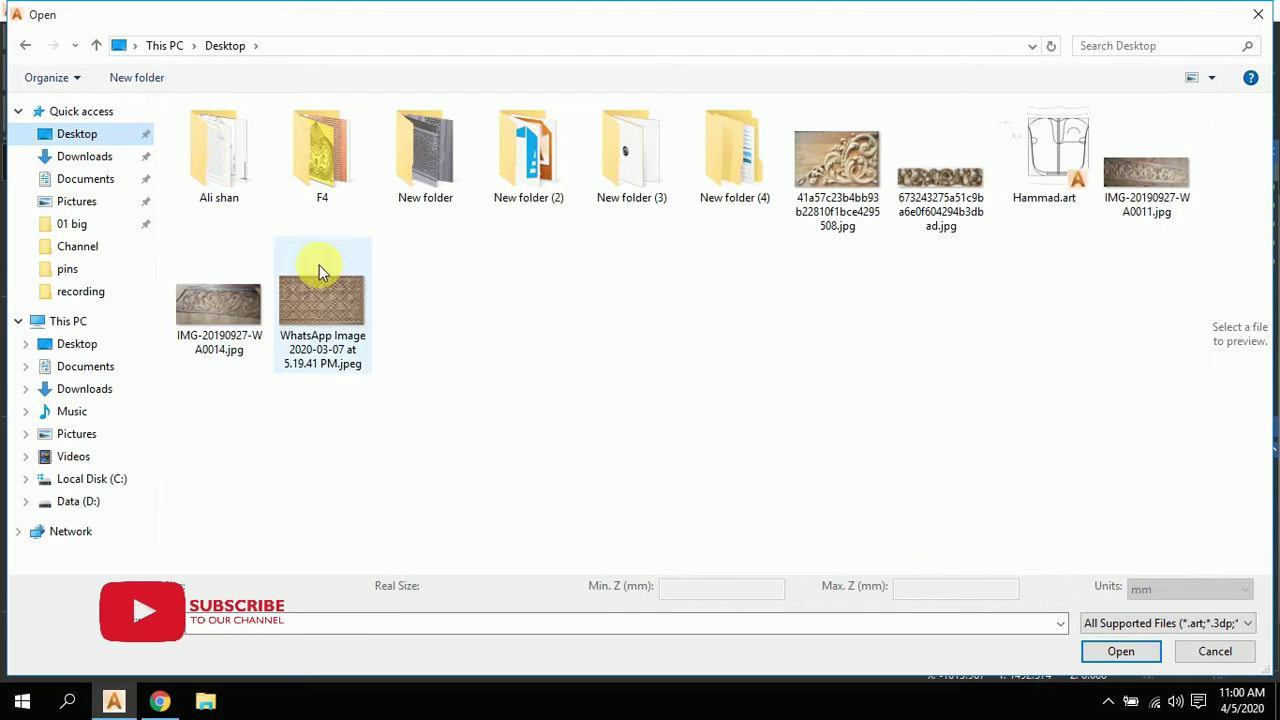
left_click(322, 295)
left_click(1116, 652)
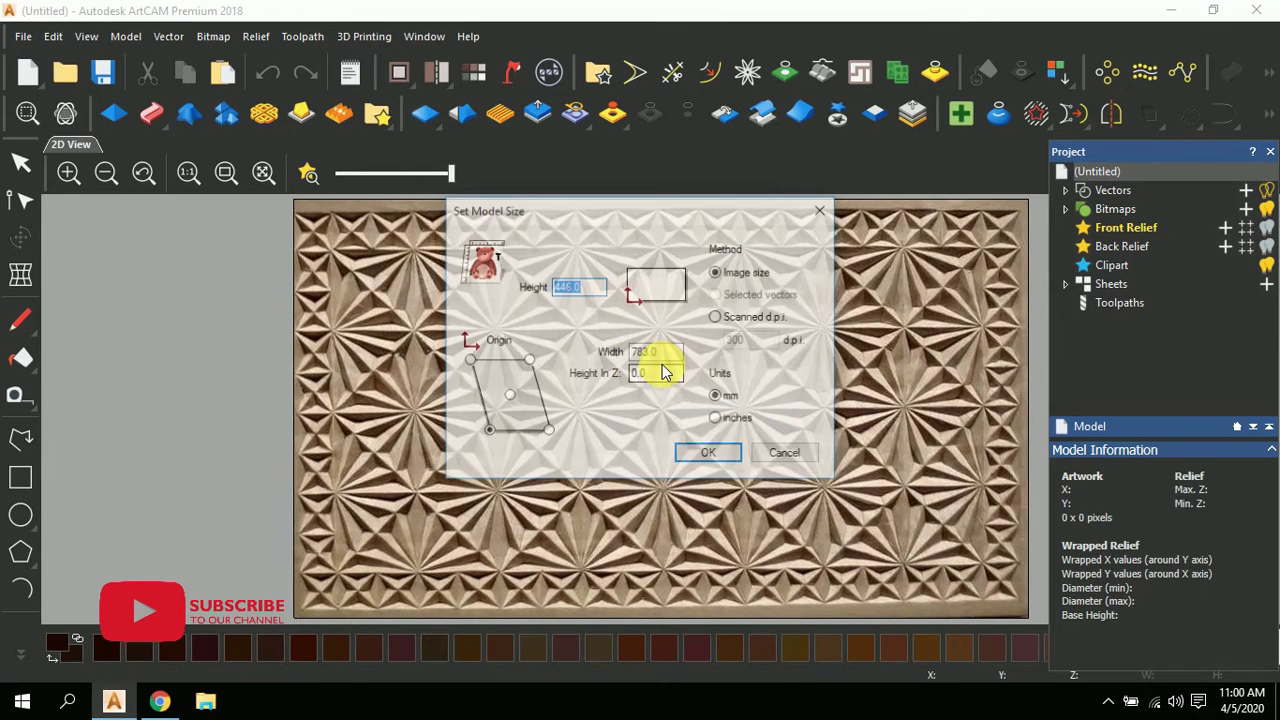
left_click(707, 455)
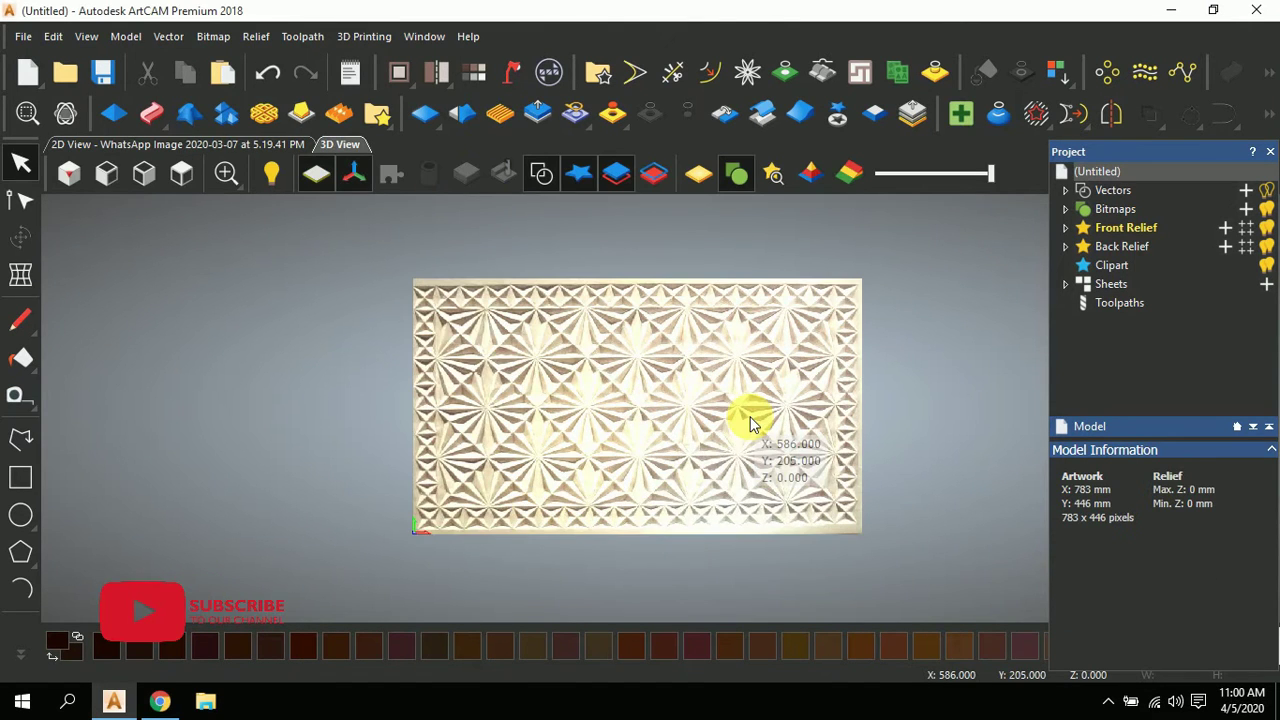
left_click(218, 144)
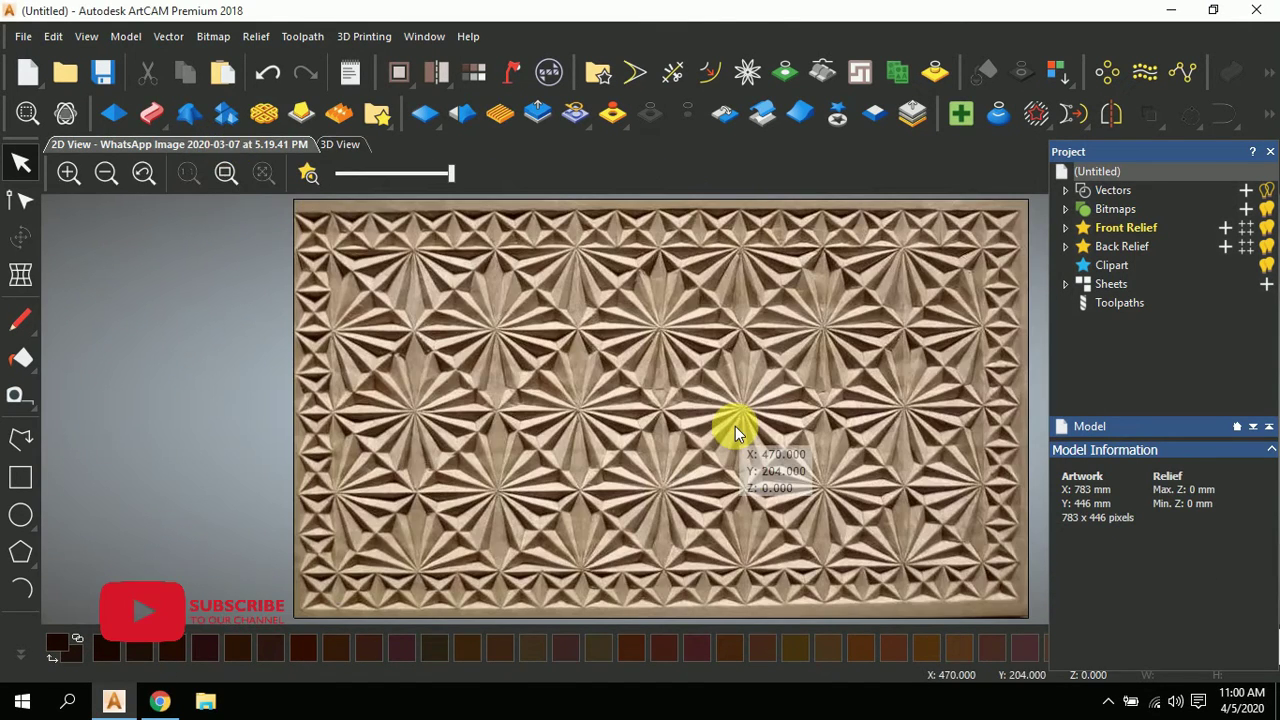
- Raise the model resolution to 5300 × 3018 pixels
scroll(800, 410, "down", 2)
left_click(86, 36)
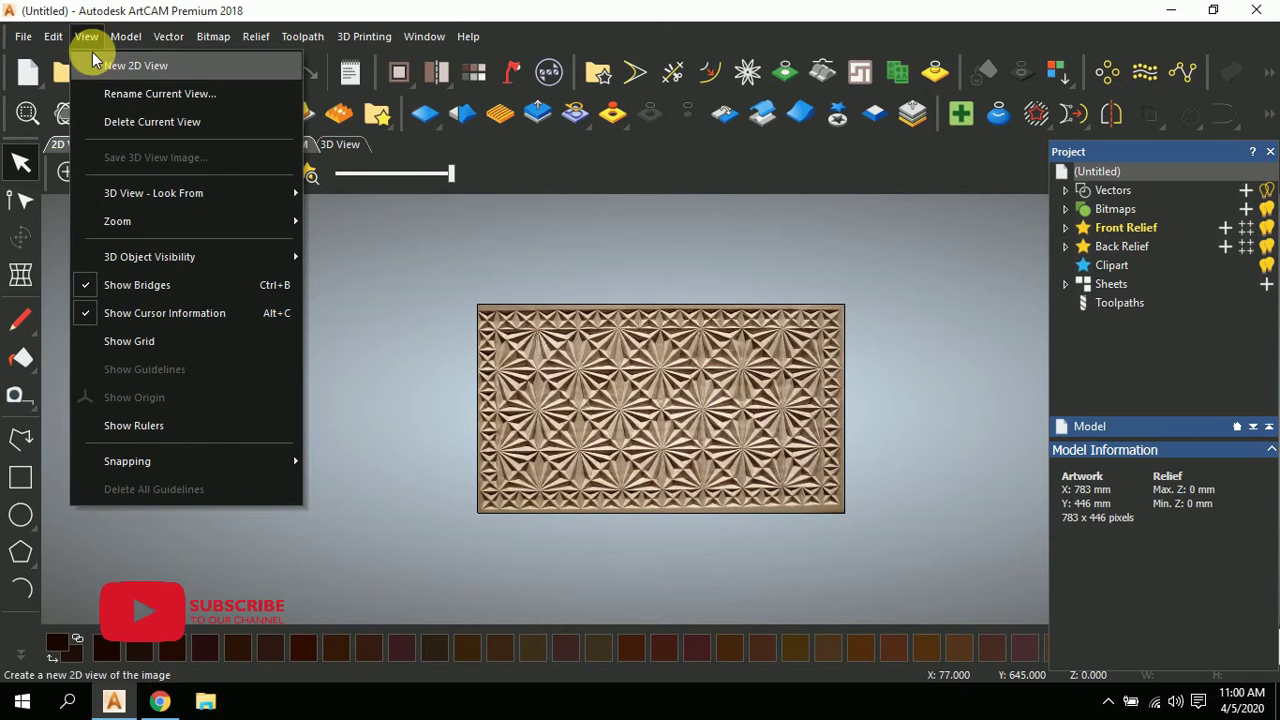
mouse_move(117, 40)
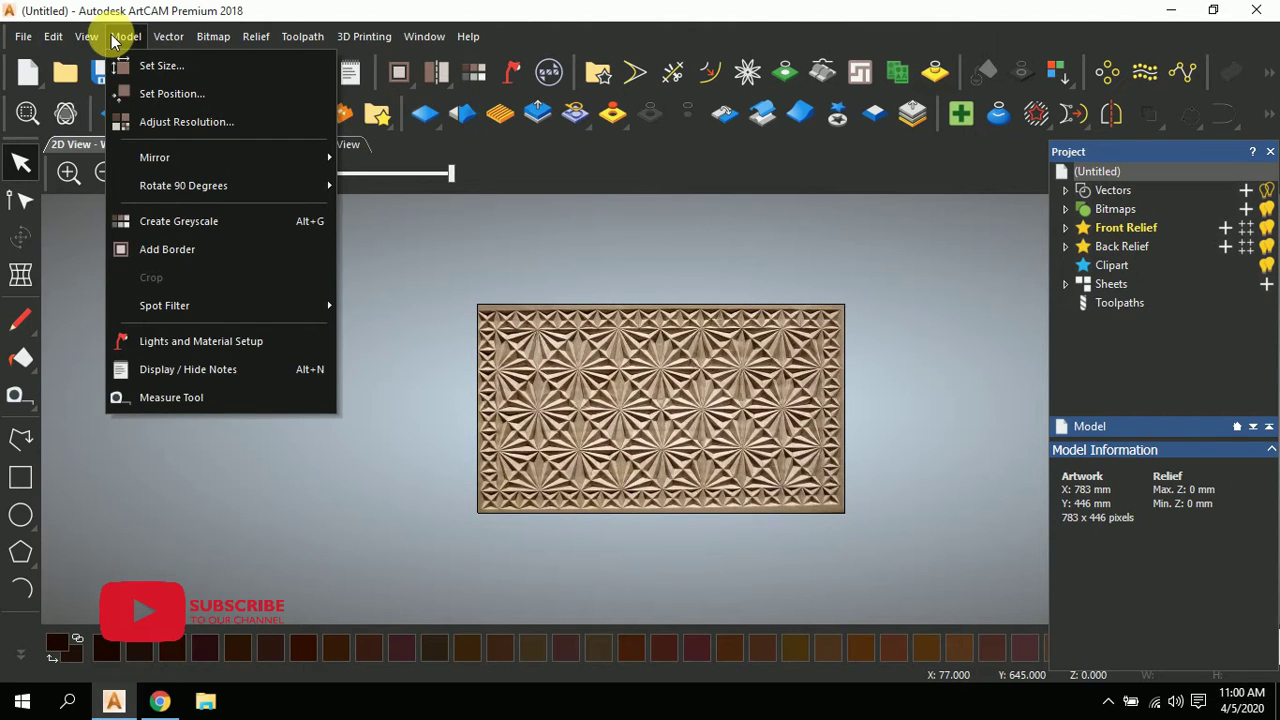
left_click(668, 290)
left_click_drag(866, 266, 995, 285)
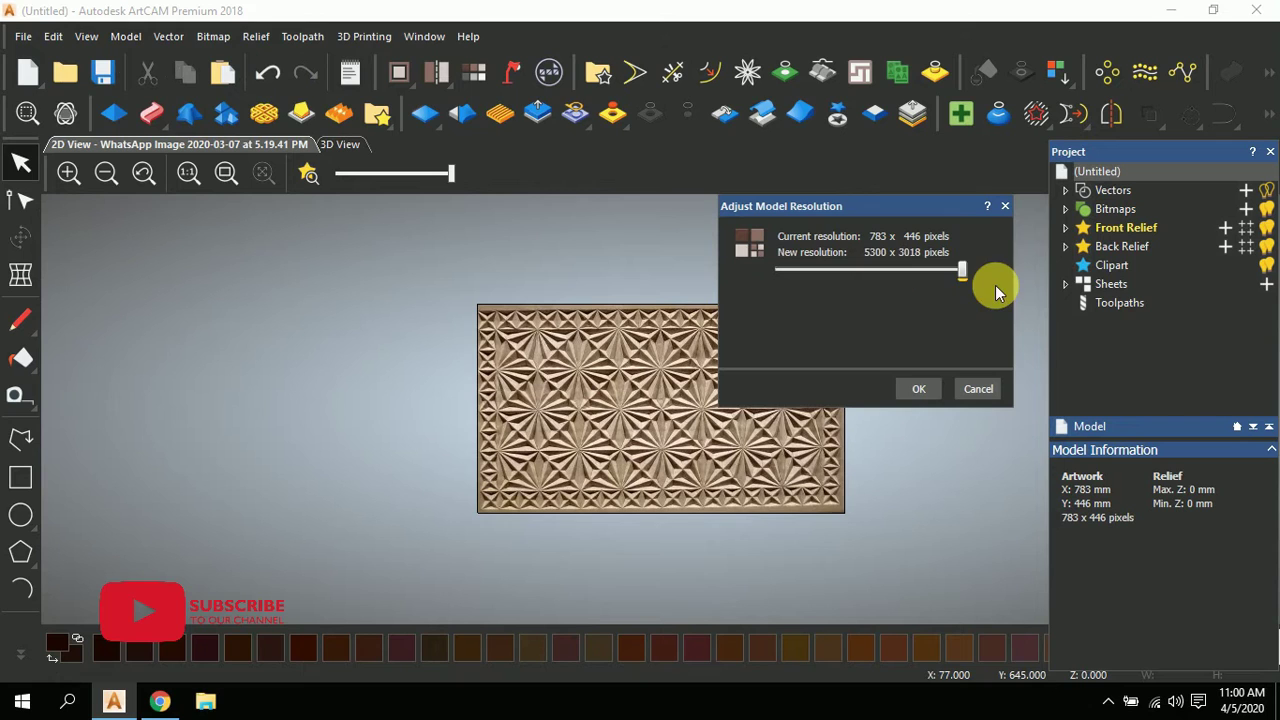
left_click(922, 389)
left_click(940, 353)
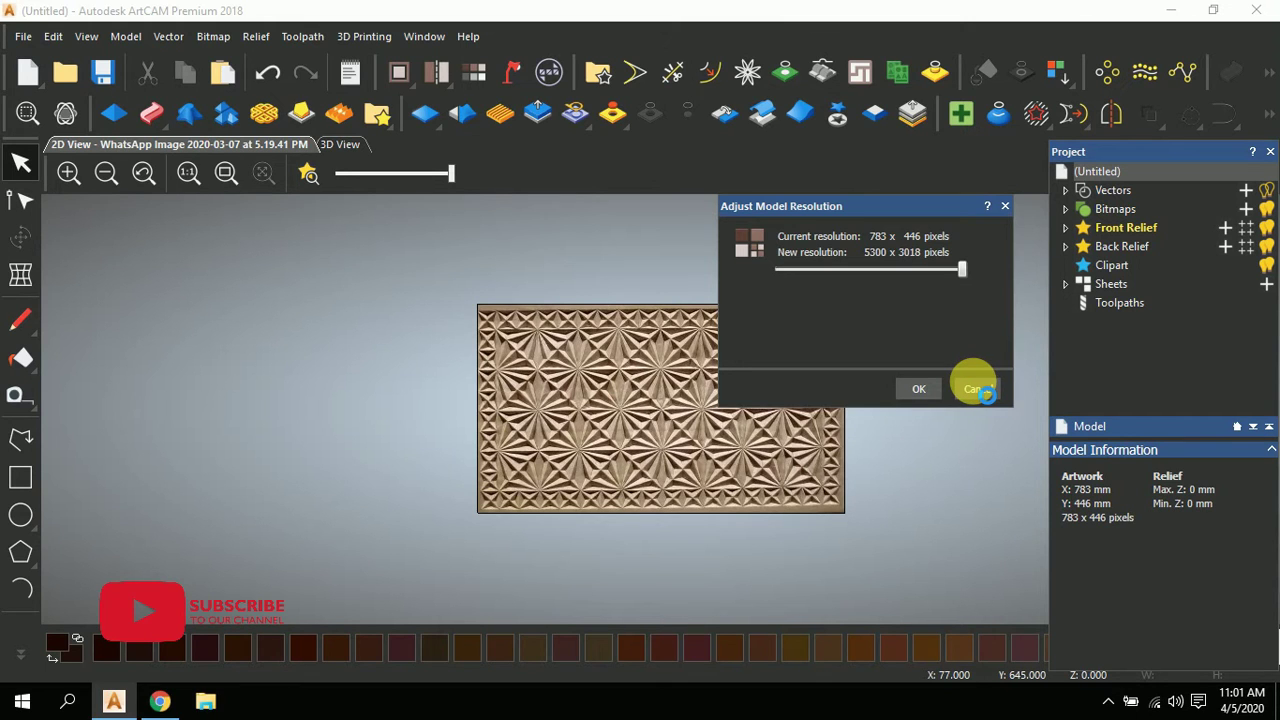
left_click(978, 389)
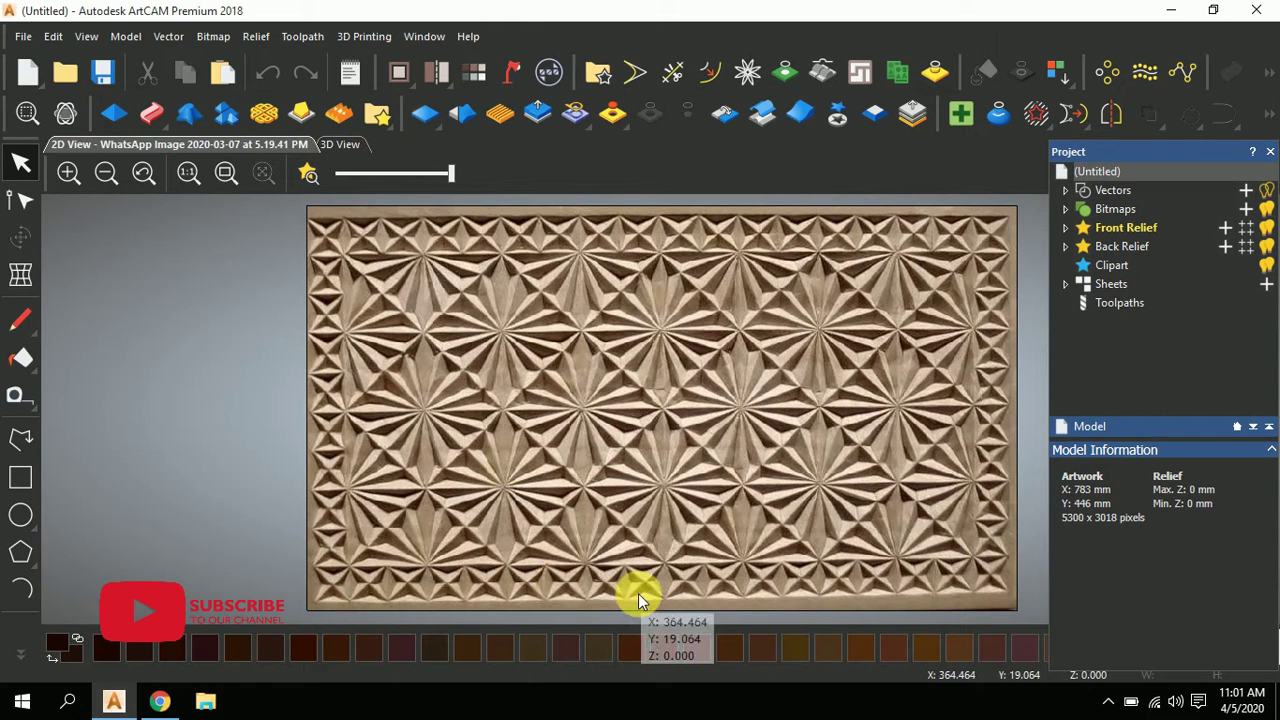
- Fade the bitmap in the 2D view to about half strength for tracing
scroll(697, 445, "down", 2)
scroll(697, 445, "down", 1)
scroll(686, 420, "up", 2)
scroll(617, 394, "down", 2)
scroll(590, 360, "up", 1)
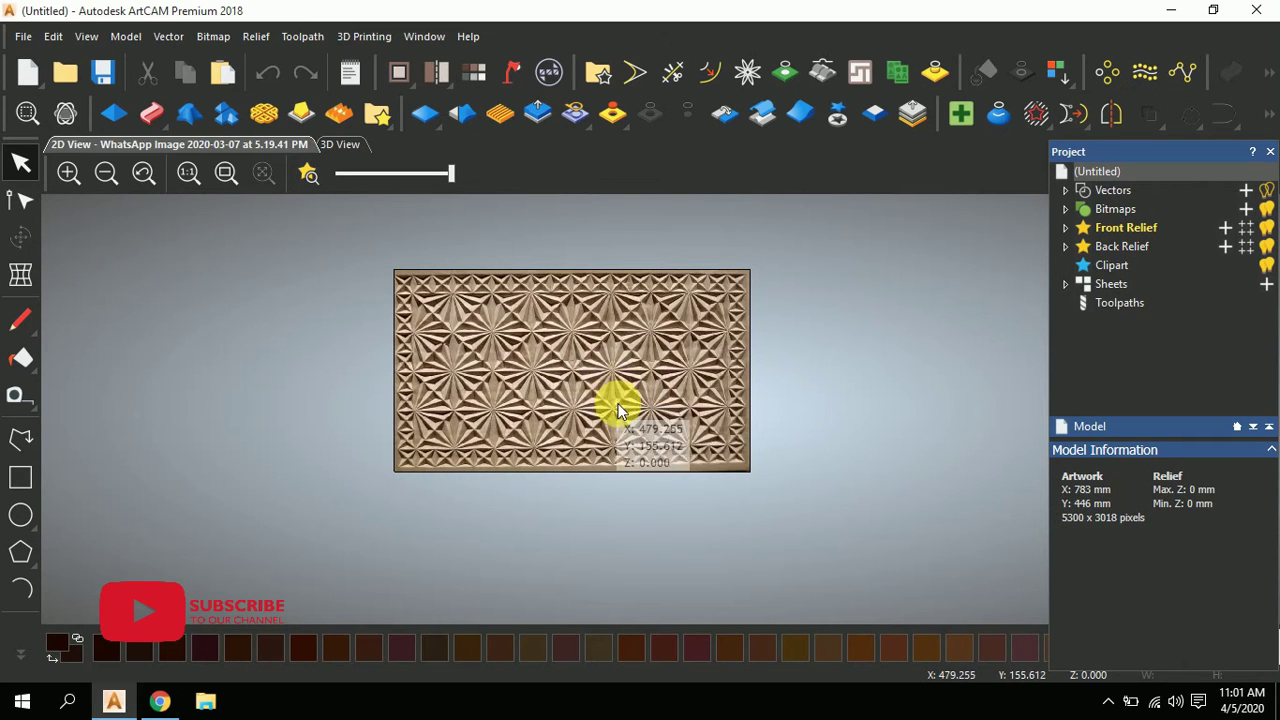
scroll(600, 405, "up", 2)
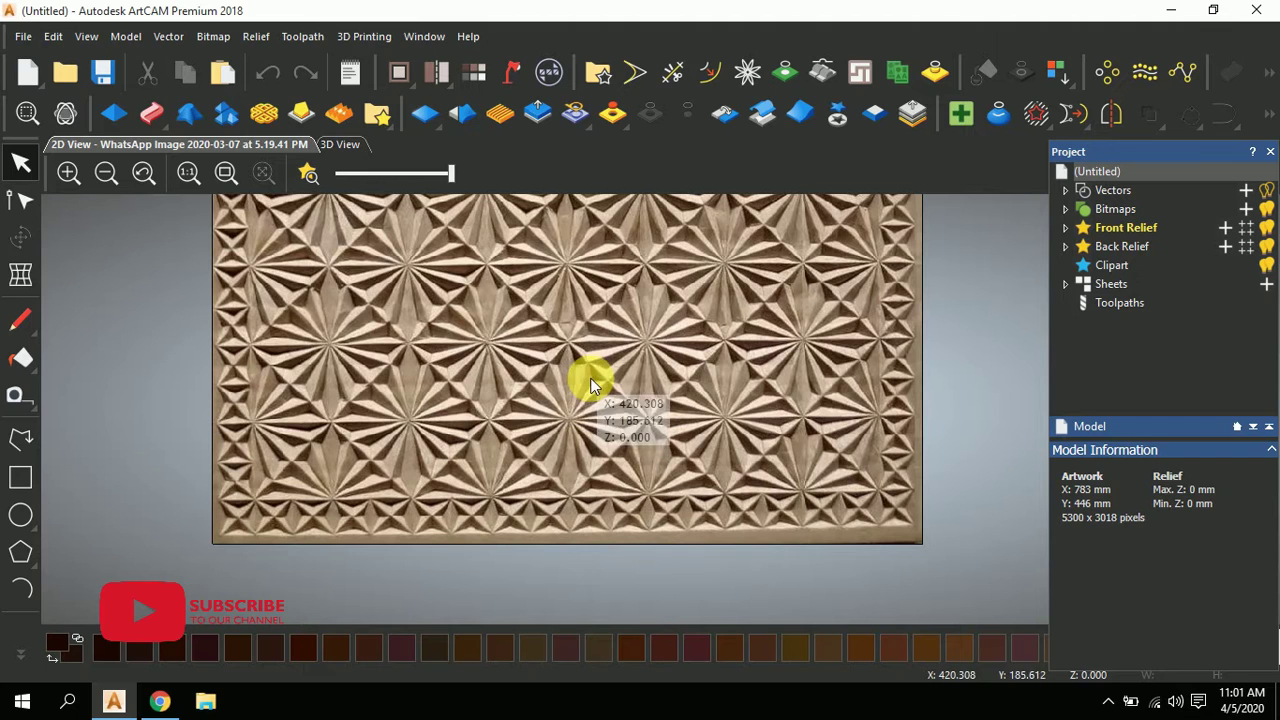
left_click(21, 437)
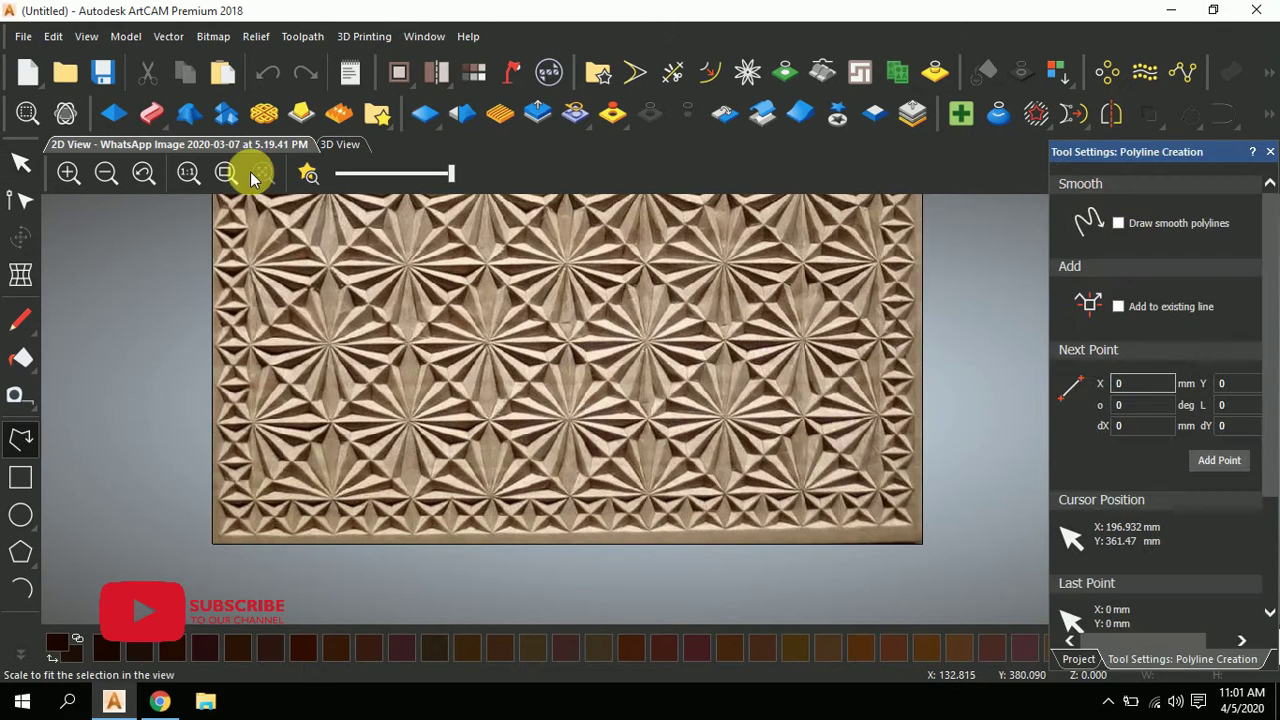
left_click_drag(449, 172, 392, 188)
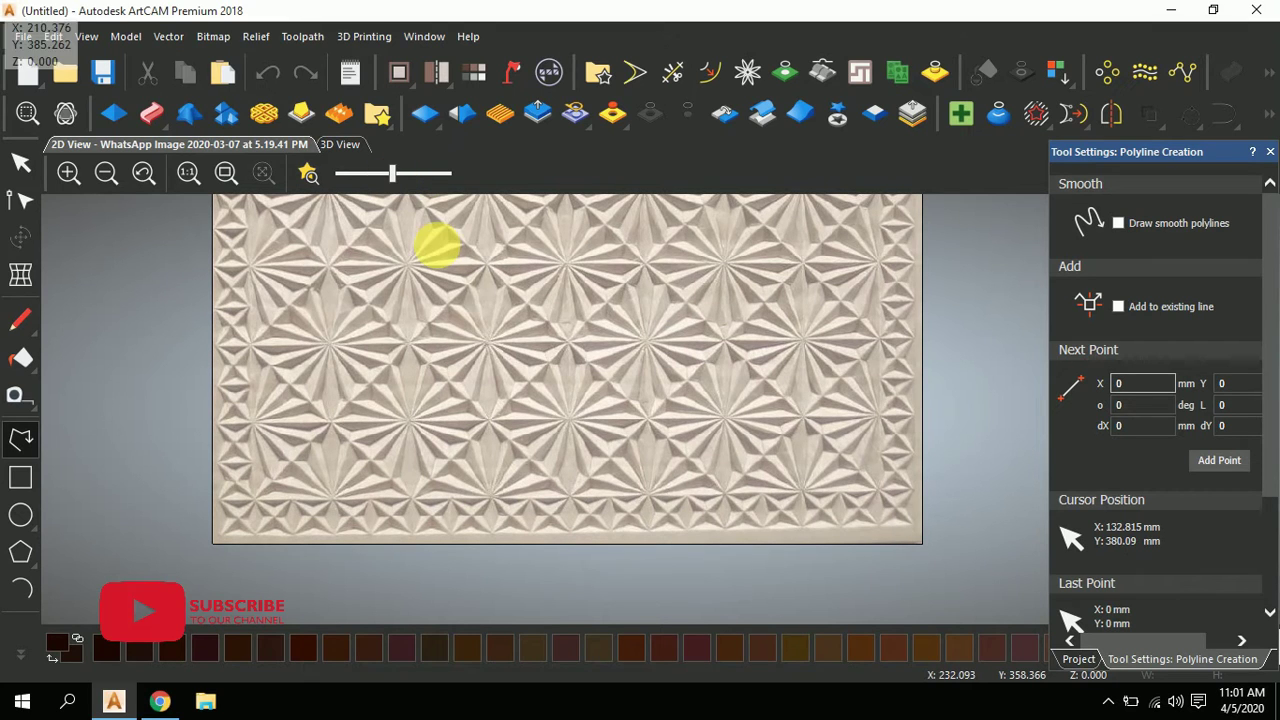
- Sketch a rectangle about 170 × 77 mm between star centres in the middle of the carved pattern
scroll(676, 318, "down", 2)
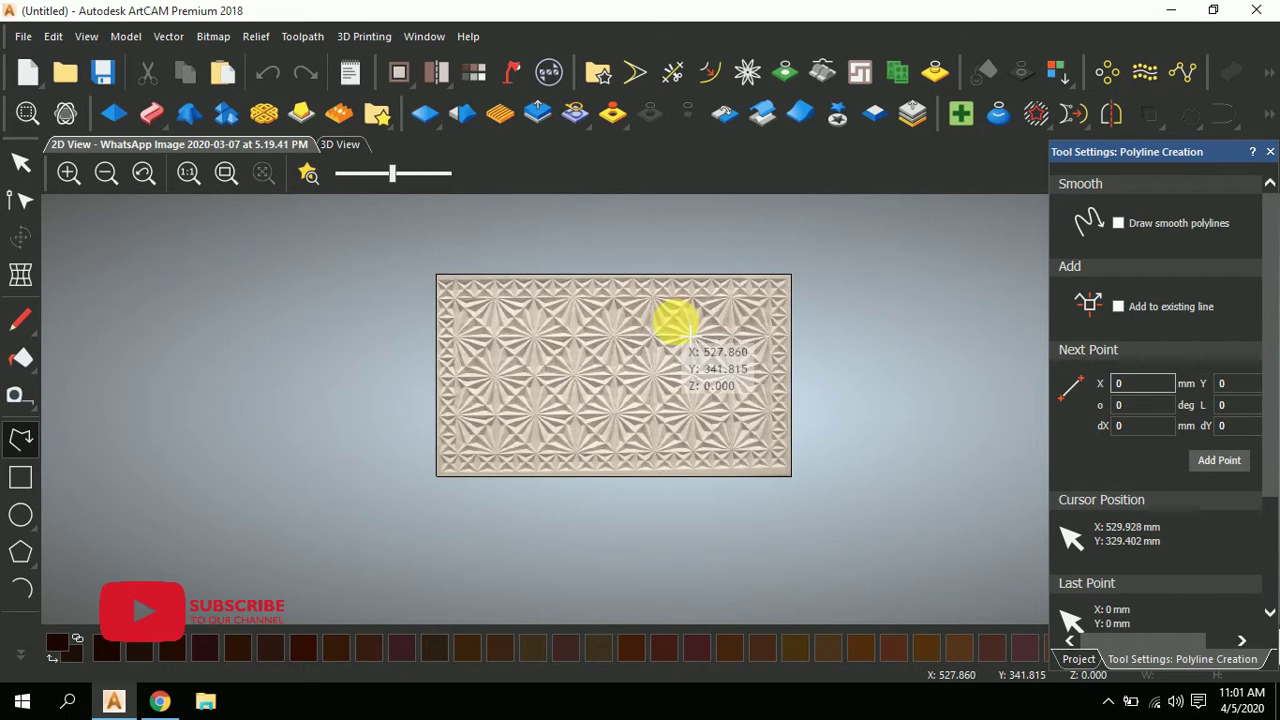
scroll(690, 348, "up", 2)
scroll(705, 357, "down", 2)
scroll(663, 430, "up", 2)
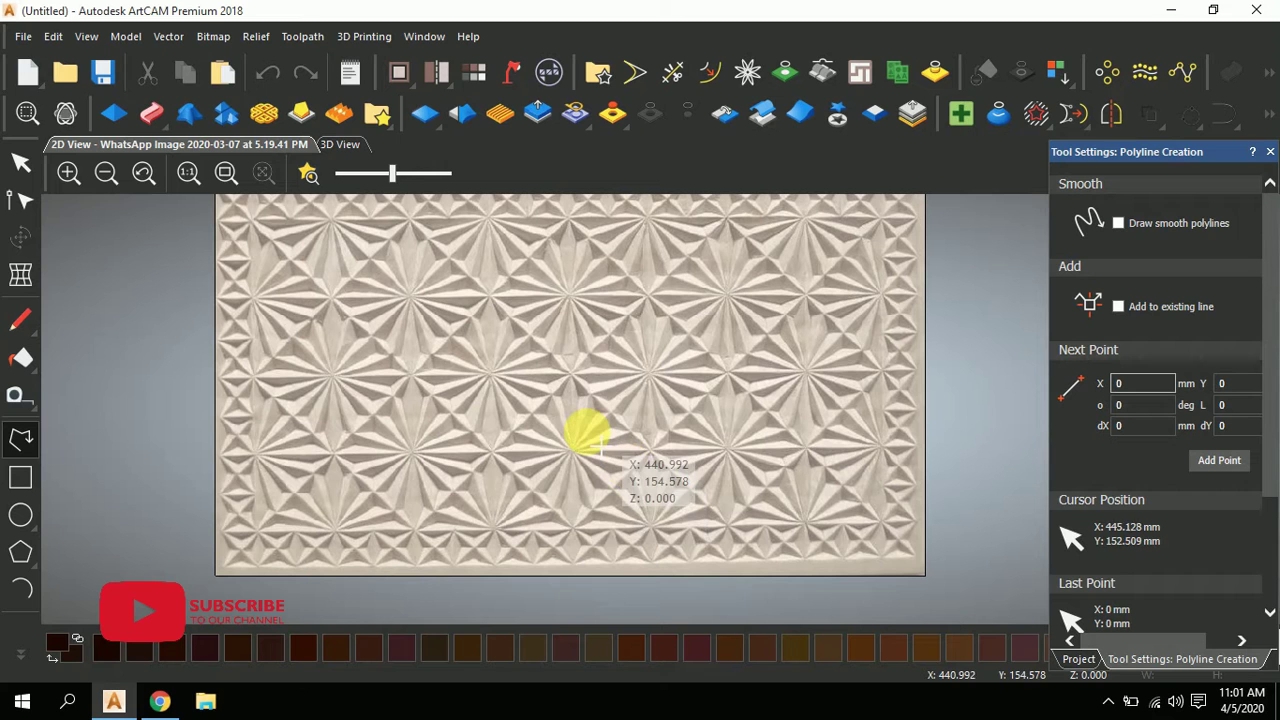
left_click(10, 473)
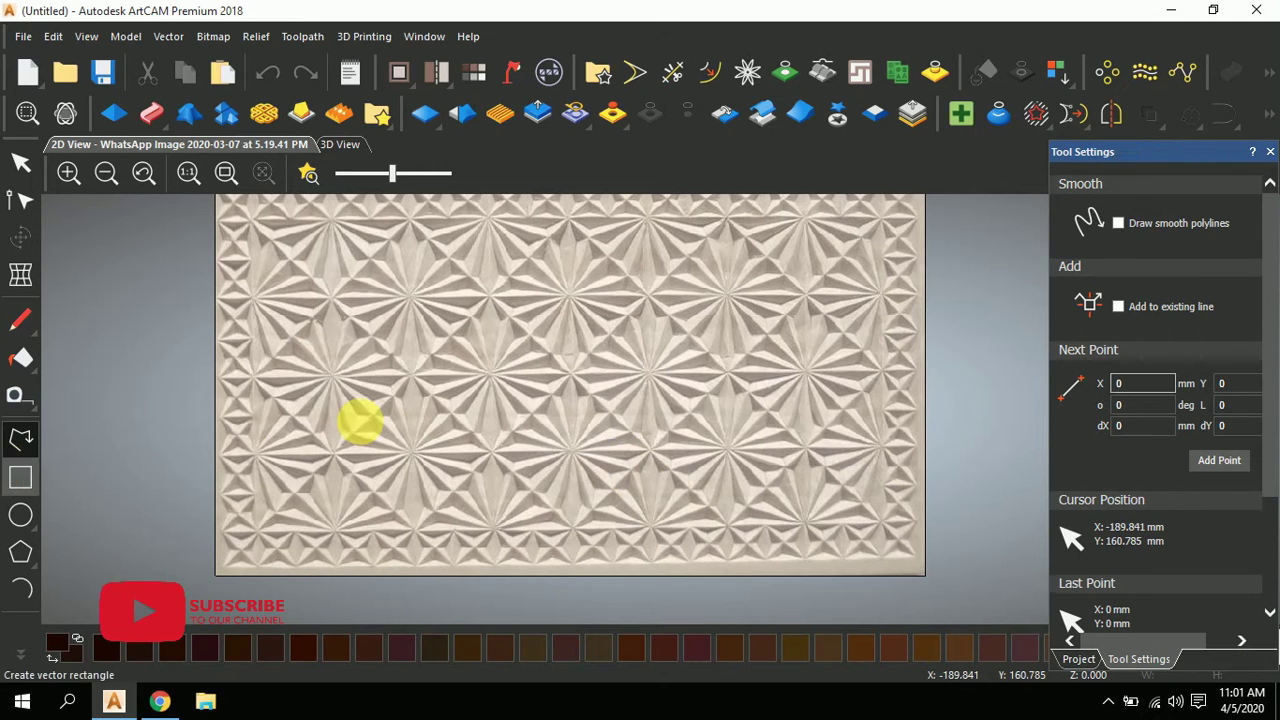
scroll(671, 371, "up", 2)
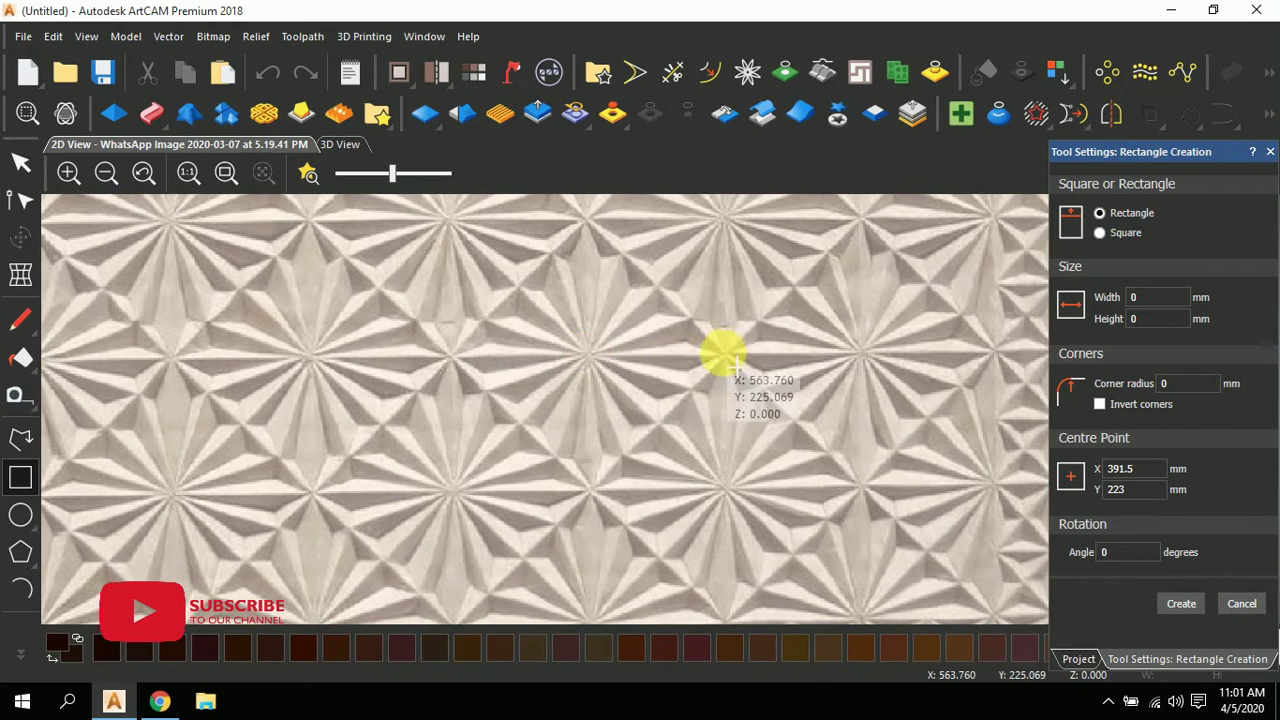
left_click_drag(722, 355, 454, 476)
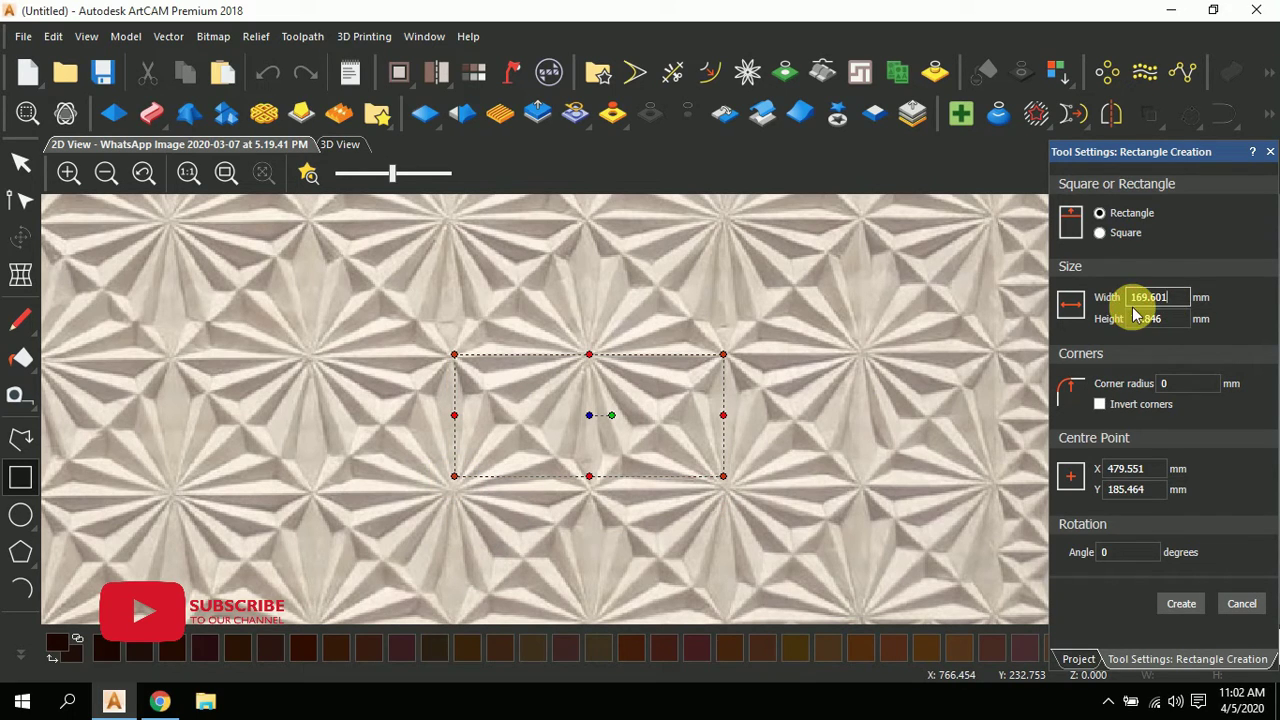
- Set the rectangle's height to 169 mm
left_click_drag(1181, 306, 1151, 308)
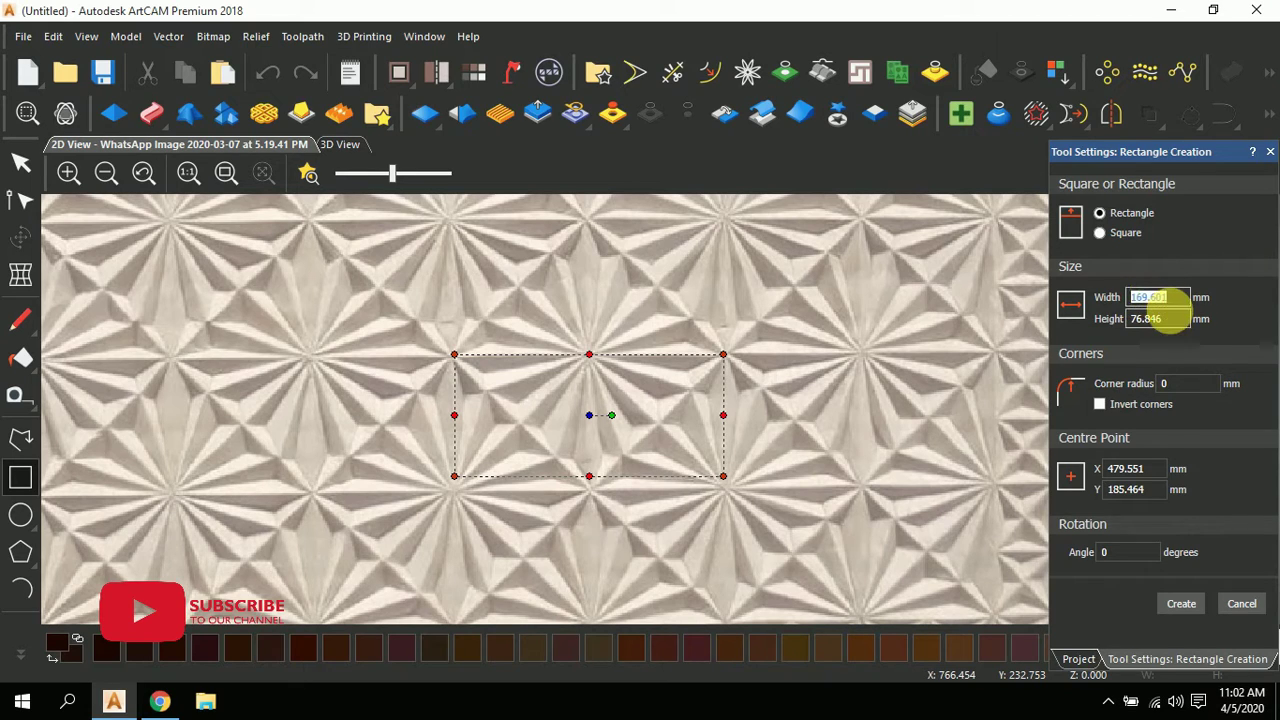
left_click_drag(1178, 320, 1110, 328)
type("169")
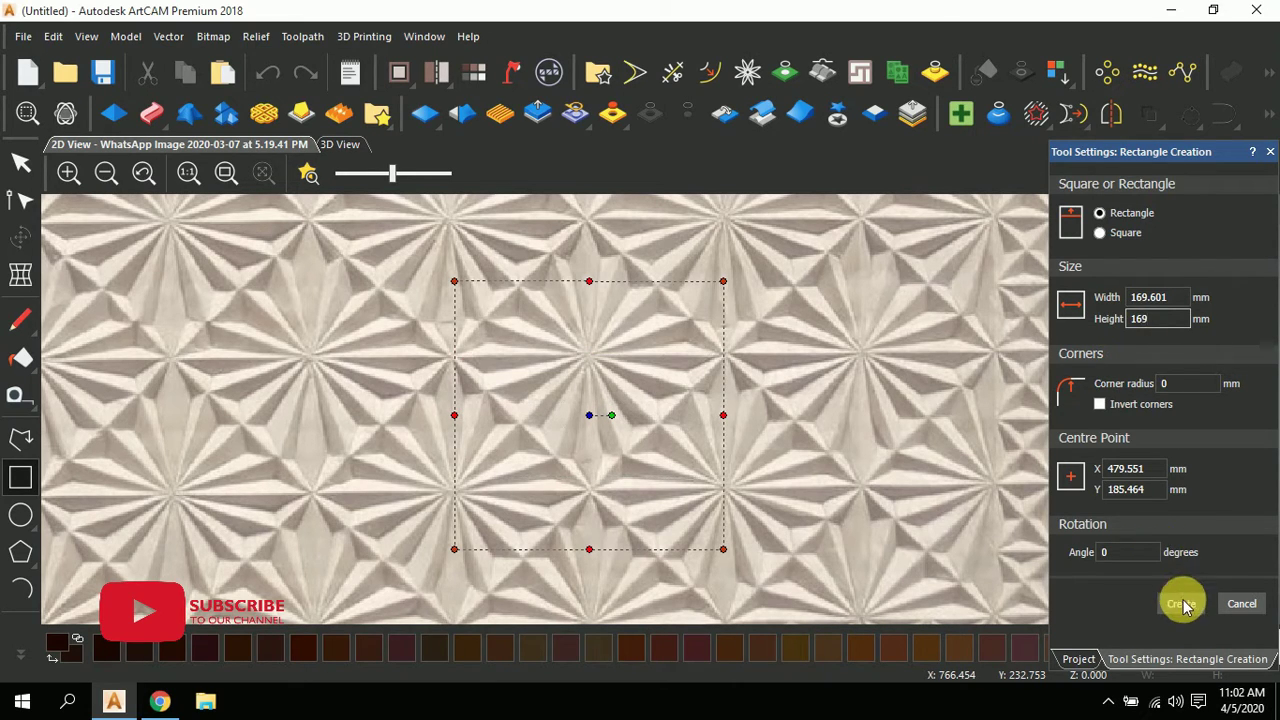
- Set the rectangle's width and height to 100 mm each, create it and leave the rectangle tool
left_click_drag(1180, 297, 1147, 297)
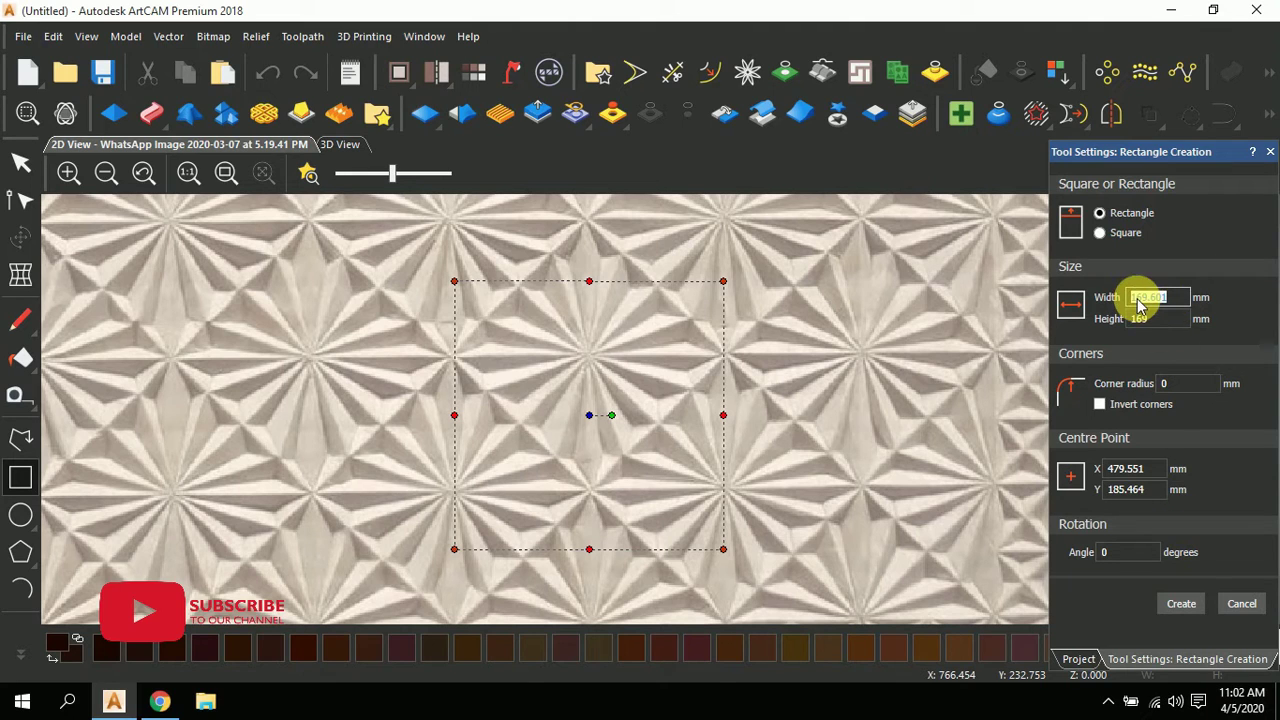
type("100")
key("Tab")
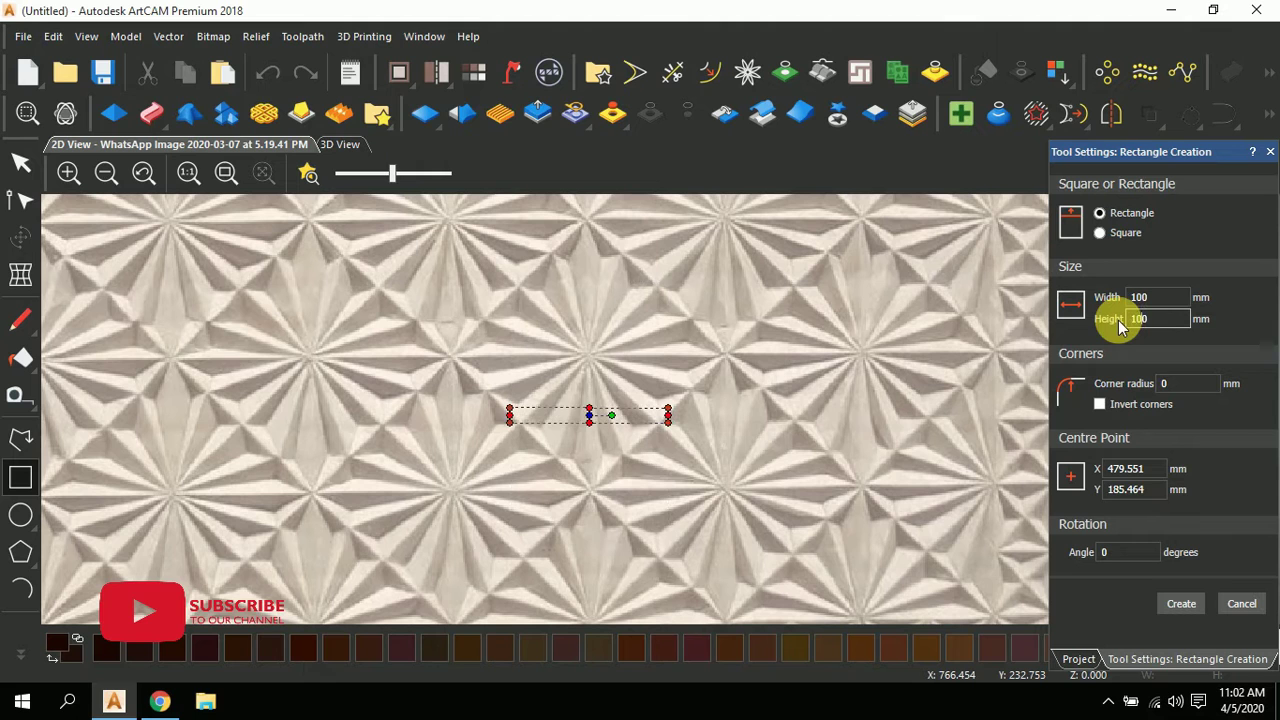
type("100")
key("Tab")
left_click(1181, 603)
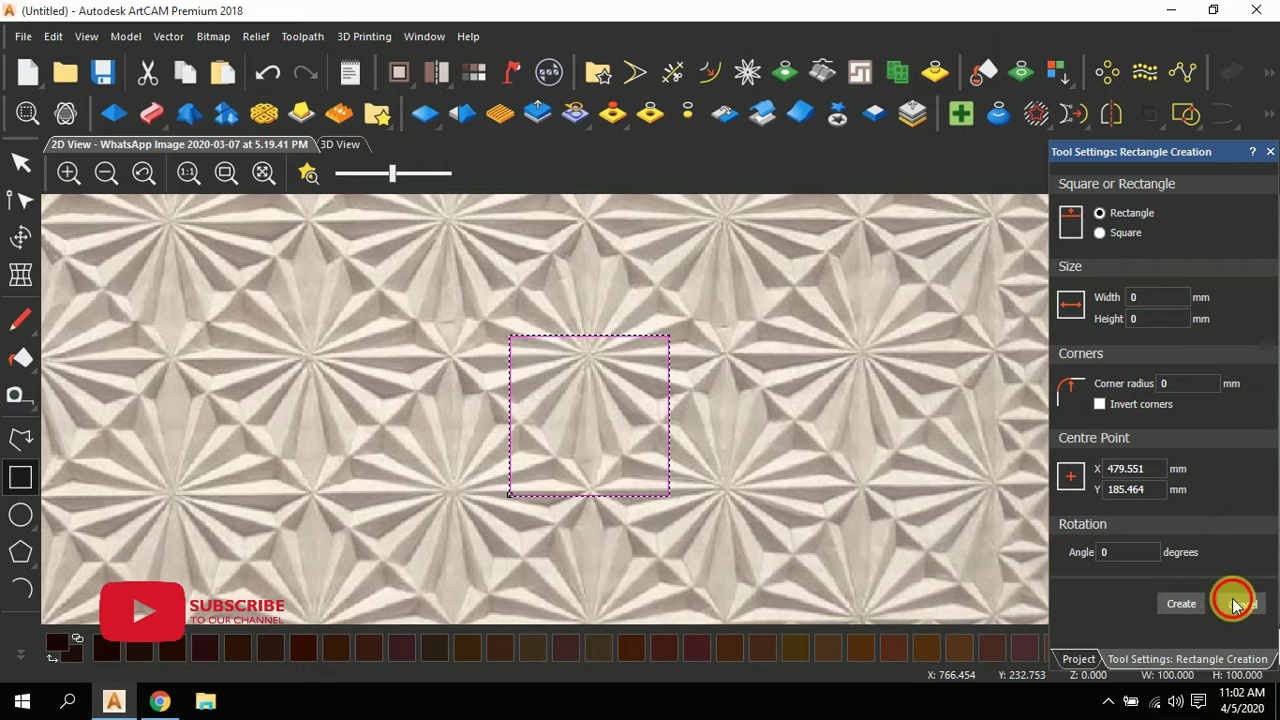
left_click(1236, 604)
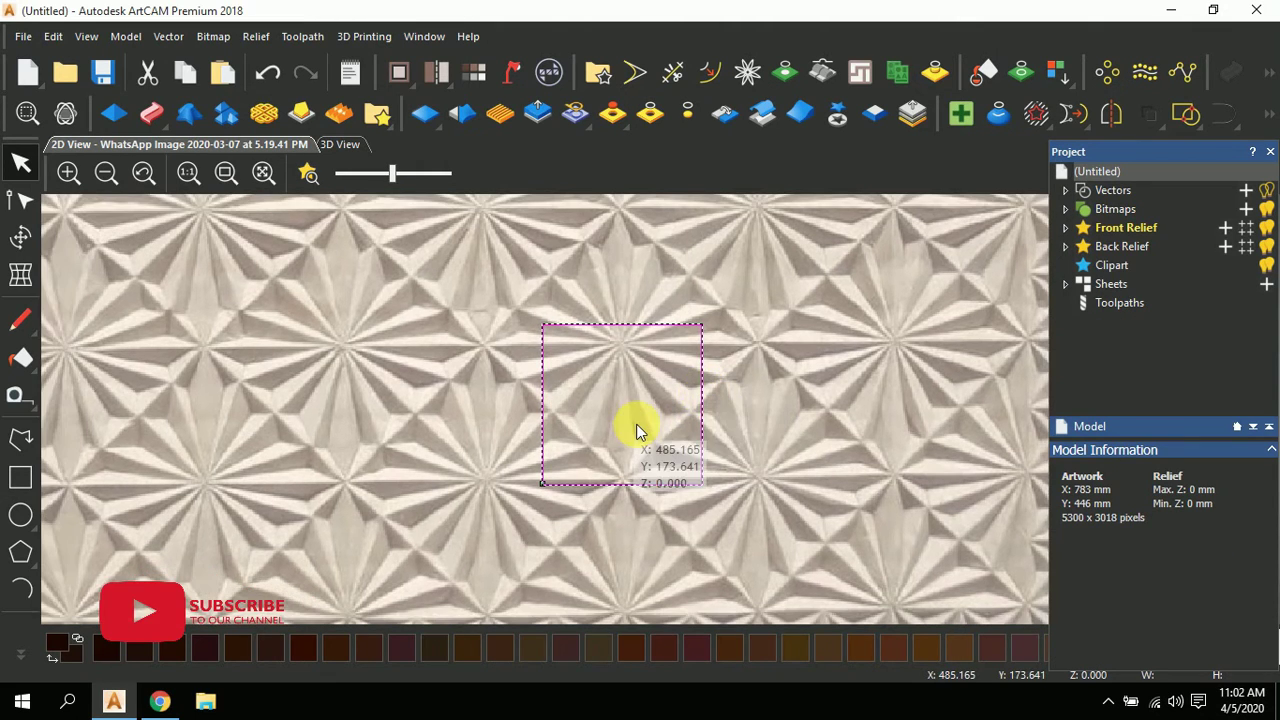
- Select the 100 mm square and centre it on the model
left_click(648, 414)
left_click(677, 326)
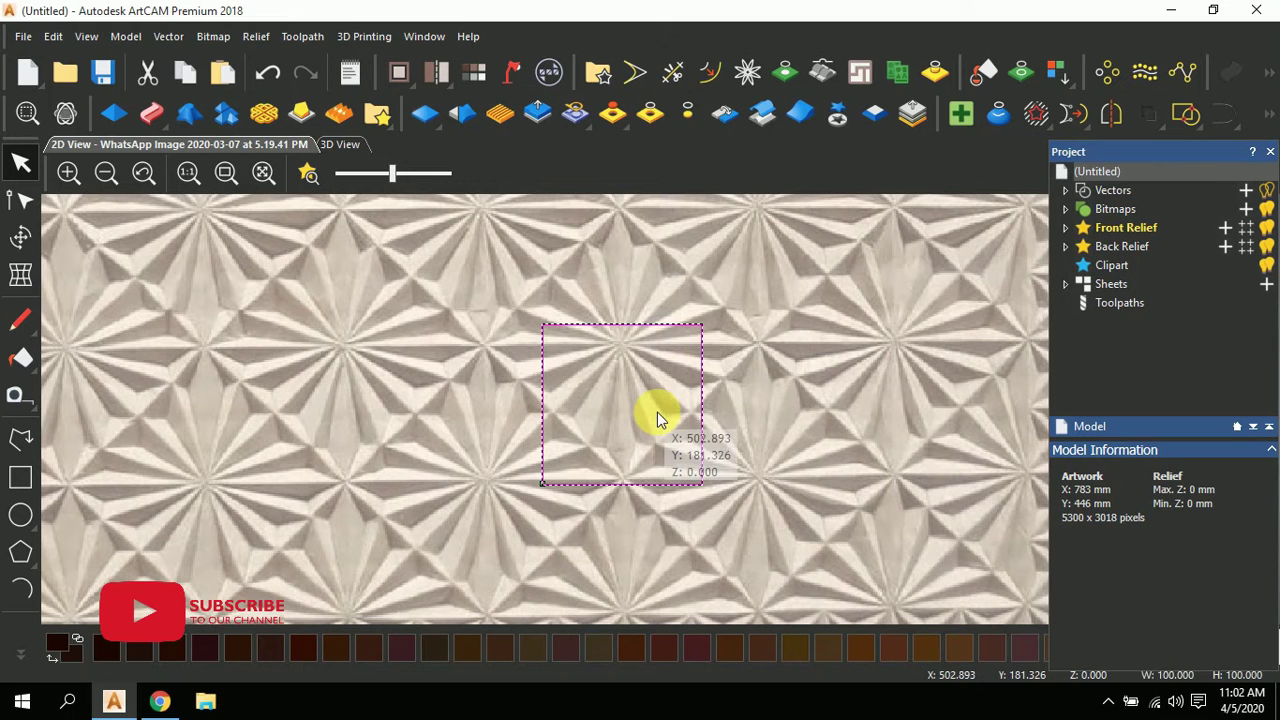
left_click(644, 326)
left_click_drag(655, 335, 543, 366)
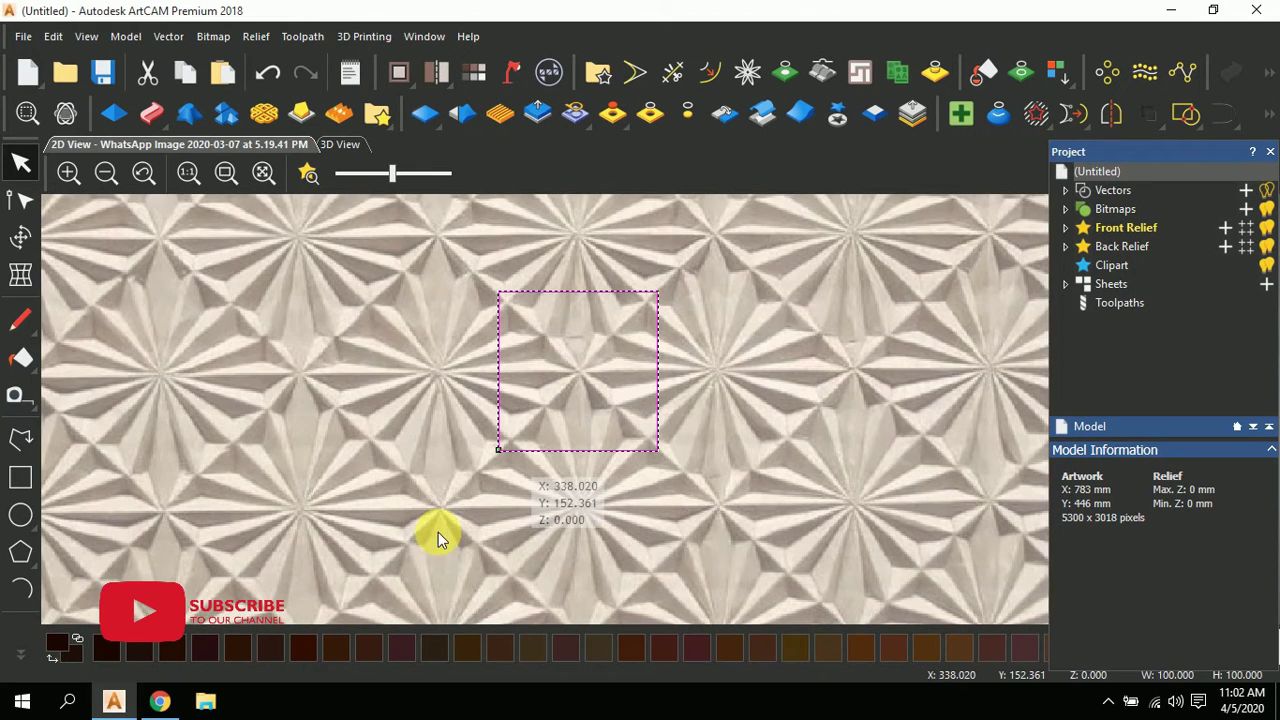
left_click(160, 700)
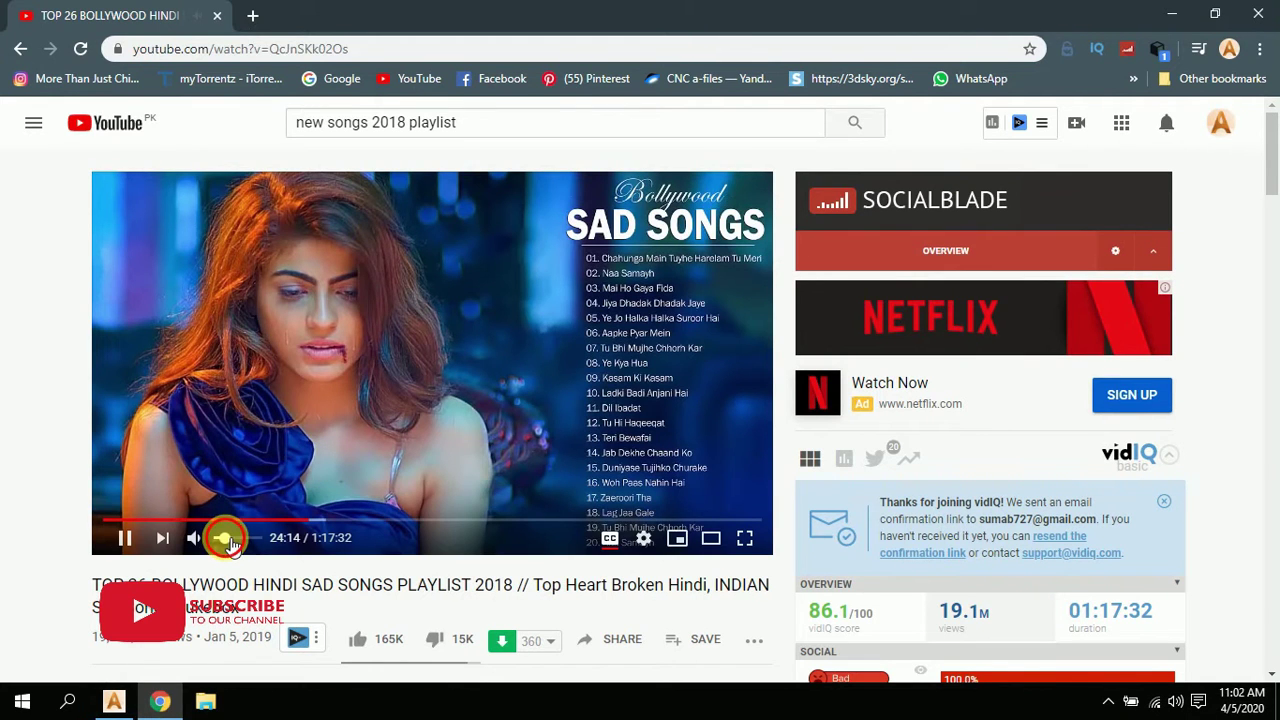
left_click(160, 700)
- Draw a diagonal polyline from the square's upper-right corner to its lower-left corner
left_click_drag(586, 363, 672, 371)
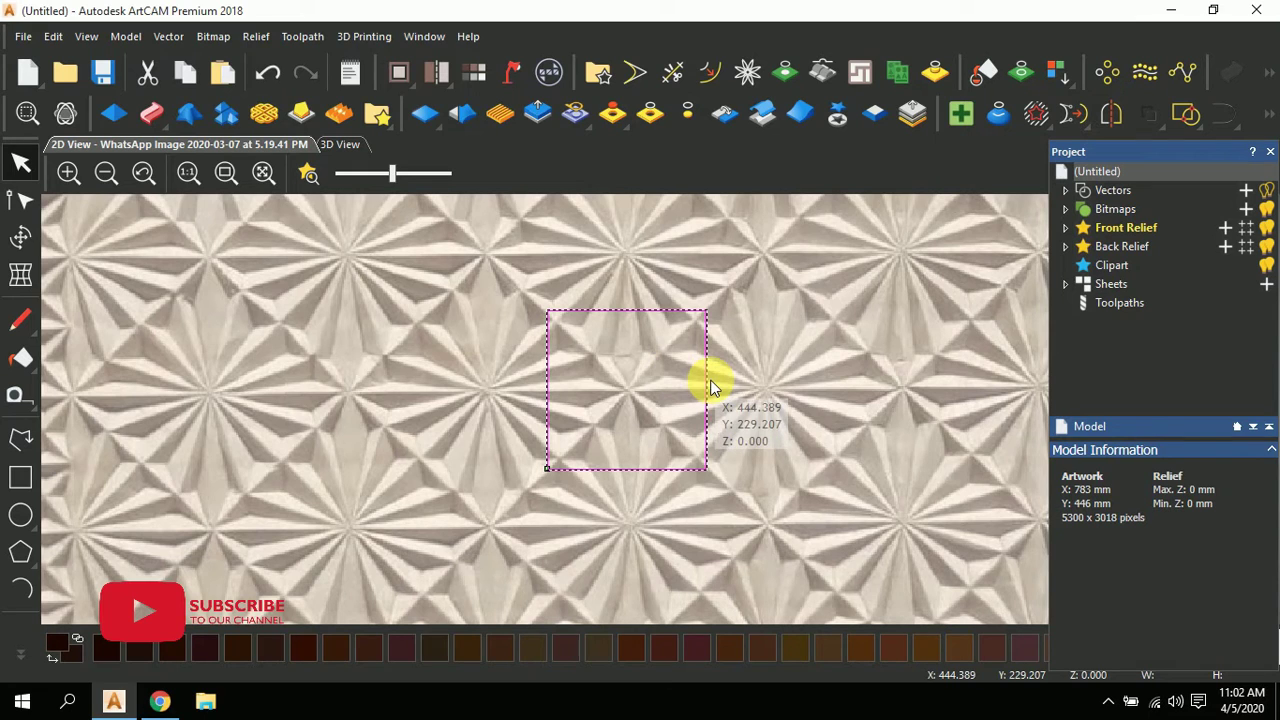
left_click(20, 443)
left_click(706, 312)
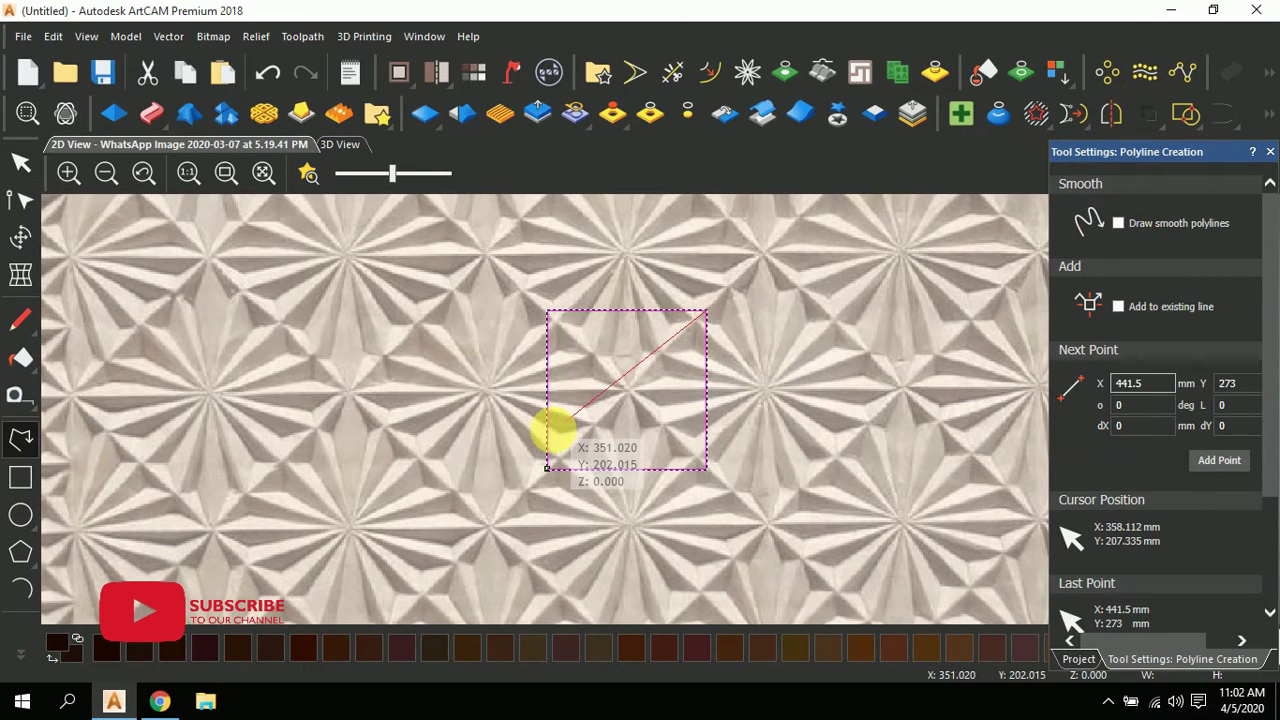
left_click(546, 467)
key("Escape")
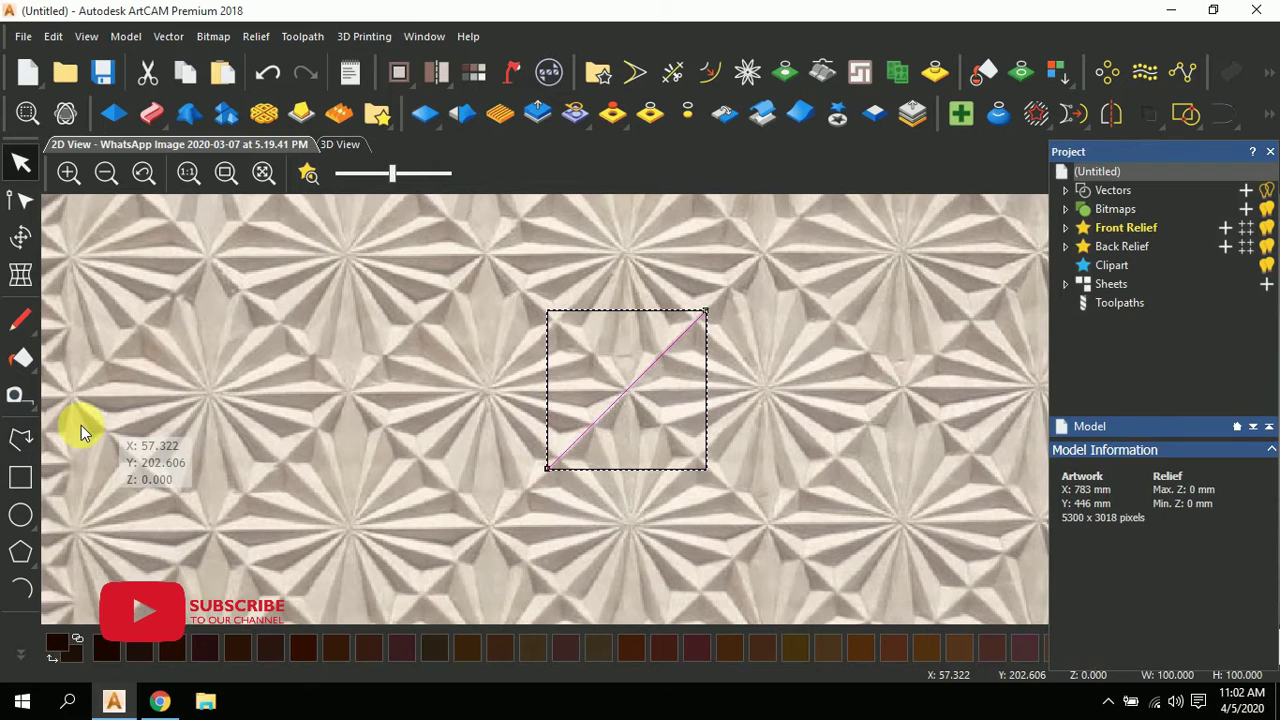
- Draw a diagonal polyline from the square's upper-left corner to its lower-right corner
left_click(20, 437)
left_click(548, 314)
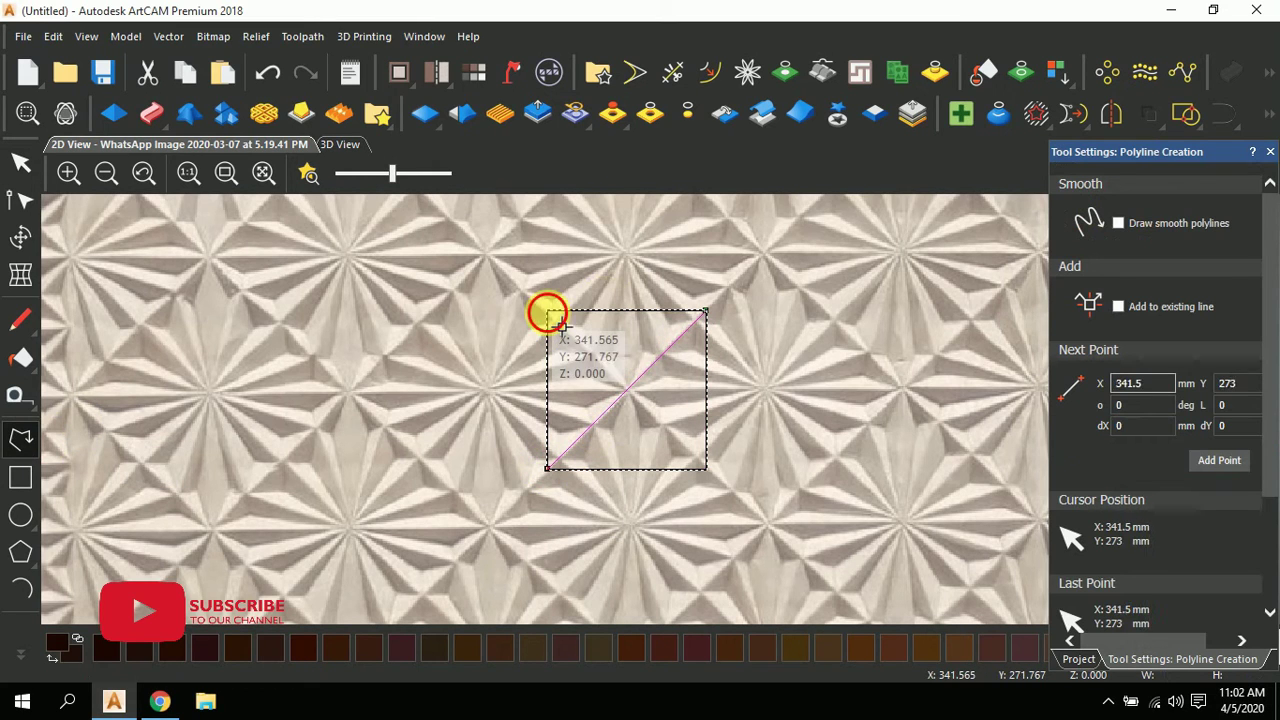
left_click(706, 467)
key("Escape")
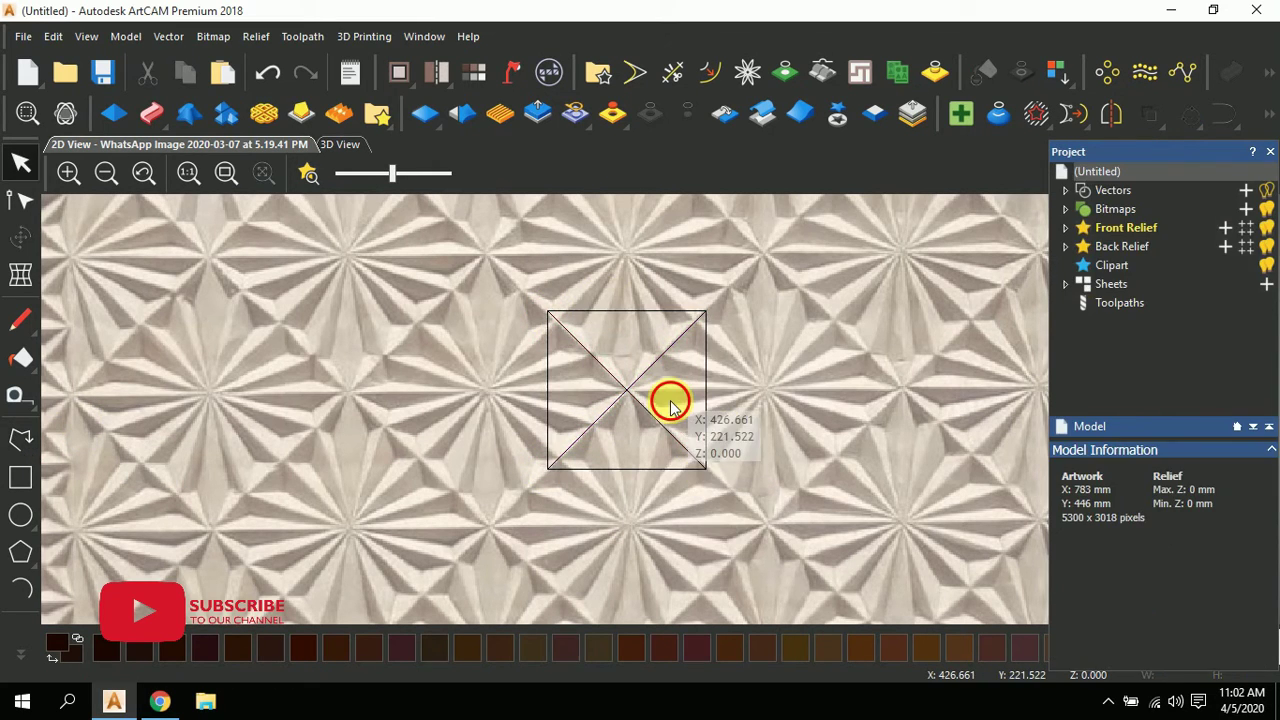
- Draw a horizontal and a vertical polyline through the square's centre, joining the midpoints of its opposite sides
left_click(20, 437)
left_click(548, 392)
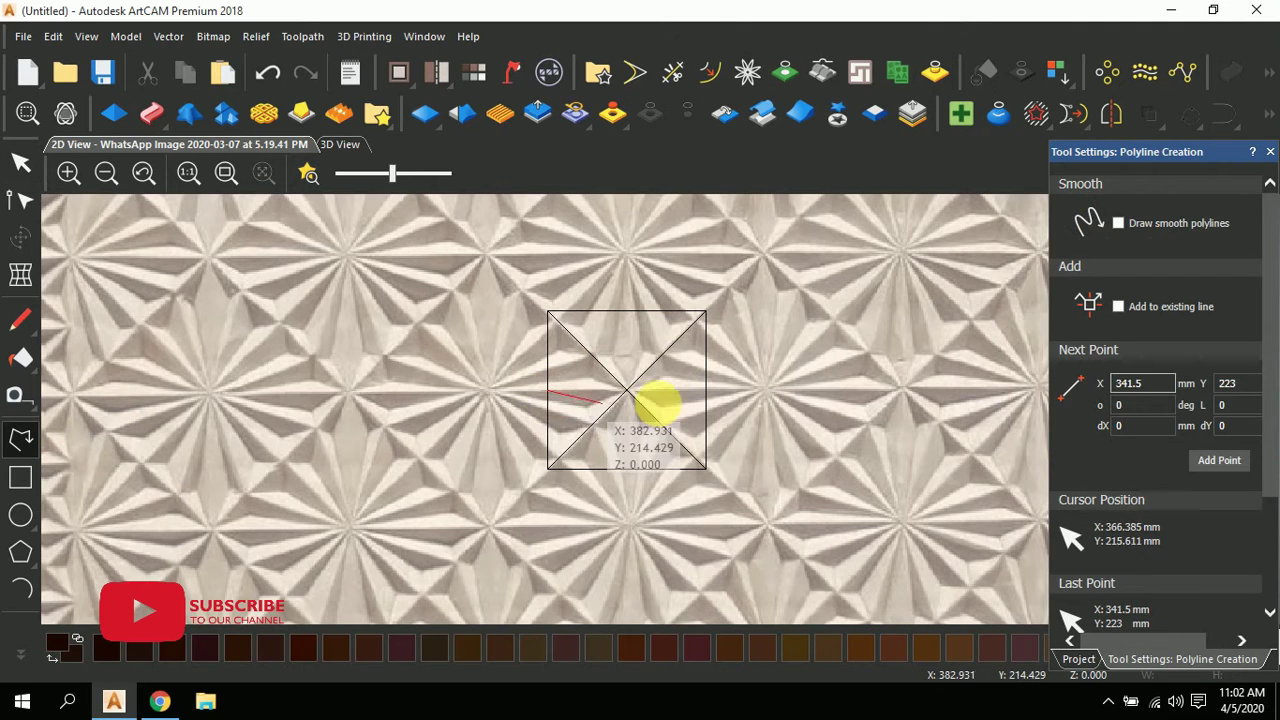
left_click(706, 391)
key("Escape")
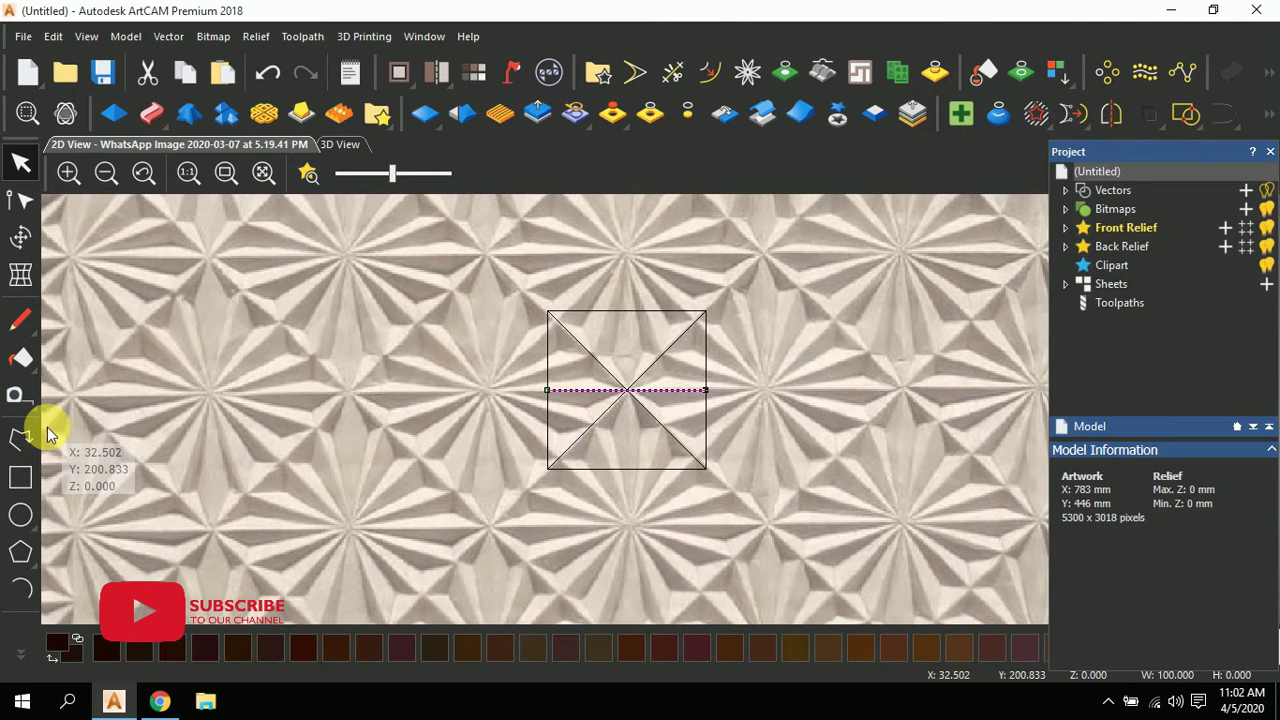
left_click(20, 437)
left_click(628, 311)
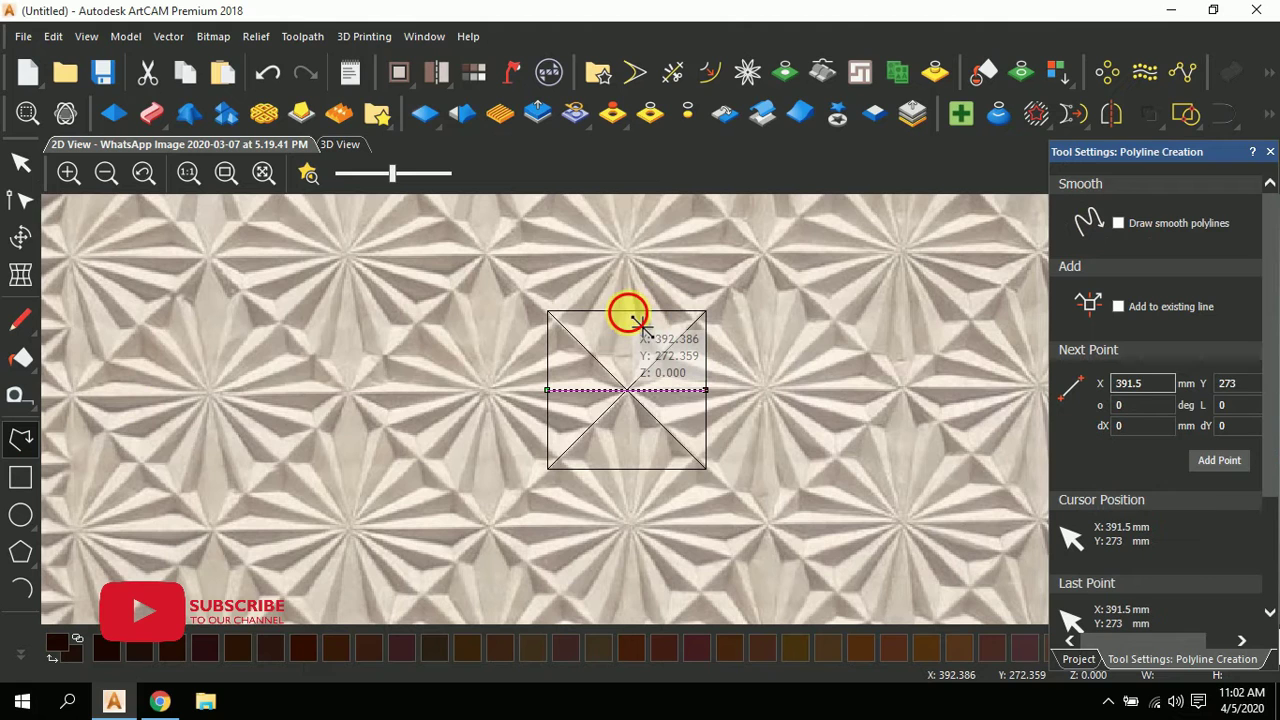
left_click(628, 468)
key("Escape")
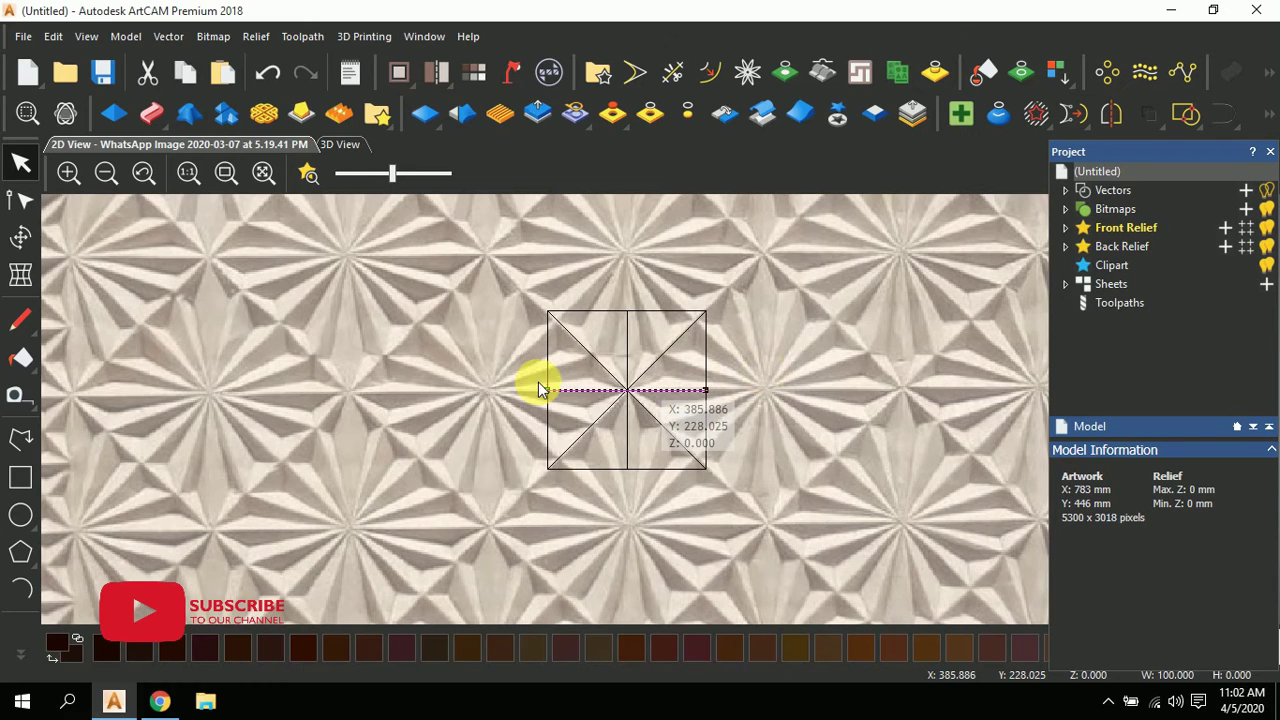
- Rotate the diagonal running from the square's lower-left to upper-right corner 25 degrees anticlockwise about its centre
left_click(662, 363)
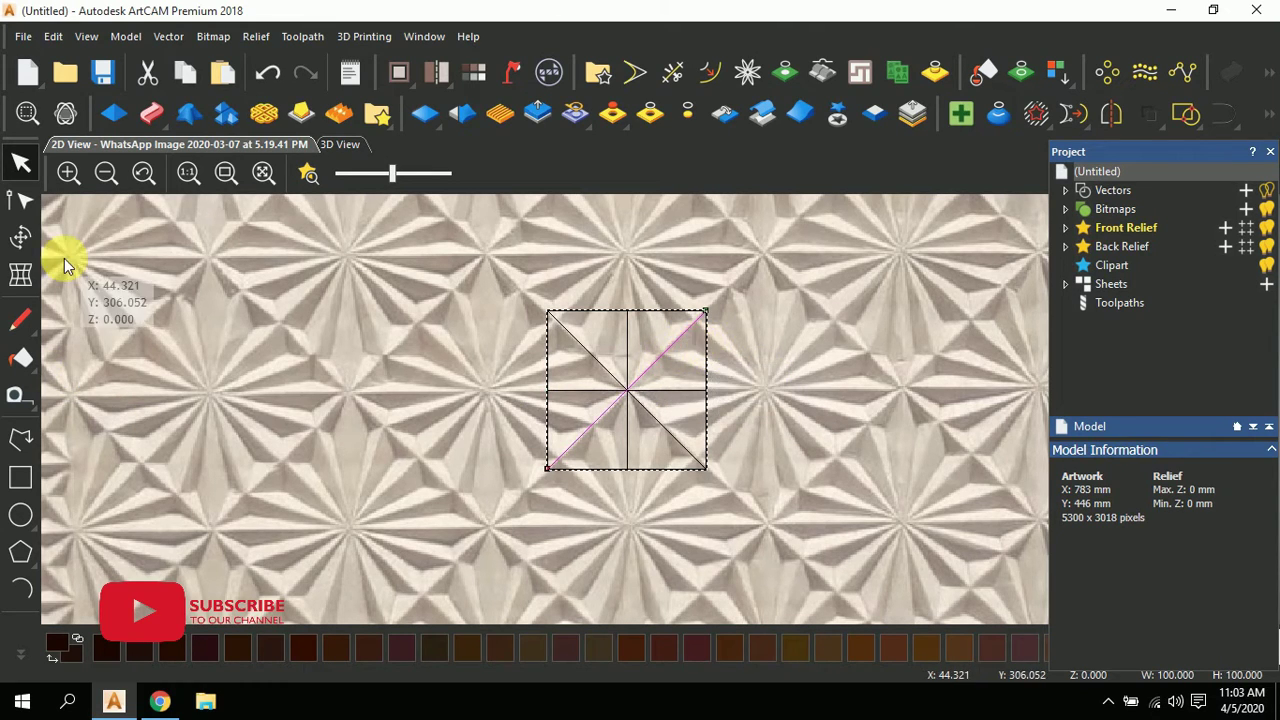
left_click(20, 236)
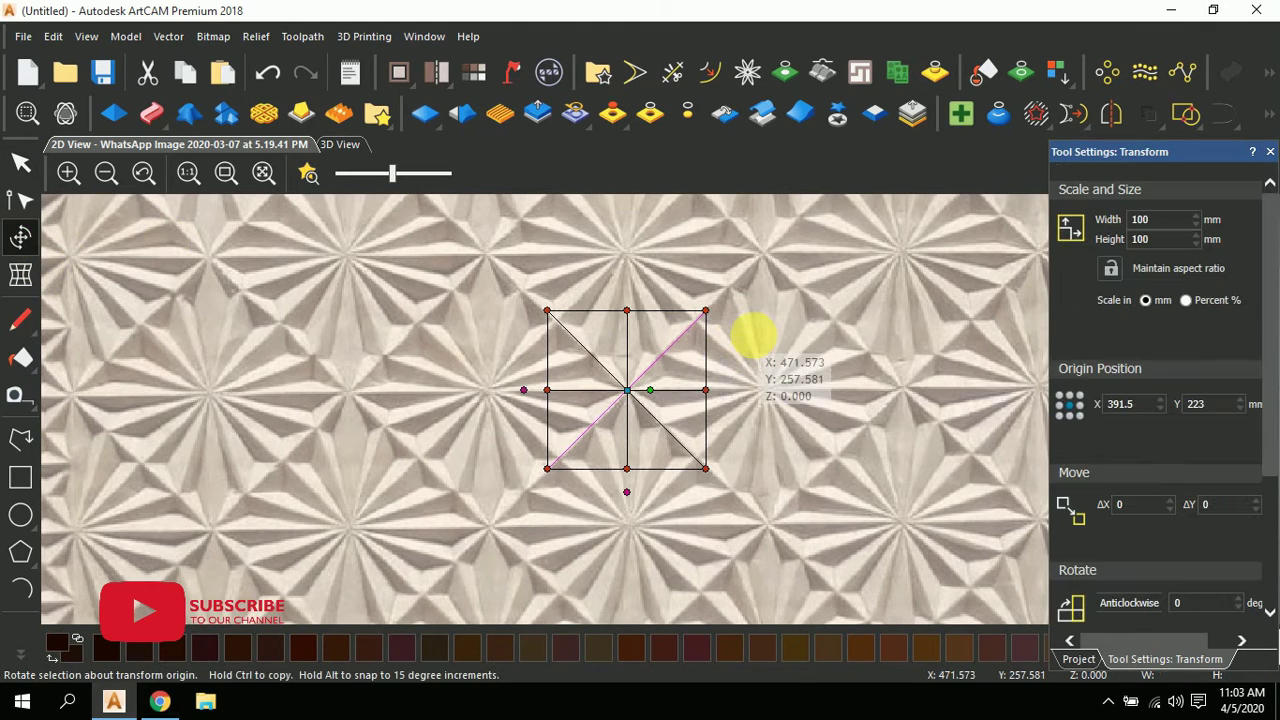
scroll(1150, 445, "down", 3)
scroll(1150, 445, "down", 1)
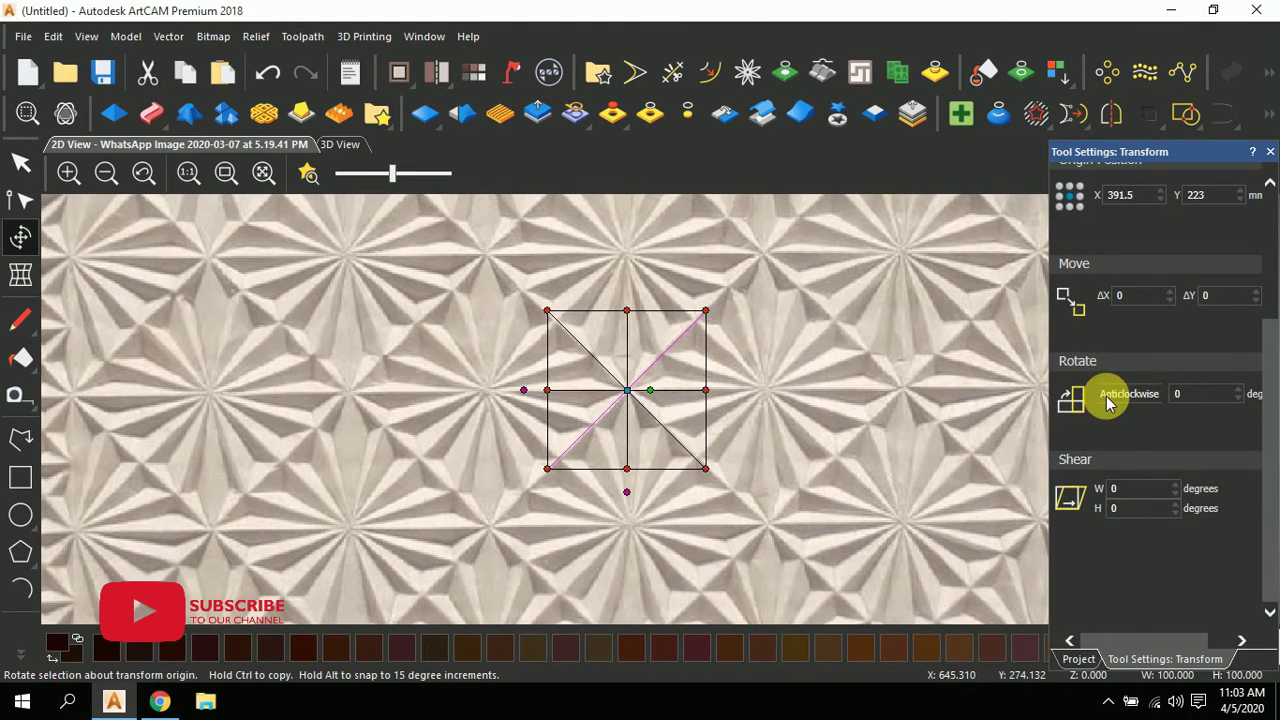
key("Escape")
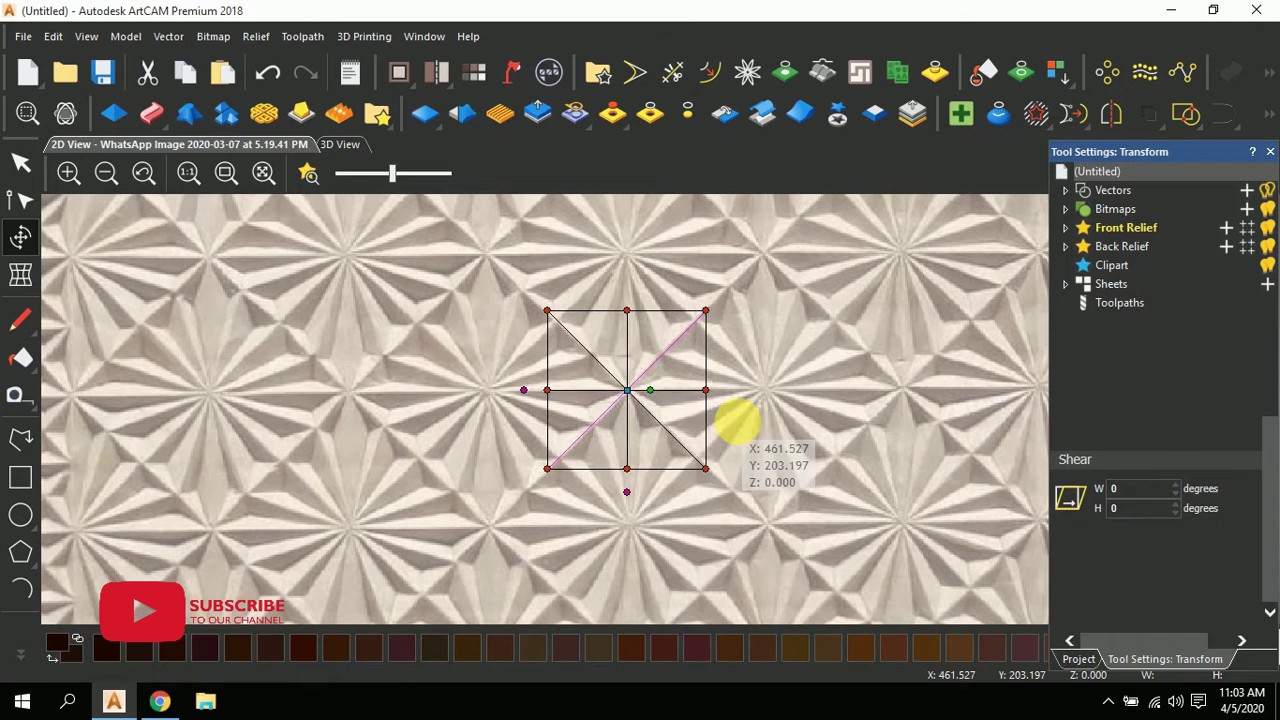
left_click(21, 236)
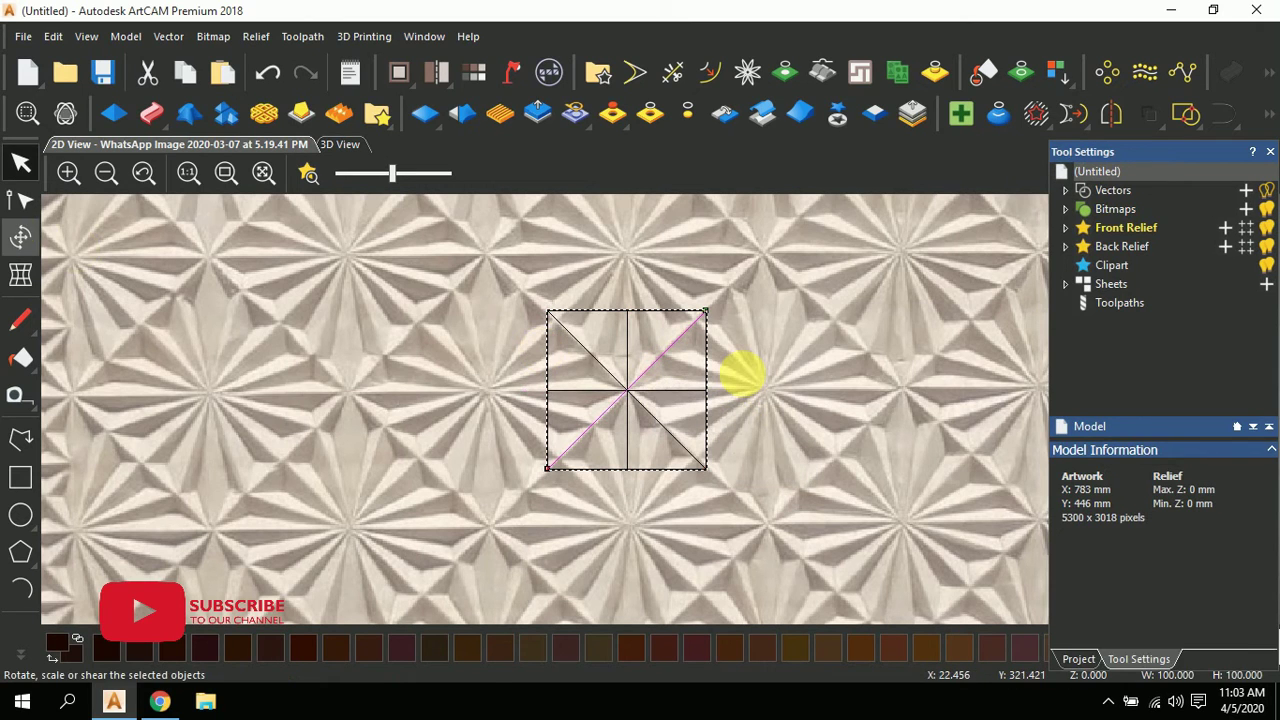
scroll(1195, 397, "down", 3)
double_click(1178, 395)
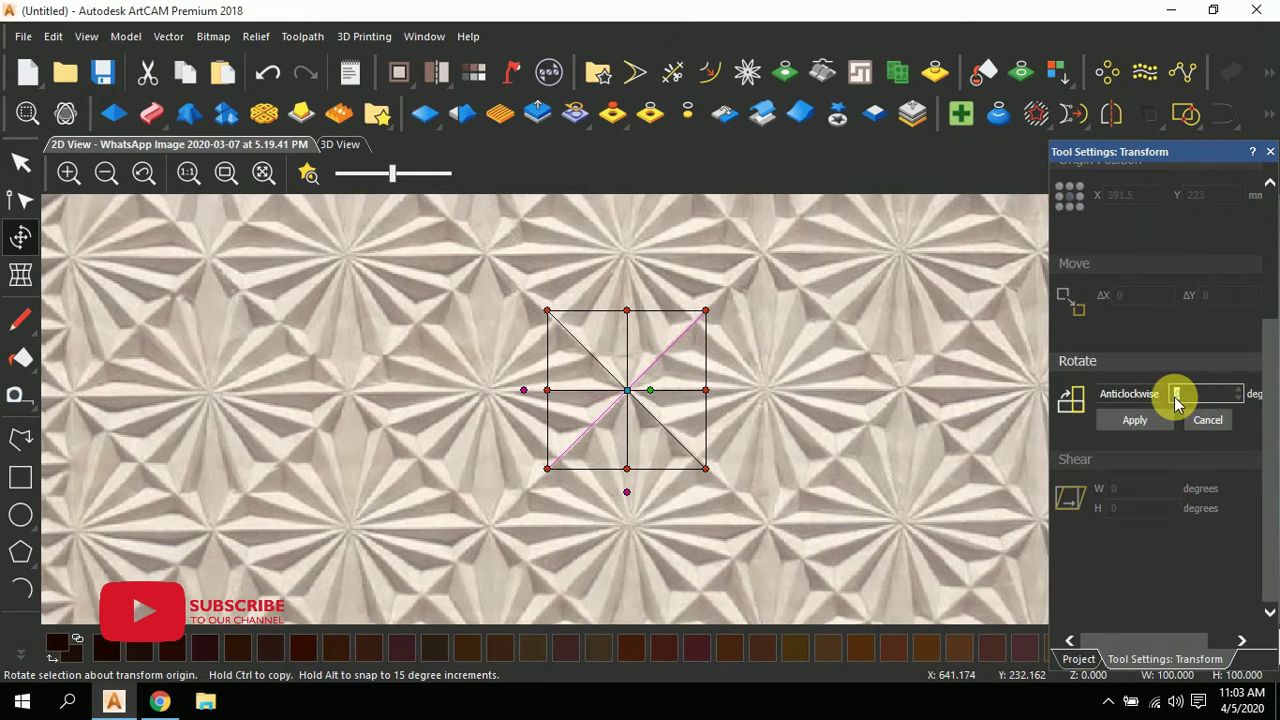
left_click(1136, 421)
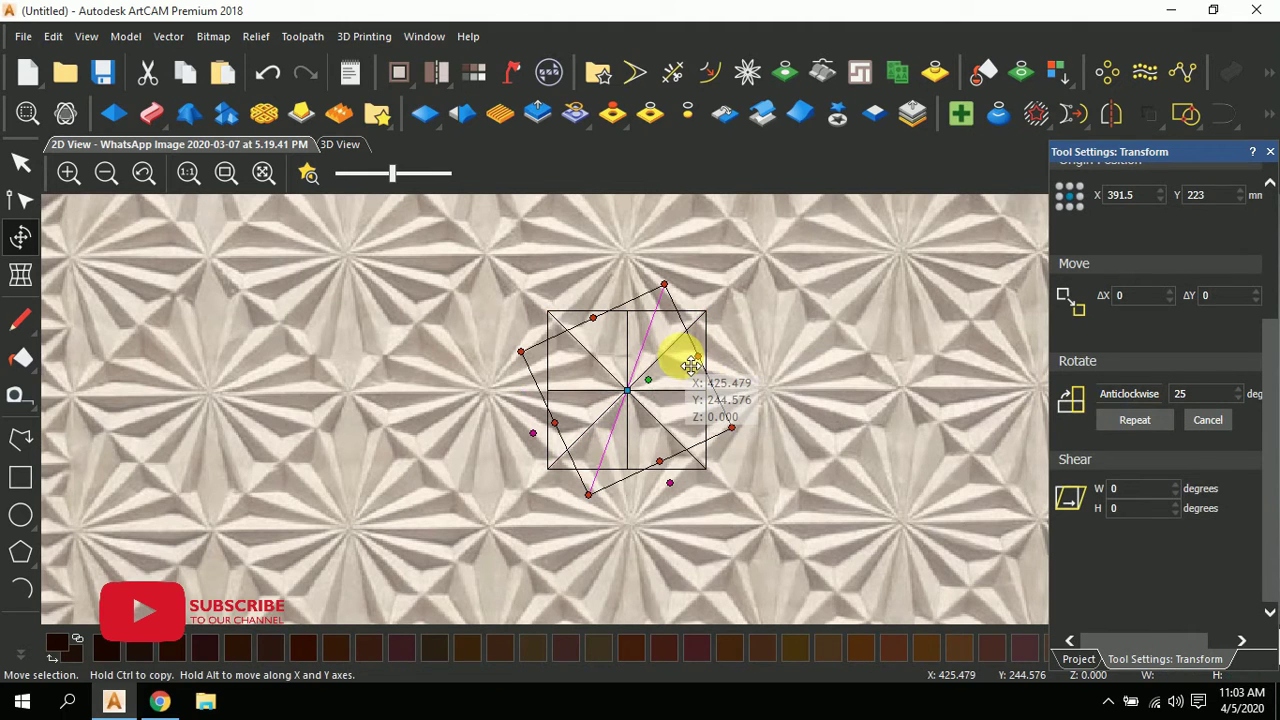
- Mirror a copy of the steep rotated line horizontally about its centre
left_click(1111, 113)
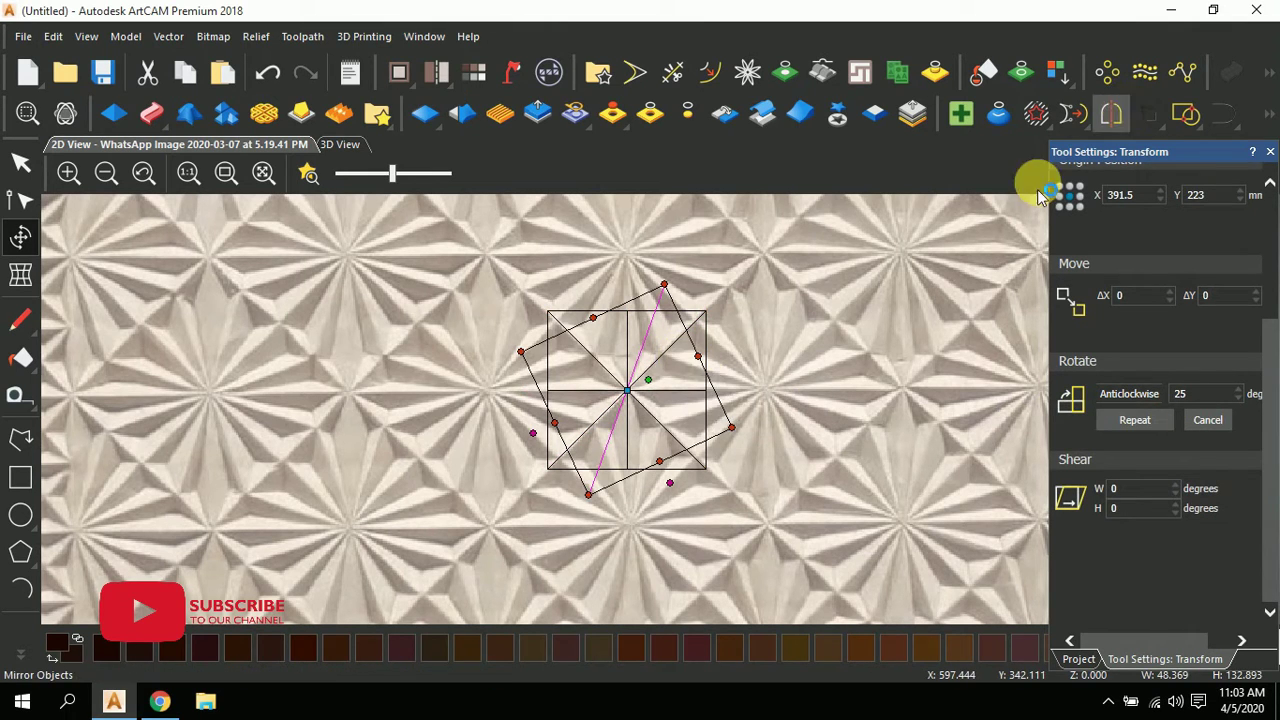
left_click(936, 235)
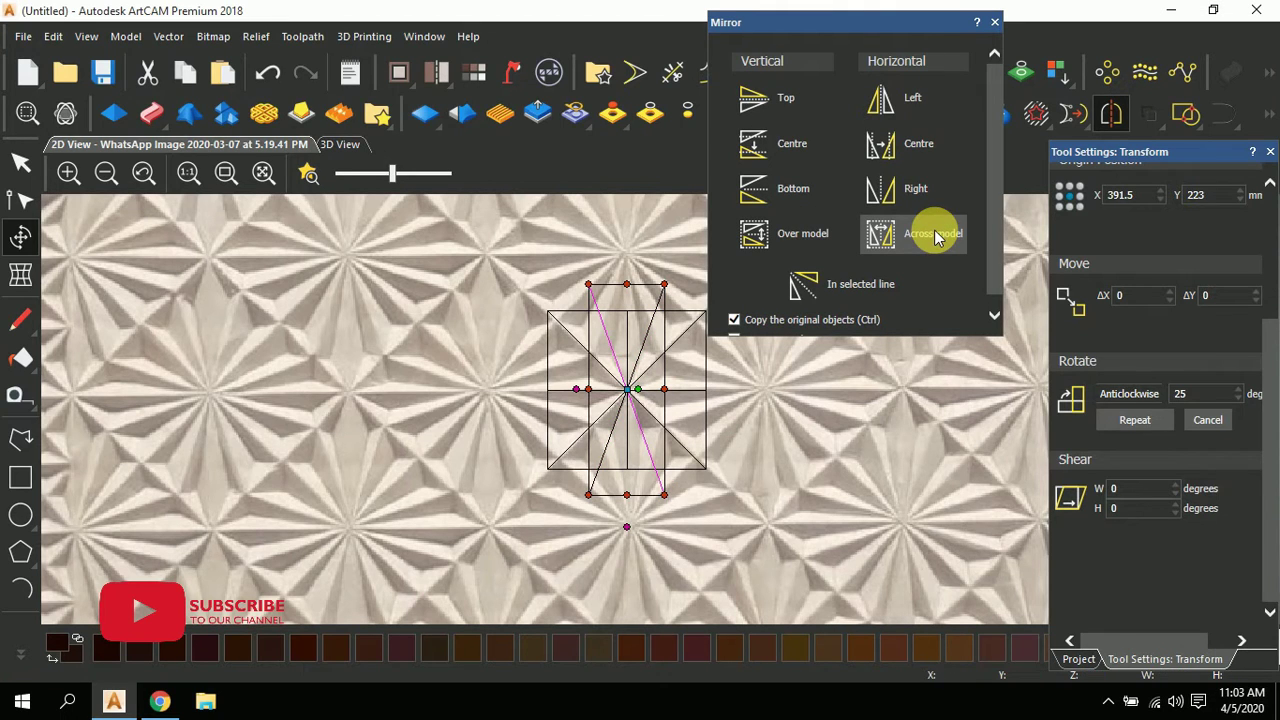
left_click(660, 333)
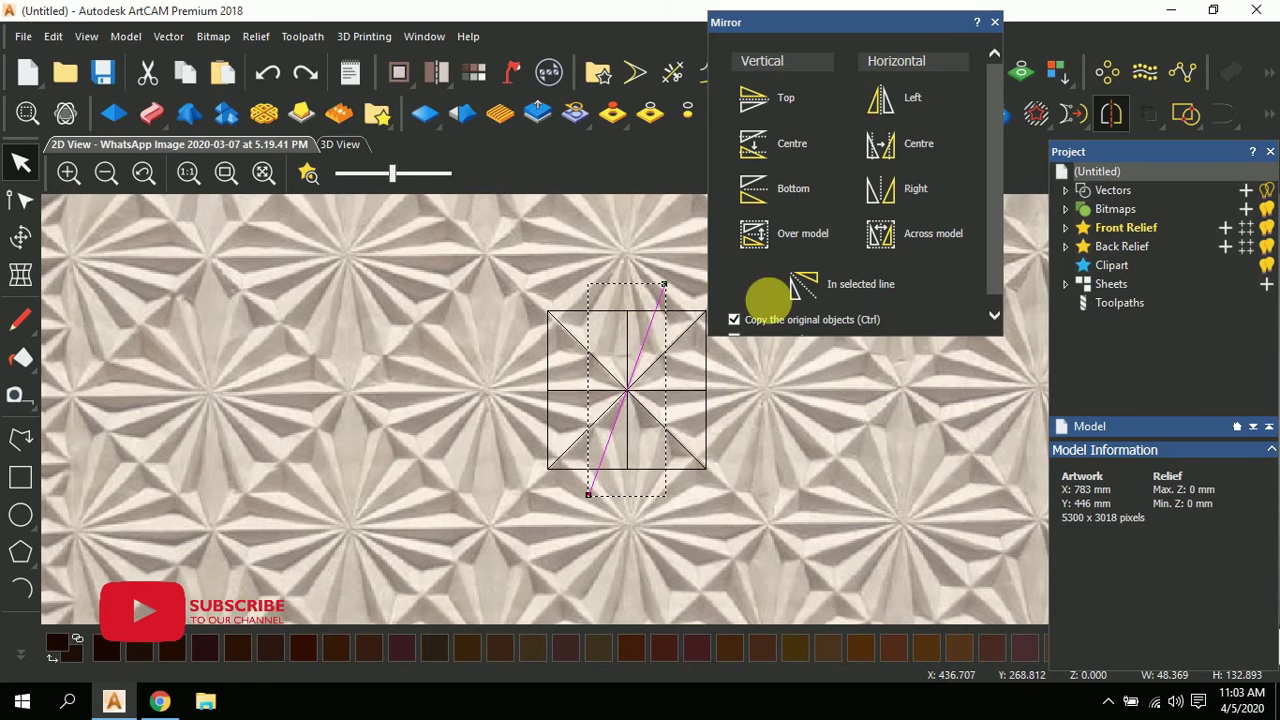
left_click(893, 148)
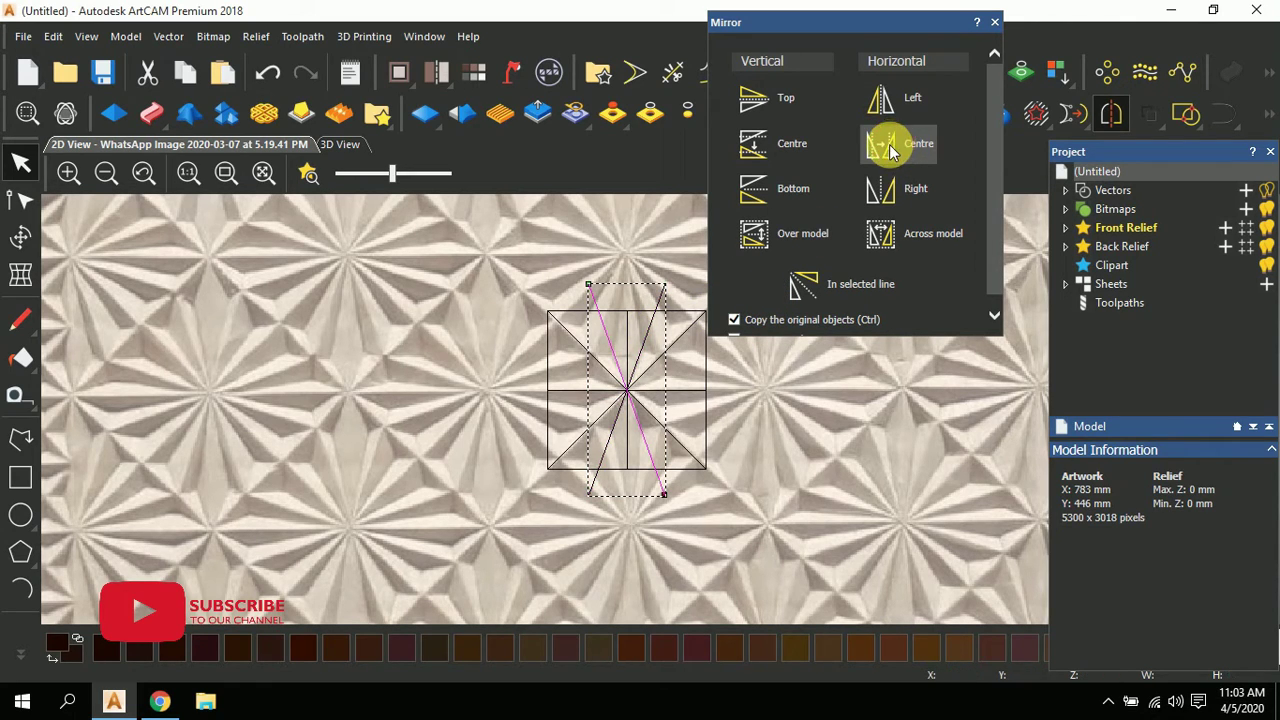
- Rotate the diagonal running from the square's upper-left to lower-right corner 25 degrees anticlockwise about its centre
left_click(673, 400)
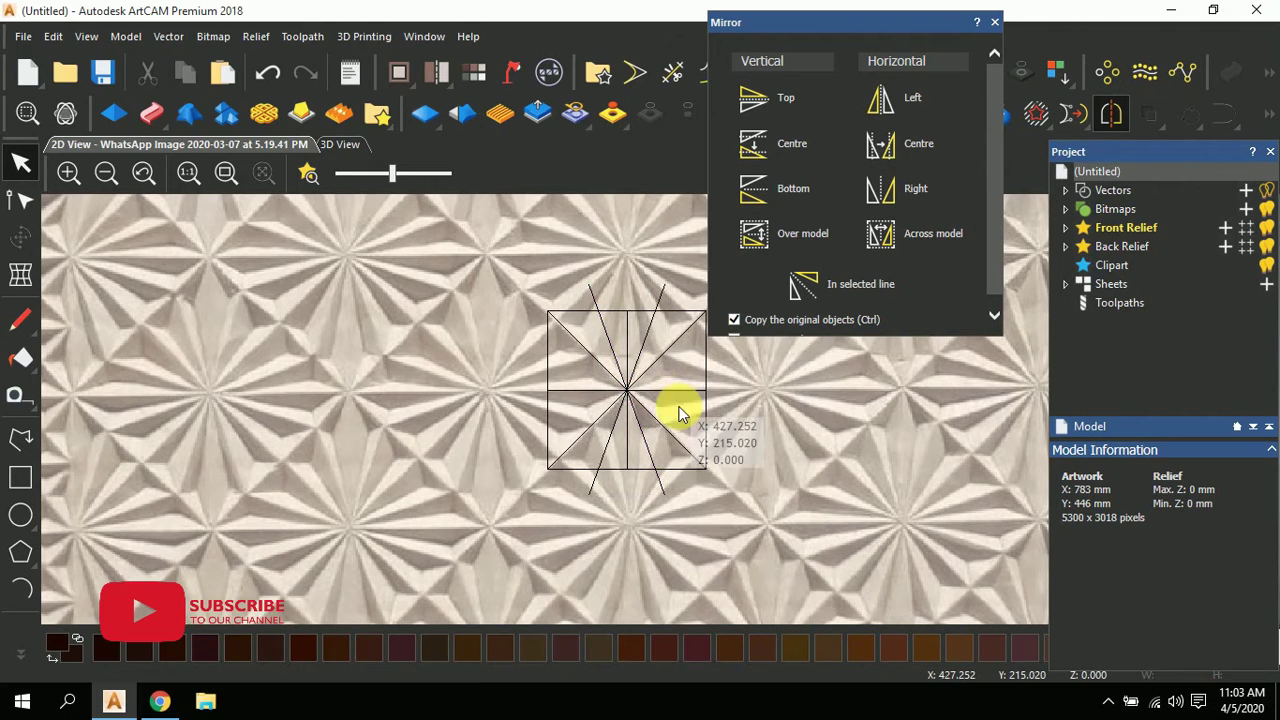
left_click(665, 429)
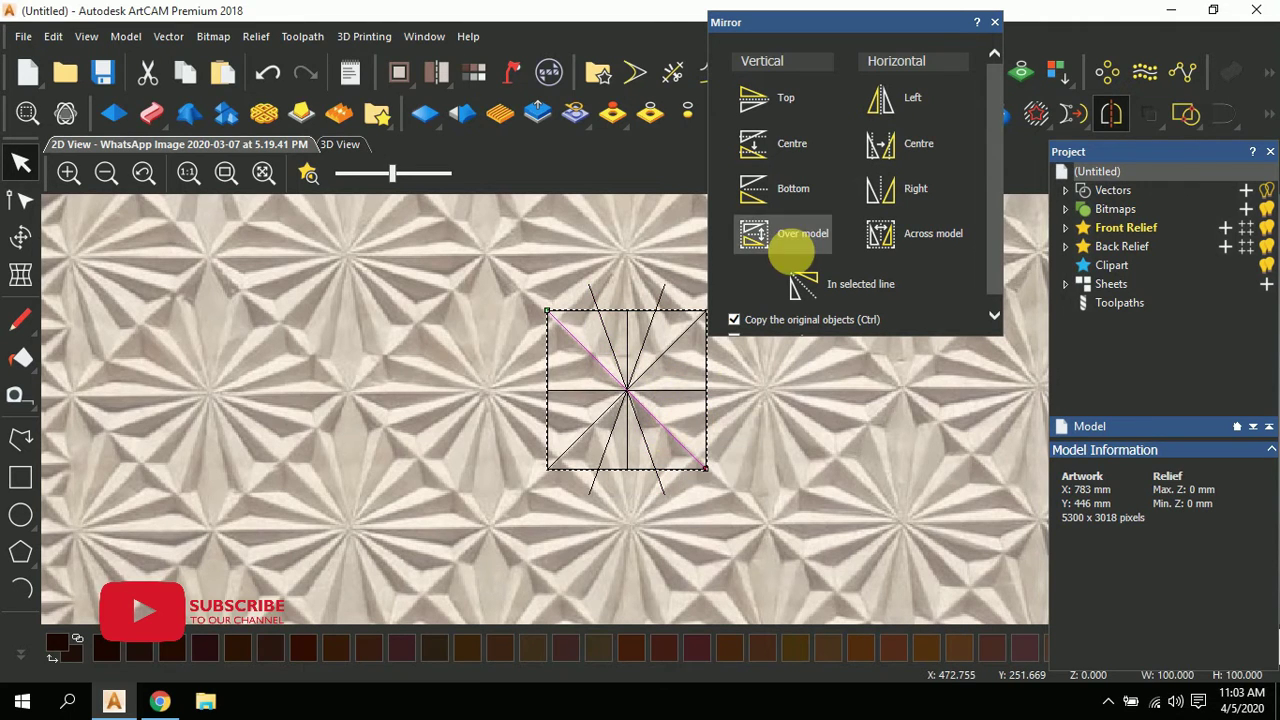
left_click(20, 237)
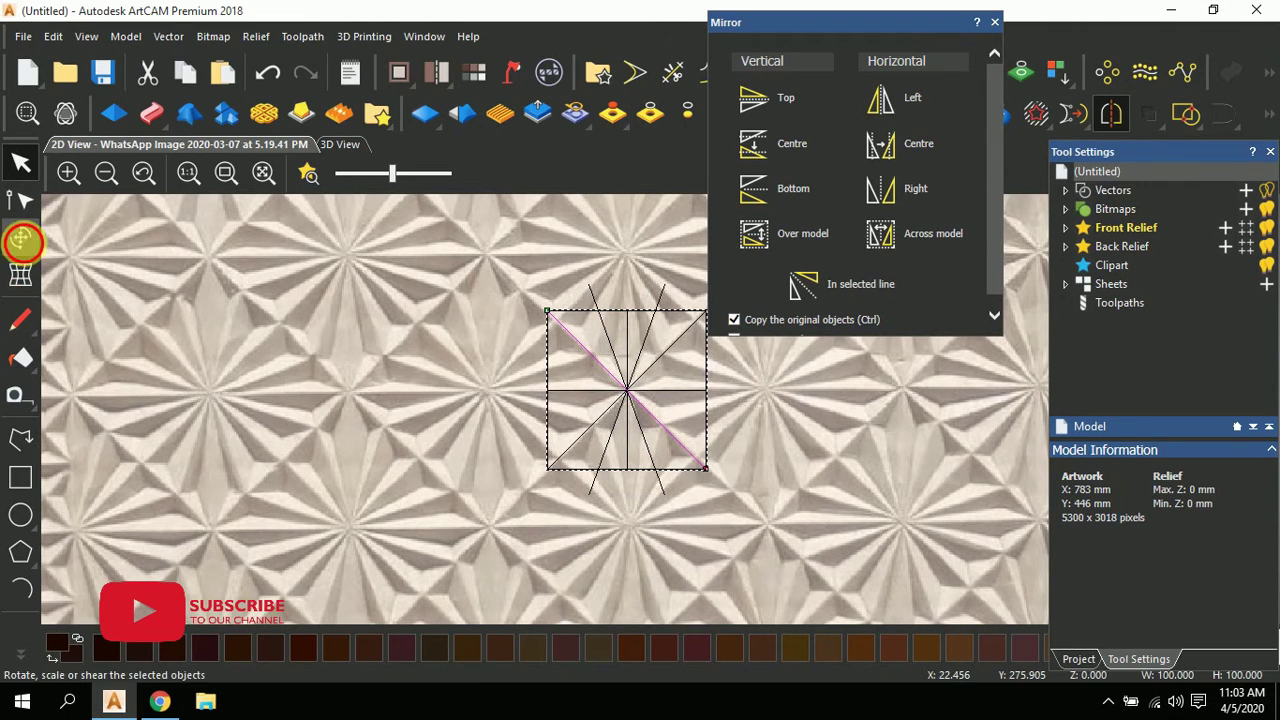
left_click(995, 22)
scroll(1171, 400, "down", 5)
left_click(1183, 394)
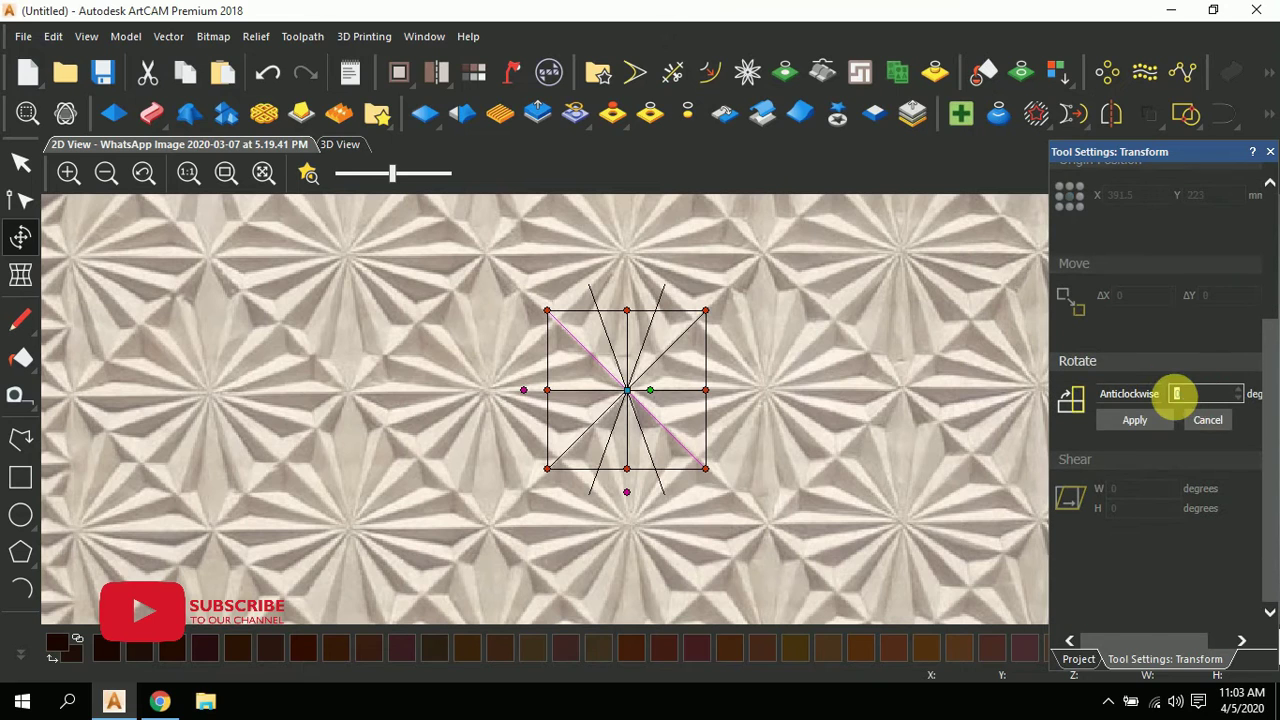
type("25")
left_click(1137, 420)
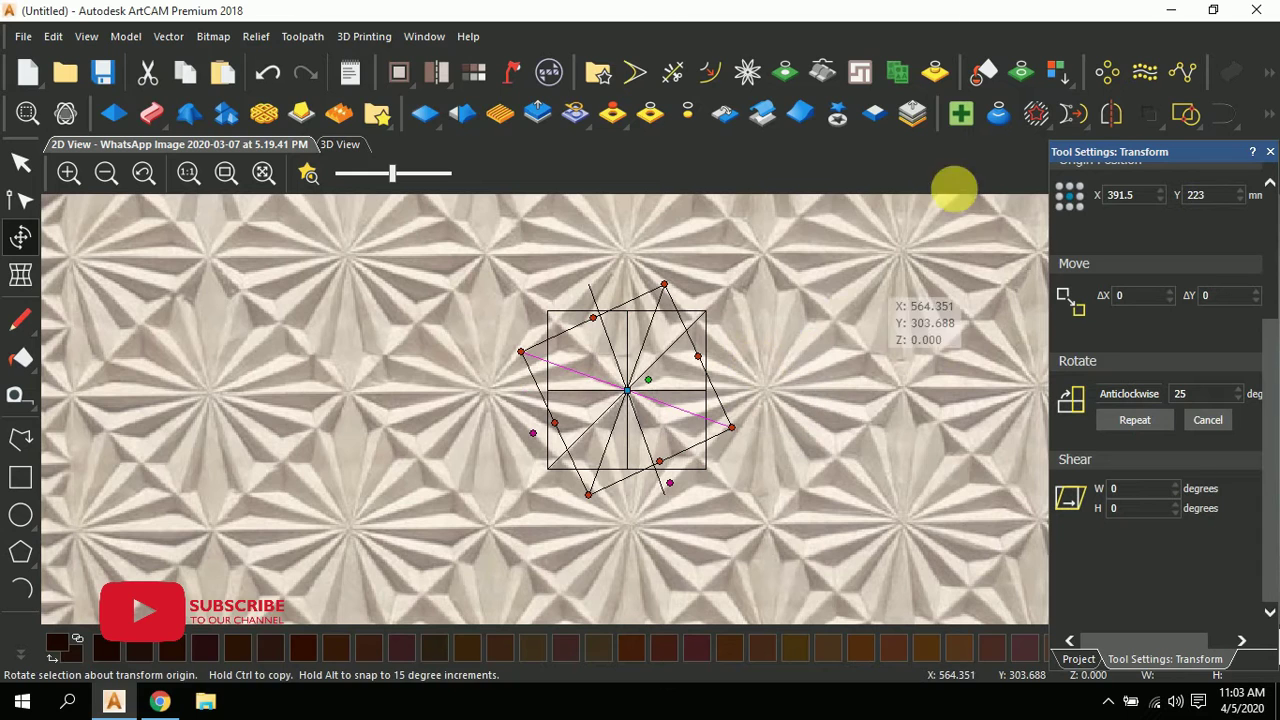
- Mirror a copy of the shallow rotated line vertically about its centre and clear the selection
left_click(1111, 113)
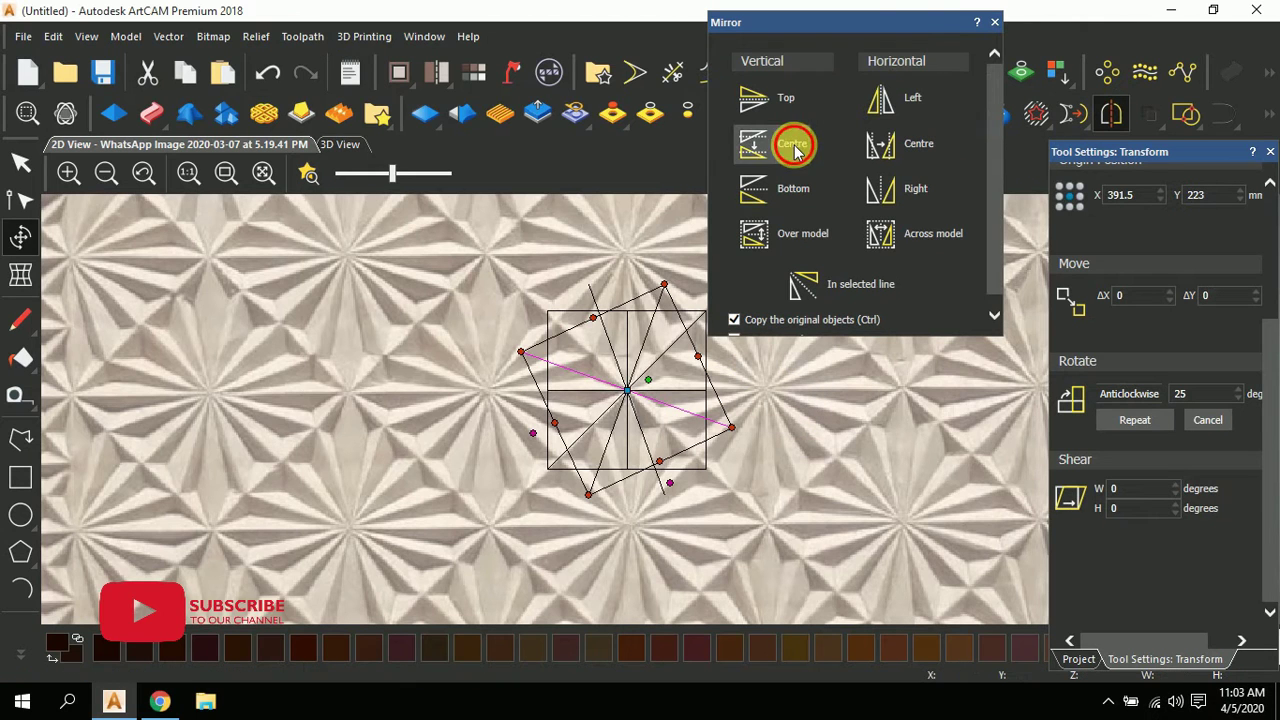
left_click(793, 145)
left_click(994, 22)
key("Escape")
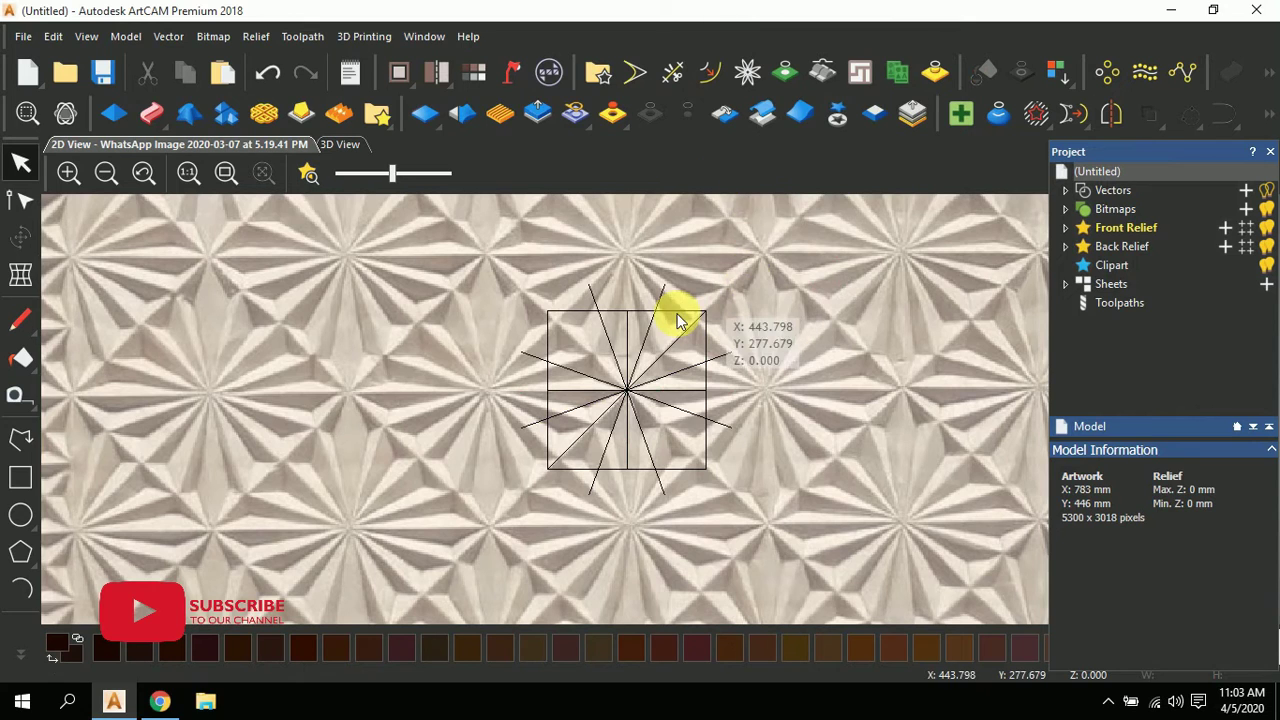
- Redraw the missing diagonal polyline from the square's upper-left corner to its lower-right corner
left_click(22, 440)
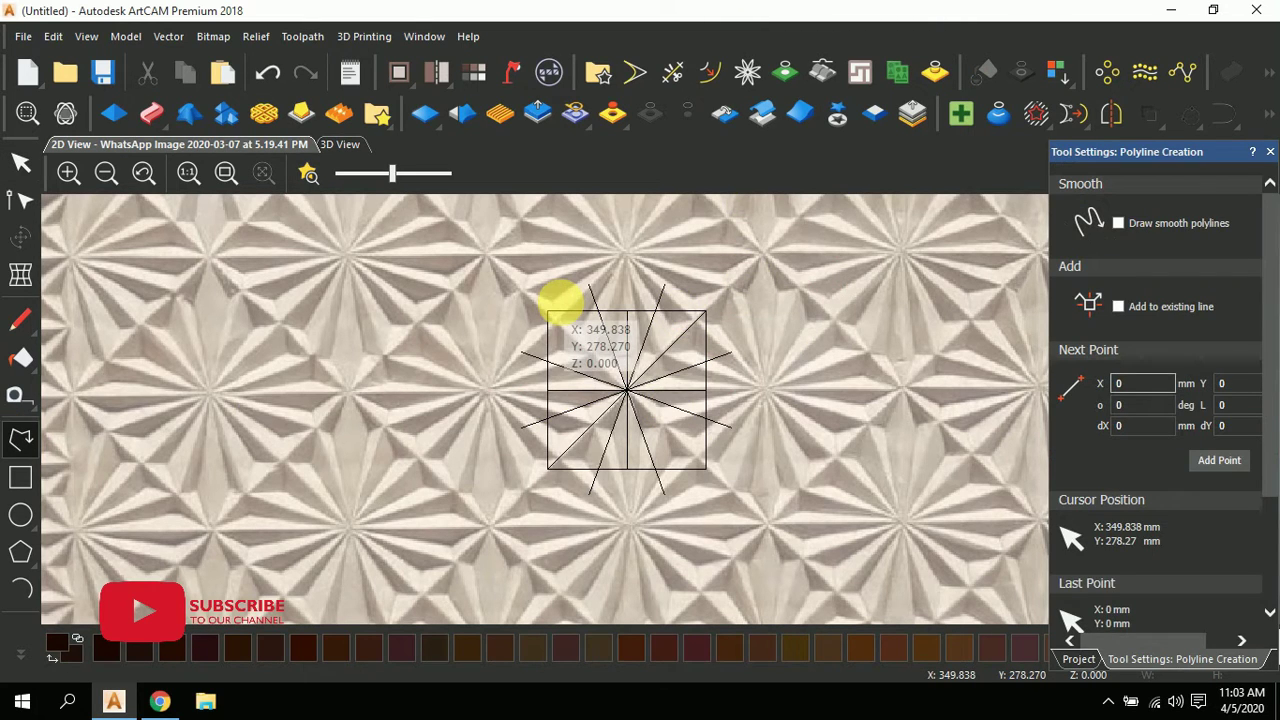
left_click(548, 312)
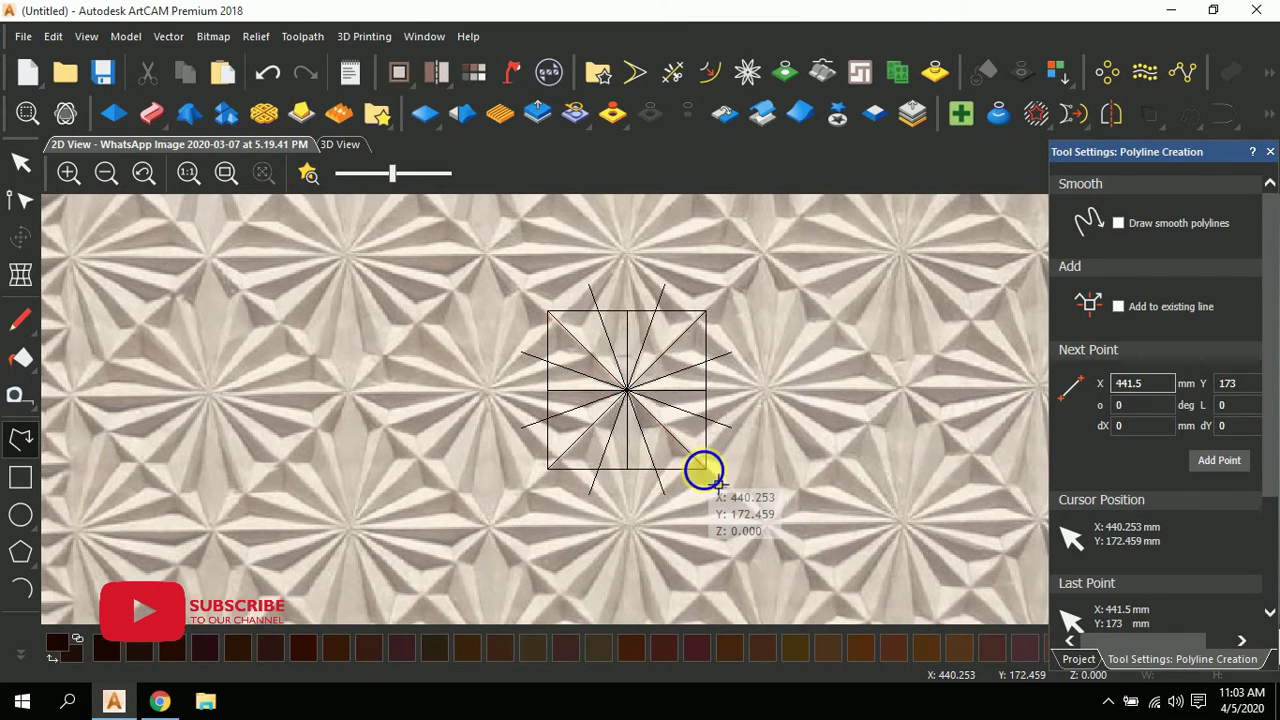
key("Escape")
- Trim all the ray ends that extend beyond the square's edges and leave the trim tool
scroll(749, 429, "down", 2)
scroll(714, 423, "up", 2)
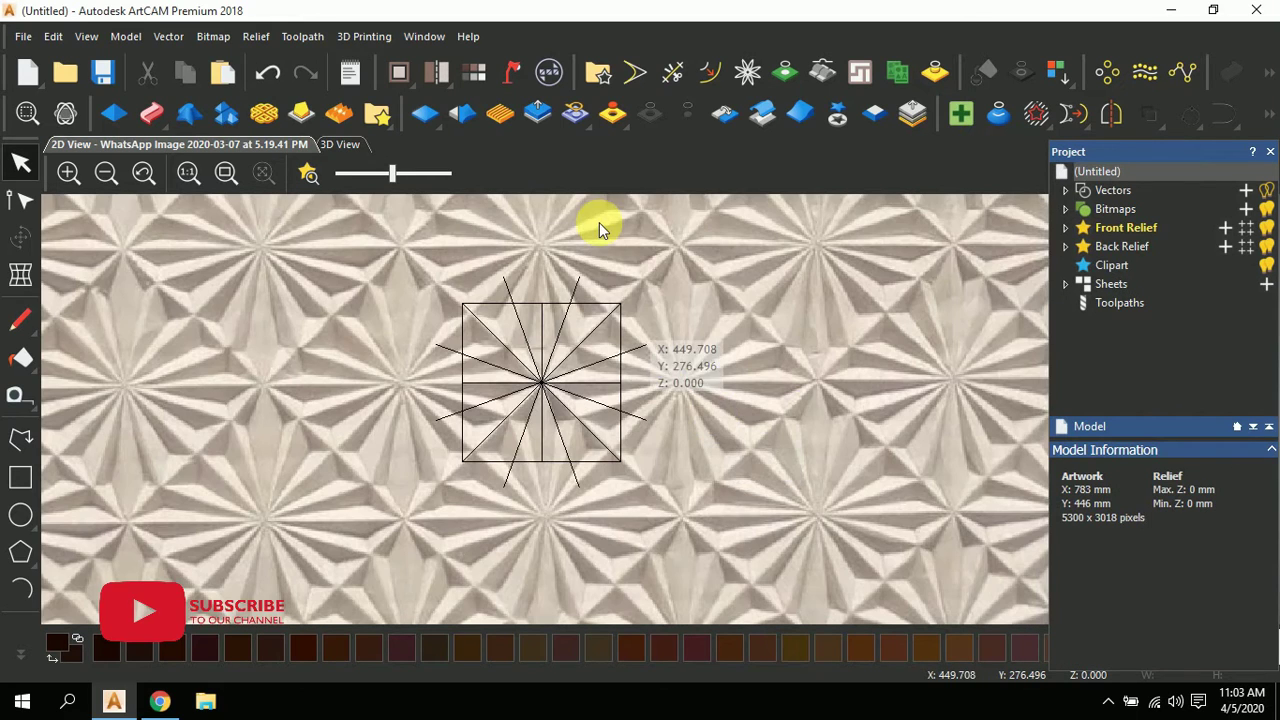
left_click(672, 72)
scroll(551, 294, "up", 2)
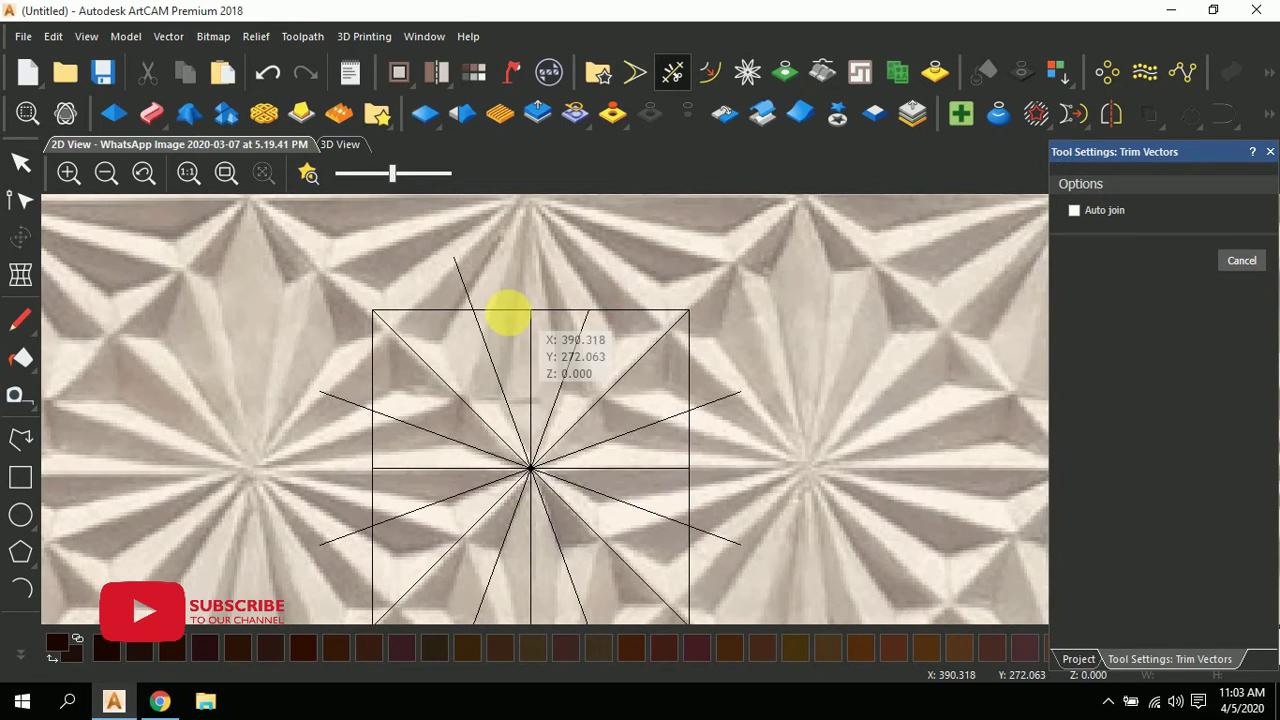
scroll(506, 349, "down", 2)
scroll(523, 423, "up", 2)
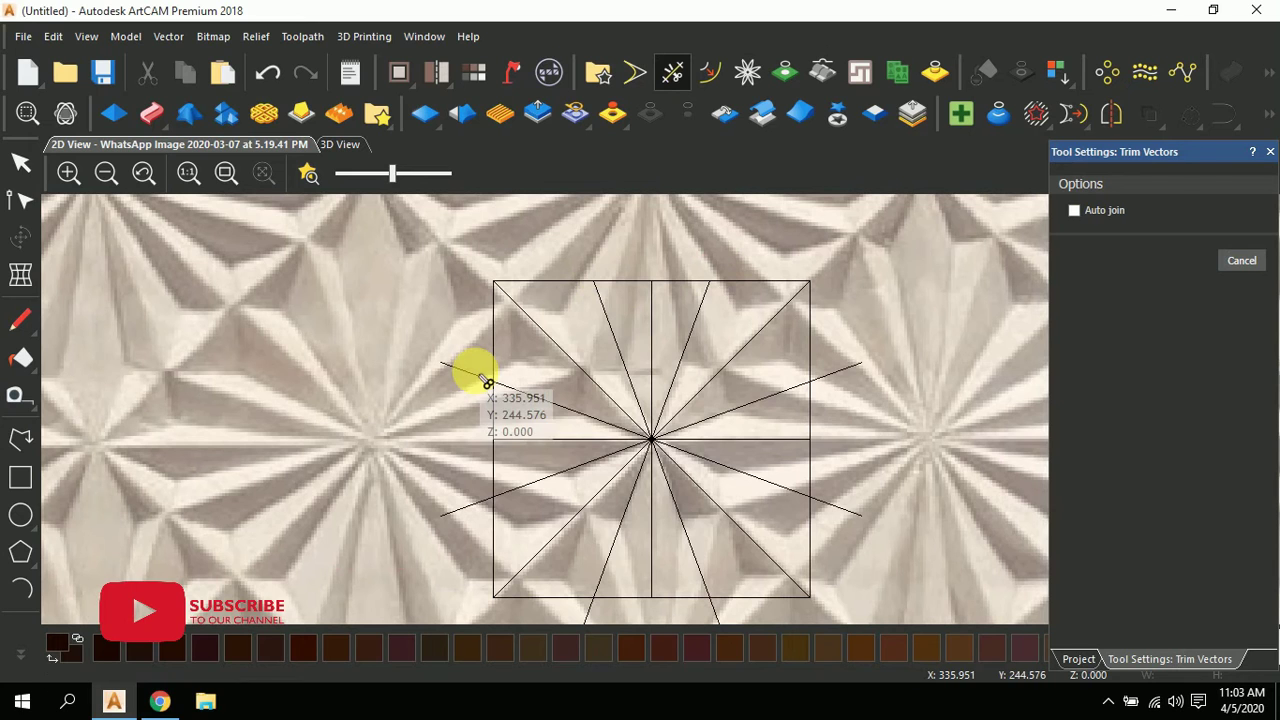
scroll(571, 523, "down", 2)
scroll(640, 537, "up", 2)
left_click(593, 506)
left_click(735, 506)
left_click(850, 382)
left_click(846, 249)
scroll(843, 309, "down", 3)
scroll(800, 330, "up", 2)
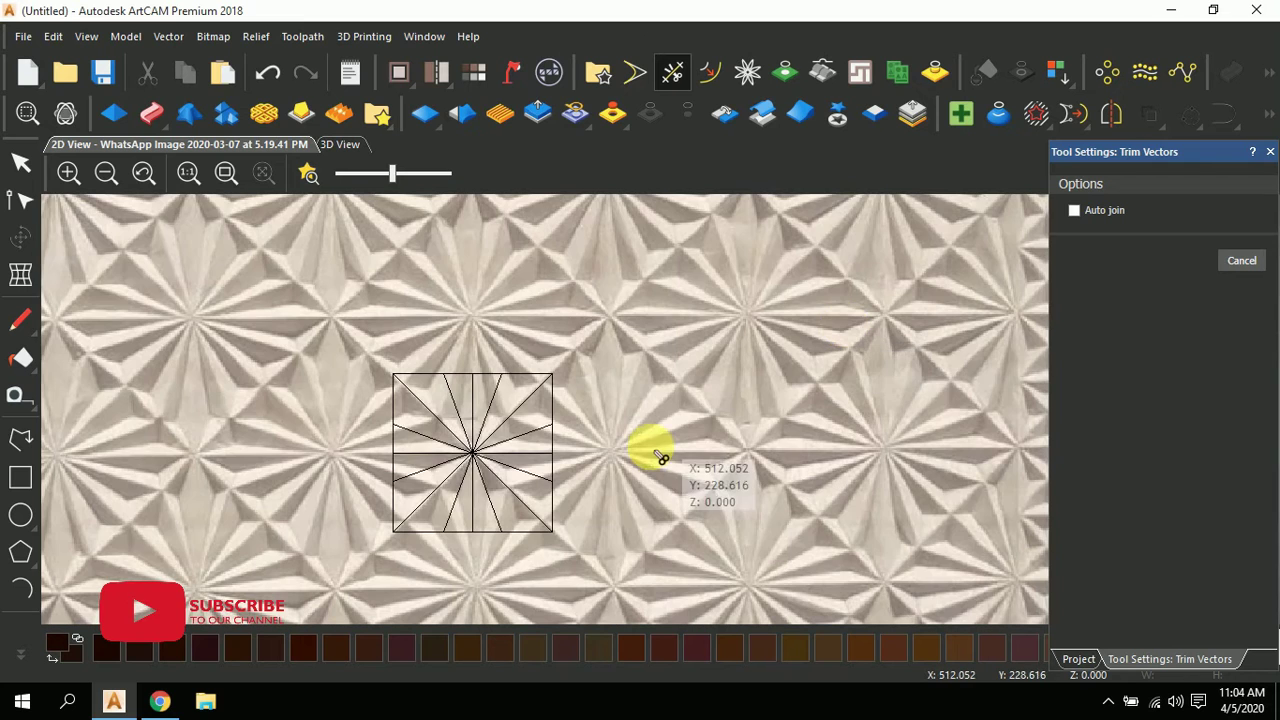
left_click(21, 162)
- Select the square with all its rays and offset them 0.5 mm on both sides with sharp corners
scroll(597, 455, "down", 1)
scroll(597, 455, "up", 1)
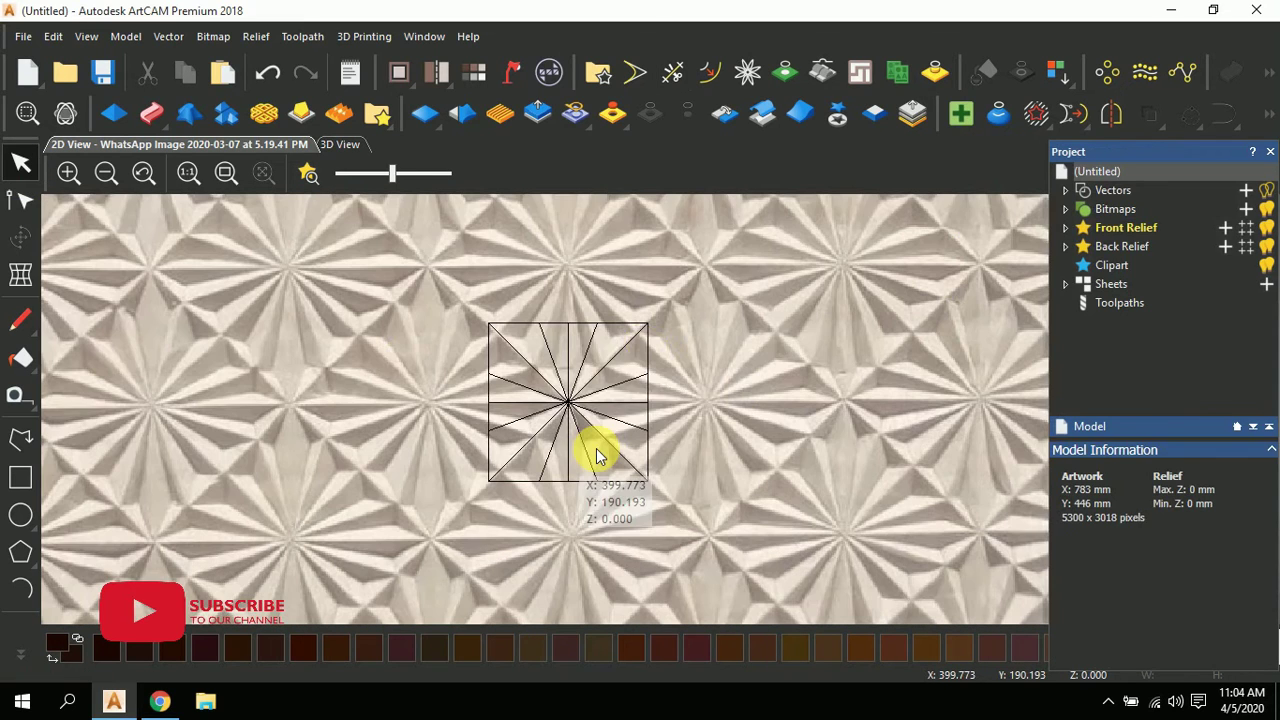
left_click(620, 357)
left_click(636, 370)
left_click_drag(675, 297, 408, 571)
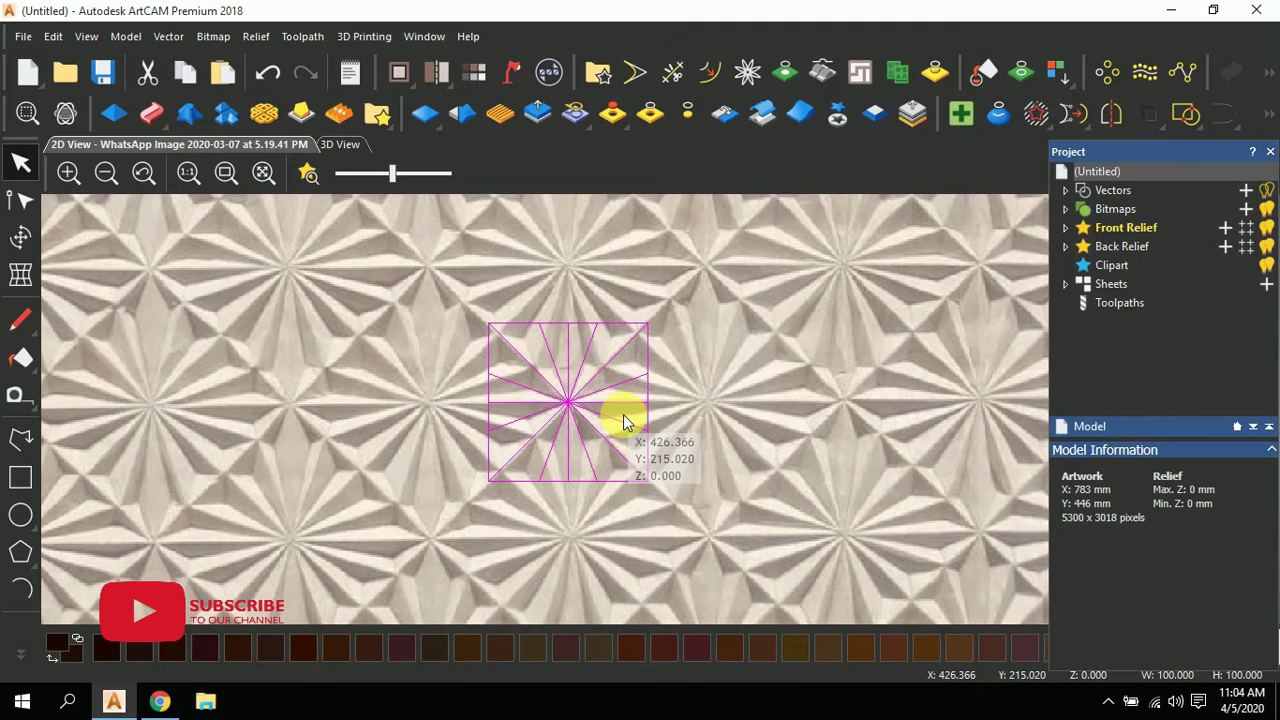
left_click(720, 71)
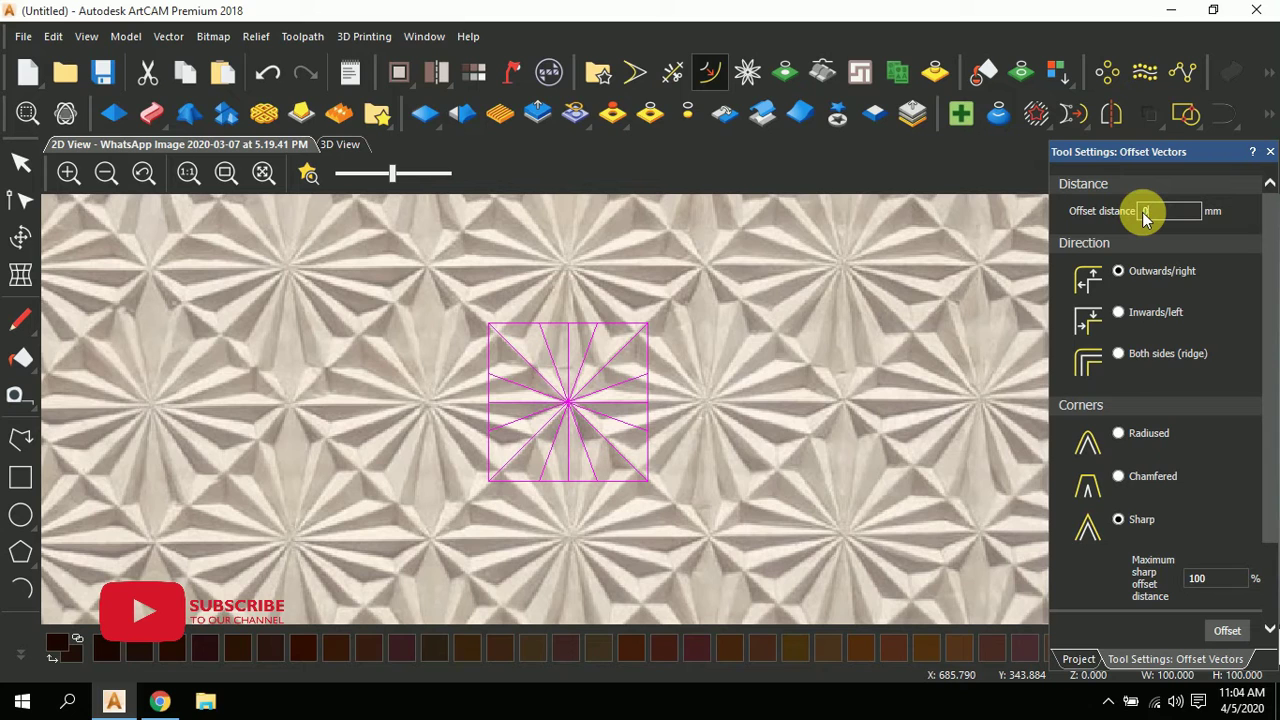
type(".5")
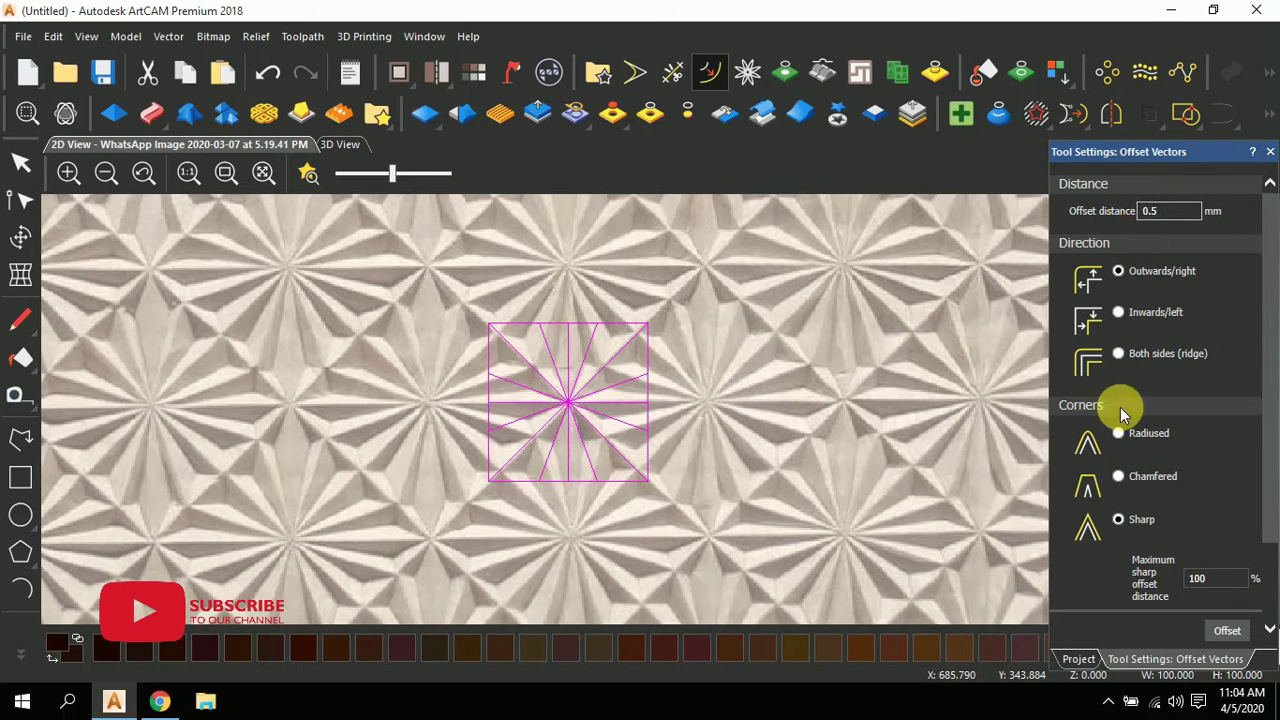
left_click(1118, 355)
left_click(1230, 631)
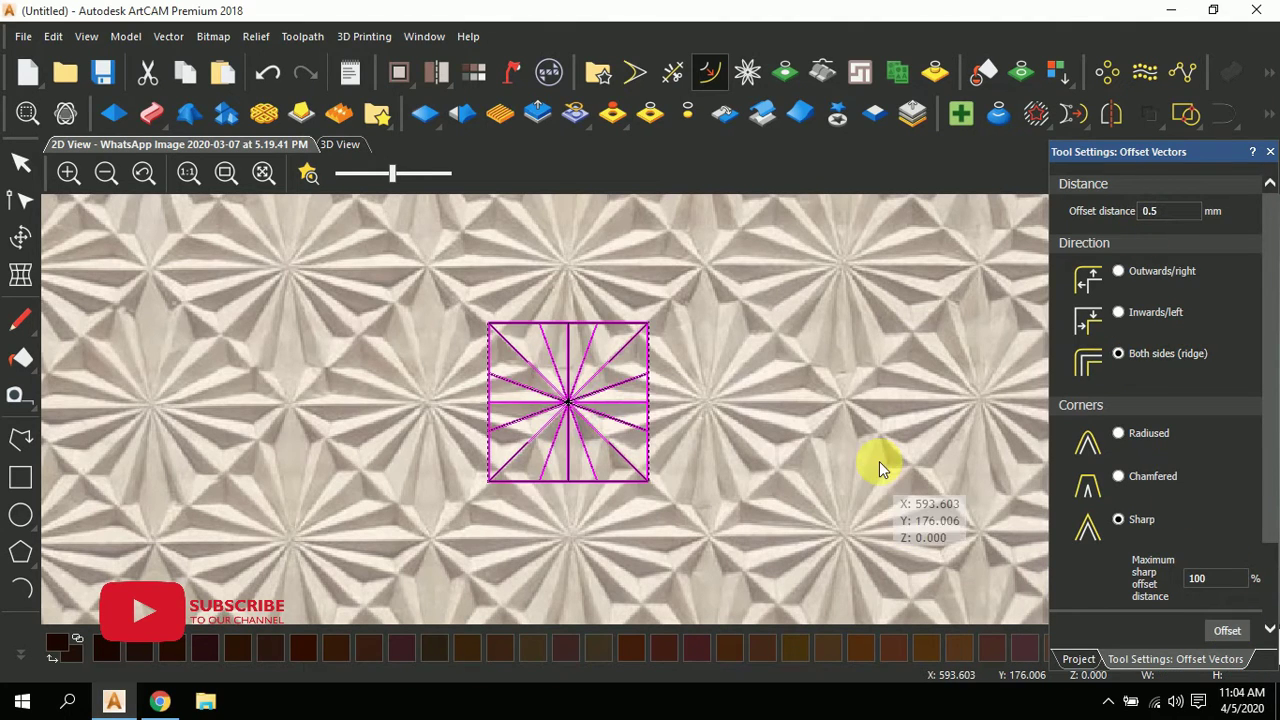
- Delete the outermost offset square, the original square and the original diagonal running to the upper-right corner
scroll(625, 372, "up", 3)
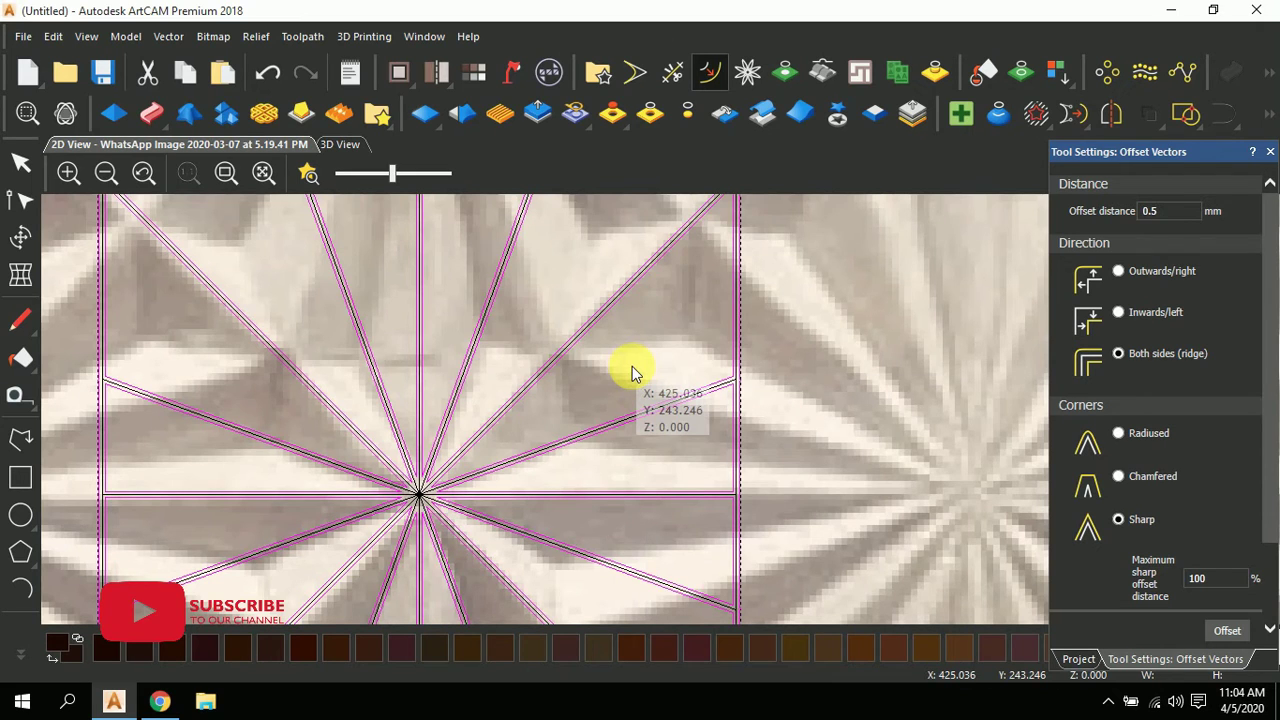
scroll(640, 375, "down", 2)
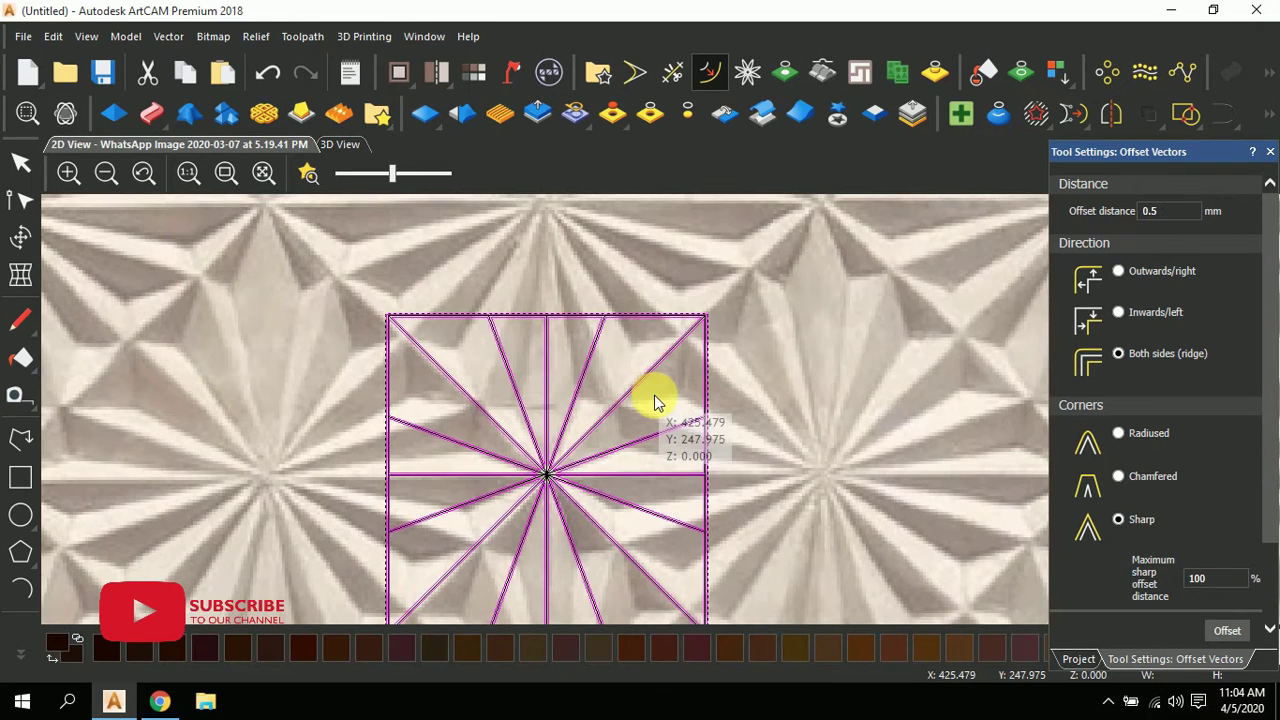
left_click(654, 397)
scroll(687, 342, "up", 2)
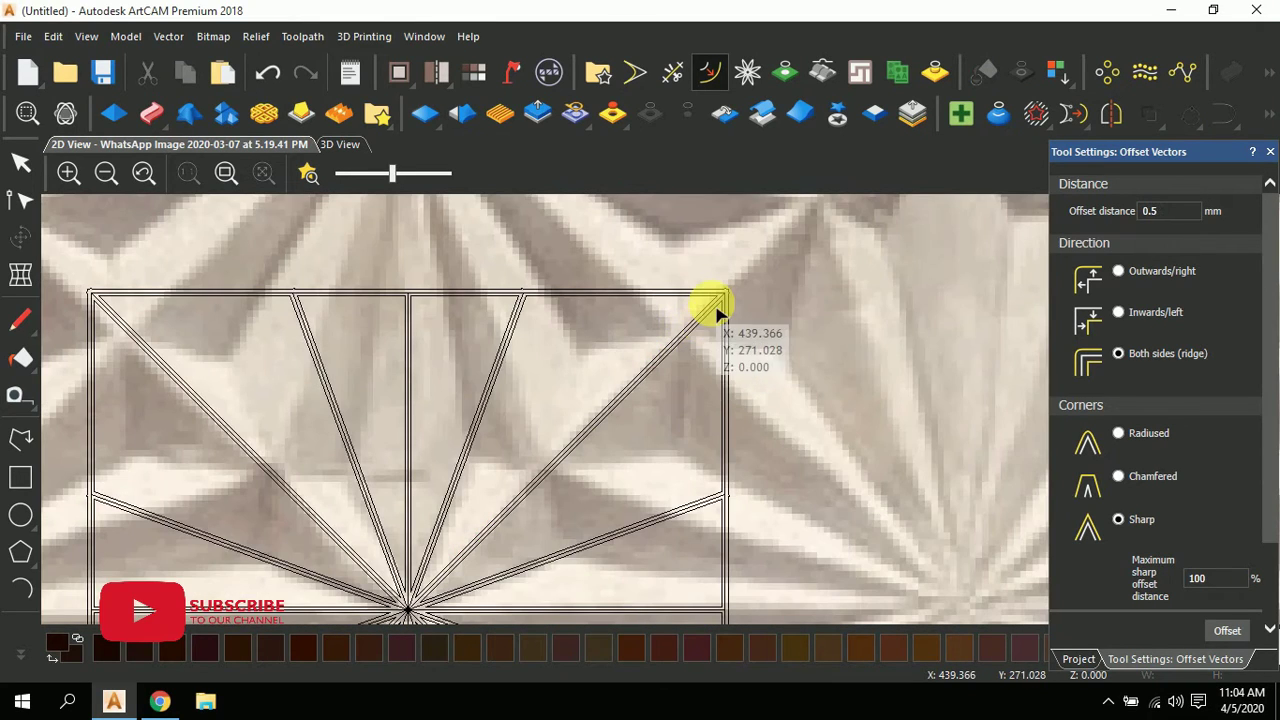
scroll(720, 300, "up", 2)
left_click(752, 270)
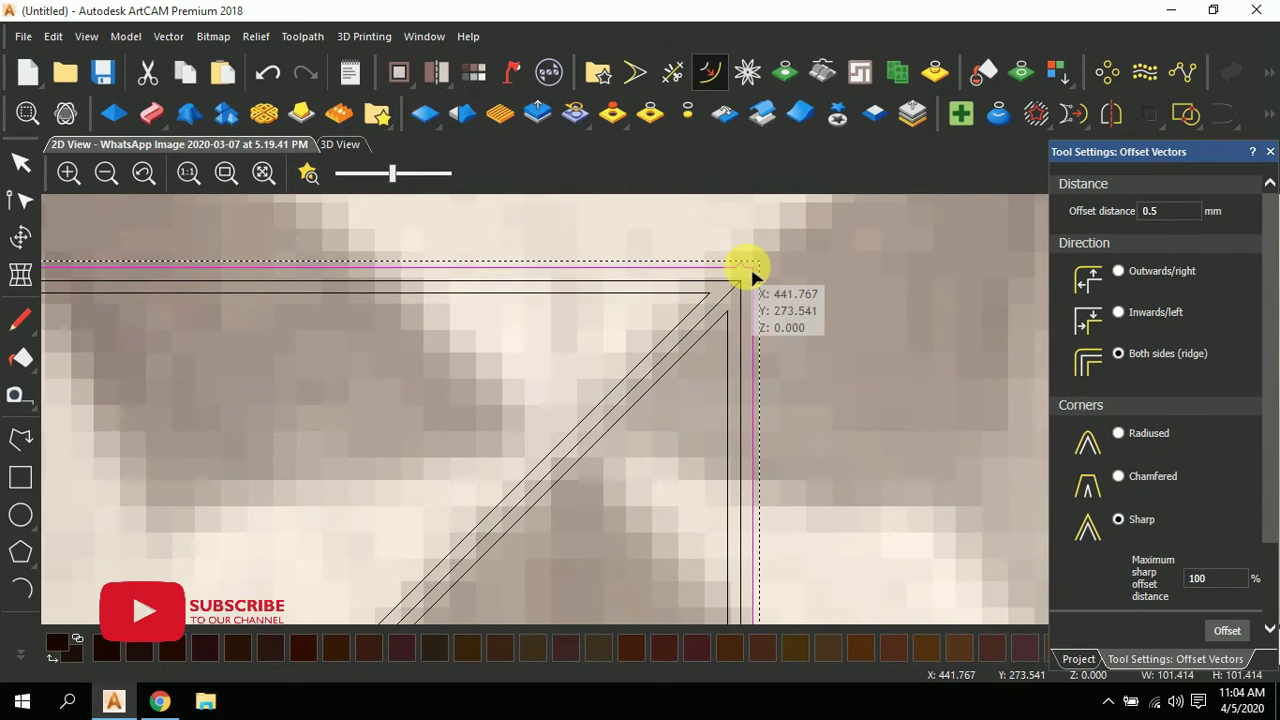
left_click(722, 320)
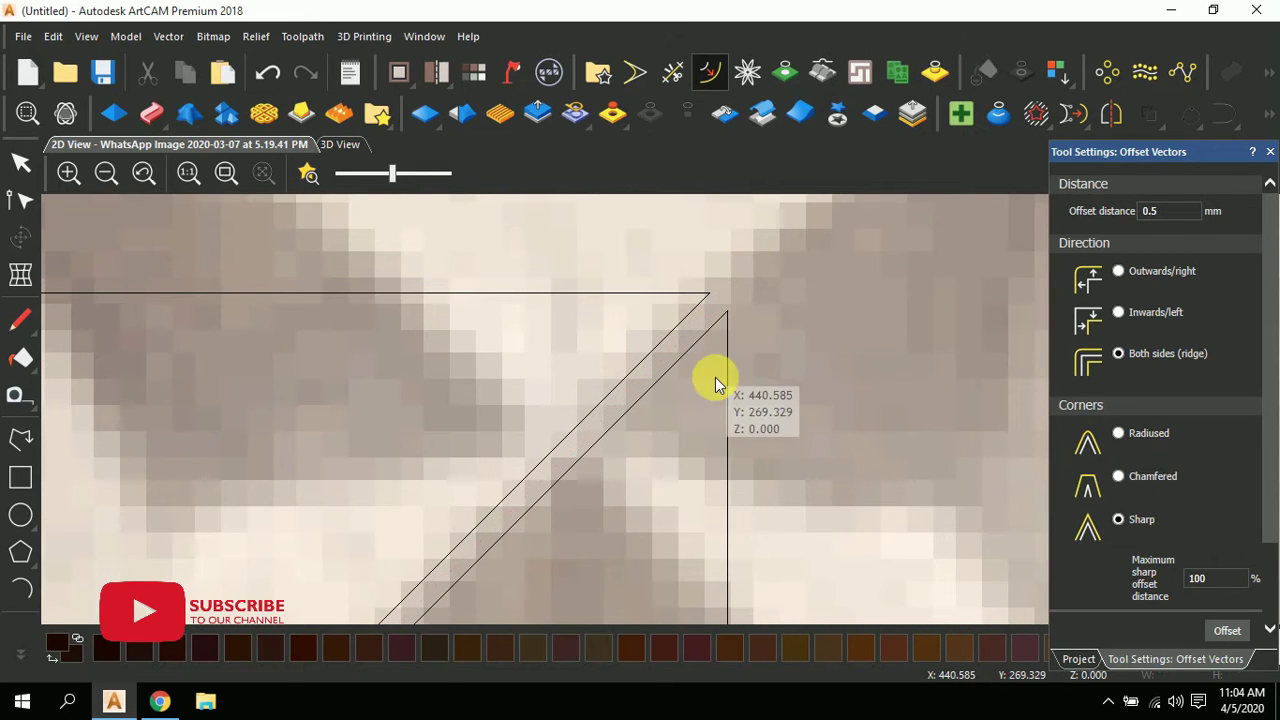
- Delete the remaining original ray lines that meet at the star's centre, then check the corners of the wedge outlines
scroll(711, 384, "down", 6)
scroll(534, 474, "up", 6)
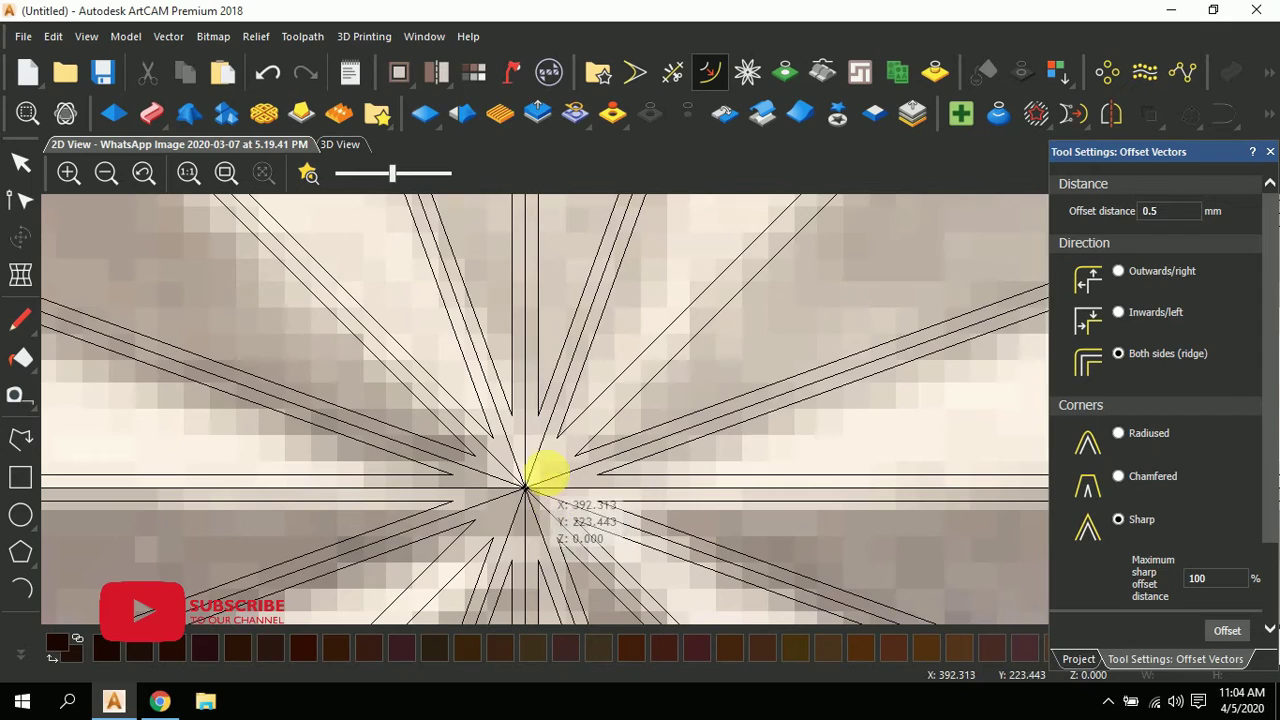
left_click(516, 530)
left_click(580, 491)
scroll(580, 491, "down", 2)
scroll(643, 443, "up", 5)
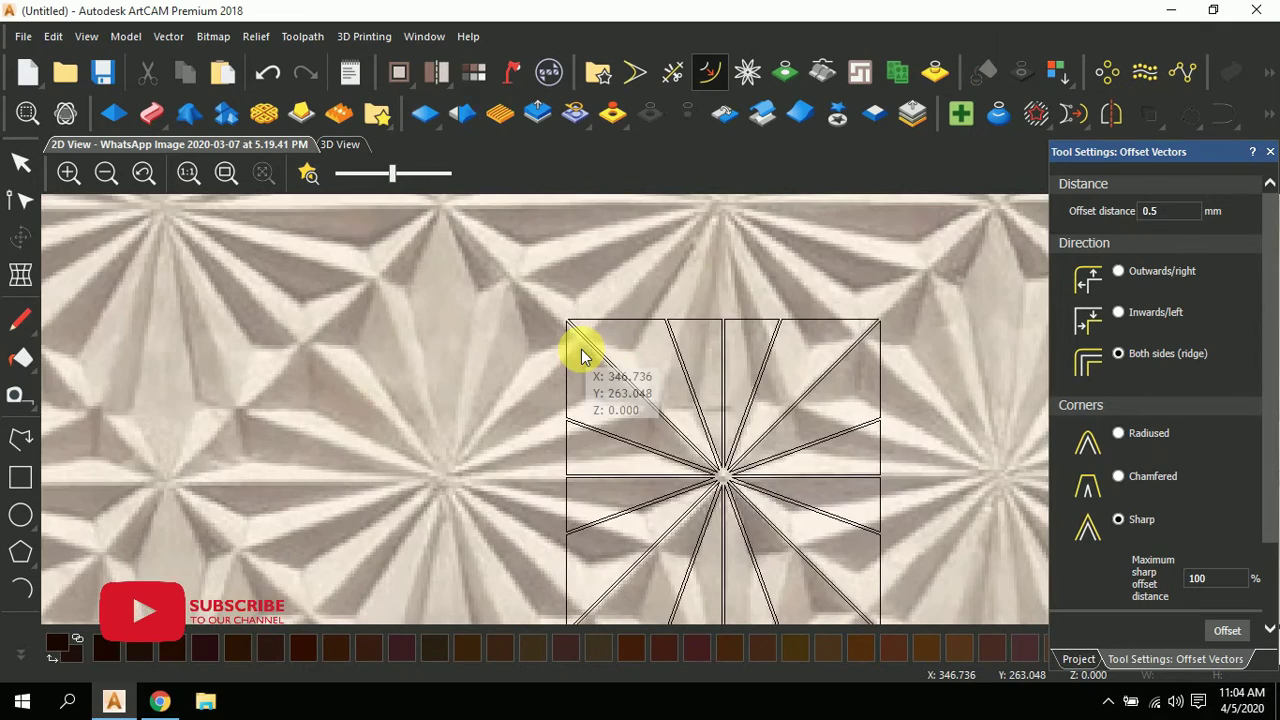
scroll(720, 450, "down", 6)
scroll(666, 443, "up", 3)
scroll(737, 557, "up", 2)
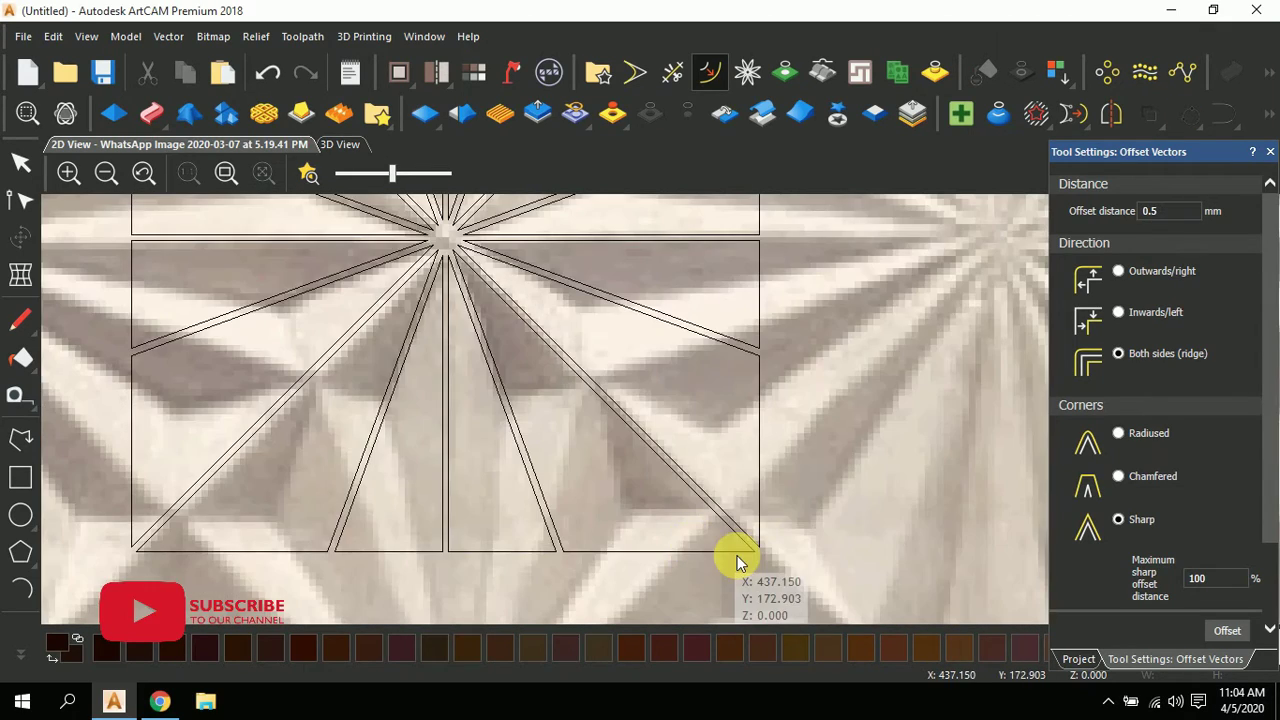
scroll(707, 510, "down", 3)
scroll(677, 380, "up", 3)
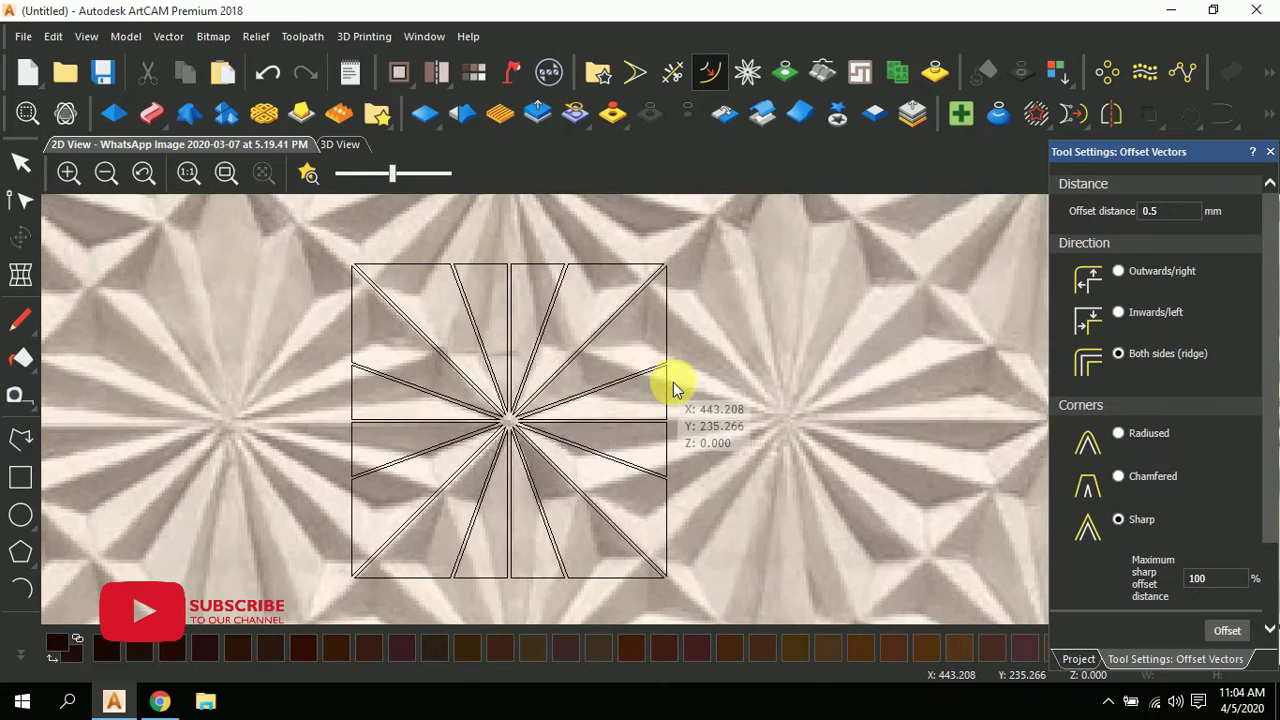
- Leave the offset tool, rotate all the wedge outlines 45 degrees anticlockwise about their centre, and reselect them
left_click(18, 158)
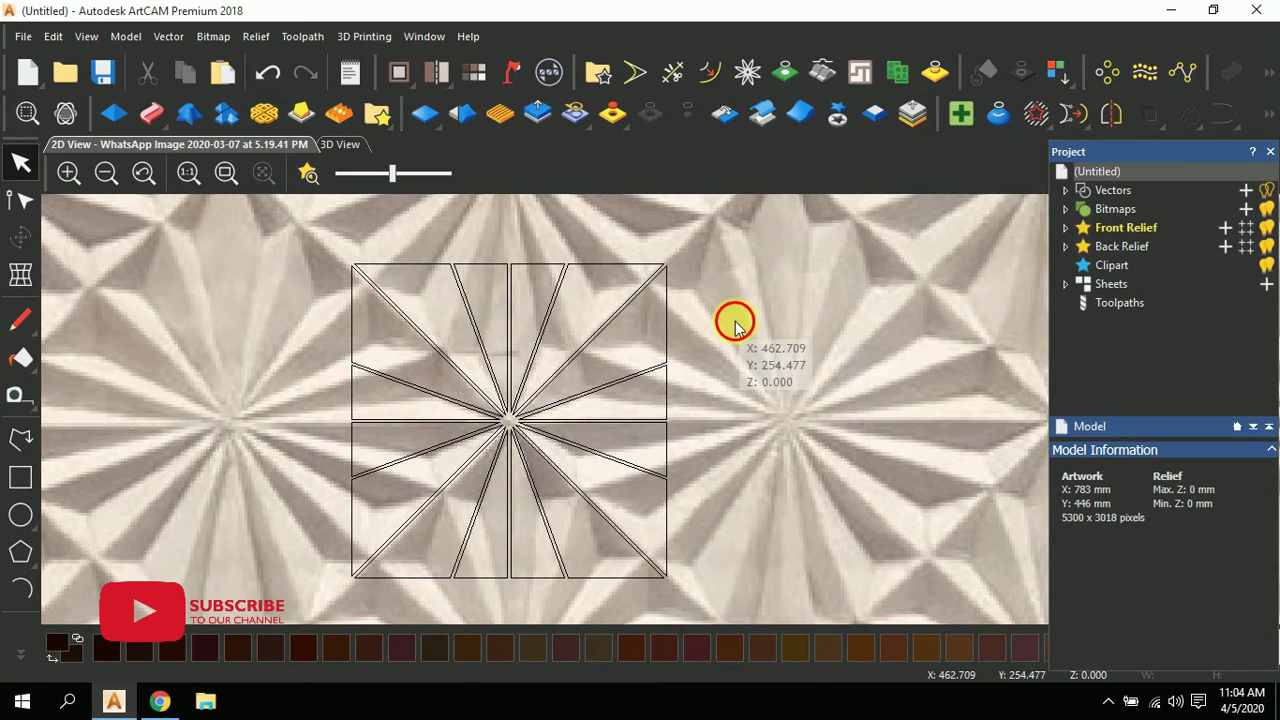
left_click_drag(743, 299, 271, 586)
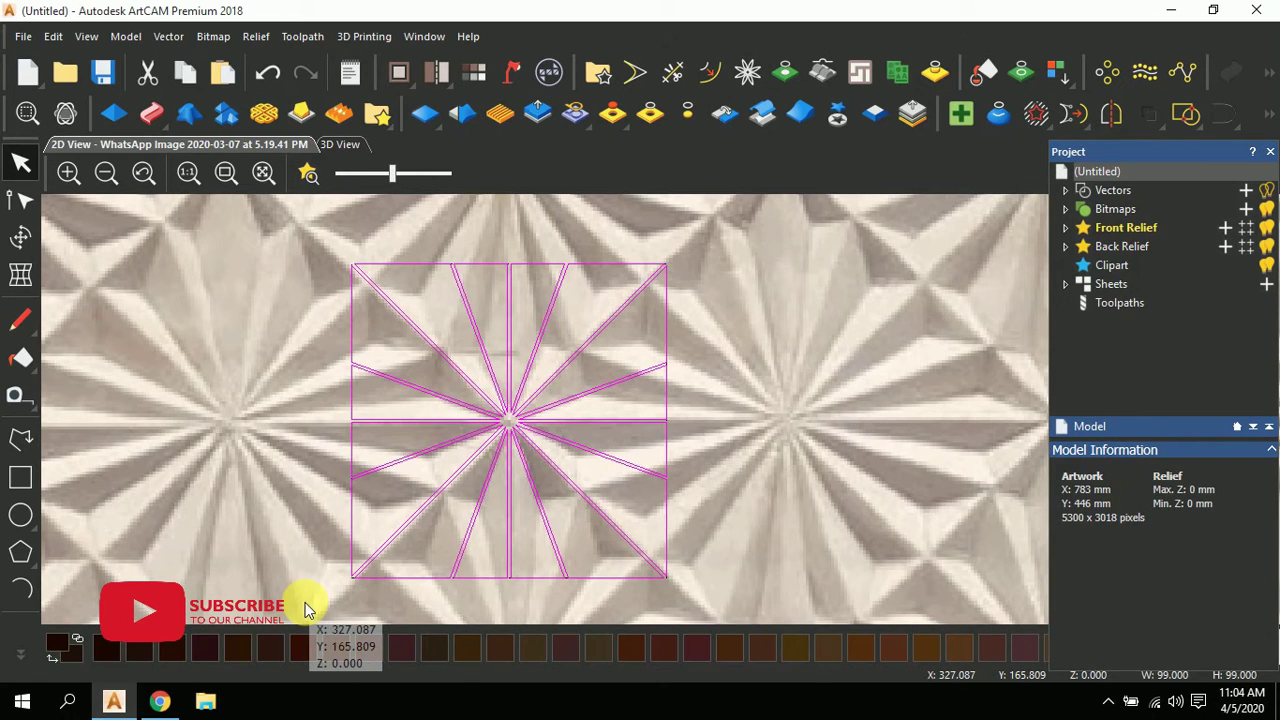
key("j")
left_click(1025, 164)
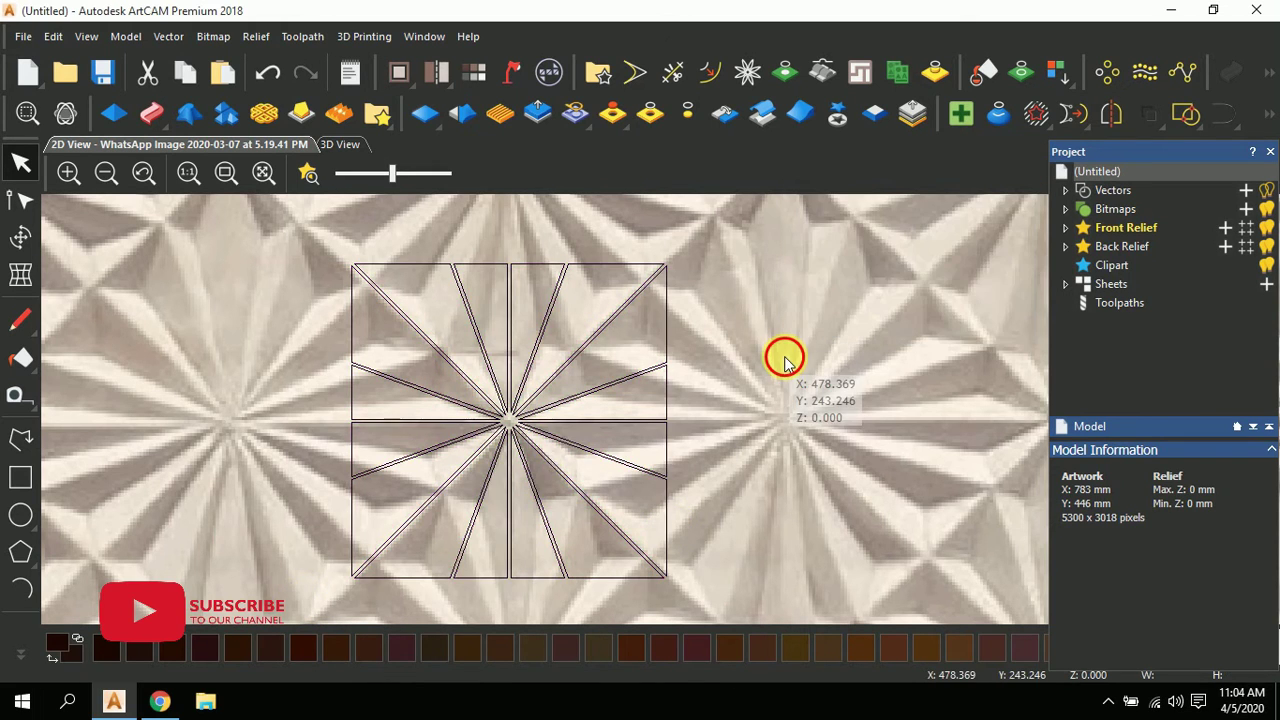
scroll(737, 406, "down", 3)
scroll(697, 432, "up", 2)
left_click_drag(657, 289, 300, 515)
left_click(18, 240)
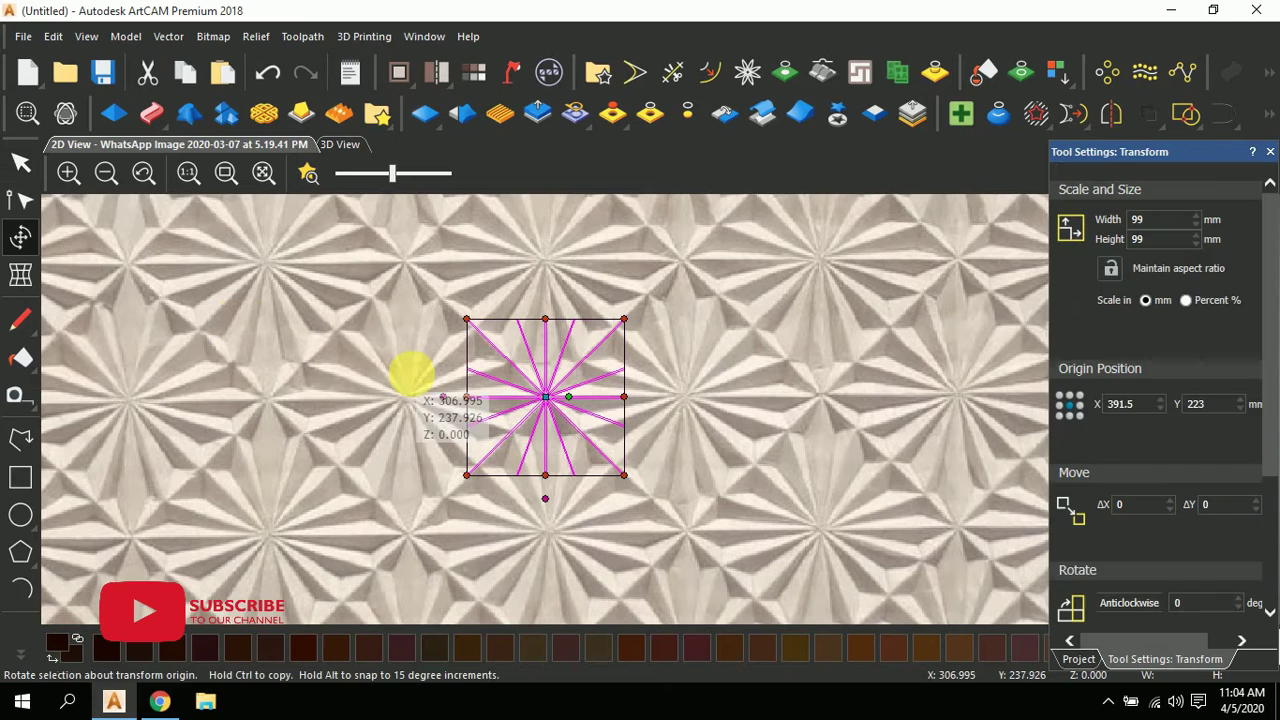
scroll(1200, 380, "down", 3)
left_click(1192, 394)
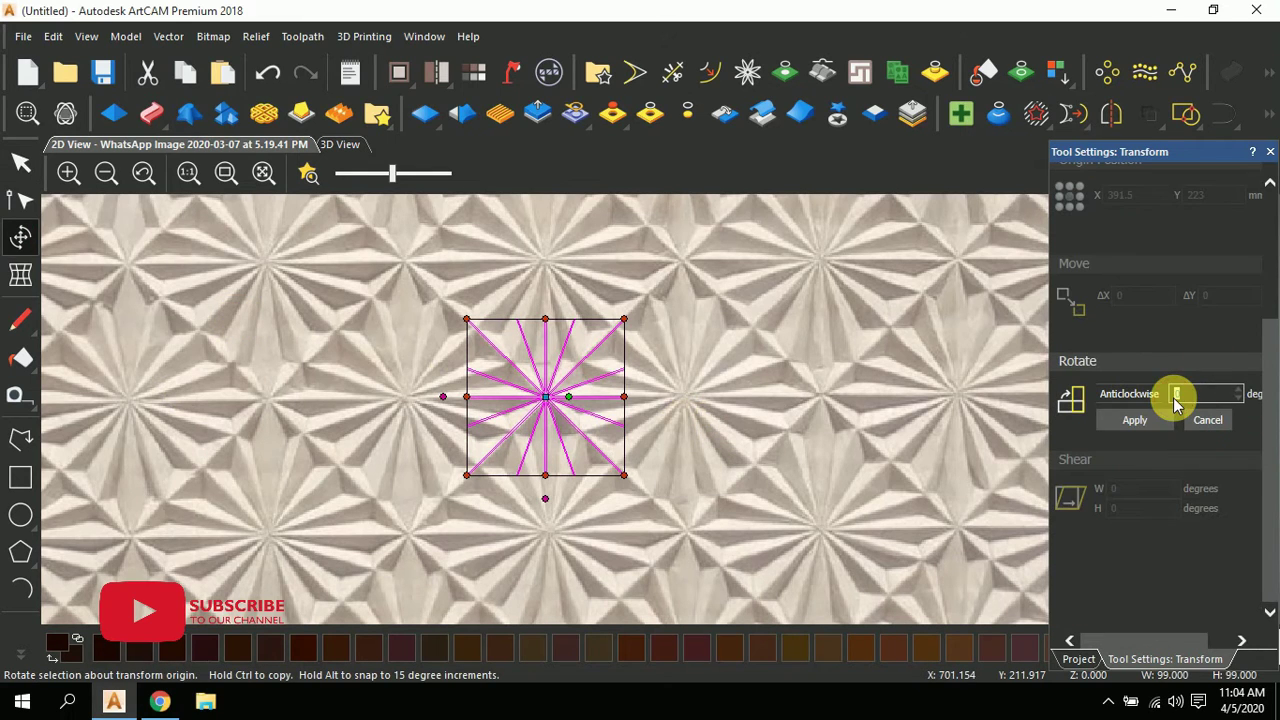
type("45")
left_click(1155, 425)
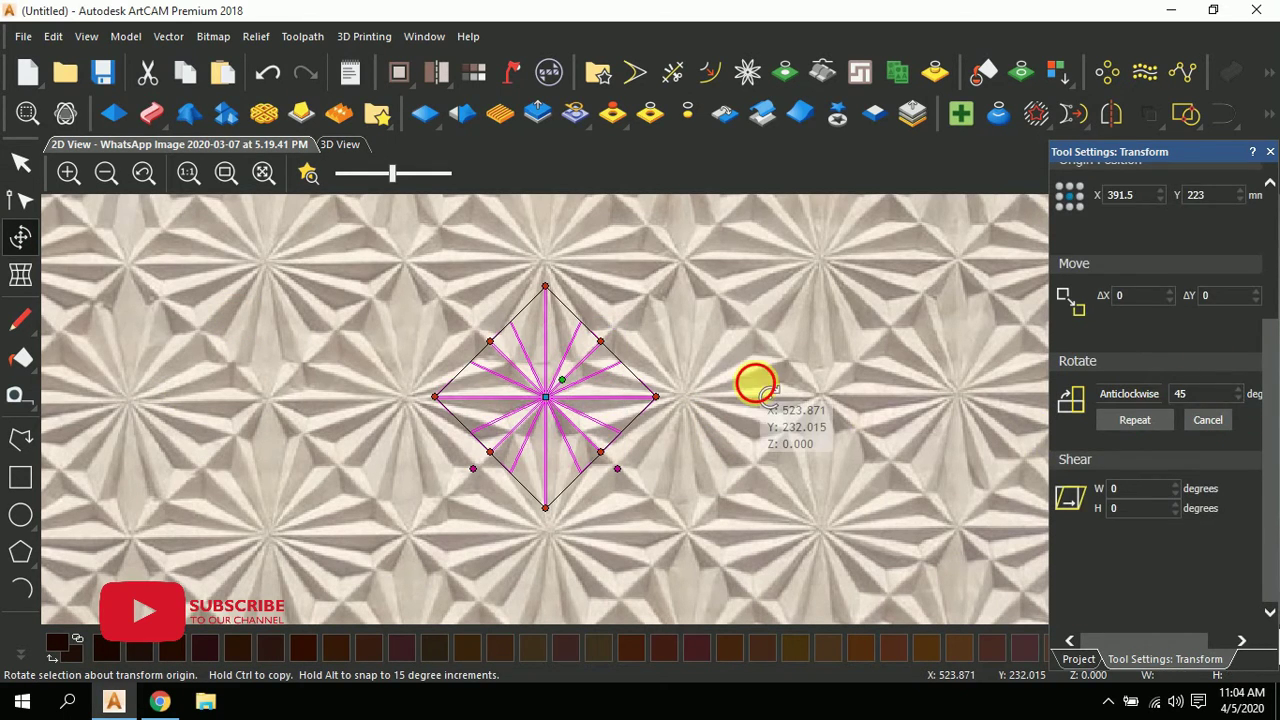
key("Escape")
left_click_drag(694, 378, 452, 496)
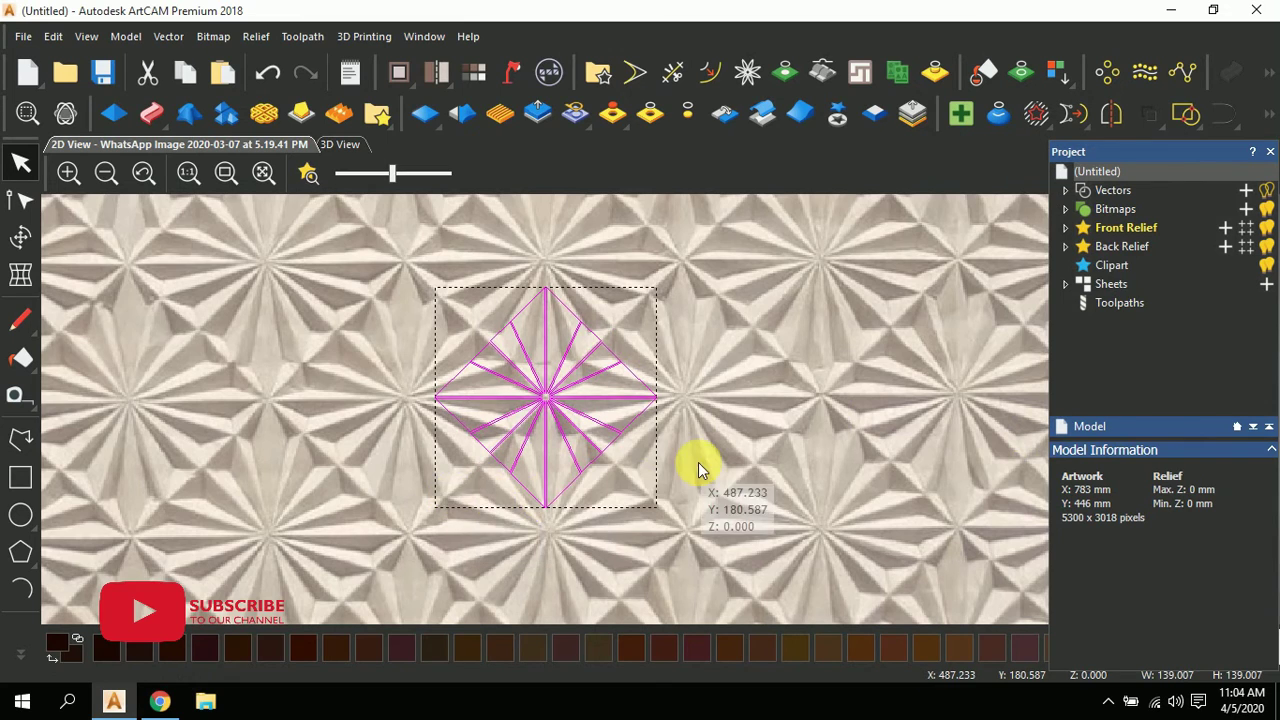
scroll(699, 459, "down", 3)
scroll(680, 400, "up", 2)
scroll(706, 429, "down", 2)
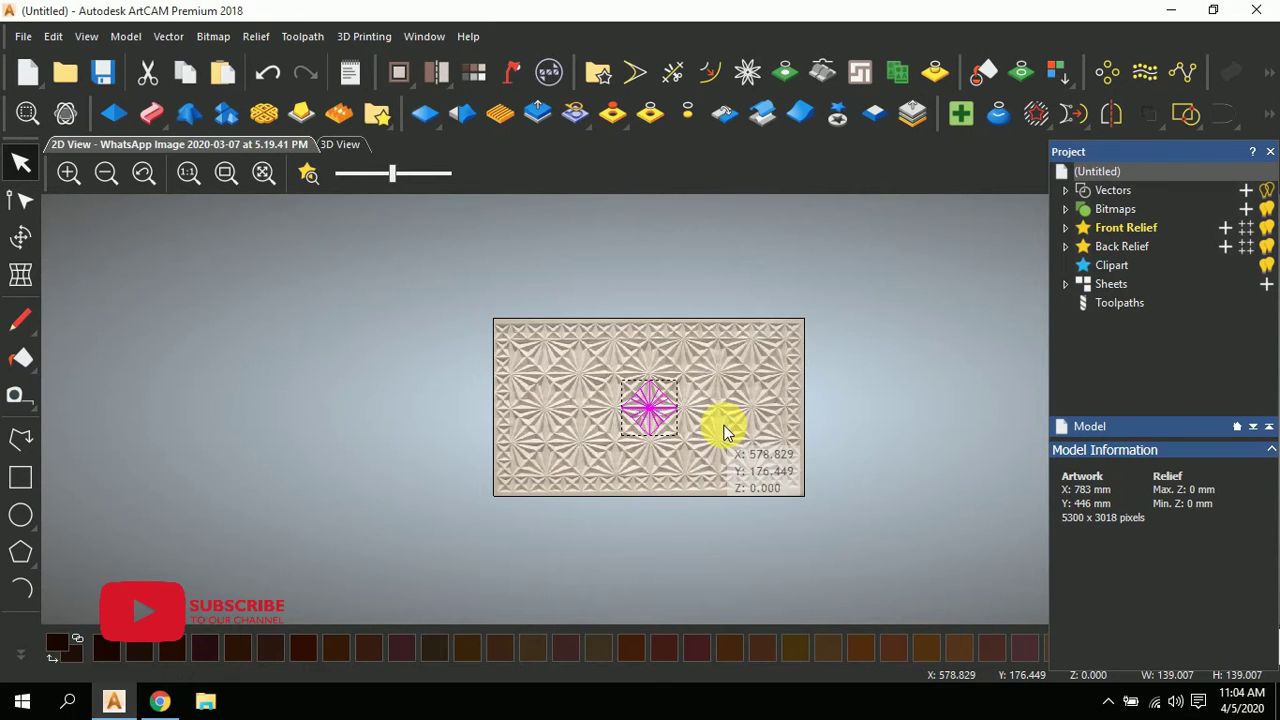
scroll(834, 423, "up", 2)
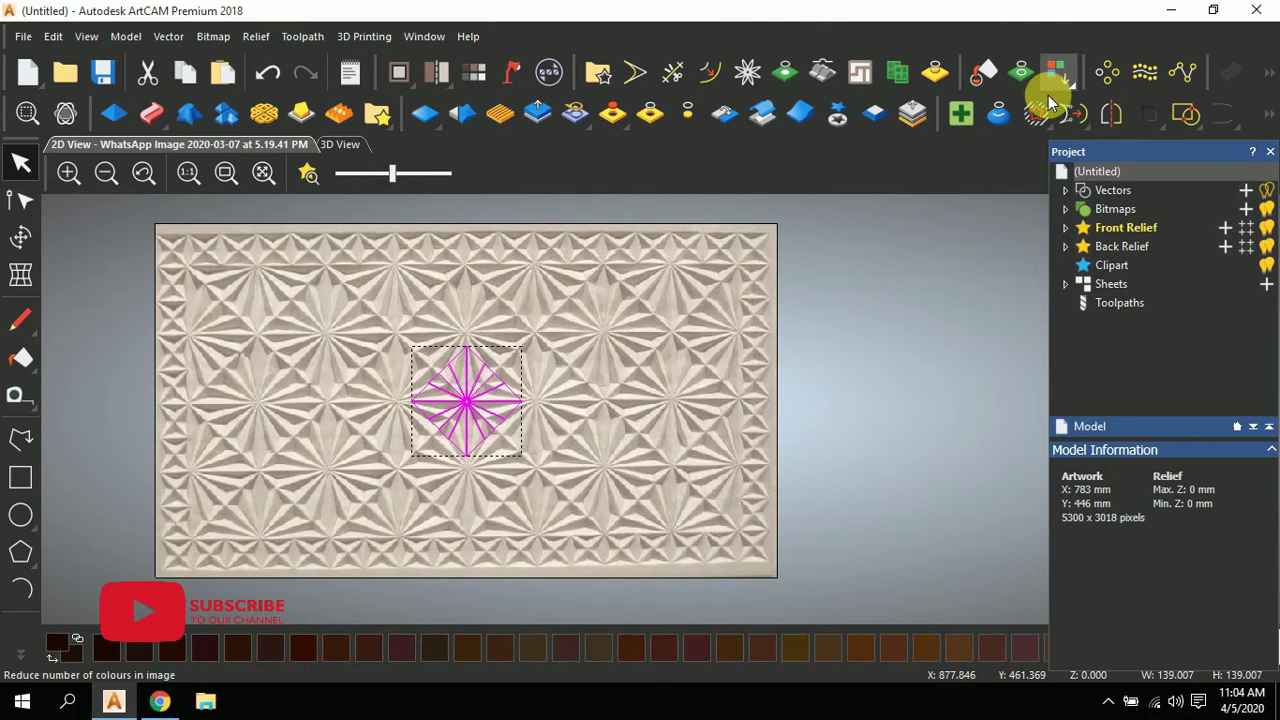
left_click(1112, 115)
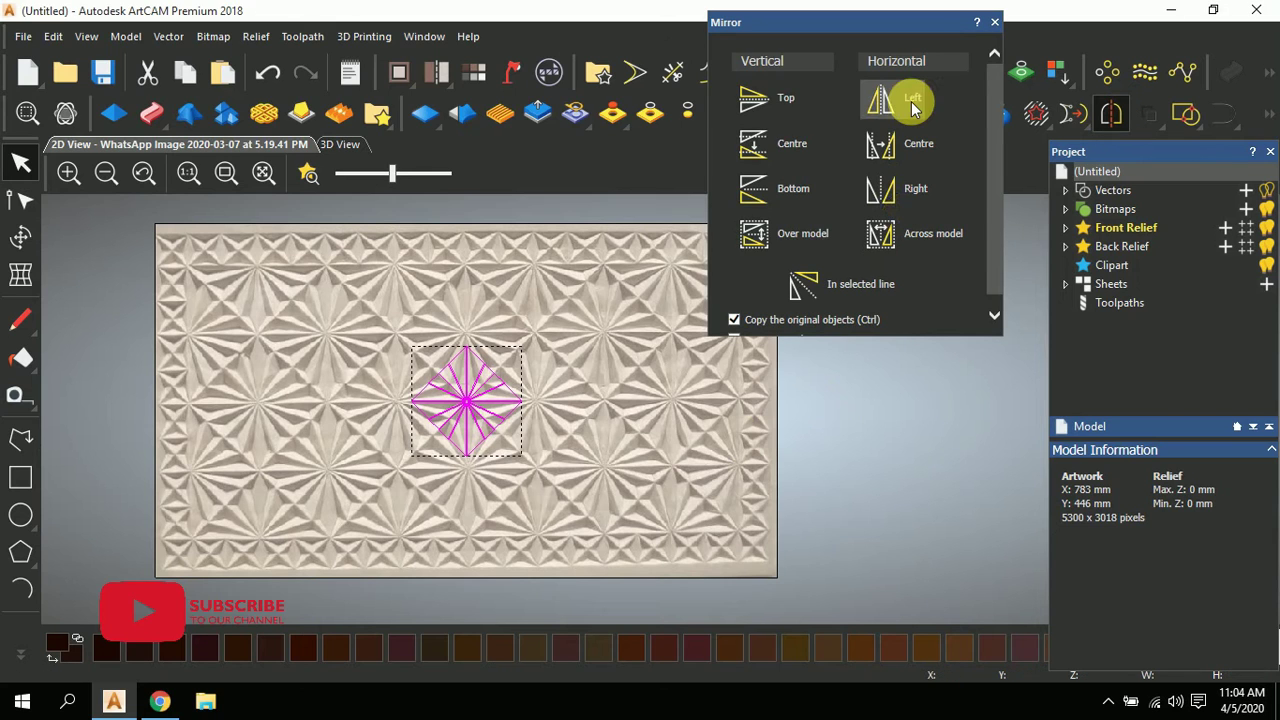
left_click(993, 28)
- Try block-copying the diamond star into 20 columns and 20 rows with 1 mm gaps in X and Y
left_click(1107, 72)
scroll(607, 352, "down", 3)
scroll(811, 354, "down", 2)
scroll(811, 354, "up", 2)
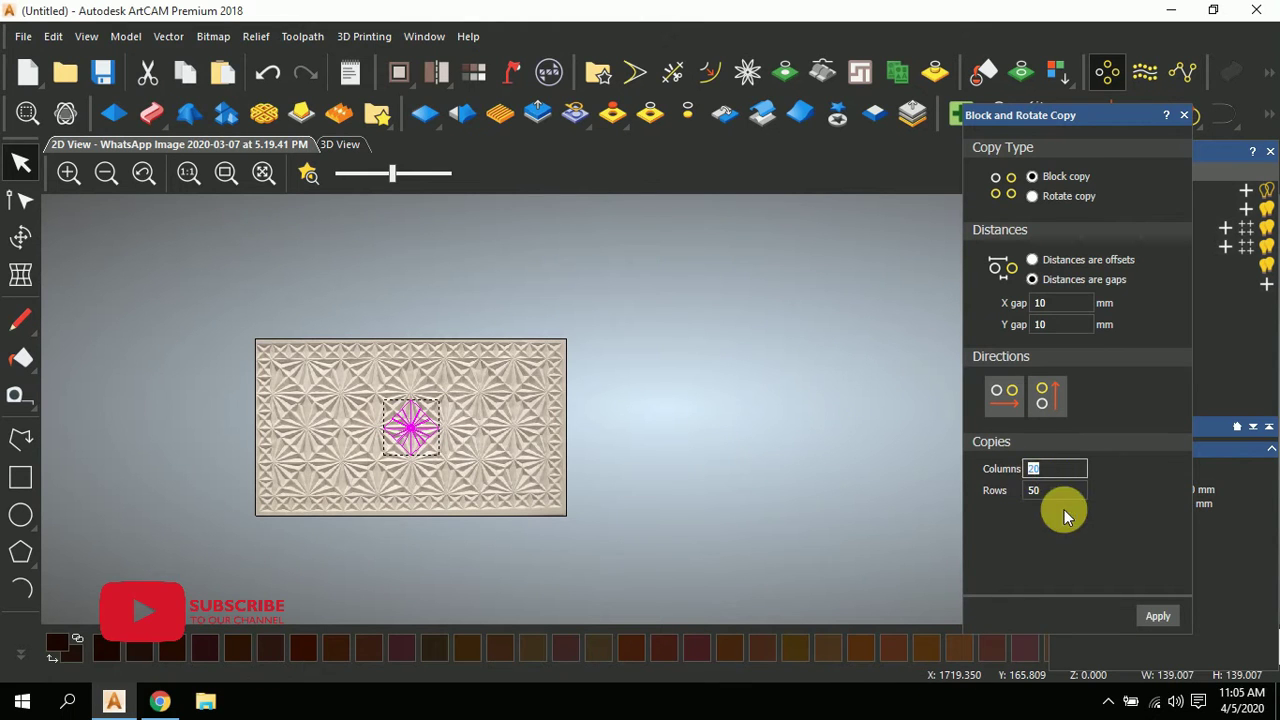
left_click(1027, 497)
type("2")
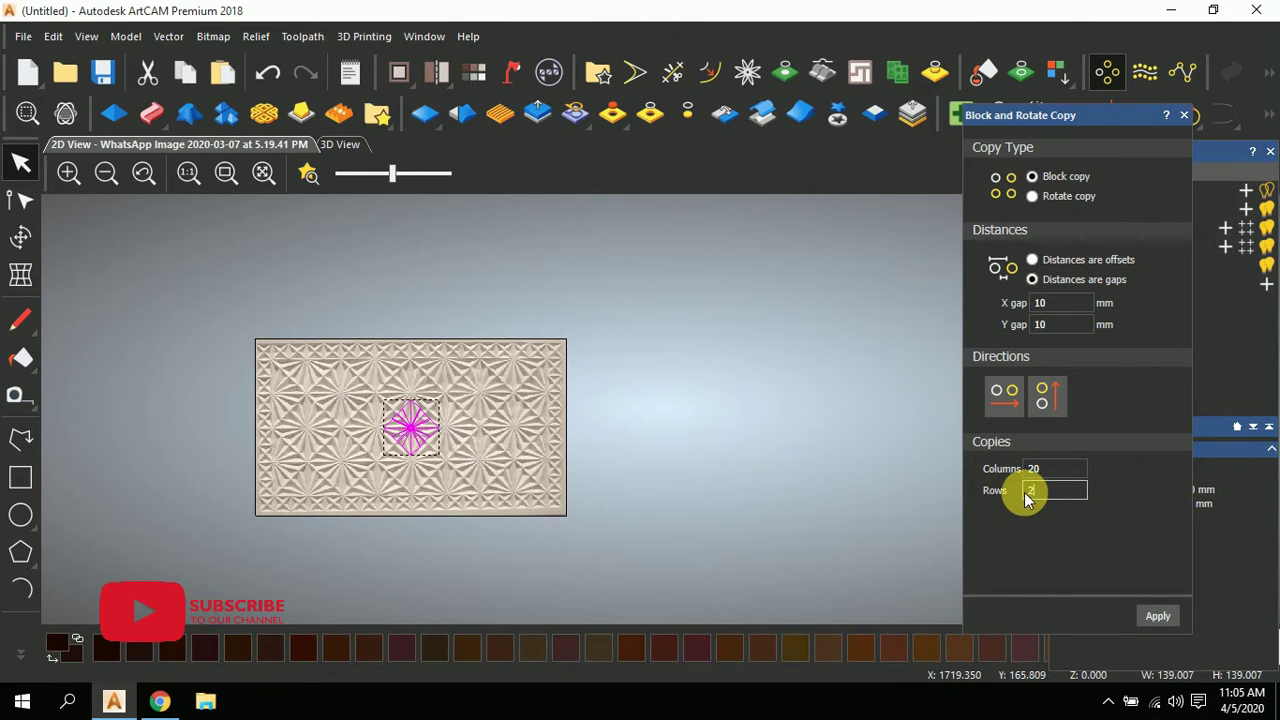
type("0")
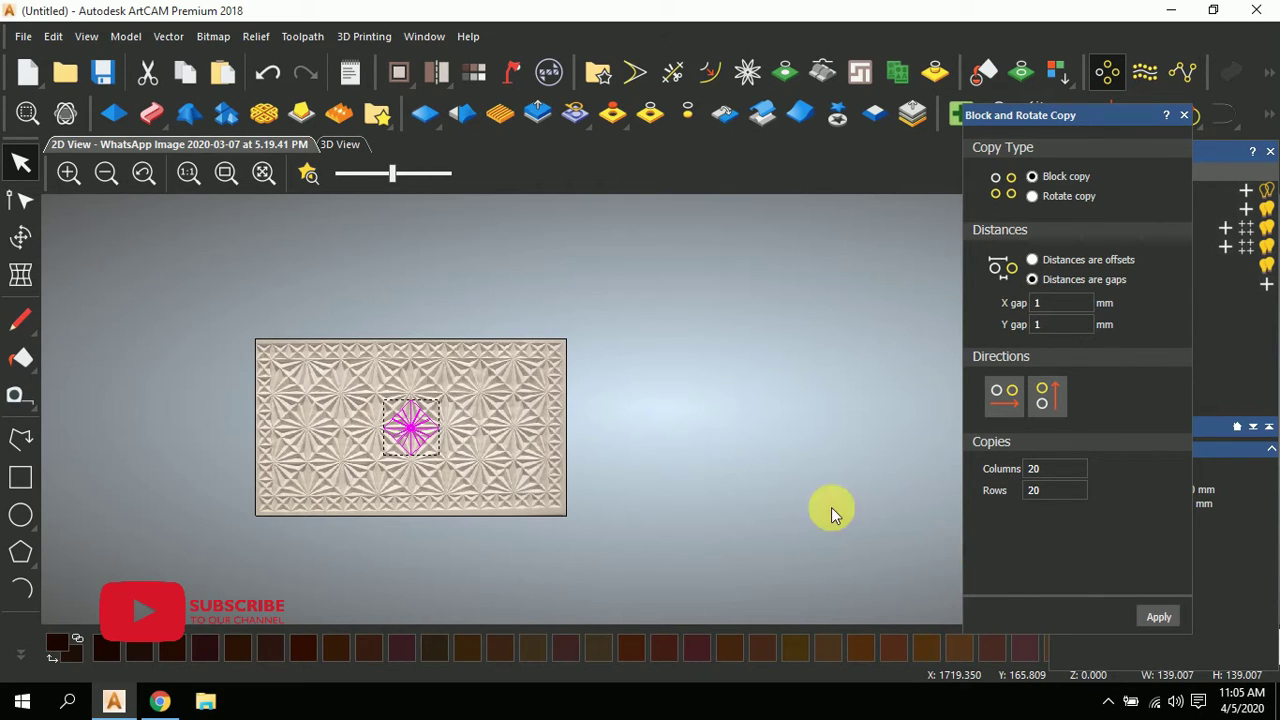
left_click_drag(725, 482, 640, 430)
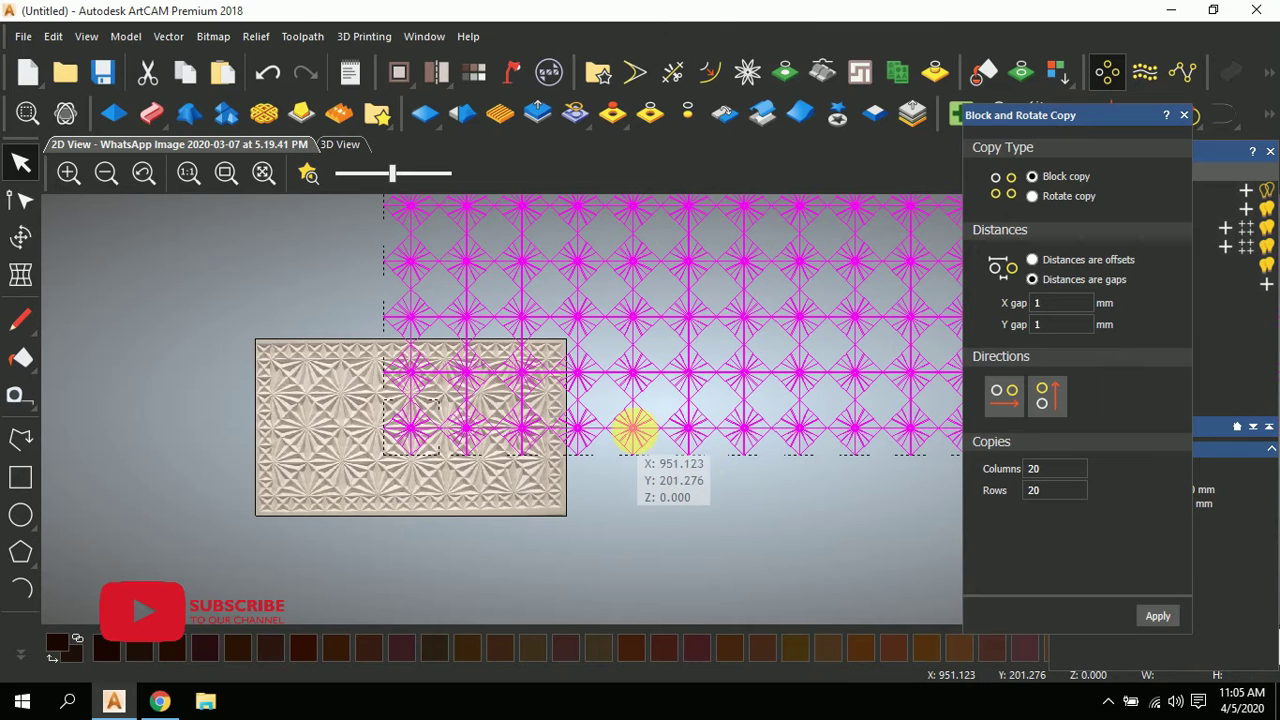
scroll(640, 425, "down", 3)
scroll(678, 416, "up", 1)
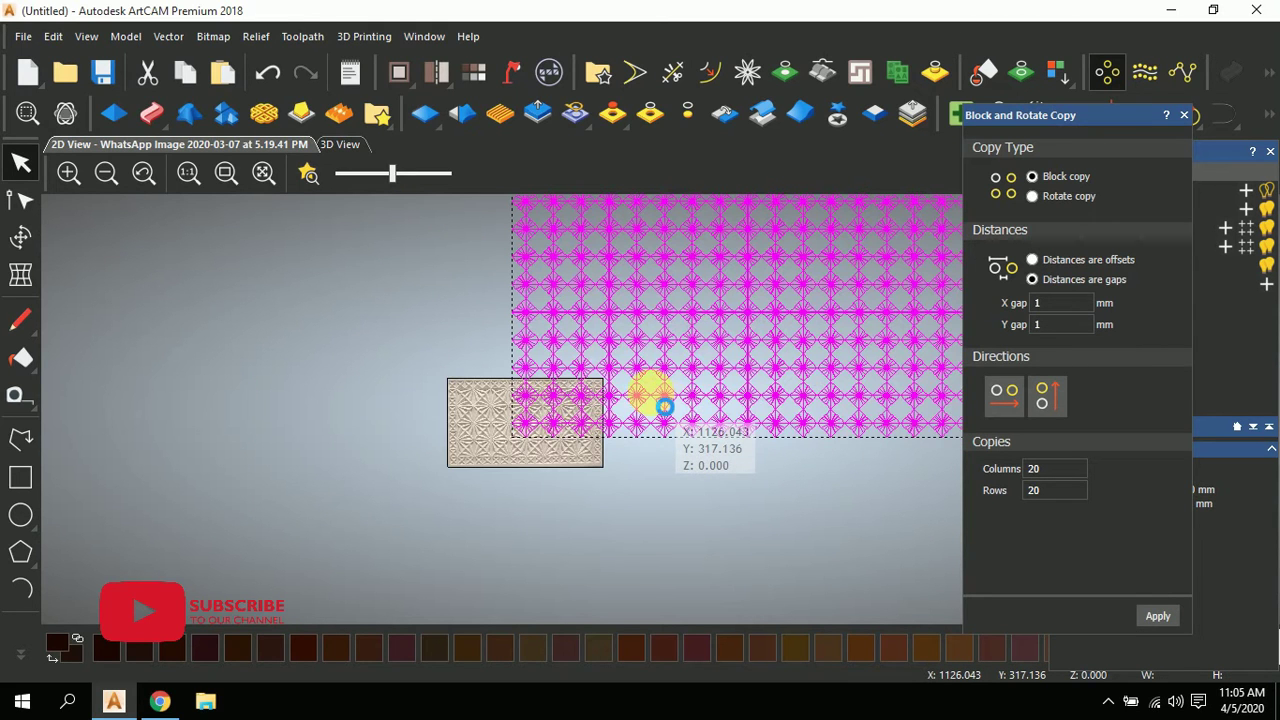
- Block-copy the single diamond star into 12 columns and 12 rows with 1 mm gaps, and clear the selection
double_click(1032, 469)
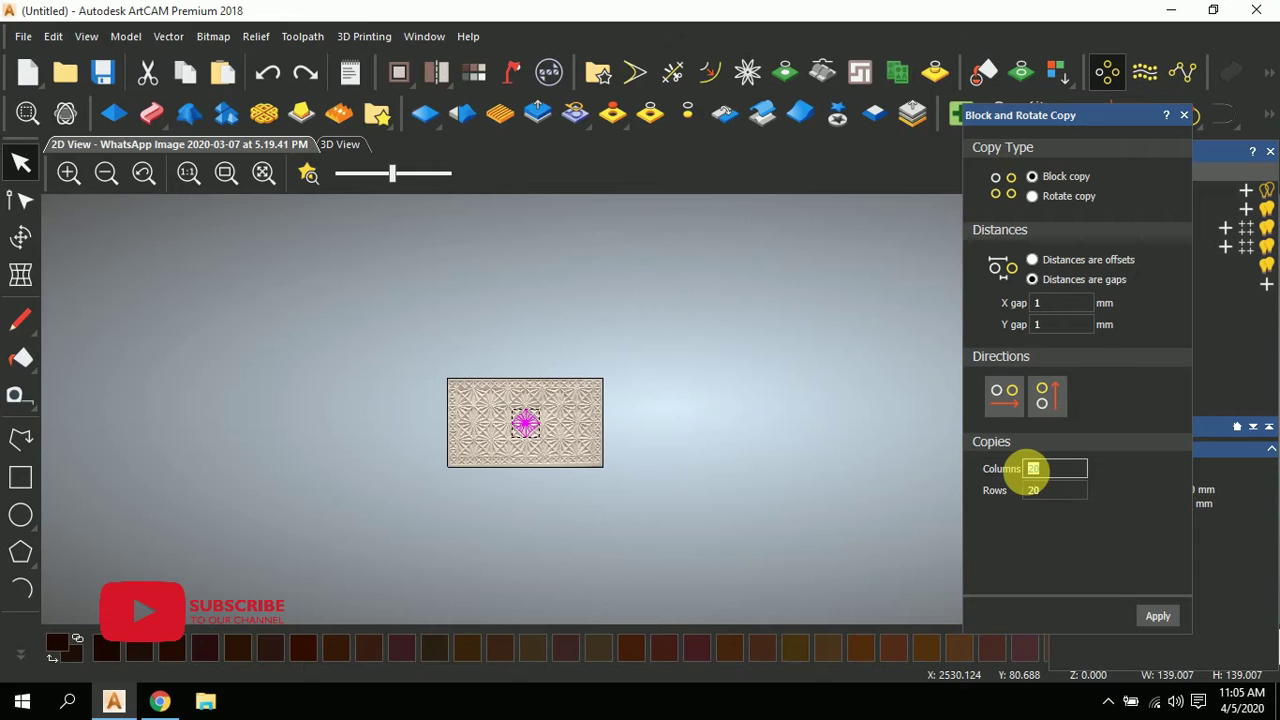
type("12")
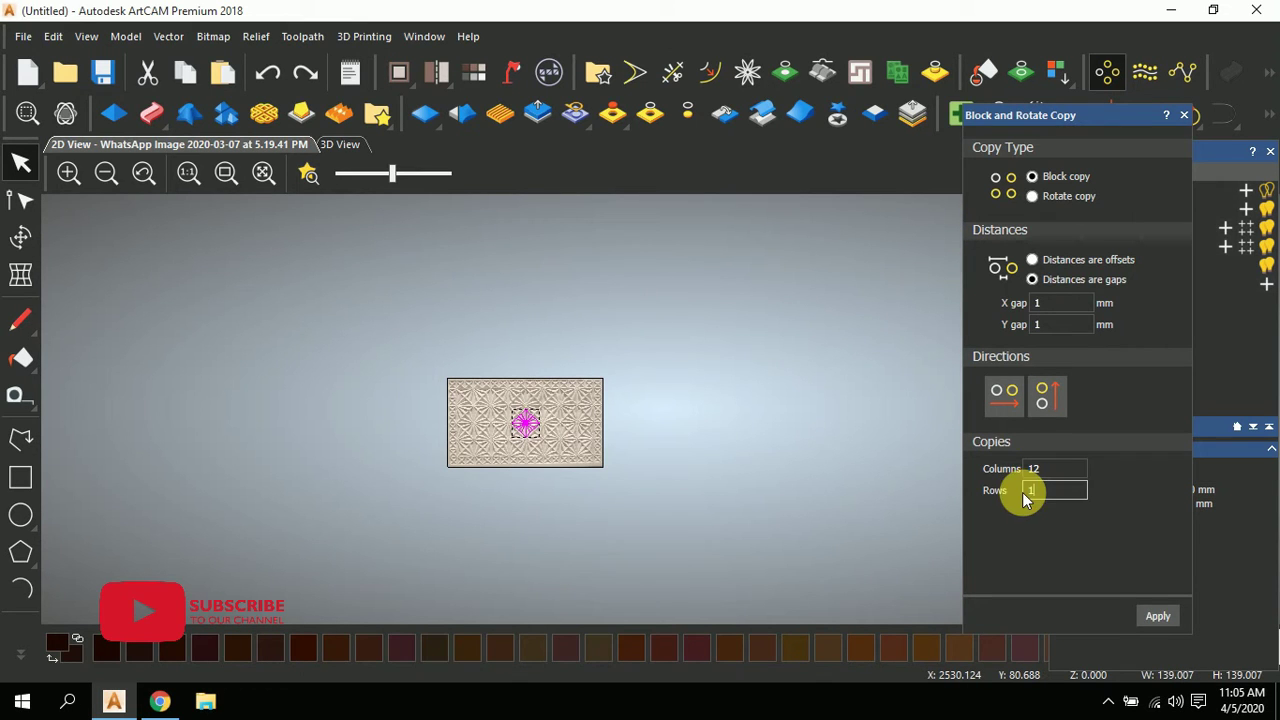
left_click(1157, 618)
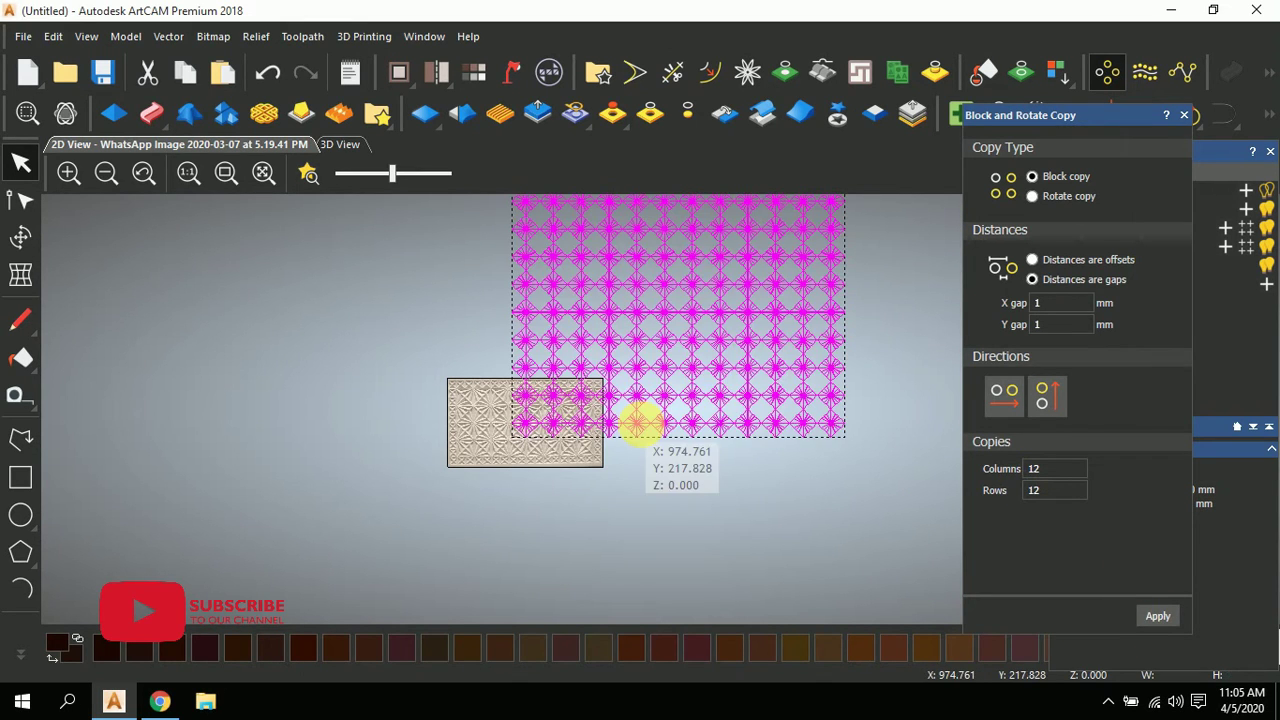
left_click(868, 334)
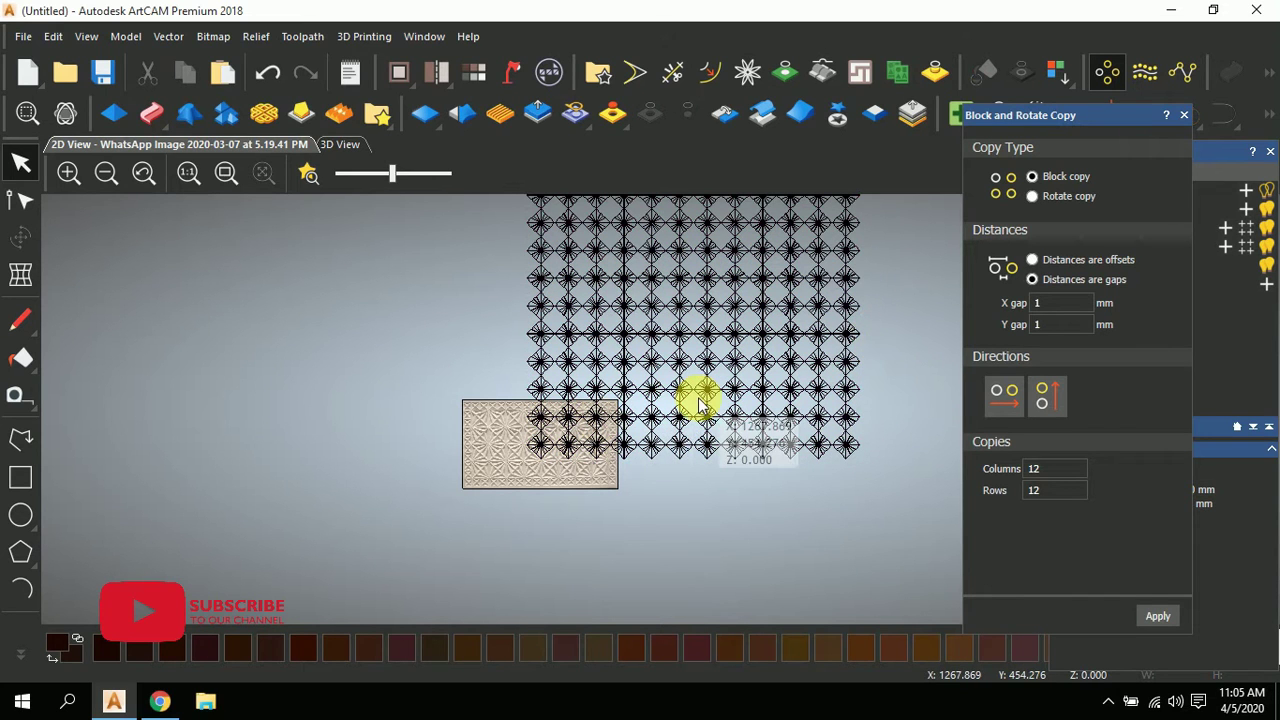
scroll(864, 295, "down", 2)
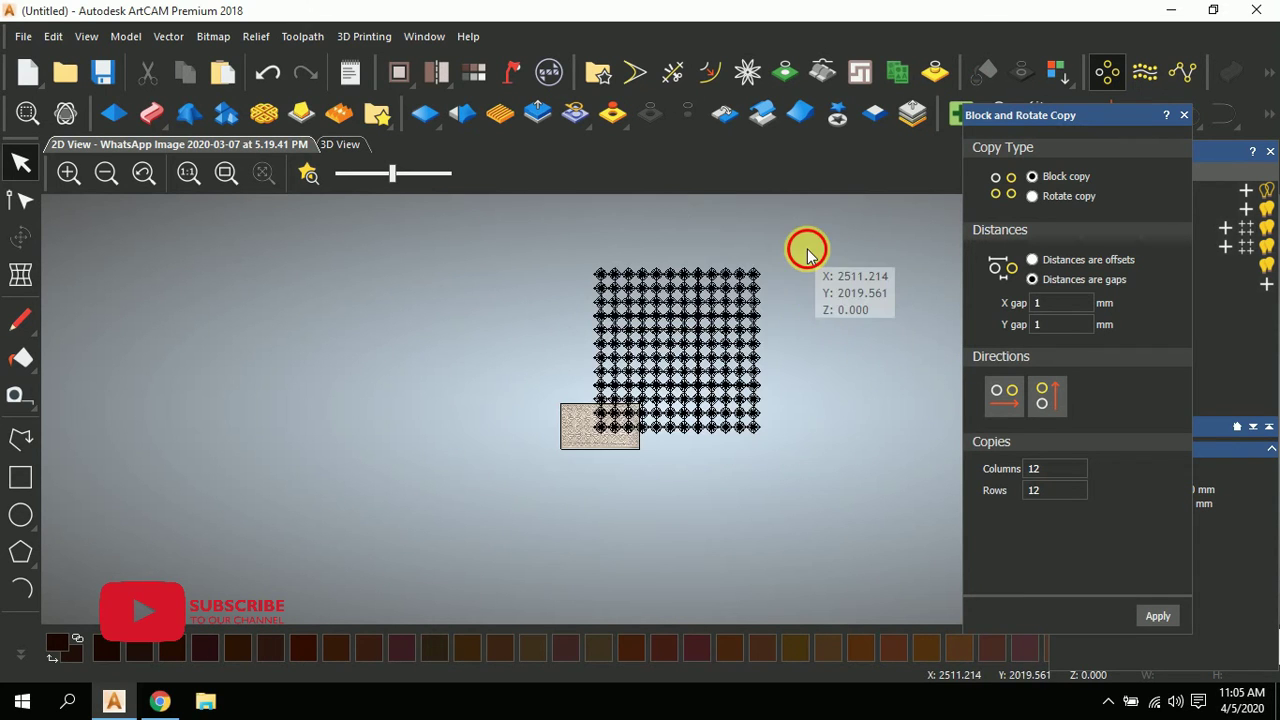
- Select the whole array of star copies, centre it over the panel photo, and compare it with the carved pattern
left_click_drag(808, 249, 494, 463)
scroll(537, 471, "up", 4)
scroll(640, 428, "down", 2)
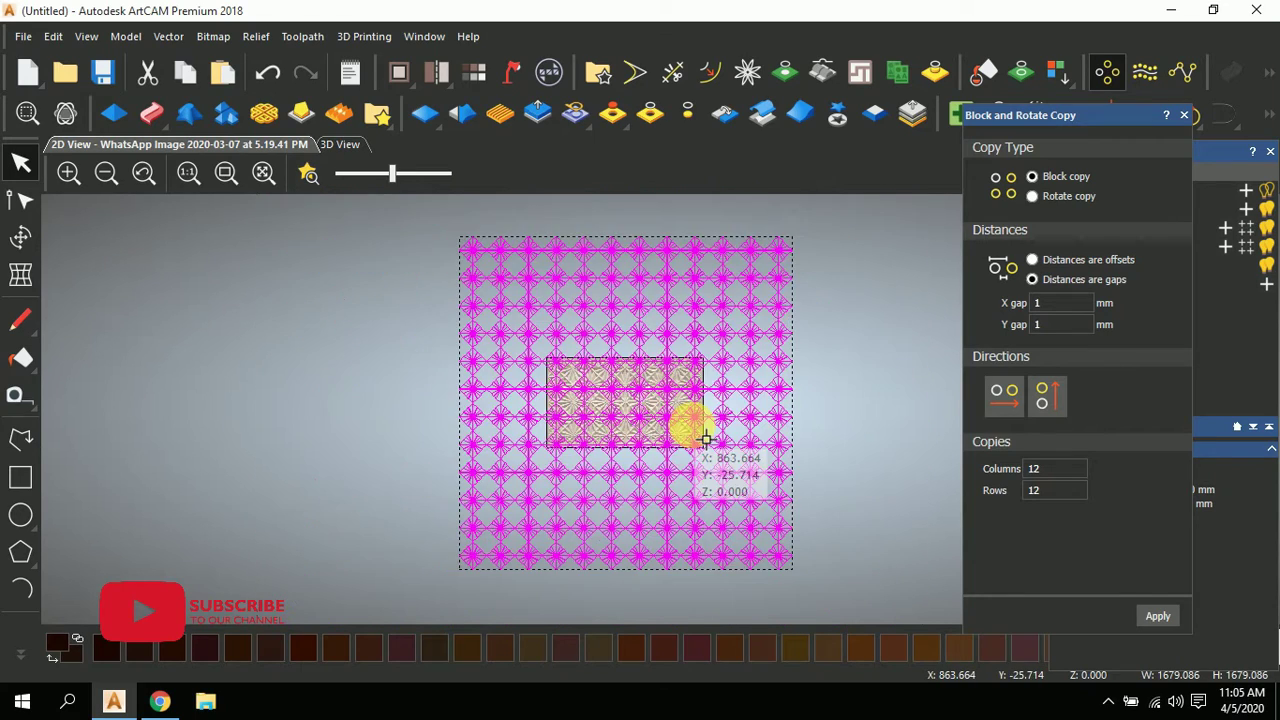
scroll(663, 429, "up", 2)
scroll(671, 429, "up", 2)
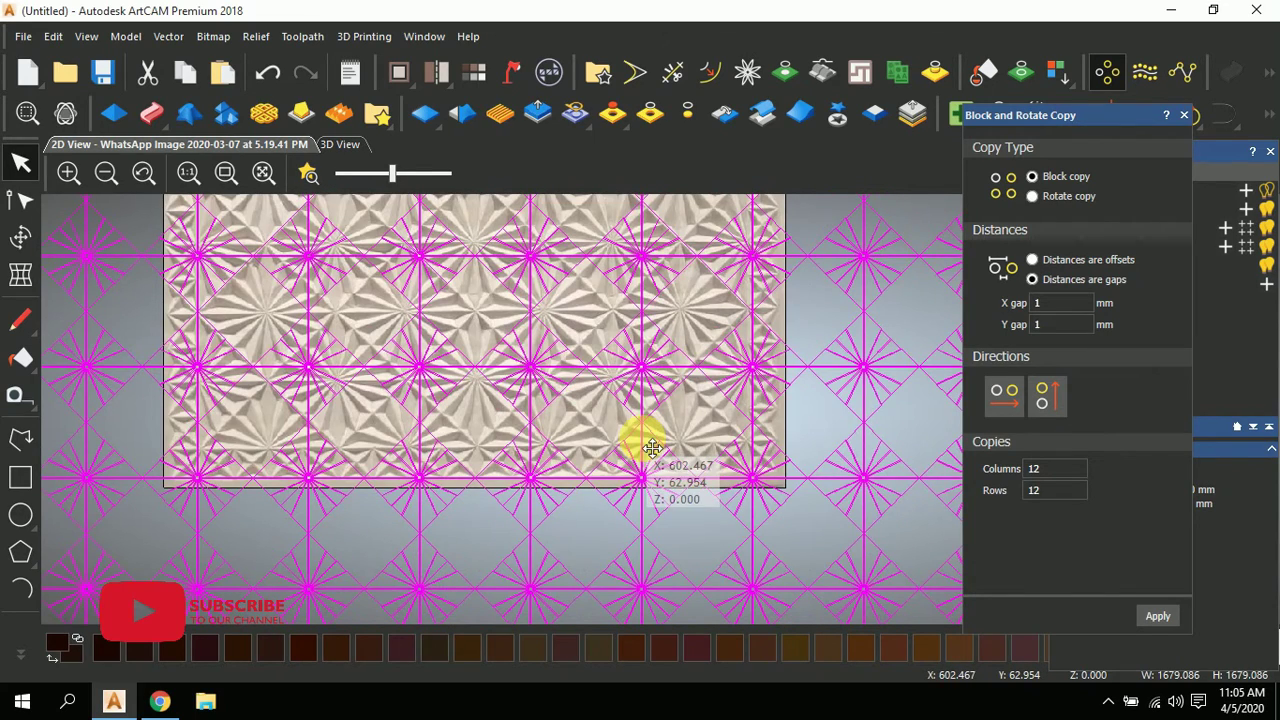
scroll(636, 432, "down", 5)
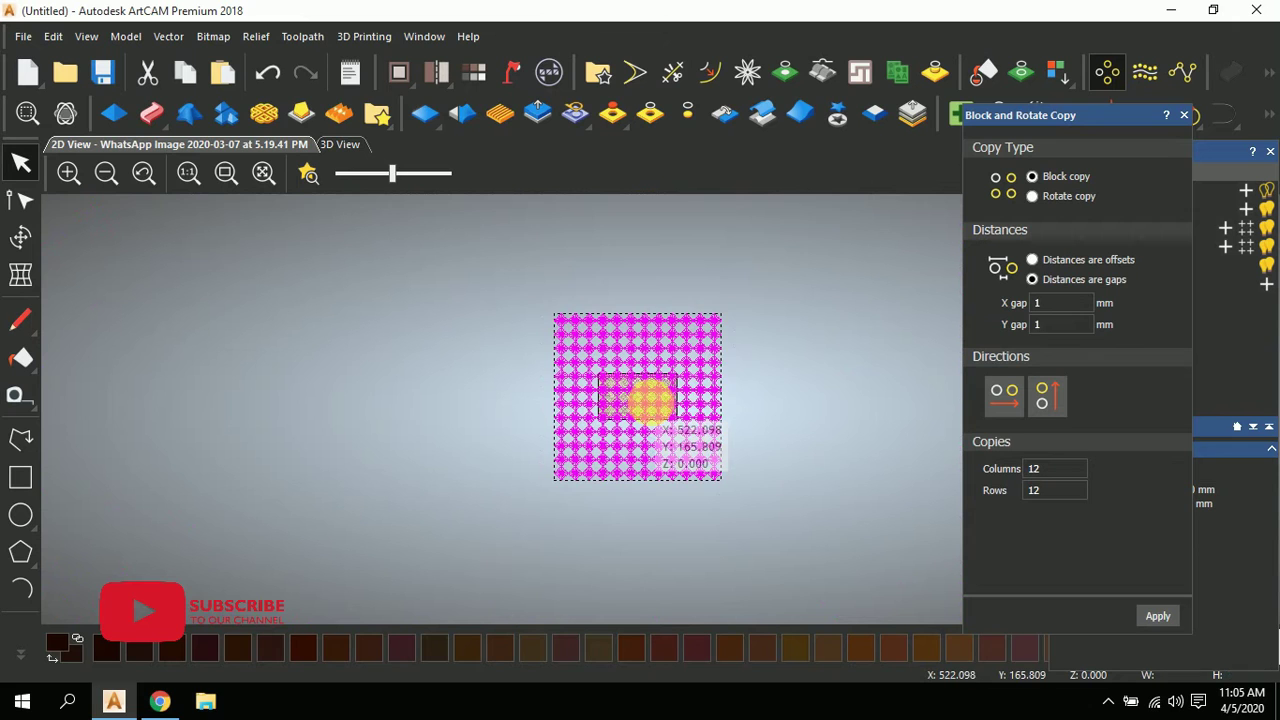
- Undo the centring and the block copy of the star, and close the block copy settings
key("ctrl+z")
key("ctrl+z")
left_click(1183, 116)
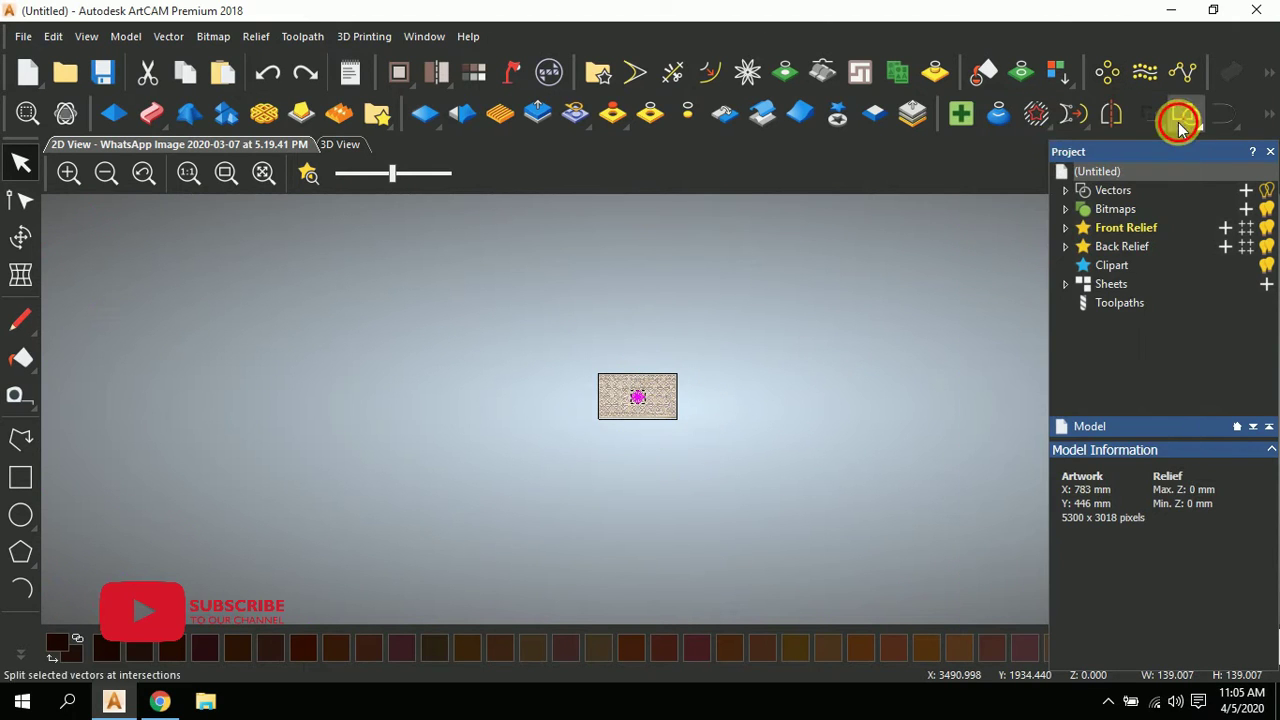
- Open the Mirror options for the selected diamond star and switch to the 3D view
left_click(1111, 113)
scroll(634, 406, "up", 2)
scroll(690, 320, "up", 4)
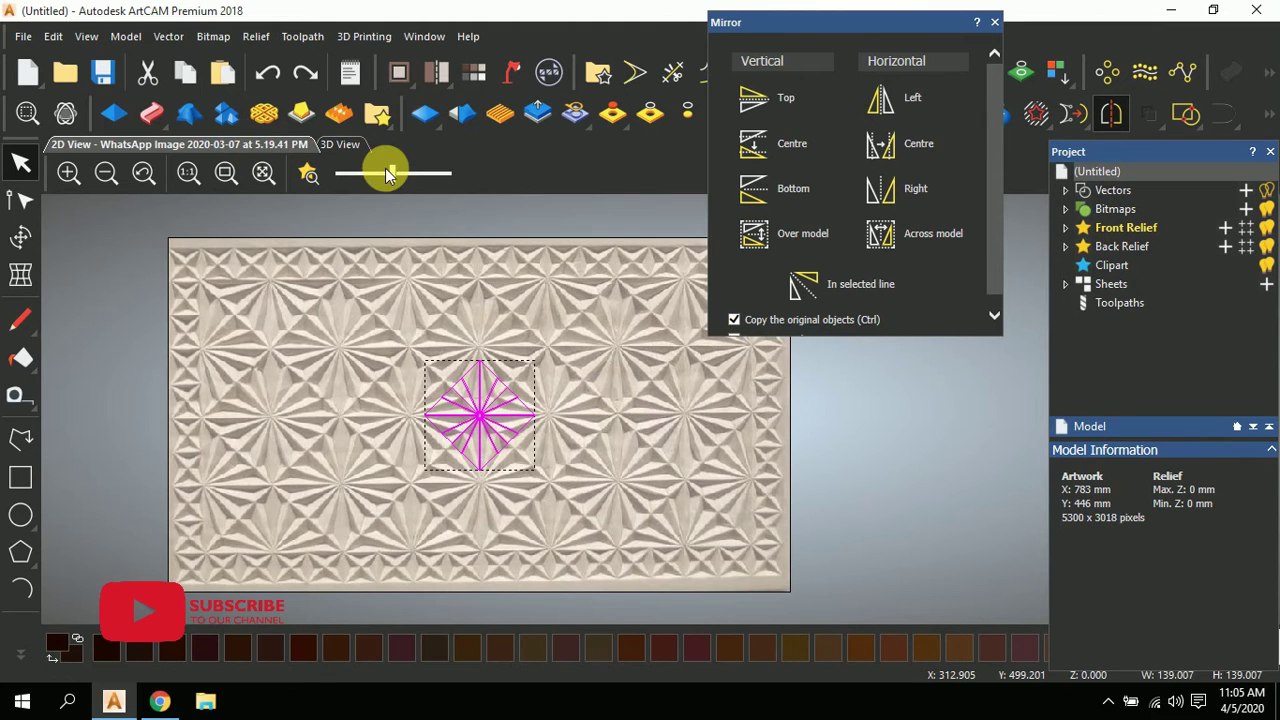
left_click(344, 146)
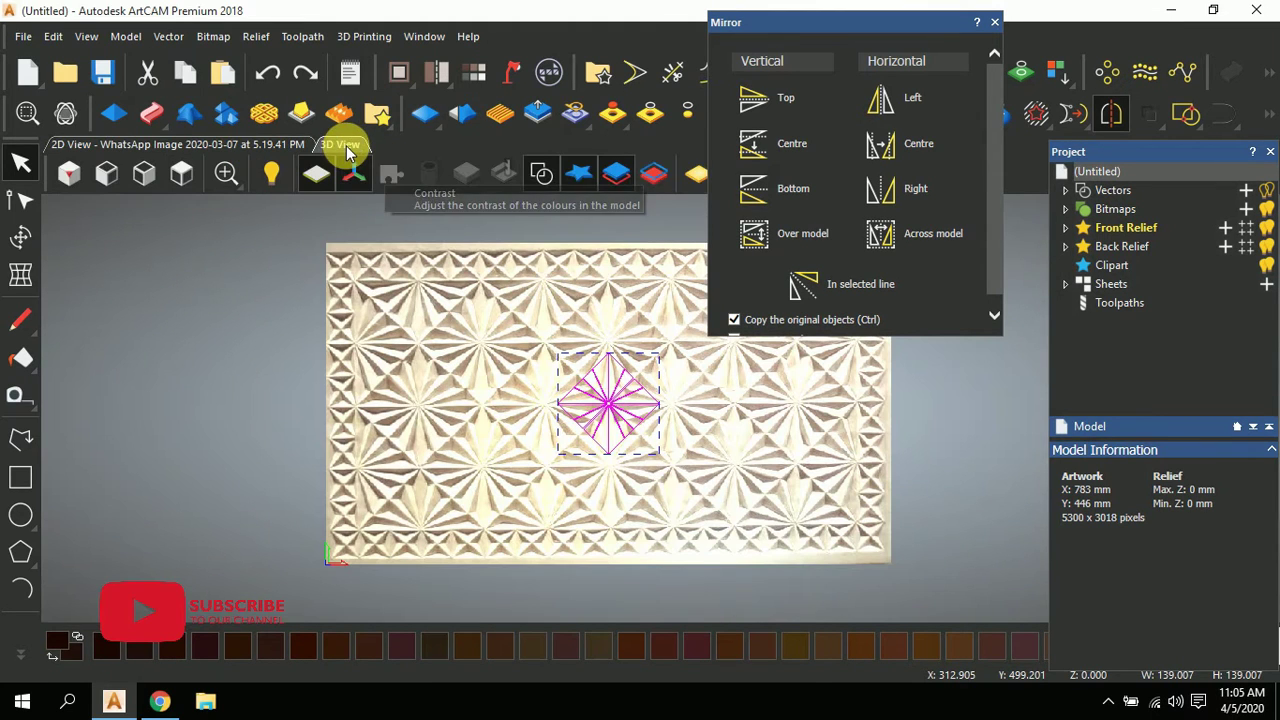
- Show the 3D relief without the photo draped on it, and fade the panel photo to its lowest contrast in the 2D view
left_click(700, 176)
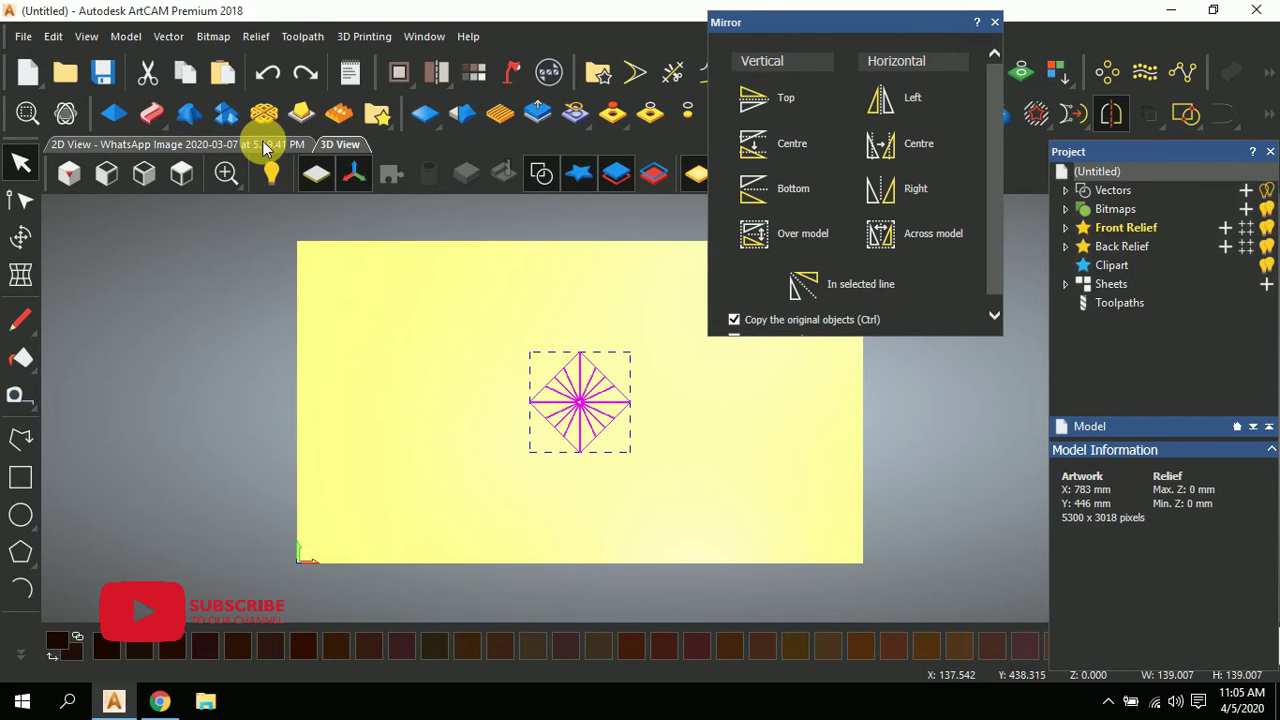
left_click(265, 146)
left_click_drag(392, 173, 336, 173)
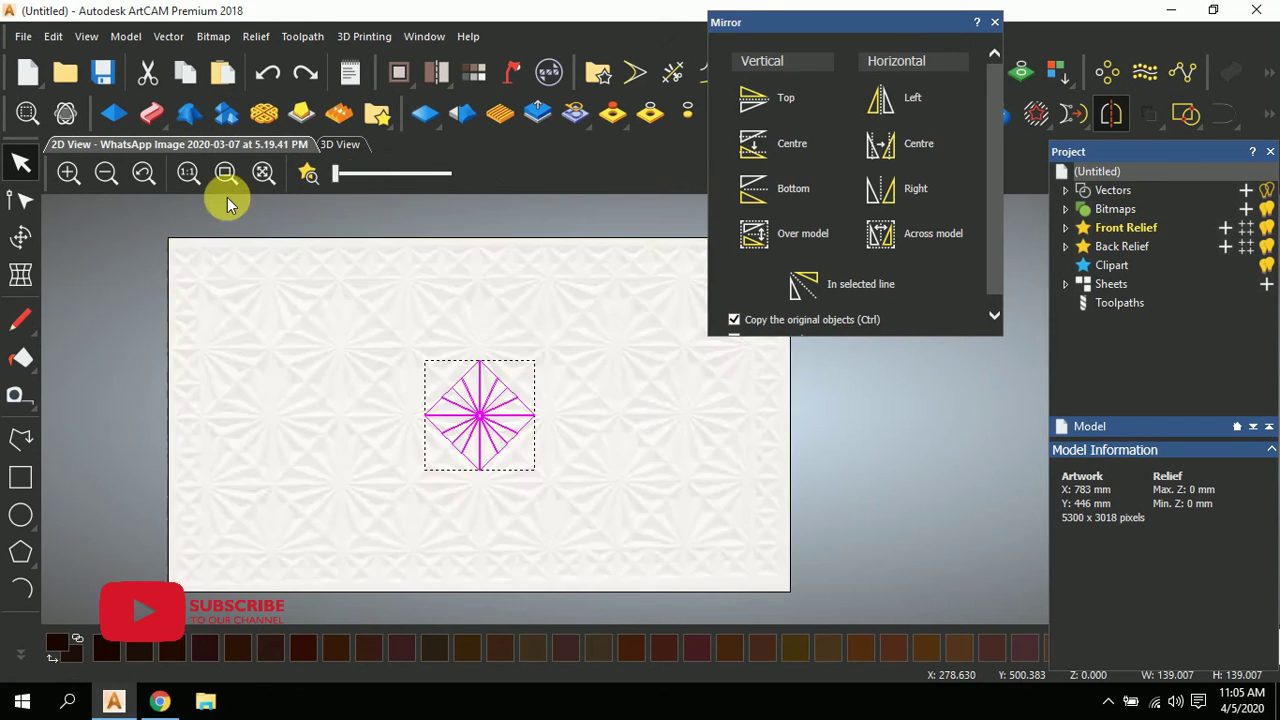
scroll(740, 410, "down", 3)
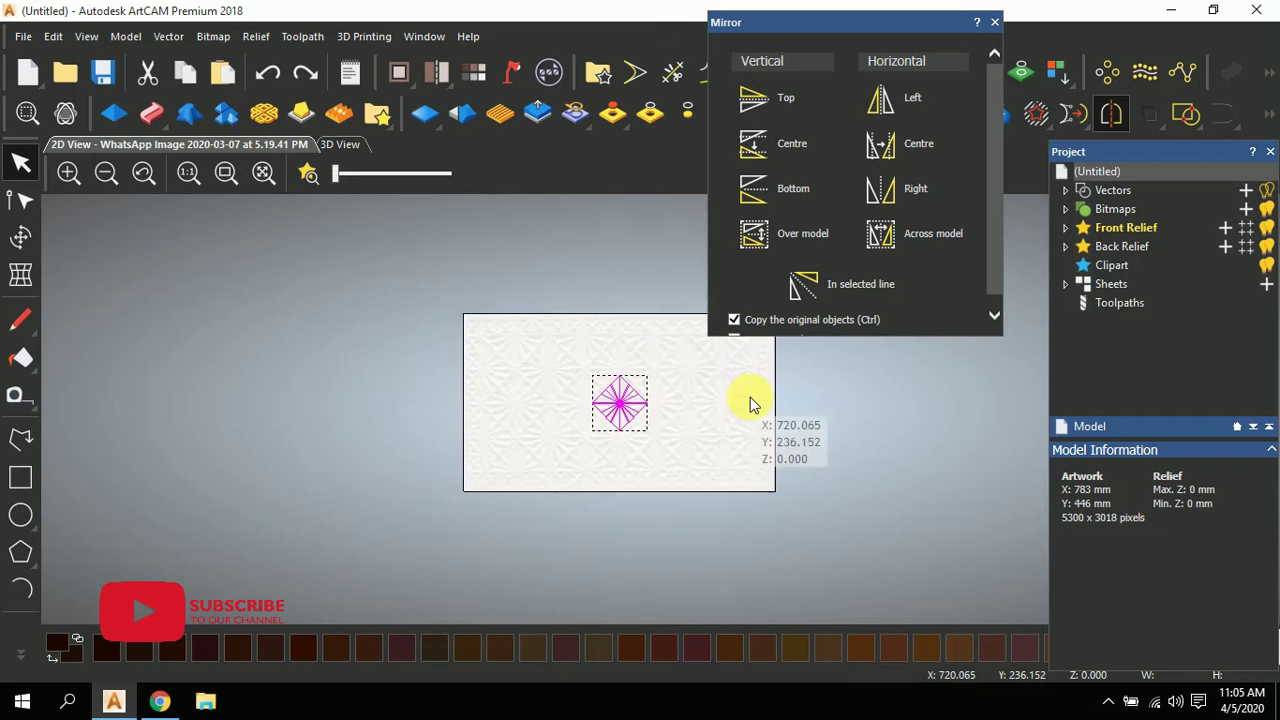
scroll(700, 390, "up", 5)
scroll(630, 440, "down", 2)
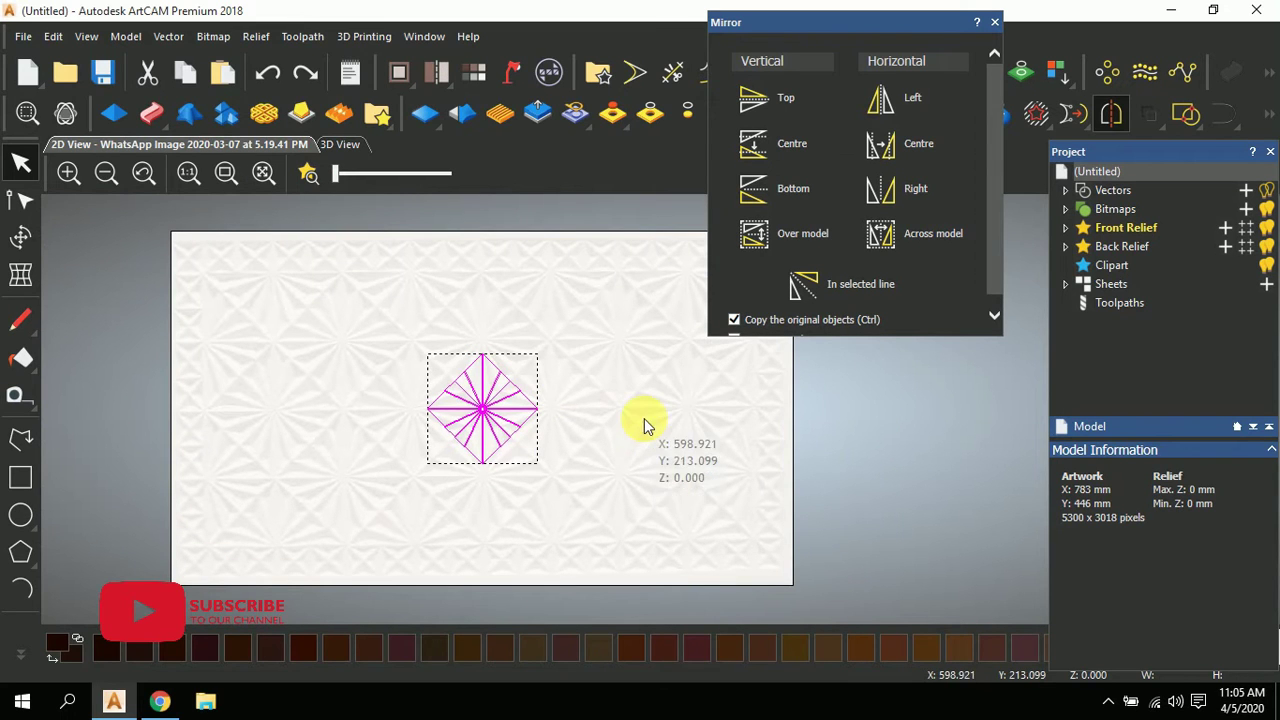
- Mirror-copy the diamond star to the right repeatedly to build a row of eight stars, and close the Mirror options
left_click(912, 197)
left_click(912, 197)
left_click(912, 197)
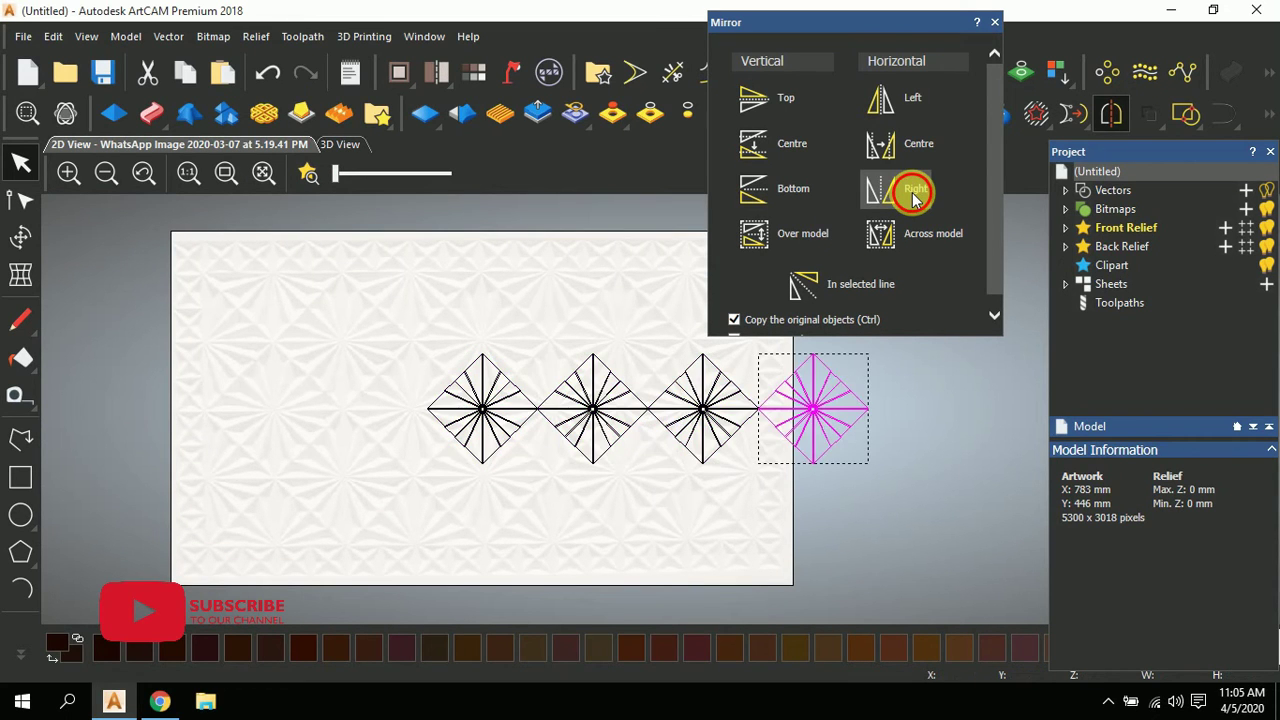
left_click(912, 197)
scroll(765, 457, "down", 2)
left_click(902, 186)
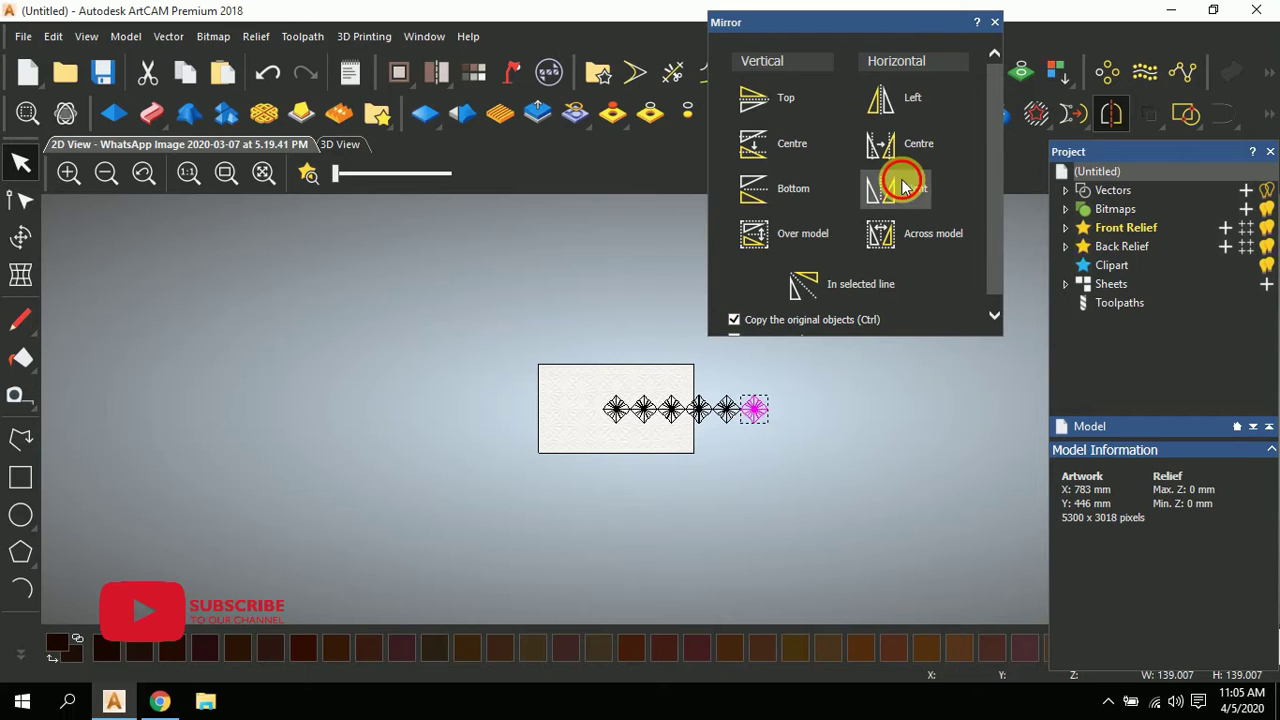
left_click(902, 186)
left_click(997, 22)
- Select the whole row of stars, centre it over the panel, and move it straight down near the panel's lower edge
left_click_drag(866, 372, 591, 452)
key("F9")
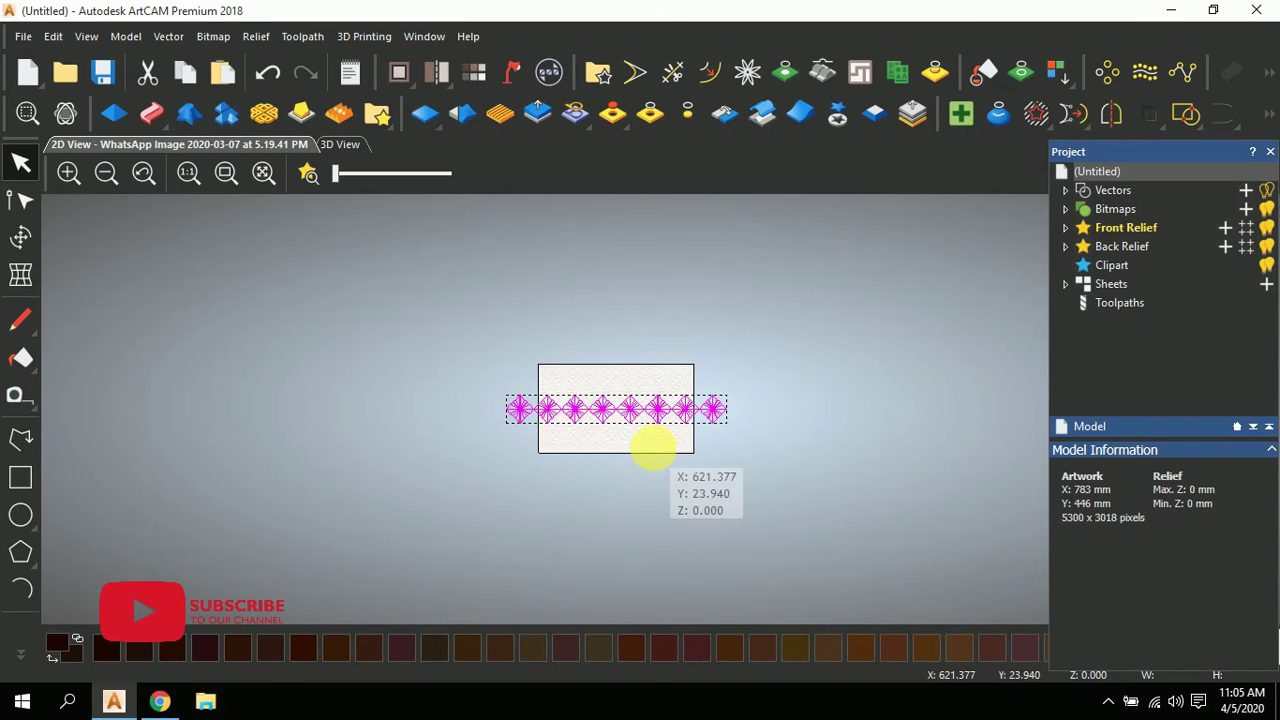
scroll(654, 457, "up", 4)
scroll(626, 446, "down", 2)
scroll(592, 408, "up", 3)
scroll(586, 430, "down", 2)
scroll(586, 423, "up", 2)
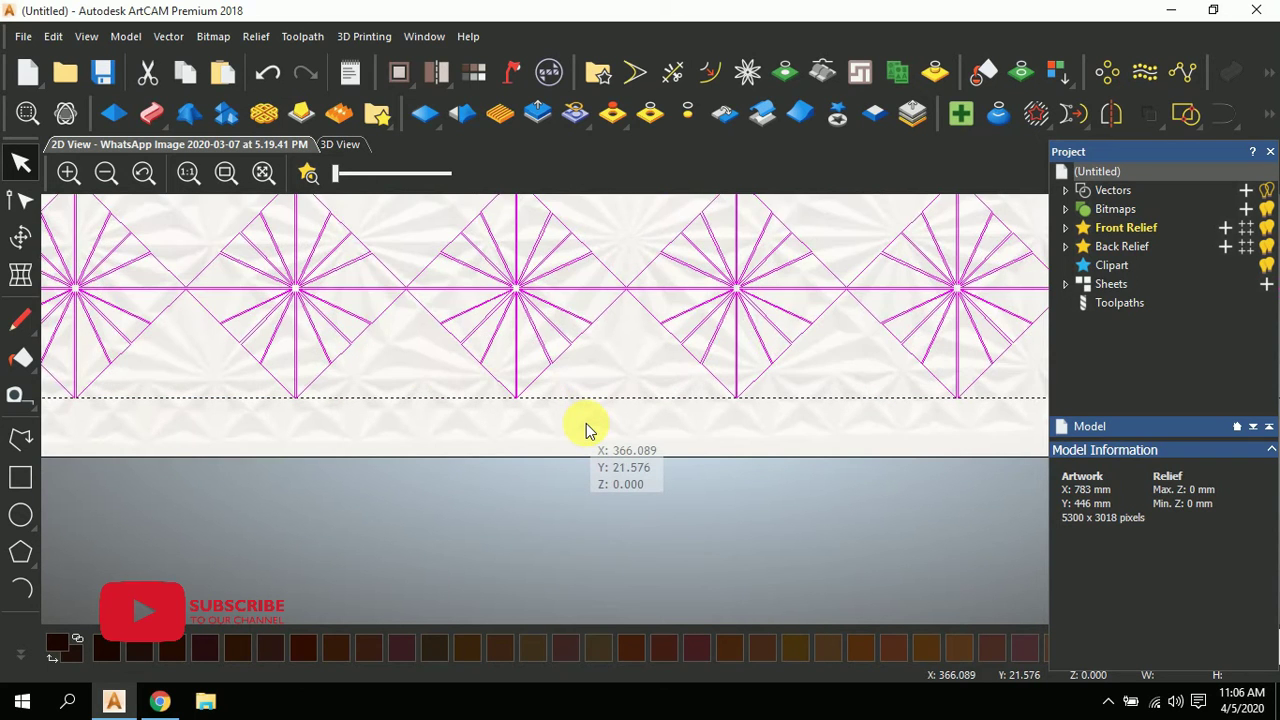
scroll(650, 390, "down", 4)
scroll(441, 418, "up", 2)
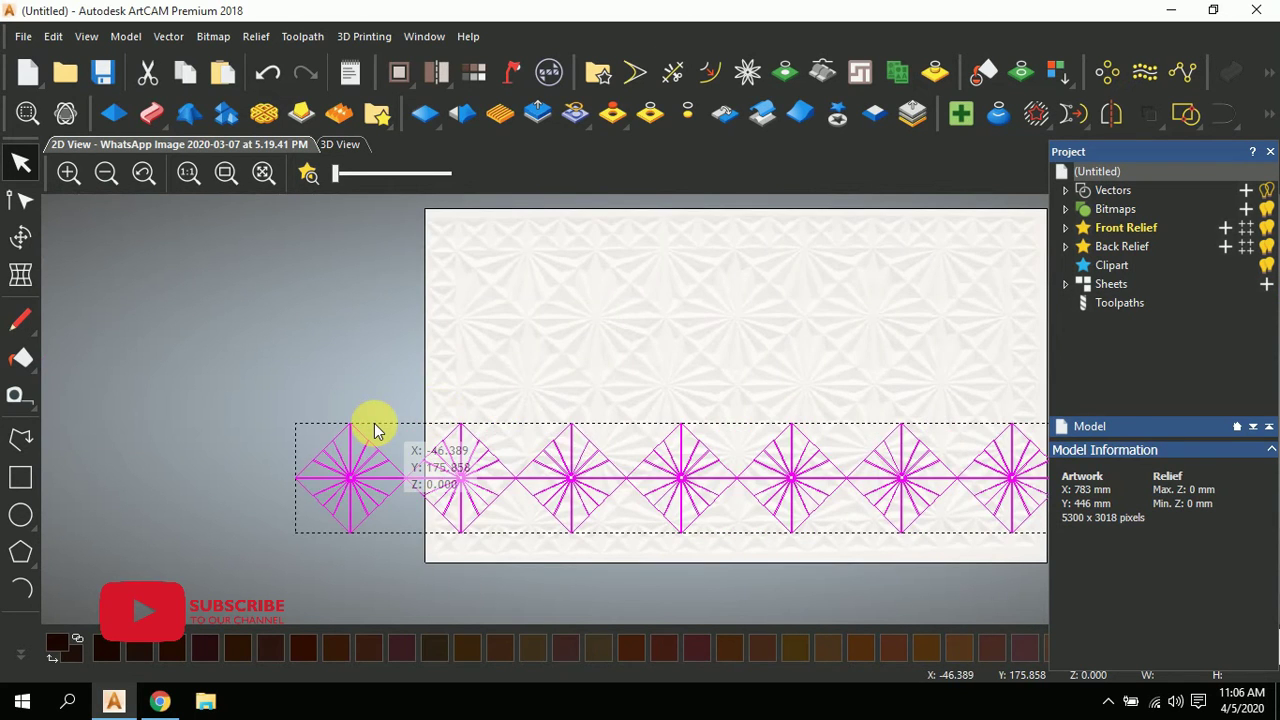
- Copy the star row diagonally upward twice, offset half a star right and then back left, nesting the second and third rows
scroll(350, 423, "up", 2)
left_click_drag(362, 432, 467, 312)
scroll(686, 371, "down", 3)
scroll(740, 350, "up", 3)
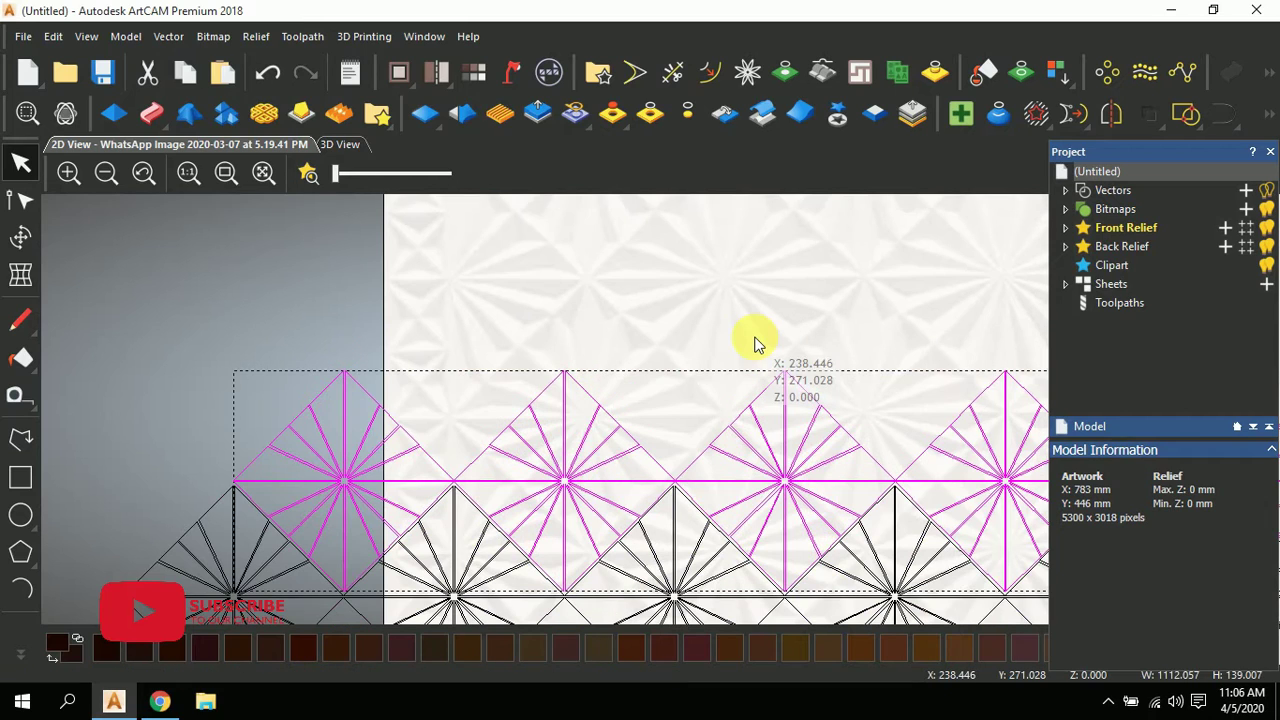
left_click_drag(394, 422, 291, 309)
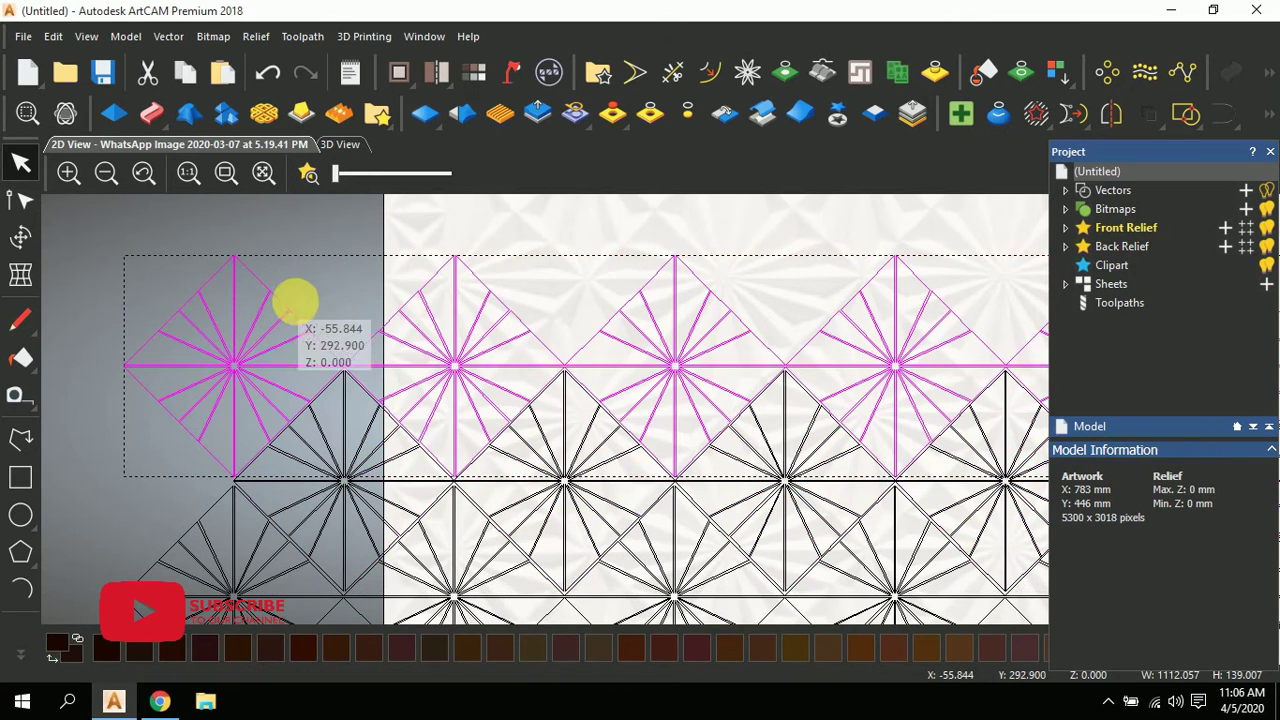
scroll(323, 314, "down", 3)
scroll(610, 380, "up", 3)
- Add three more staggered copies of the star row upward, alternating right and left, to complete six nested rows
left_click_drag(546, 409, 665, 298)
scroll(794, 309, "down", 2)
scroll(522, 405, "up", 2)
left_click_drag(522, 412, 425, 304)
scroll(583, 309, "down", 4)
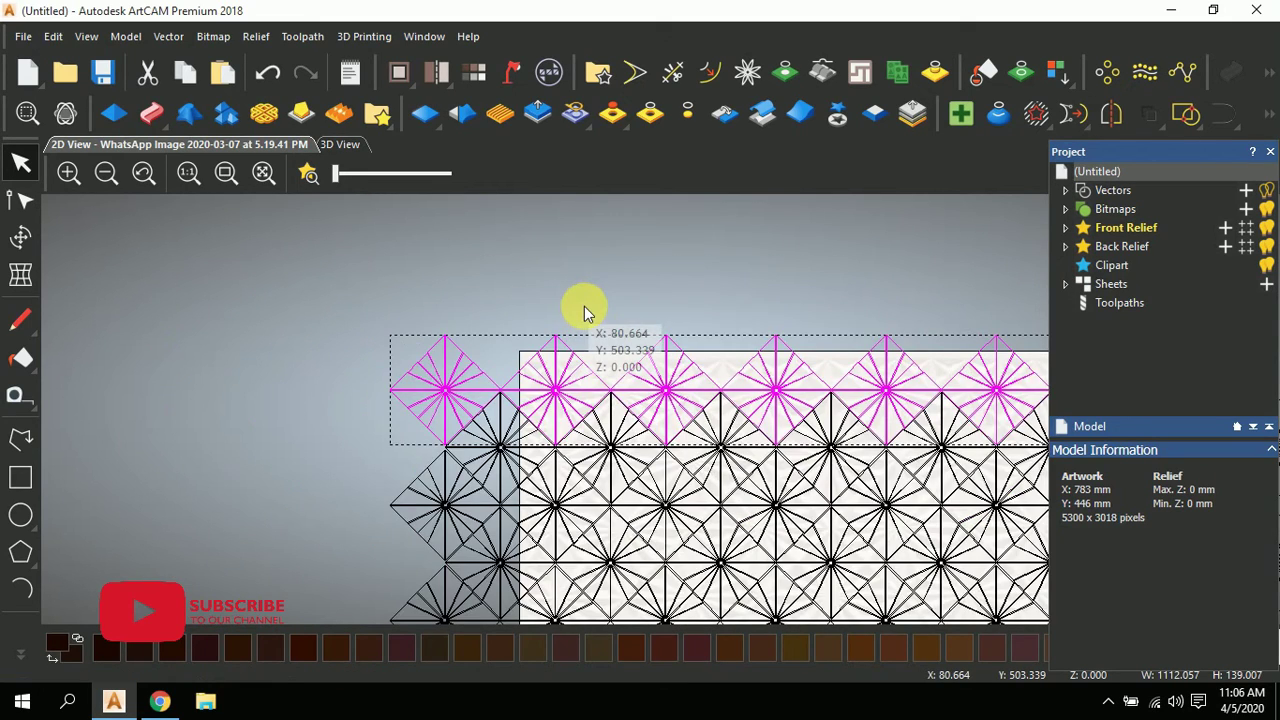
scroll(617, 363, "up", 4)
left_click_drag(476, 439, 584, 330)
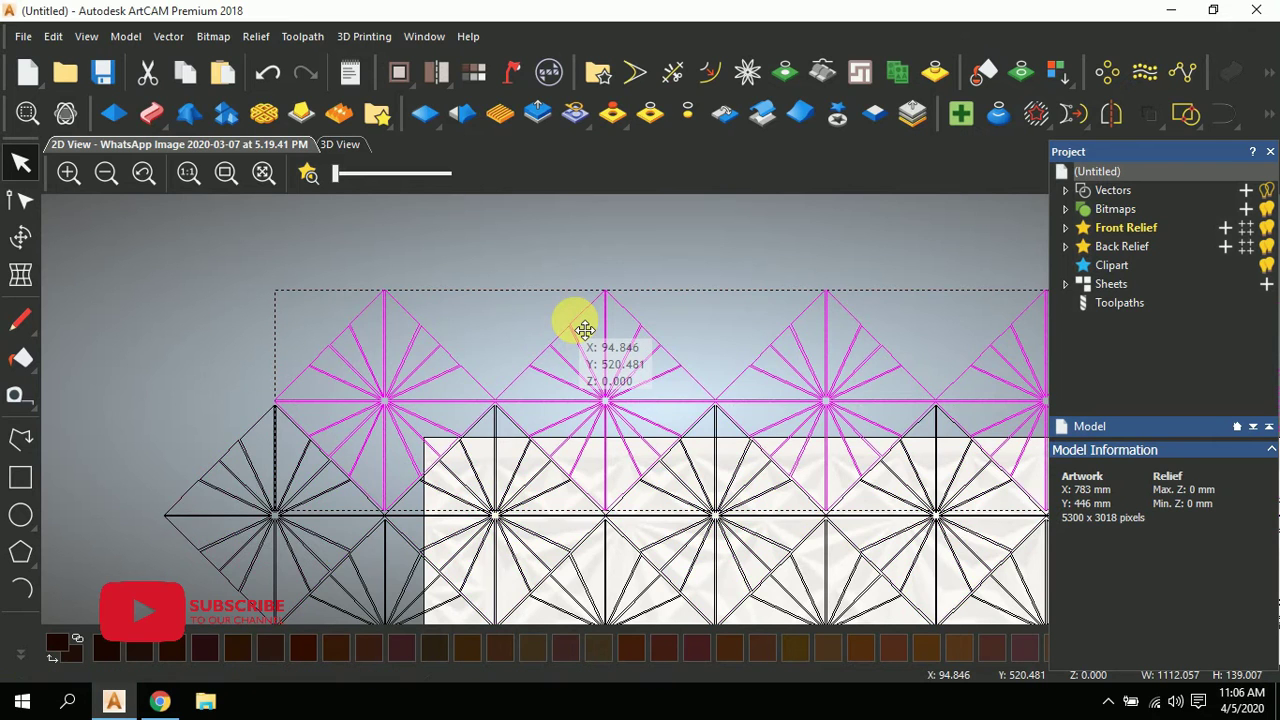
- Select all six star rows together and centre them over the panel
scroll(610, 345, "down", 3)
scroll(808, 449, "up", 2)
left_click(910, 302)
left_click_drag(943, 287, 290, 550)
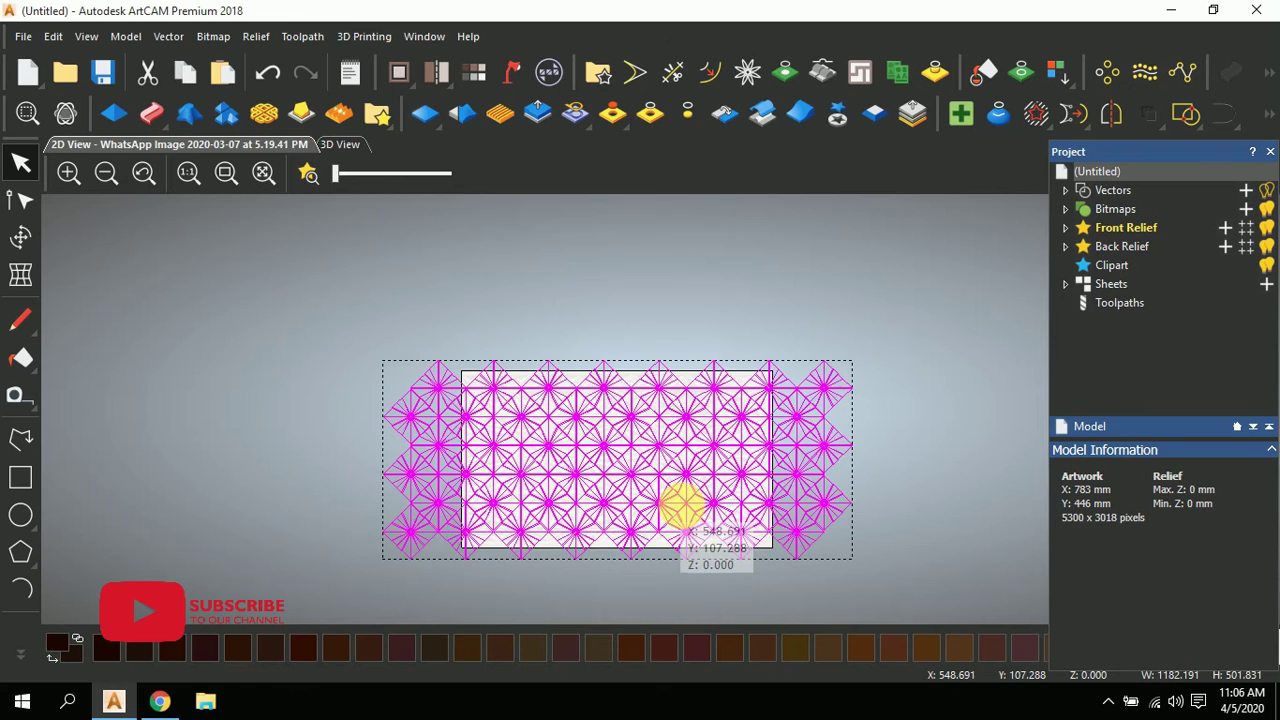
- Examine how the centred star pattern covers the panel, especially along its edges and corners
scroll(686, 481, "up", 2)
scroll(686, 481, "up", 2)
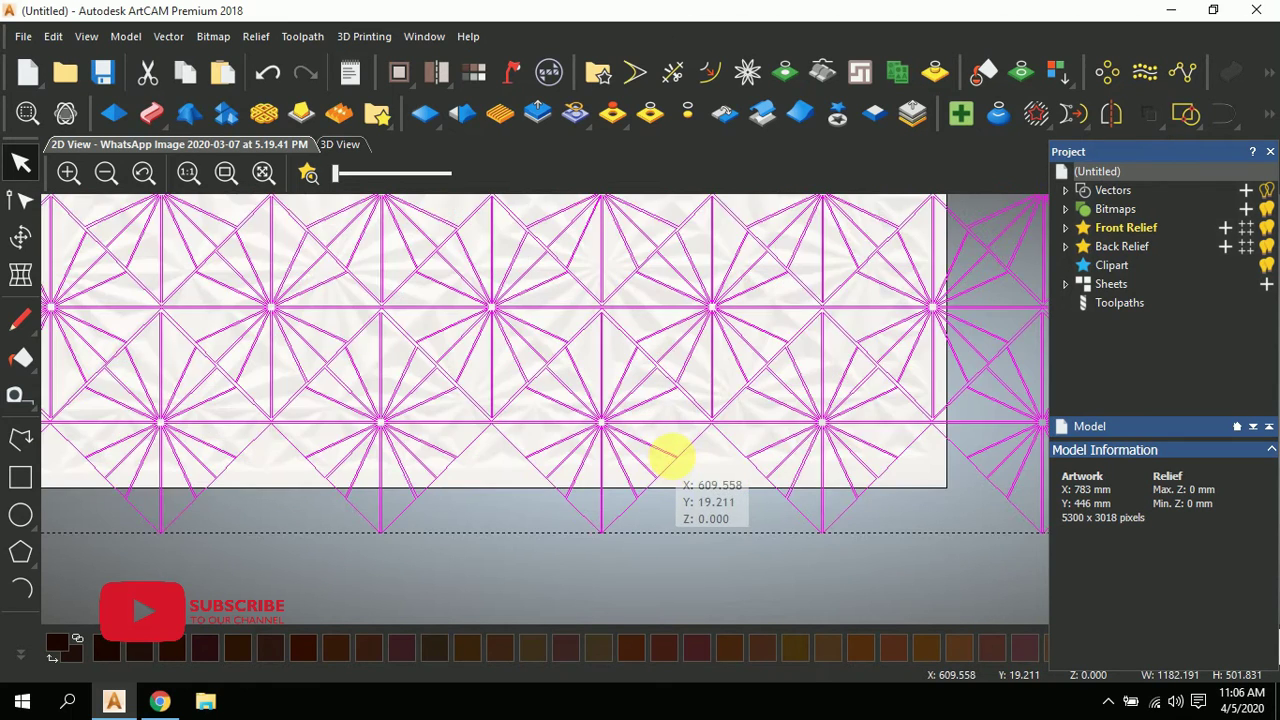
scroll(672, 455, "down", 4)
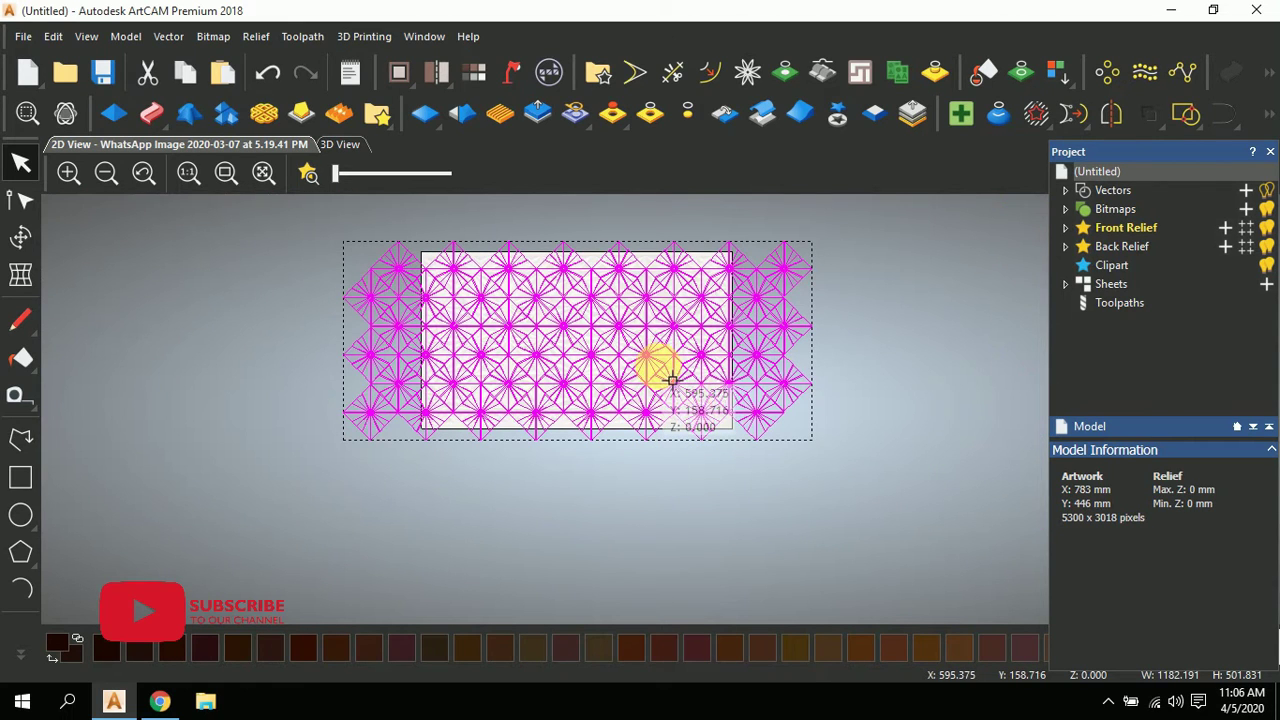
scroll(686, 372, "up", 1)
scroll(700, 400, "up", 1)
scroll(715, 512, "up", 1)
scroll(714, 463, "down", 3)
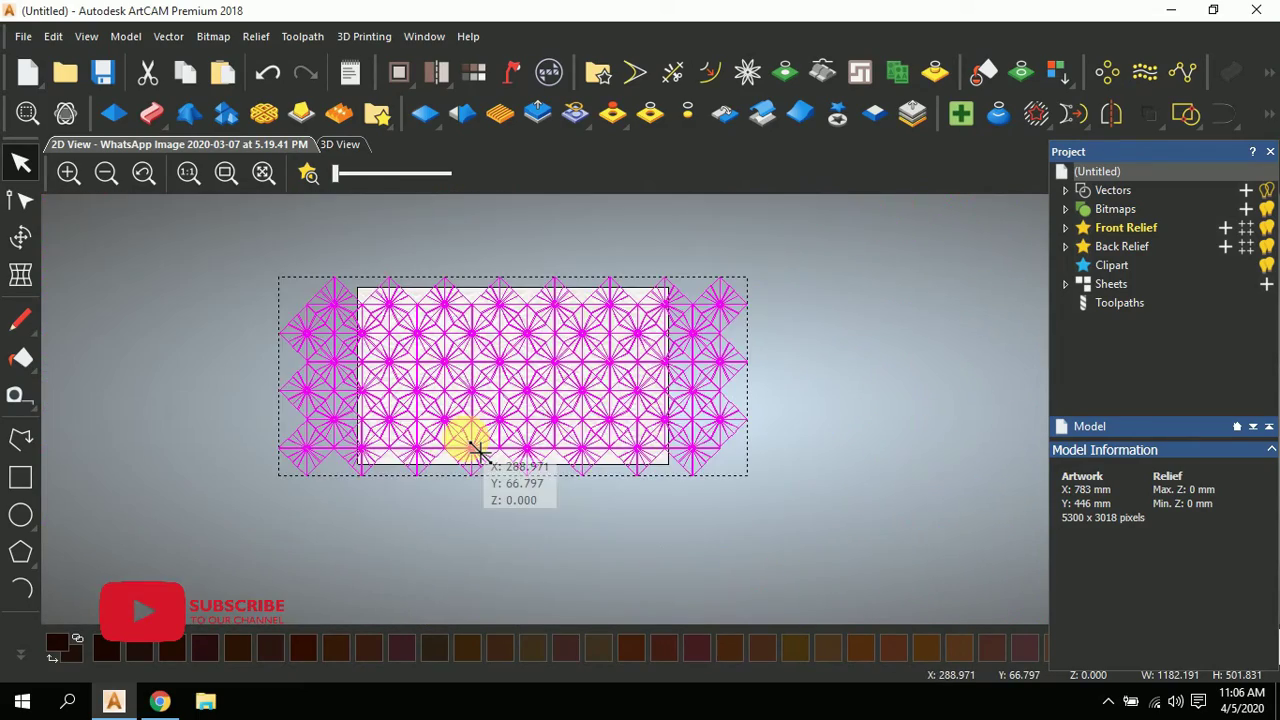
scroll(362, 455, "up", 2)
scroll(623, 366, "down", 2)
scroll(657, 366, "up", 1)
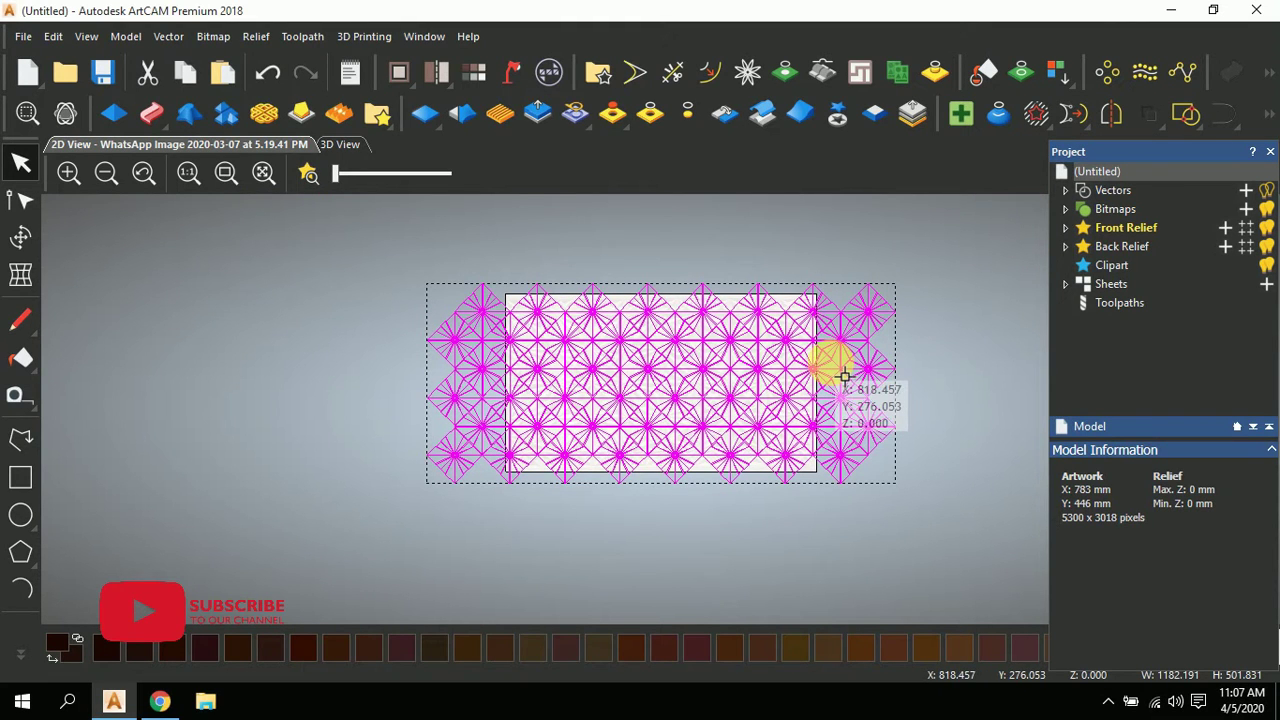
scroll(871, 457, "up", 1)
scroll(871, 457, "down", 1)
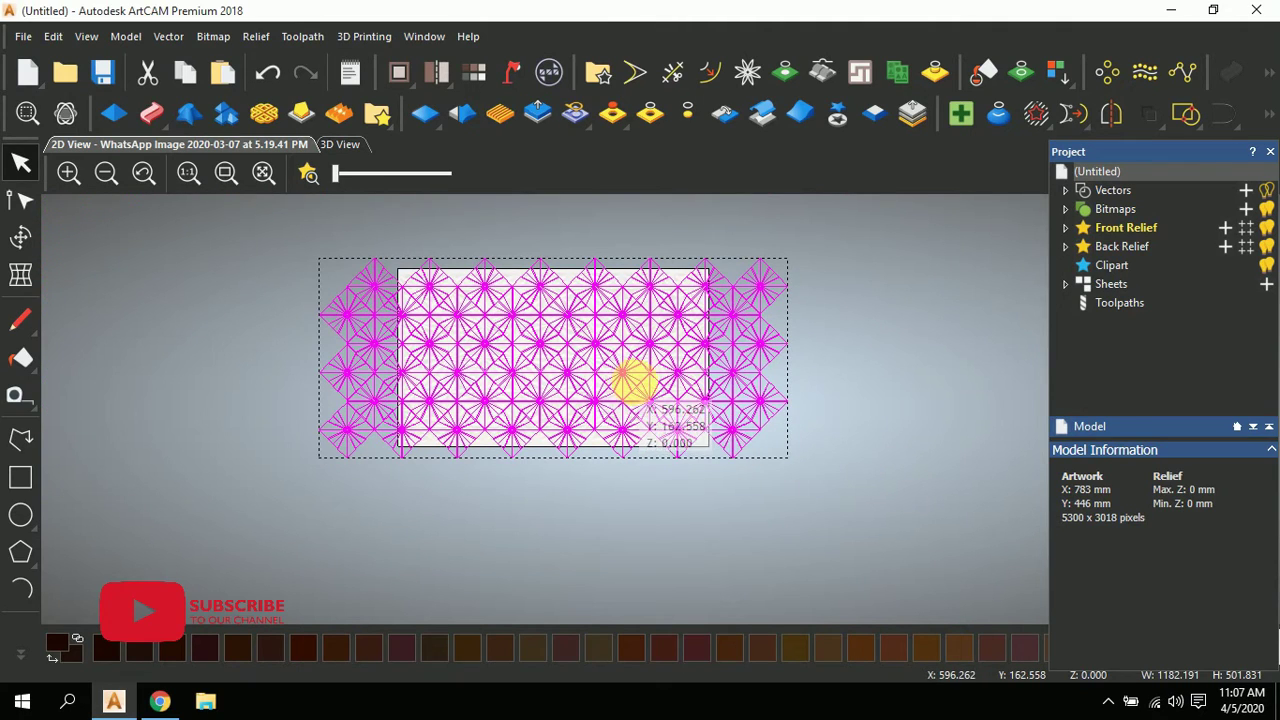
scroll(612, 414, "up", 1)
scroll(557, 428, "down", 1)
scroll(567, 410, "up", 1)
scroll(569, 409, "down", 1)
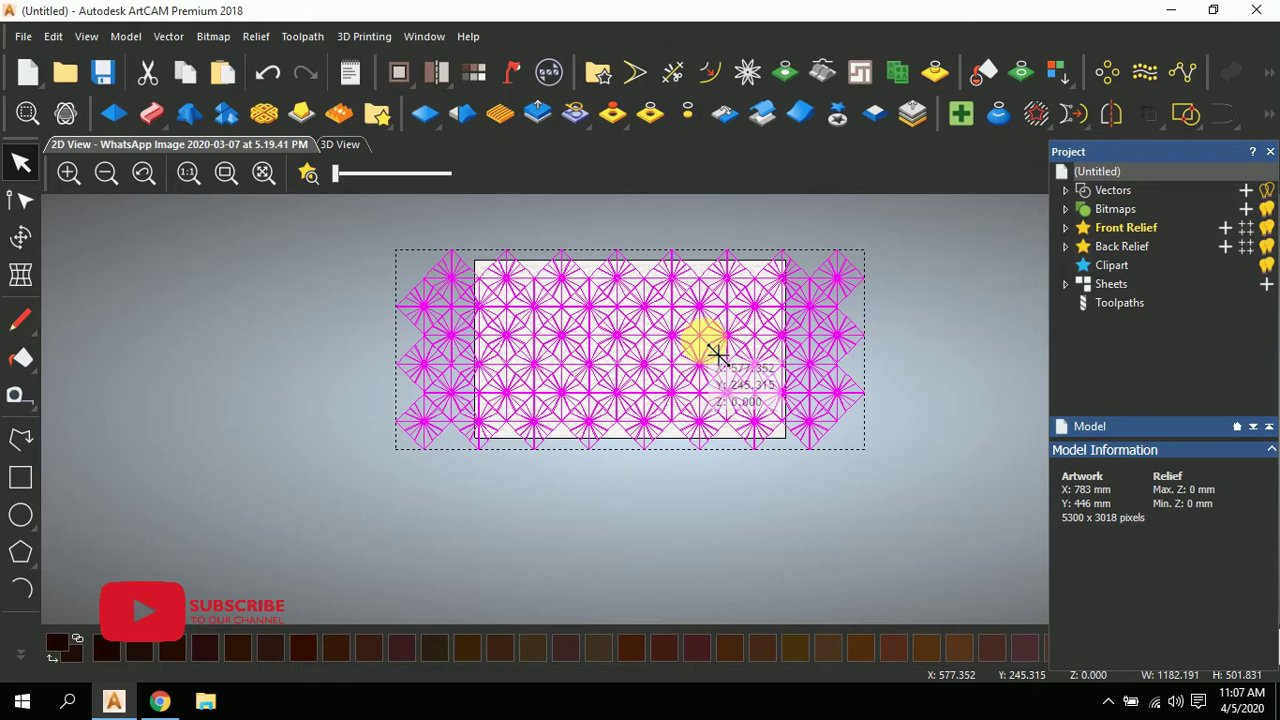
scroll(740, 315, "up", 1)
scroll(770, 320, "down", 1)
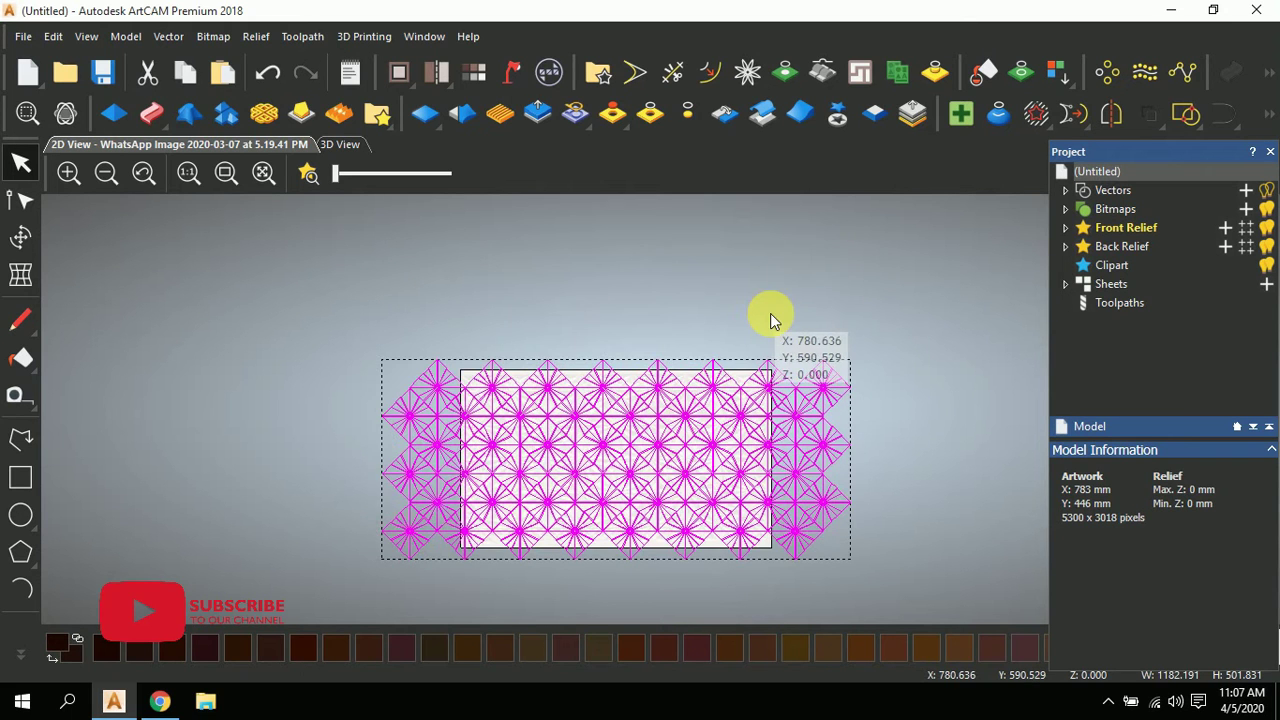
scroll(766, 330, "up", 1)
scroll(725, 405, "down", 2)
scroll(634, 503, "up", 2)
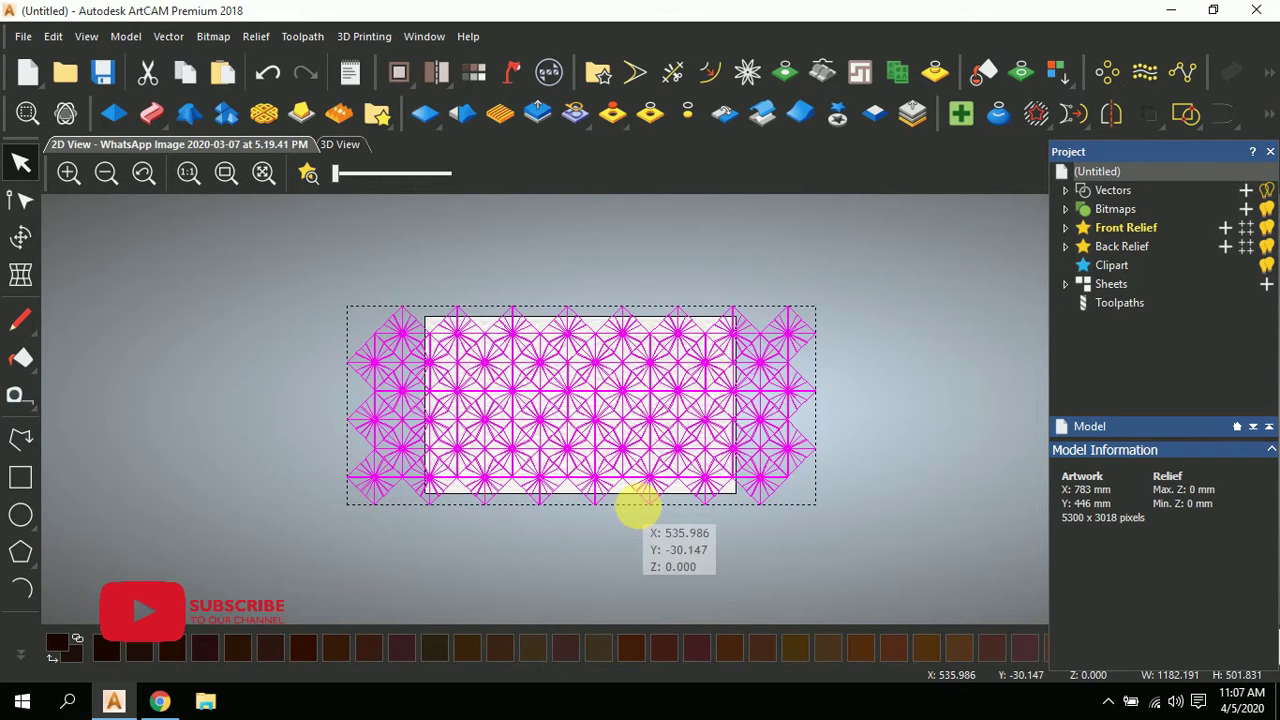
- Mirror-copy the selected six-row star block to the top, and close the Mirror options
scroll(686, 351, "down", 2)
left_click(1111, 113)
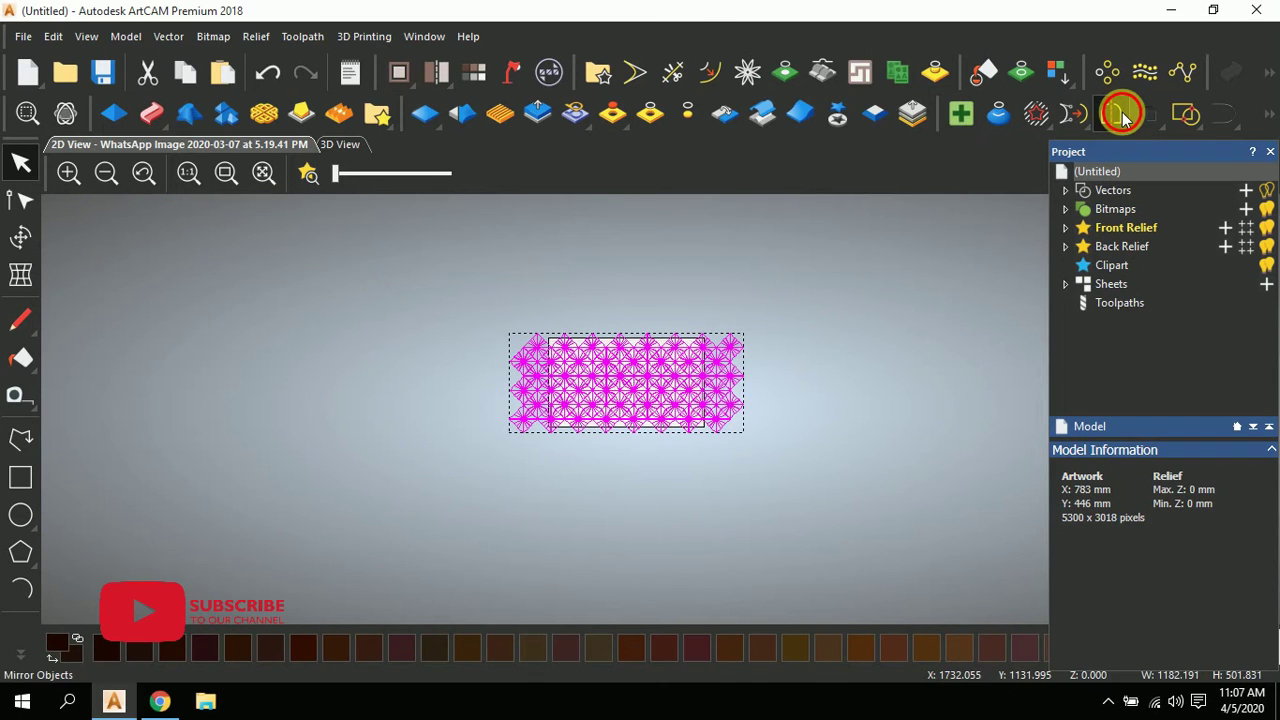
left_click(770, 98)
left_click(994, 22)
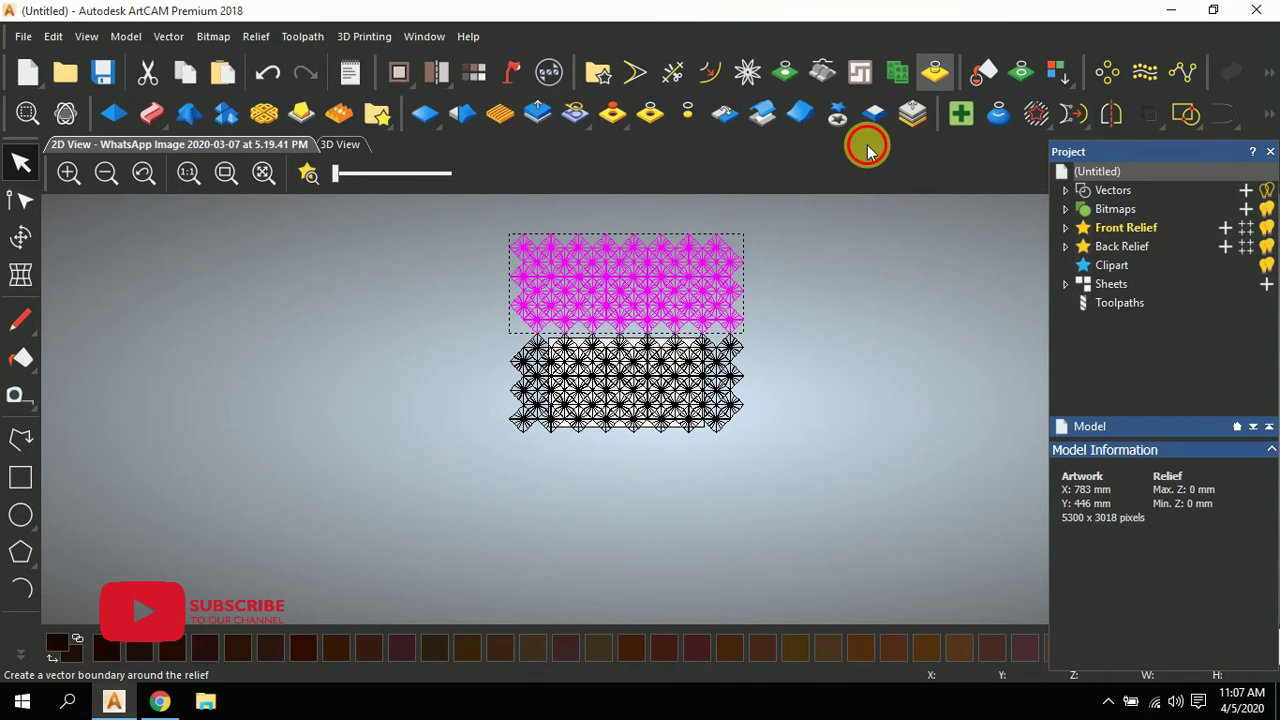
- Move the mirrored star block diagonally down and left so its lowest stars nest between the original block's top stars
scroll(600, 320, "up", 3)
left_click_drag(603, 313, 514, 422)
scroll(563, 371, "down", 3)
scroll(606, 449, "up", 5)
scroll(434, 409, "down", 2)
scroll(477, 475, "up", 1)
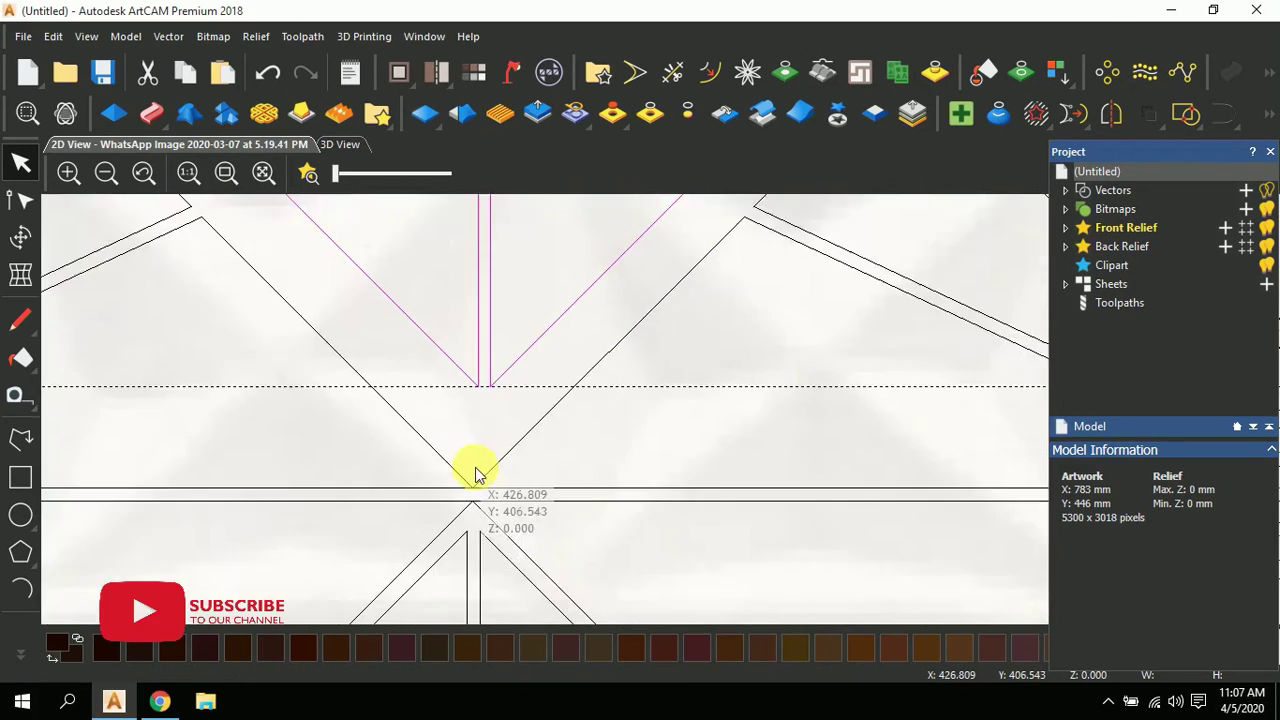
- Shift the mirrored block slightly down so its star tips meet the original block's junctions, and check the alignment along the seam
scroll(470, 458, "up", 2)
left_click_drag(477, 311, 463, 491)
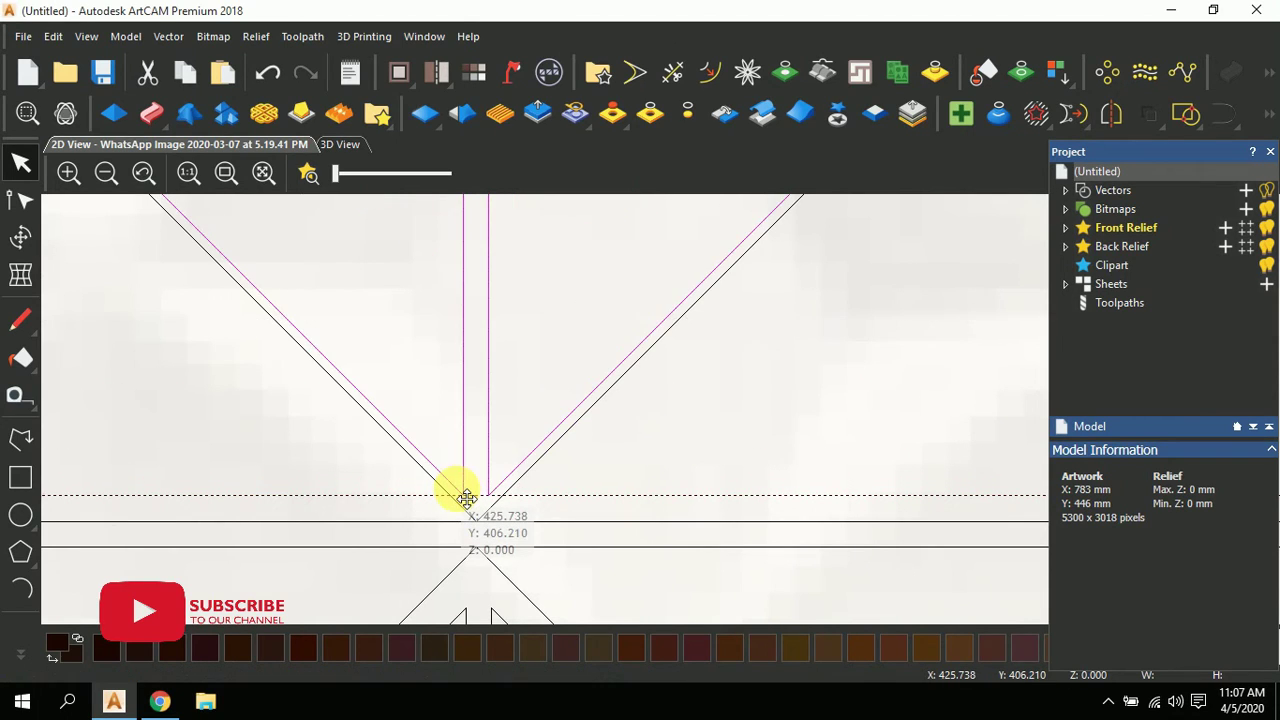
scroll(583, 410, "down", 3)
scroll(576, 410, "up", 5)
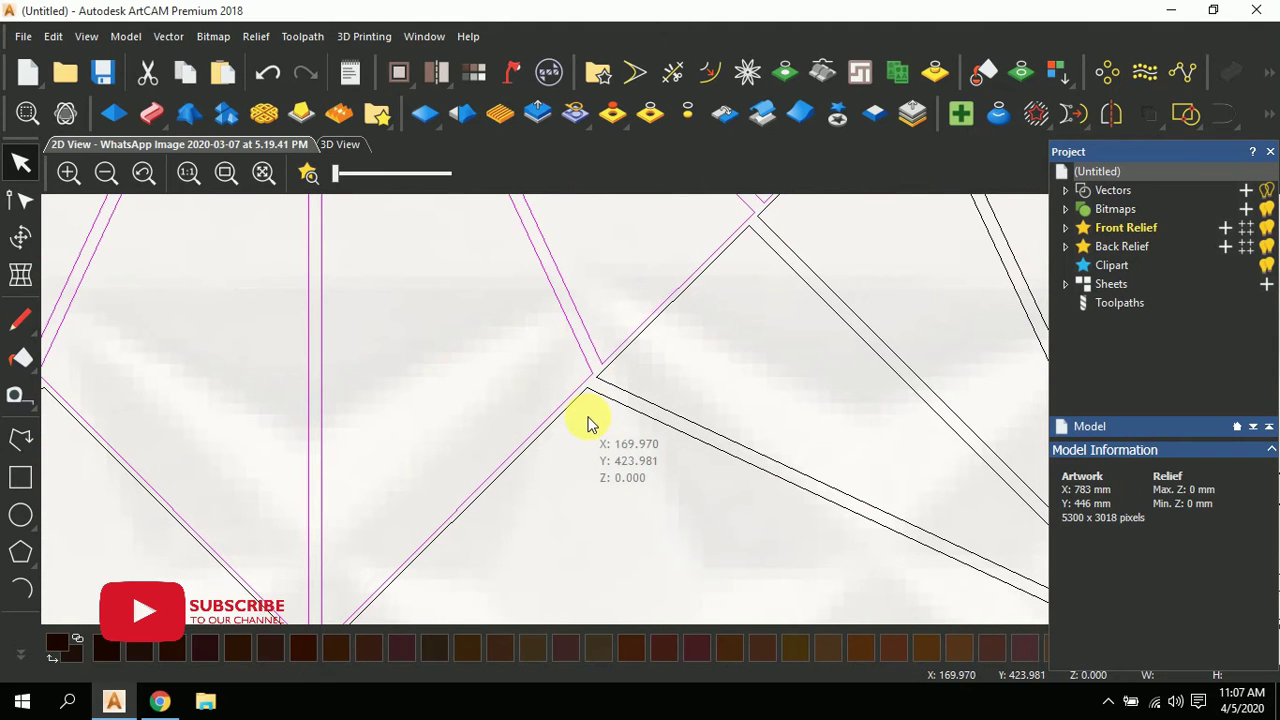
scroll(491, 549, "down", 3)
scroll(490, 548, "up", 4)
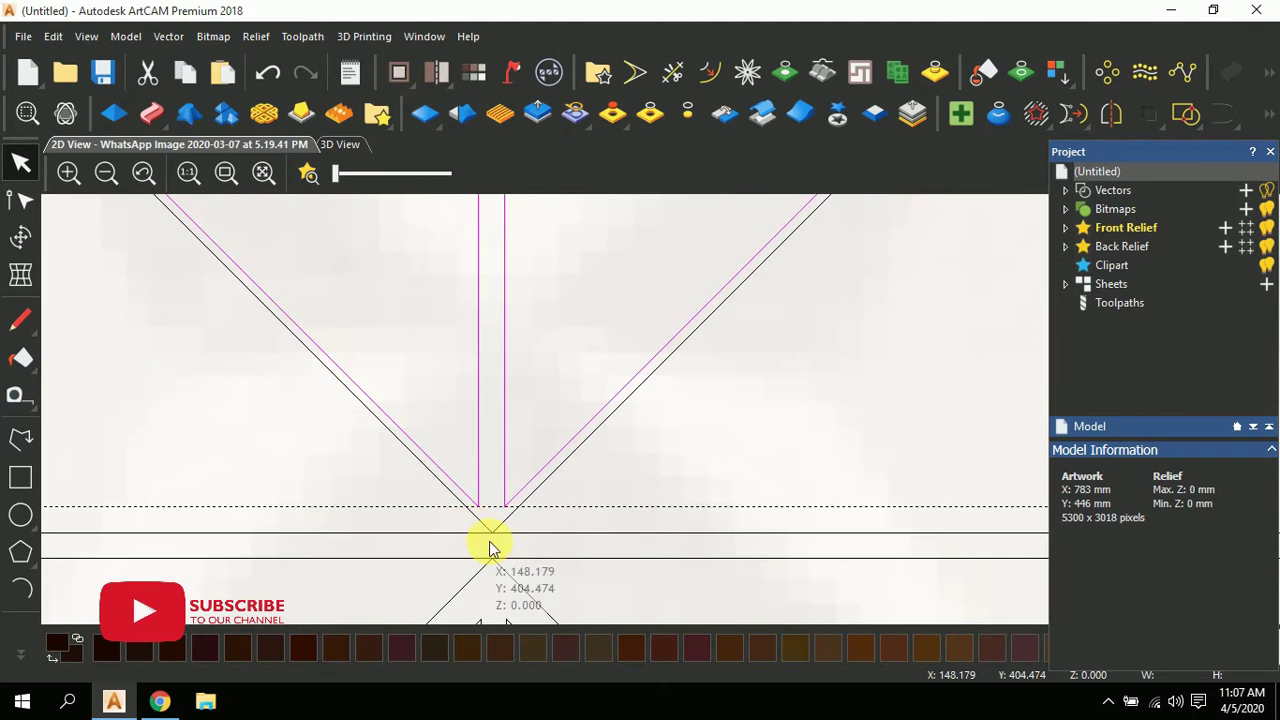
scroll(563, 506, "down", 3)
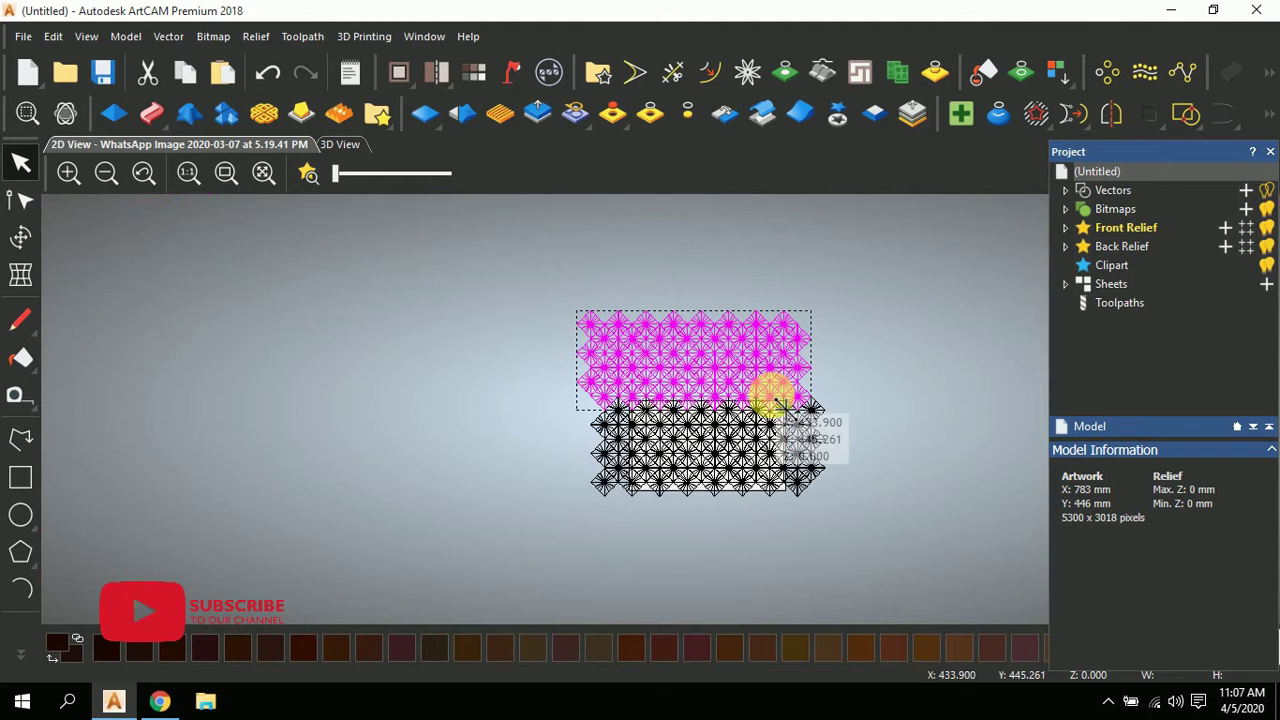
- Select both star blocks, centre the combined pattern over the panel, check its coverage, and clear the selection
left_click(865, 389)
scroll(865, 389, "up", 2)
scroll(800, 340, "down", 3)
left_click_drag(780, 314, 386, 549)
scroll(680, 300, "up", 3)
scroll(694, 329, "down", 1)
scroll(540, 450, "up", 1)
scroll(571, 429, "down", 1)
scroll(663, 423, "up", 1)
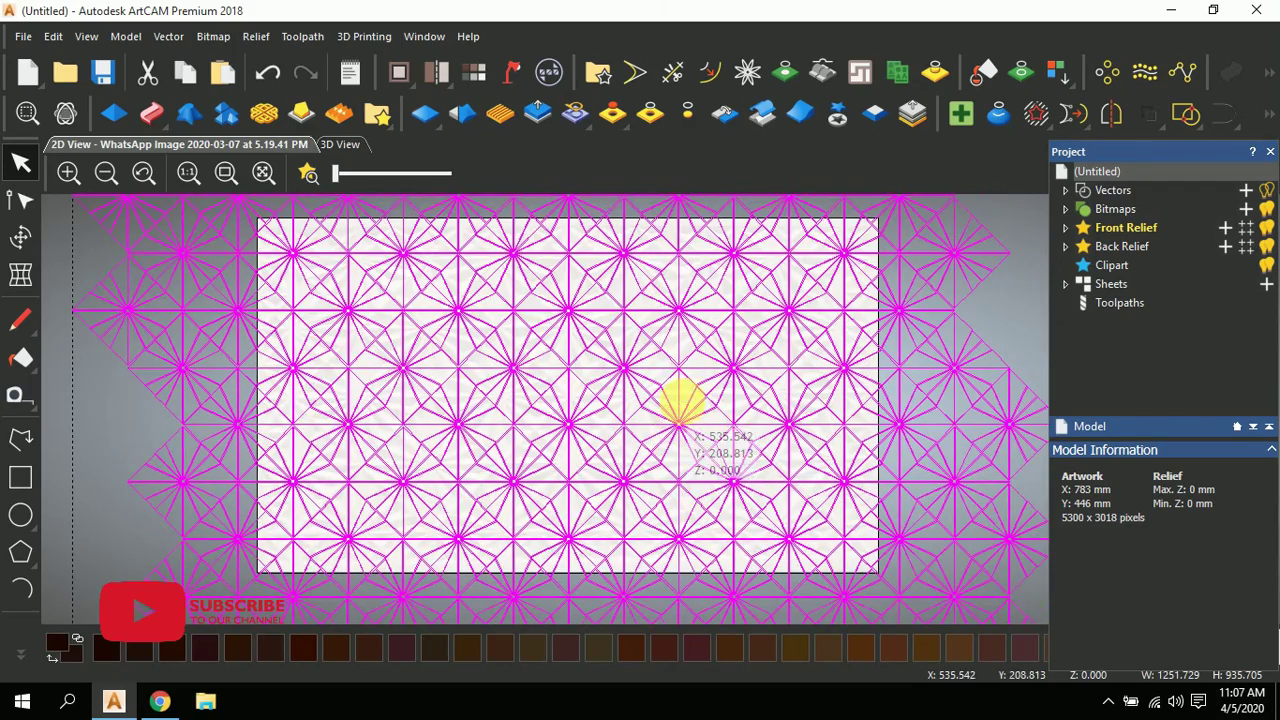
scroll(684, 398, "up", 1)
scroll(676, 423, "down", 1)
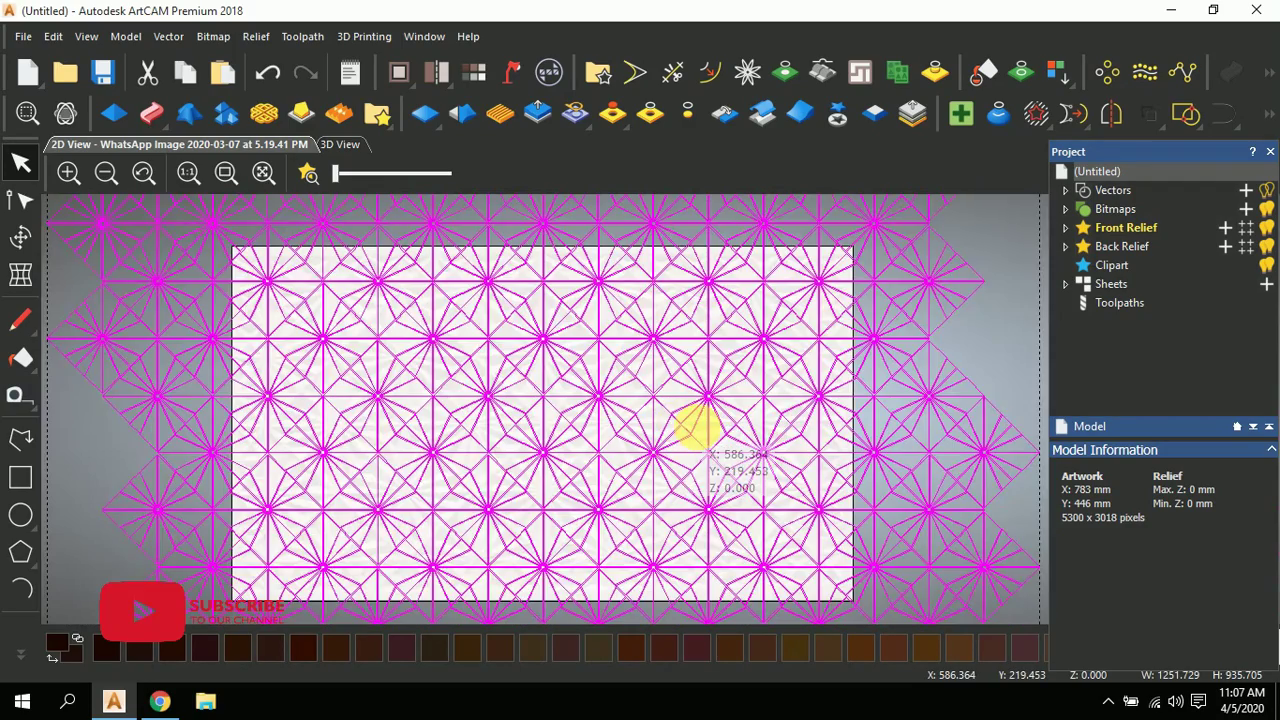
scroll(697, 428, "down", 2)
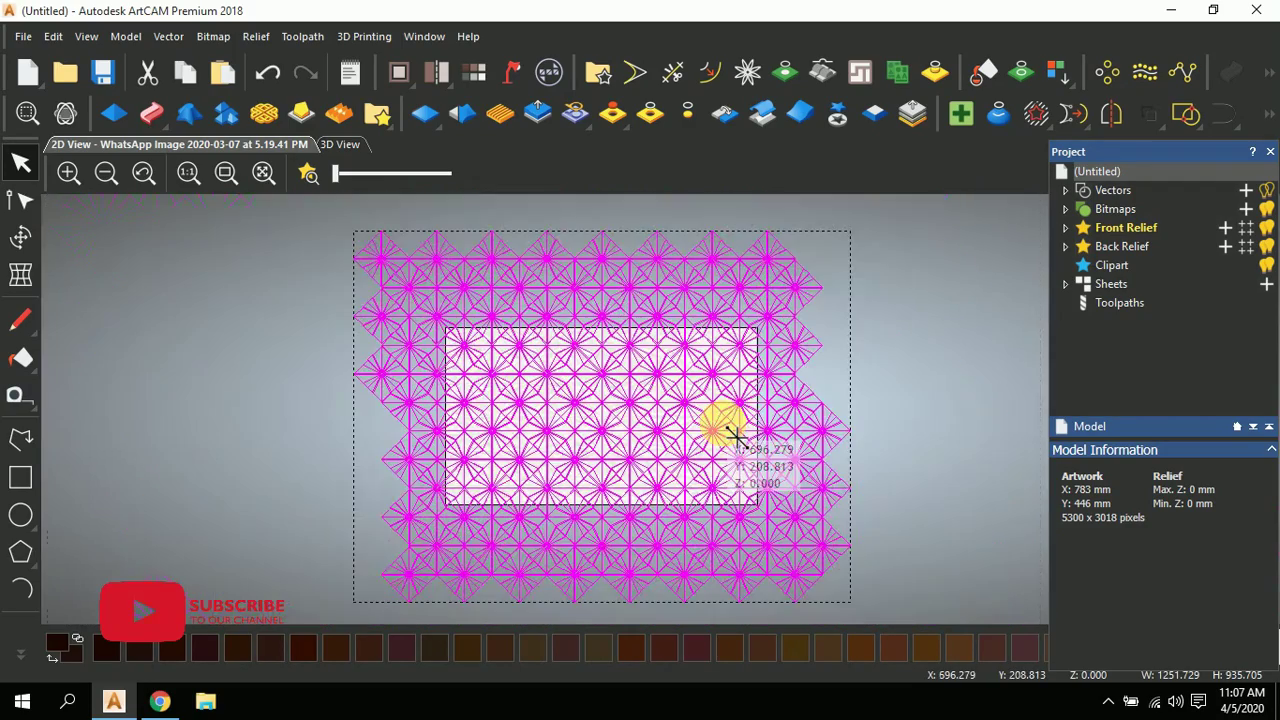
left_click(896, 325)
left_click(22, 480)
left_click_drag(757, 330, 446, 507)
scroll(737, 523, "up", 3)
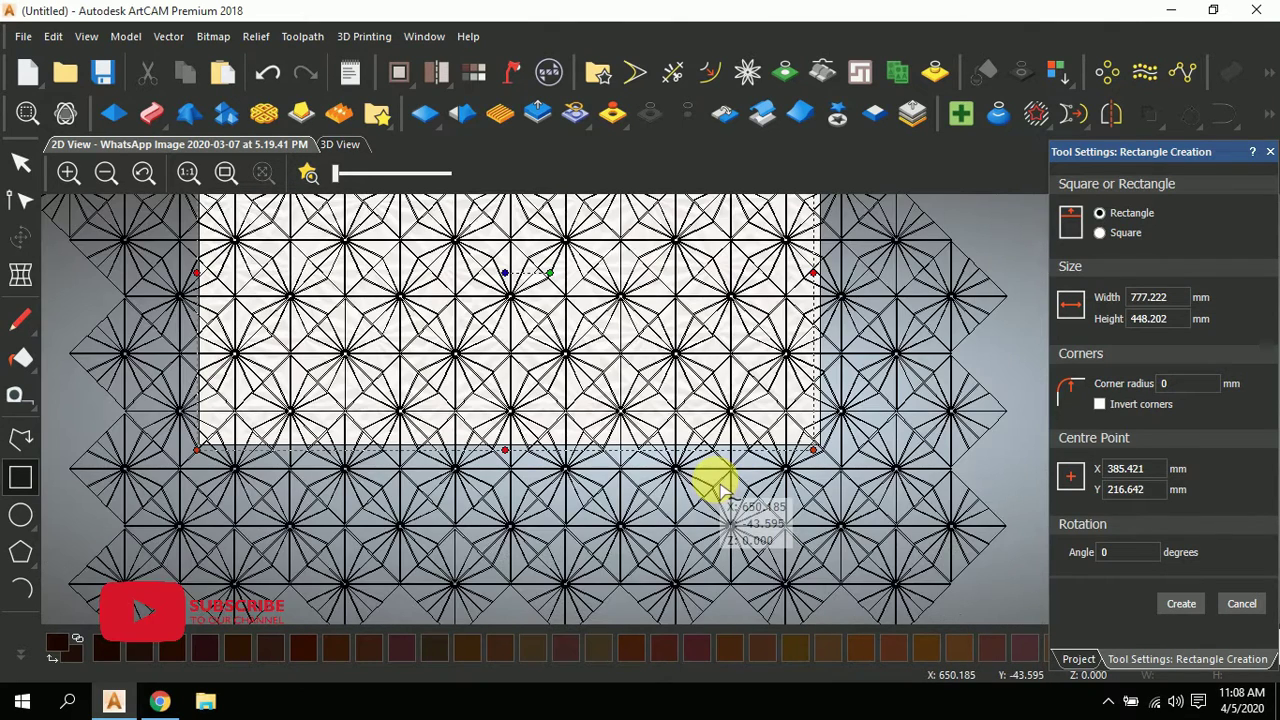
scroll(722, 487, "down", 4)
key("Escape")
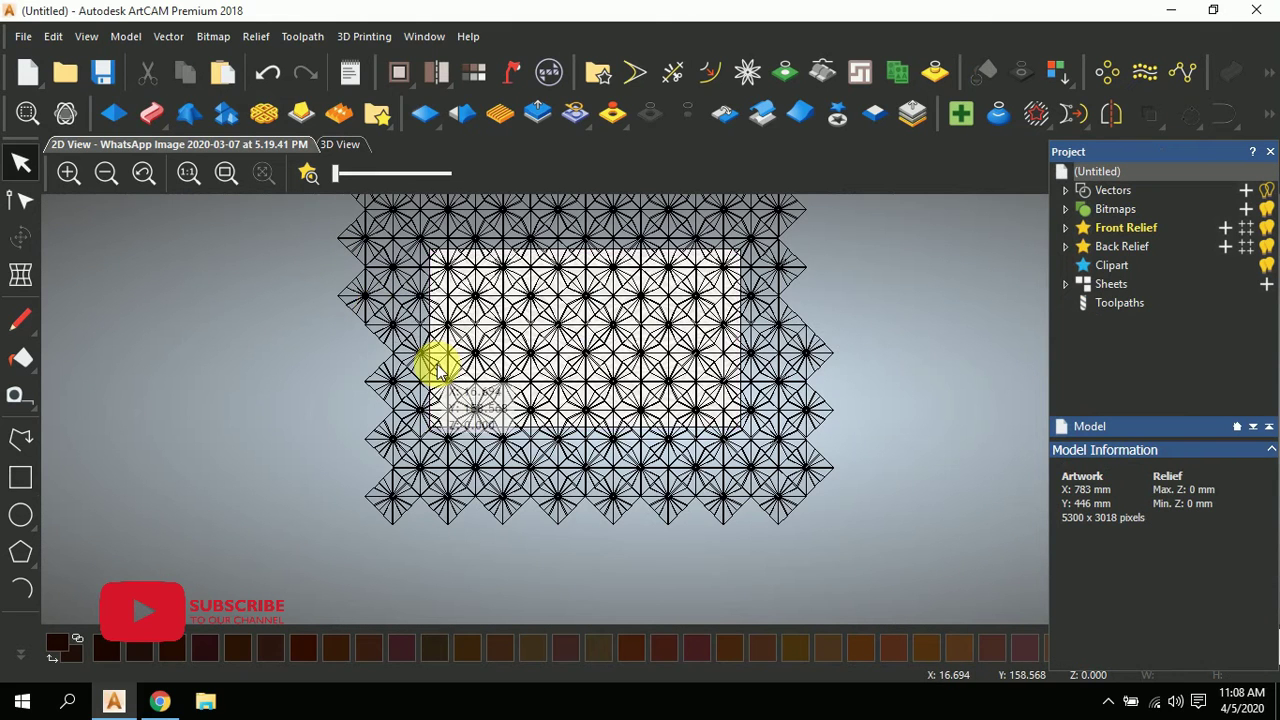
- Draw a 783 x 446 mm rectangle around the panel, from its upper-right corner to its lower-left corner
left_click(20, 477)
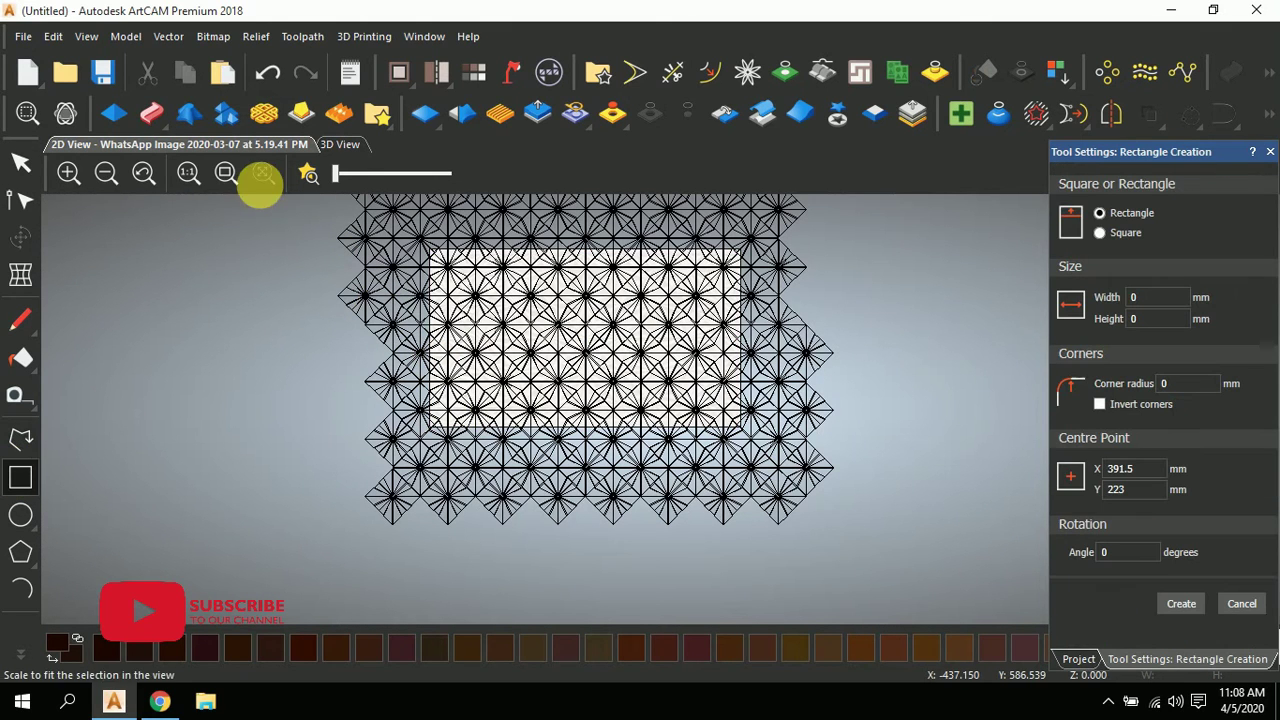
scroll(737, 251, "up", 6)
scroll(829, 243, "down", 2)
scroll(760, 310, "up", 3)
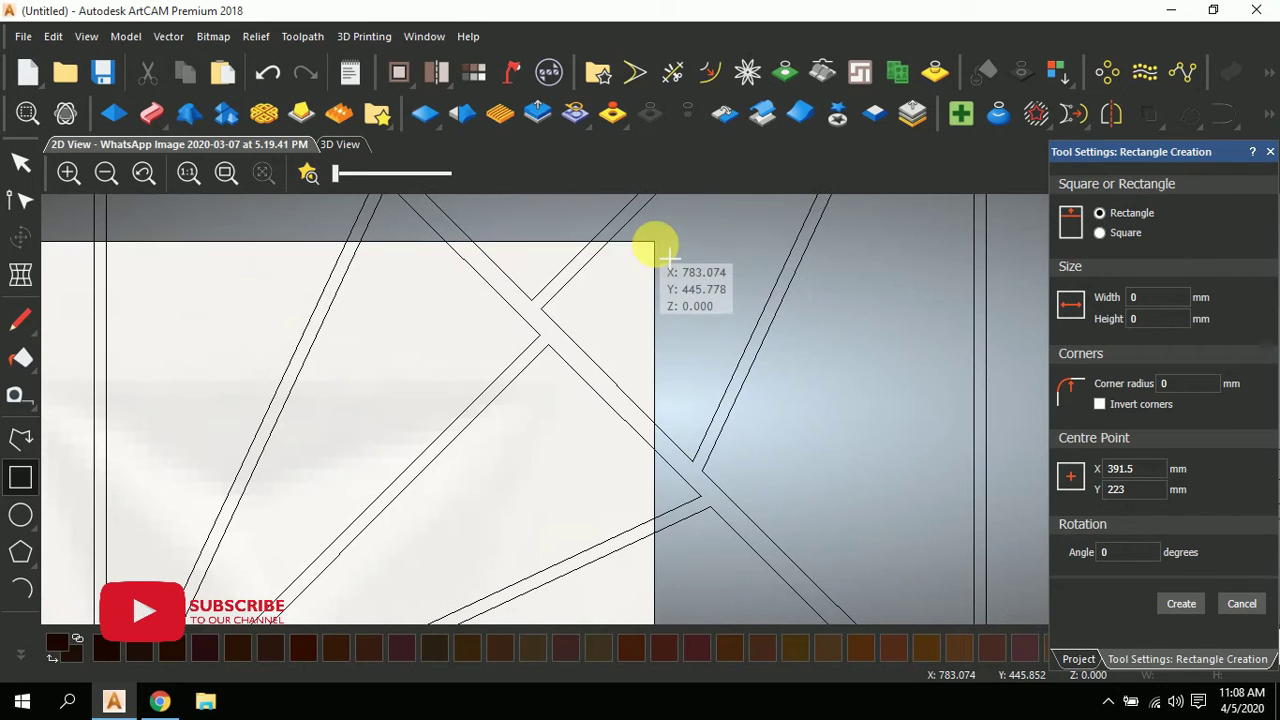
left_click_drag(655, 244, 336, 580)
scroll(516, 360, "down", 3)
scroll(383, 571, "down", 2)
scroll(334, 591, "up", 3)
scroll(334, 563, "up", 3)
key("Escape")
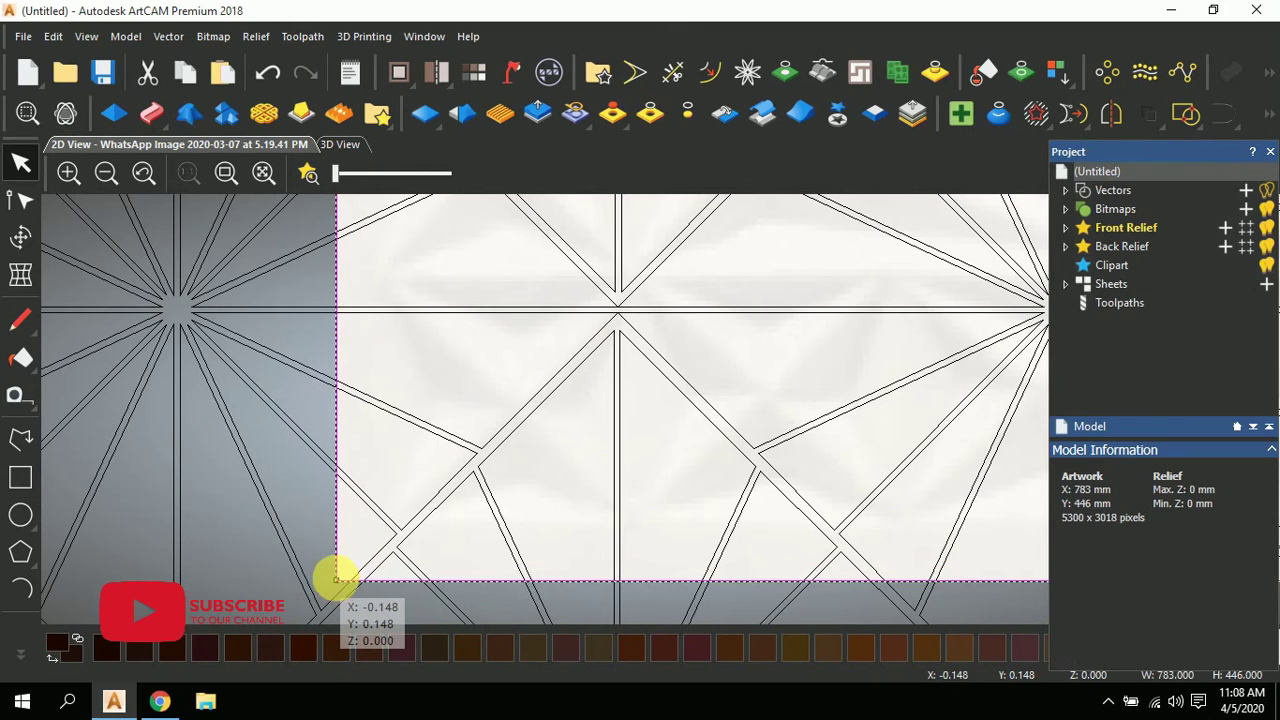
- Select the star pattern together with the frame rectangle and try to clip the pattern against the rectangle
scroll(825, 340, "down", 5)
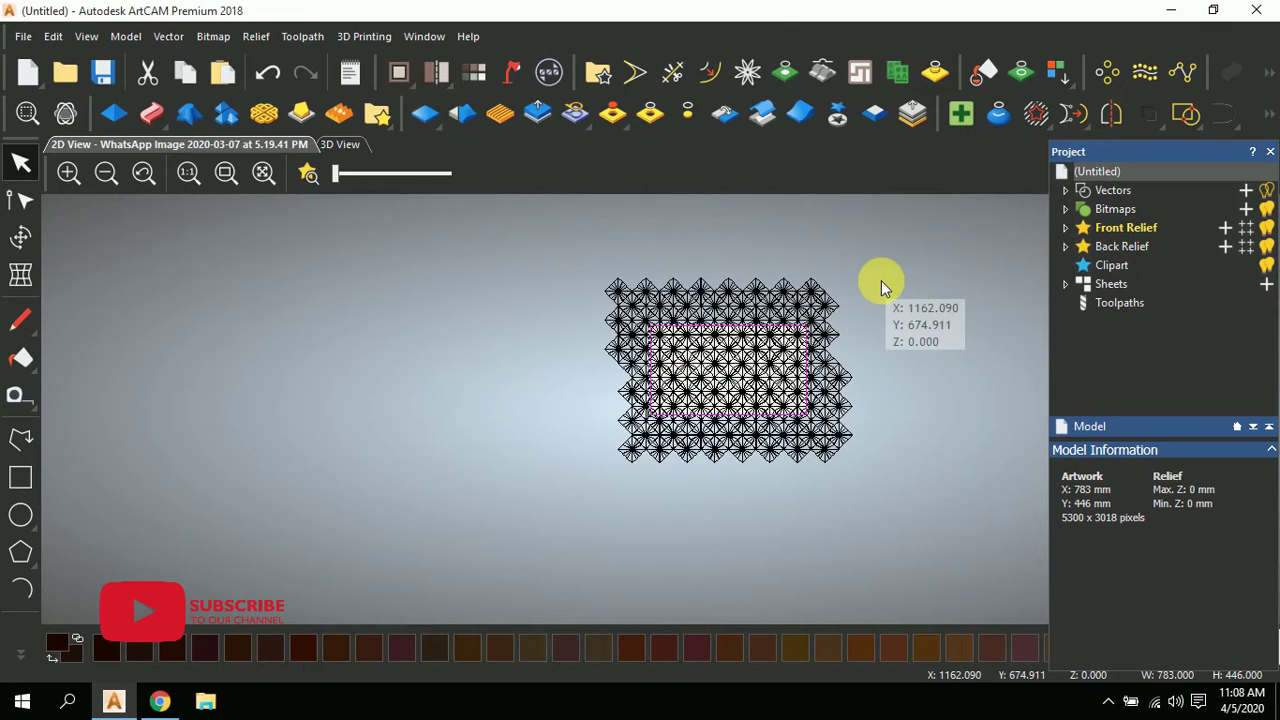
left_click_drag(878, 262, 476, 484)
scroll(865, 392, "up", 3)
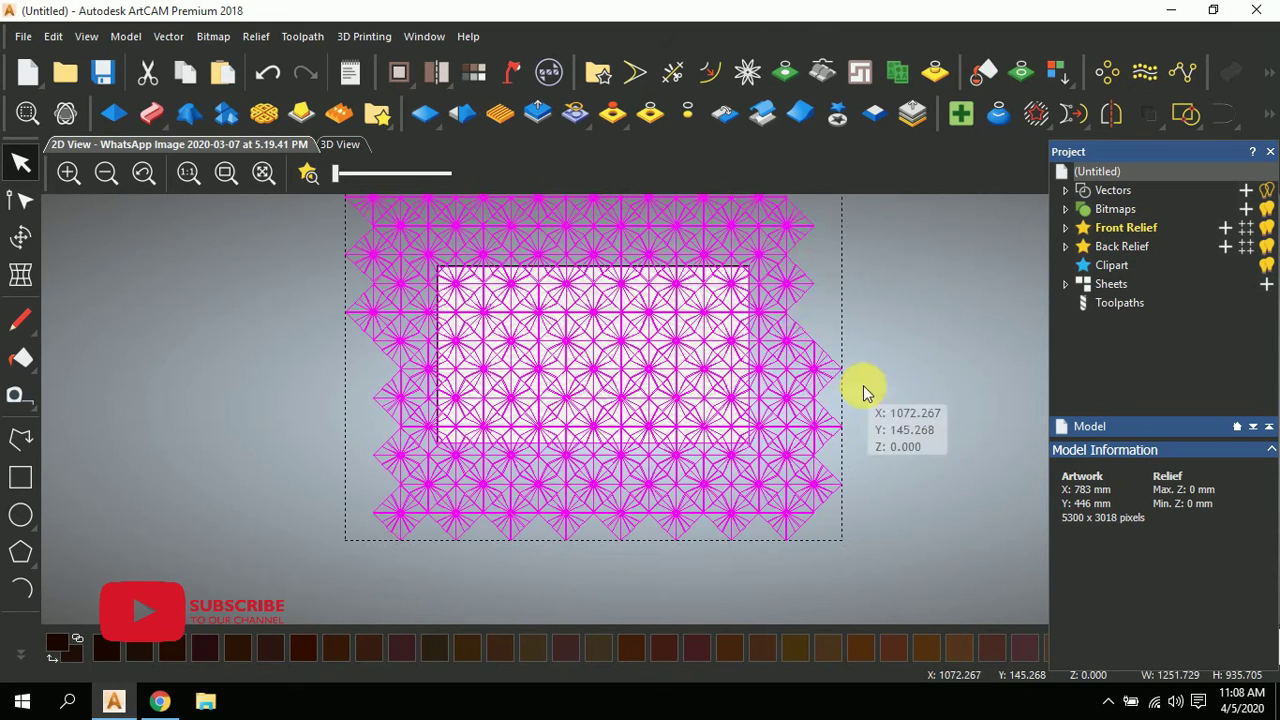
scroll(772, 345, "up", 2)
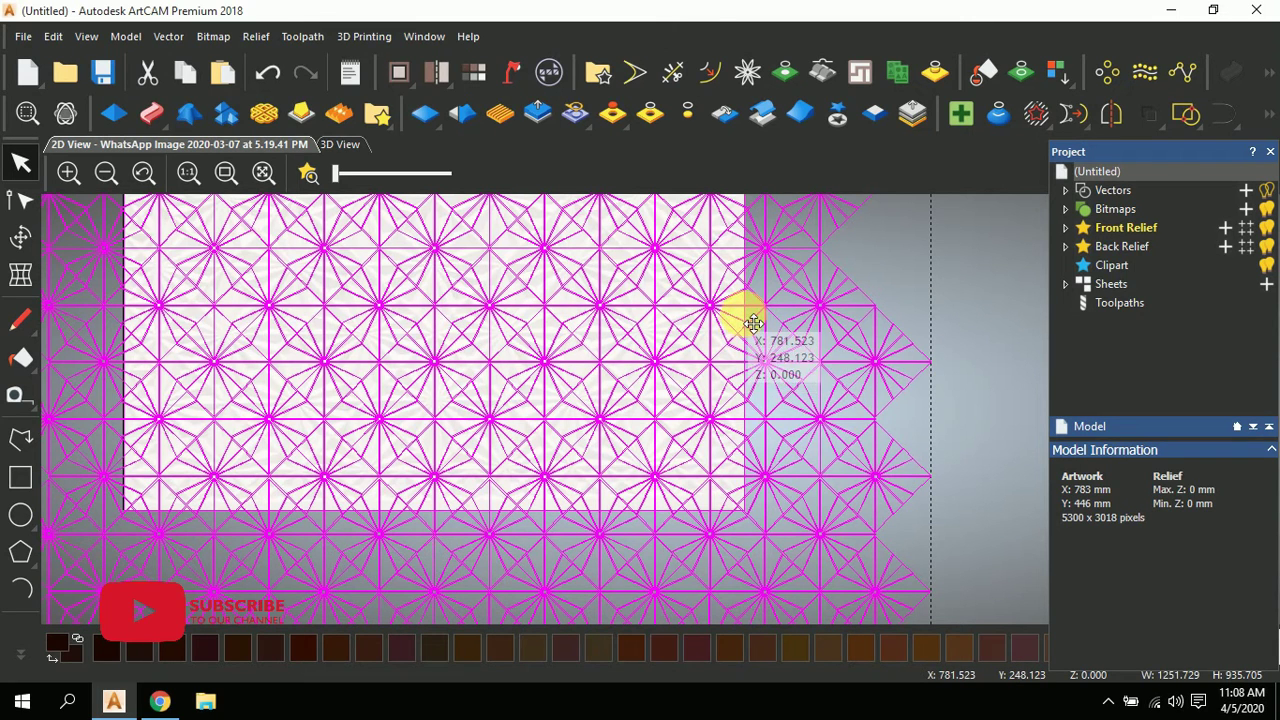
scroll(753, 326, "up", 2)
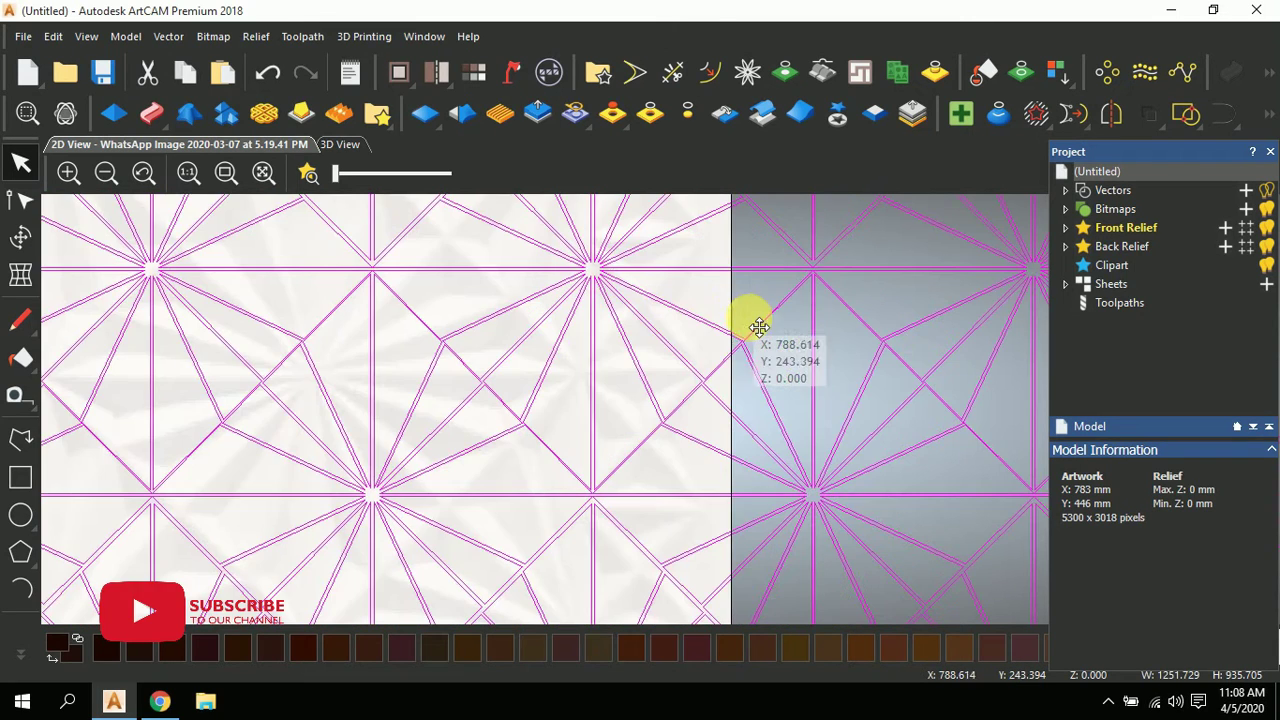
left_click(1197, 117)
left_click(1188, 157)
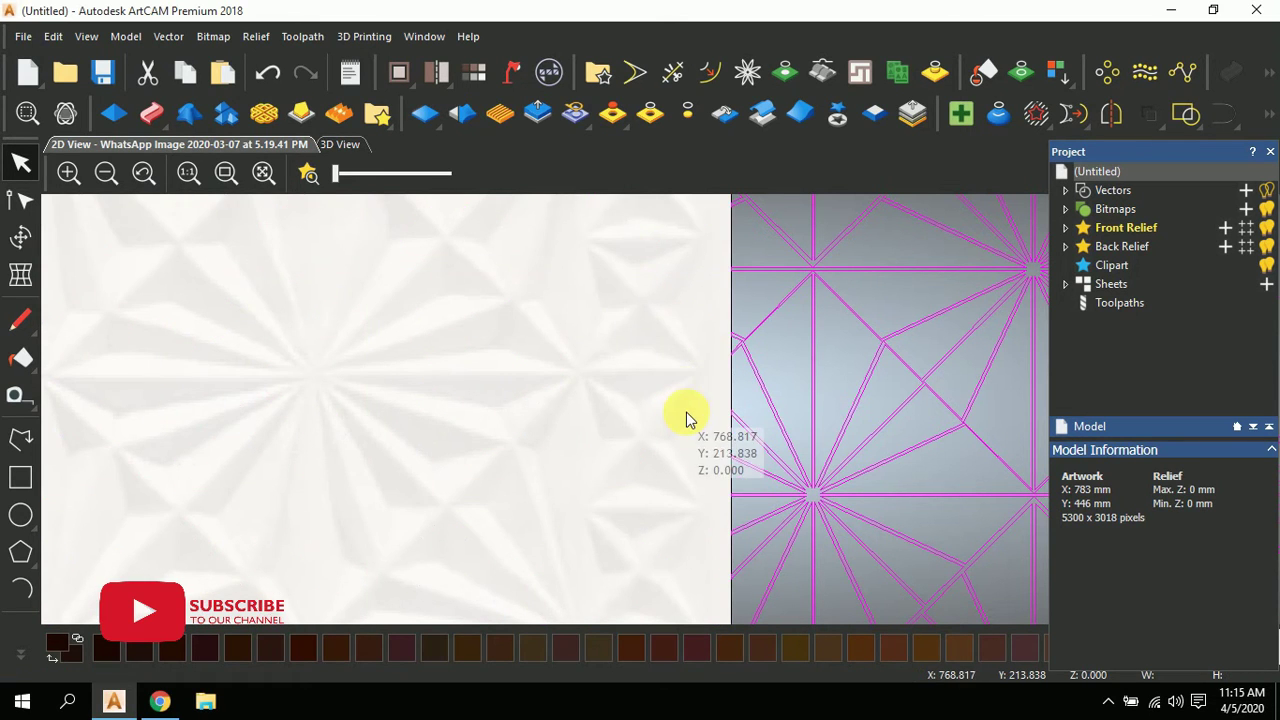
- Inspect the clipped vectors around the panel's lower-right corner, and undo the clipping
scroll(640, 420, "down", 3)
scroll(611, 423, "up", 5)
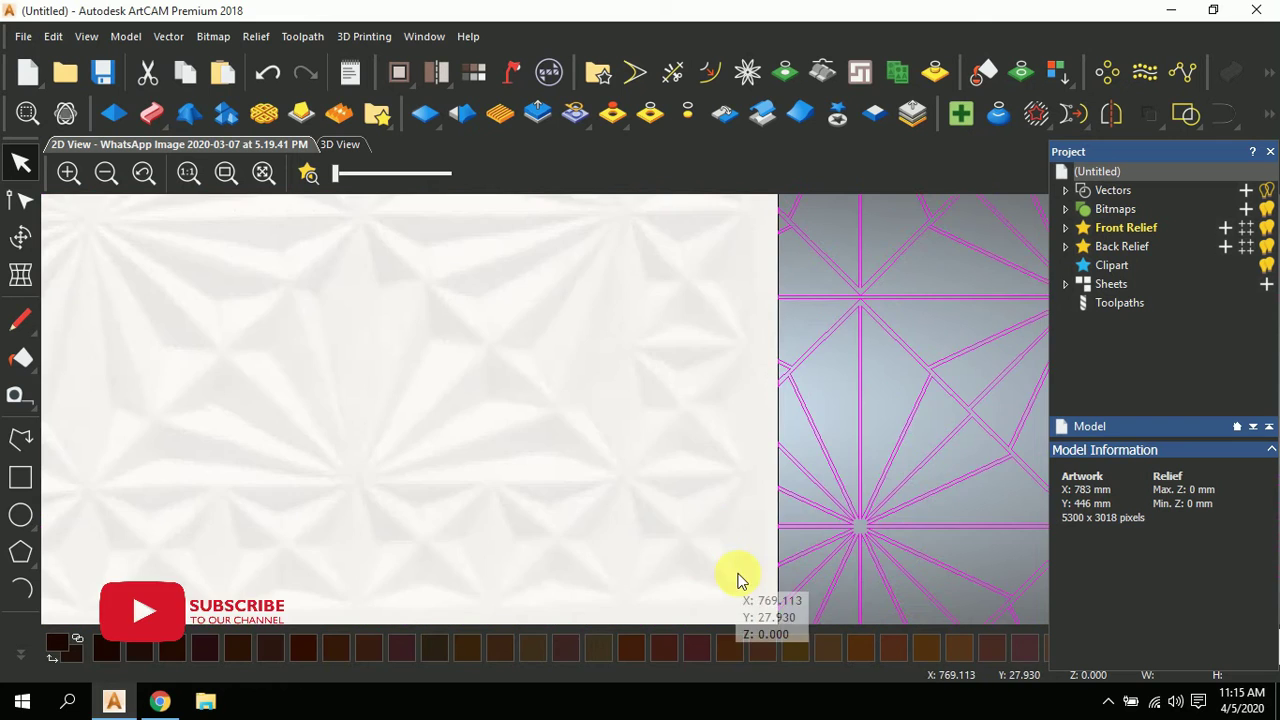
scroll(690, 545, "up", 5)
left_click(634, 463)
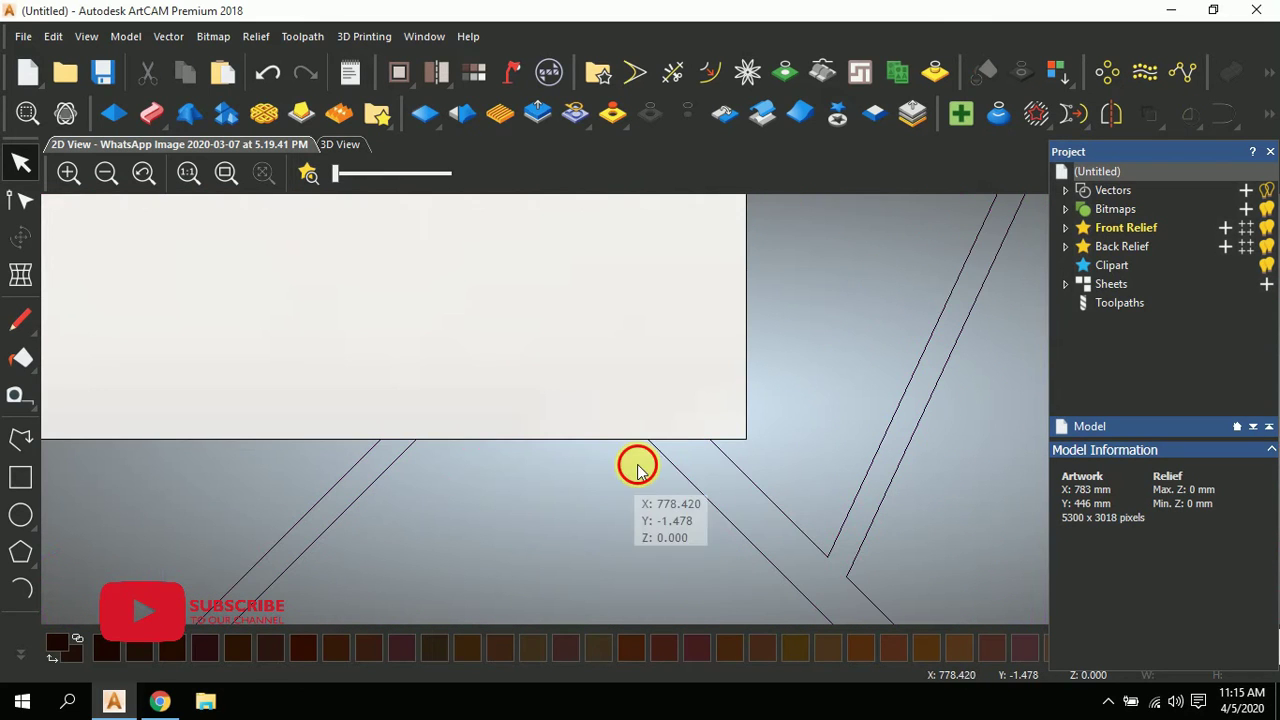
left_click(665, 447)
scroll(677, 494, "down", 4)
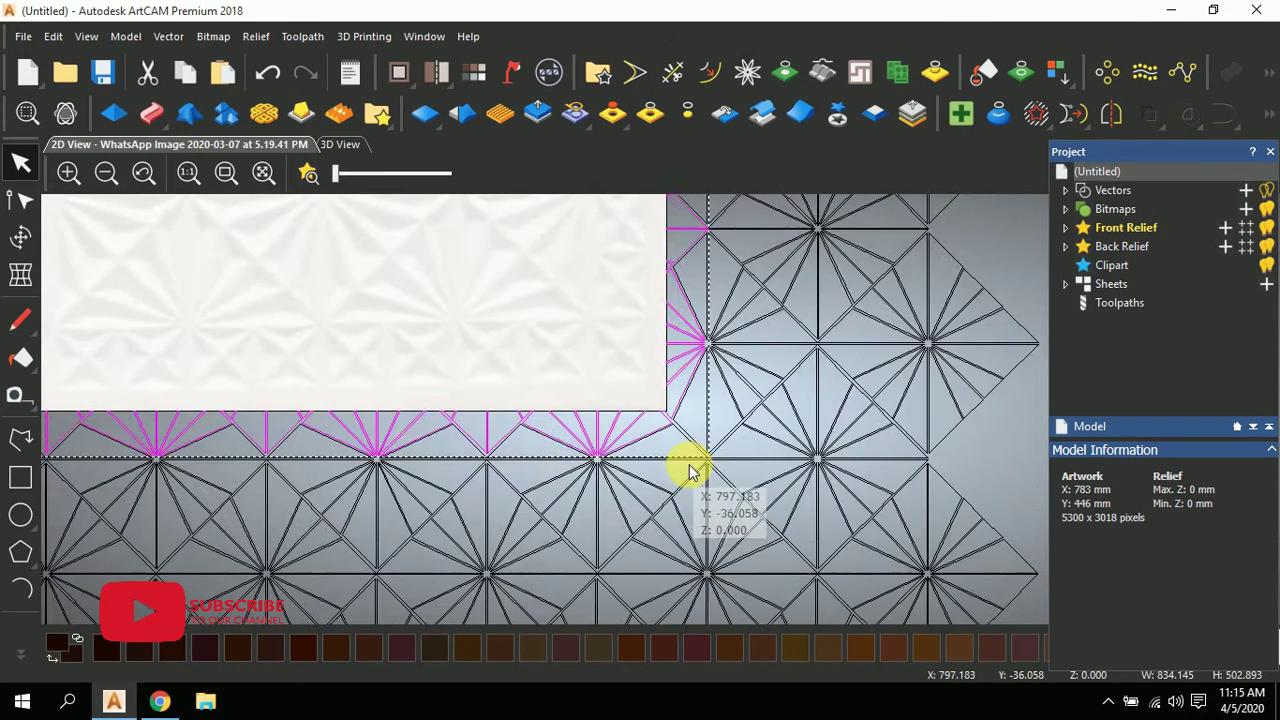
scroll(689, 466, "up", 2)
left_click(666, 449)
left_click(694, 389)
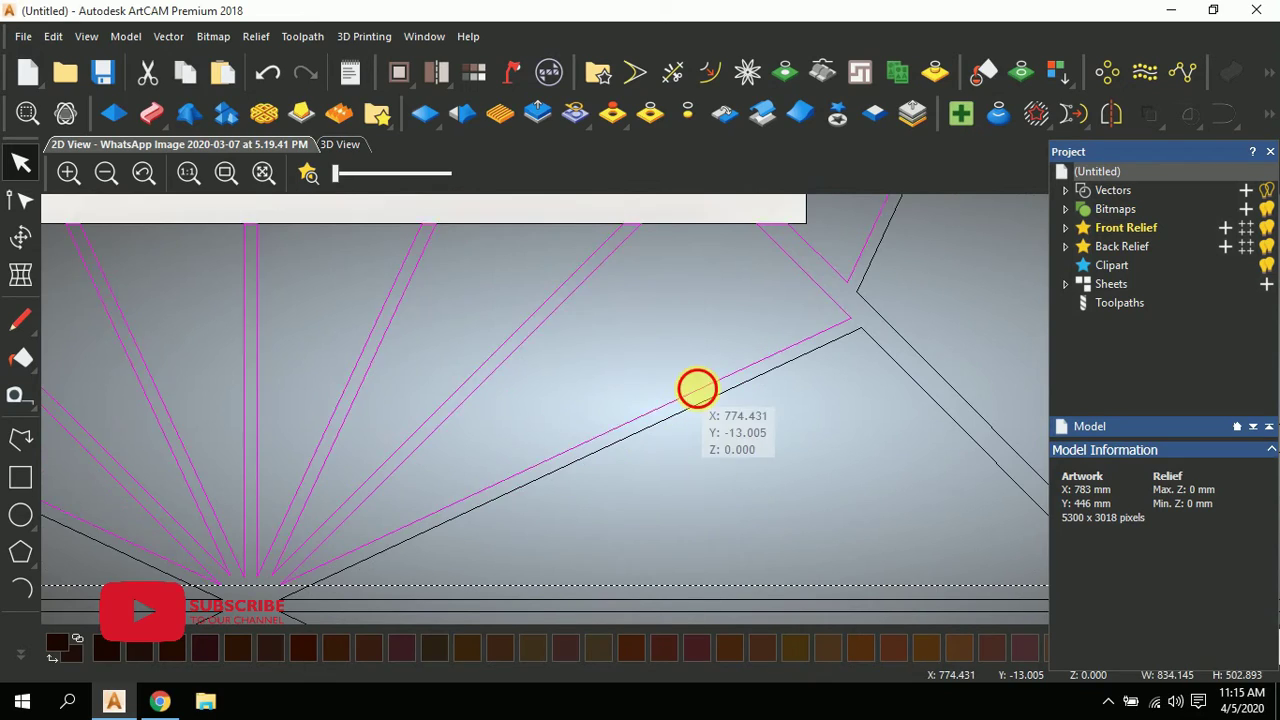
scroll(680, 413, "down", 3)
key("ctrl+z")
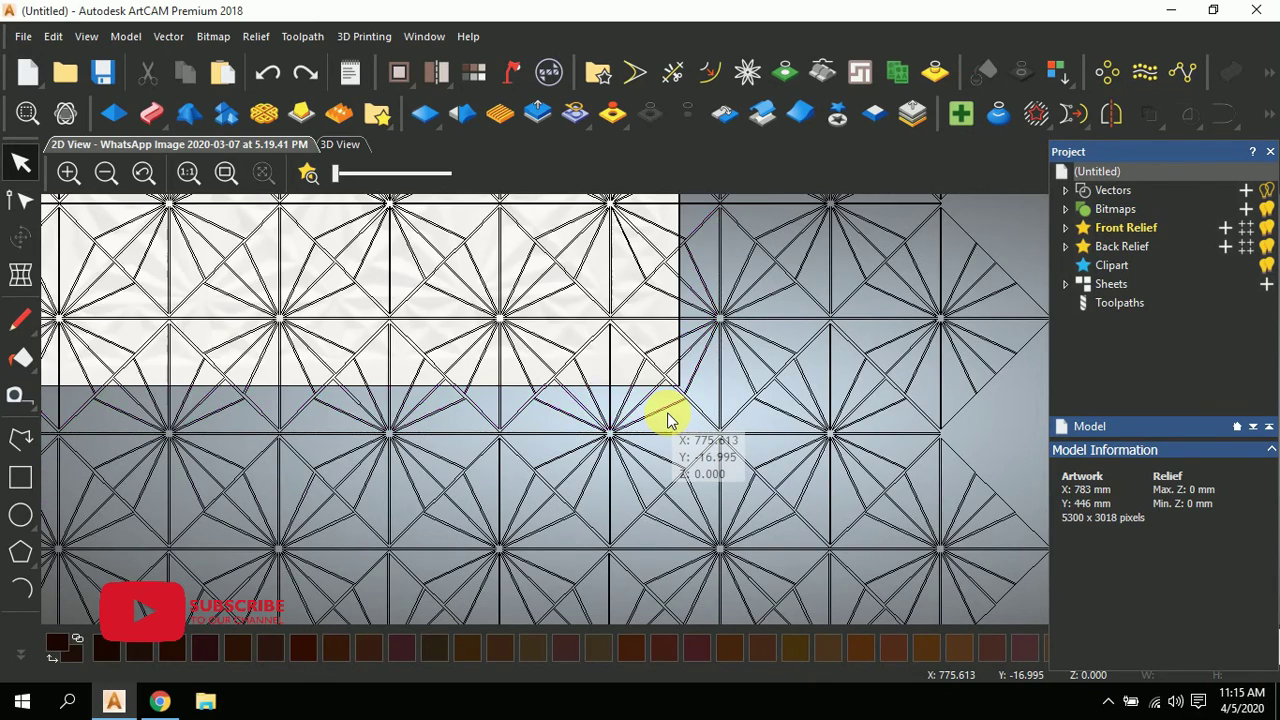
- Examine the individual star facets, including the one crossing the frame at the panel's lower-right corner
scroll(593, 368, "down", 3)
scroll(593, 368, "up", 3)
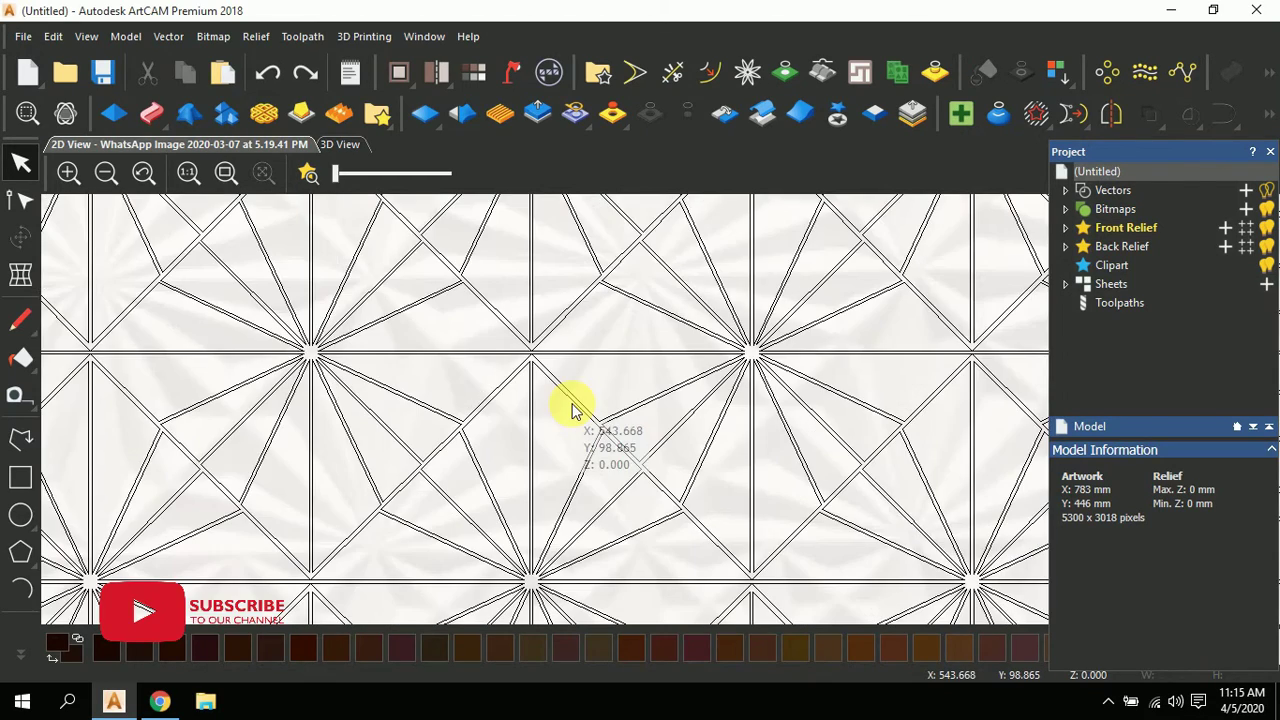
left_click(612, 405)
scroll(700, 430, "down", 3)
scroll(760, 486, "up", 5)
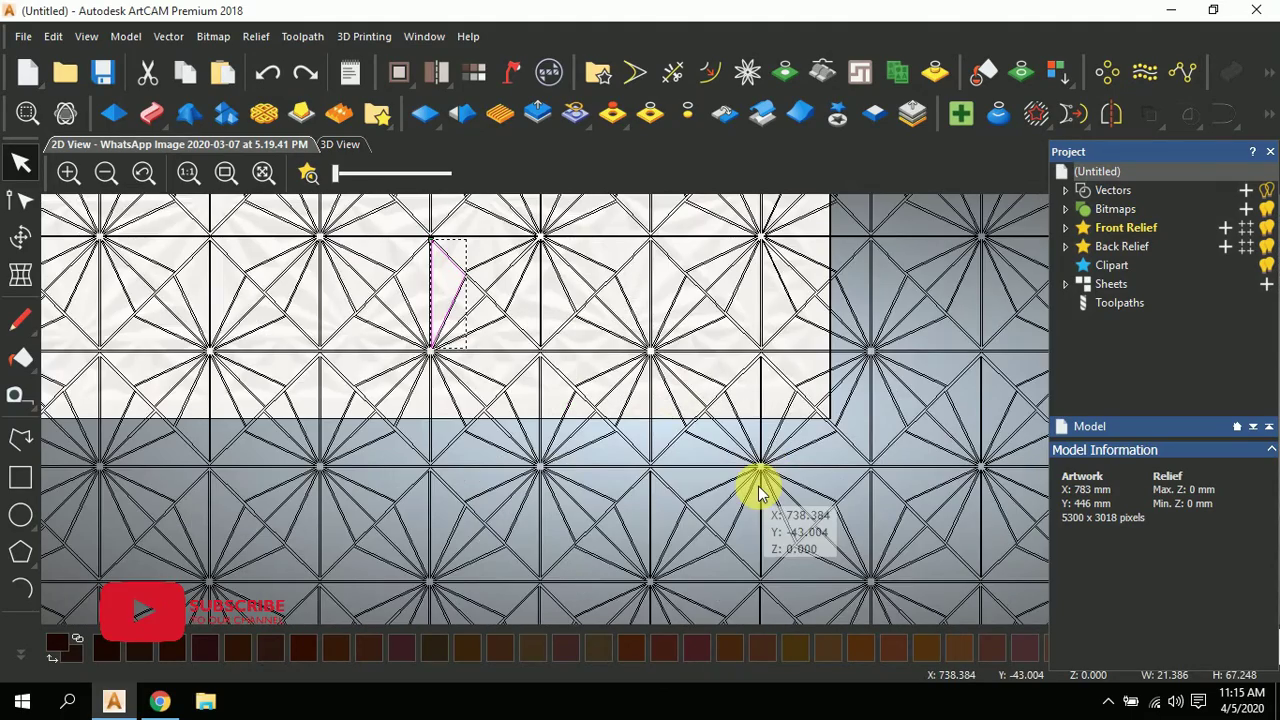
left_click(810, 409)
scroll(790, 400, "down", 2)
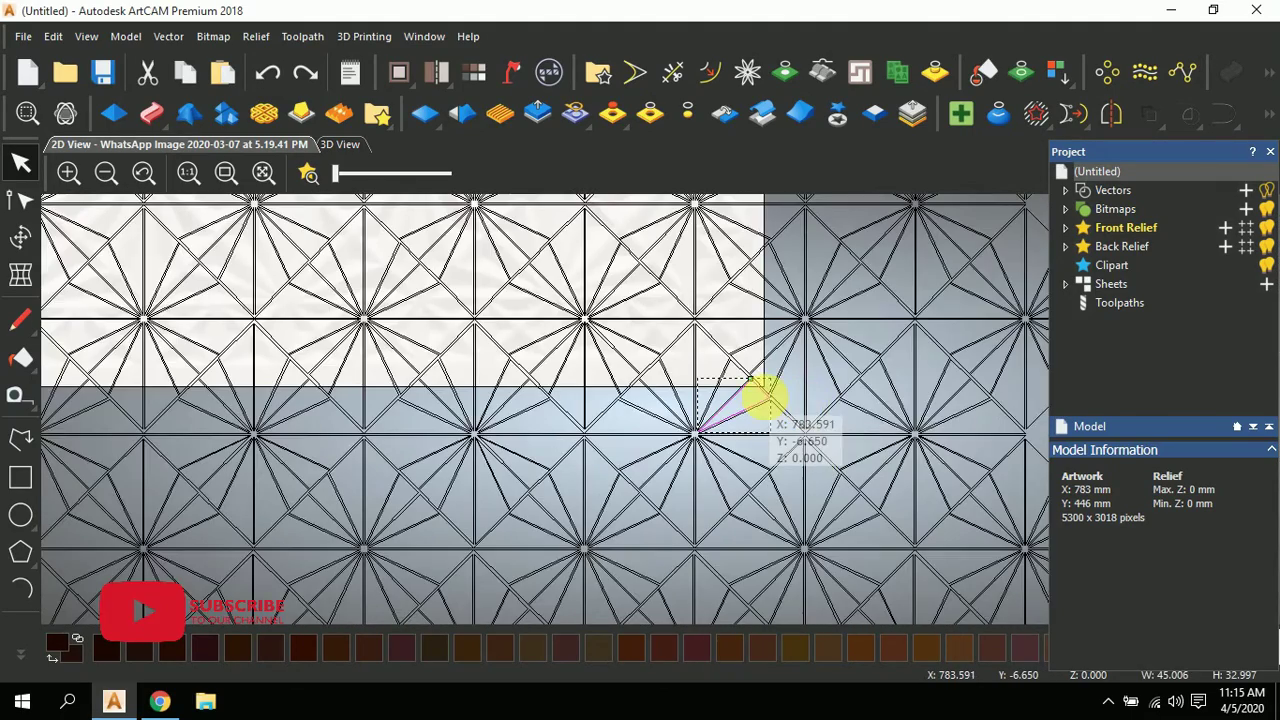
scroll(766, 391, "up", 4)
scroll(700, 376, "up", 2)
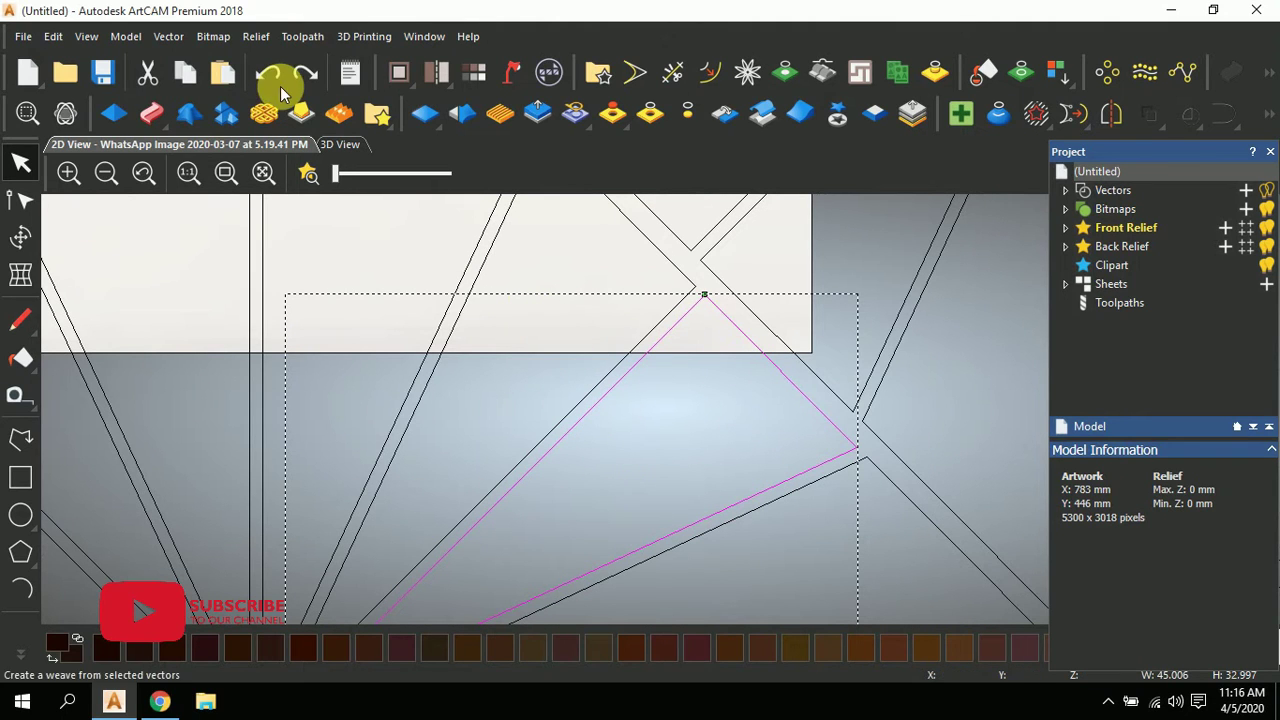
- With Trim Vectors, cut off the facet lines that extend below the frame's bottom edge near the lower-right corner
left_click(672, 72)
scroll(800, 365, "up", 4)
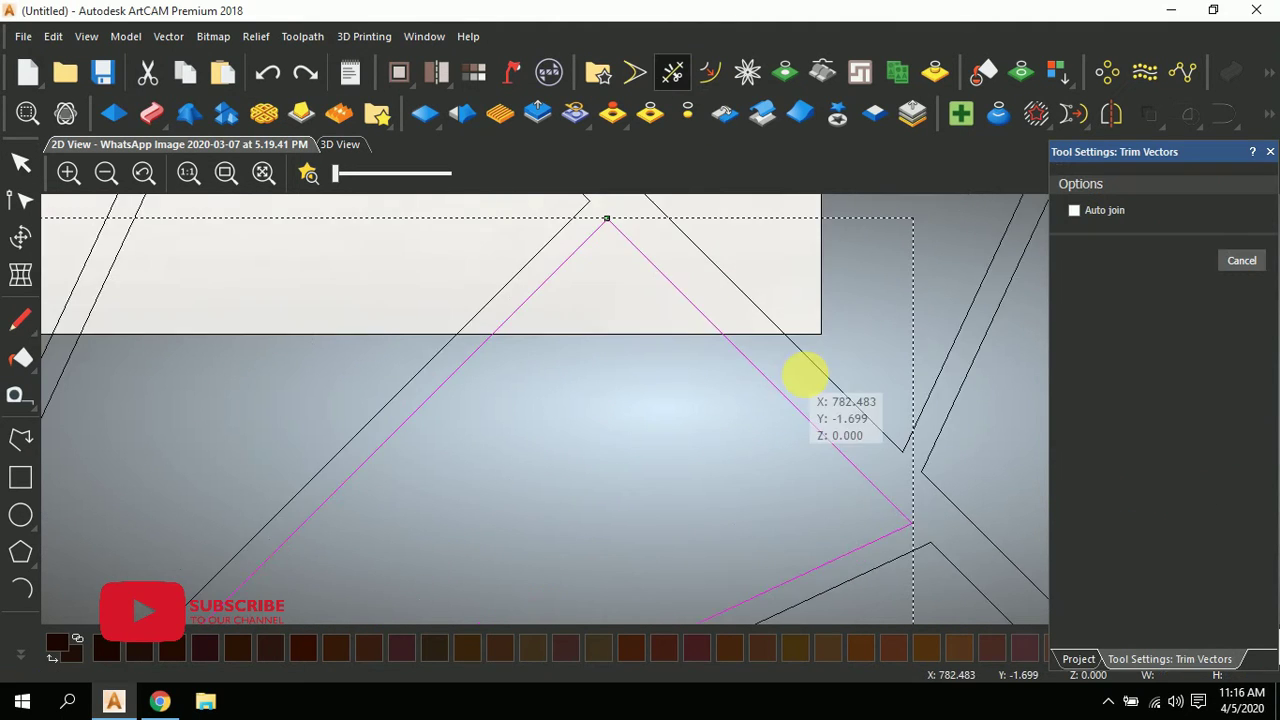
scroll(770, 345, "down", 2)
scroll(660, 380, "down", 1)
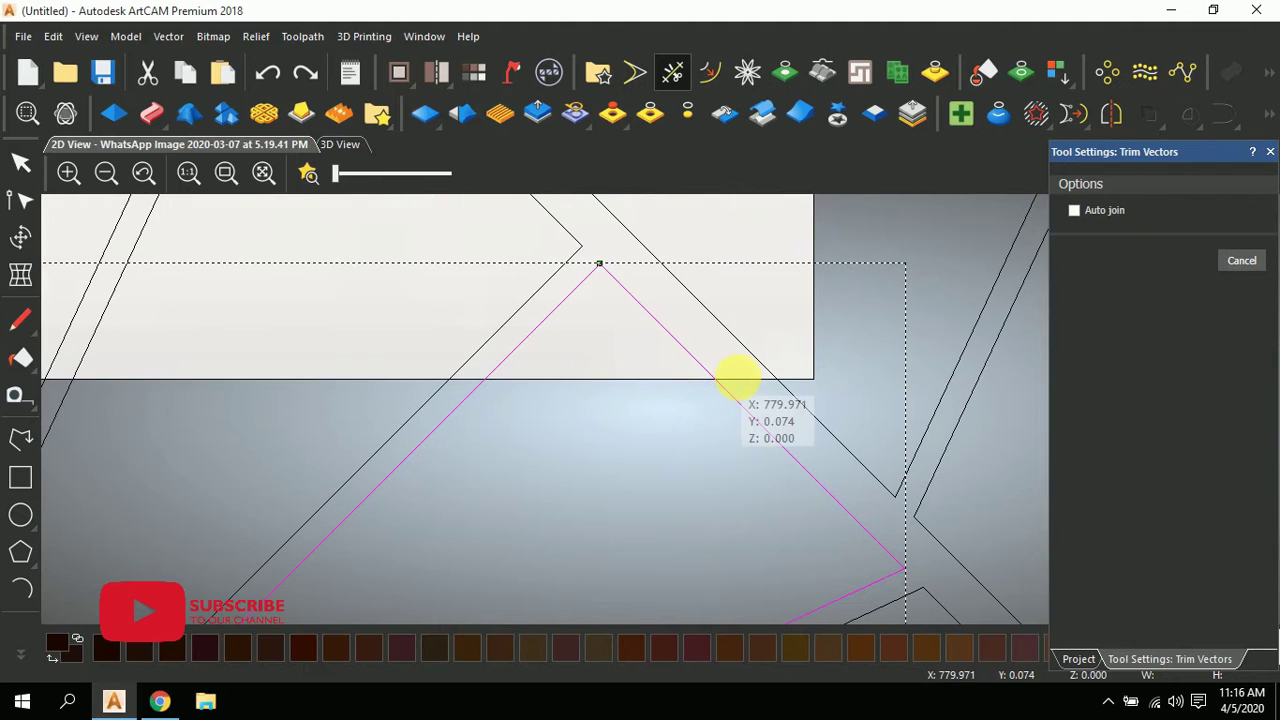
left_click(735, 403)
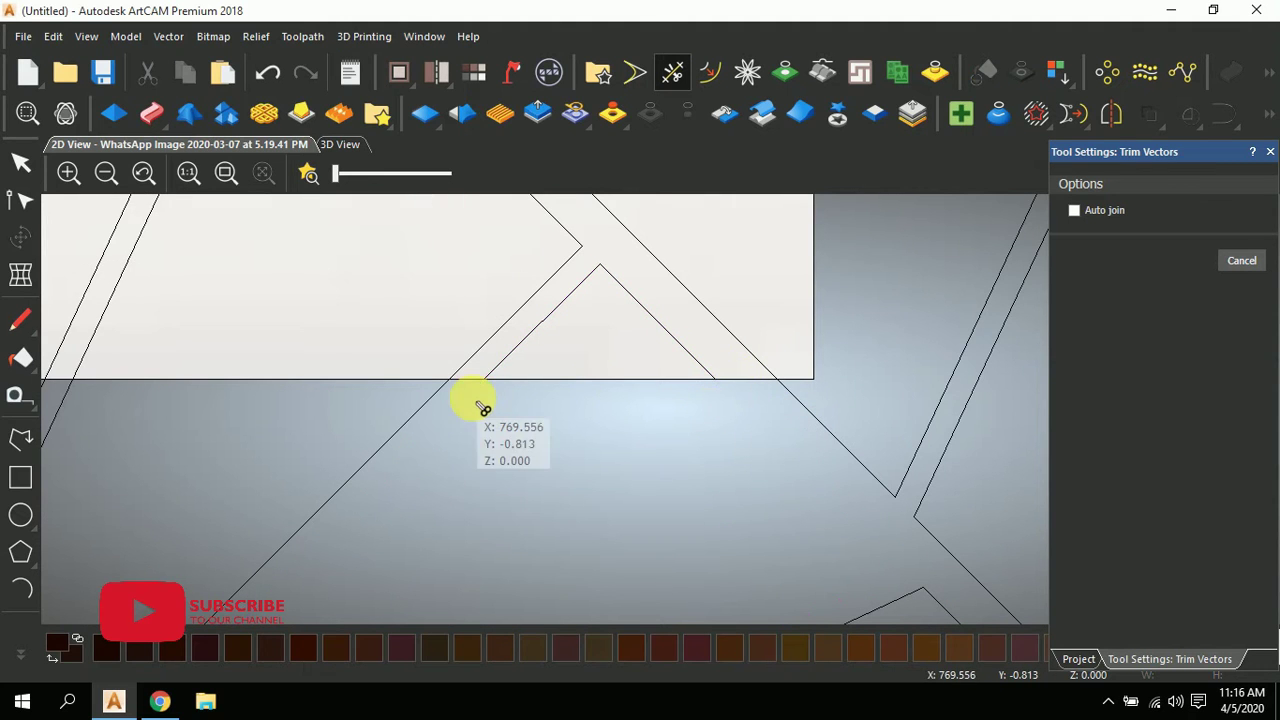
left_click(443, 405)
scroll(405, 405, "down", 1)
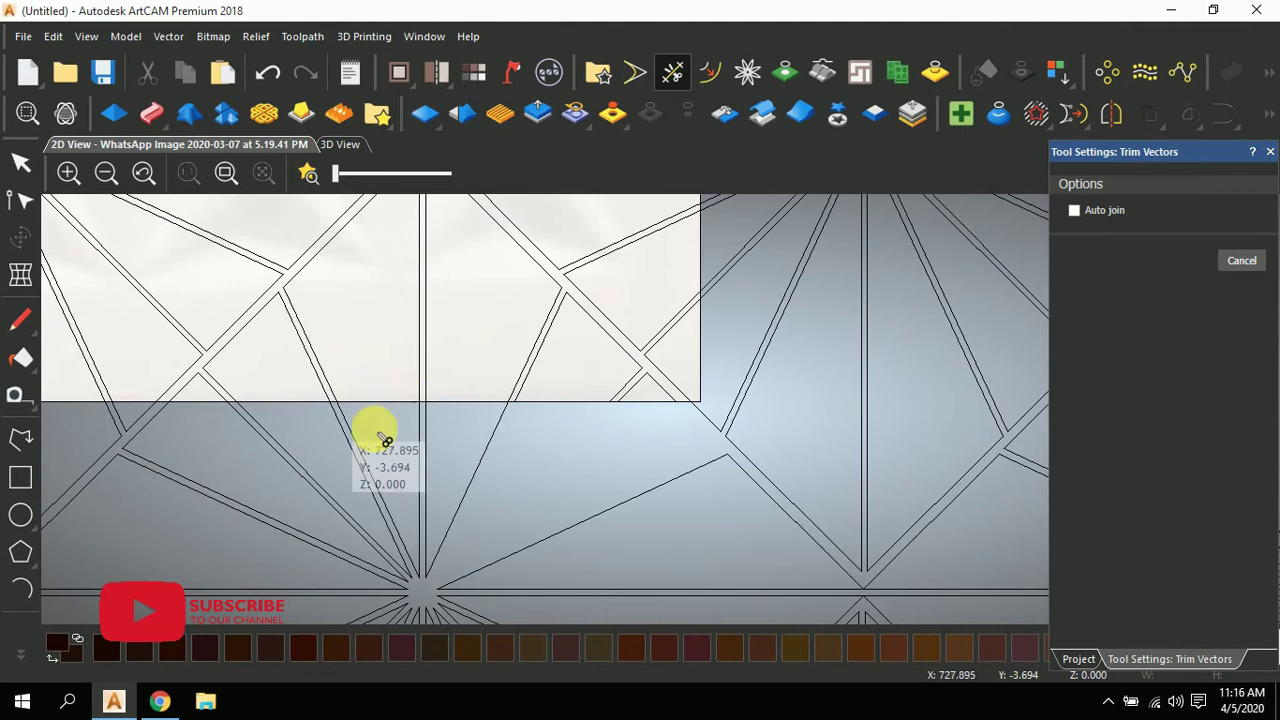
- Trim the vertical, slanted and diagonal ribs below the frame's bottom edge, from about X 739 to 709 mm
scroll(537, 435, "up", 1)
scroll(505, 395, "up", 1)
left_click(453, 408)
scroll(420, 410, "down", 1)
scroll(395, 390, "up", 1)
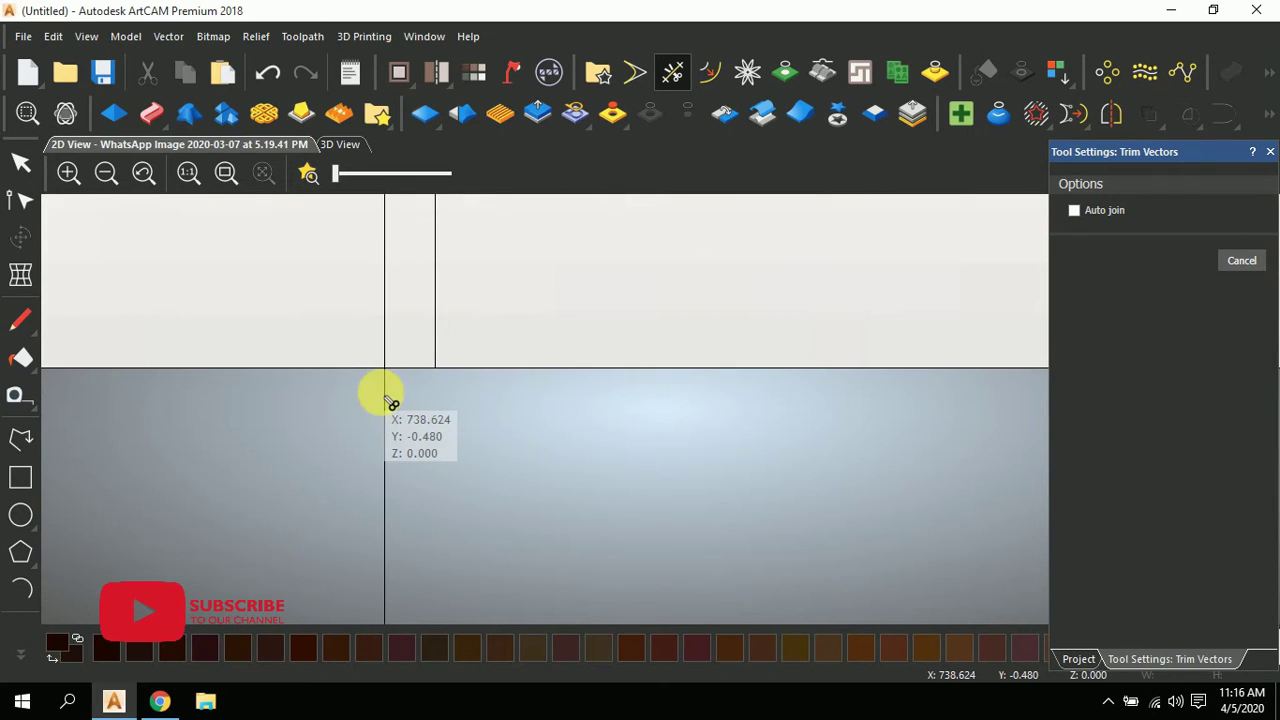
scroll(409, 391, "down", 1)
scroll(420, 409, "up", 1)
scroll(420, 409, "up", 1)
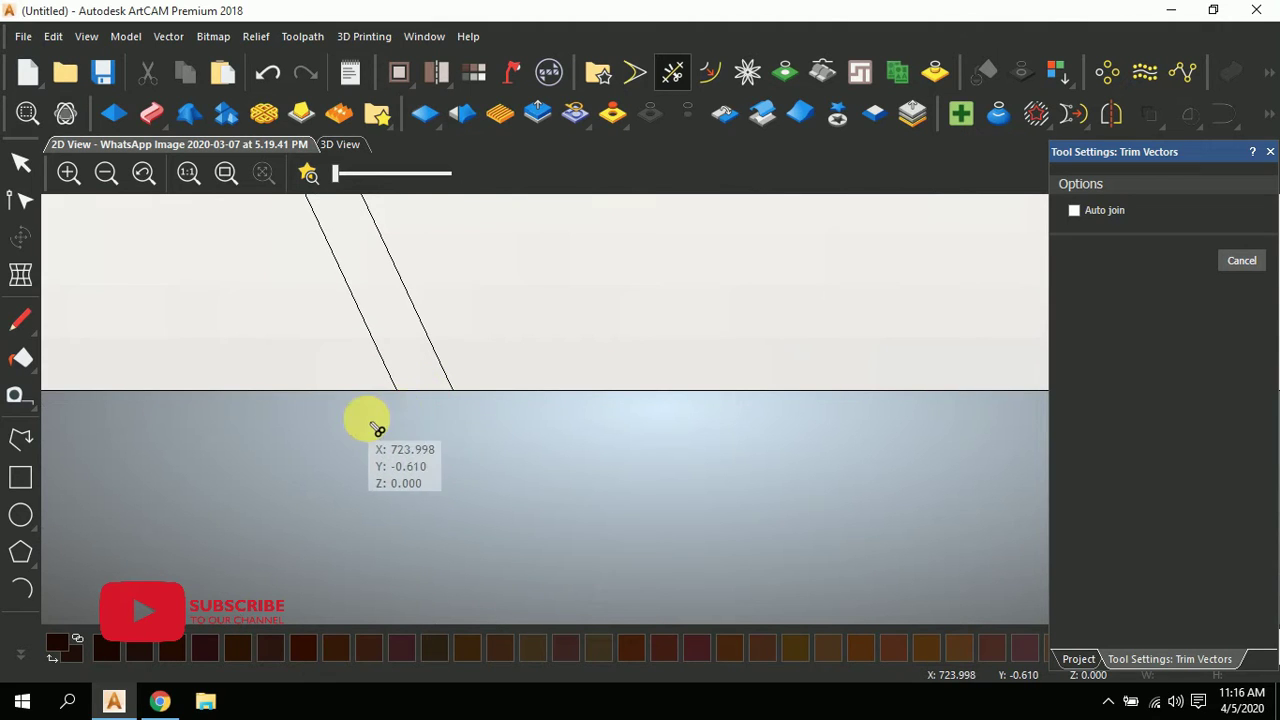
scroll(410, 412, "down", 1)
left_click(410, 418)
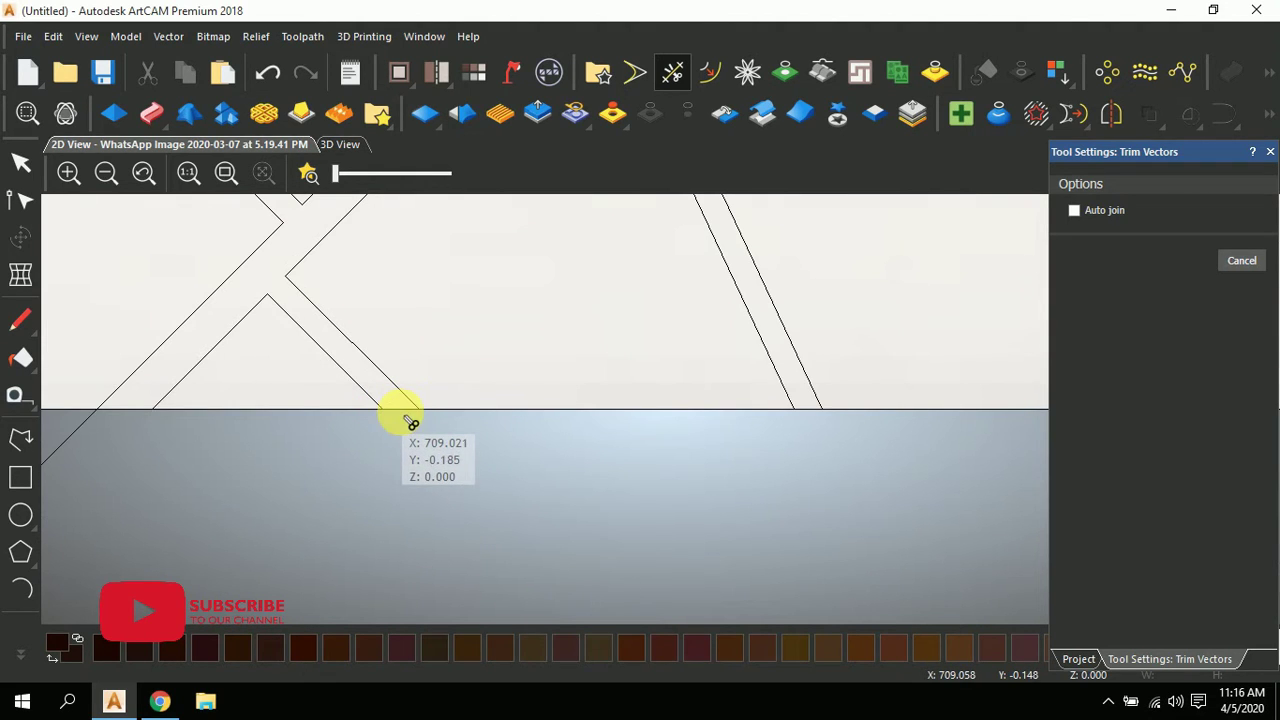
- Trim the diamond edge and the slanted and vertical ribs below the bottom edge, from about X 696 to 649 mm
scroll(230, 412, "down", 1)
scroll(514, 429, "down", 1)
scroll(517, 425, "up", 3)
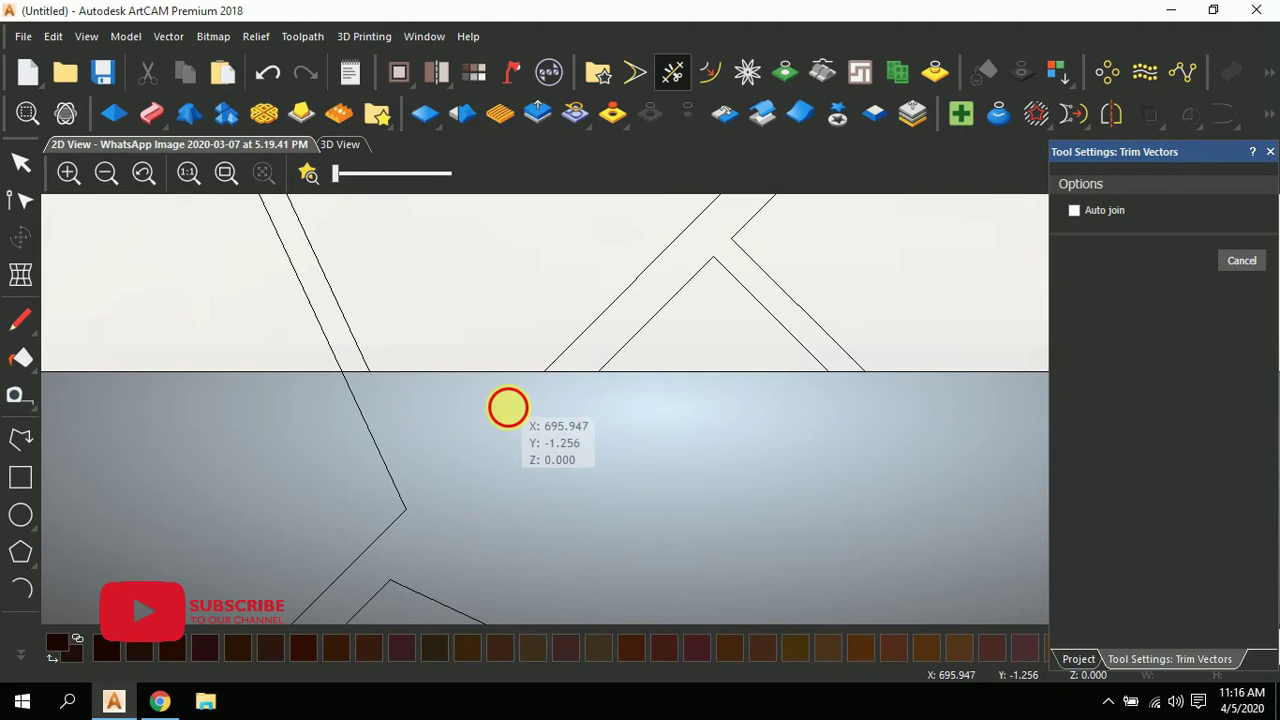
left_click(359, 376)
scroll(374, 423, "down", 1)
scroll(508, 391, "up", 1)
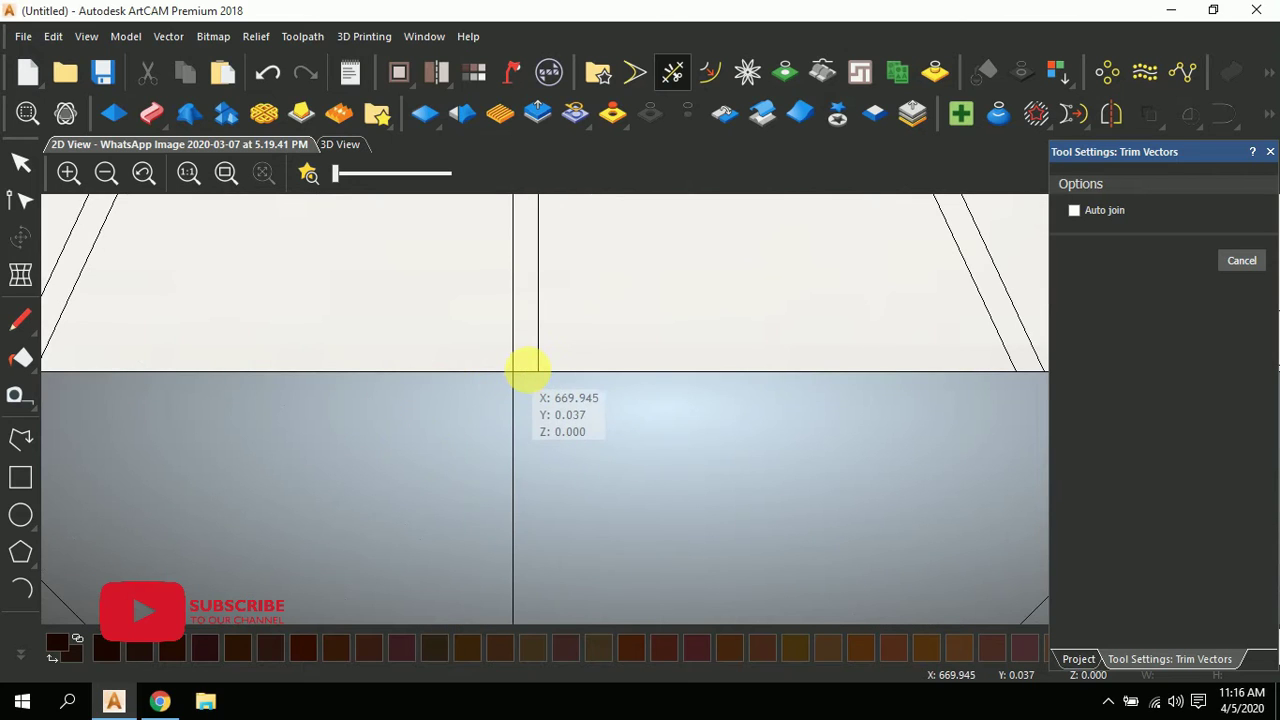
left_click(511, 396)
scroll(400, 415, "down", 1)
scroll(362, 388, "up", 1)
left_click(320, 410)
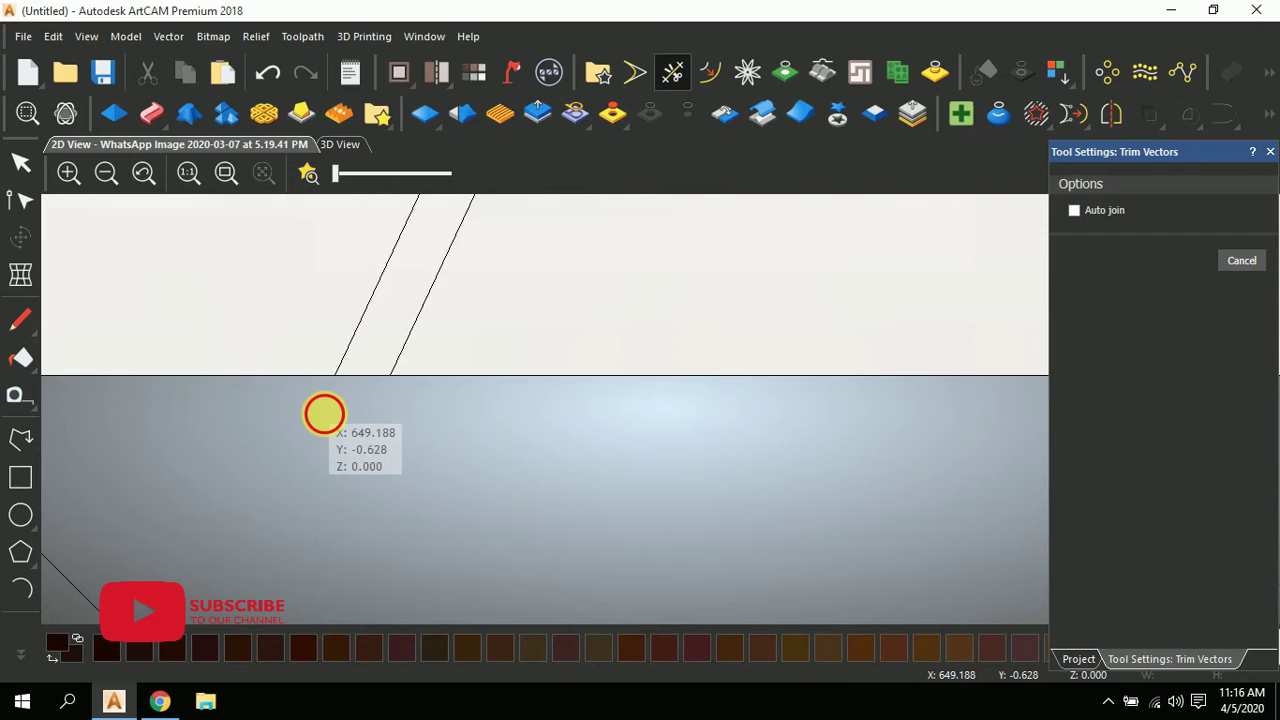
- Trim the diagonal lines extending below the frame's bottom edge between about X 649 and 614 mm
scroll(423, 406, "down", 1)
scroll(540, 400, "up", 1)
left_click(560, 428)
scroll(470, 428, "down", 1)
scroll(400, 416, "up", 1)
left_click(287, 427)
scroll(280, 445, "down", 2)
scroll(415, 410, "up", 1)
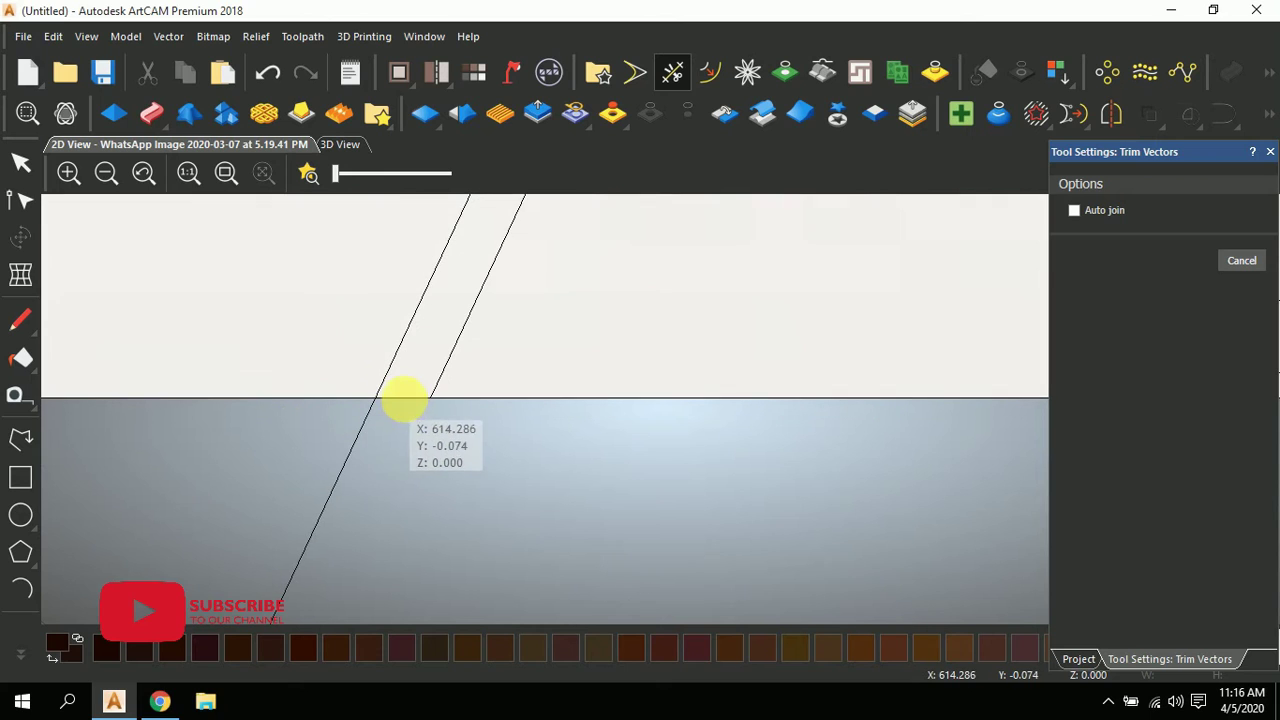
- Trim the two slanted ribs and the vertical rib below the bottom edge, from about X 614 to 586 mm
left_click(366, 421)
scroll(410, 423, "down", 1)
scroll(450, 408, "up", 1)
left_click(414, 445)
scroll(418, 453, "down", 2)
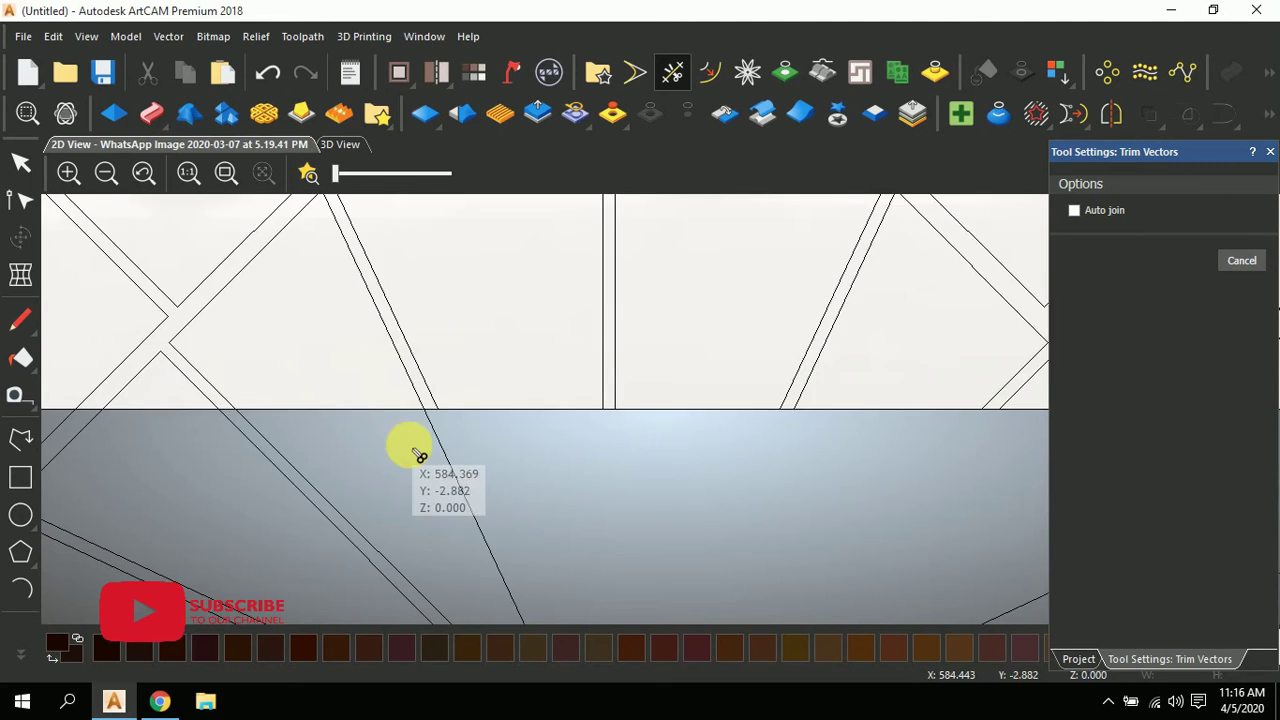
scroll(418, 453, "up", 1)
left_click(423, 411)
left_click(398, 443)
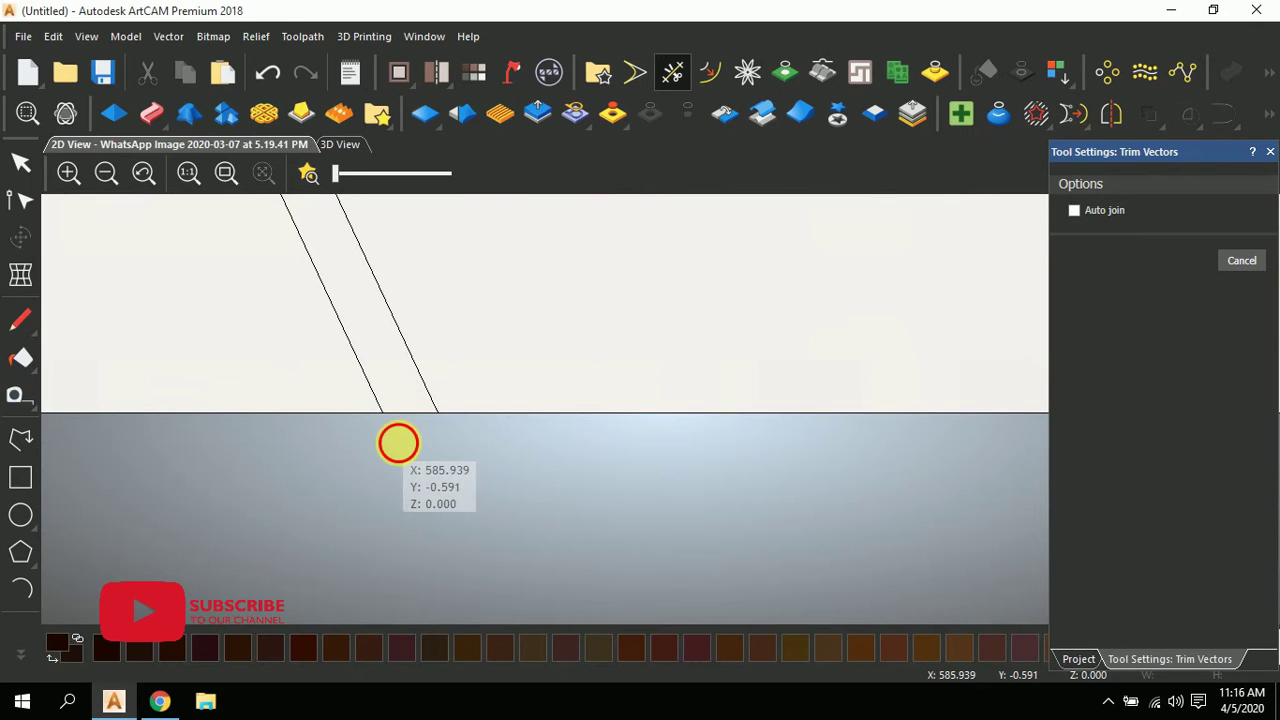
- Trim the diagonal rib and the adjoining diamond edge below the frame's bottom edge, from about X 570 to 557 mm
scroll(410, 446, "down", 1)
scroll(410, 425, "up", 1)
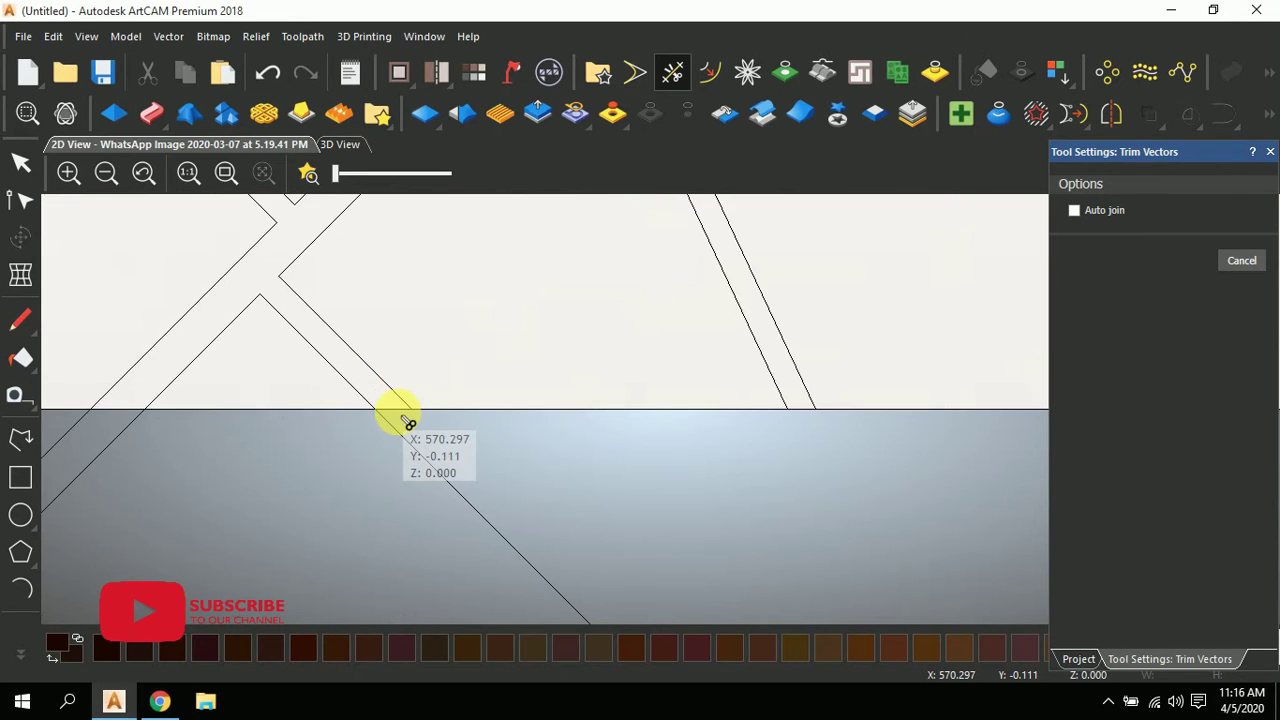
left_click(400, 432)
scroll(420, 430, "down", 1)
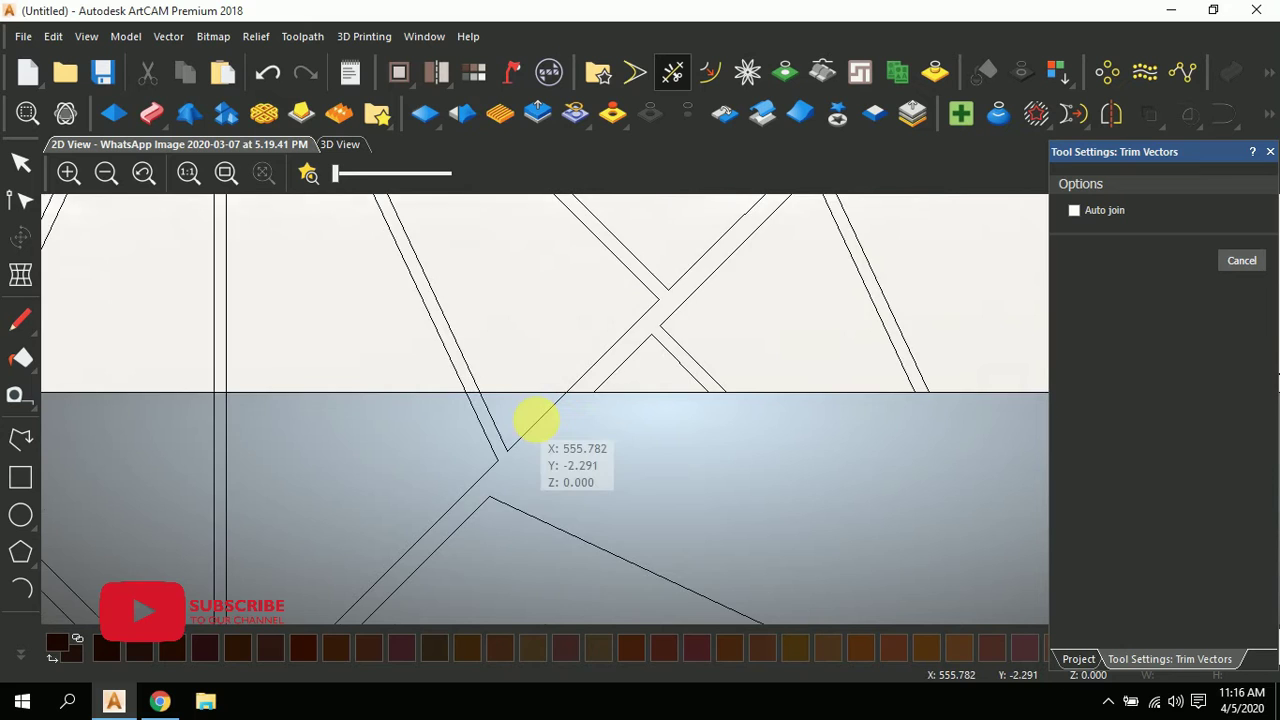
scroll(550, 415, "up", 1)
scroll(590, 392, "up", 1)
left_click(627, 375)
left_click(520, 428)
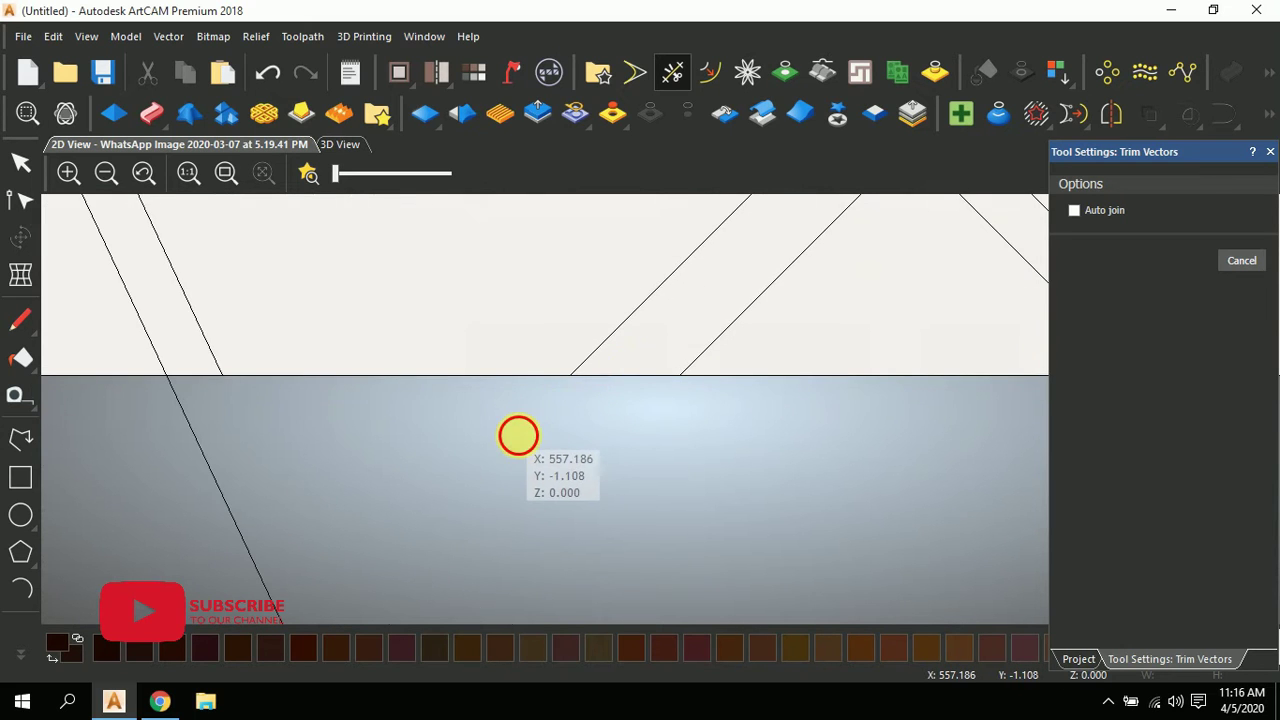
- Trim the two slanted ribs and the vertical rib below the frame's bottom edge, from about X 557 to 511 mm
scroll(389, 438, "up", 2)
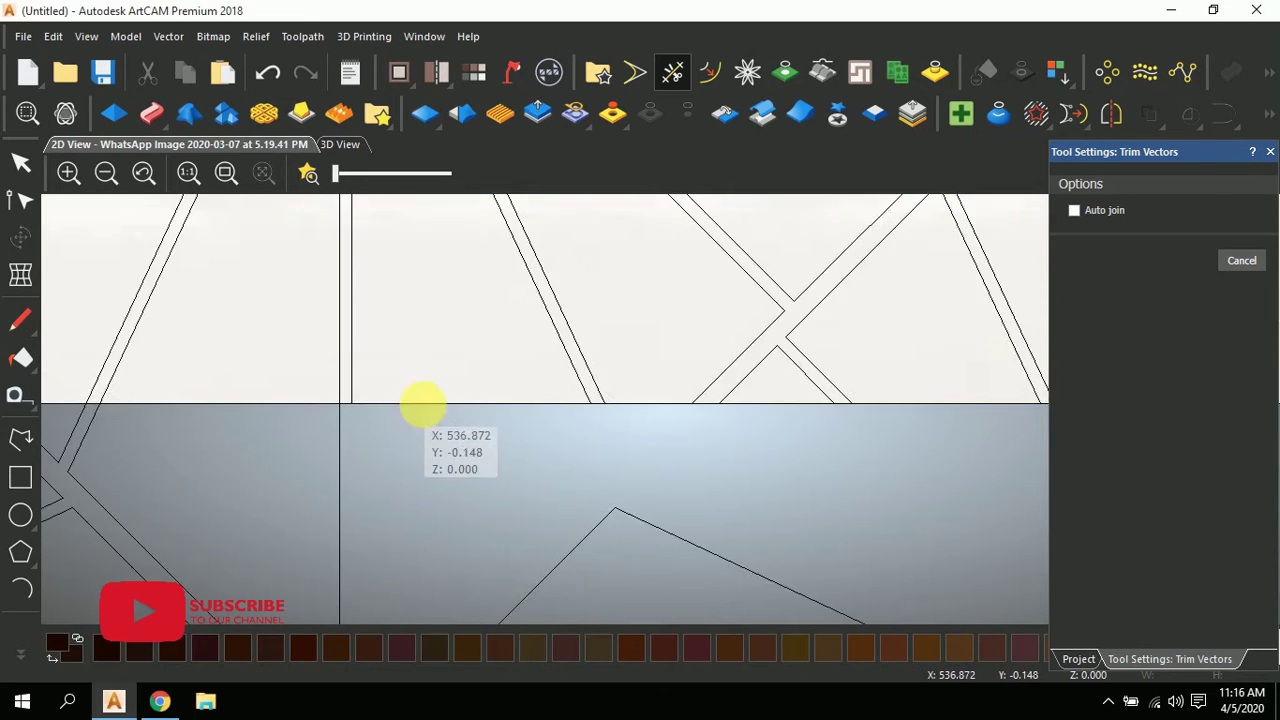
left_click(313, 401)
scroll(323, 414, "down", 3)
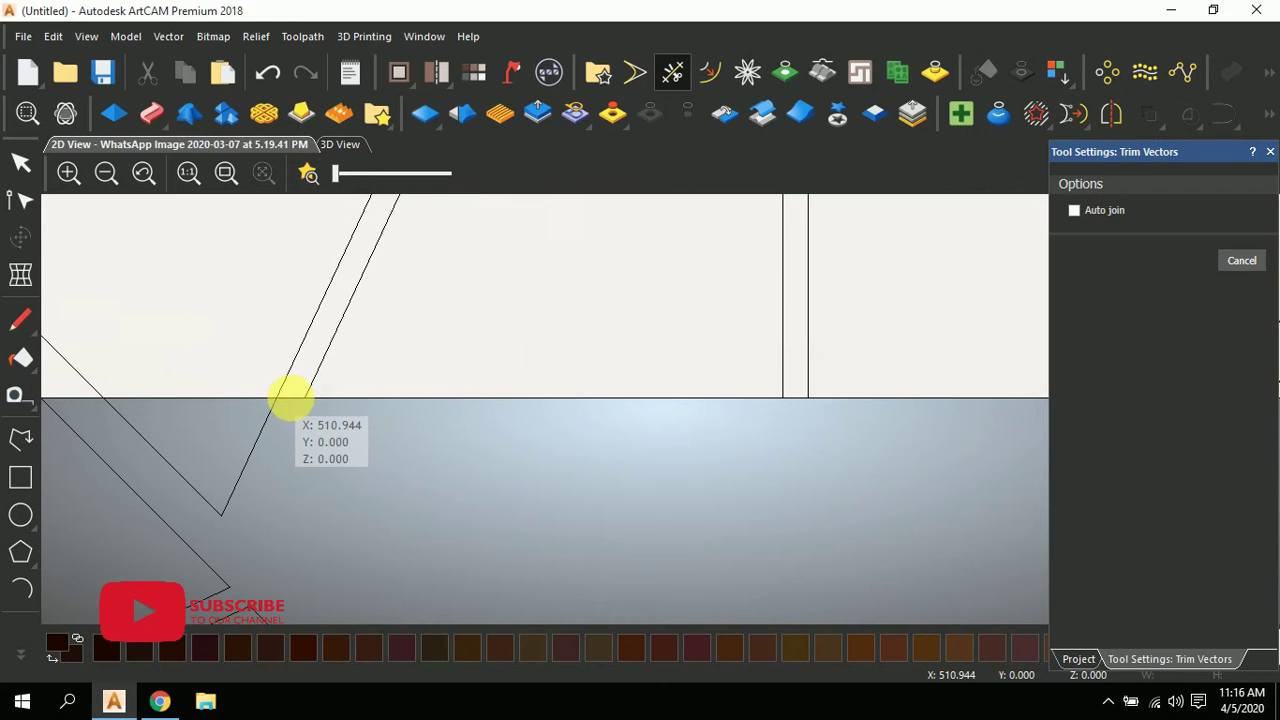
left_click(263, 443)
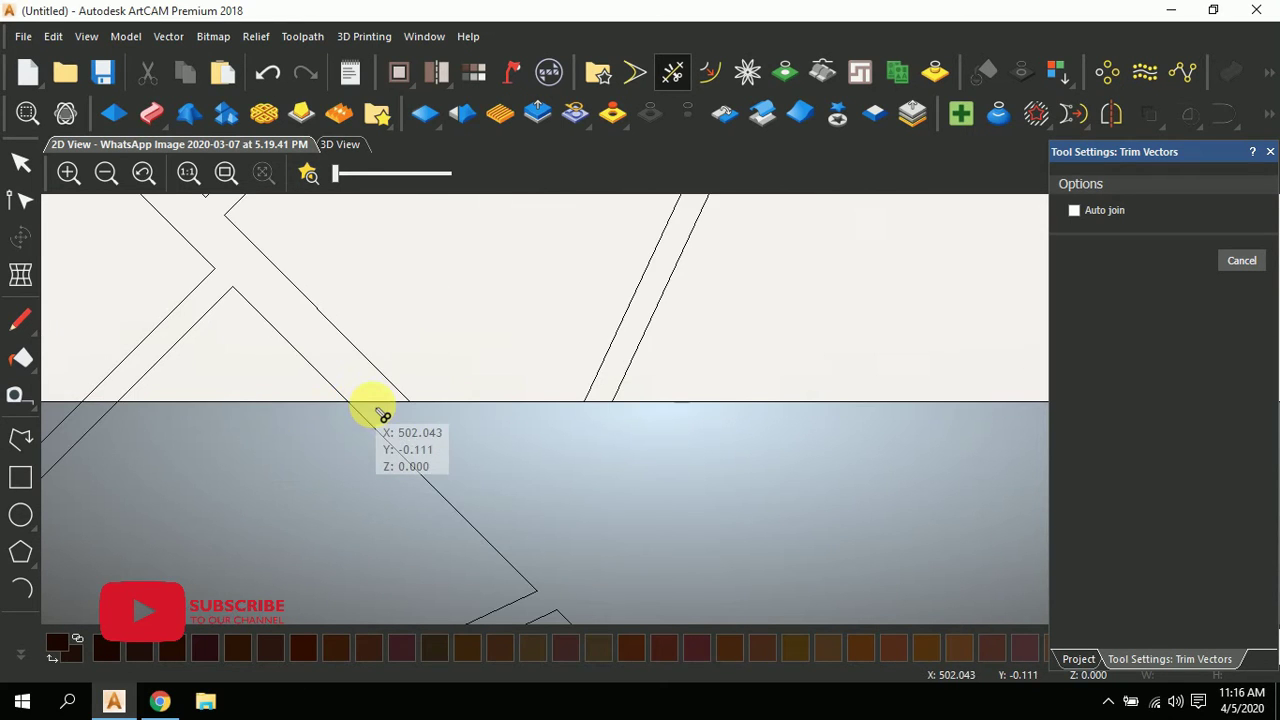
- Trim the two crossing diagonal ribs below the frame's bottom edge, from about X 502 to 493 mm
left_click(375, 424)
scroll(371, 437, "down", 1)
scroll(417, 417, "up", 1)
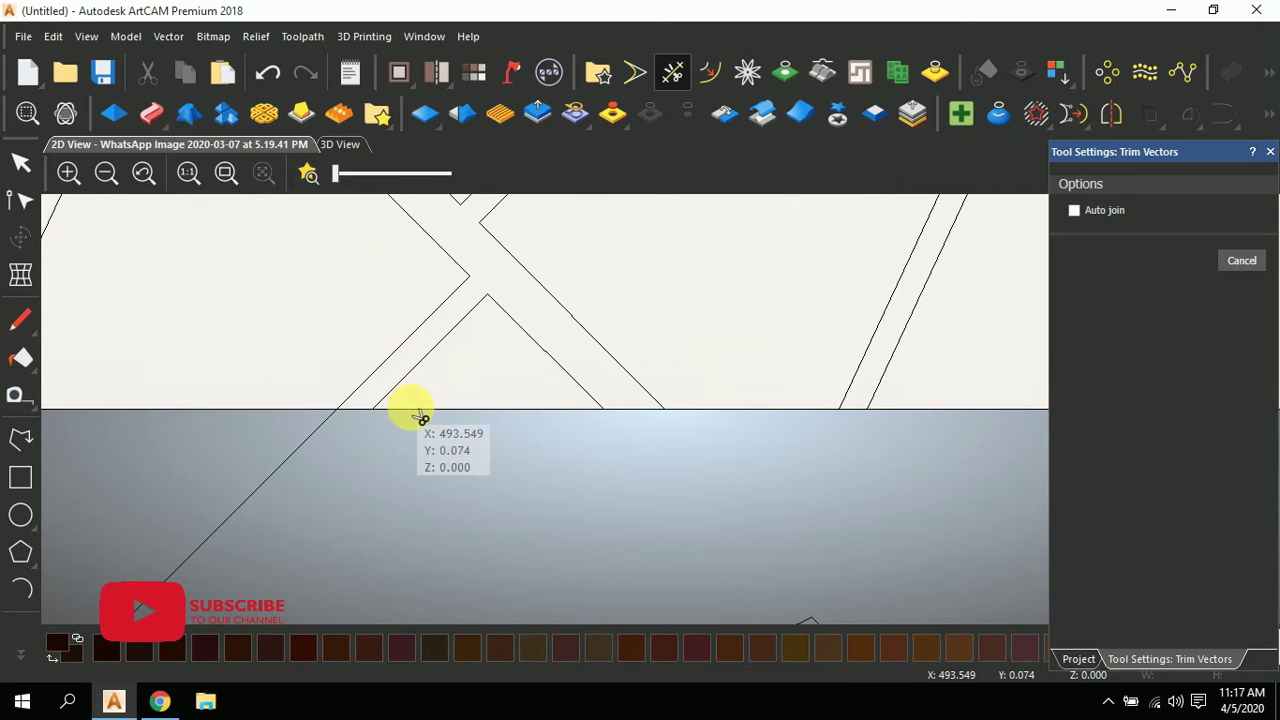
left_click(370, 419)
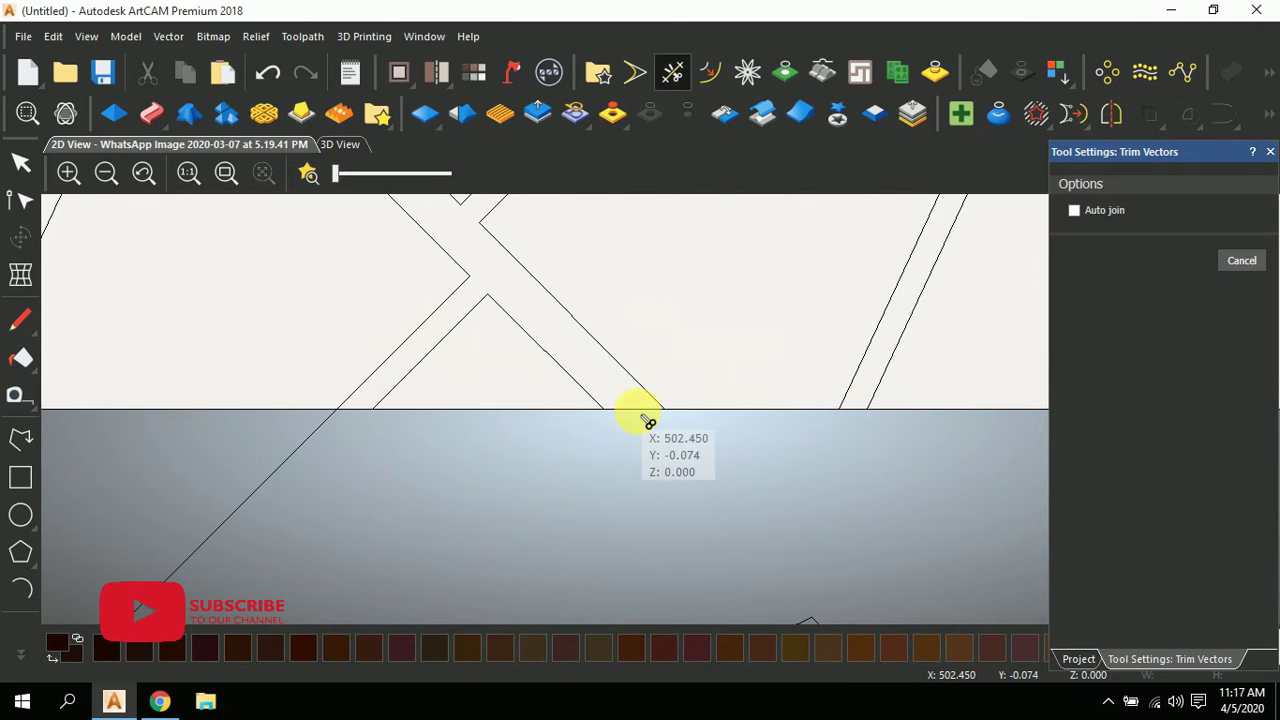
- Trim the two slanted ribs and the vertical rib between them below the bottom edge, from about X 476 to 447 mm
scroll(320, 425, "down", 1)
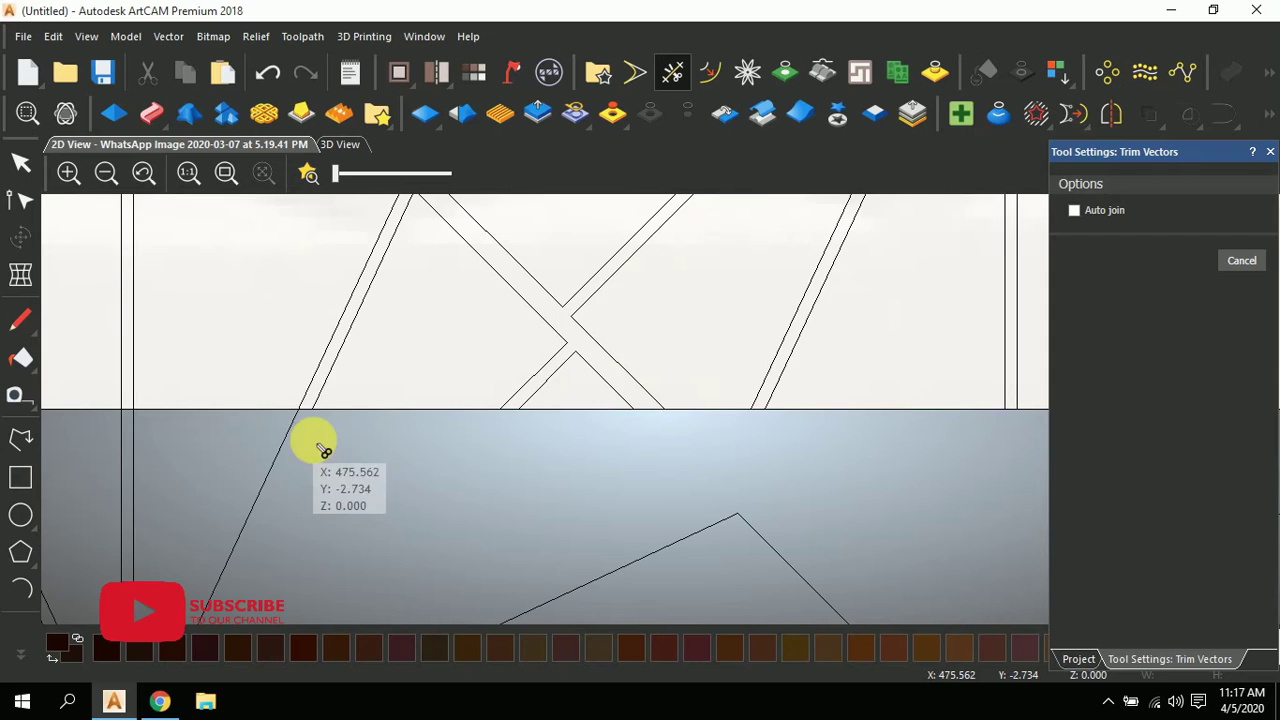
scroll(330, 420, "up", 1)
left_click(296, 432)
scroll(372, 425, "down", 2)
scroll(486, 420, "up", 3)
left_click(472, 414)
scroll(423, 423, "down", 2)
scroll(380, 409, "up", 2)
left_click(395, 402)
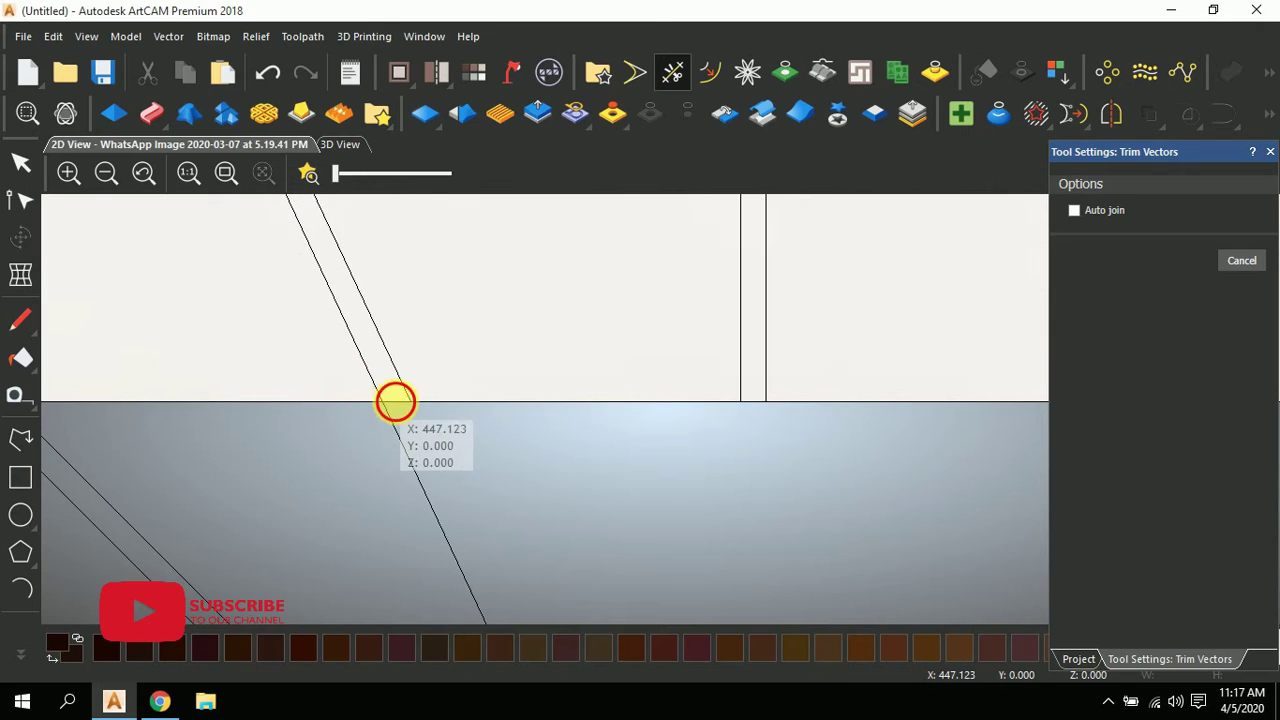
- Trim the diagonal rib and the adjoining diamond edge below the bottom edge, from about X 431 to 417 mm
scroll(394, 425, "down", 2)
scroll(360, 415, "up", 3)
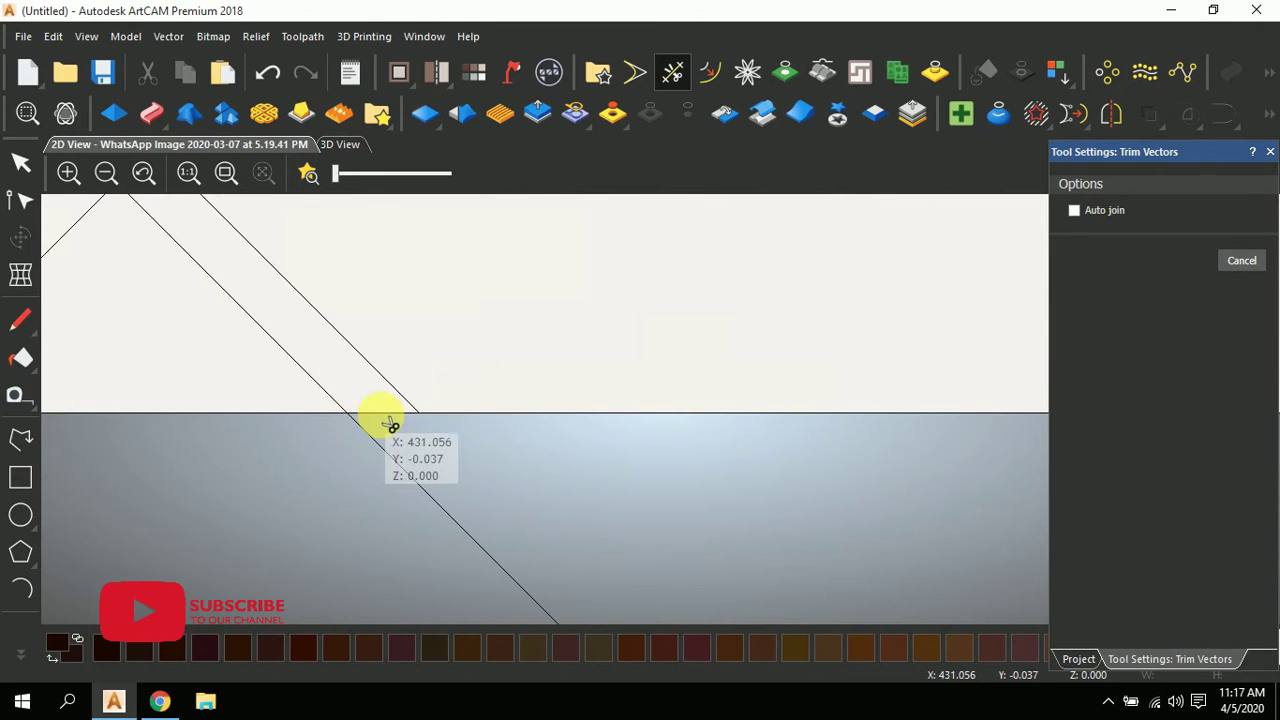
scroll(404, 440, "down", 2)
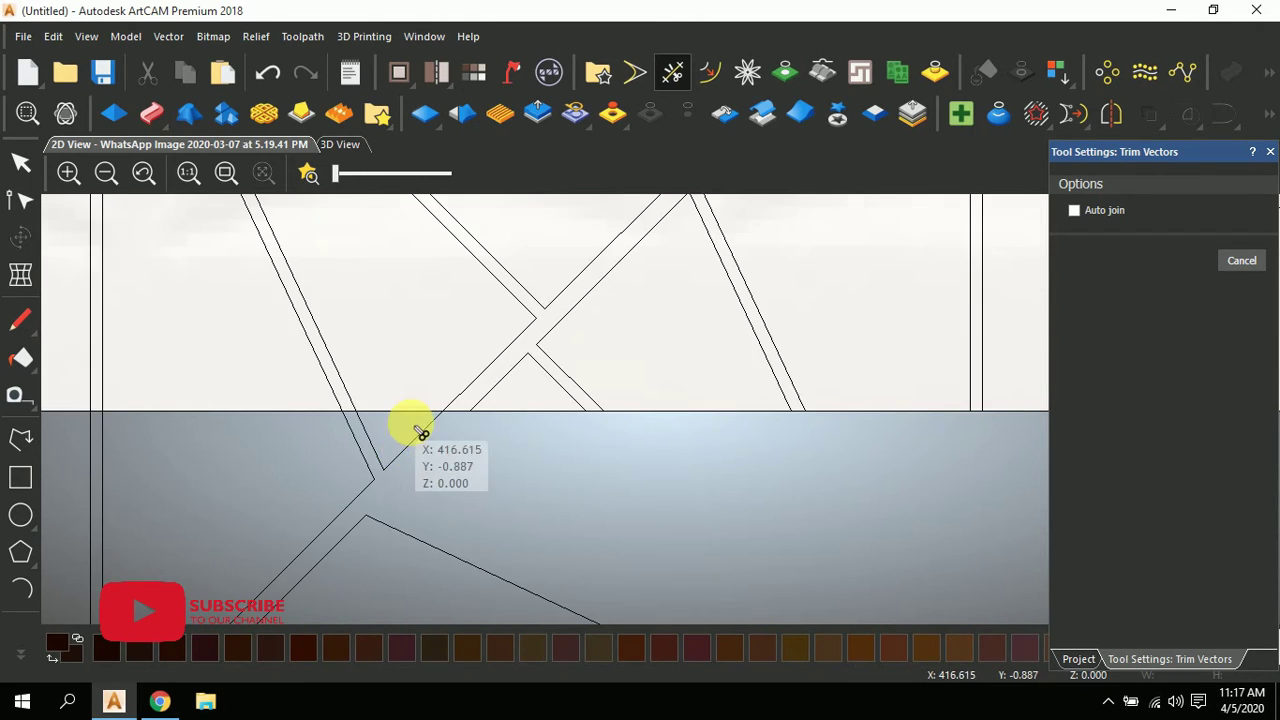
scroll(528, 408, "up", 2)
scroll(424, 449, "up", 1)
scroll(500, 452, "up", 2)
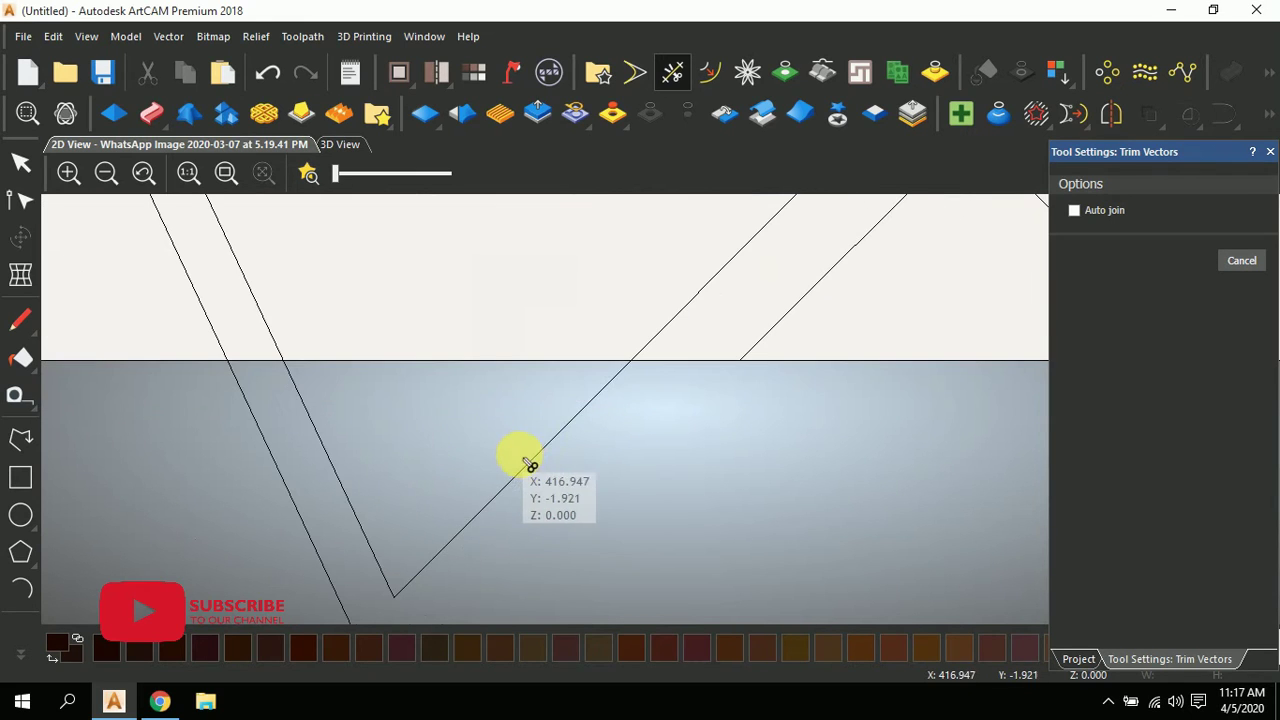
left_click(515, 466)
- Trim the slanted and vertical ribs extending below the frame's bottom edge, from about X 412 to 372 mm
left_click(251, 400)
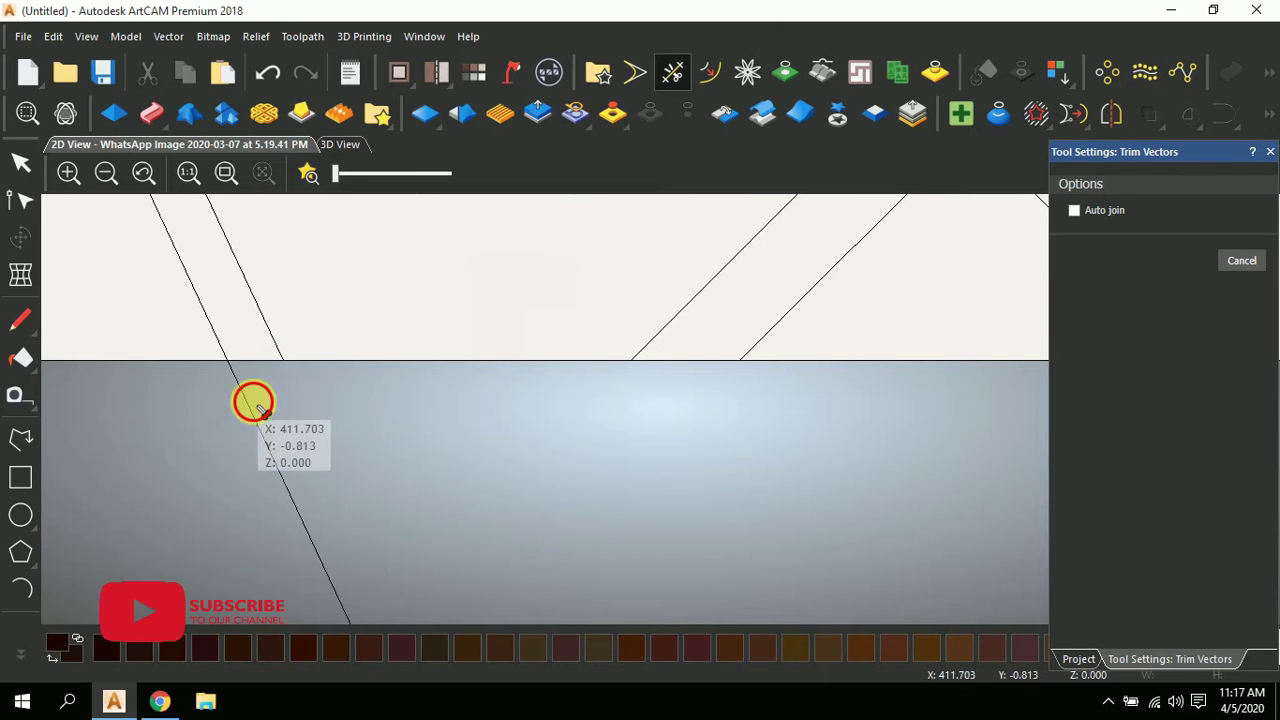
scroll(266, 409, "up", 1)
middle_click_drag(266, 409, 520, 400)
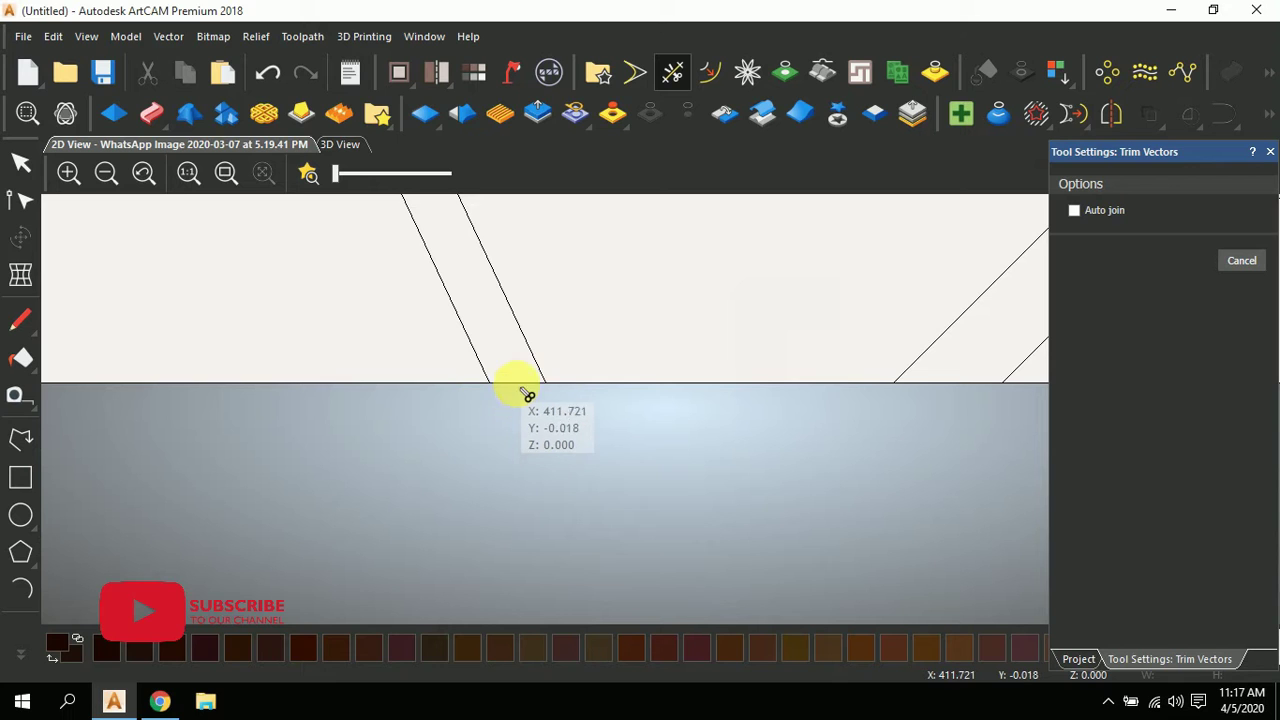
scroll(380, 415, "down", 2)
scroll(380, 400, "up", 2)
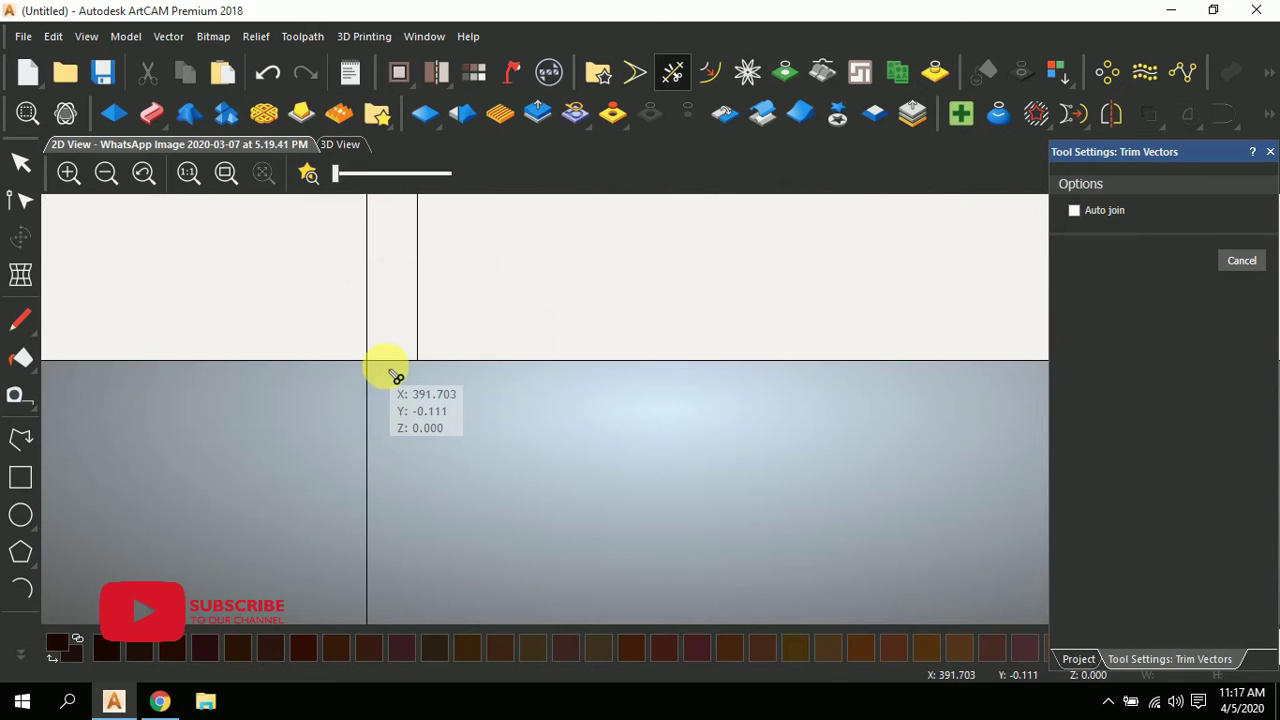
scroll(378, 418, "down", 2)
scroll(371, 414, "up", 1)
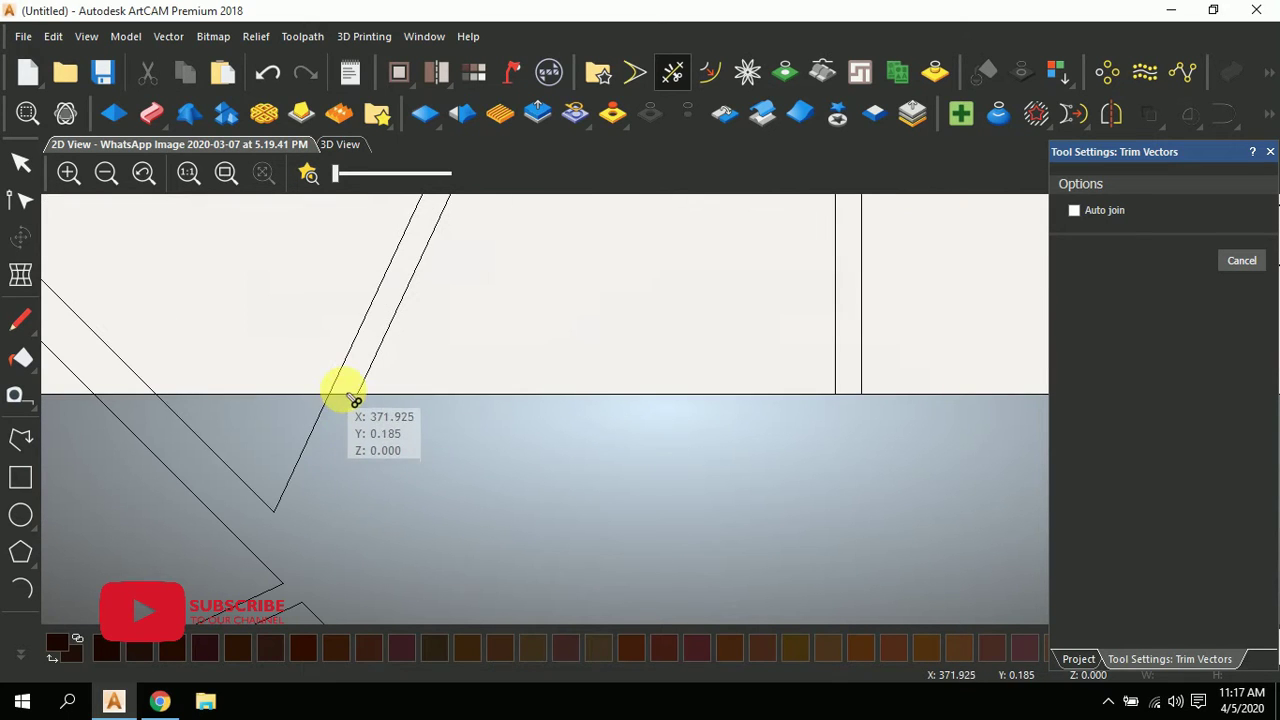
- Trim the two crossing diagonal ribs below the frame's bottom edge, from about X 363 to 352 mm
scroll(340, 418, "down", 1)
scroll(400, 412, "up", 1)
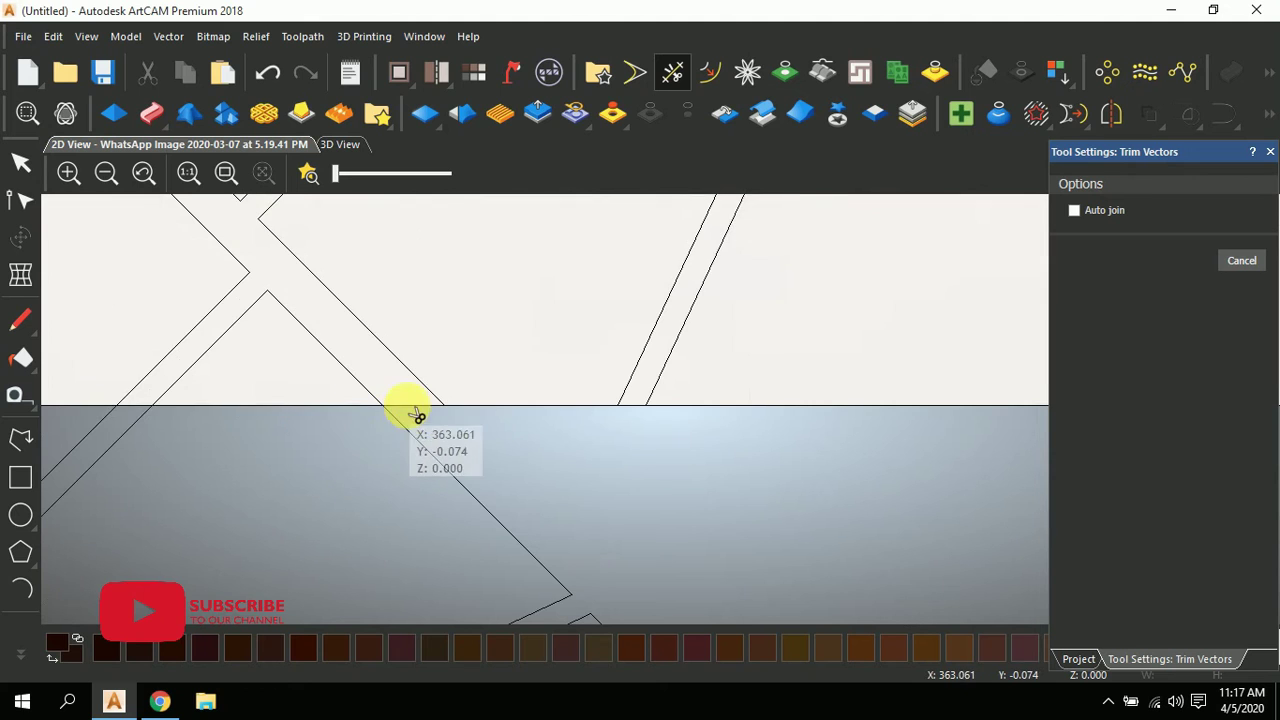
scroll(345, 421, "up", 1)
middle_click_drag(349, 420, 548, 428)
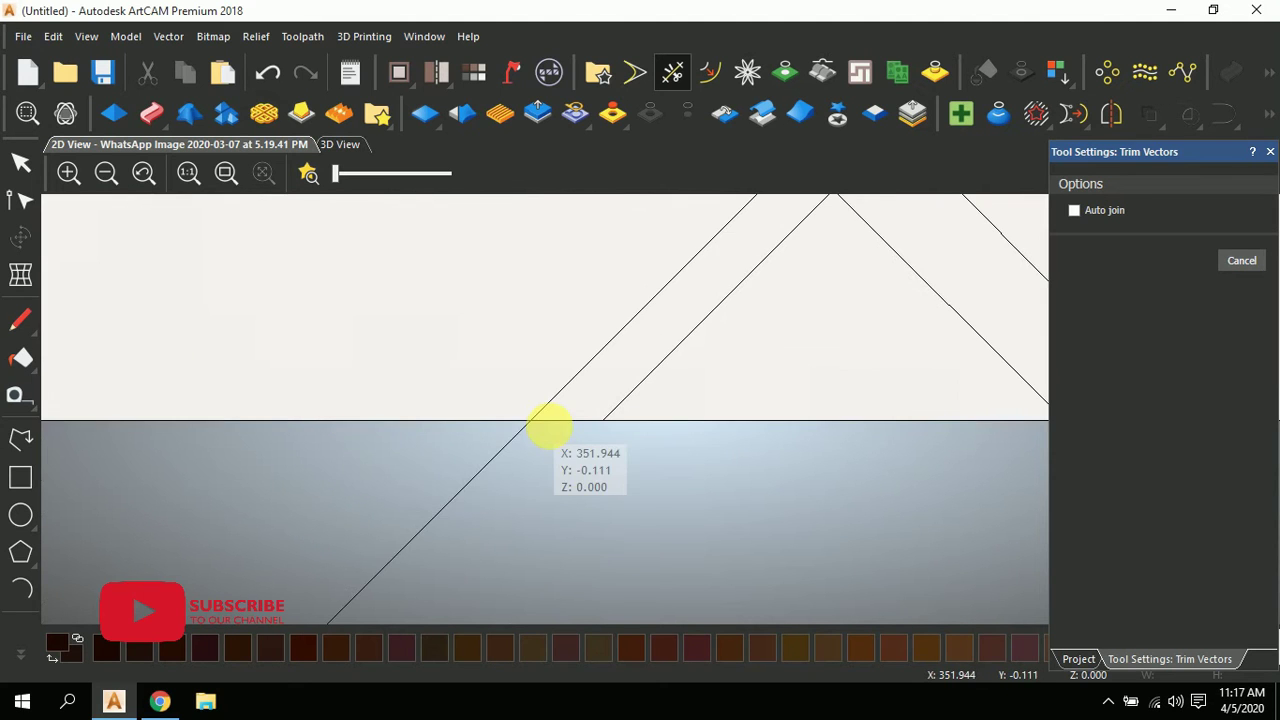
left_click(500, 446)
- Trim the two slanted ribs and the vertical rib below the bottom edge, from about X 336 to 308 mm
scroll(434, 423, "down", 1)
scroll(429, 414, "up", 1)
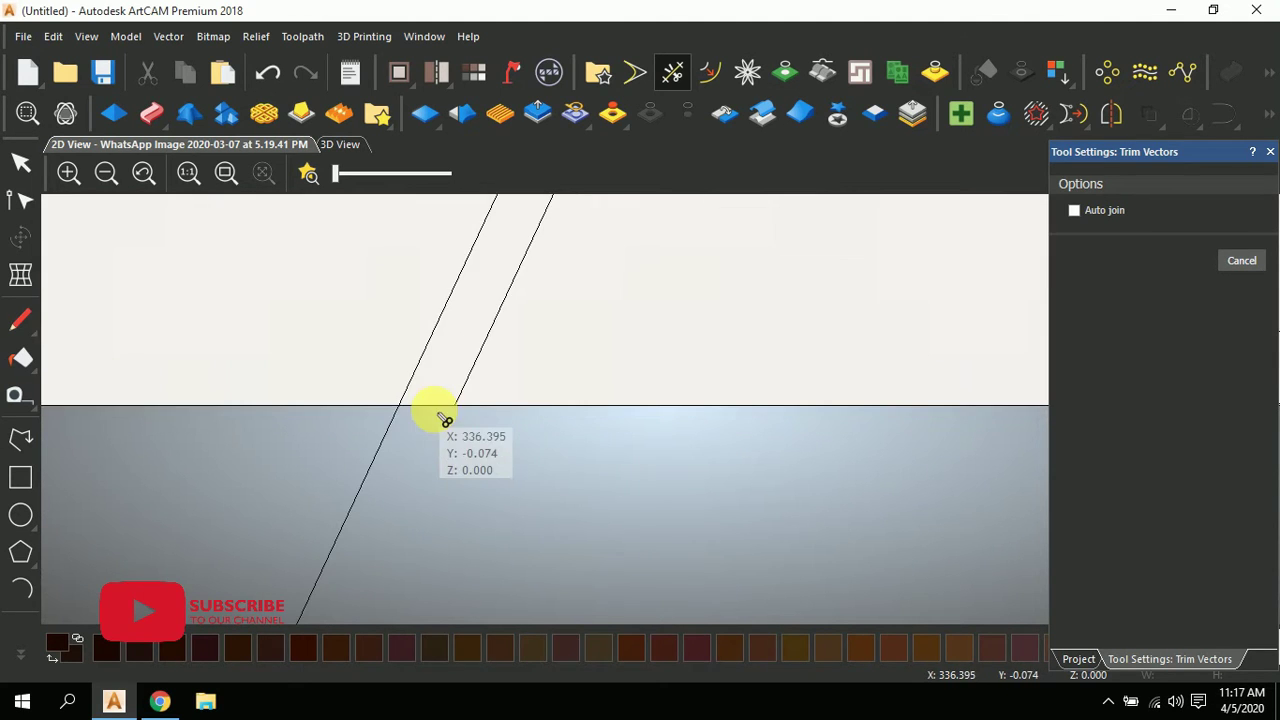
left_click(372, 450)
scroll(414, 420, "down", 1)
scroll(446, 414, "up", 1)
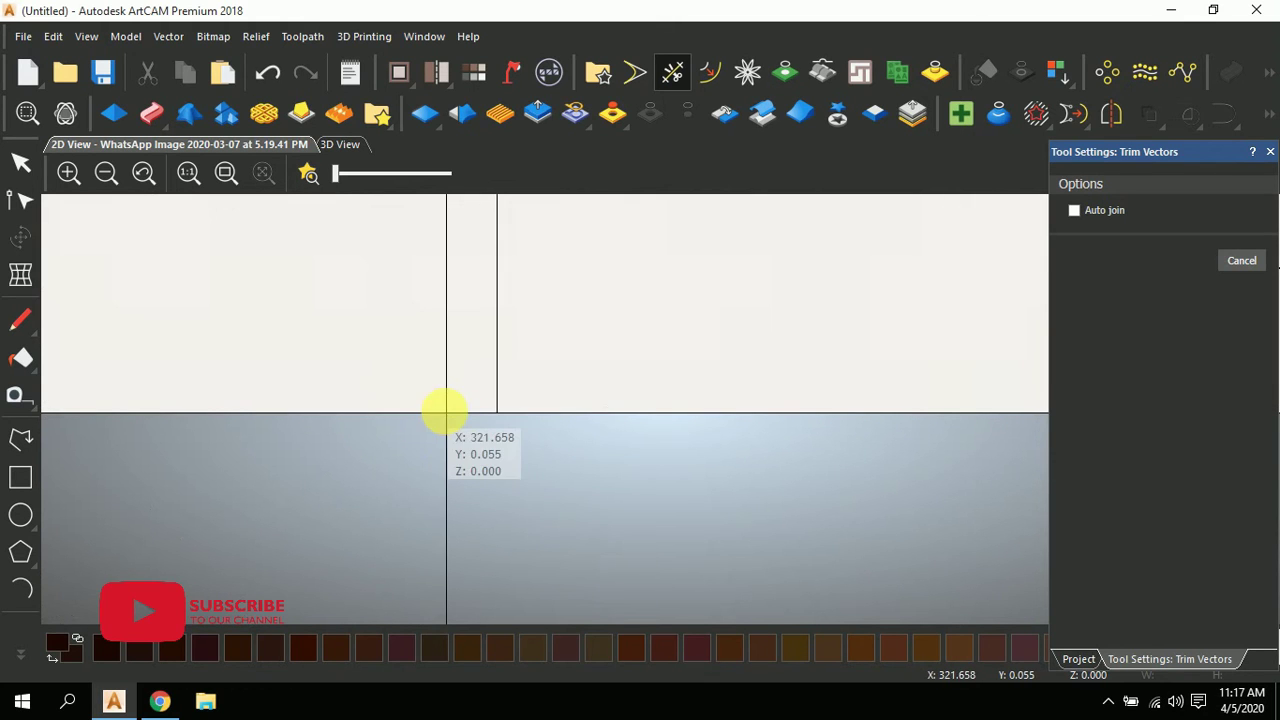
left_click(447, 439)
scroll(440, 415, "down", 1)
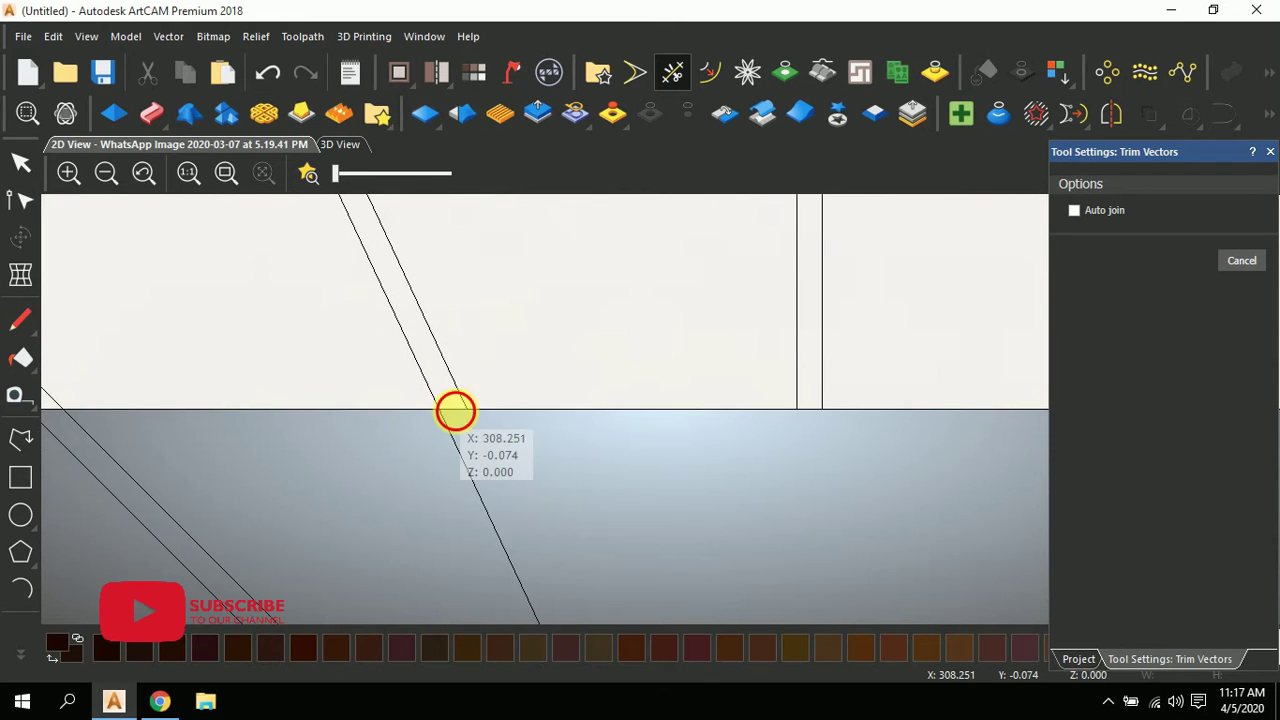
left_click(449, 428)
- Trim the diagonal ribs extending below the frame's bottom edge between about X 292 and 282 mm
scroll(428, 432, "down", 1)
scroll(500, 414, "up", 1)
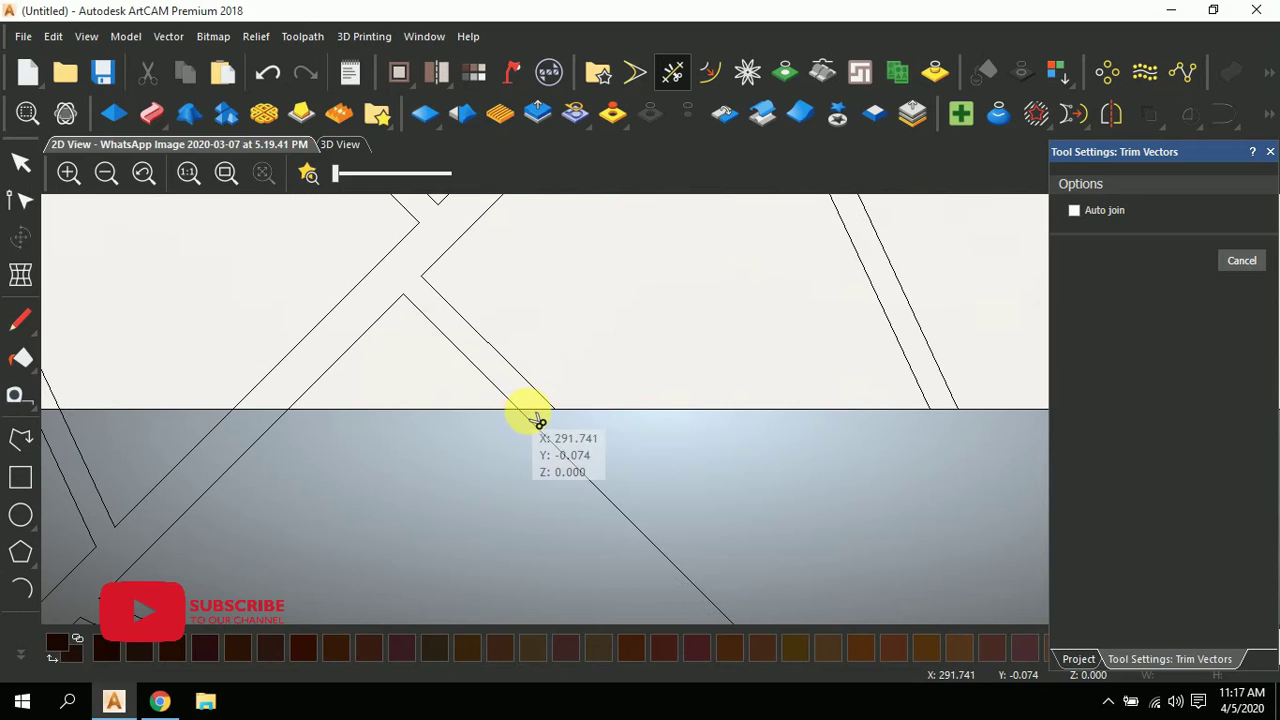
left_click(540, 418)
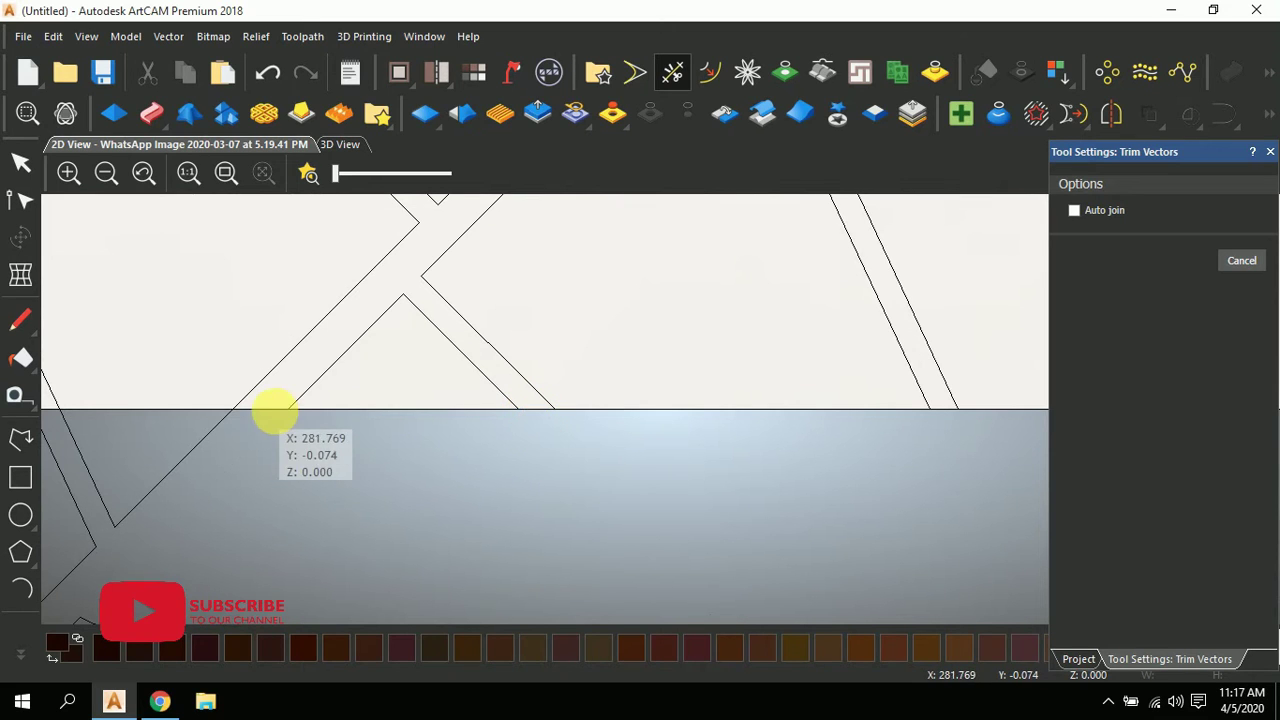
left_click(213, 427)
- Trim the two slanted ribs and the vertical rib below the bottom edge, from about X 273 to 233 mm
scroll(220, 443, "down", 1)
scroll(380, 420, "up", 1)
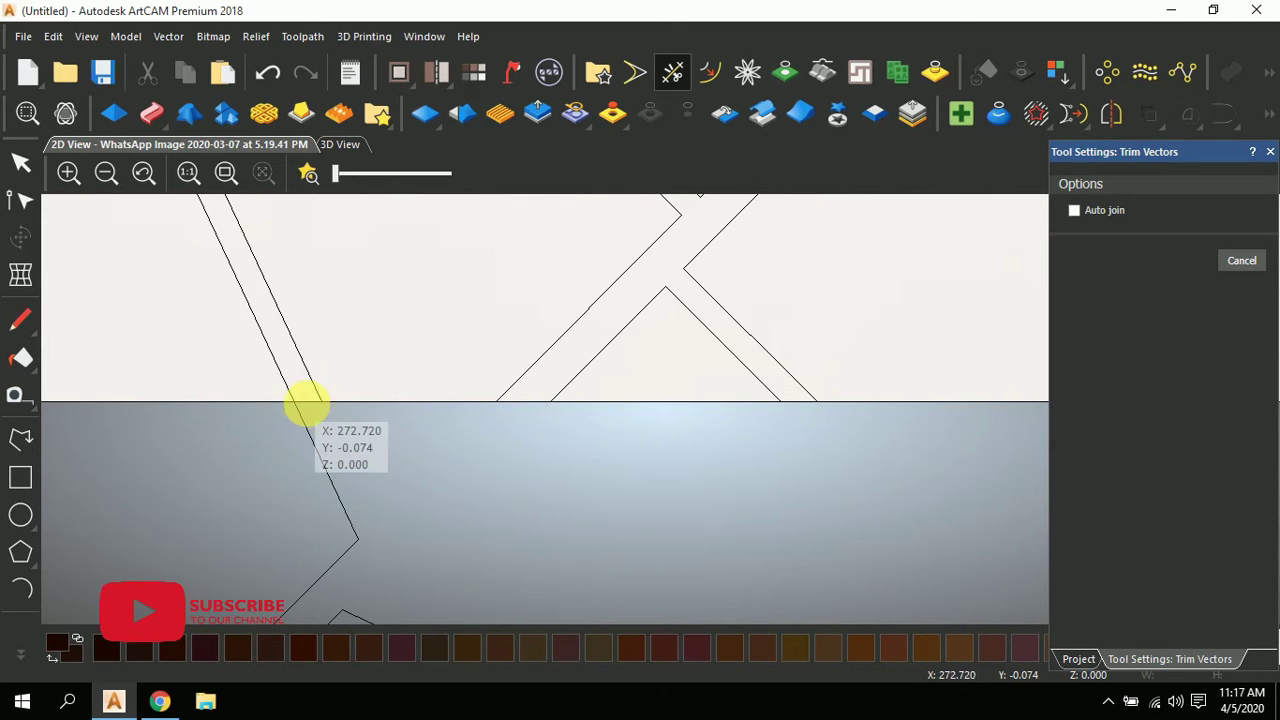
left_click(311, 424)
scroll(309, 428, "down", 1)
scroll(457, 423, "up", 1)
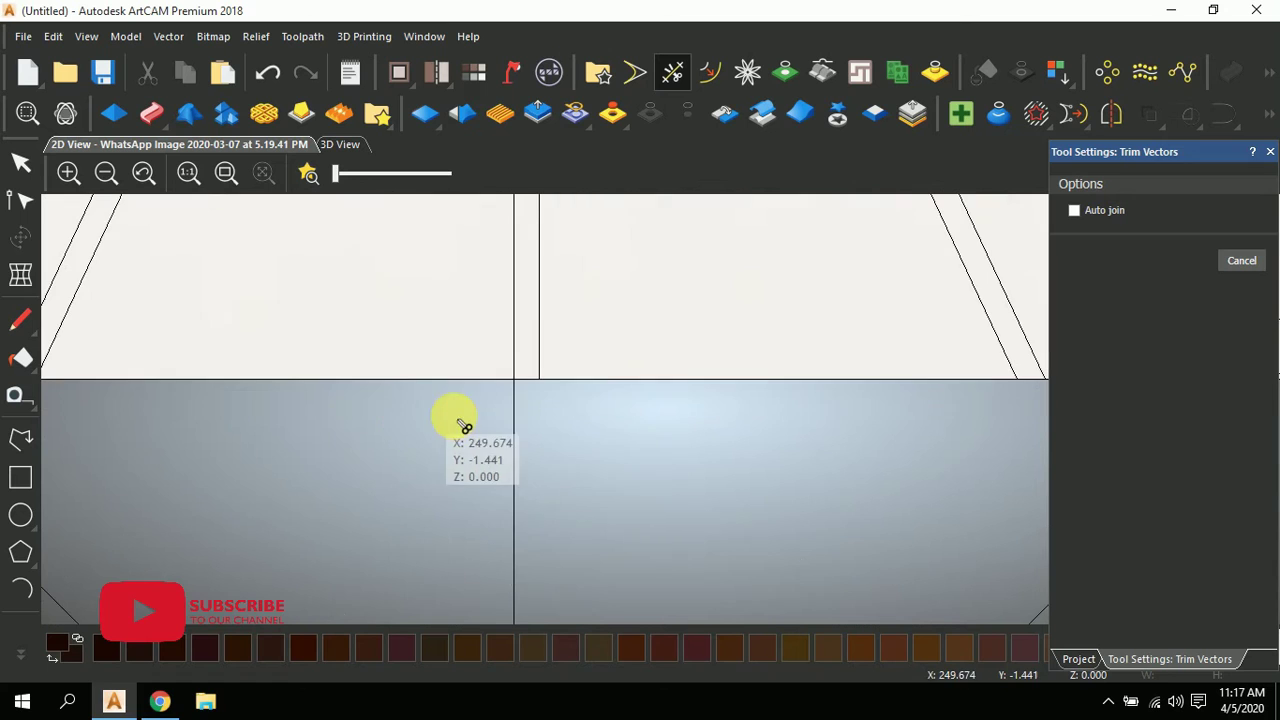
left_click(511, 403)
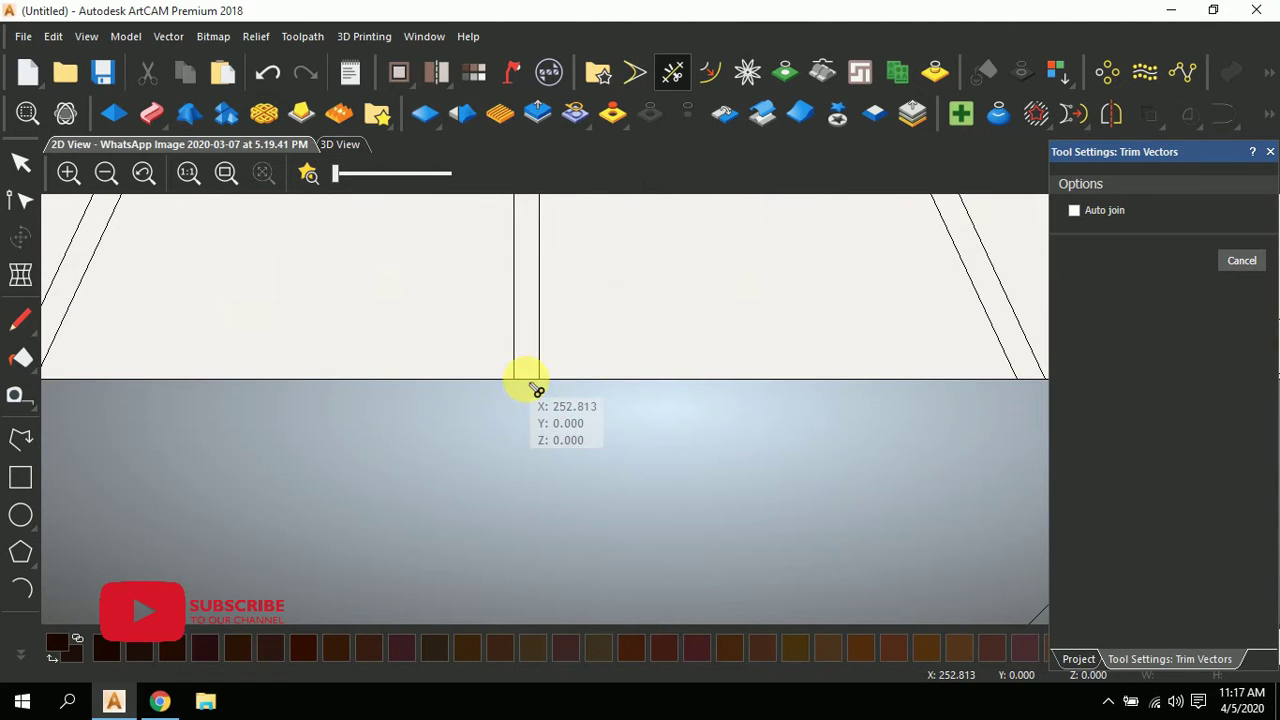
scroll(300, 411, "down", 1)
scroll(570, 418, "up", 1)
scroll(640, 417, "up", 2)
left_click(587, 364)
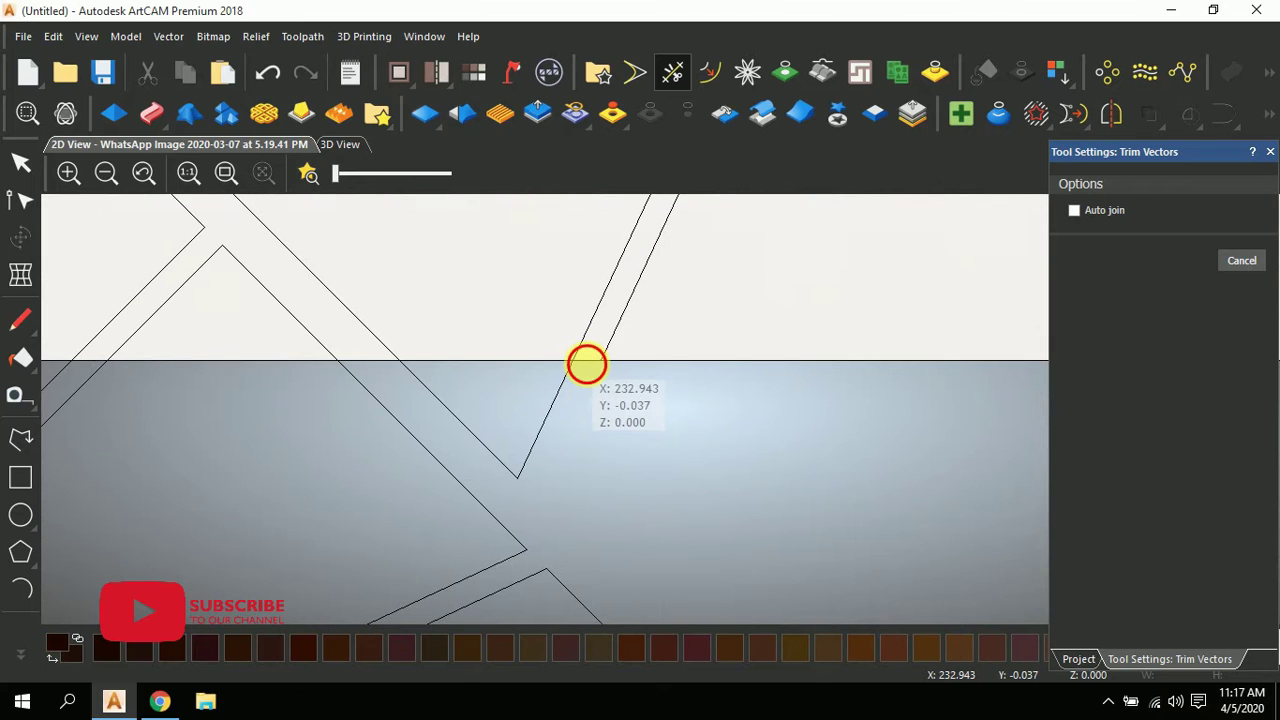
- Trim the two crossing diagonal ribs below the frame's bottom edge, from about X 225 to 213 mm
left_click(376, 362)
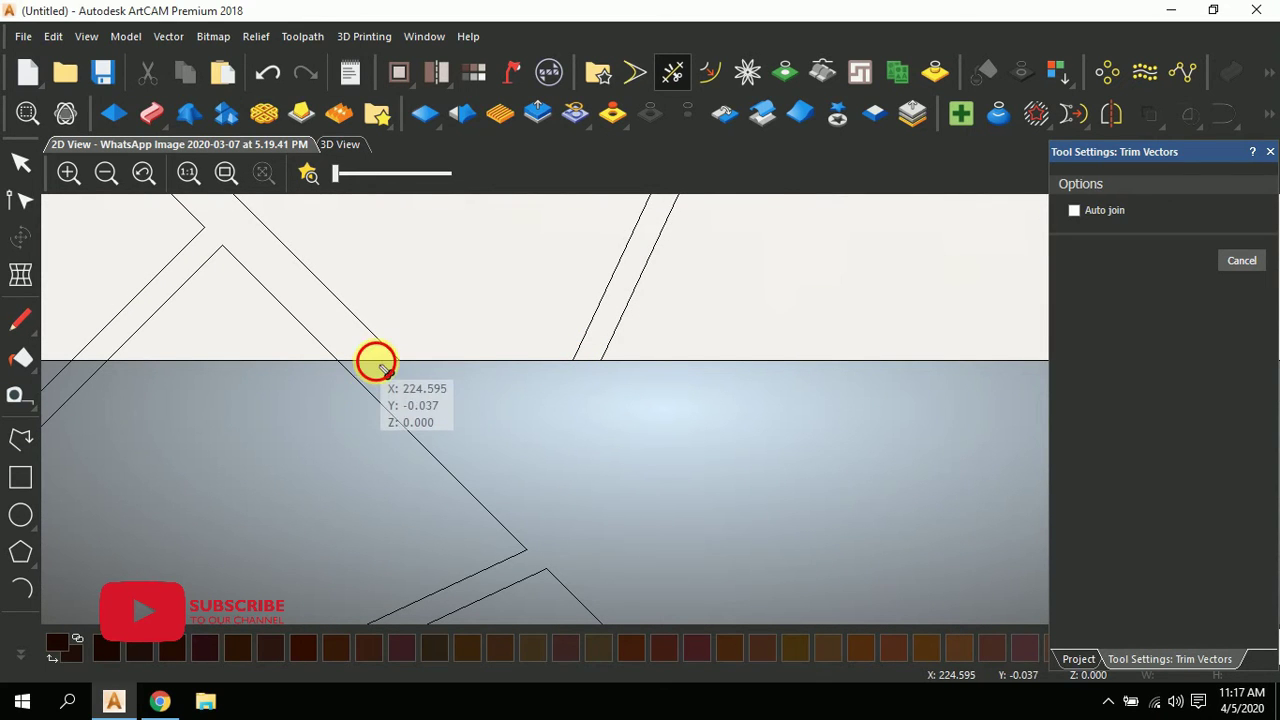
scroll(449, 377, "down", 1)
scroll(553, 398, "up", 1)
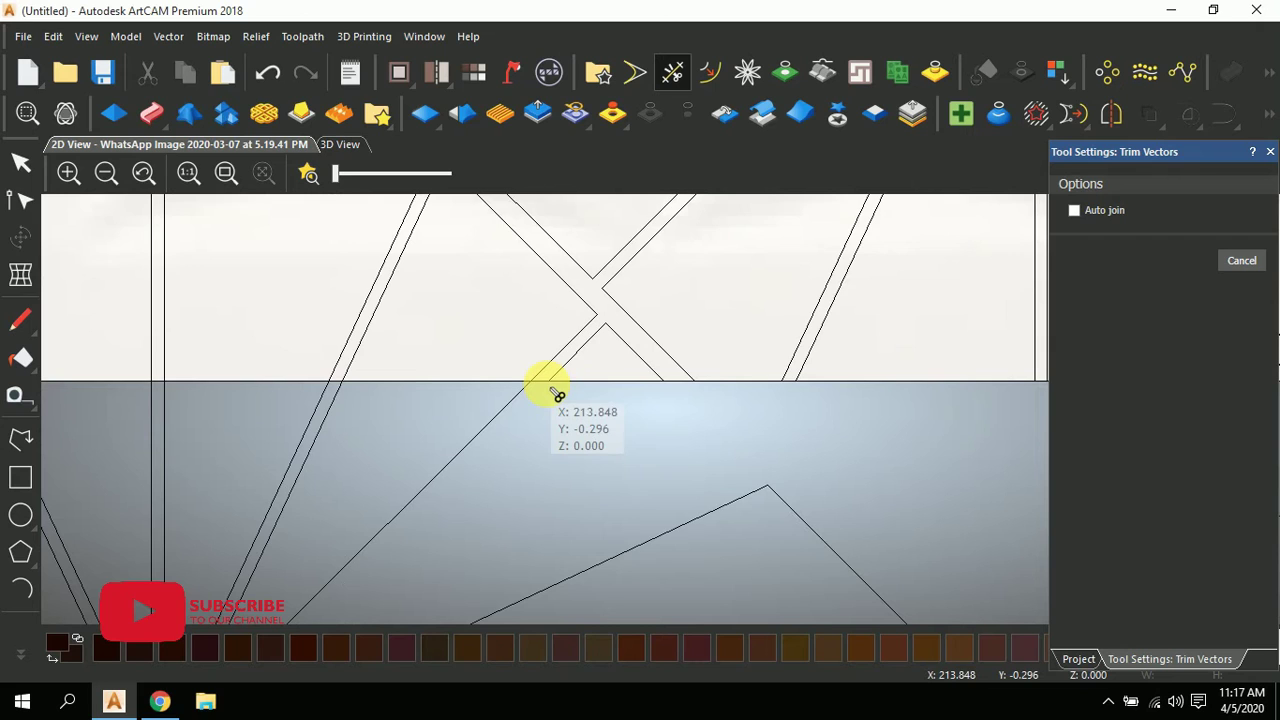
scroll(552, 395, "up", 1)
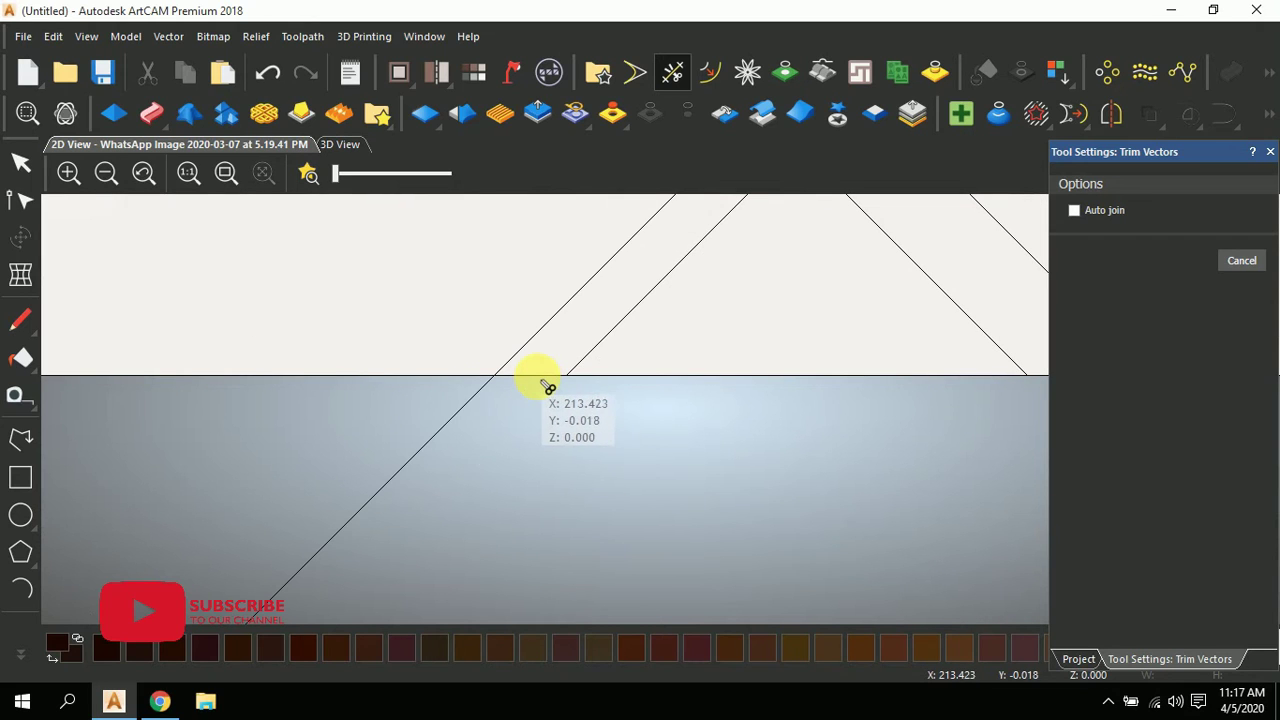
- Trim the two slanted ribs and the vertical rib below the bottom edge, from about X 197 to 169 mm
scroll(460, 415, "down", 1)
scroll(430, 410, "up", 2)
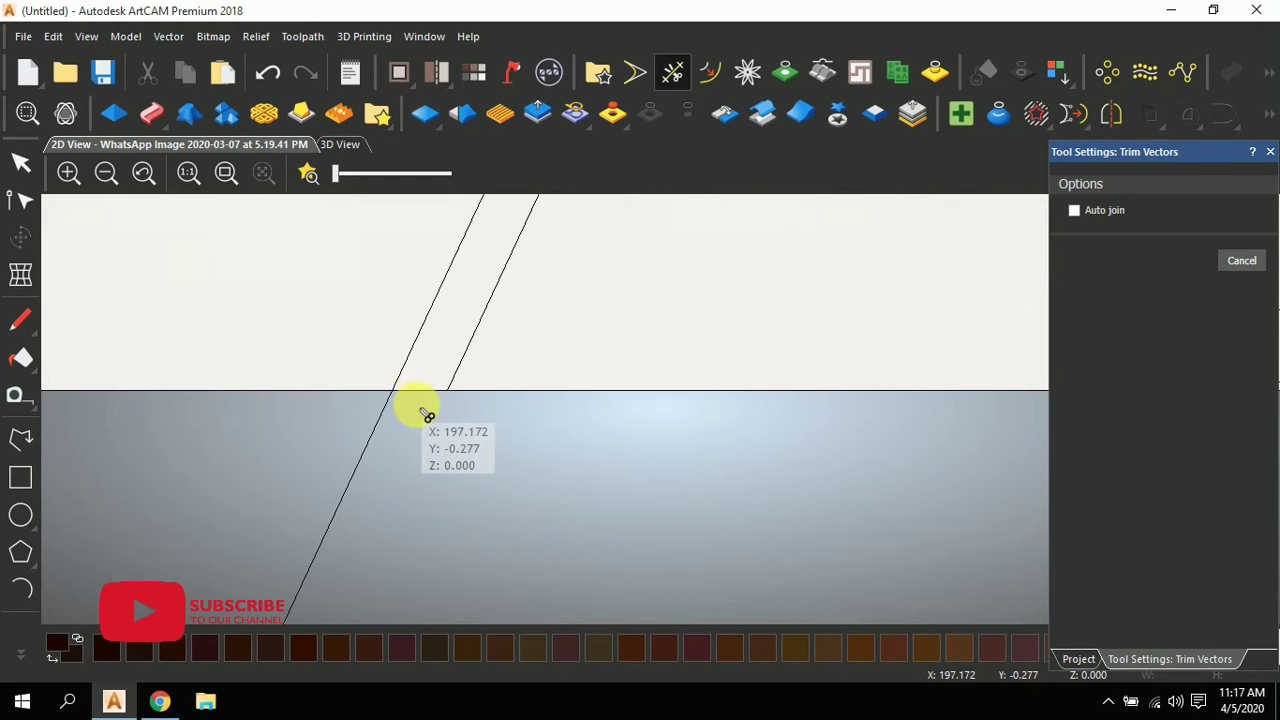
left_click(384, 413)
scroll(430, 416, "down", 1)
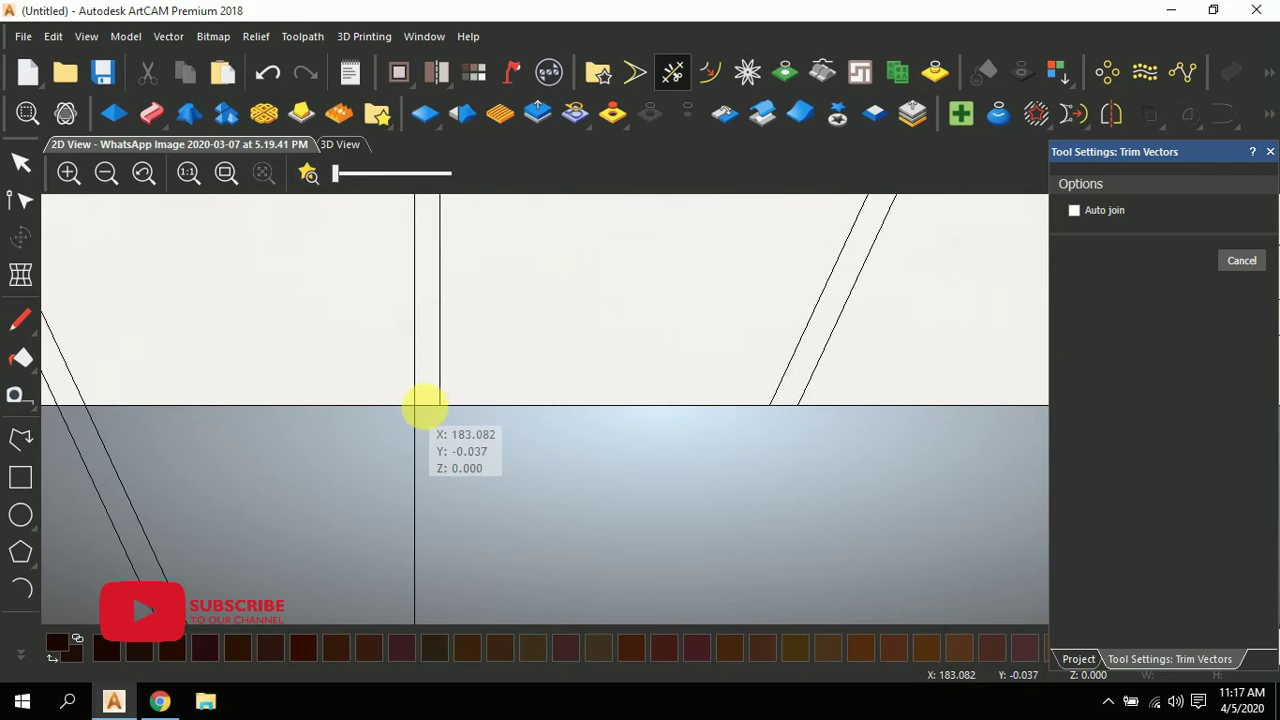
left_click(415, 416)
scroll(357, 428, "down", 1)
scroll(349, 409, "up", 2)
left_click(365, 415)
- Trim the diagonal rib and the adjoining diamond edge below the bottom edge, from about X 153 to 142 mm
scroll(337, 417, "down", 1)
scroll(380, 412, "up", 2)
left_click(370, 448)
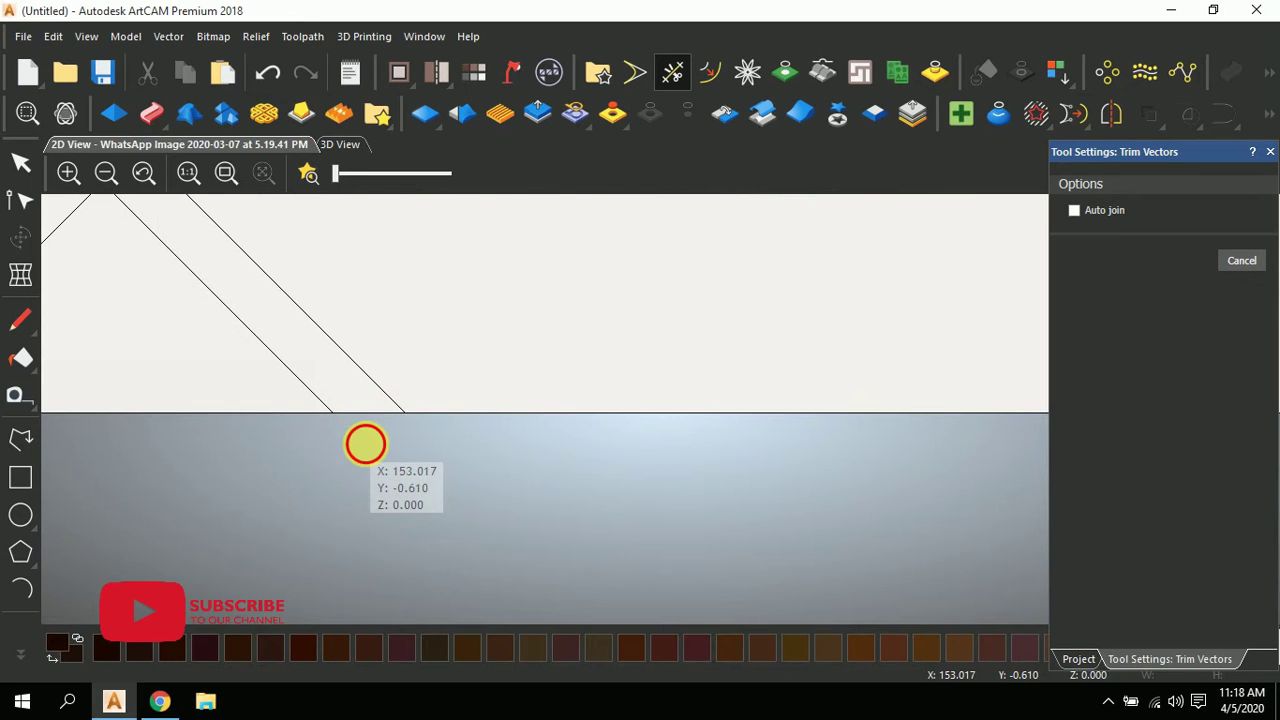
scroll(429, 429, "down", 1)
scroll(483, 412, "up", 1)
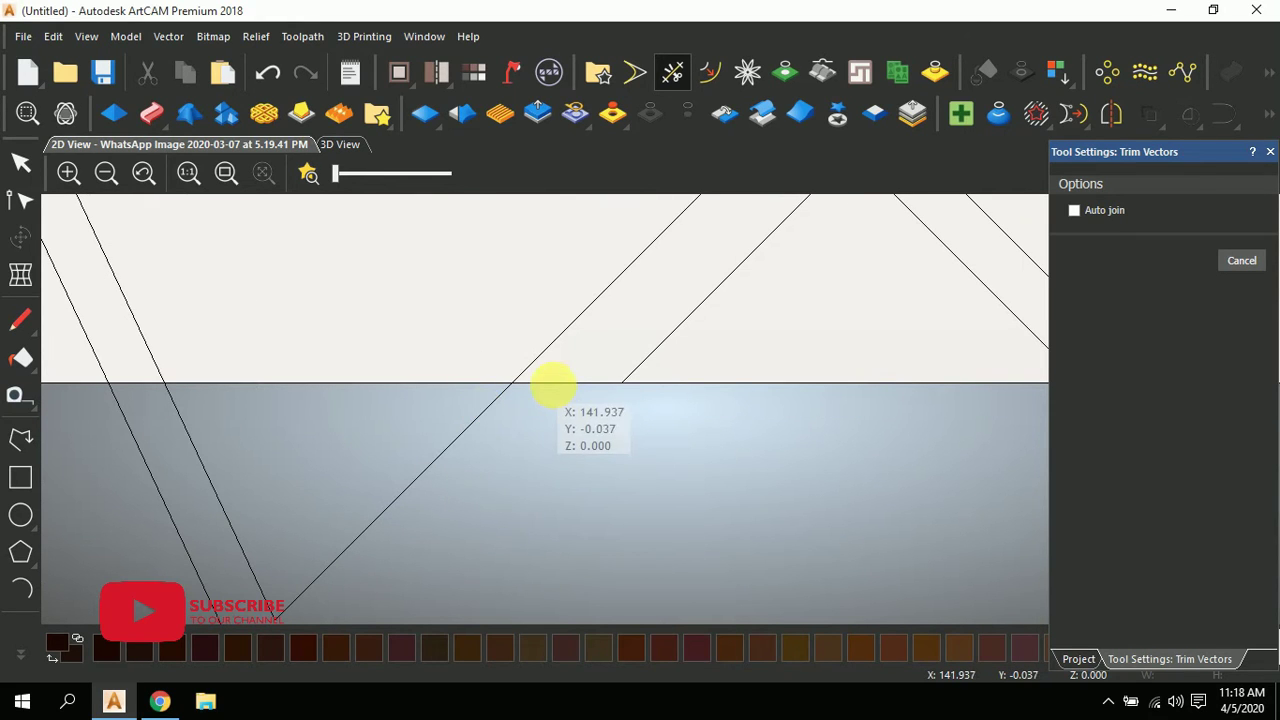
left_click(468, 424)
- Trim the slanted rib and the vertical rib below the frame's bottom edge, from about X 134 to 114 mm
left_click(178, 402)
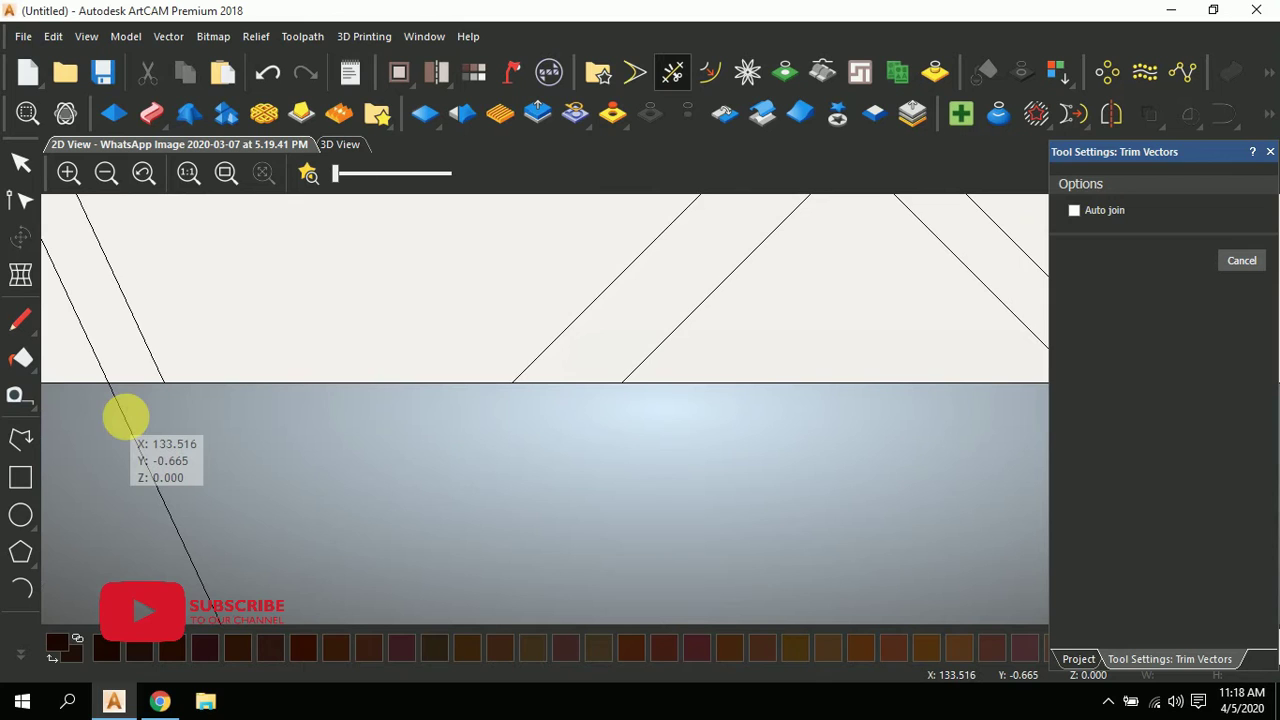
scroll(386, 400, "down", 2)
scroll(460, 405, "up", 2)
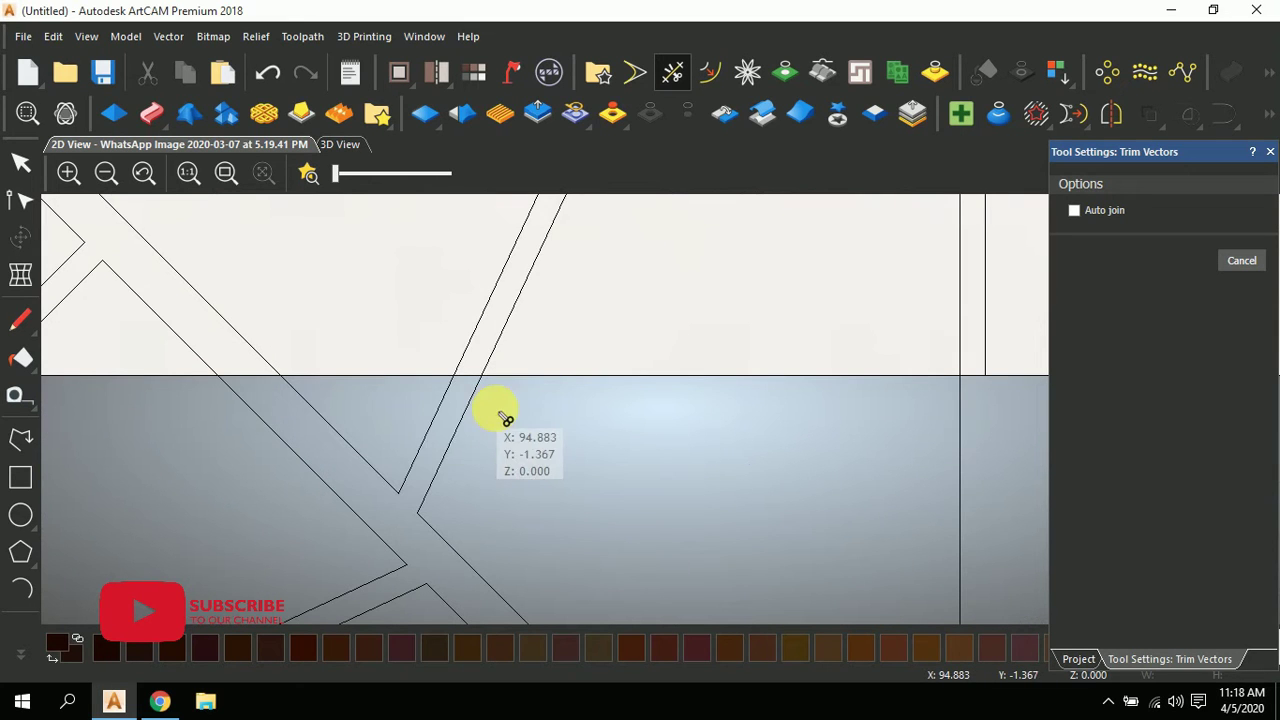
scroll(555, 415, "down", 2)
scroll(837, 420, "up", 2)
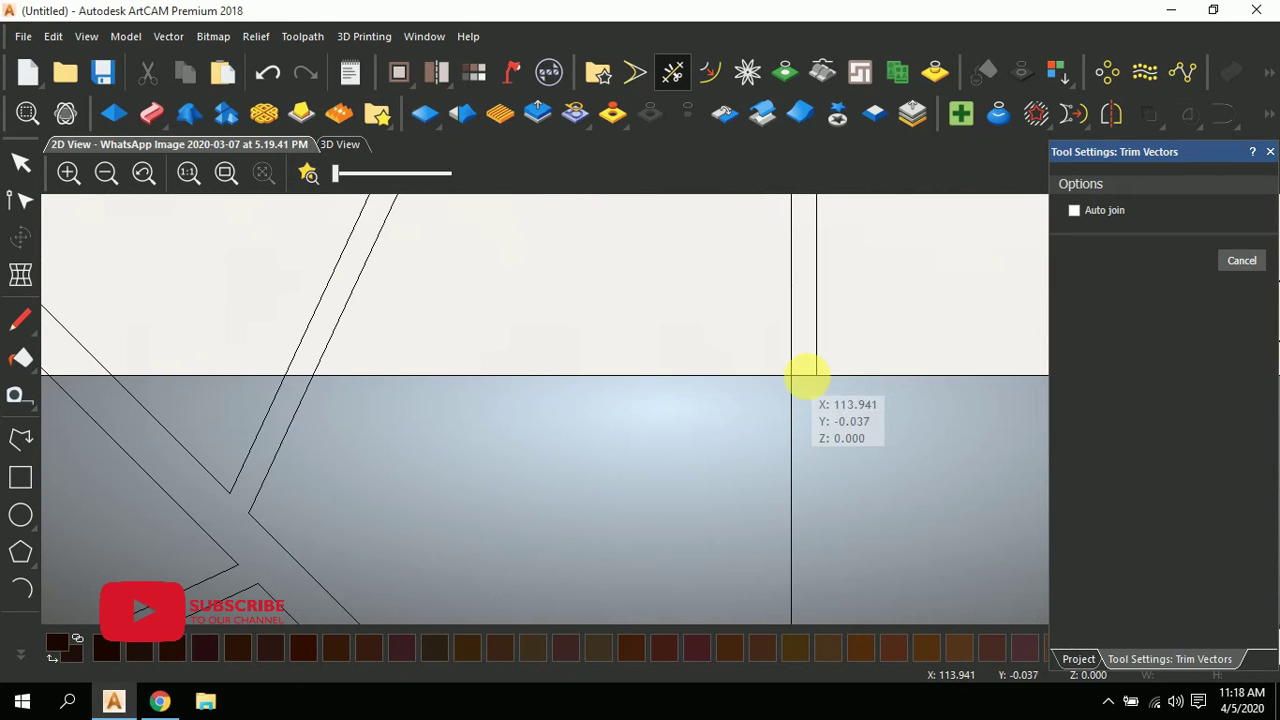
left_click(800, 392)
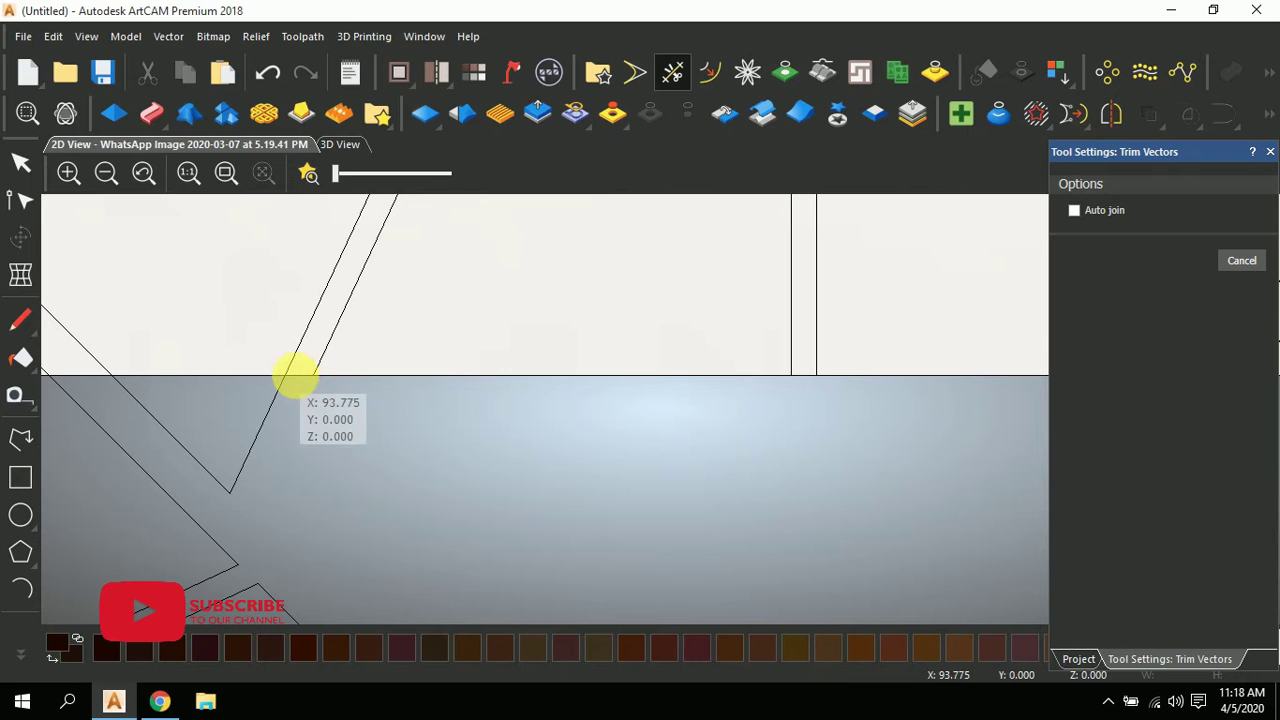
- Trim the slanted rib and the two diagonal ribs below the bottom edge, from about X 94 to 75 mm
left_click(277, 402)
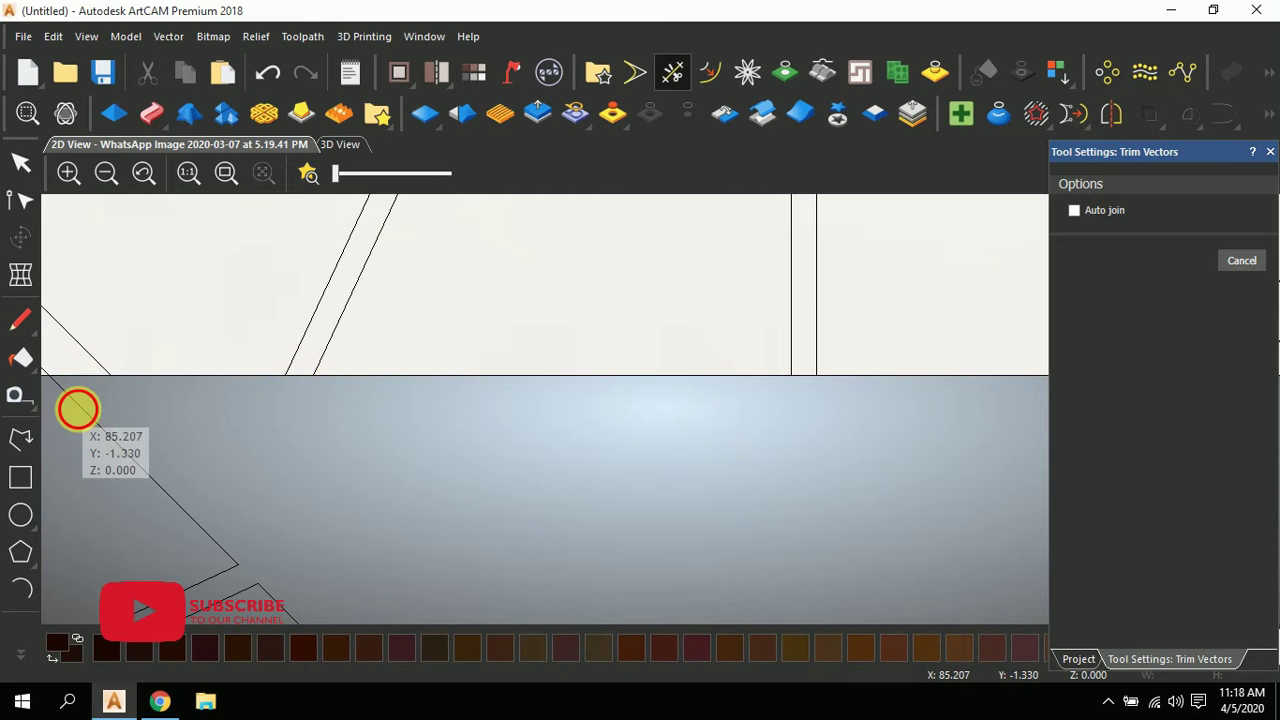
left_click(78, 408)
scroll(429, 414, "down", 2)
scroll(443, 409, "up", 2)
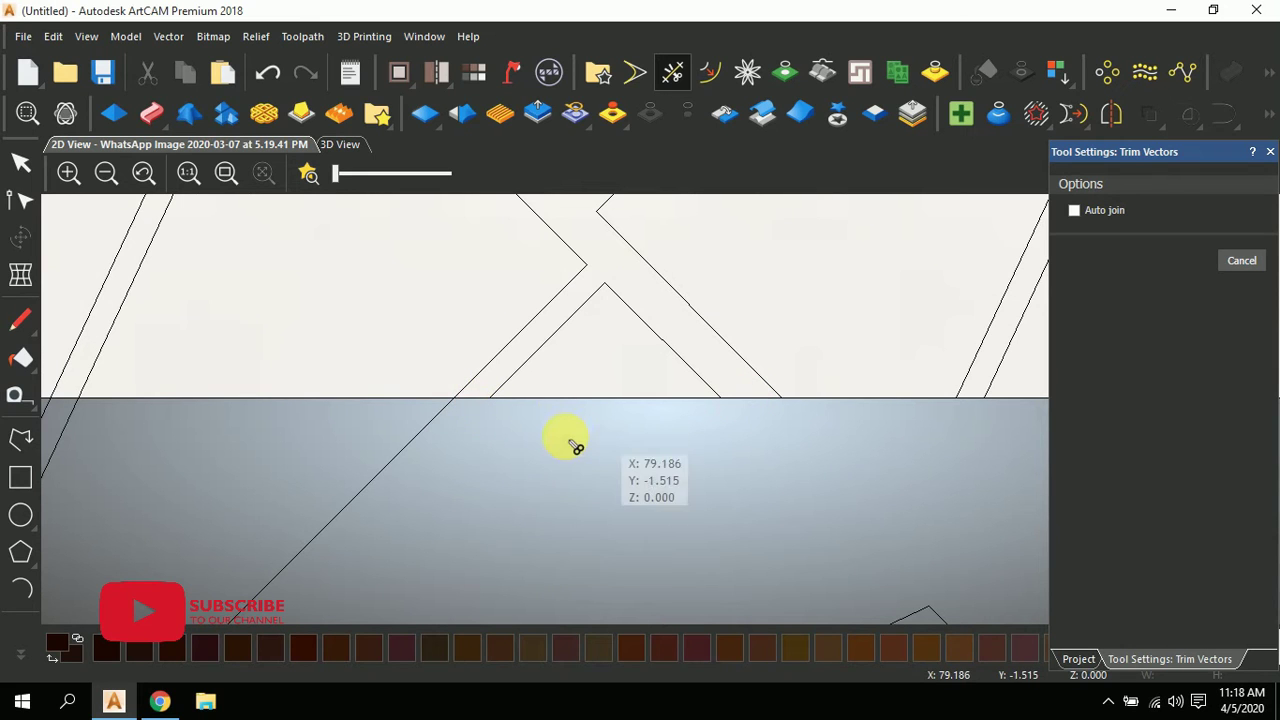
left_click(437, 417)
- Trim the next slanted rib and vertical rib below the bottom edge, from about X 59 to 44 mm
scroll(306, 409, "up", 2)
scroll(426, 421, "down", 2)
left_click(365, 428)
scroll(386, 423, "down", 2)
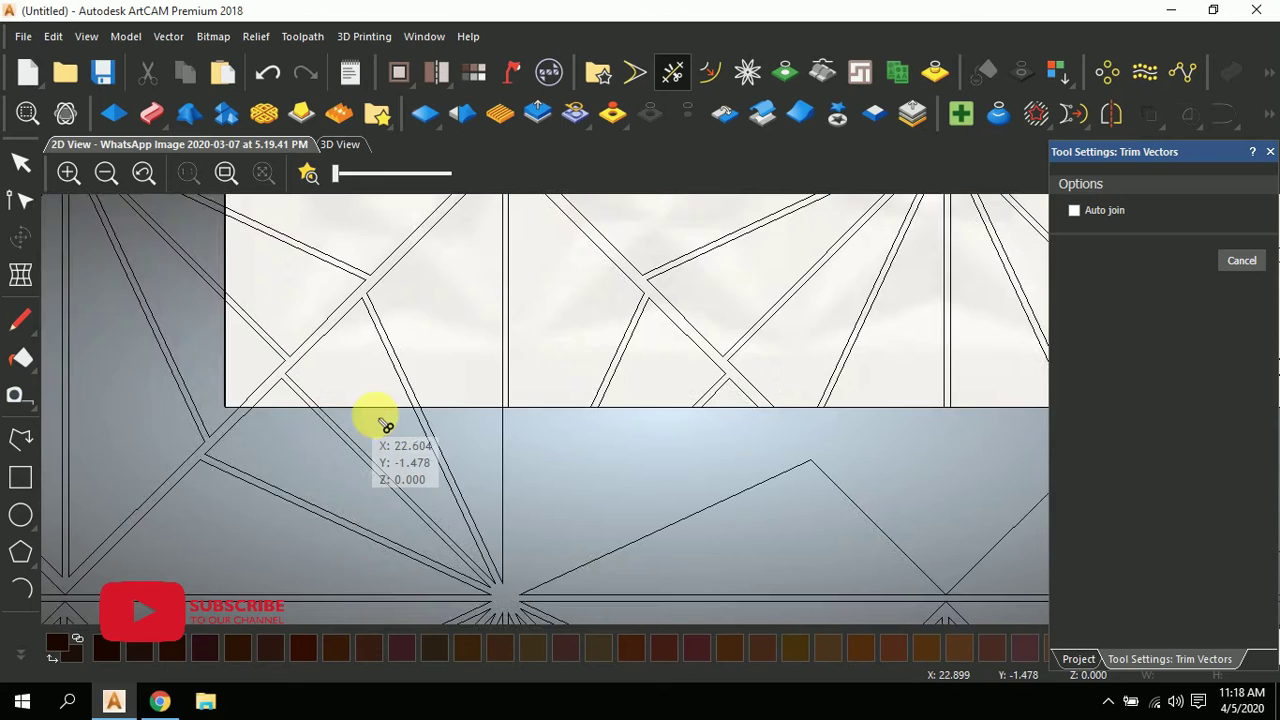
scroll(605, 403, "up", 2)
scroll(598, 403, "up", 2)
left_click(581, 418)
- Trim the slanted rib and the two diagonal ribs below the bottom edge near its corner, from about X 30 to 3 mm
scroll(540, 420, "down", 2)
scroll(451, 400, "up", 2)
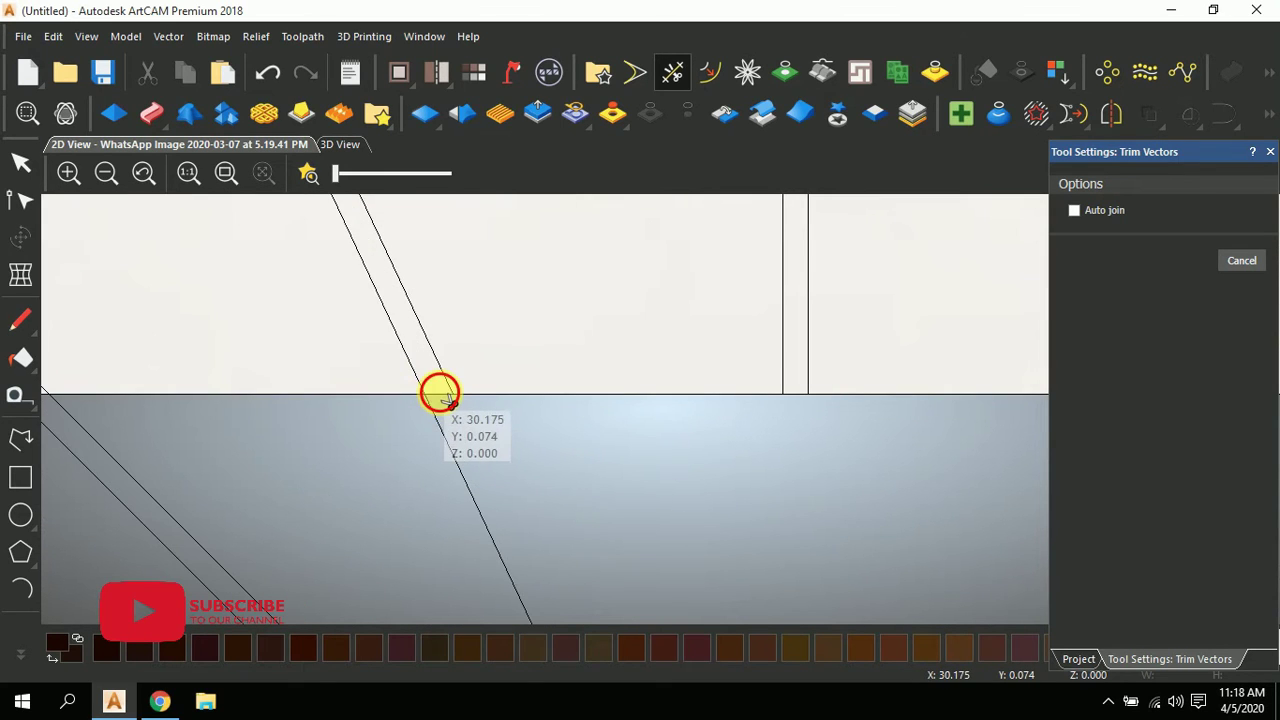
left_click(436, 421)
scroll(420, 422, "down", 2)
scroll(368, 420, "up", 2)
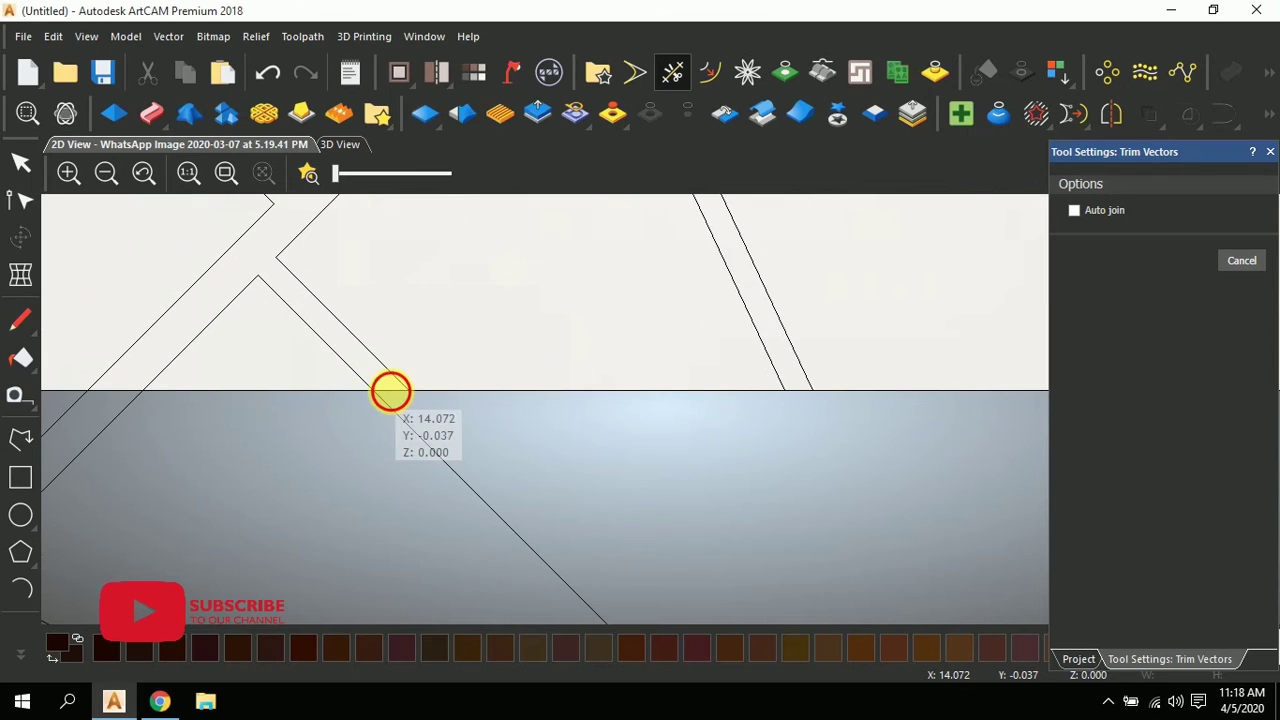
left_click(389, 408)
scroll(389, 410, "down", 2)
scroll(380, 414, "up", 2)
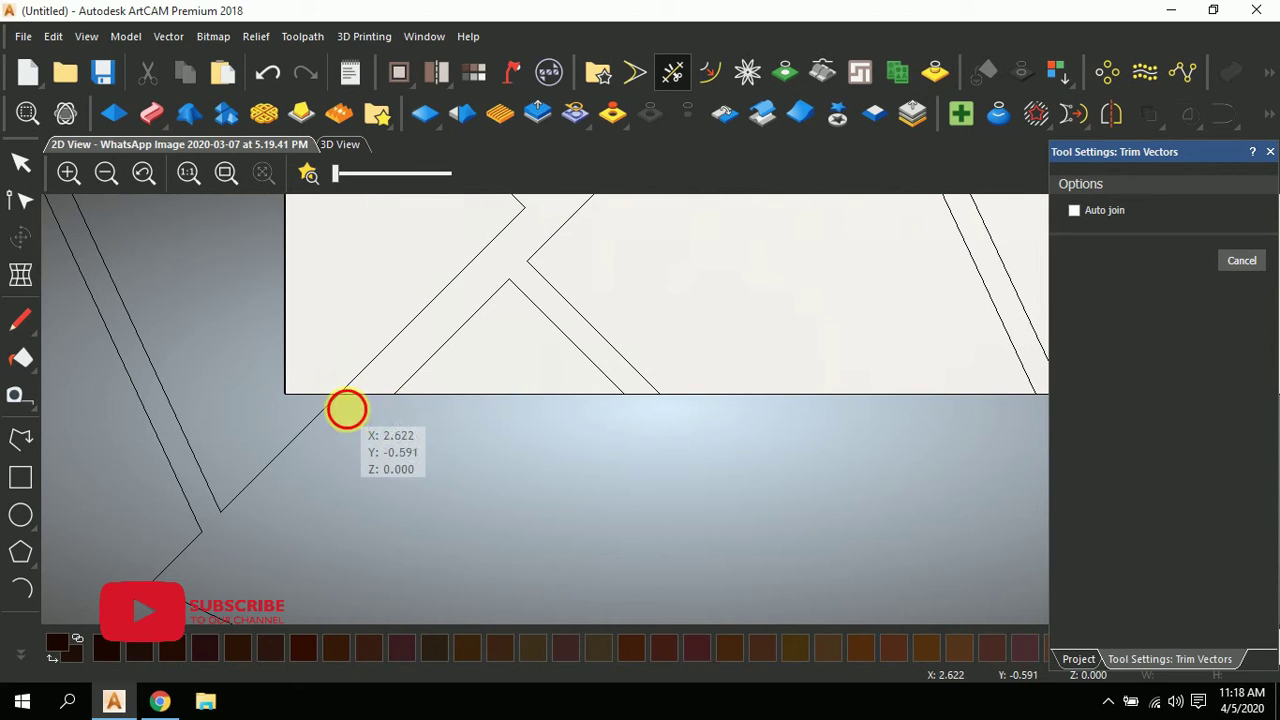
left_click(303, 423)
- Trim the diagonal rib and the slanted rib outside the frame's left edge, from about Y 17 to 31 mm
scroll(473, 372, "down", 2)
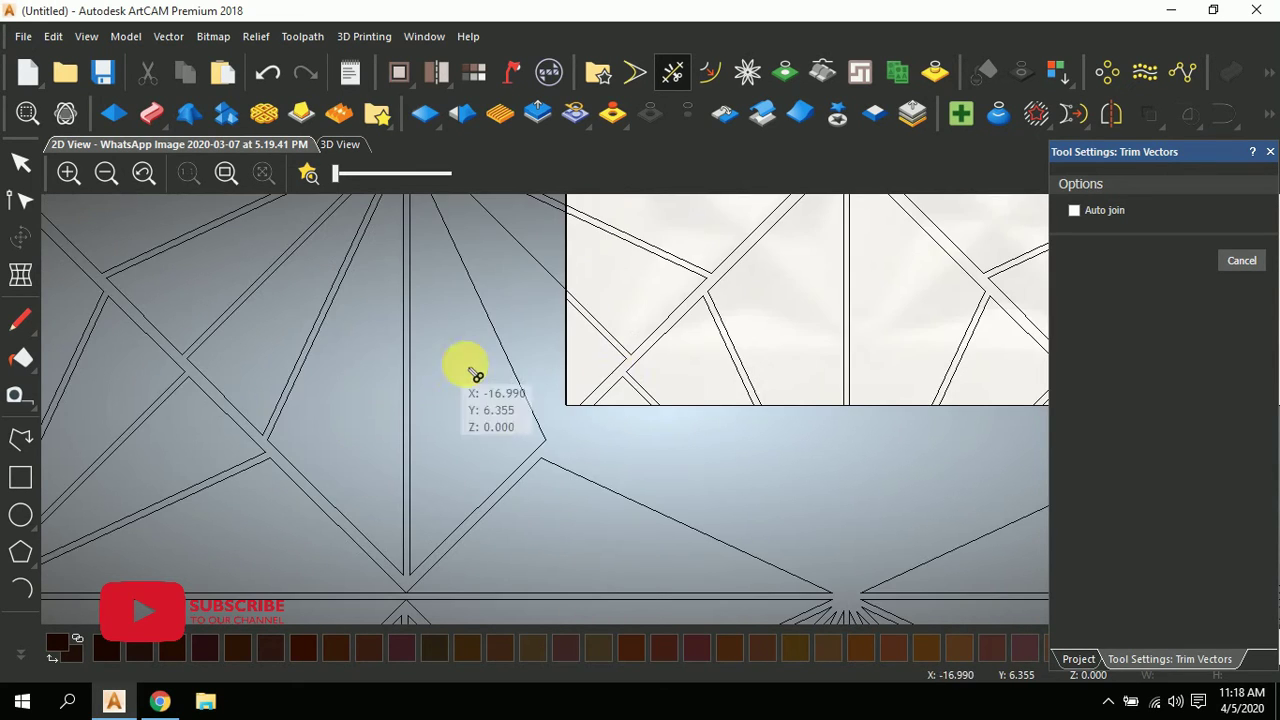
scroll(609, 366, "down", 2)
scroll(591, 349, "up", 4)
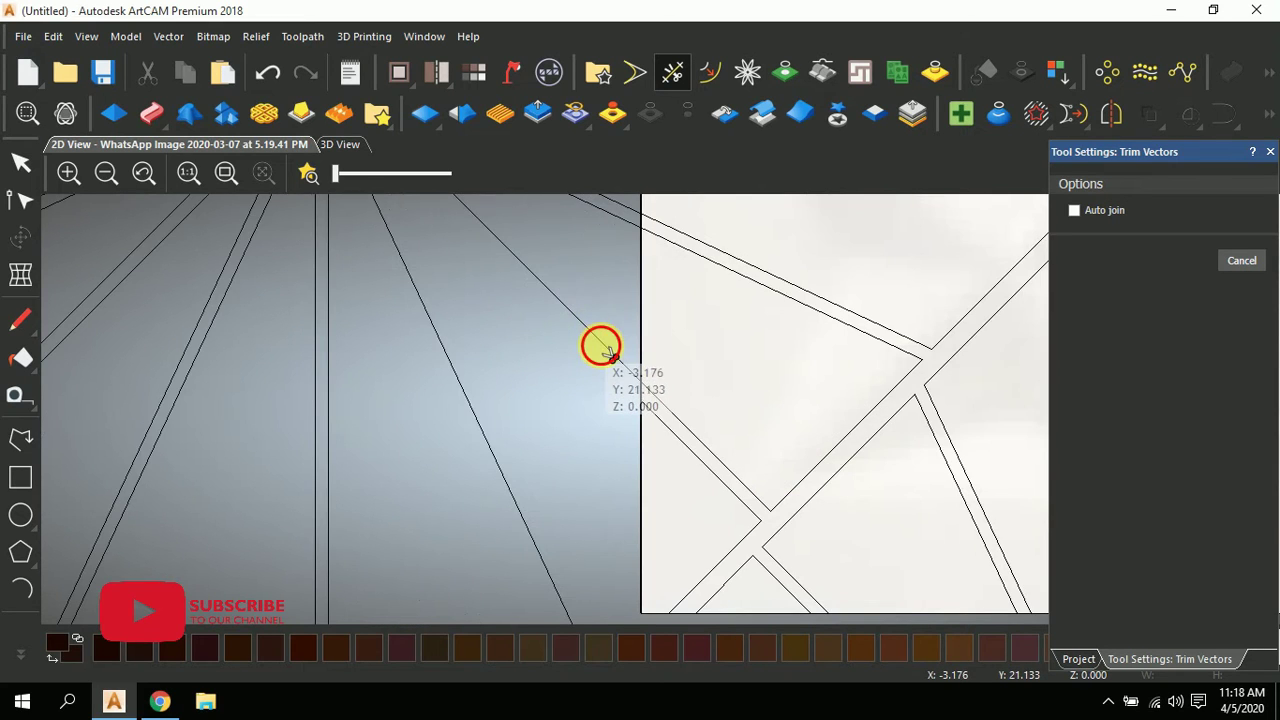
scroll(648, 396, "up", 2)
scroll(672, 358, "down", 1)
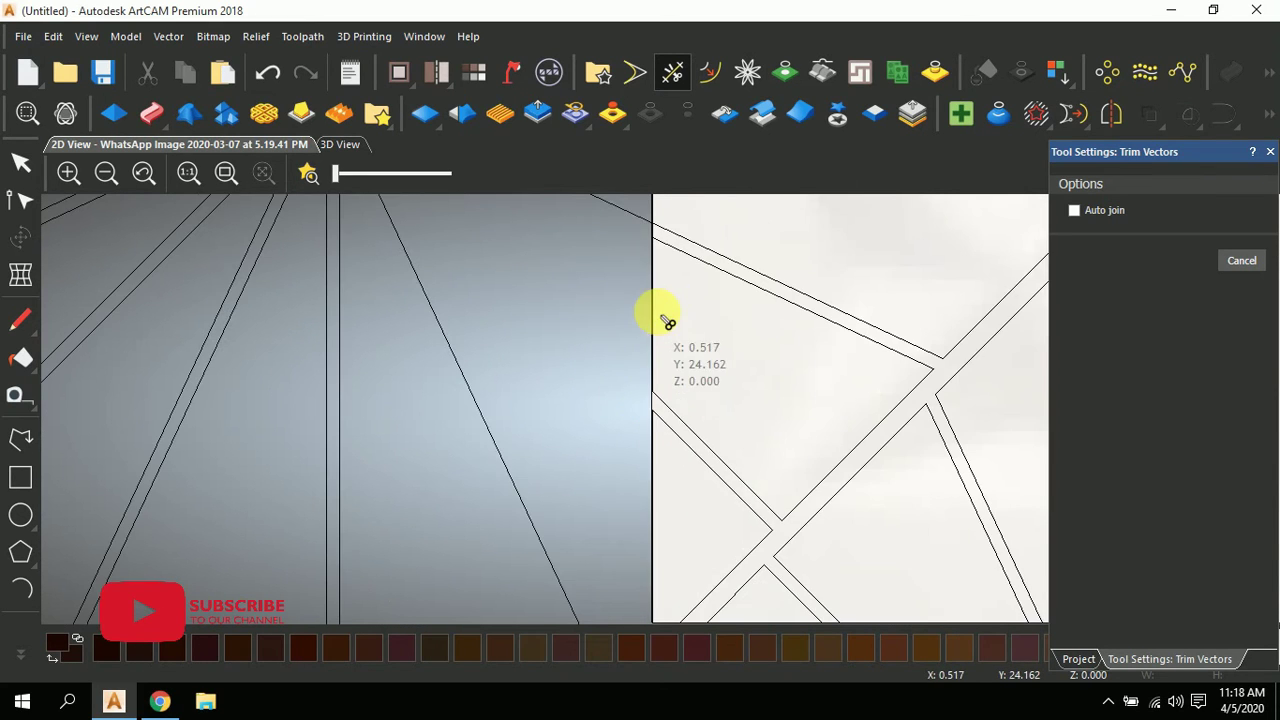
scroll(666, 340, "up", 3)
left_click(645, 350)
left_click(645, 352)
- Trim the horizontal, slanted and diagonal ribs outside the left edge, from about Y 43 to 68 mm
scroll(660, 362, "down", 2)
scroll(648, 292, "up", 3)
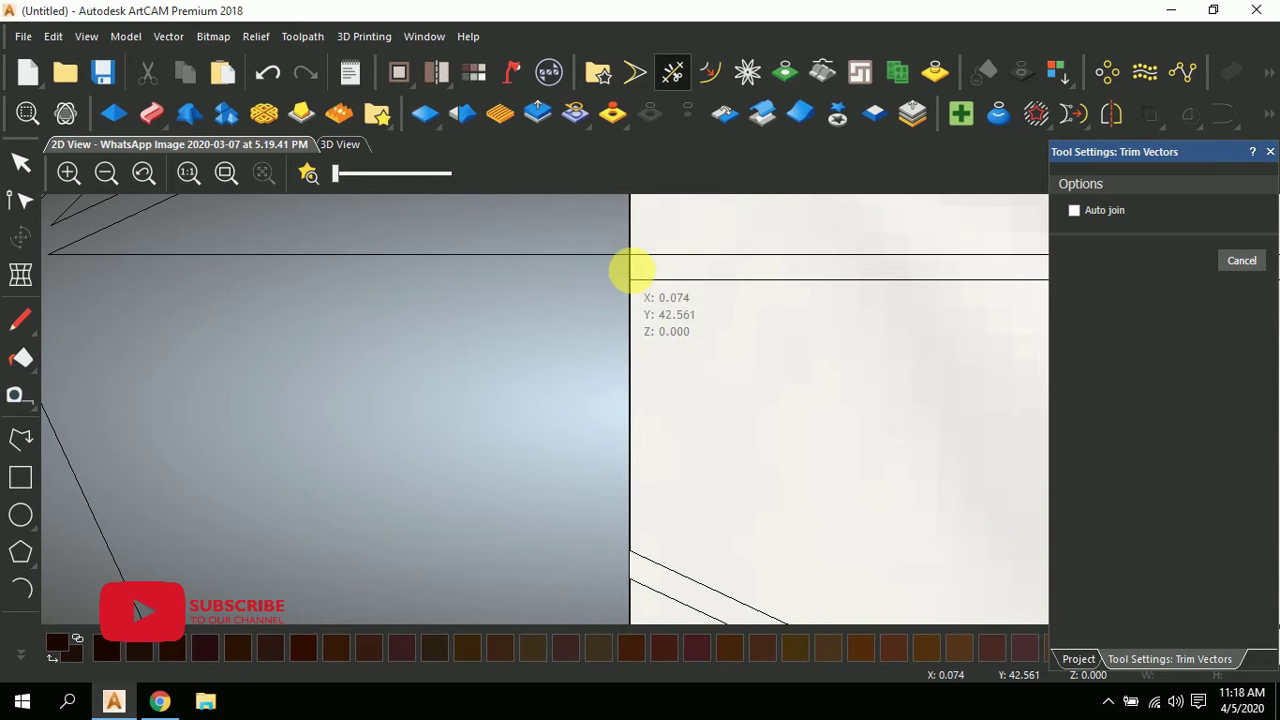
left_click(601, 262)
scroll(612, 272, "down", 2)
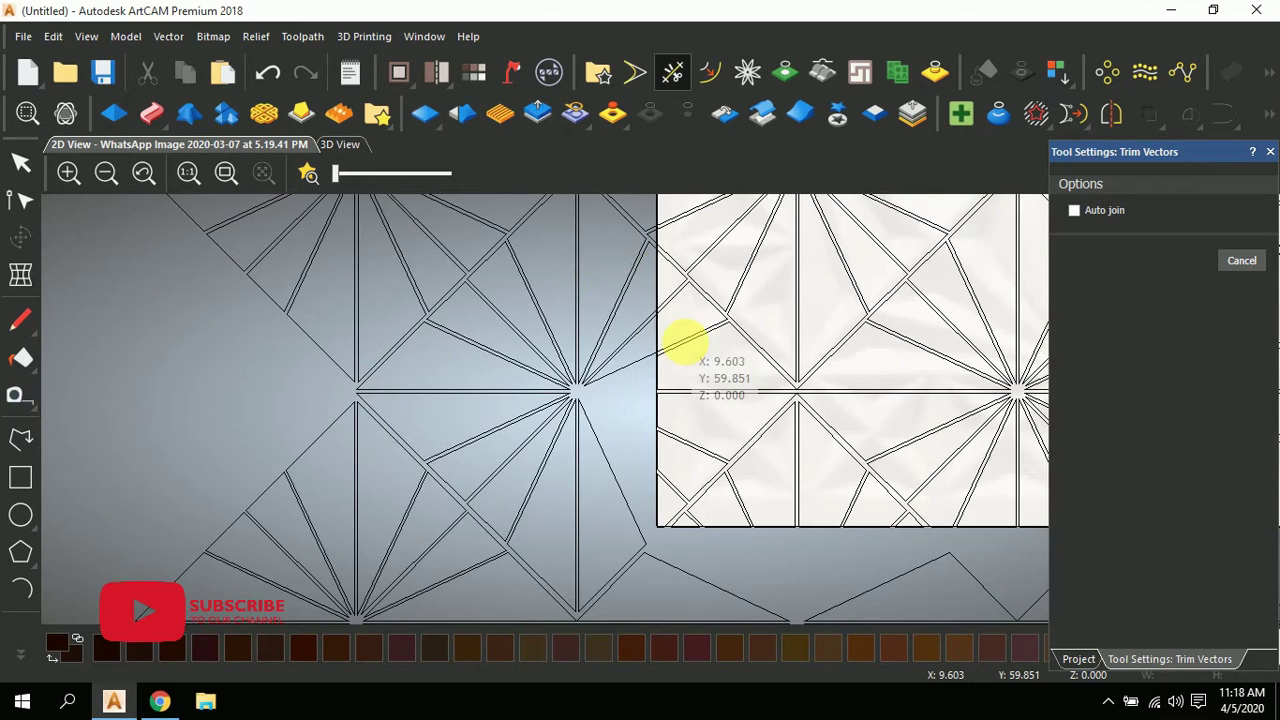
scroll(600, 386, "up", 2)
left_click(585, 343)
scroll(654, 306, "down", 2)
scroll(634, 306, "up", 2)
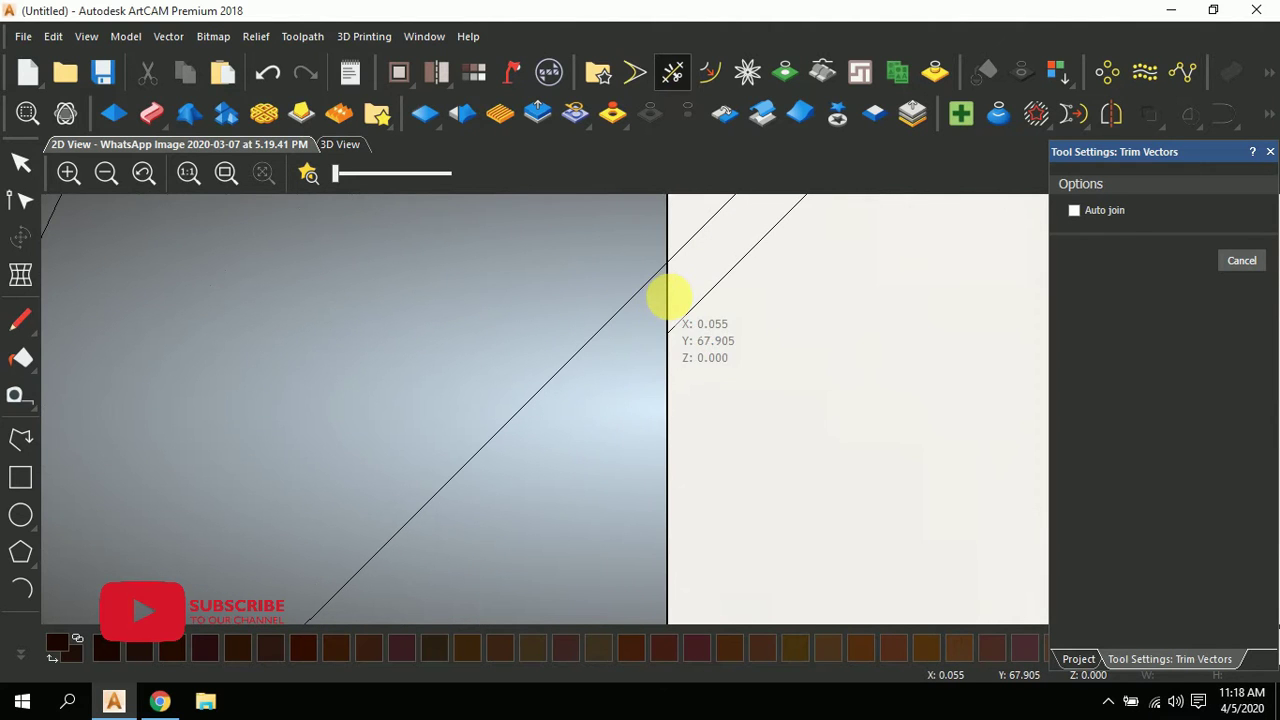
- Trim the diagonal and slanted ribs outside the left edge at about Y 89 to 94 mm, plus the horizontal rib above them
scroll(630, 300, "down", 2)
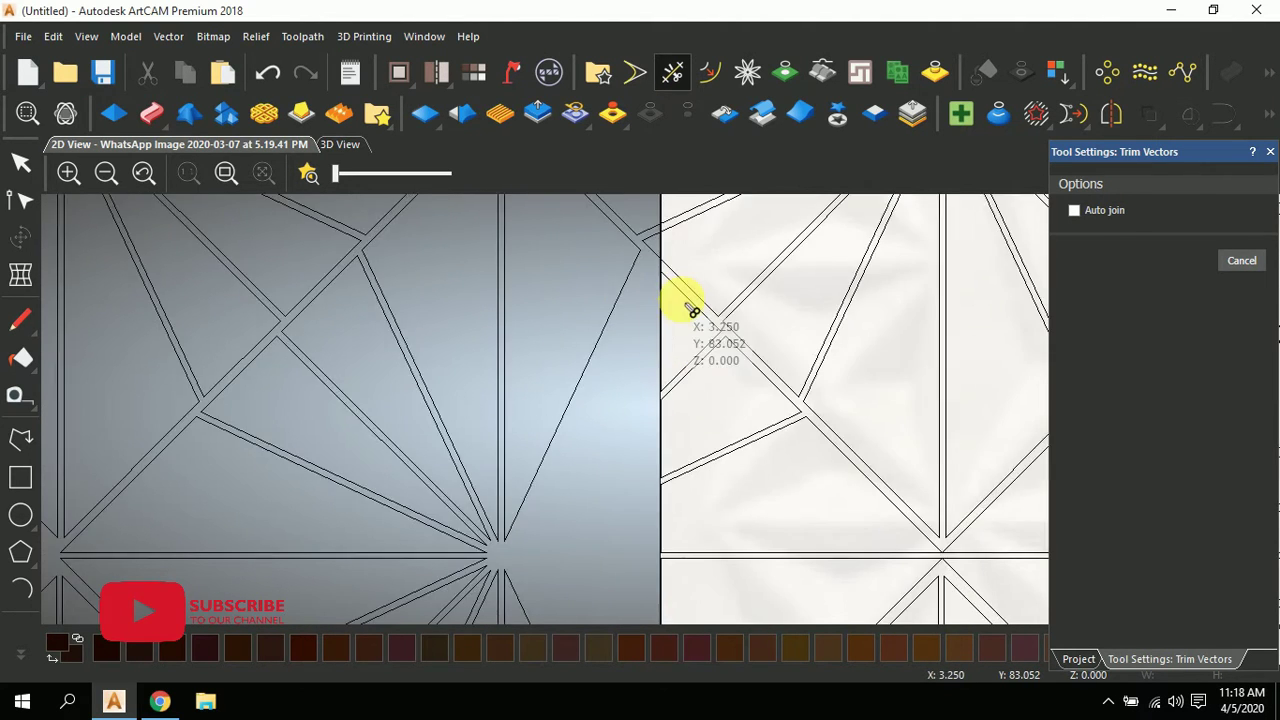
scroll(666, 263, "up", 2)
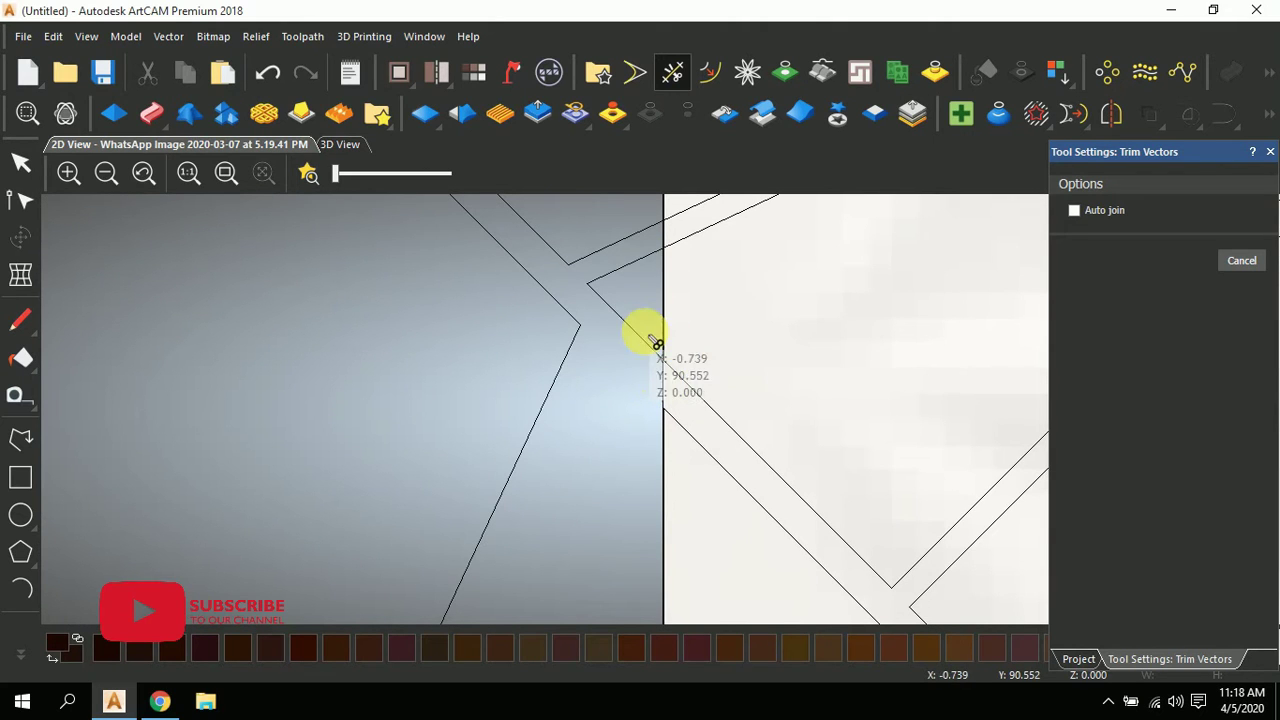
left_click(661, 237)
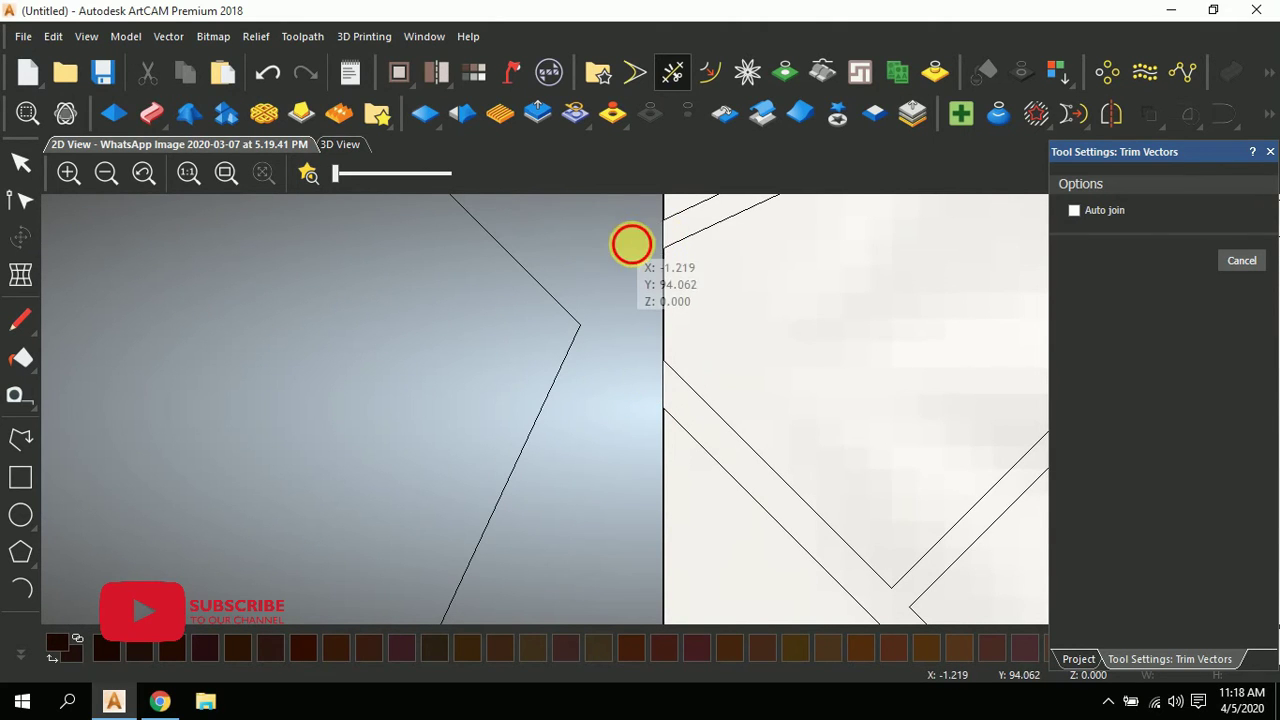
scroll(632, 243, "down", 2)
scroll(660, 320, "up", 2)
left_click(576, 336)
- Trim the slanted rib and the diagonal rib outside the left edge, from about Y 136 to 141 mm
scroll(640, 290, "down", 2)
scroll(648, 330, "up", 2)
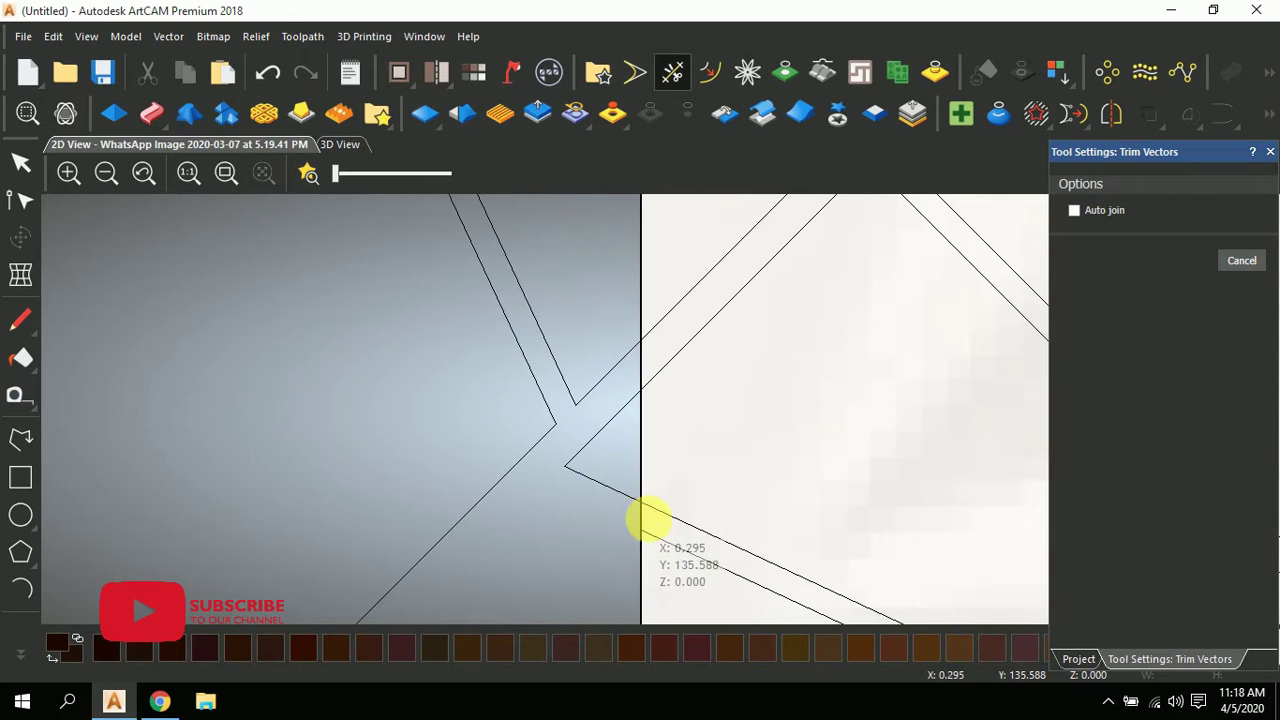
left_click(620, 490)
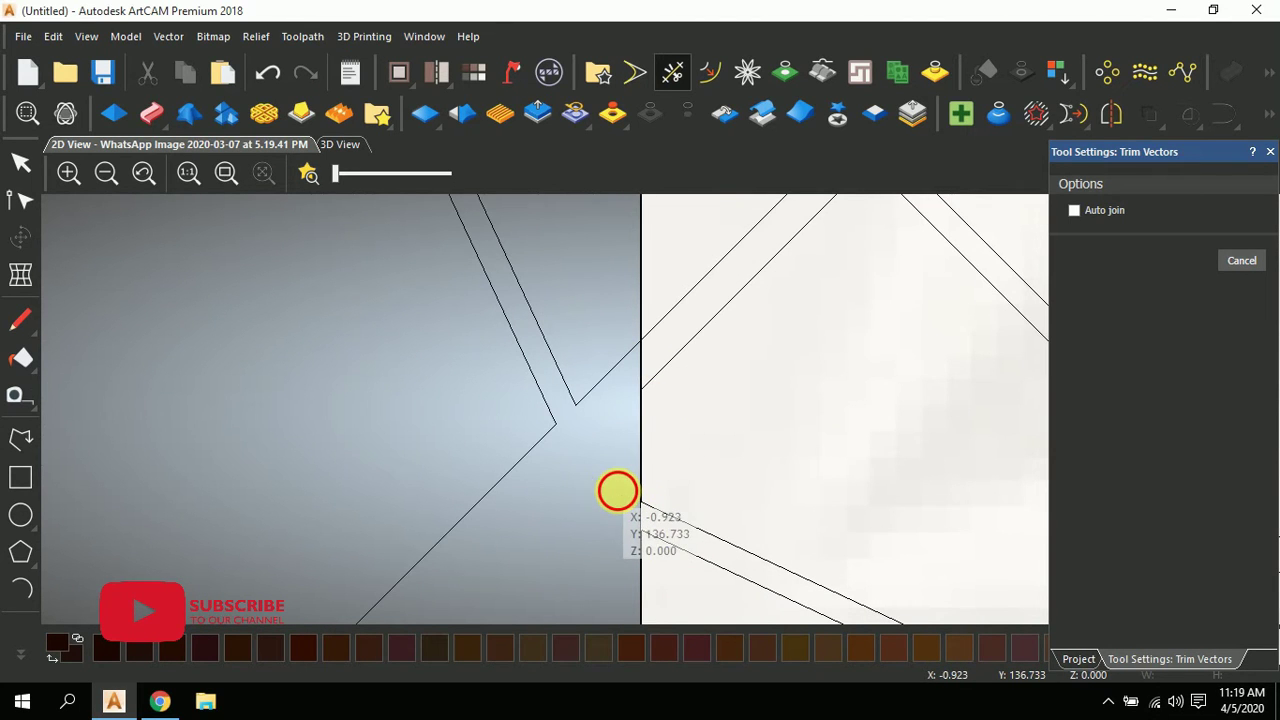
left_click(624, 362)
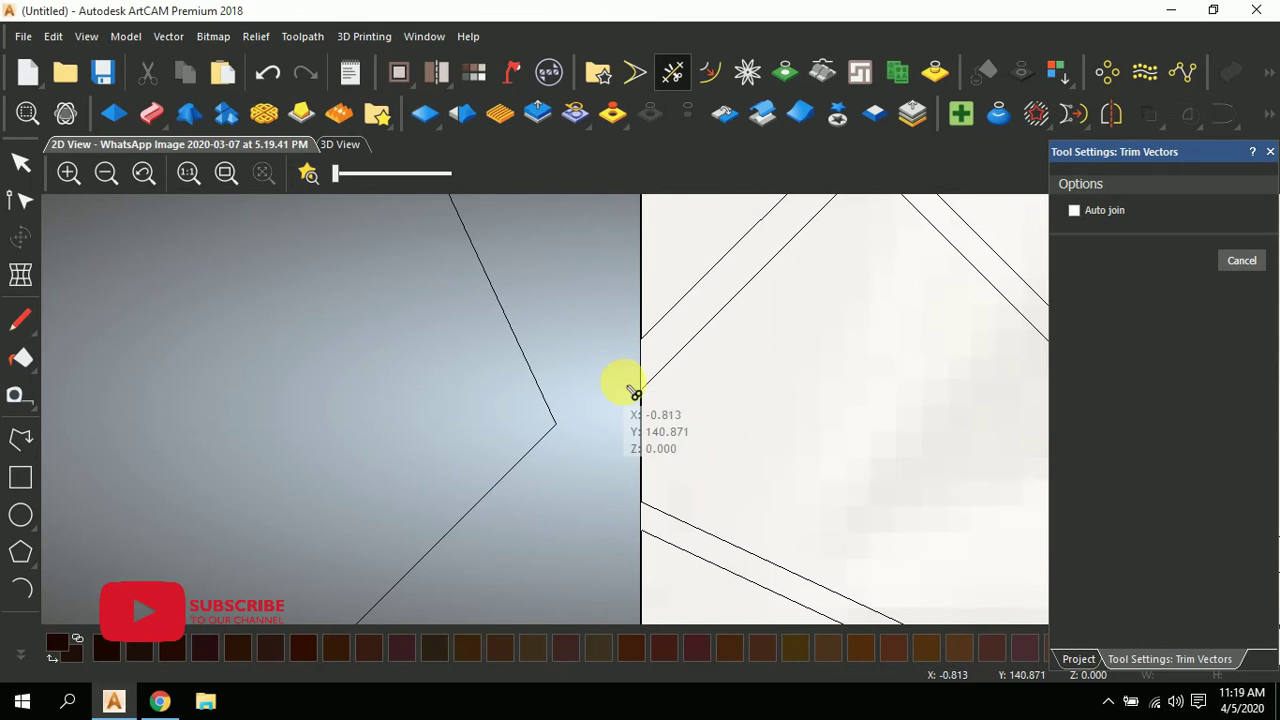
- Trim the diagonal rib and the slanted rib outside the left edge, from about Y 162 to 175 mm
scroll(660, 330, "down", 2)
scroll(668, 333, "up", 2)
scroll(634, 455, "up", 1)
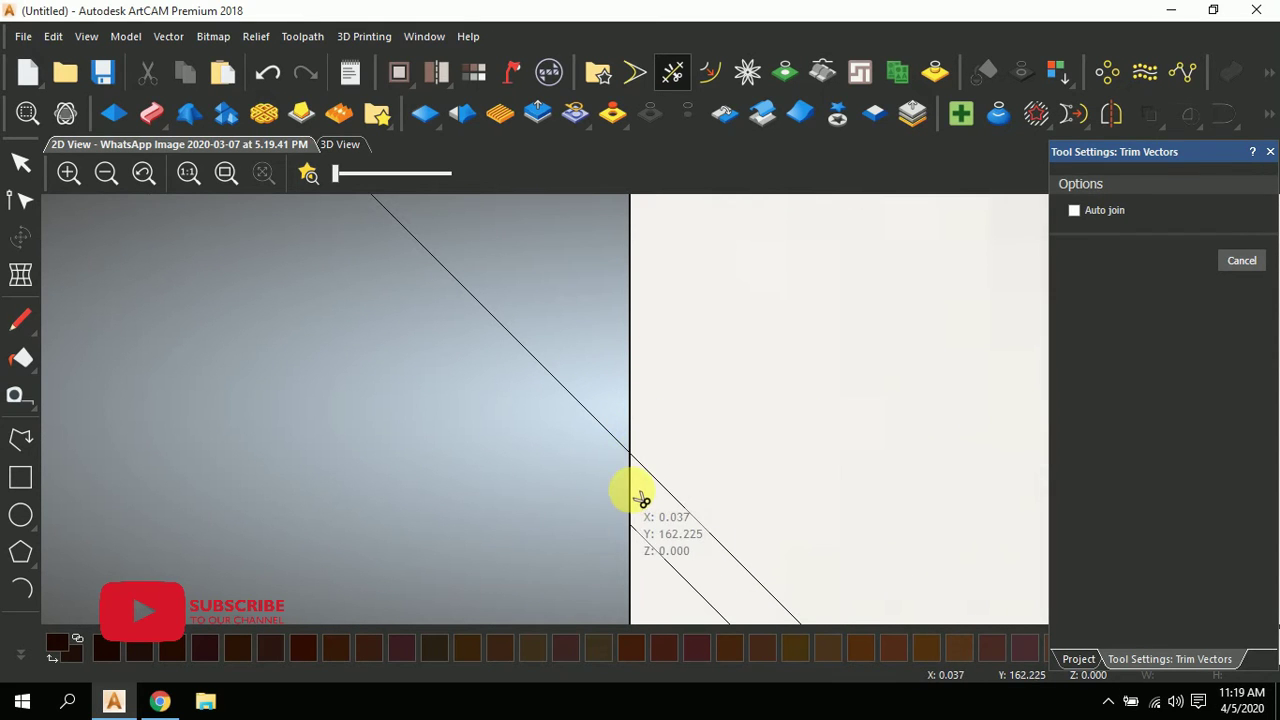
scroll(630, 415, "down", 2)
scroll(648, 330, "up", 2)
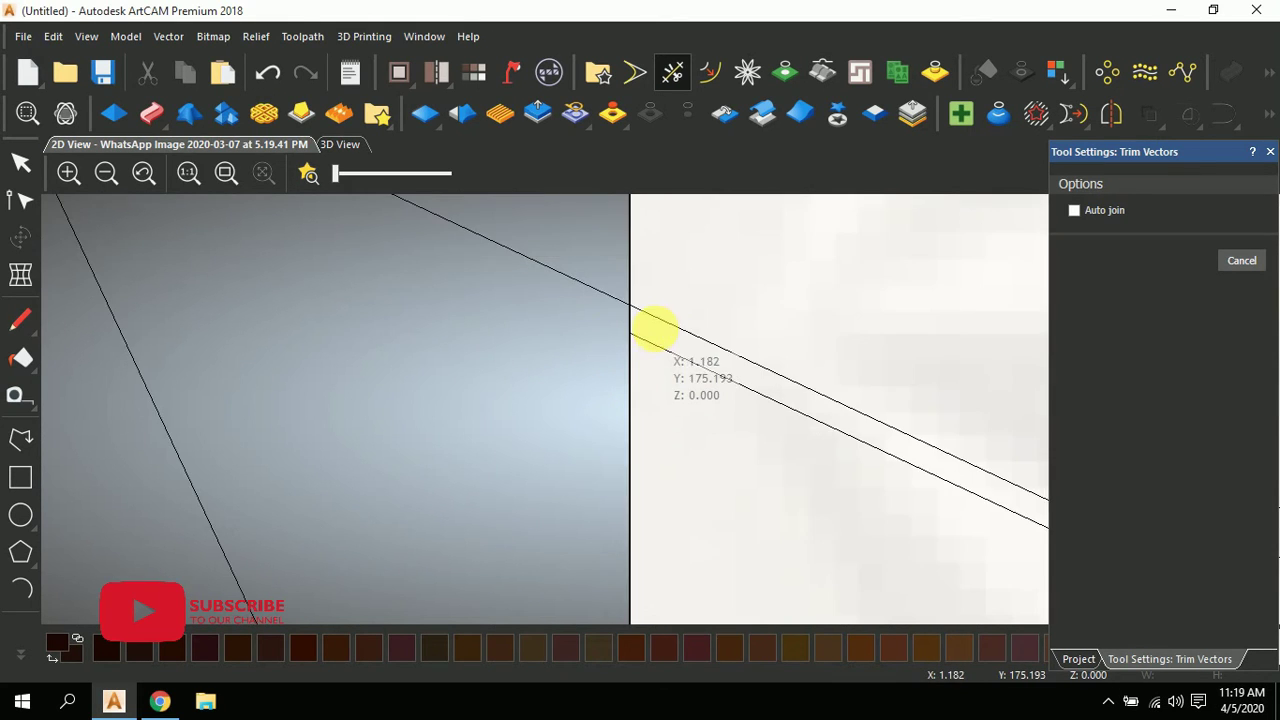
left_click(617, 281)
- Trim both lines of the horizontal rib outside the left edge at about Y 188 mm
scroll(623, 300, "down", 2)
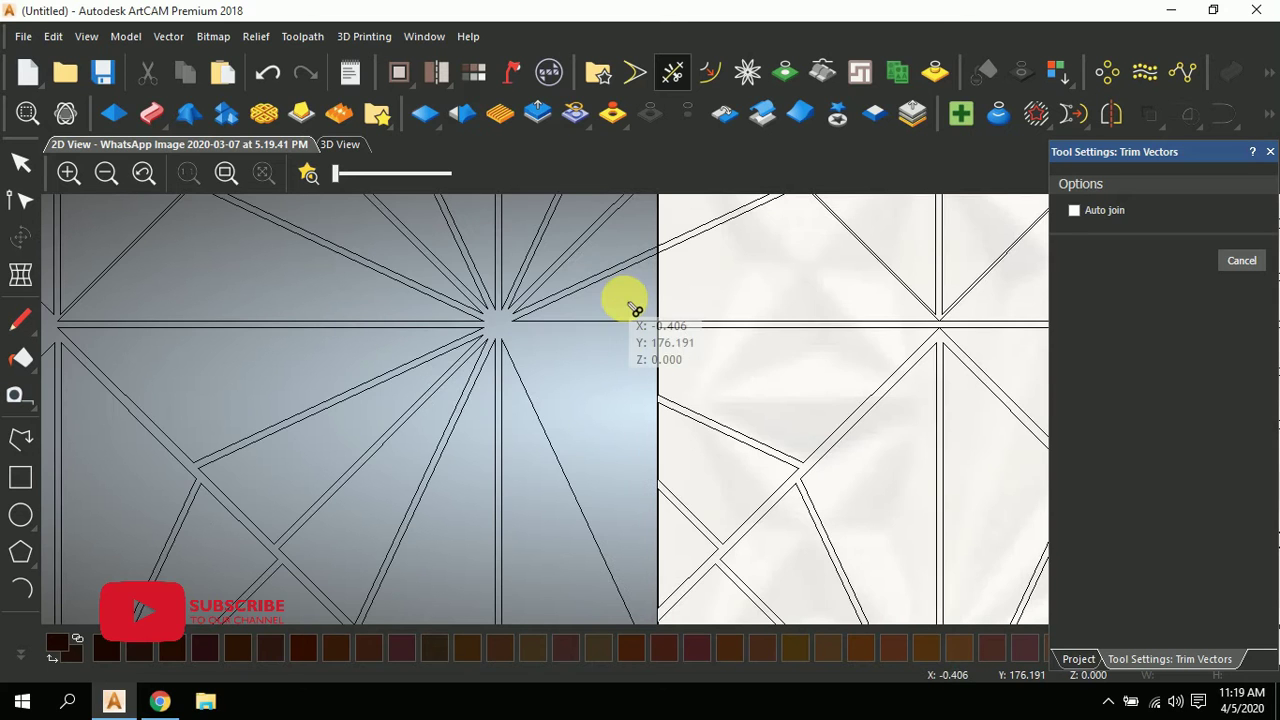
scroll(620, 390, "up", 2)
left_click(577, 369)
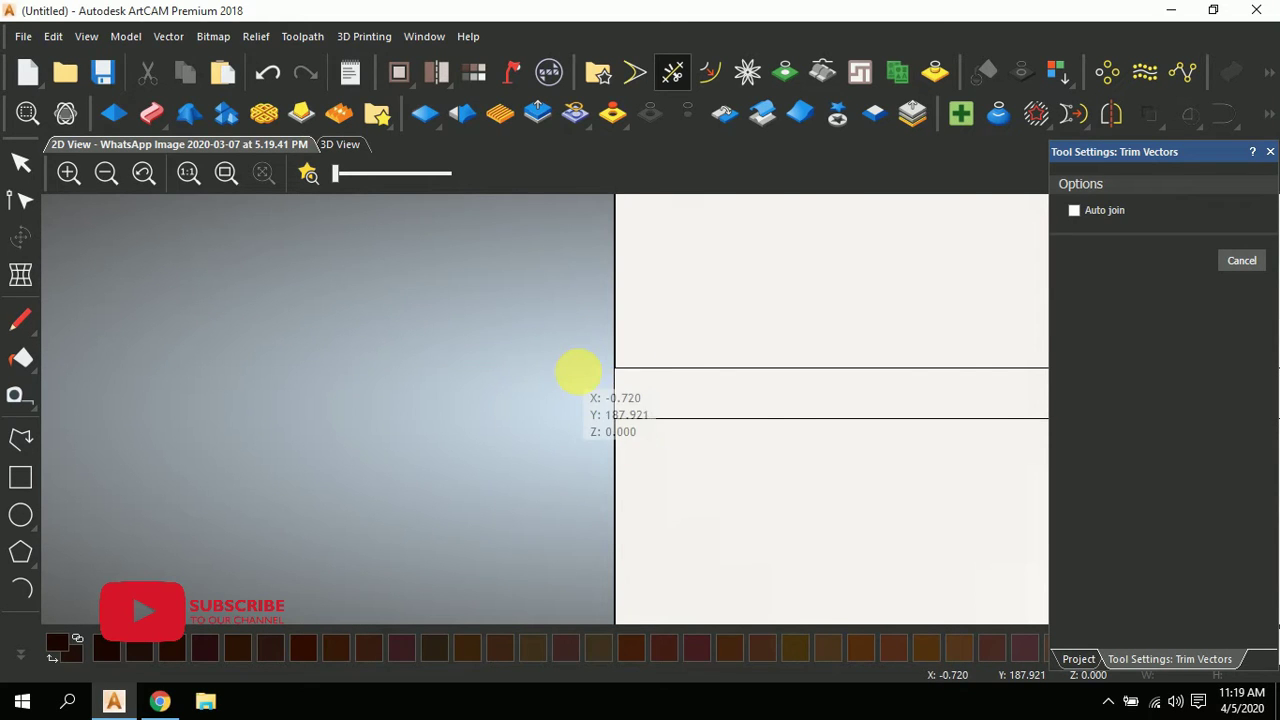
scroll(651, 337, "down", 2)
scroll(651, 434, "up", 2)
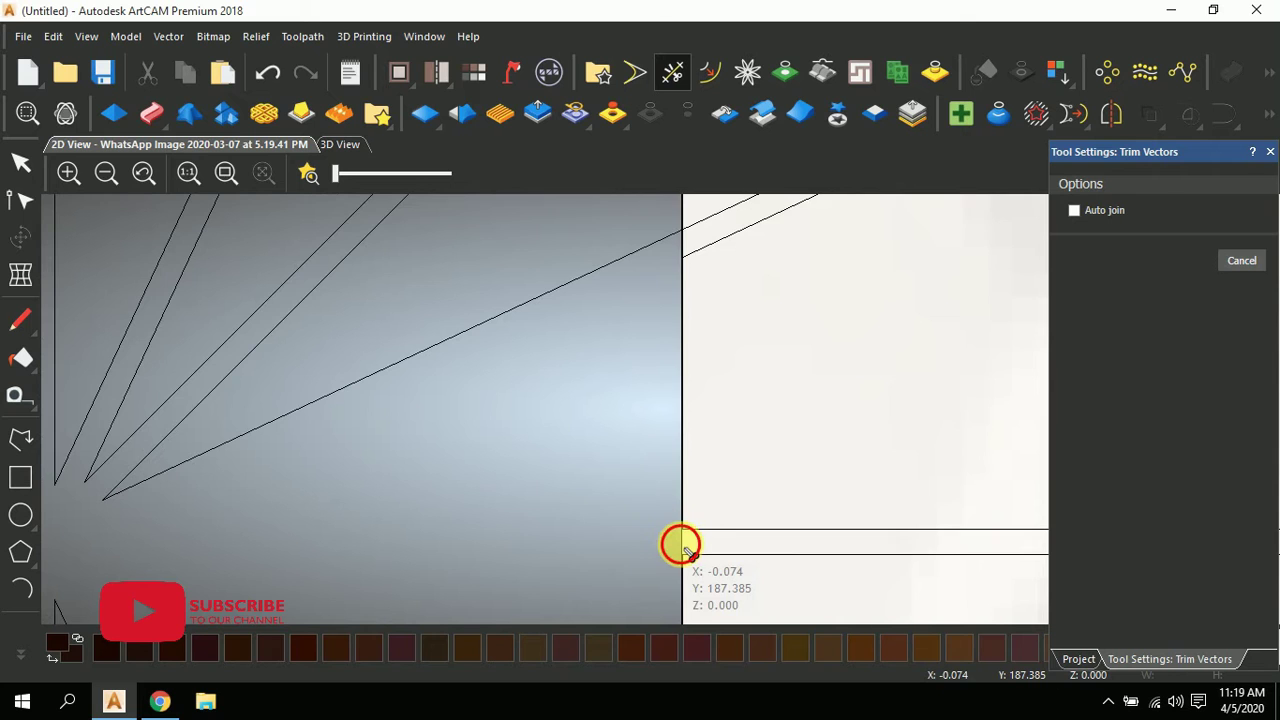
left_click(695, 553)
- Trim the slanted rib and the diagonal rib outside the left edge, from about Y 200 to 213 mm
scroll(694, 386, "down", 2)
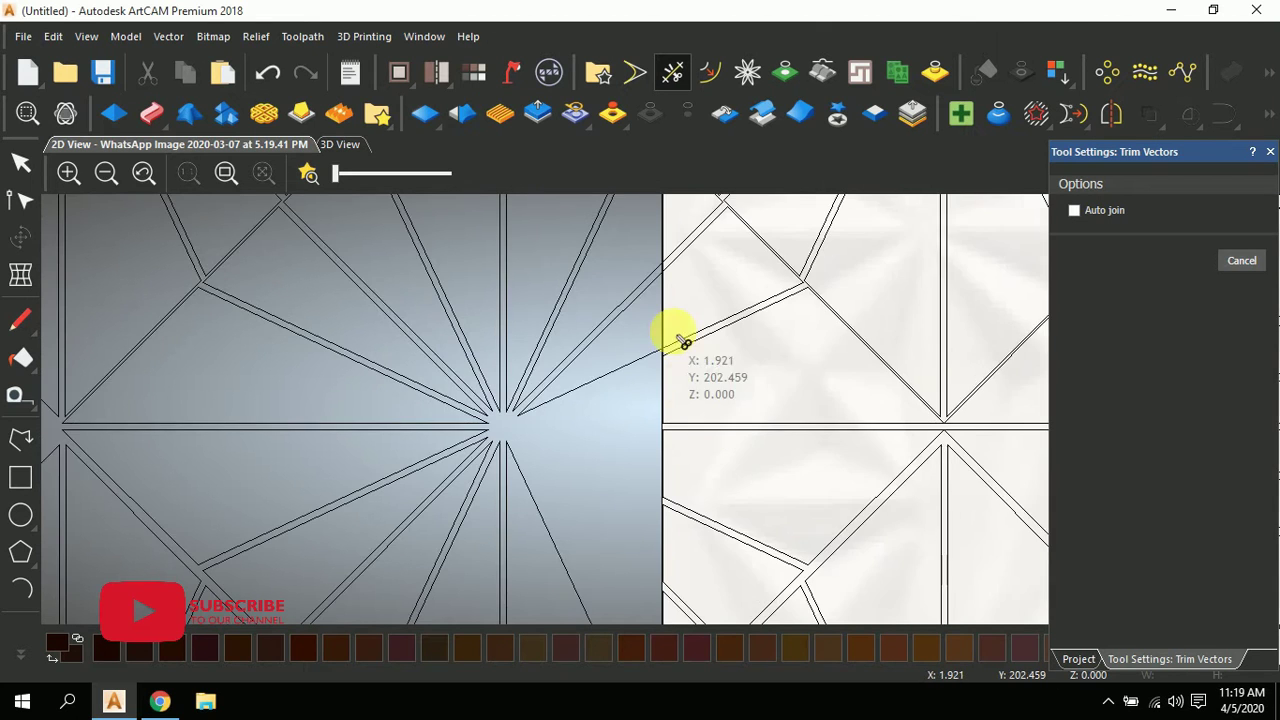
scroll(677, 334, "up", 2)
left_click(584, 459)
scroll(620, 410, "down", 2)
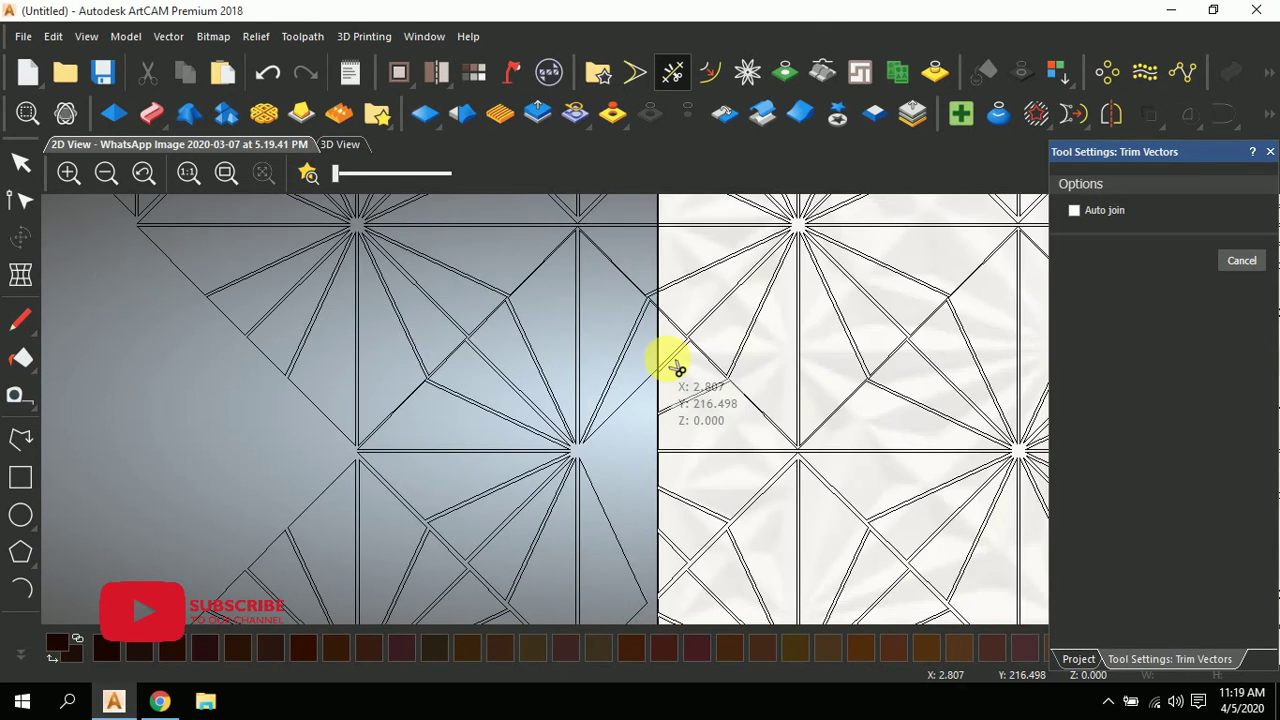
scroll(666, 357, "up", 2)
left_click(640, 548)
scroll(634, 508, "down", 2)
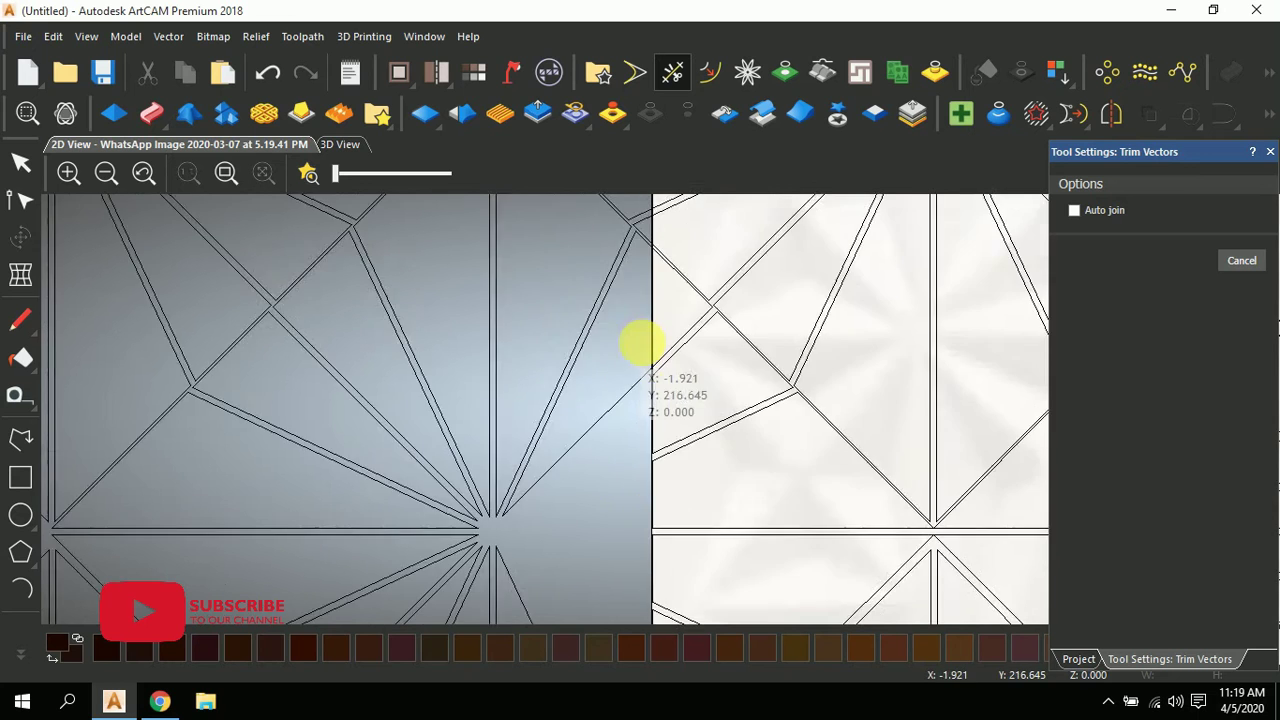
scroll(664, 393, "up", 2)
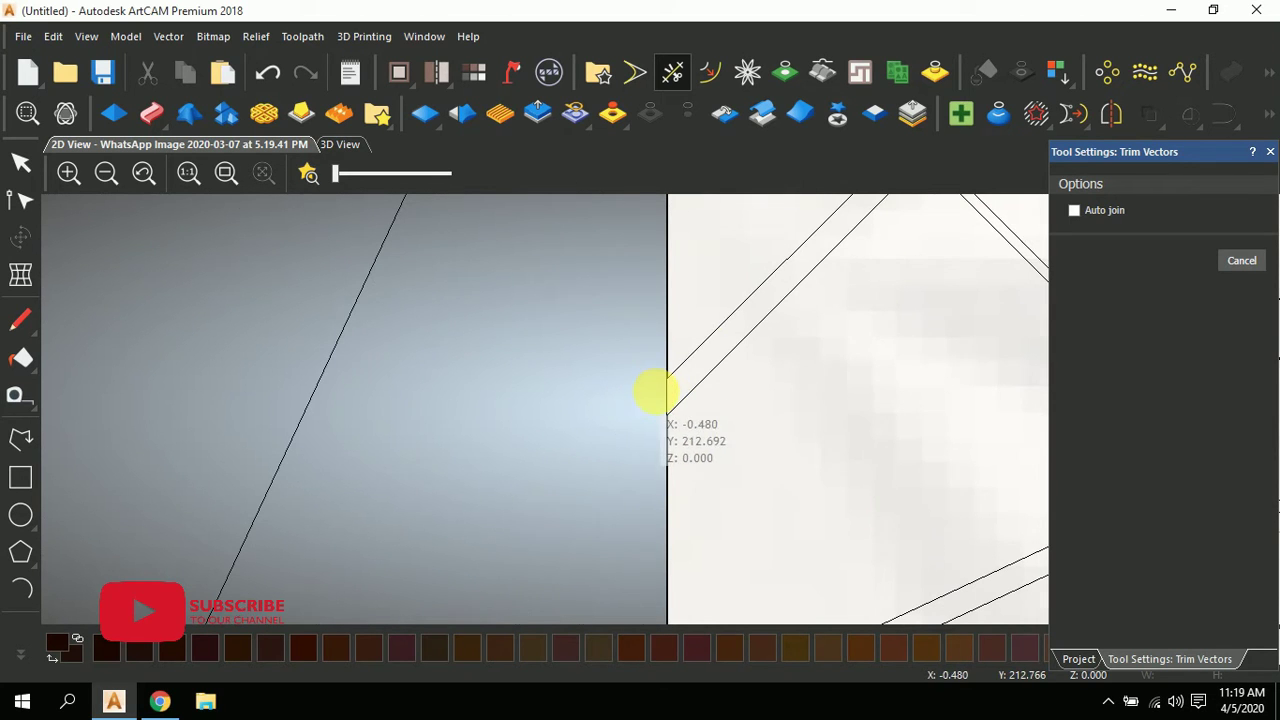
- Trim the diagonal rib and the slanted rib outside the left edge, from about Y 232 to 238 mm
scroll(665, 370, "down", 2)
scroll(640, 450, "up", 2)
scroll(665, 360, "up", 3)
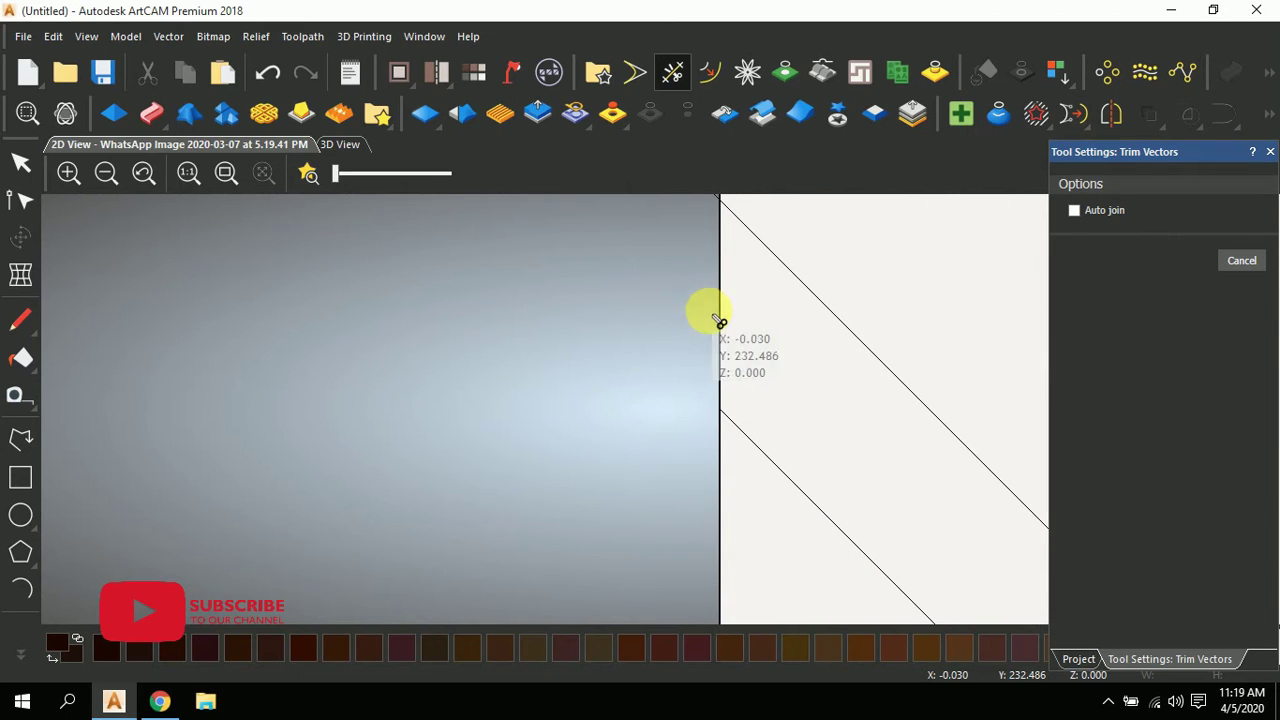
scroll(705, 325, "down", 2)
scroll(640, 395, "up", 3)
scroll(640, 340, "down", 2)
scroll(655, 325, "up", 3)
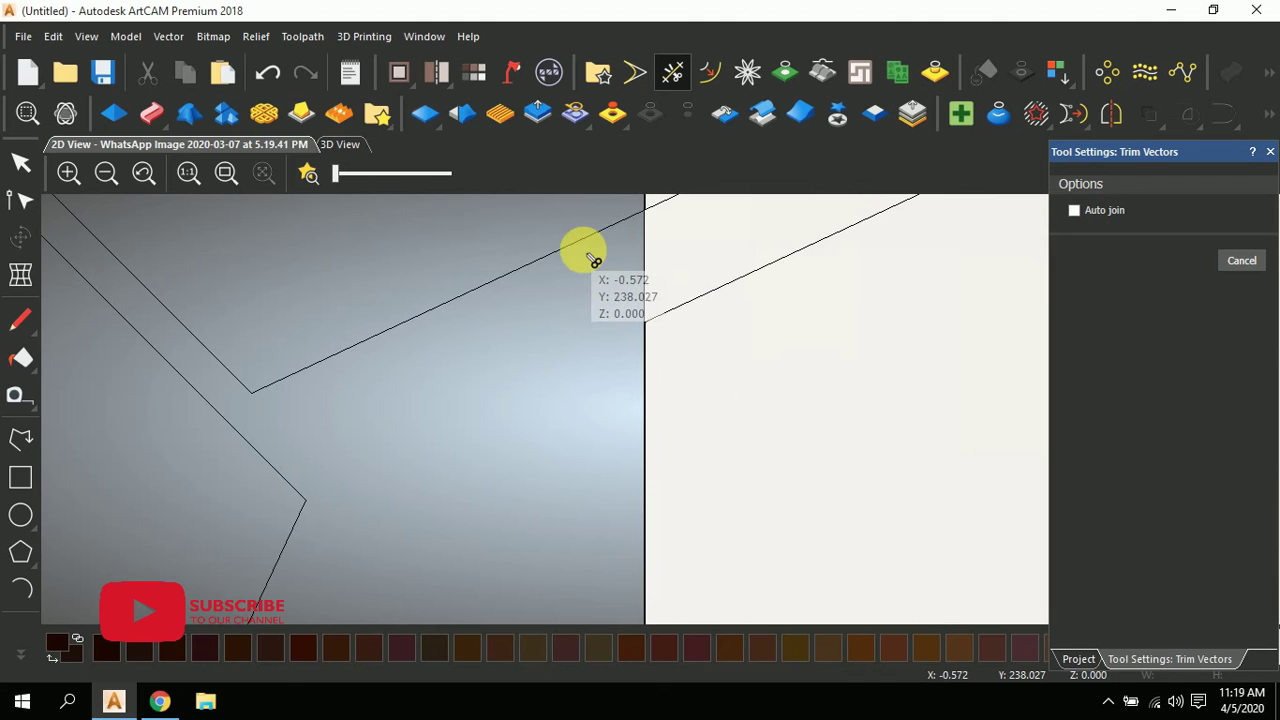
- Trim the diagonal and horizontal pattern lines overhanging the artwork's left border between about Y 238 and Y 259
scroll(600, 265, "down", 3)
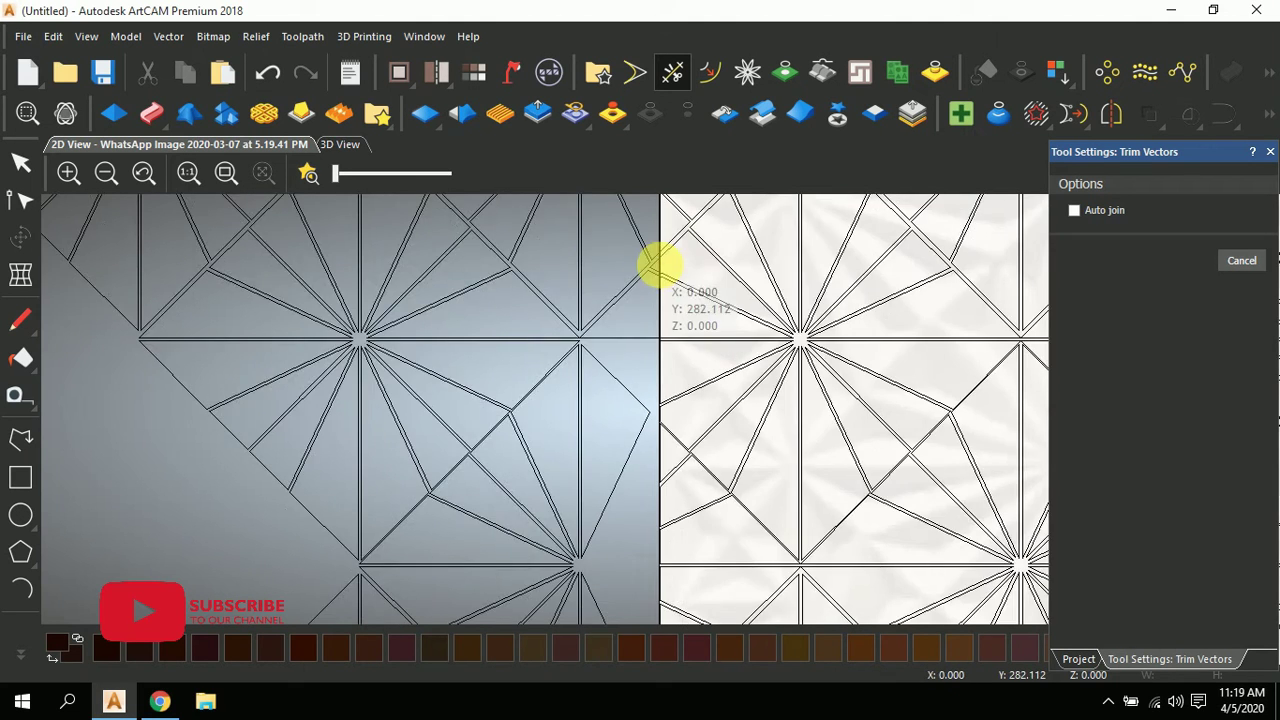
scroll(654, 414, "up", 4)
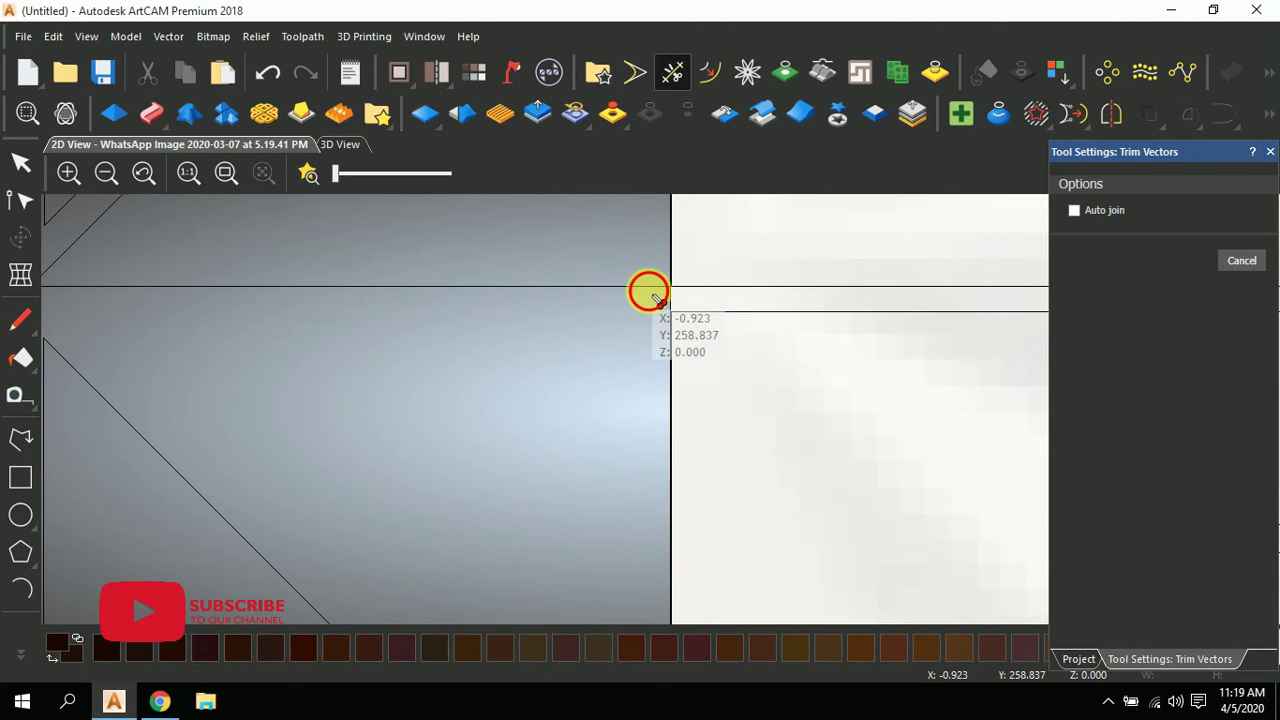
scroll(660, 340, "down", 3)
scroll(650, 400, "up", 3)
scroll(650, 455, "down", 3)
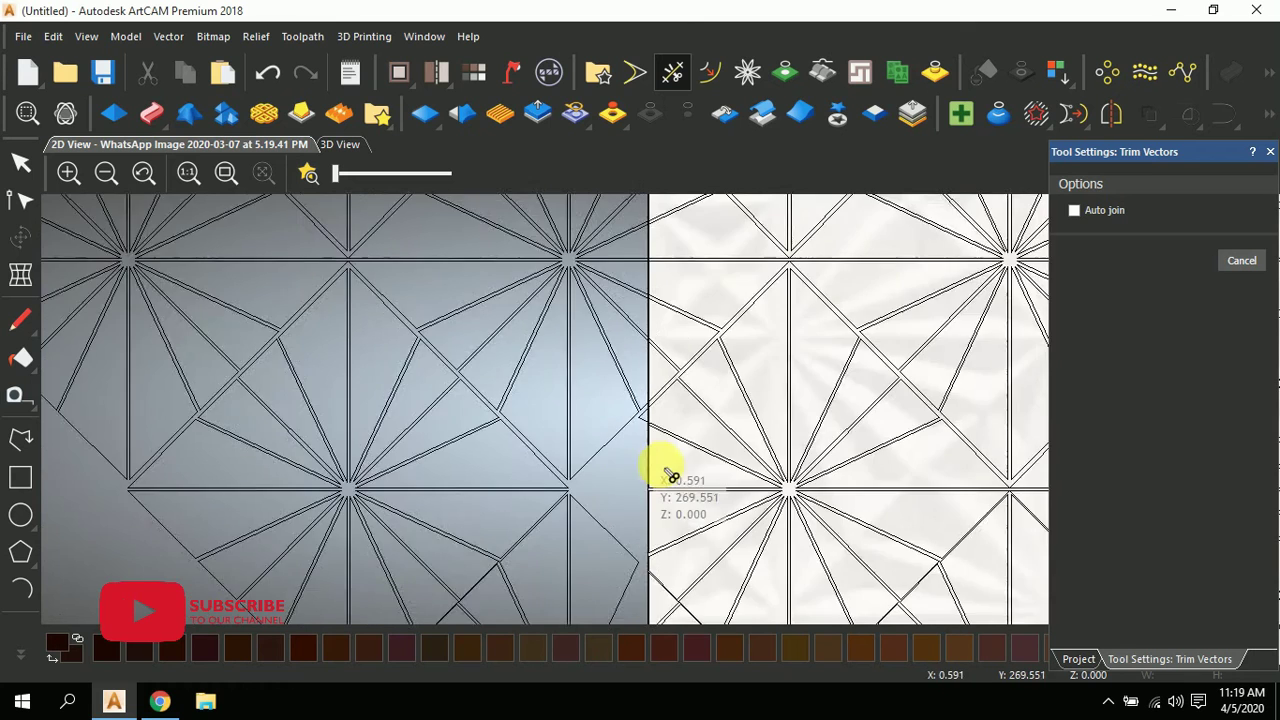
- Trim the diagonal lines around the diamond corner that crosses the artwork's left border near Y 280
scroll(655, 485, "up", 3)
scroll(640, 450, "down", 3)
scroll(650, 380, "up", 4)
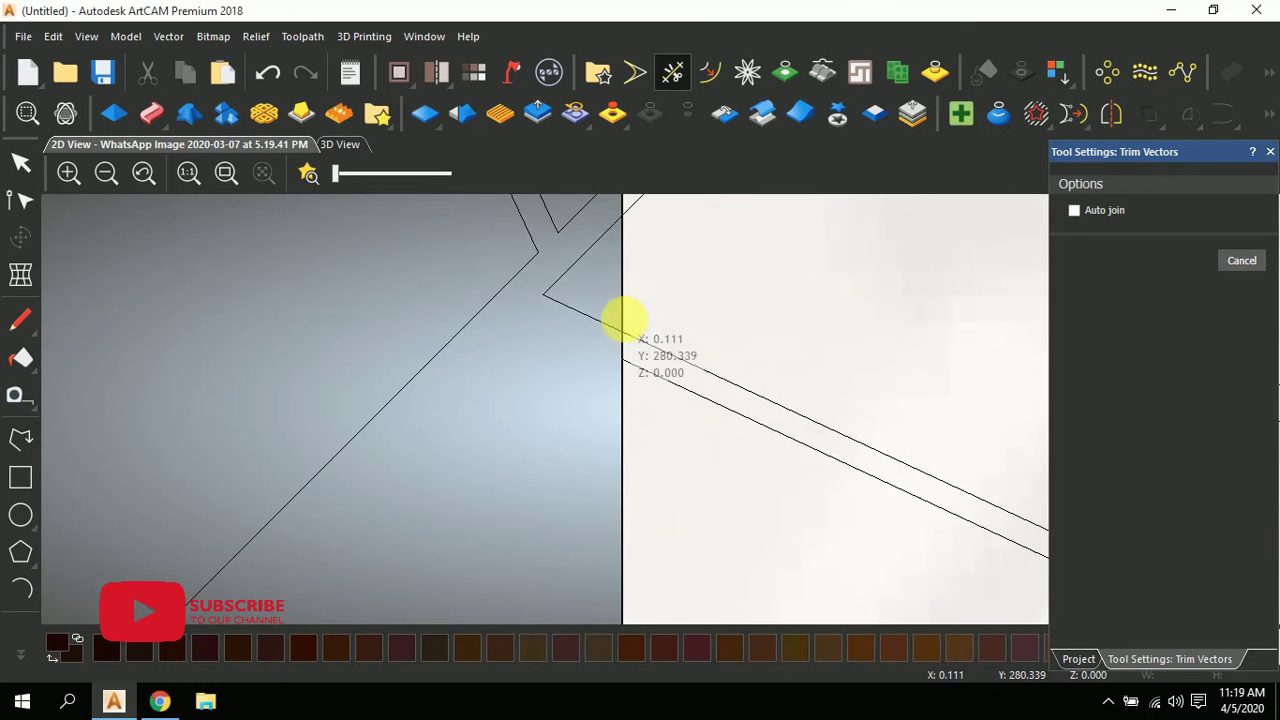
scroll(641, 420, "down", 3)
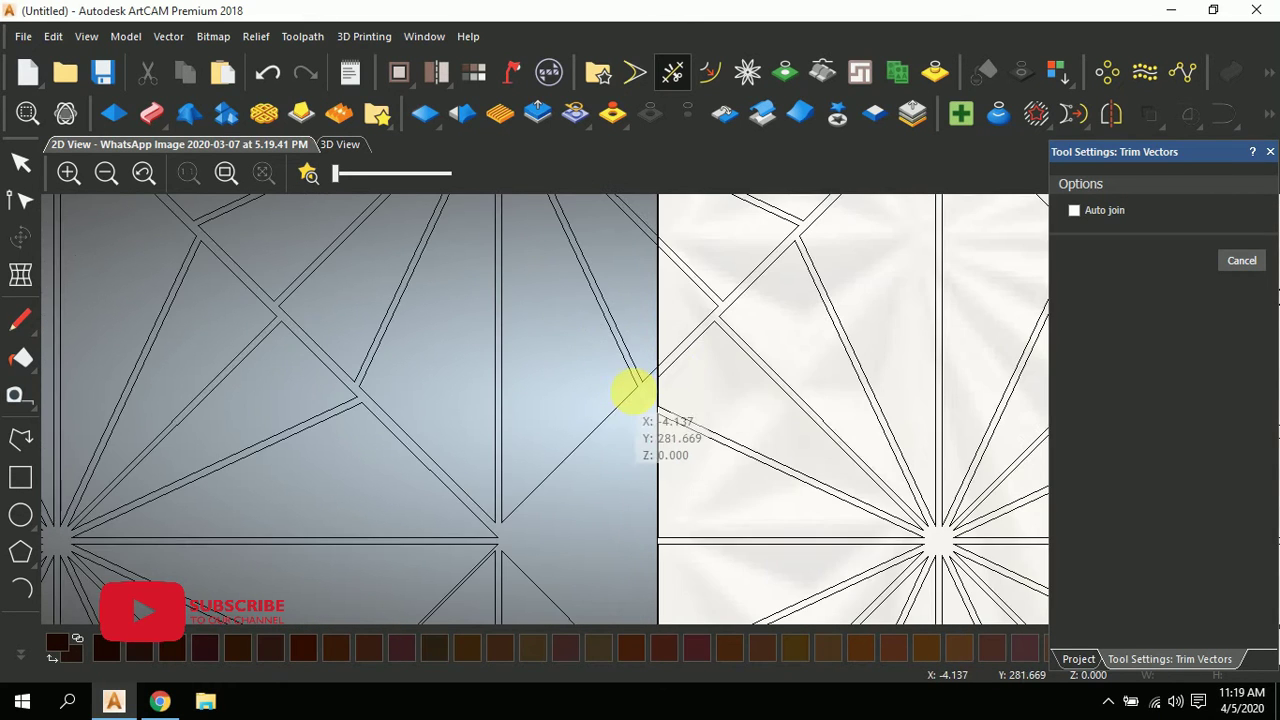
scroll(661, 387, "up", 3)
scroll(604, 375, "down", 3)
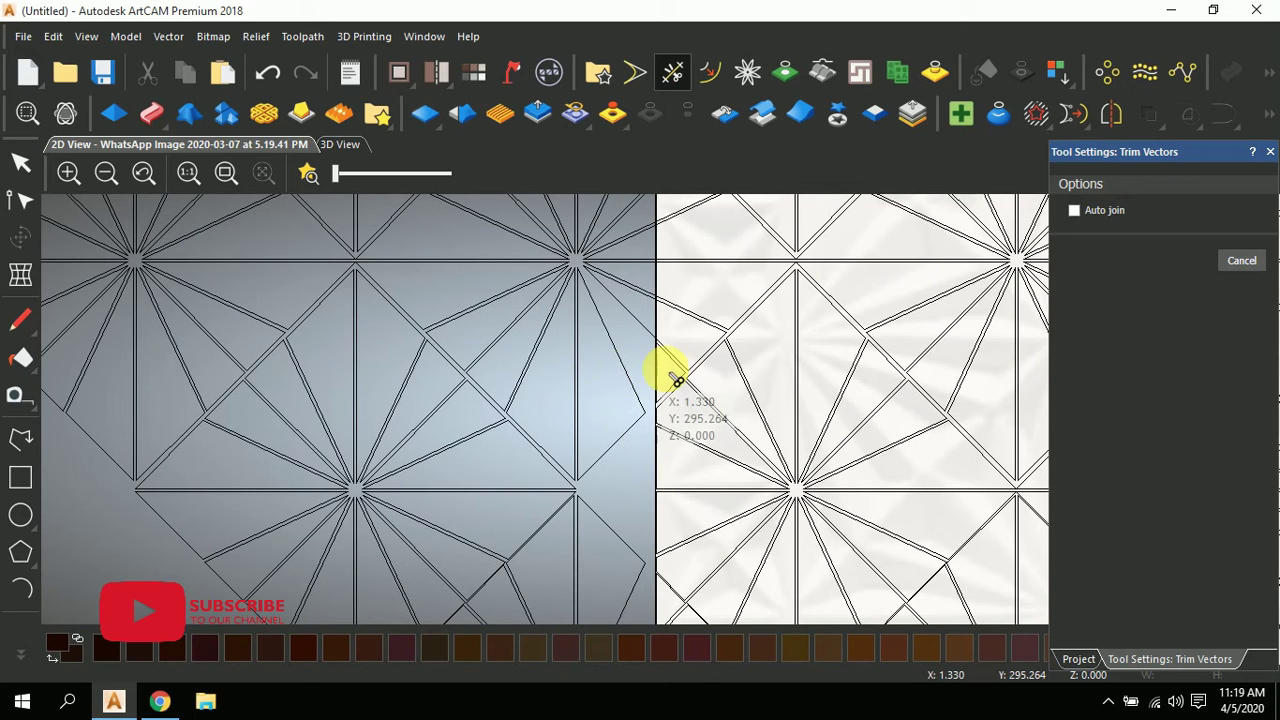
- Trim the diagonals near Y 306 and Y 319 and the horizontal line near Y 331 at the artwork's left border
scroll(660, 360, "up", 5)
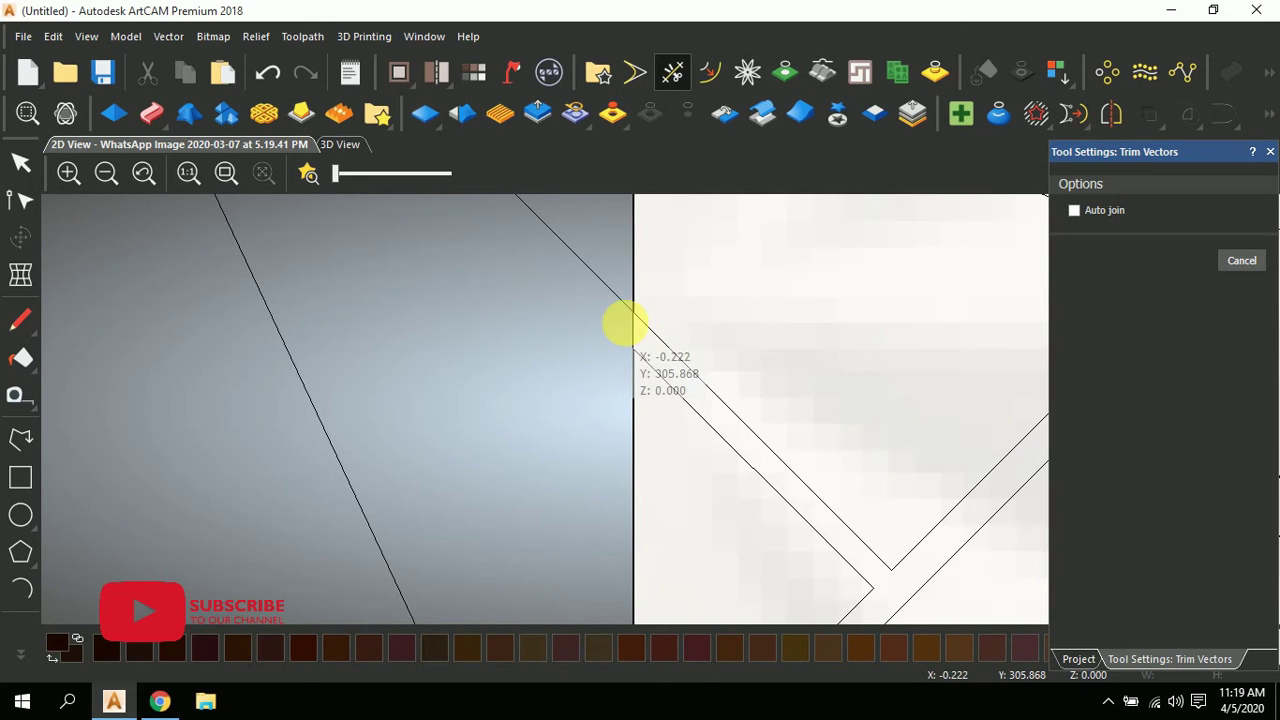
scroll(628, 316, "down", 3)
scroll(651, 334, "up", 3)
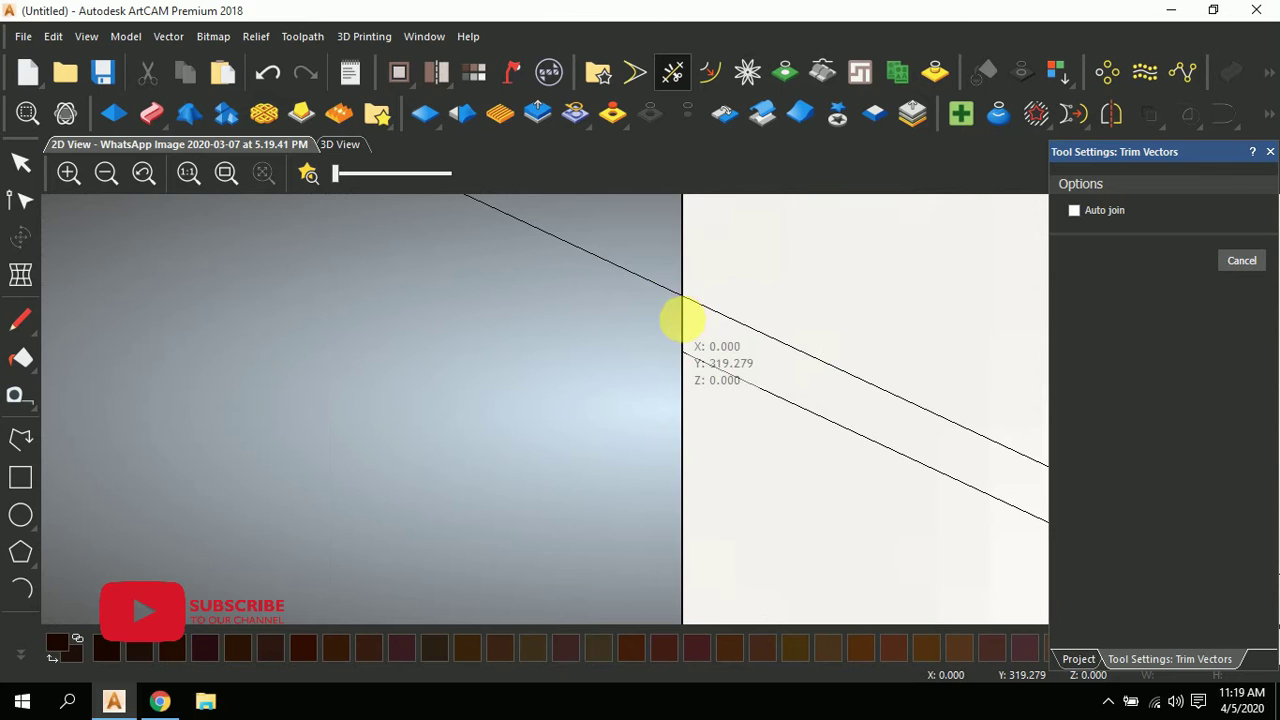
scroll(663, 320, "down", 3)
scroll(667, 310, "up", 3)
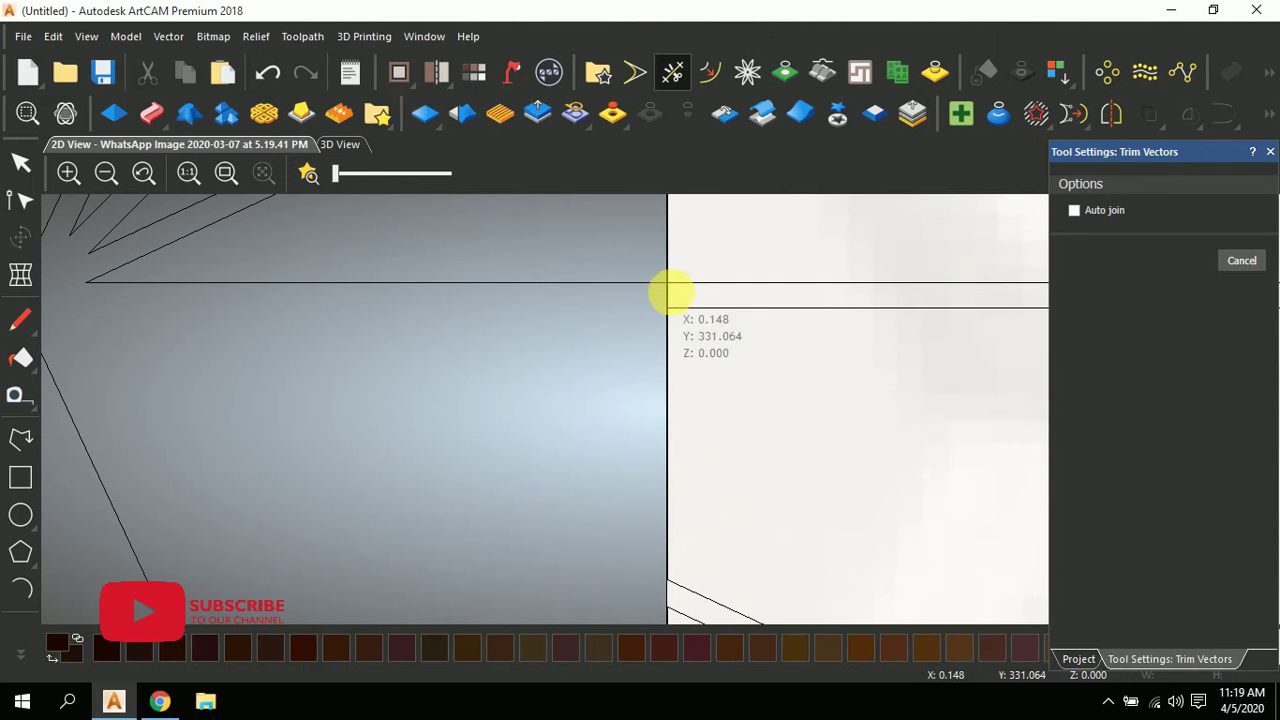
scroll(674, 323, "down", 3)
- Trim the diagonal line pairs overhanging the artwork's left border near Y 342 and Y 356
scroll(646, 480, "up", 4)
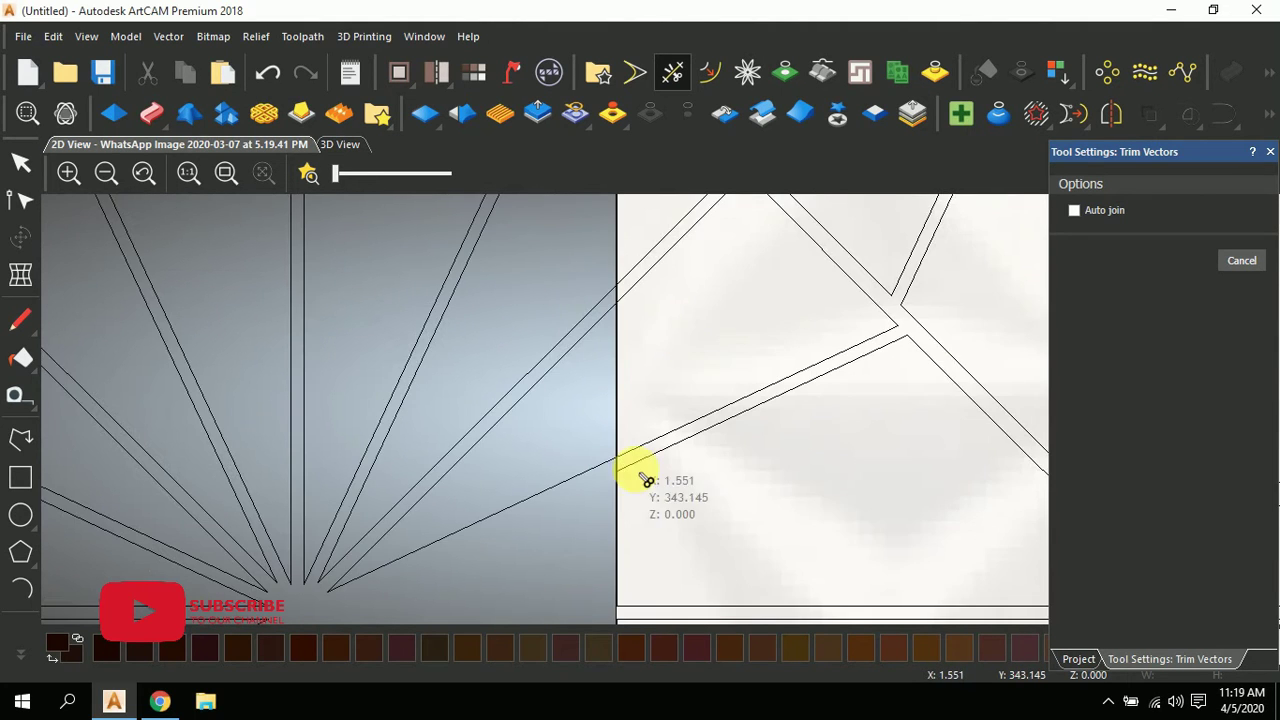
left_click(588, 460)
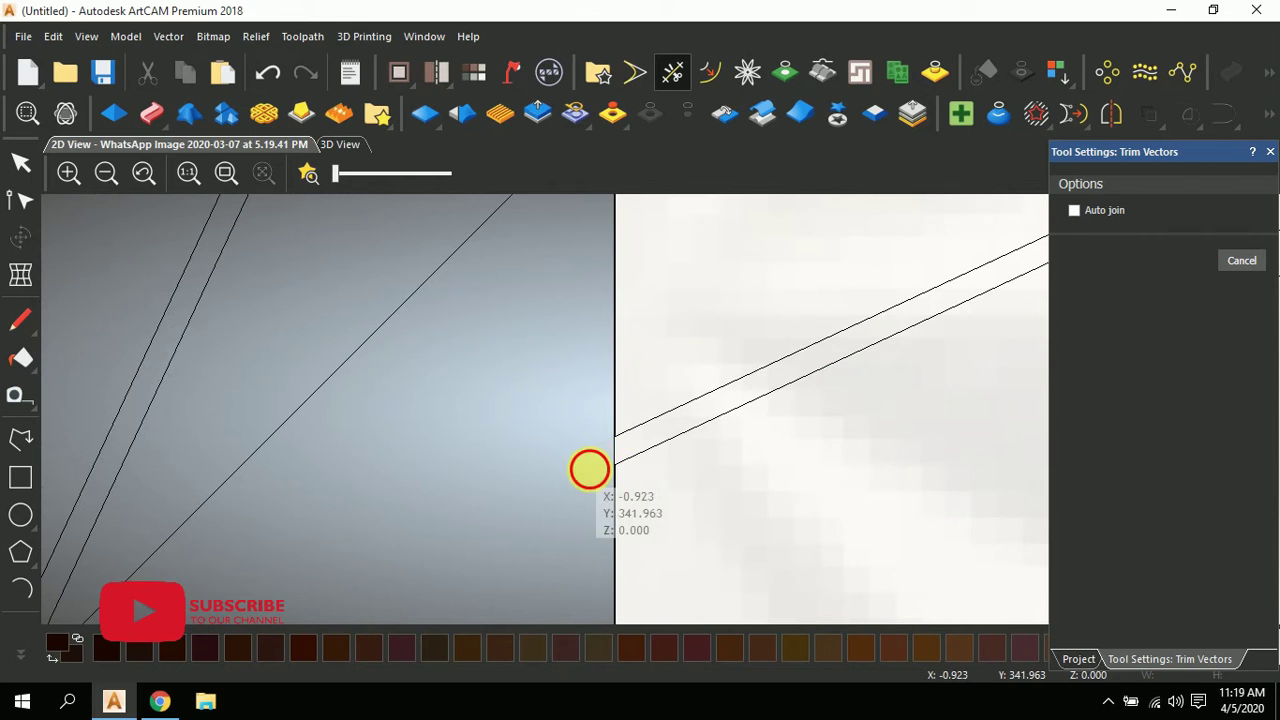
scroll(657, 400, "down", 3)
scroll(668, 376, "up", 3)
scroll(672, 390, "up", 4)
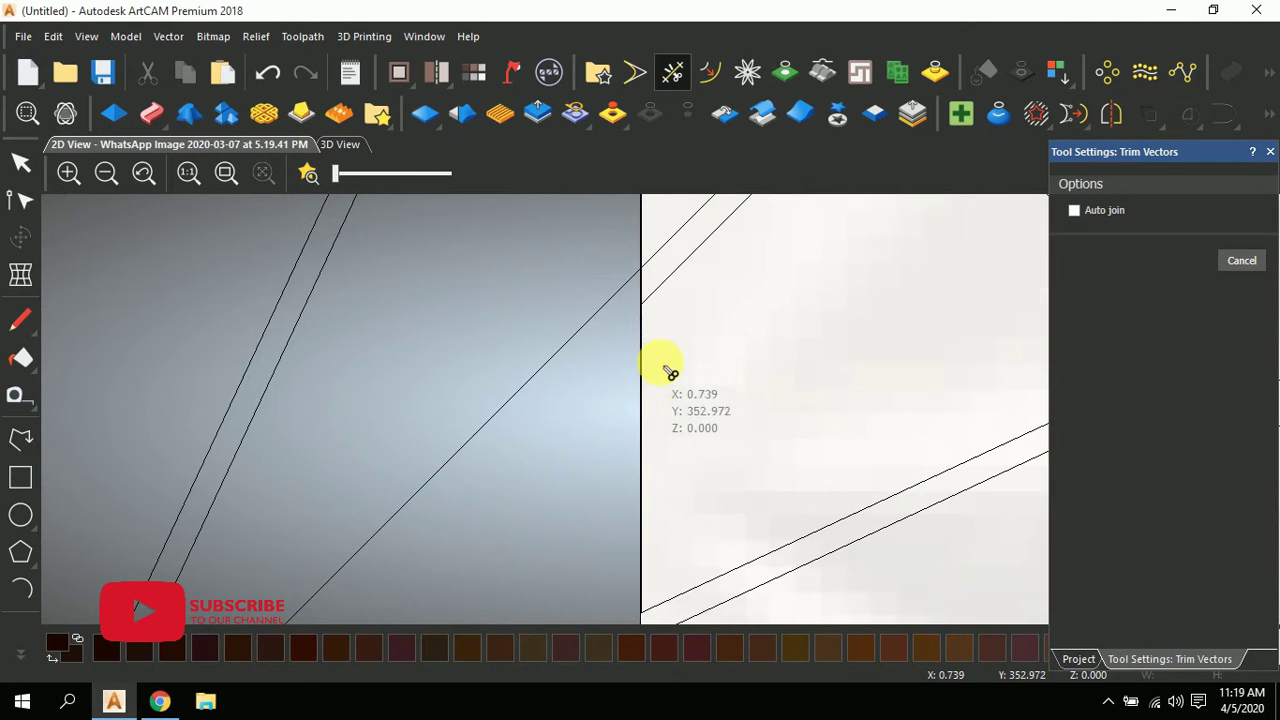
left_click(614, 262)
scroll(620, 290, "down", 3)
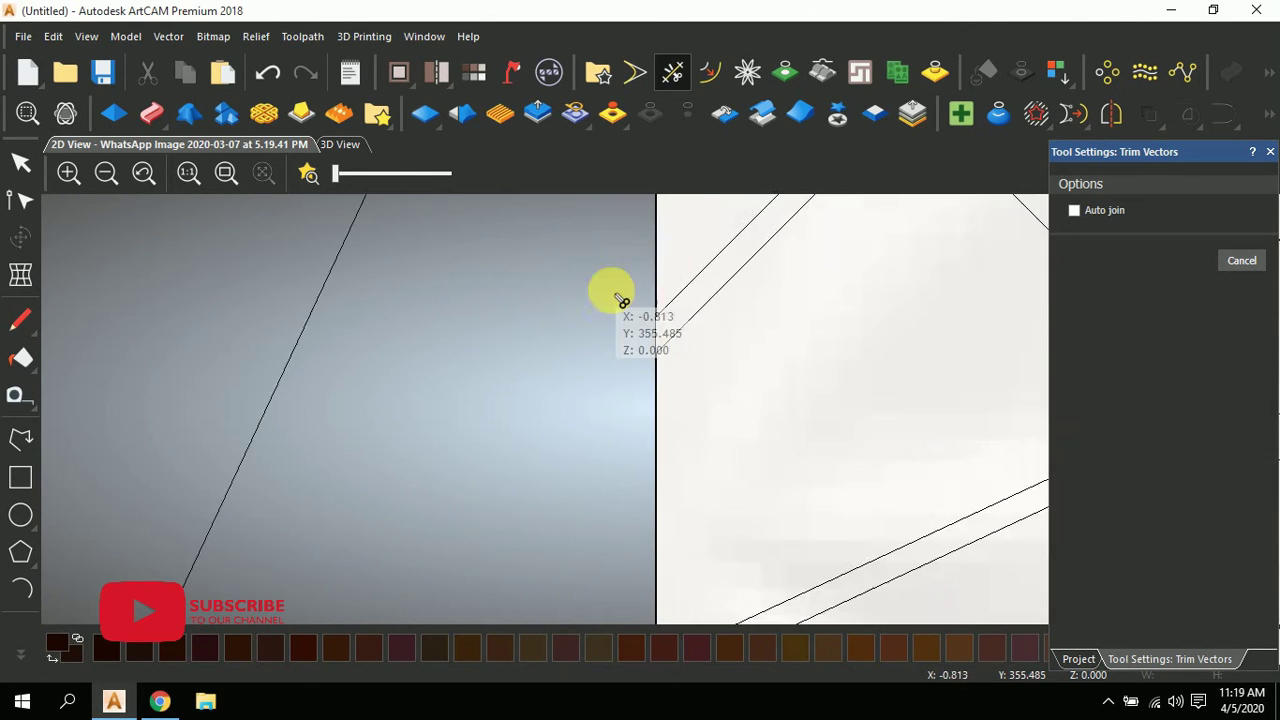
scroll(663, 334, "up", 3)
scroll(650, 476, "up", 2)
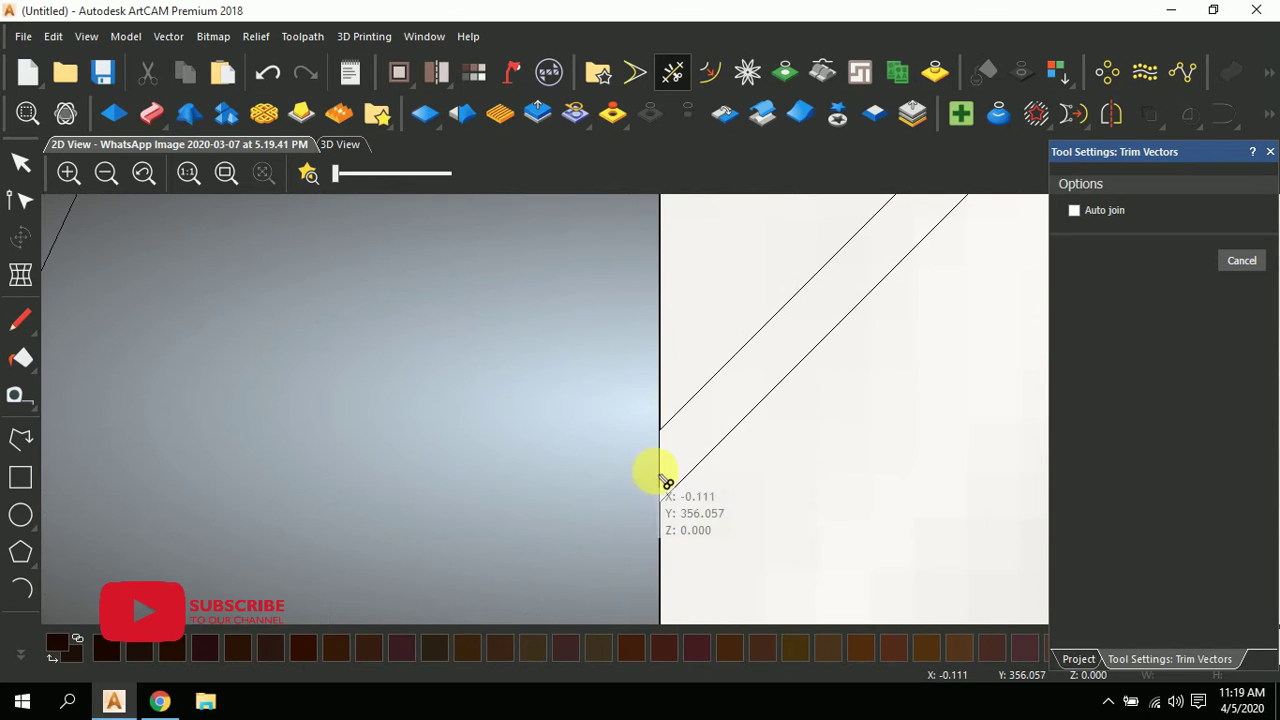
- Trim the diagonal lines extending past the artwork's left border near Y 377 and Y 383
scroll(664, 460, "down", 3)
scroll(660, 350, "up", 3)
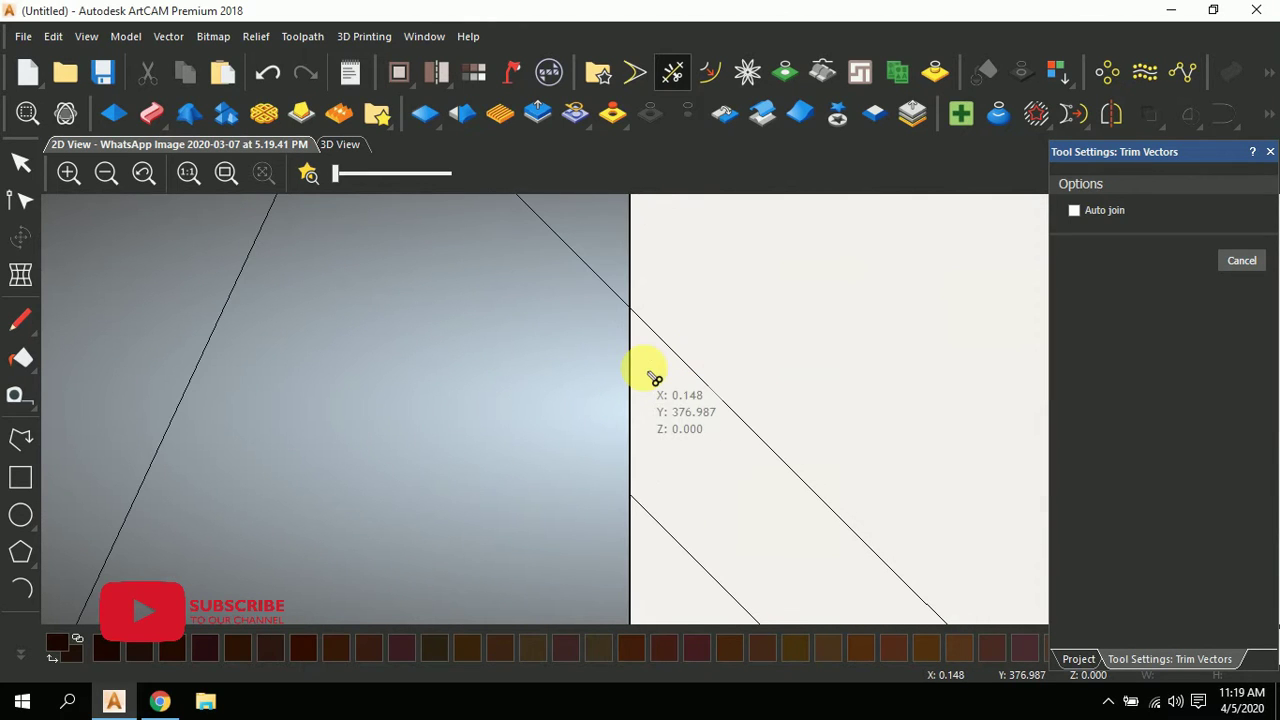
scroll(618, 340, "down", 2)
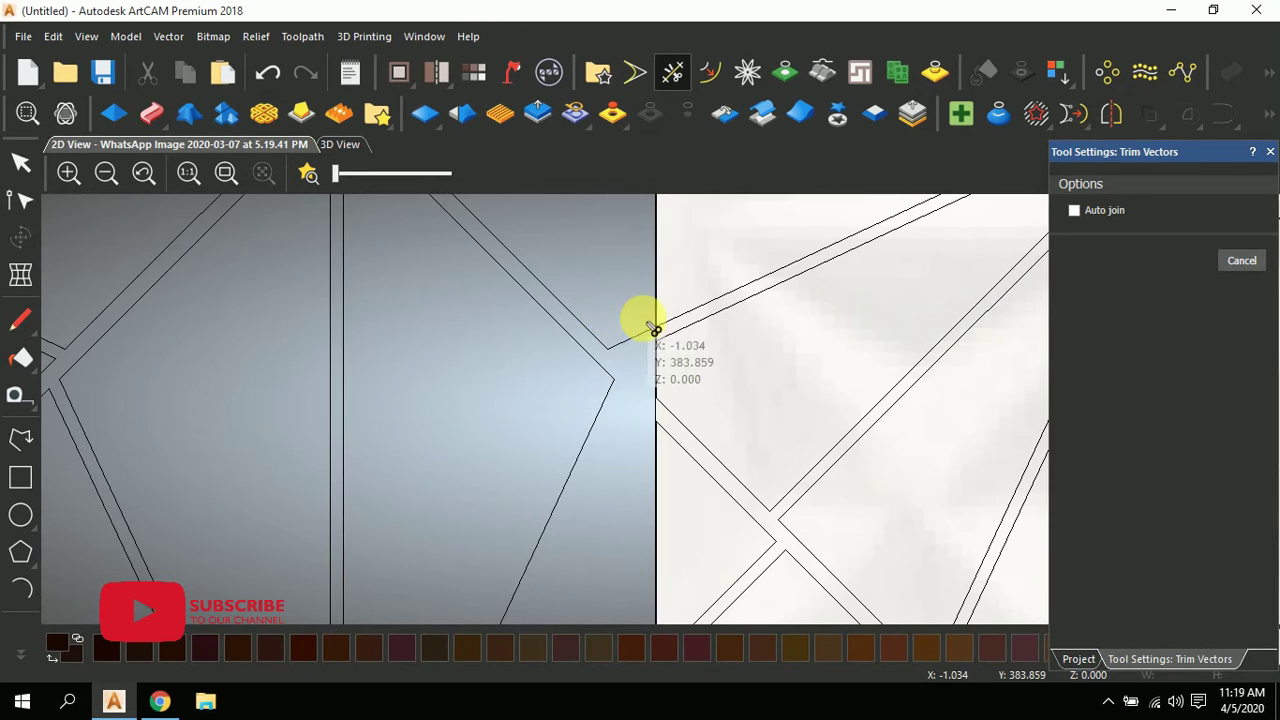
scroll(650, 328, "up", 2)
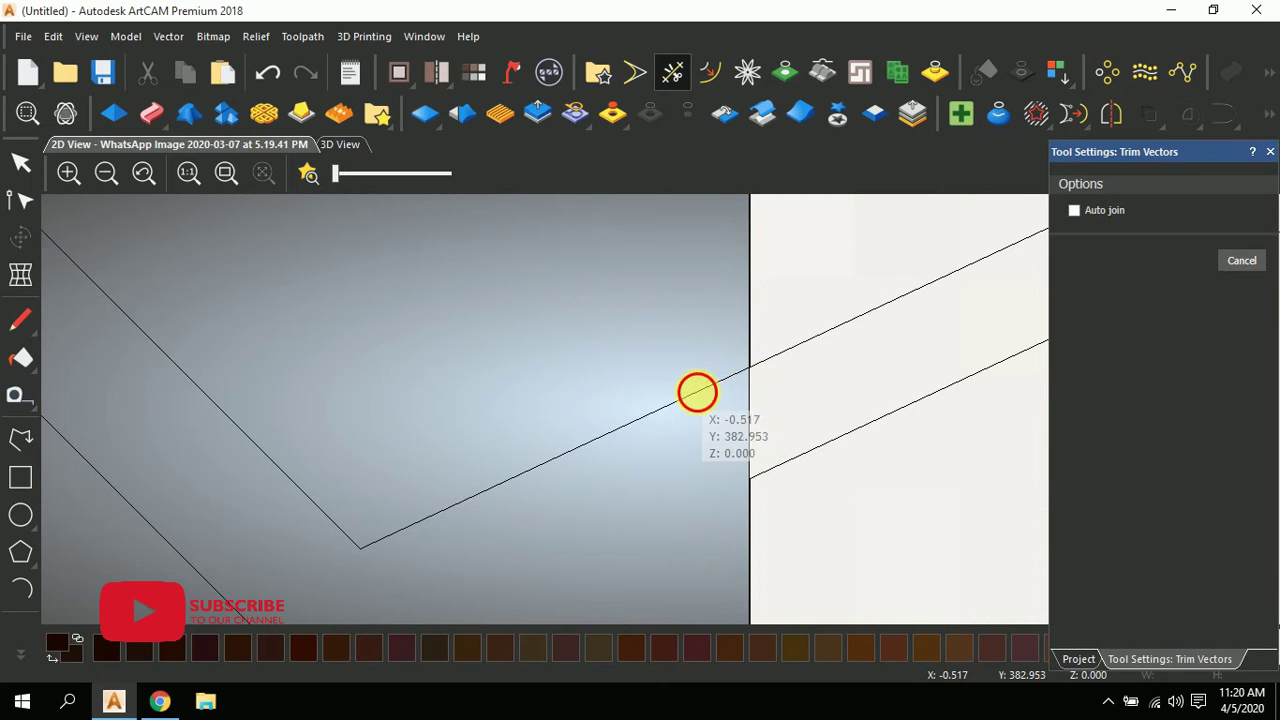
scroll(666, 357, "down", 3)
- Trim the remaining lines crossing the artwork's left border from about Y 403 up to its upper-left corner
scroll(674, 400, "up", 4)
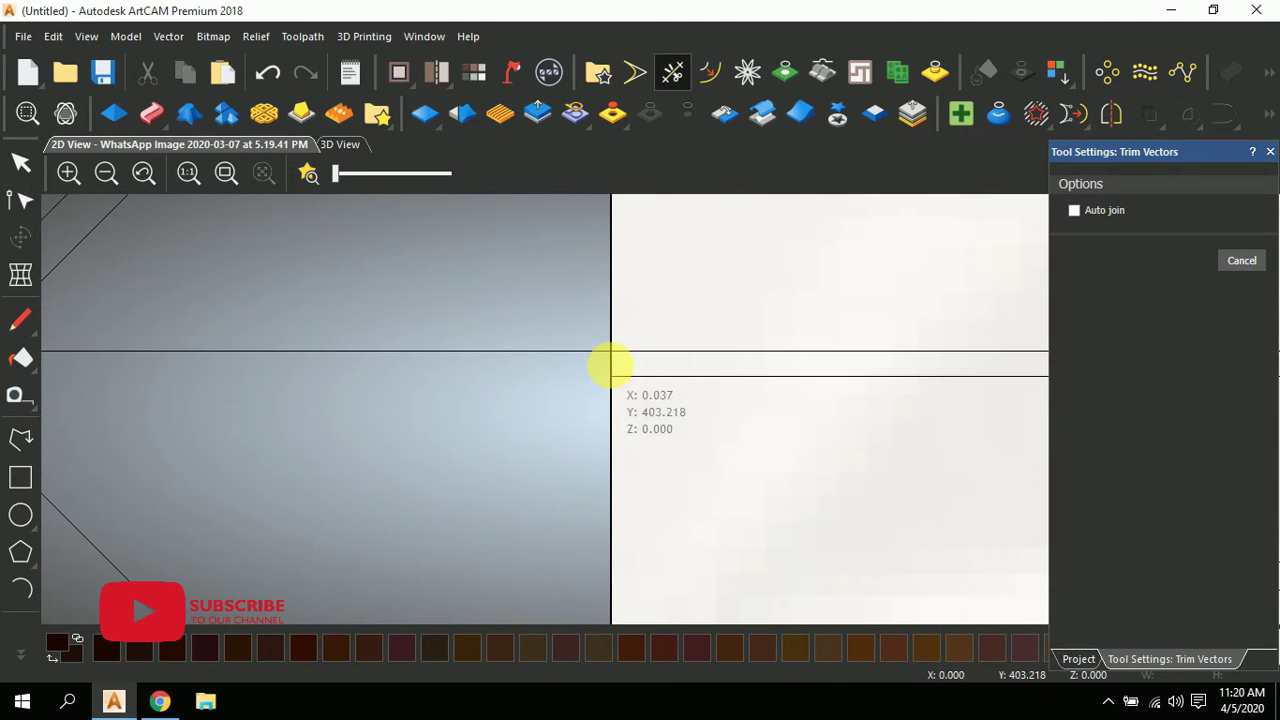
scroll(610, 350, "down", 3)
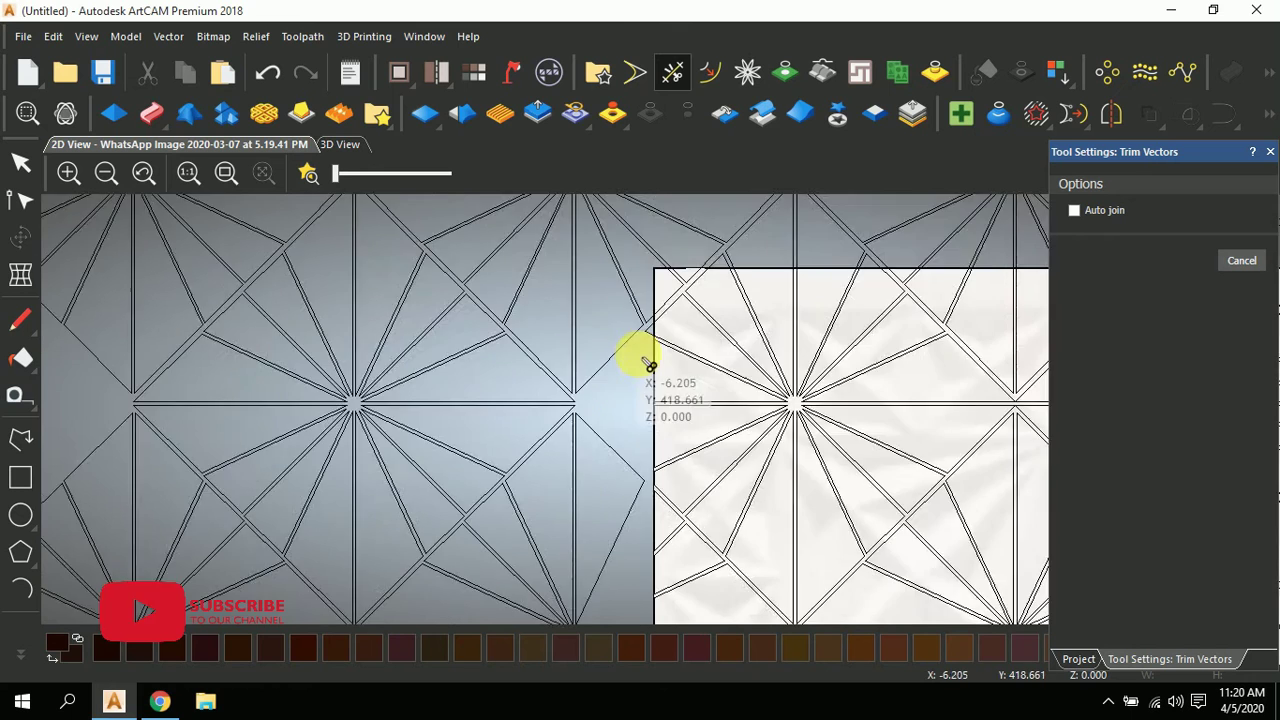
scroll(645, 340, "up", 4)
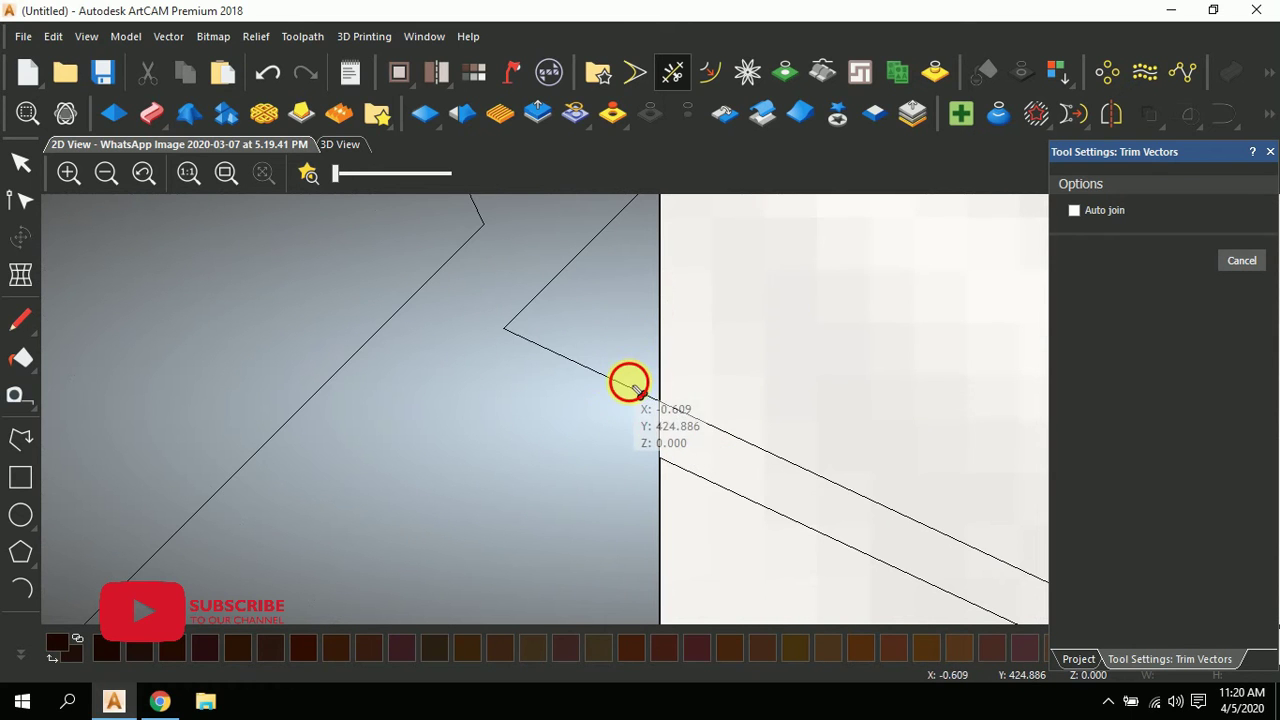
scroll(634, 386, "down", 2)
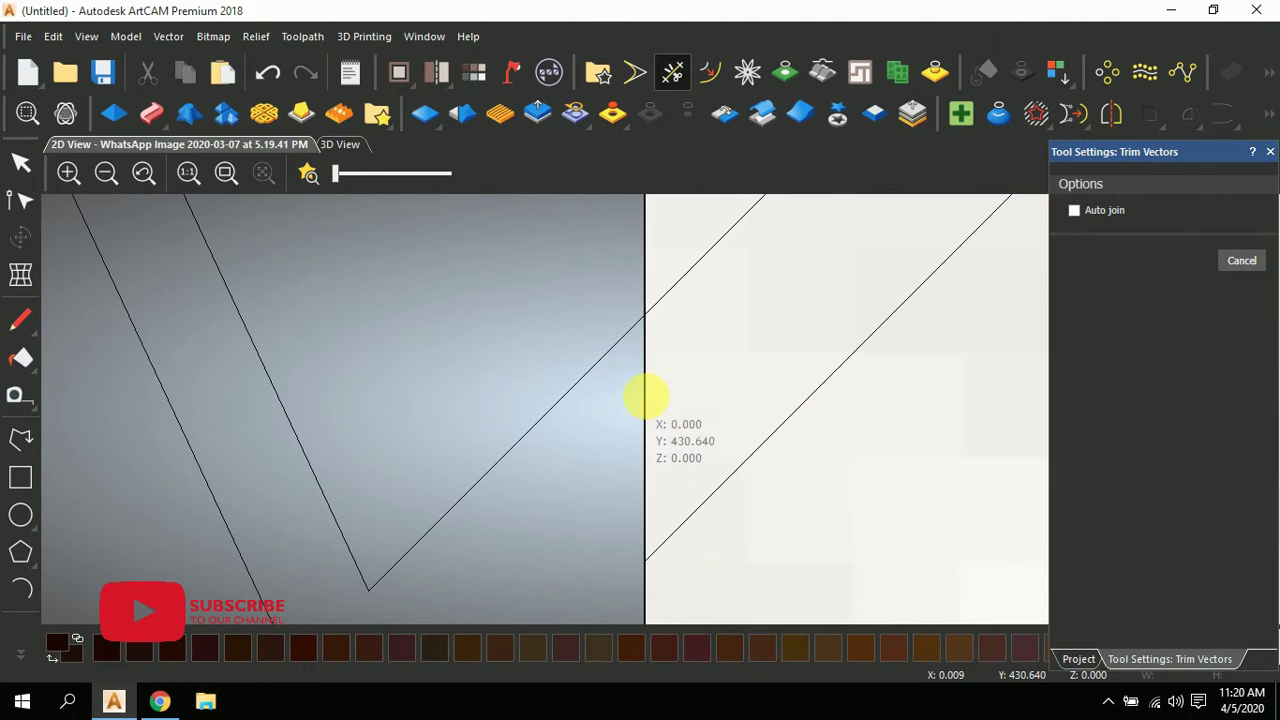
scroll(595, 380, "down", 4)
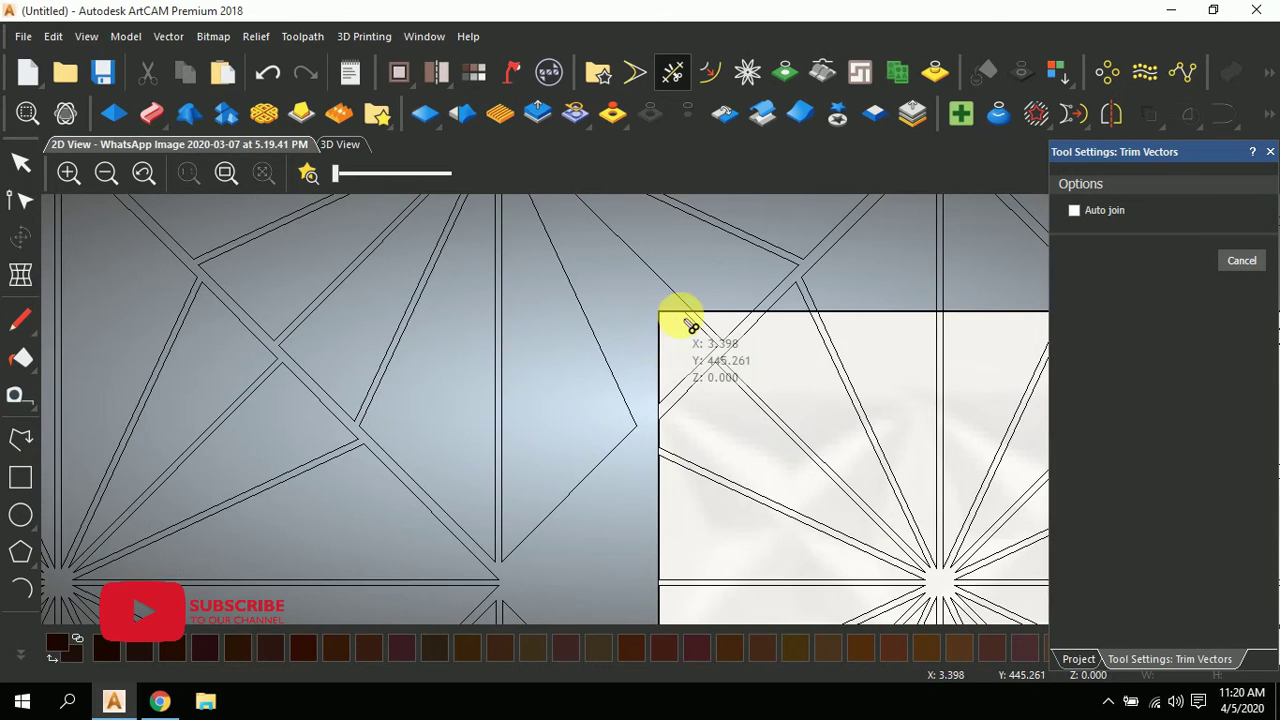
scroll(700, 315, "up", 4)
mouse_move(785, 334)
left_mouse_down()
mouse_move(814, 300)
mouse_move(791, 349)
left_mouse_up()
scroll(791, 349, "down", 2)
- Select the leftover star-pattern vectors below the artwork, as far as its lower-right corner, and delete them
left_click(21, 162)
scroll(523, 320, "down", 5)
scroll(686, 420, "up", 3)
scroll(829, 520, "down", 5)
scroll(514, 394, "up", 4)
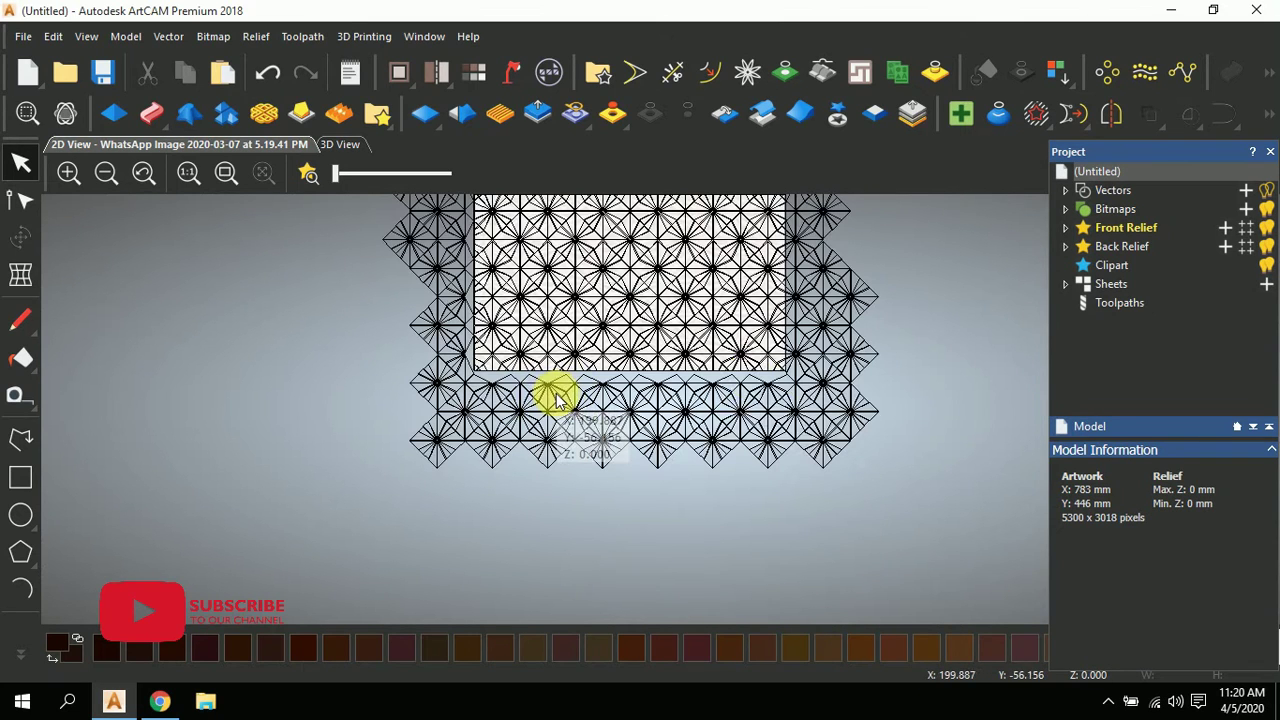
scroll(775, 376, "up", 2)
left_click_drag(775, 376, 23, 557)
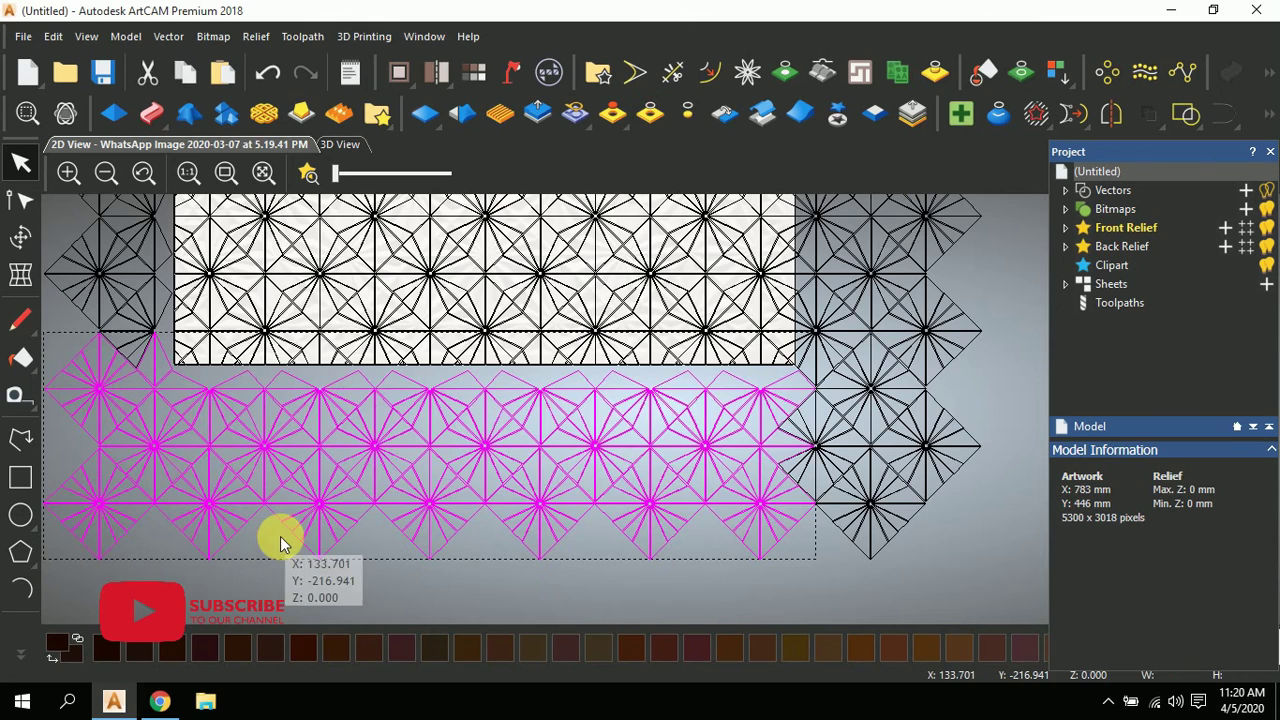
key("Delete")
- Select the leftover pattern vectors outside the artwork's left border and delete them
scroll(571, 323, "up", 2)
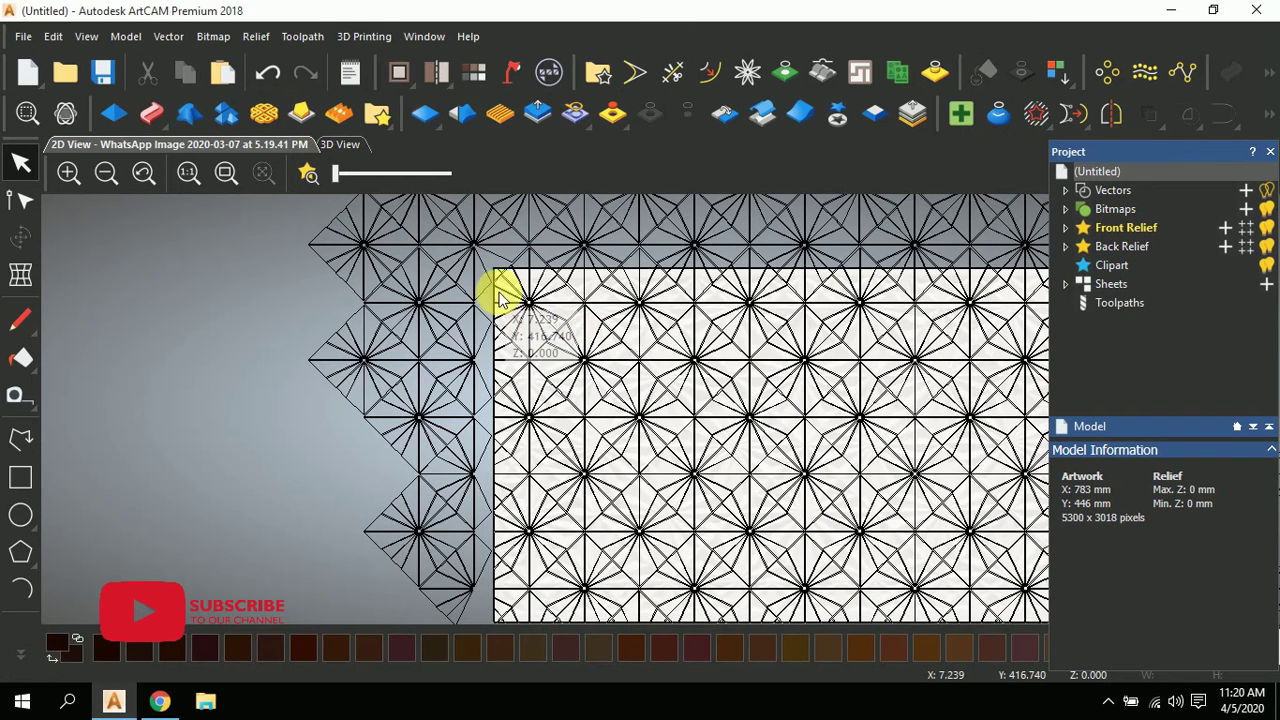
left_click_drag(485, 258, 284, 598)
key("Delete")
- Trim the diagonal lines crossing the artwork's top border near its upper-left corner, at about X 24, without auto join
scroll(535, 445, "down", 3)
scroll(643, 371, "down", 4)
scroll(694, 423, "up", 8)
scroll(420, 468, "up", 3)
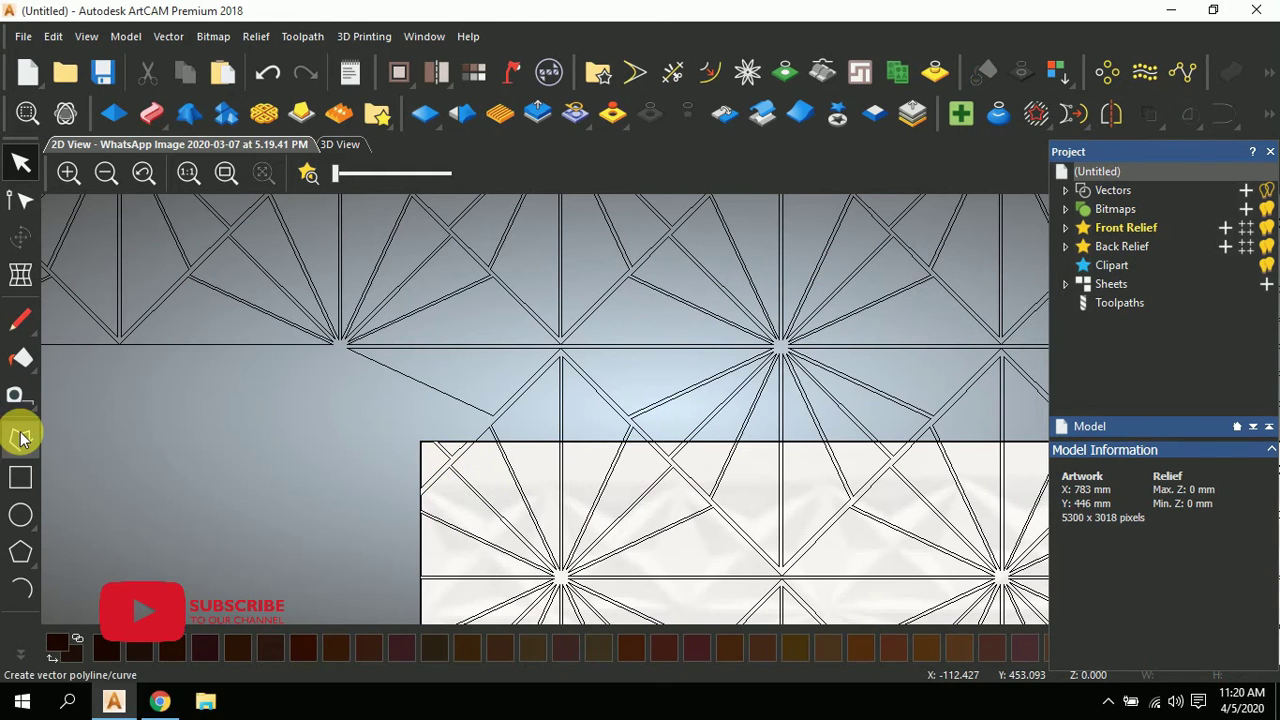
left_click(20, 437)
left_click(672, 72)
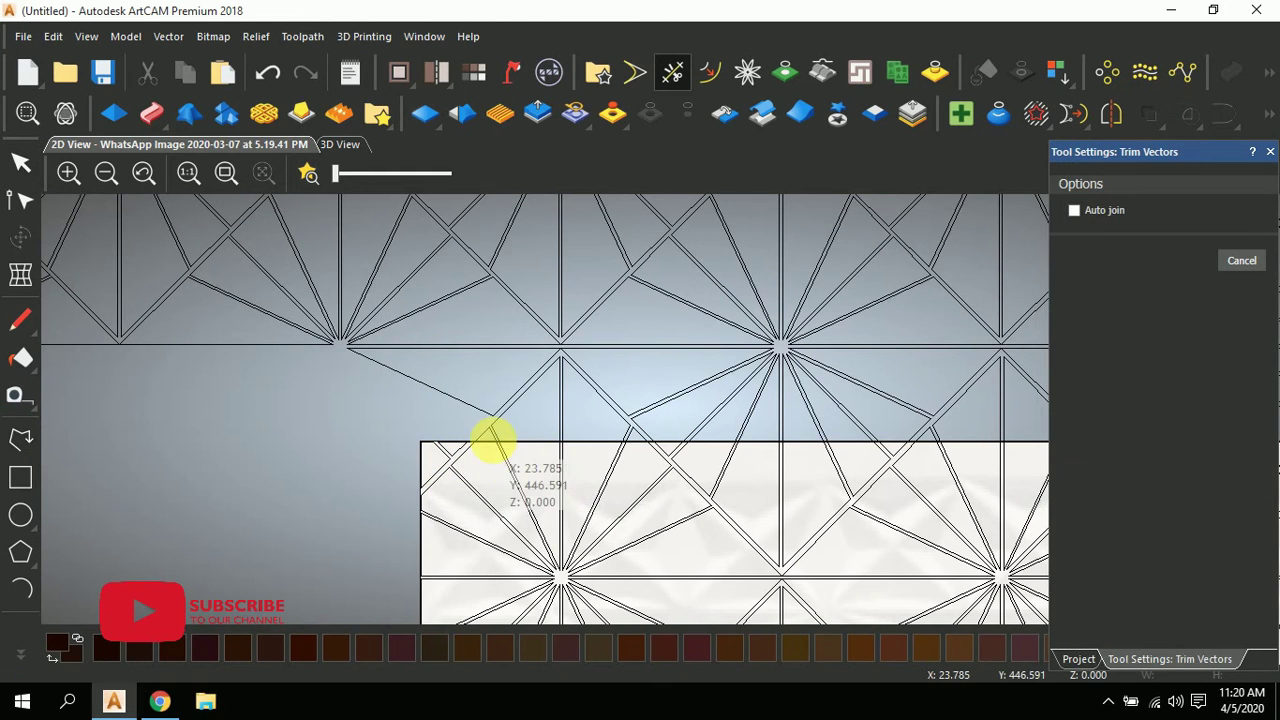
scroll(491, 440, "up", 5)
left_click(605, 400)
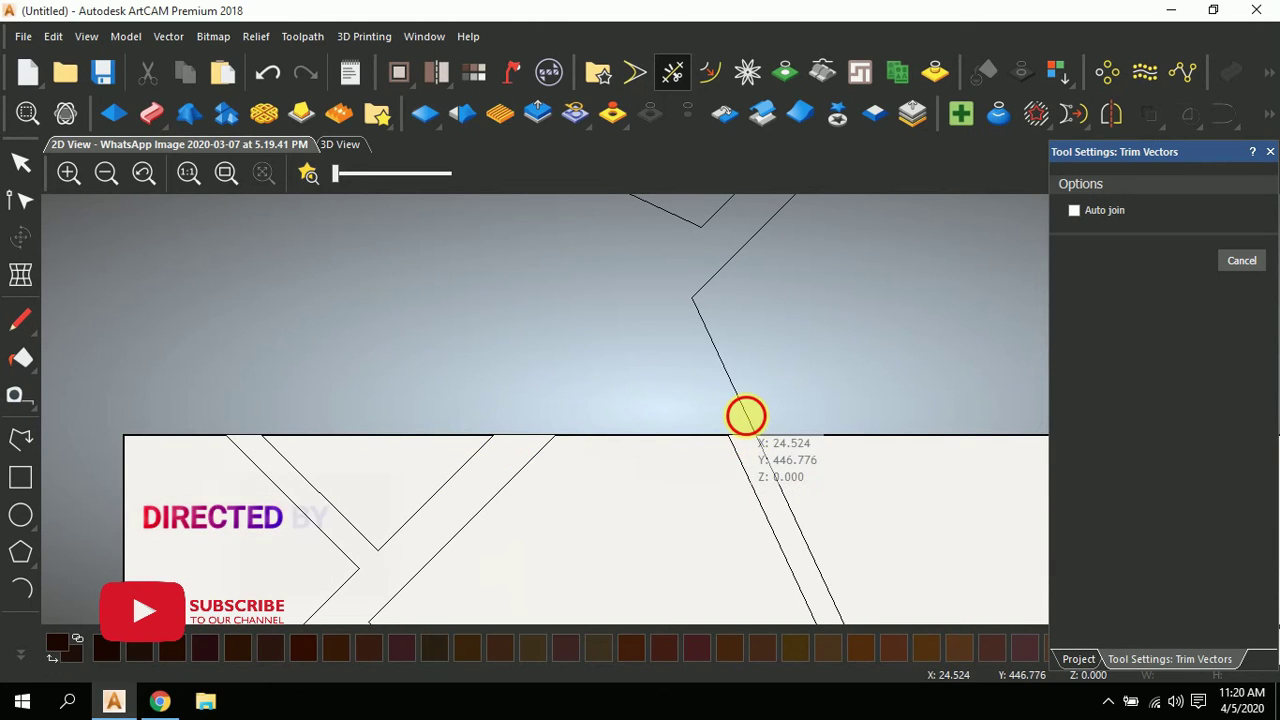
left_click(746, 416)
scroll(780, 406, "down", 2)
- Trim the vertical line pair near X 46 and the neighbouring diagonal pair where they extend above the top border
scroll(806, 429, "up", 3)
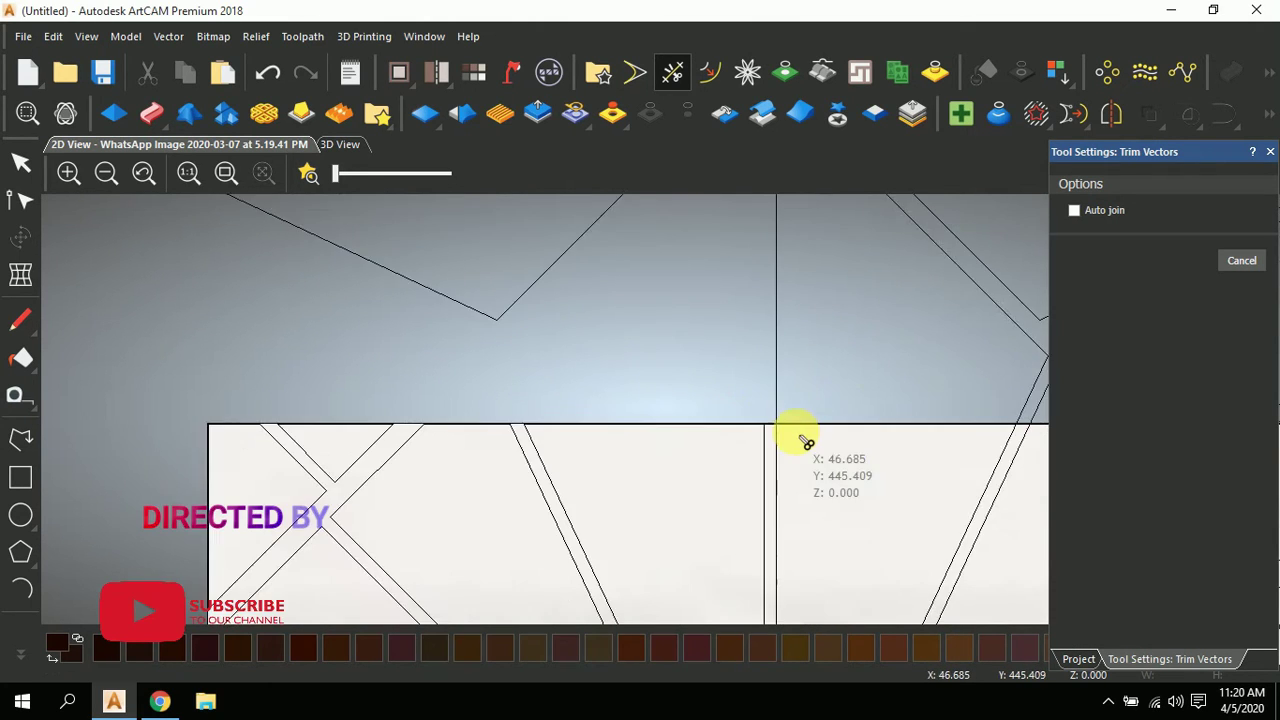
left_click(764, 380)
scroll(820, 386, "down", 2)
scroll(834, 443, "up", 3)
left_click(876, 357)
scroll(874, 368, "down", 2)
- Trim the two diagonal line pairs extending above the top border between about X 72 and X 84
scroll(760, 405, "up", 3)
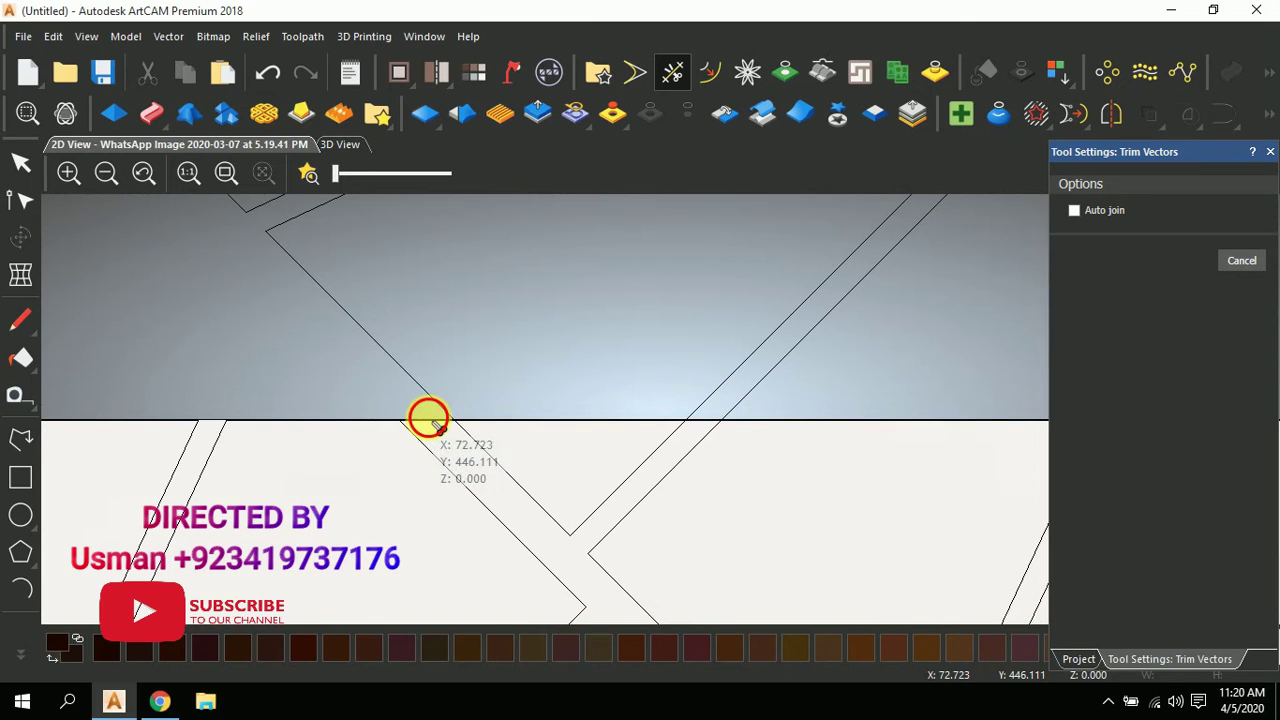
left_click(418, 395)
left_click(716, 411)
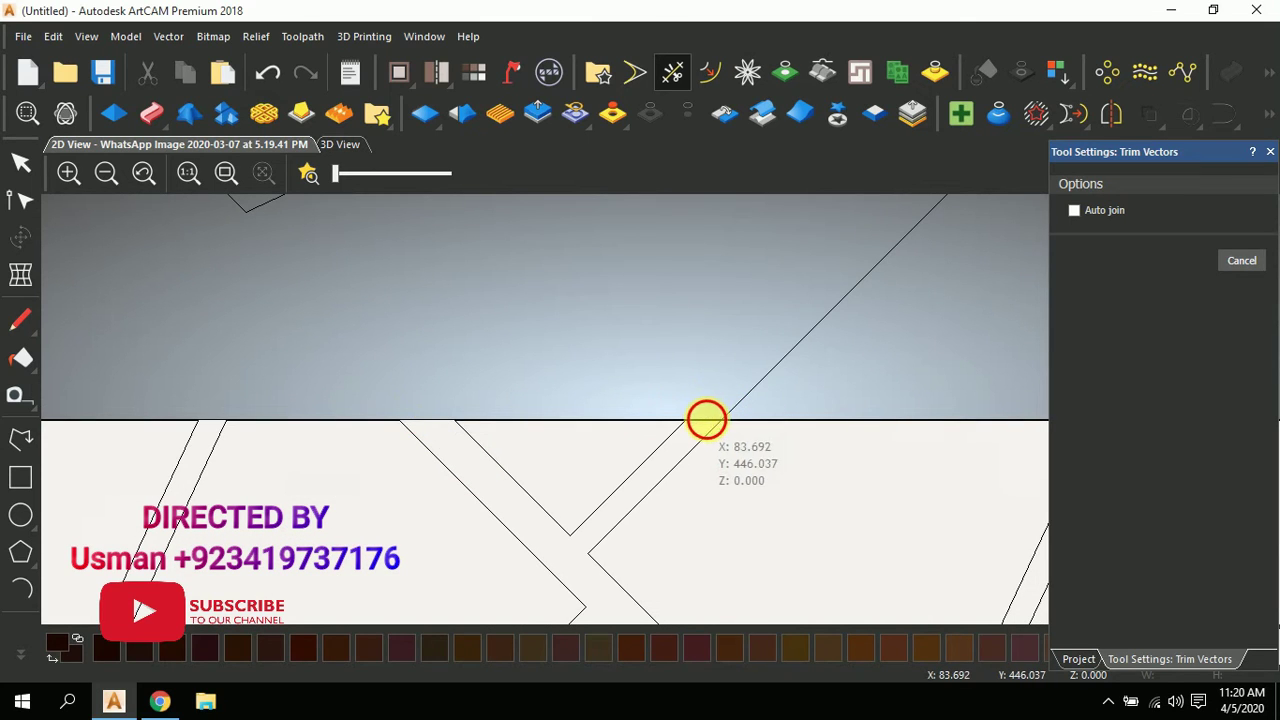
left_click(764, 380)
scroll(814, 380, "down", 2)
- Trim the diagonal and vertical lines extending above the top border between about X 100 and X 128
scroll(794, 417, "up", 3)
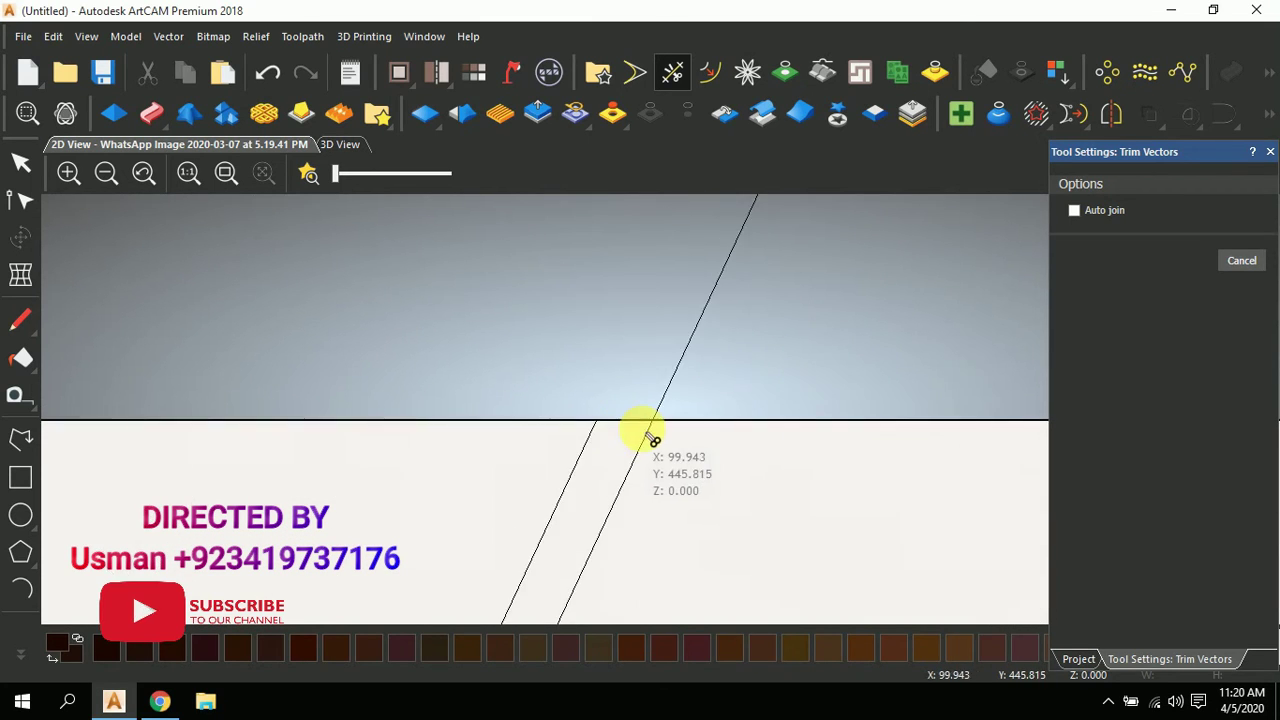
left_click(660, 402)
scroll(737, 423, "down", 2)
scroll(700, 423, "up", 3)
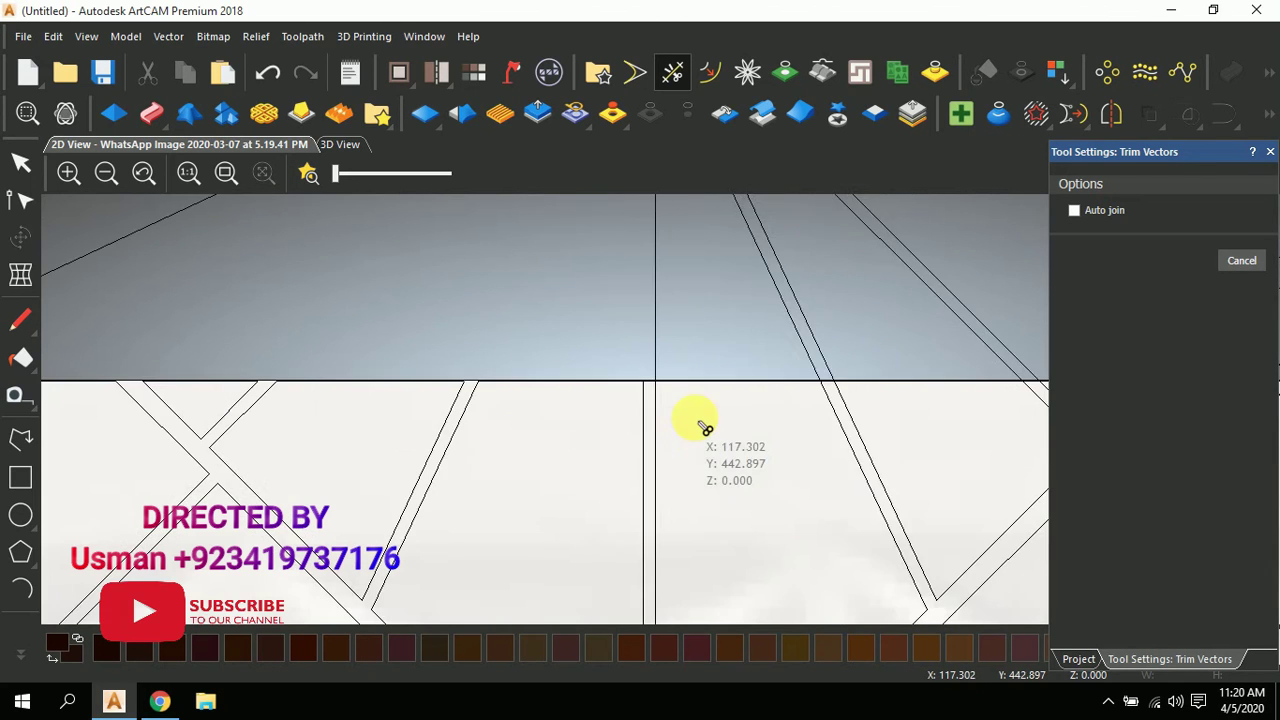
left_click(620, 338)
scroll(808, 343, "down", 2)
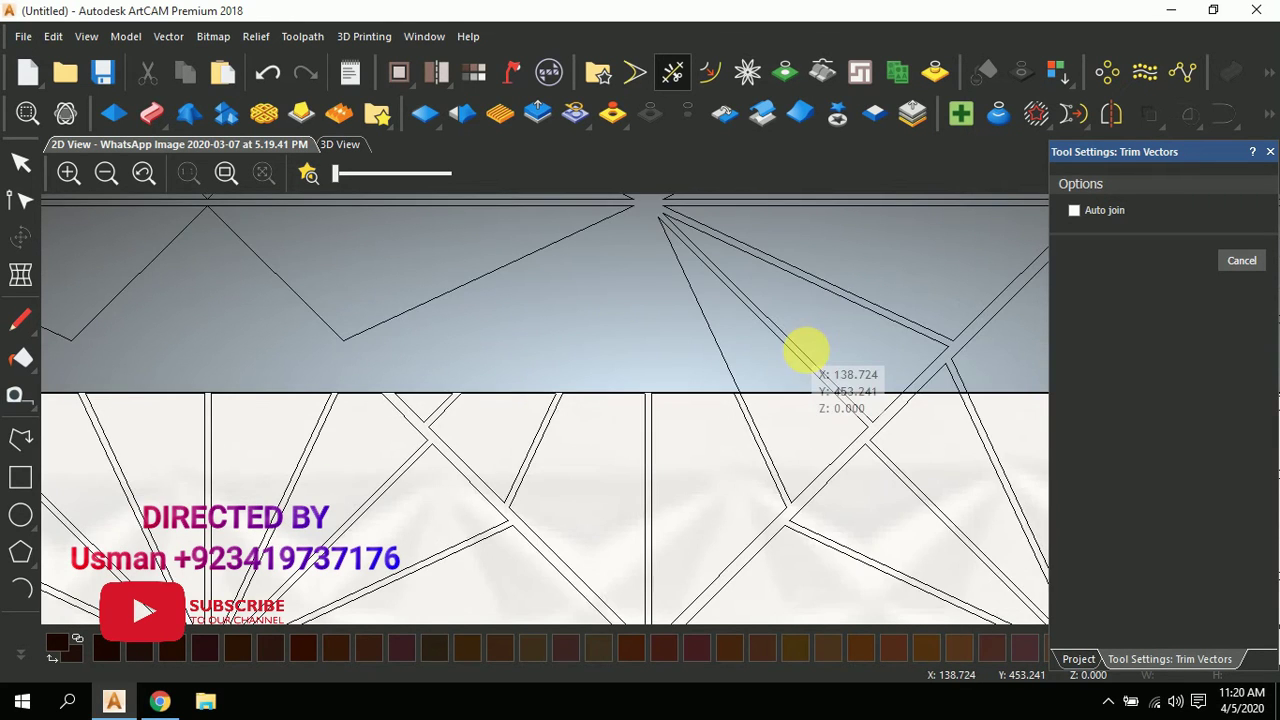
scroll(800, 348, "up", 3)
left_click(637, 419)
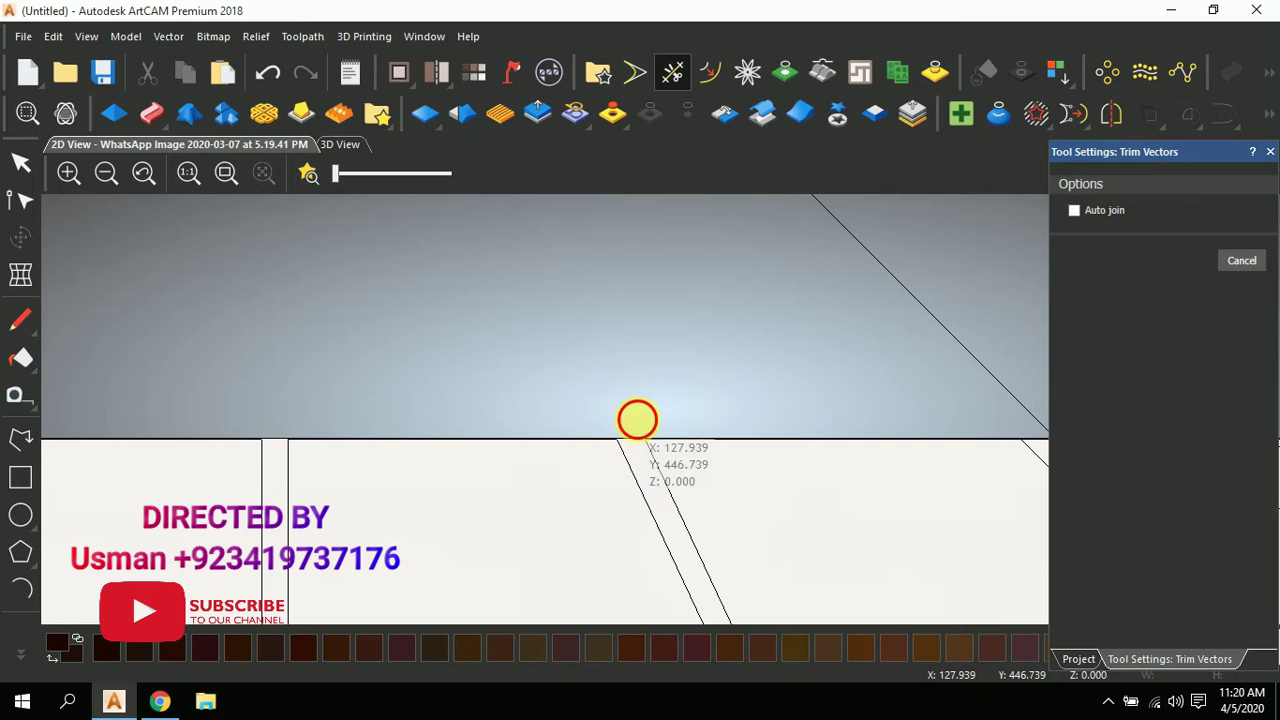
- Trim the two diagonal line pairs extending above the top border between about X 144 and X 156
scroll(700, 421, "down", 2)
scroll(737, 432, "up", 3)
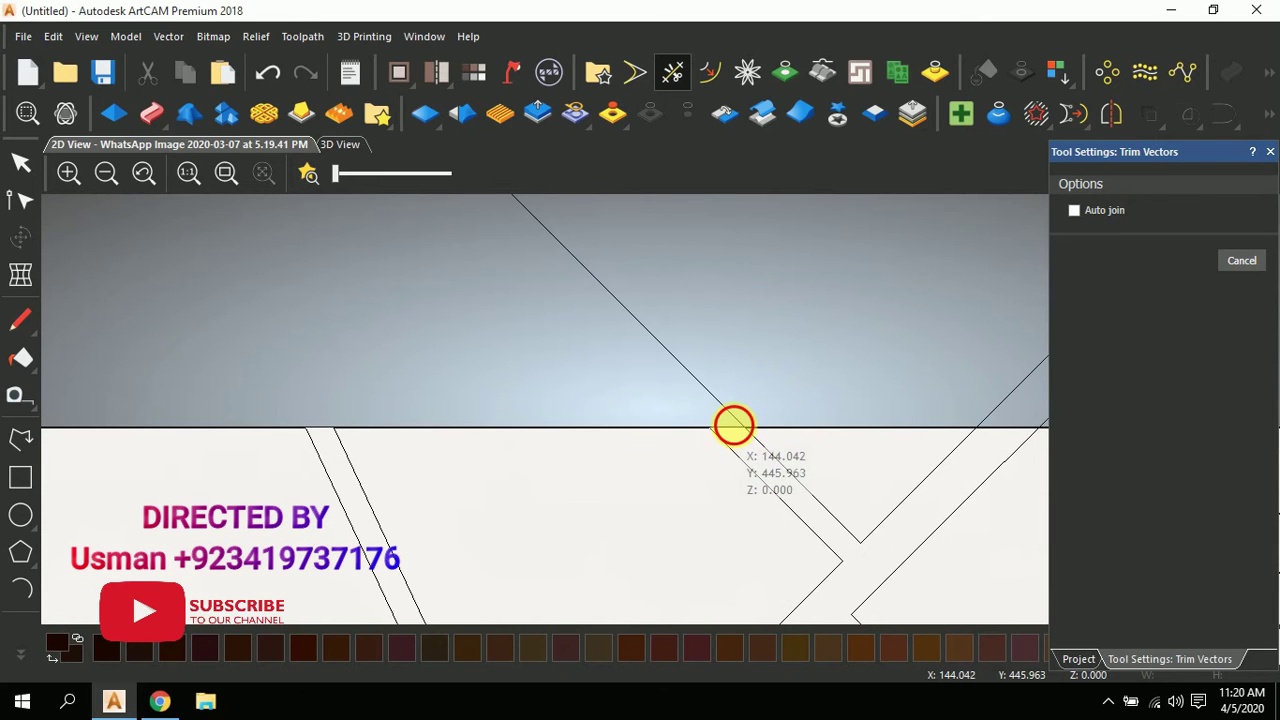
left_click(731, 408)
scroll(790, 412, "down", 2)
scroll(820, 429, "up", 2)
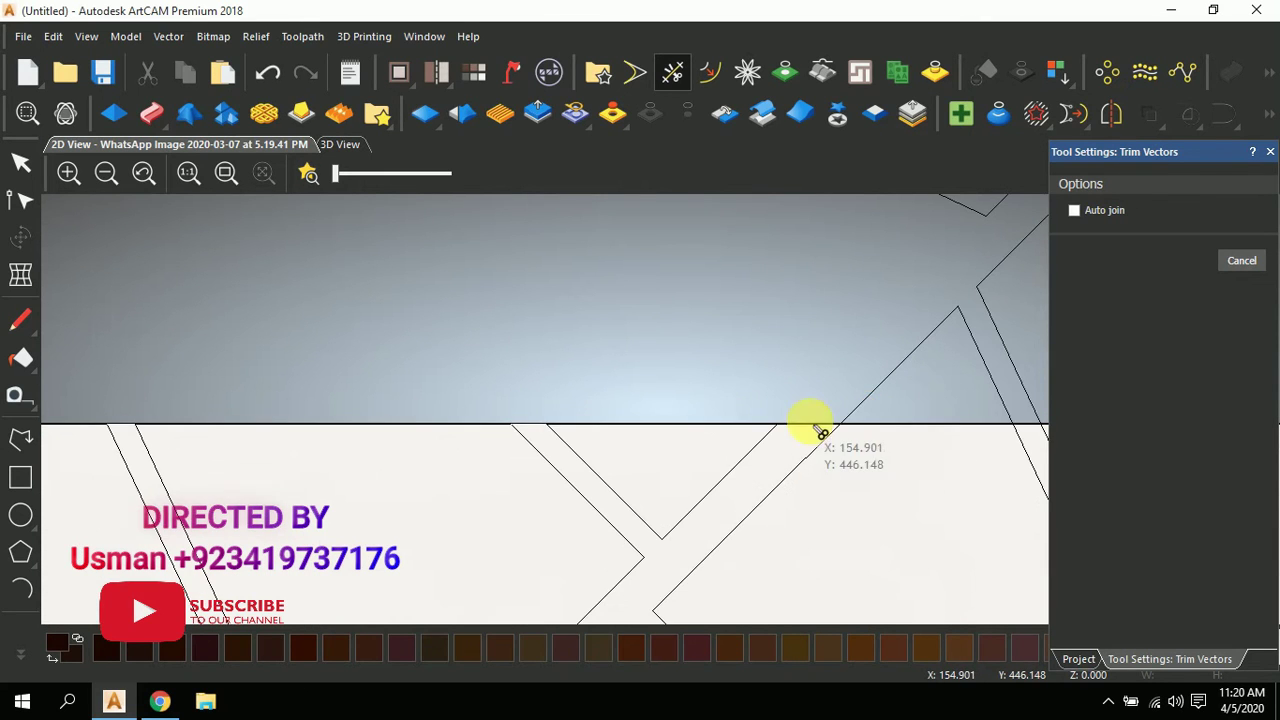
left_click(876, 390)
- Trim the diagonal pair near X 163 and the vertical pair near X 183 where they extend above the top border
scroll(780, 414, "down", 2)
scroll(737, 443, "up", 2)
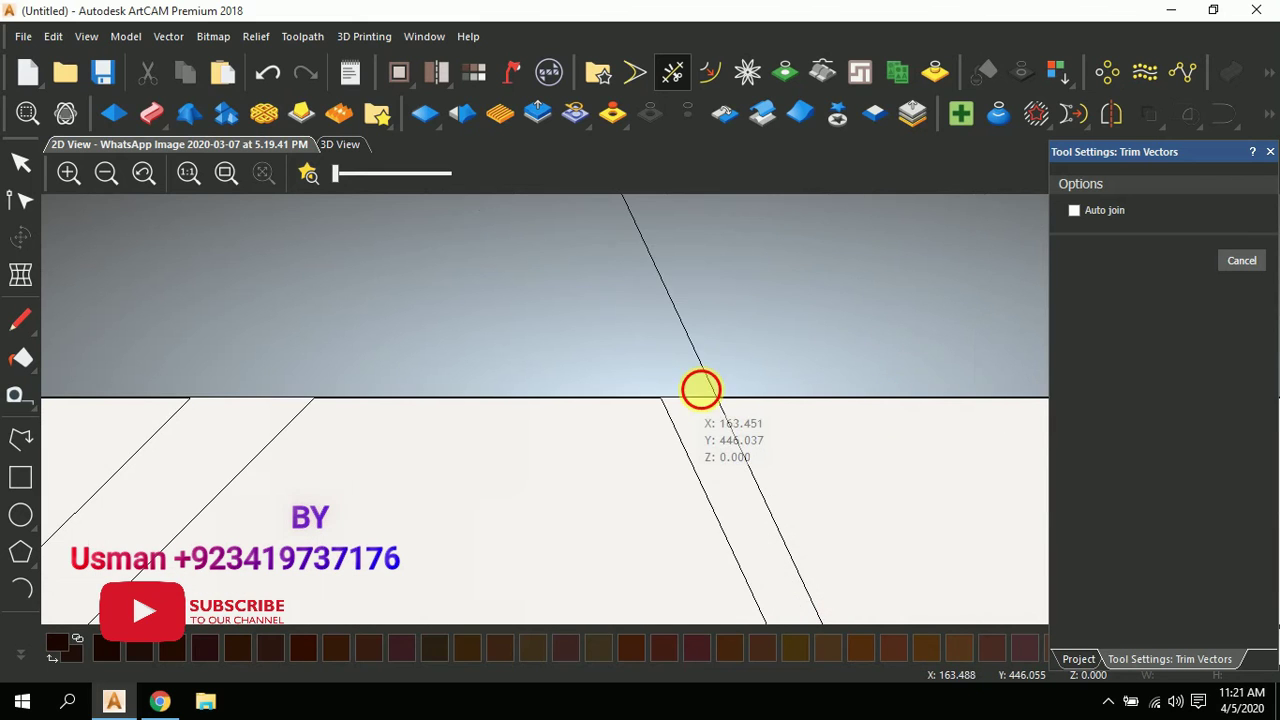
scroll(785, 400, "down", 2)
left_click(596, 312)
- Trim the diagonal line pairs extending above the top border between about X 204 and X 224
scroll(789, 371, "down", 3)
scroll(417, 371, "up", 3)
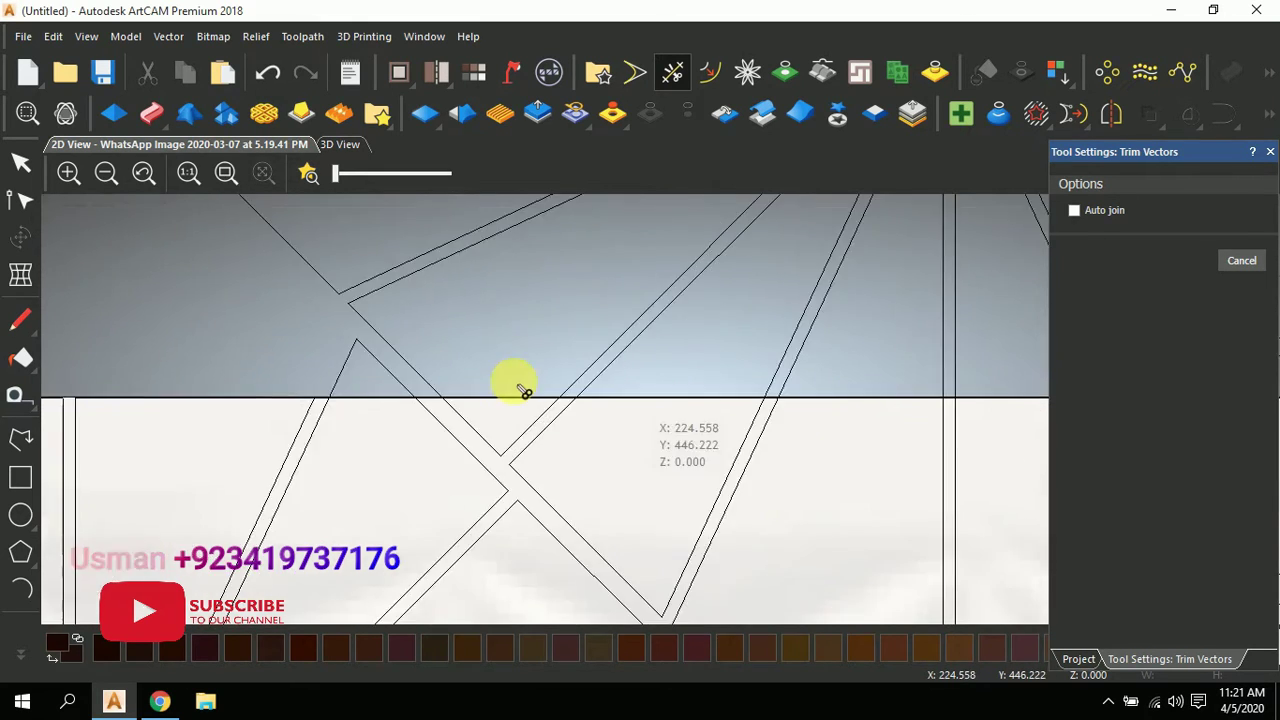
scroll(340, 410, "up", 2)
left_click(343, 371)
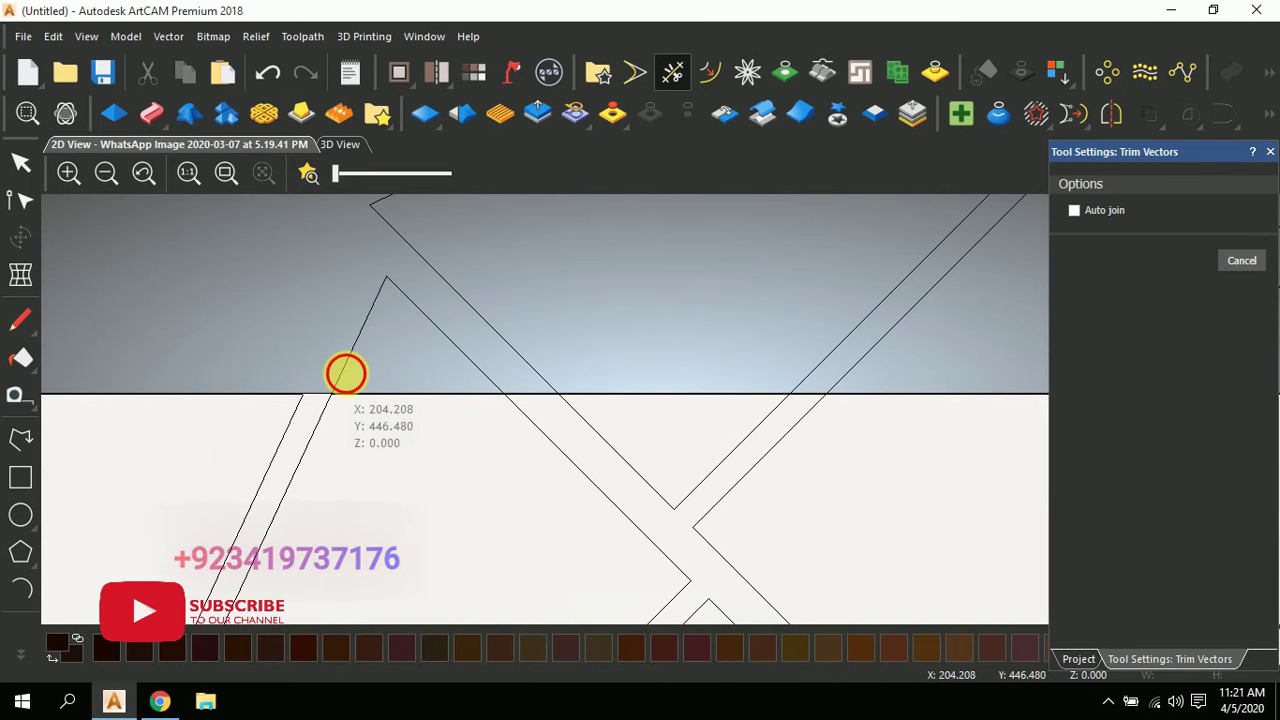
left_click(534, 372)
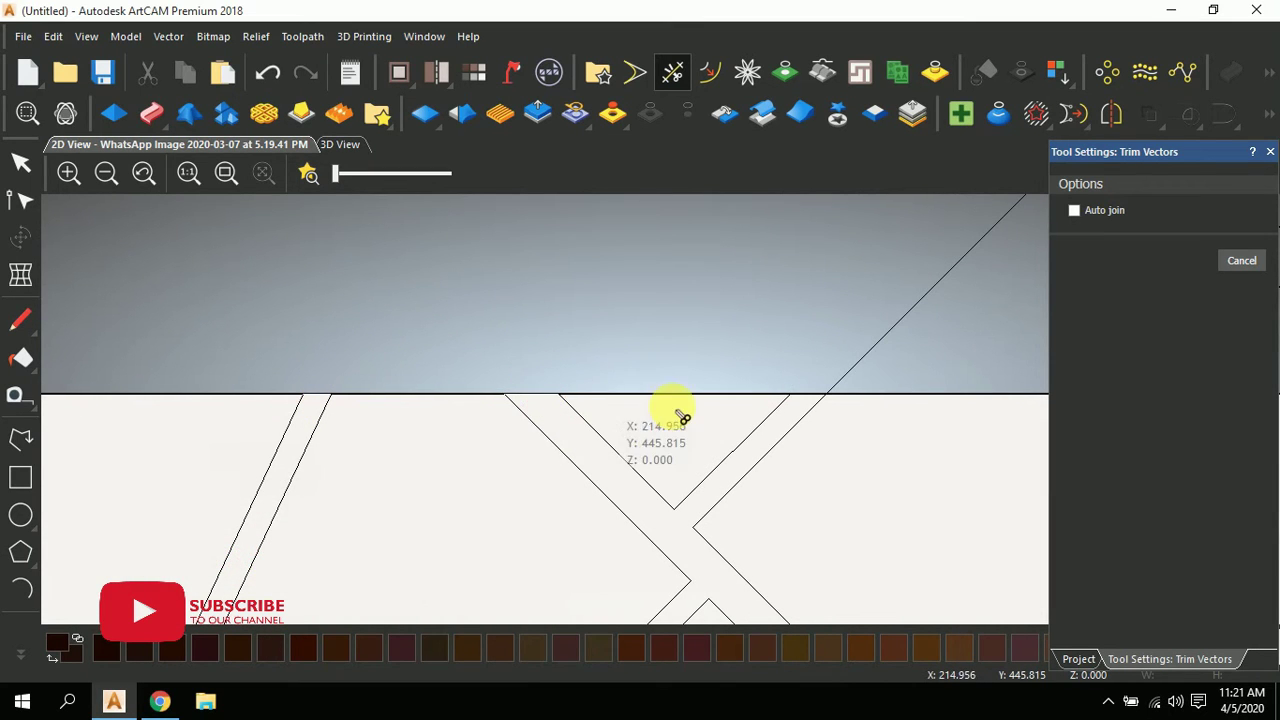
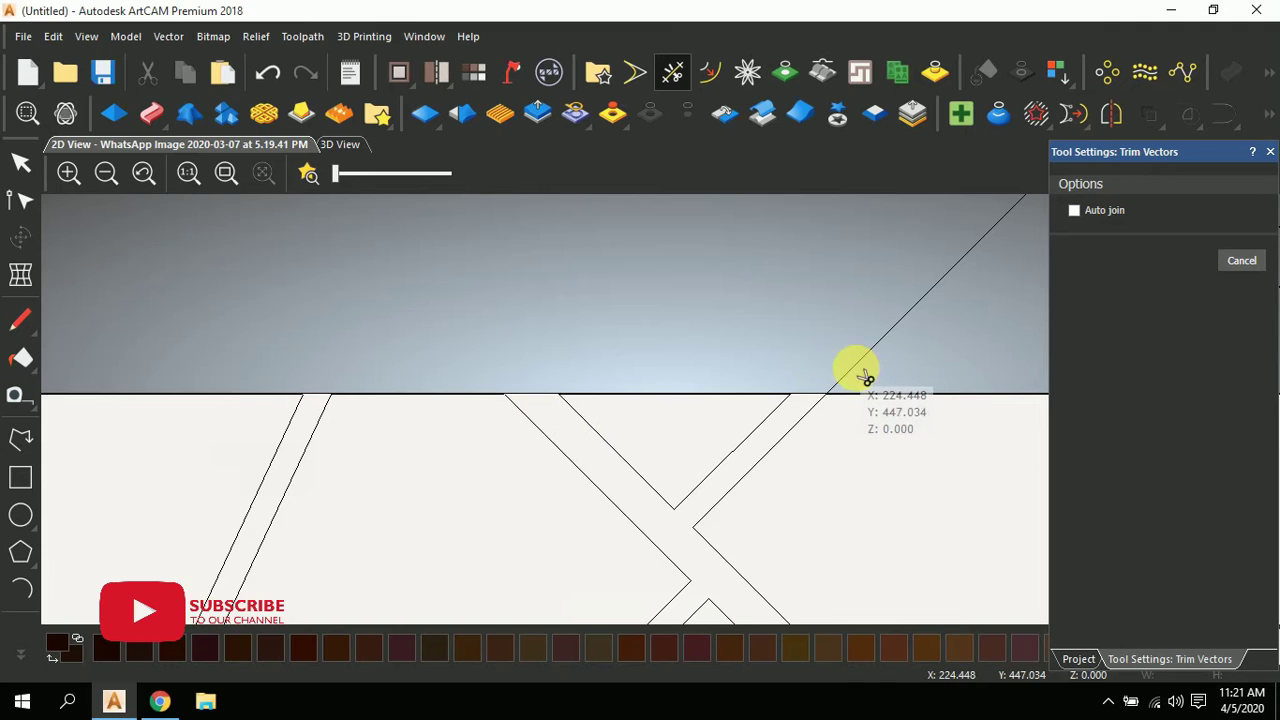
- Trim the diagonal pair near X 239 and the vertical pair near X 253 above the top border
scroll(866, 379, "down", 3)
scroll(851, 371, "up", 3)
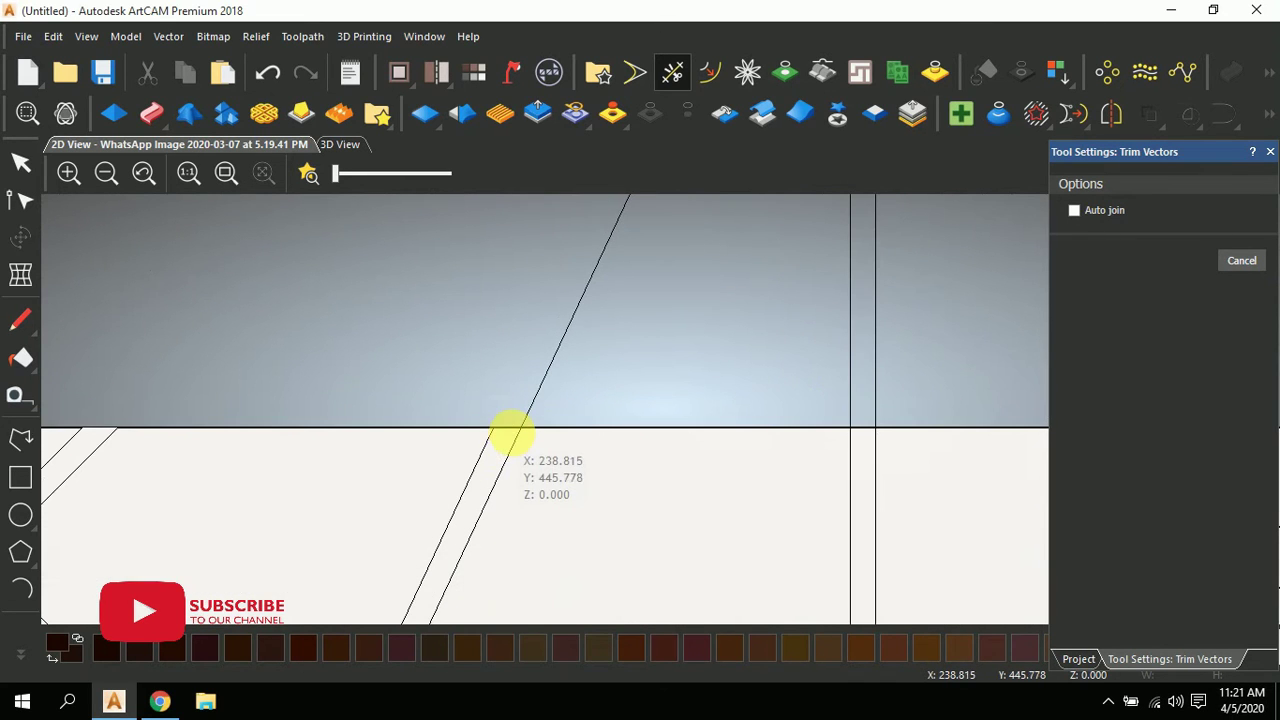
left_click(532, 417)
scroll(771, 414, "down", 2)
scroll(770, 432, "up", 2)
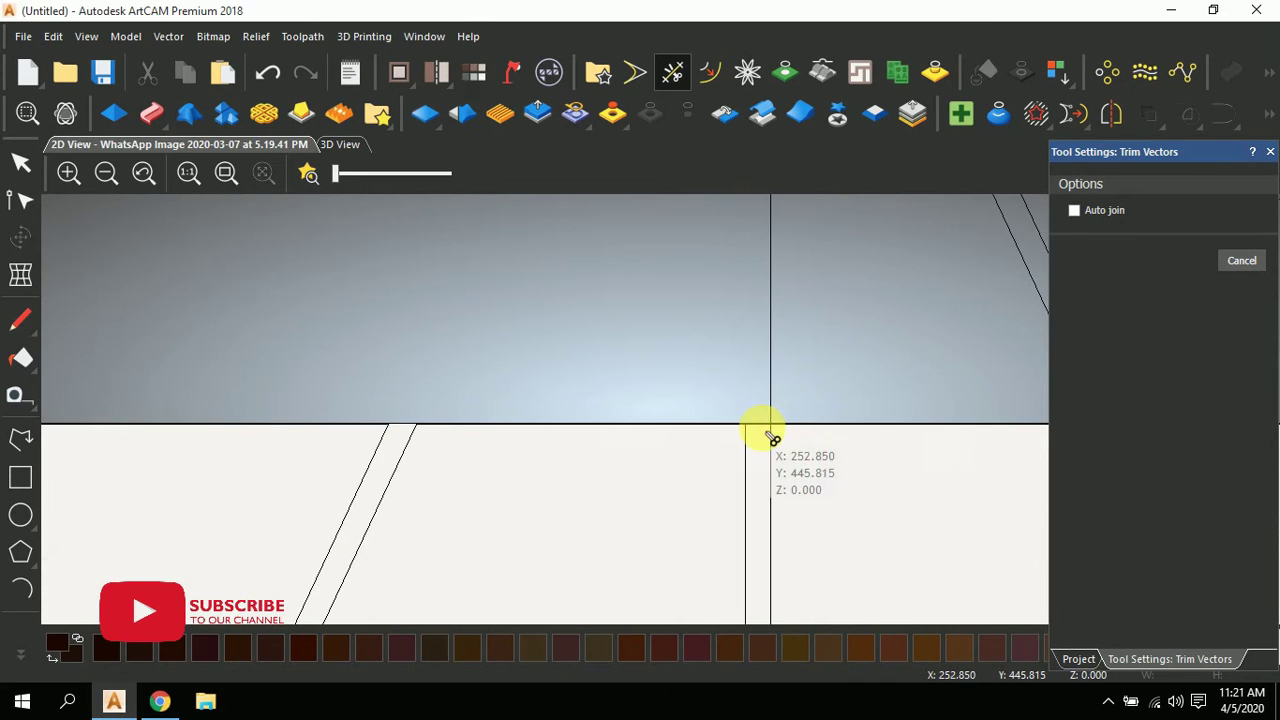
left_click(772, 388)
- Trim the three diagonal line pairs extending above the top border between about X 267 and X 296
scroll(780, 400, "down", 2)
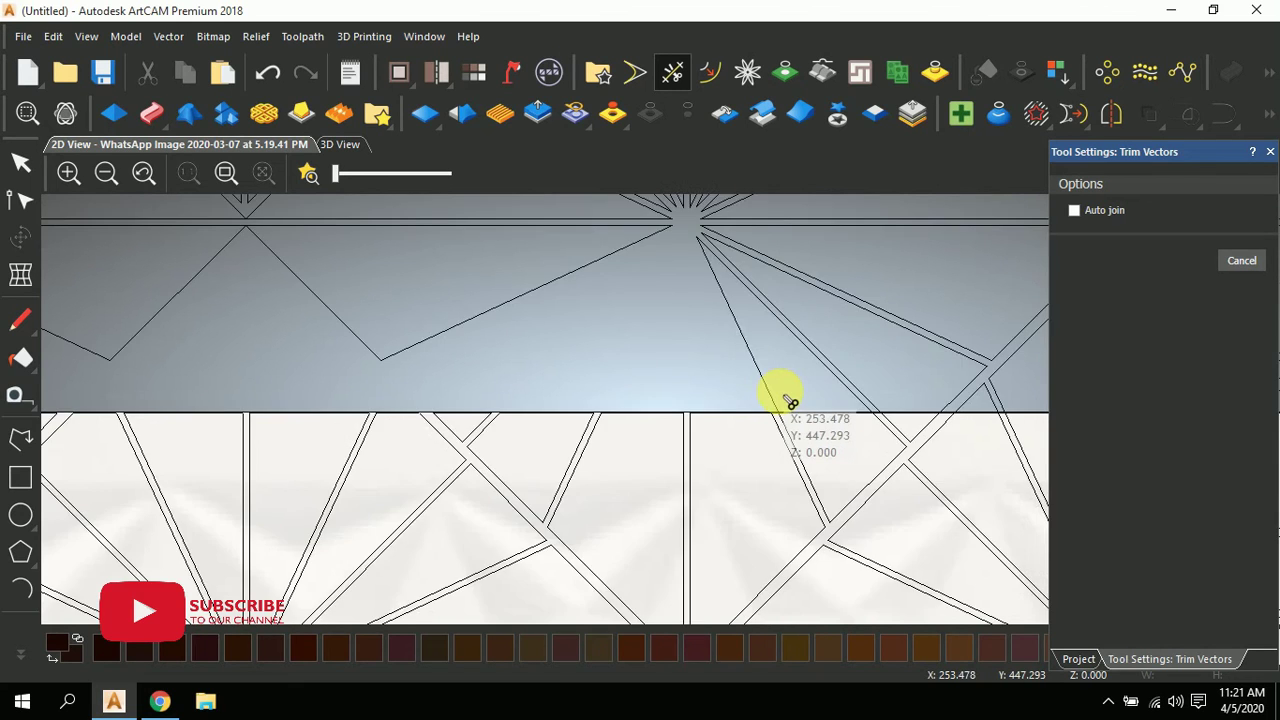
scroll(779, 418, "up", 2)
left_click(609, 378)
scroll(691, 380, "down", 2)
scroll(834, 409, "up", 2)
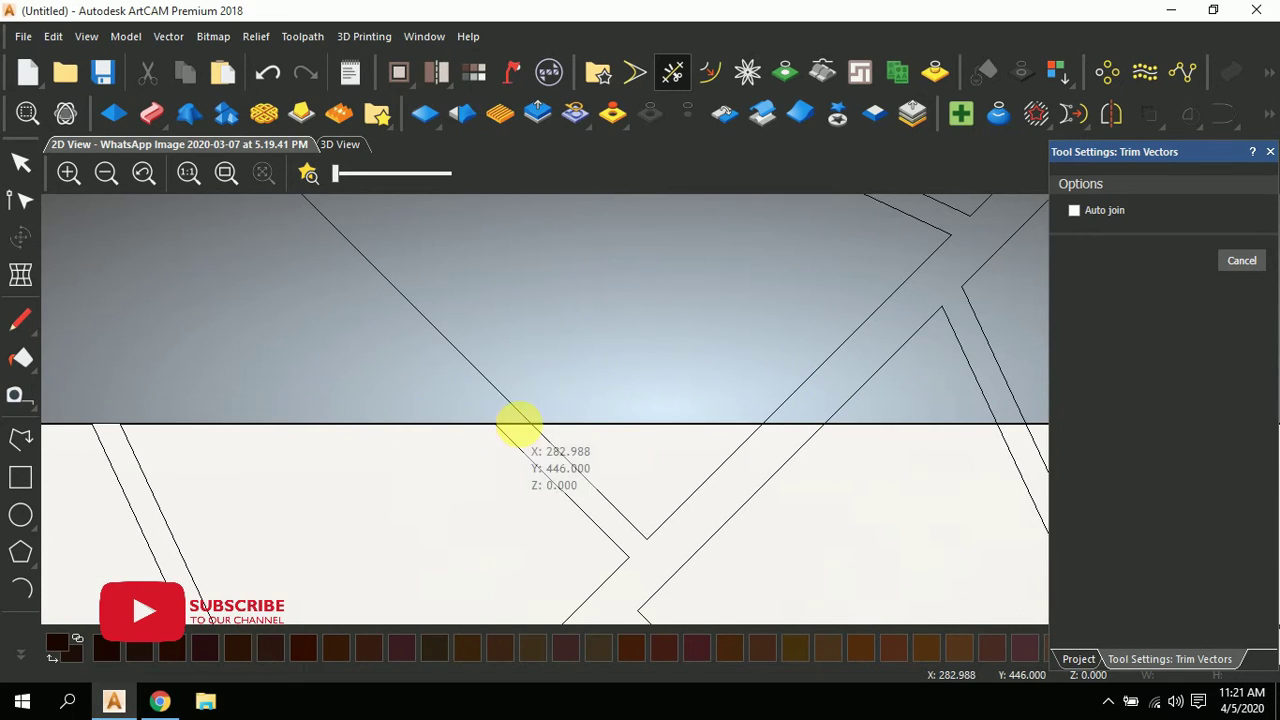
left_click(519, 405)
left_click(855, 400)
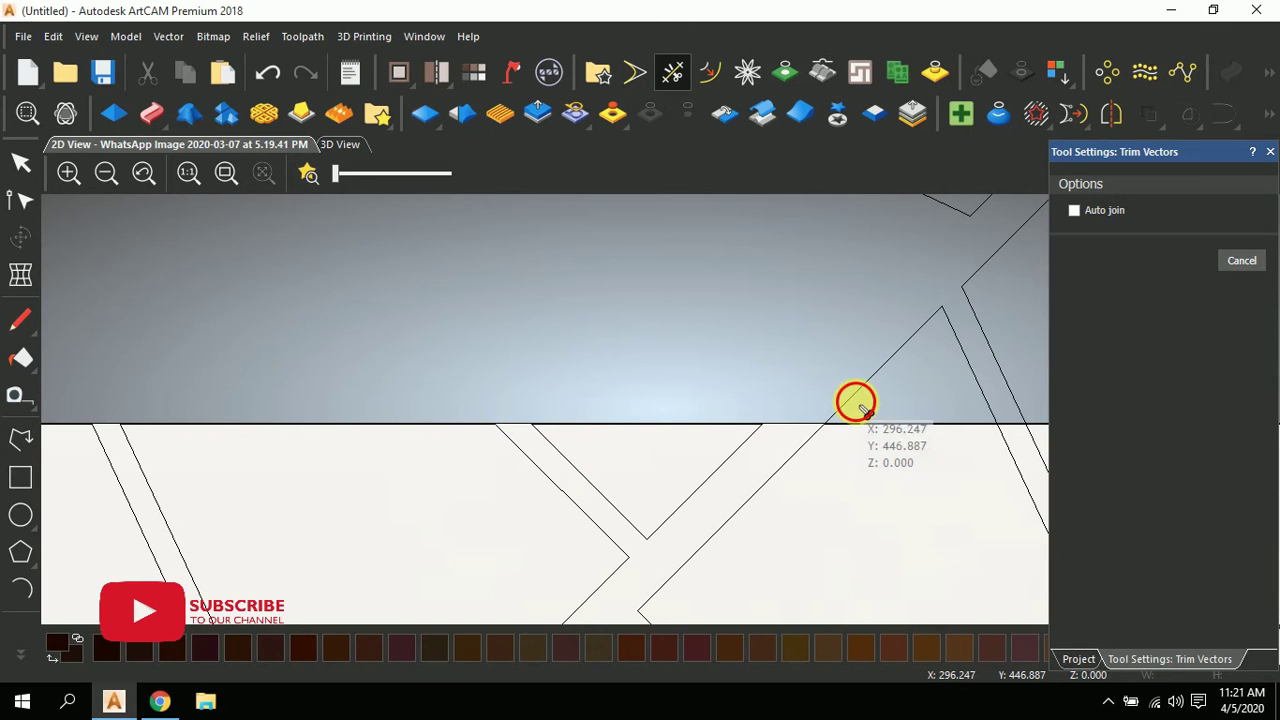
- Trim the diagonal pair near X 303 and the vertical pair near X 322 where they pass the top border
scroll(857, 405, "down", 2)
scroll(700, 430, "up", 2)
left_click(418, 449)
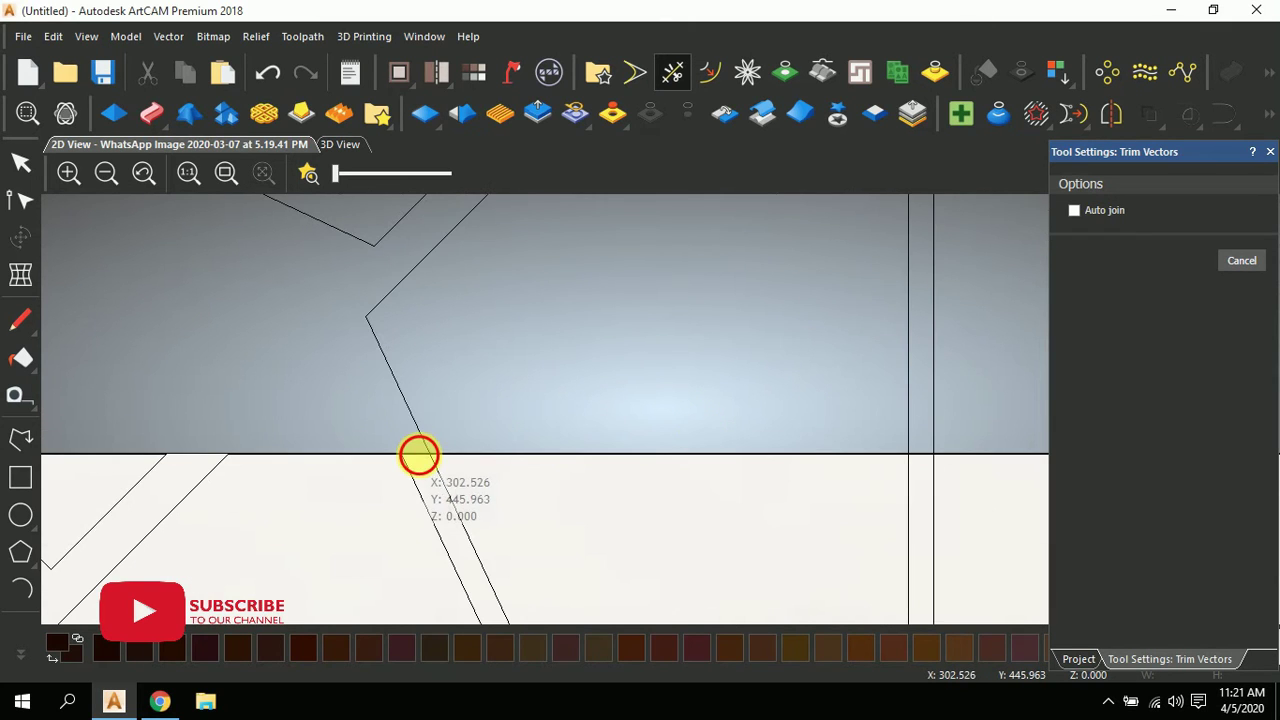
left_click(955, 462)
- Trim the diagonal line pairs extending above the top border between about X 343 and X 363
scroll(941, 440, "down", 2)
scroll(940, 440, "up", 2)
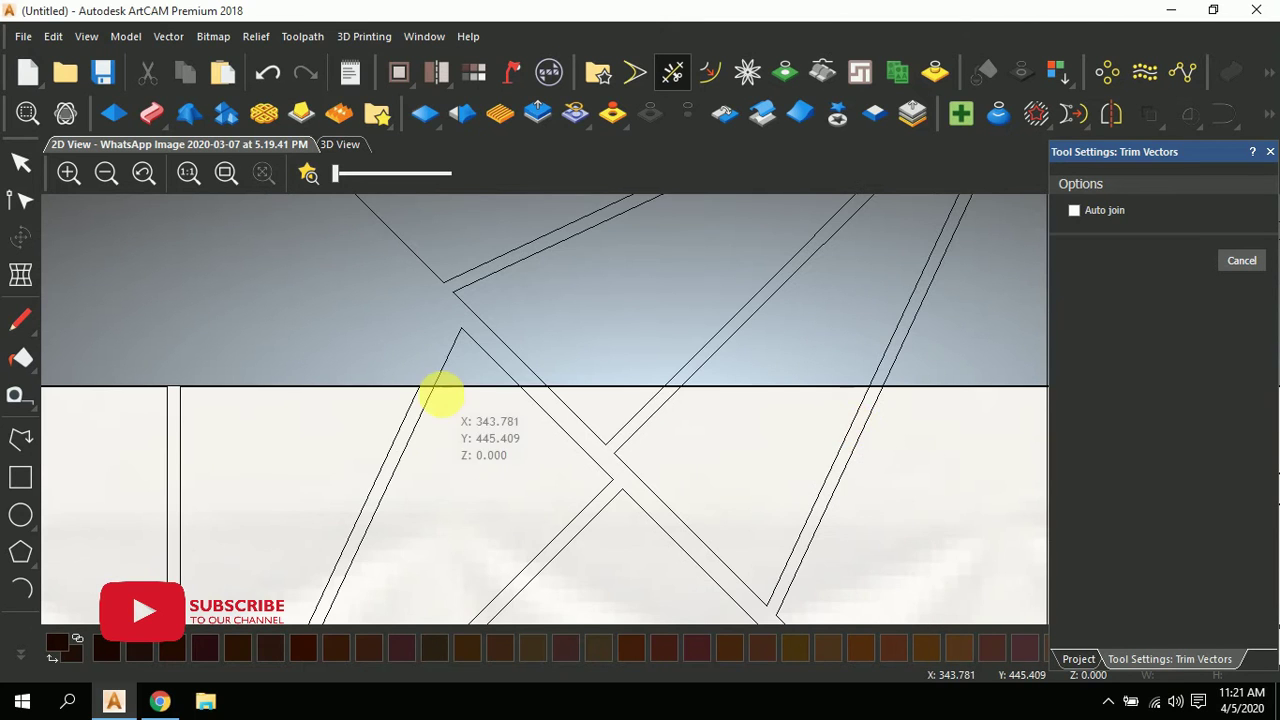
scroll(436, 390, "up", 1)
left_click(452, 355)
scroll(790, 405, "down", 2)
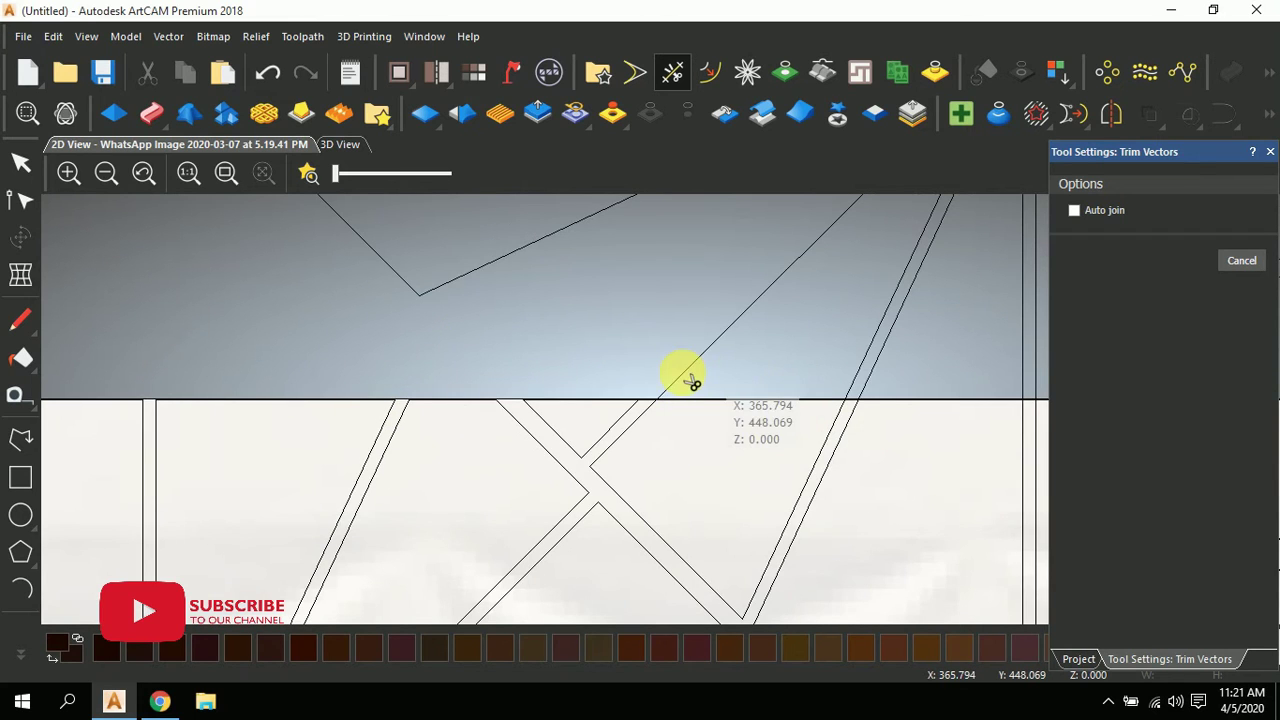
scroll(652, 408, "up", 2)
left_click(650, 397)
- Trim the diagonal and vertical line pairs extending above the top border between about X 378 and X 407
scroll(790, 388, "down", 2)
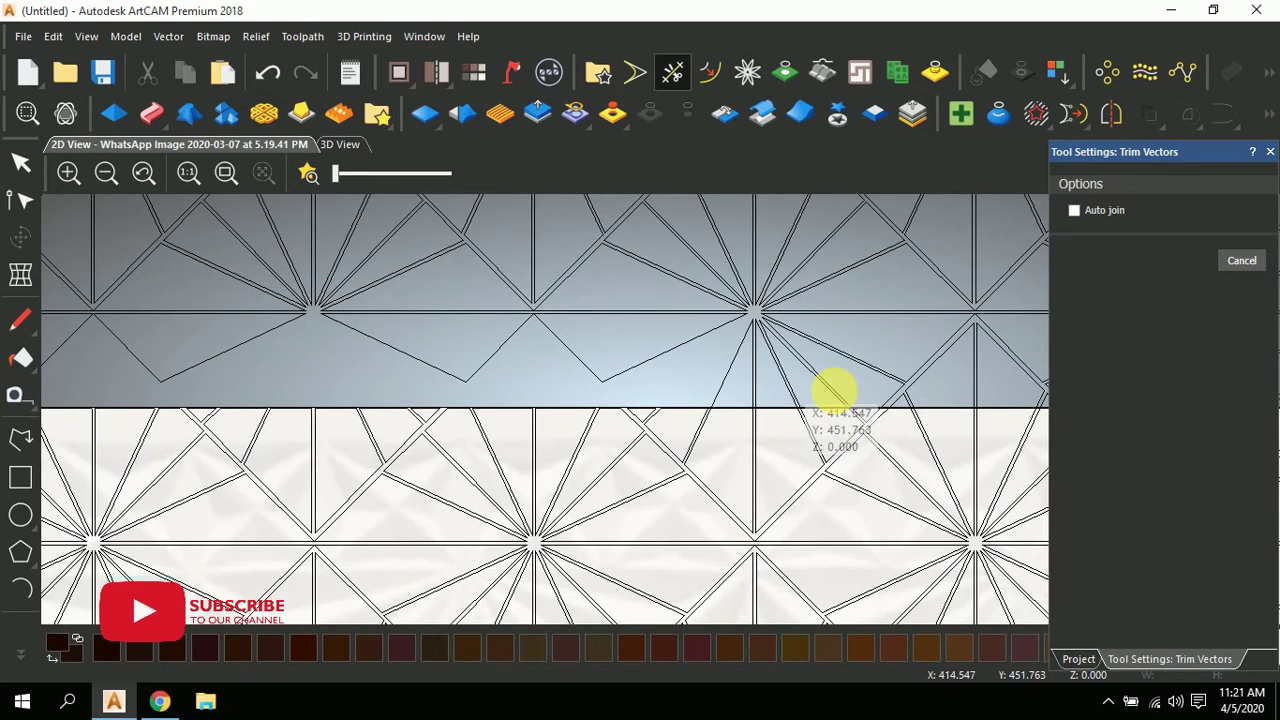
scroll(760, 400, "up", 2)
scroll(497, 422, "up", 2)
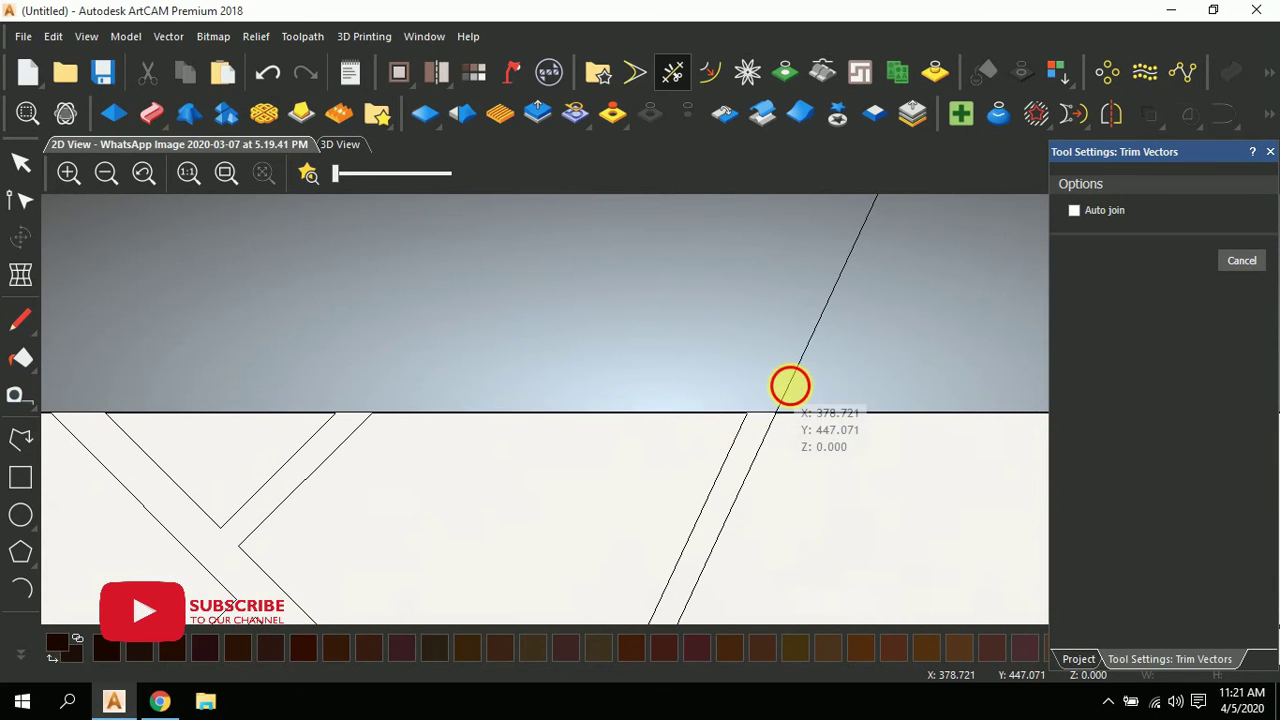
scroll(800, 390, "down", 2)
scroll(380, 385, "up", 2)
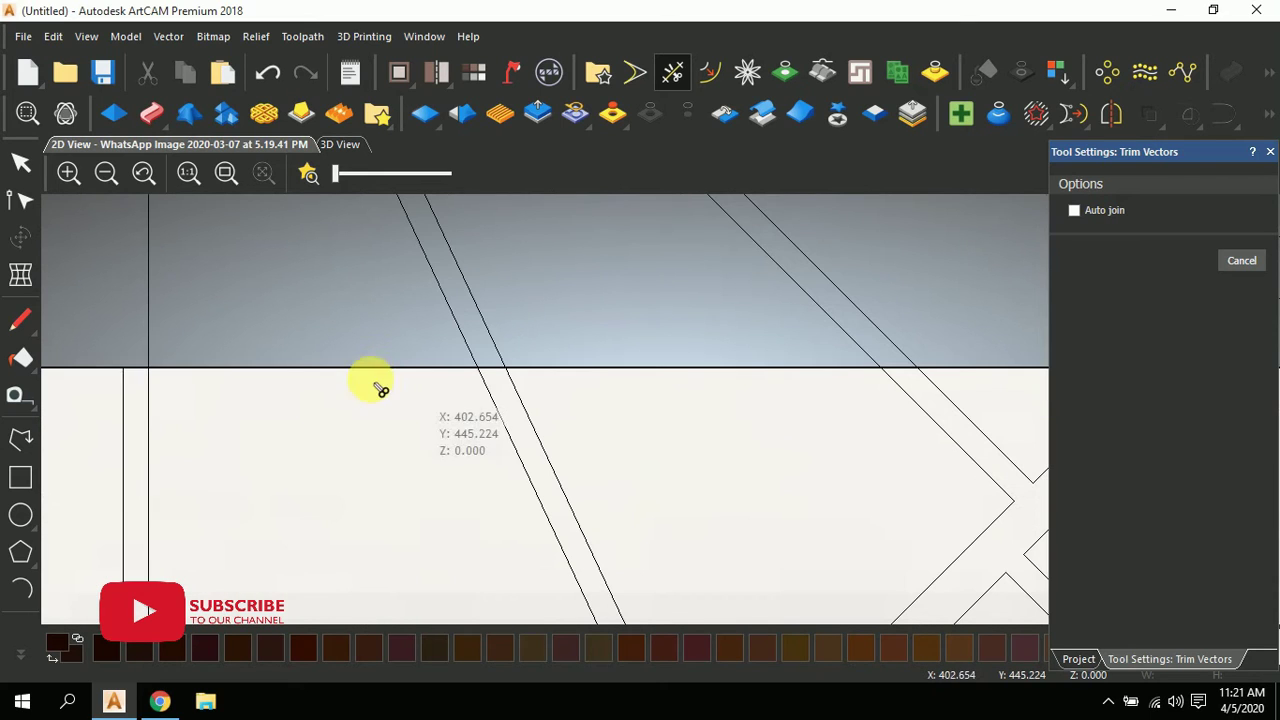
left_click(147, 364)
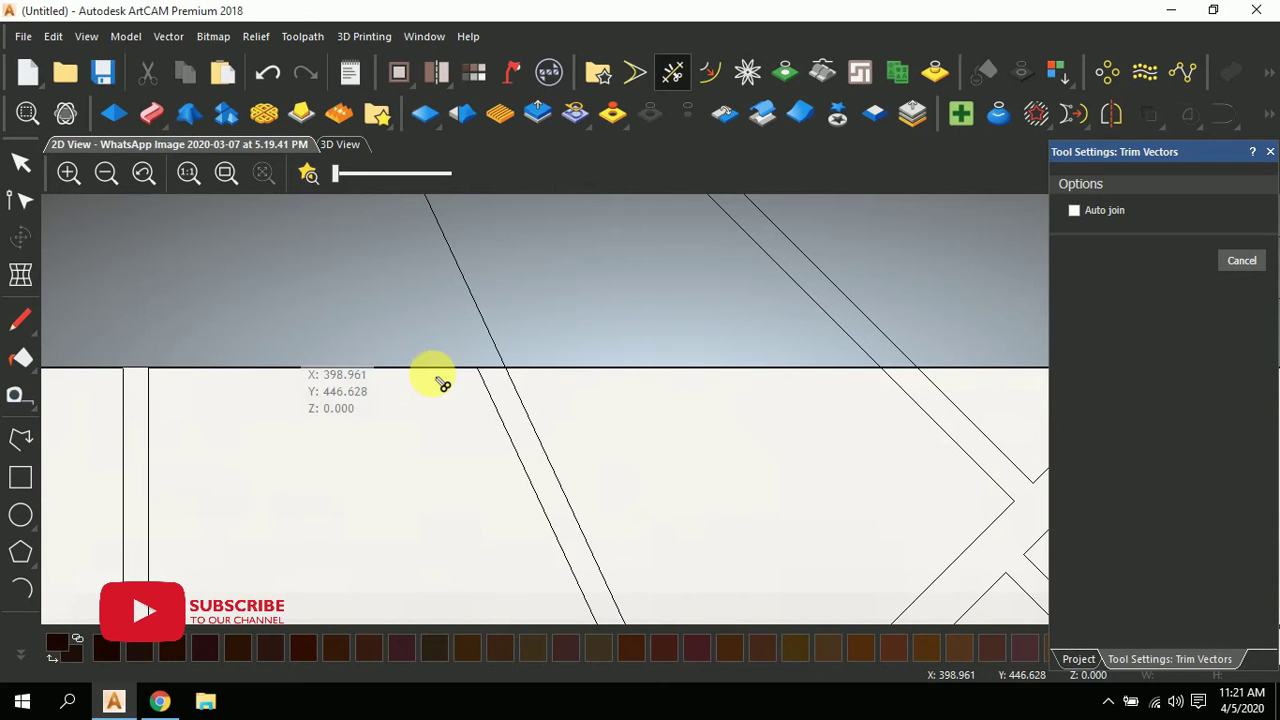
left_click(499, 346)
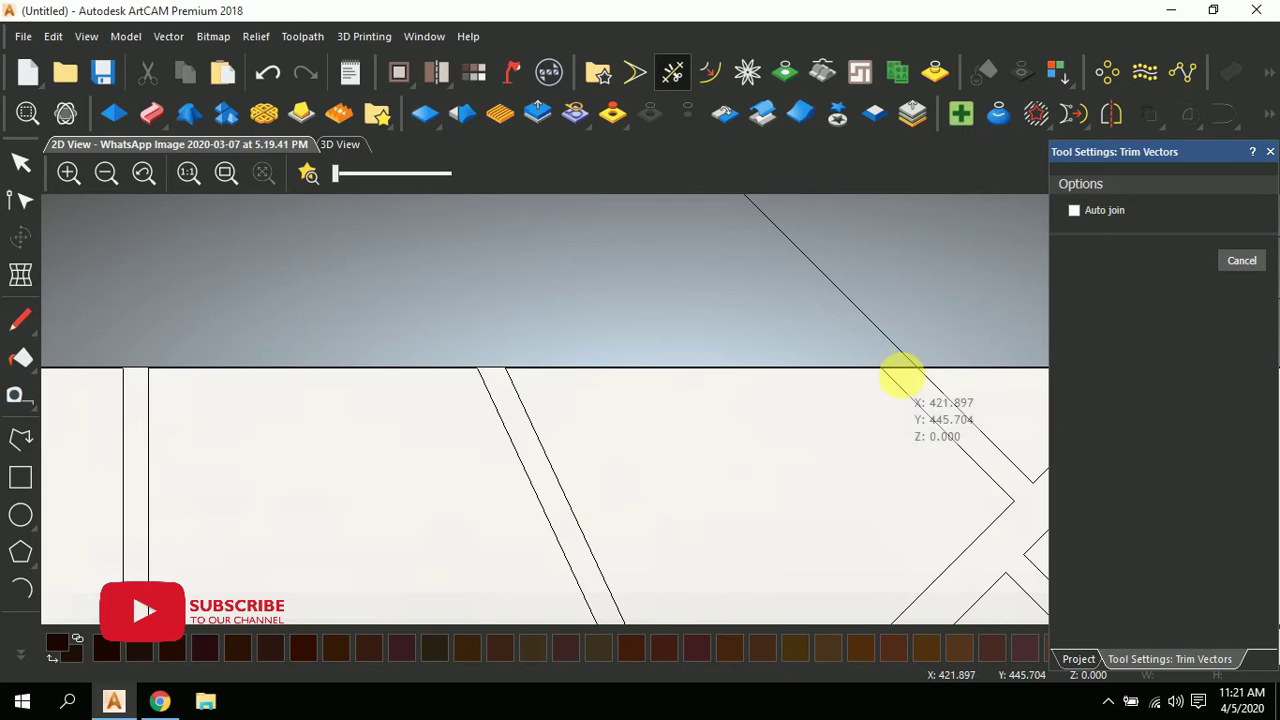
- Trim the diagonal line pairs extending above the top border between about X 422 and X 441
scroll(910, 360, "down", 3)
scroll(449, 440, "up", 3)
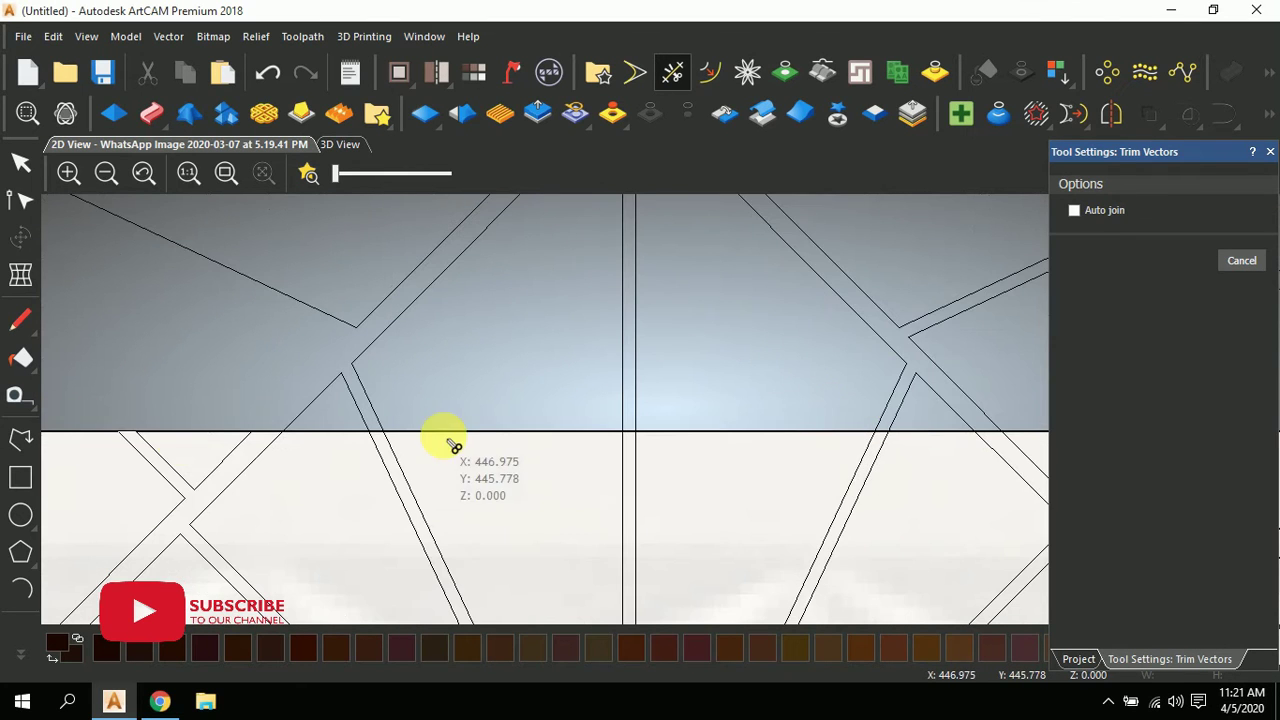
scroll(185, 447, "up", 2)
left_click(432, 383)
left_click(580, 390)
- Trim the vertical pair near X 461 and the diagonal pair near X 481 where they extend above the top border
scroll(806, 413, "down", 2)
scroll(806, 413, "up", 2)
left_click(720, 409)
scroll(760, 405, "down", 2)
scroll(780, 420, "up", 2)
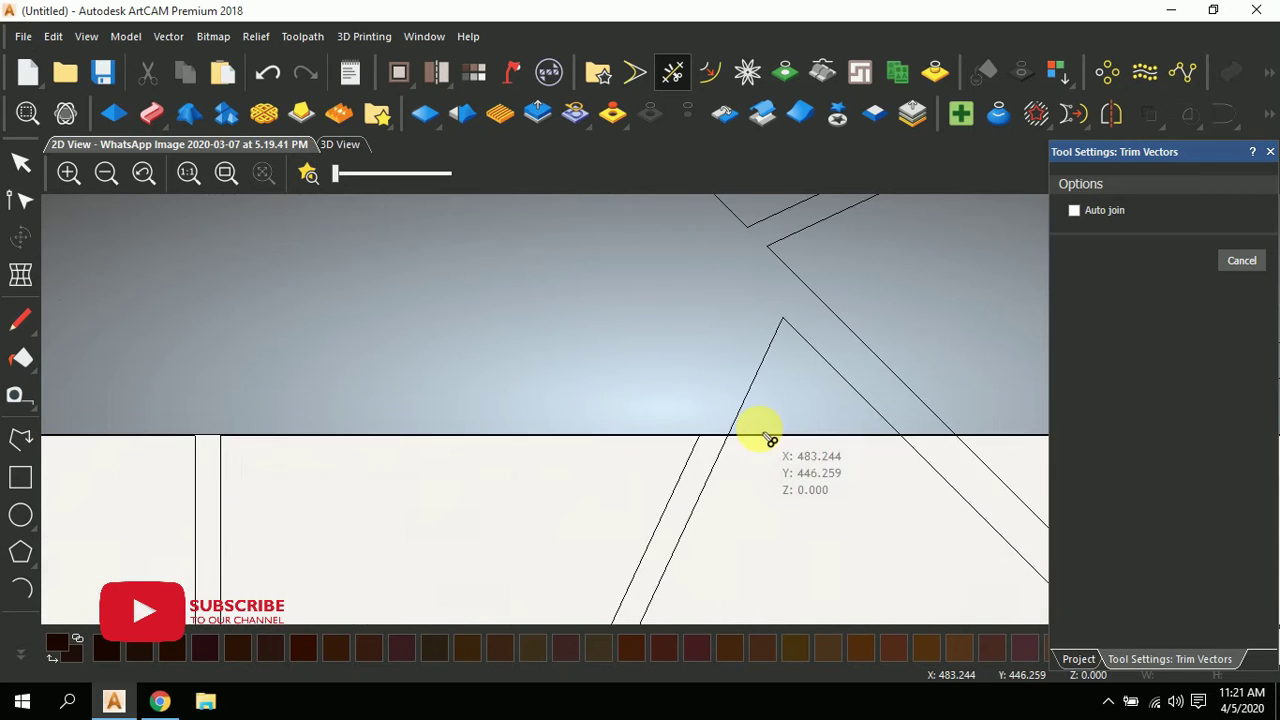
scroll(770, 440, "up", 2)
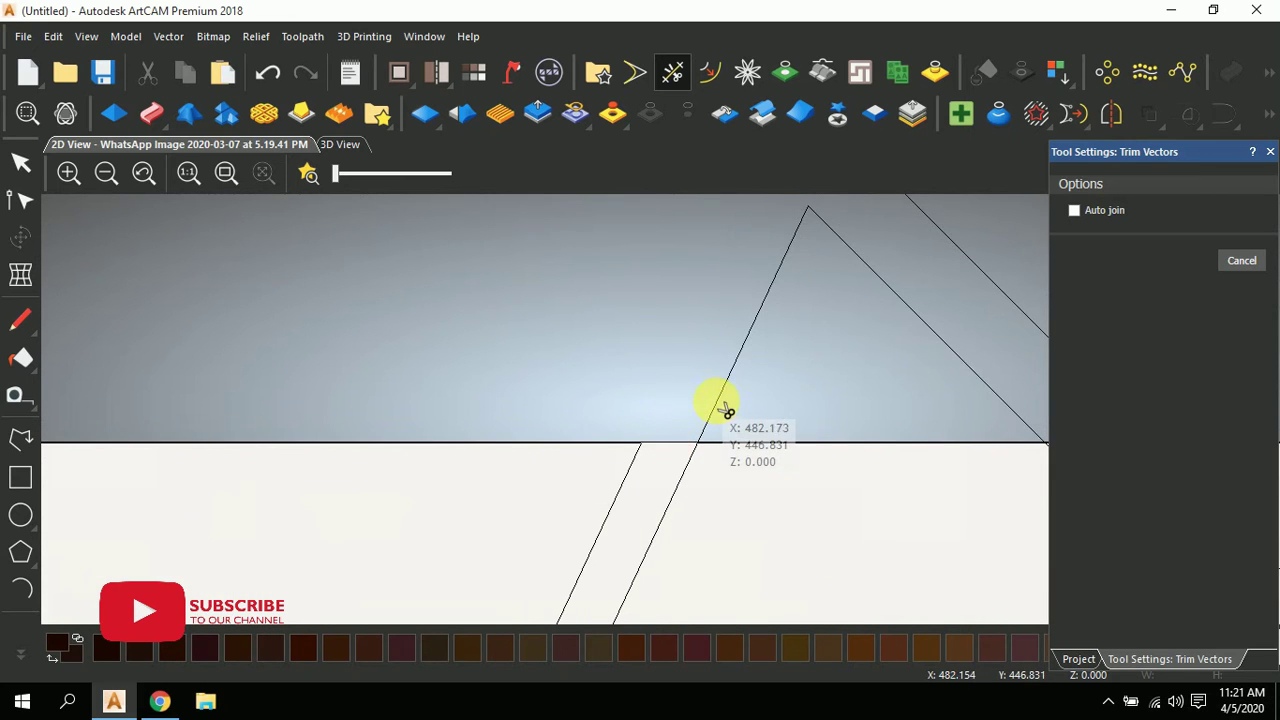
left_click(724, 409)
- Trim the two diagonal line pairs extending above the top border between about X 489 and X 501
scroll(771, 414, "down", 2)
scroll(858, 437, "up", 2)
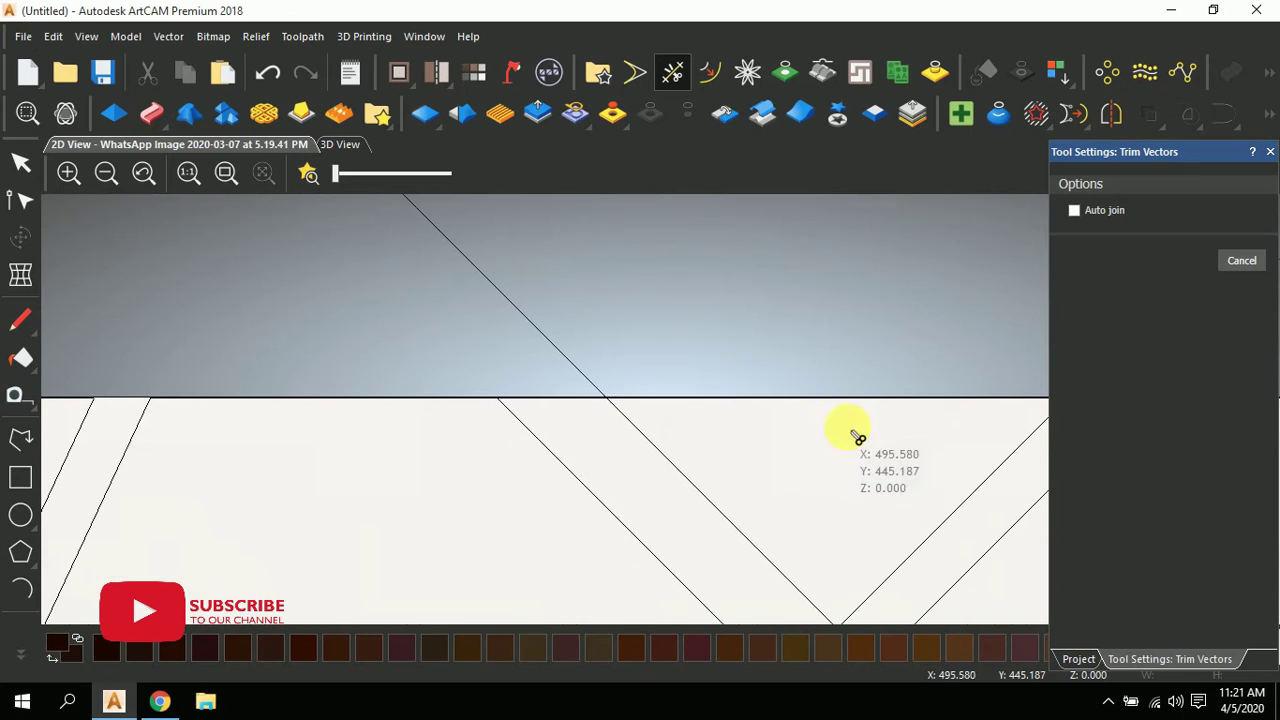
left_click(578, 397)
scroll(691, 380, "down", 2)
scroll(780, 403, "up", 3)
left_click(416, 458)
scroll(634, 394, "down", 2)
scroll(680, 380, "up", 2)
left_click(593, 433)
- Trim the diagonal pair near X 517 and the vertical pair near X 531 above the top border
scroll(580, 434, "down", 3)
scroll(490, 435, "up", 3)
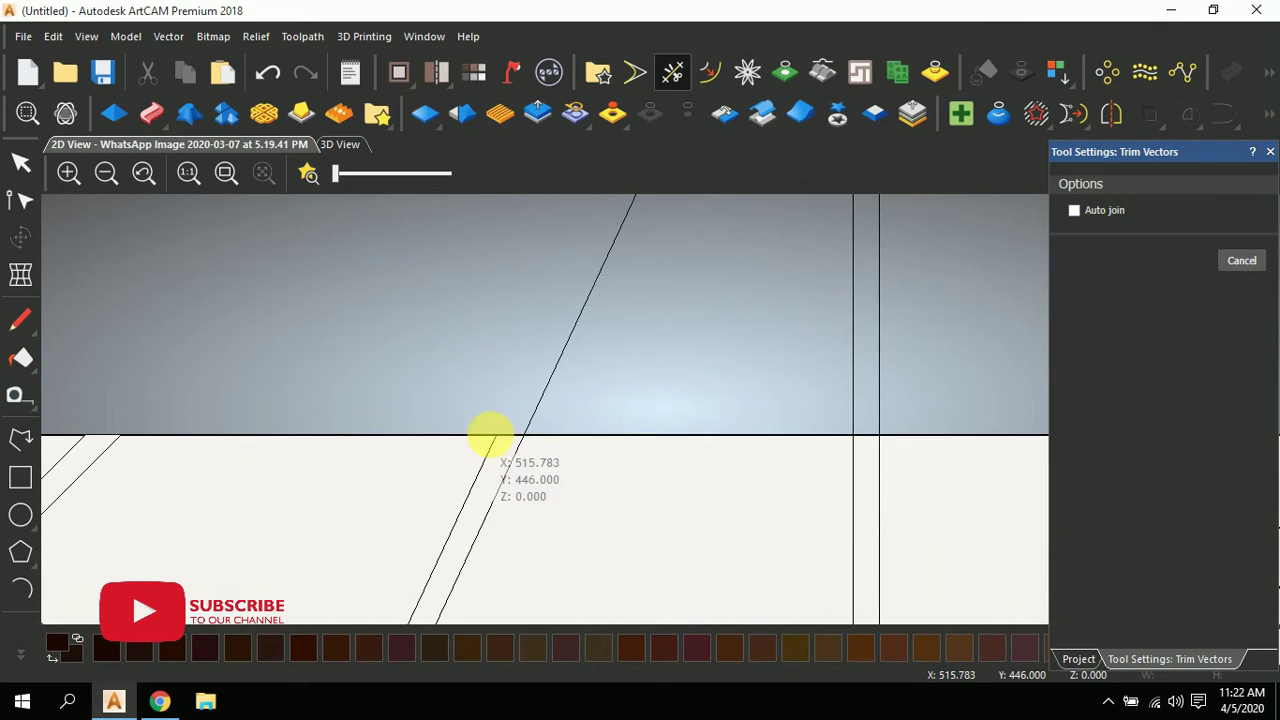
left_click(557, 374)
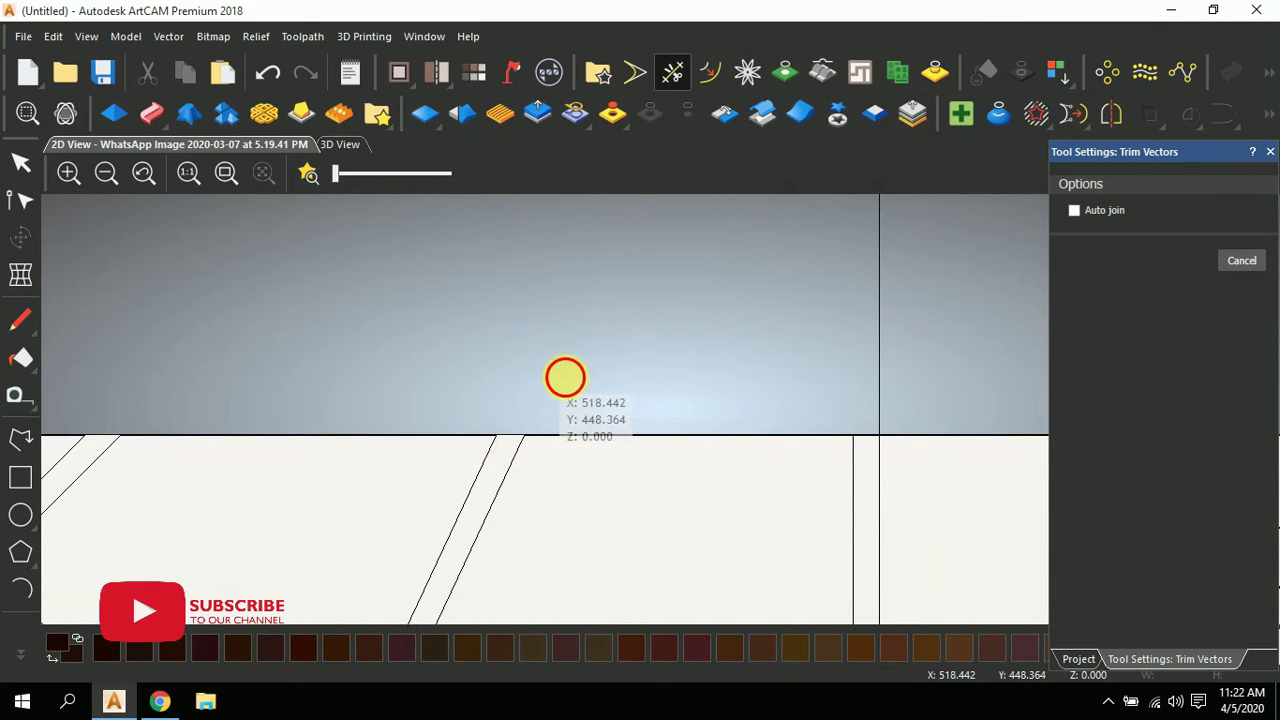
left_click(868, 433)
- Trim the diagonal line pairs near X 545 and X 561 where they extend above the top border
scroll(892, 405, "down", 2)
scroll(775, 413, "up", 2)
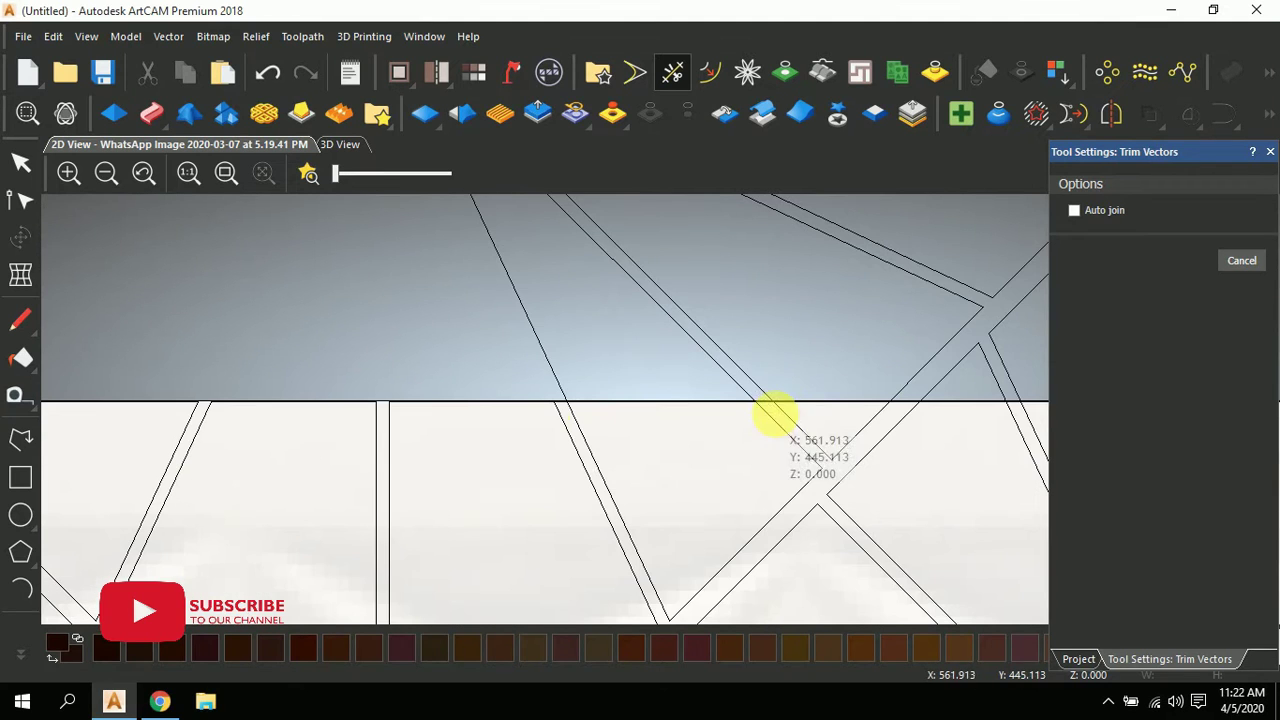
scroll(486, 349, "up", 2)
left_click(563, 337)
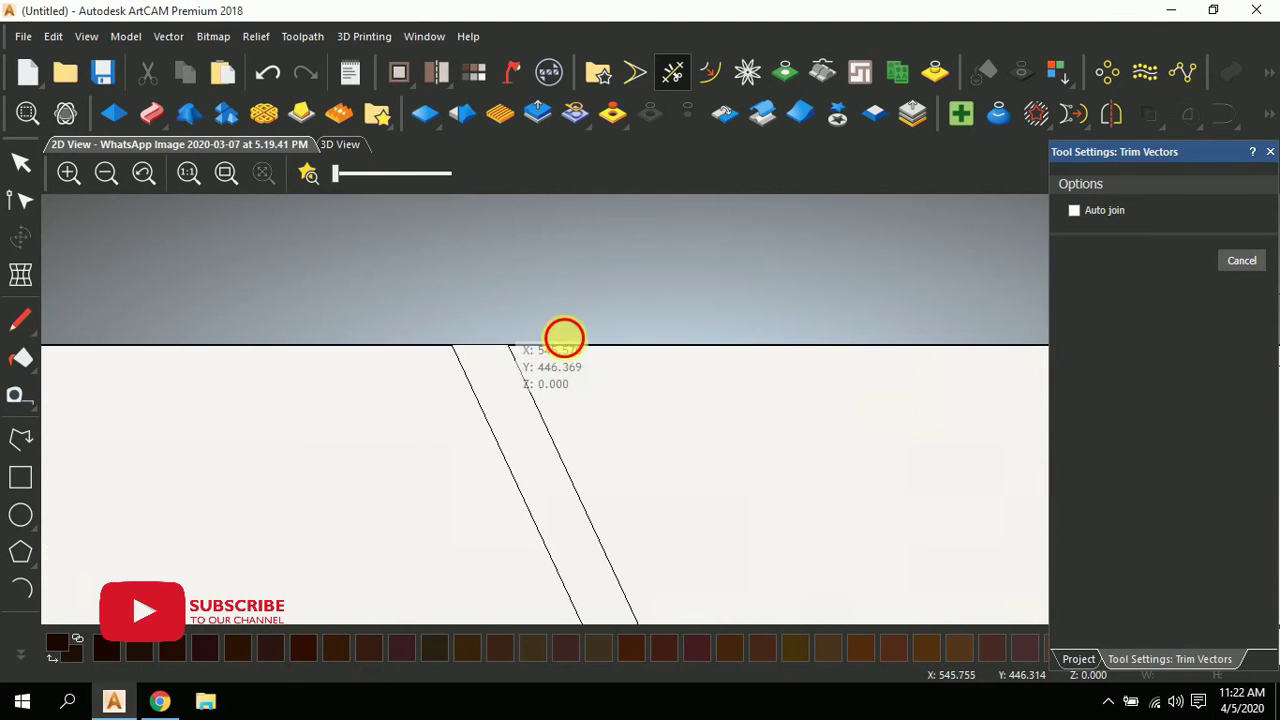
scroll(812, 440, "down", 3)
scroll(812, 440, "up", 3)
left_click(789, 366)
- Trim the diagonal line pairs near X 572 and X 580 where they cross the top border
scroll(849, 423, "down", 2)
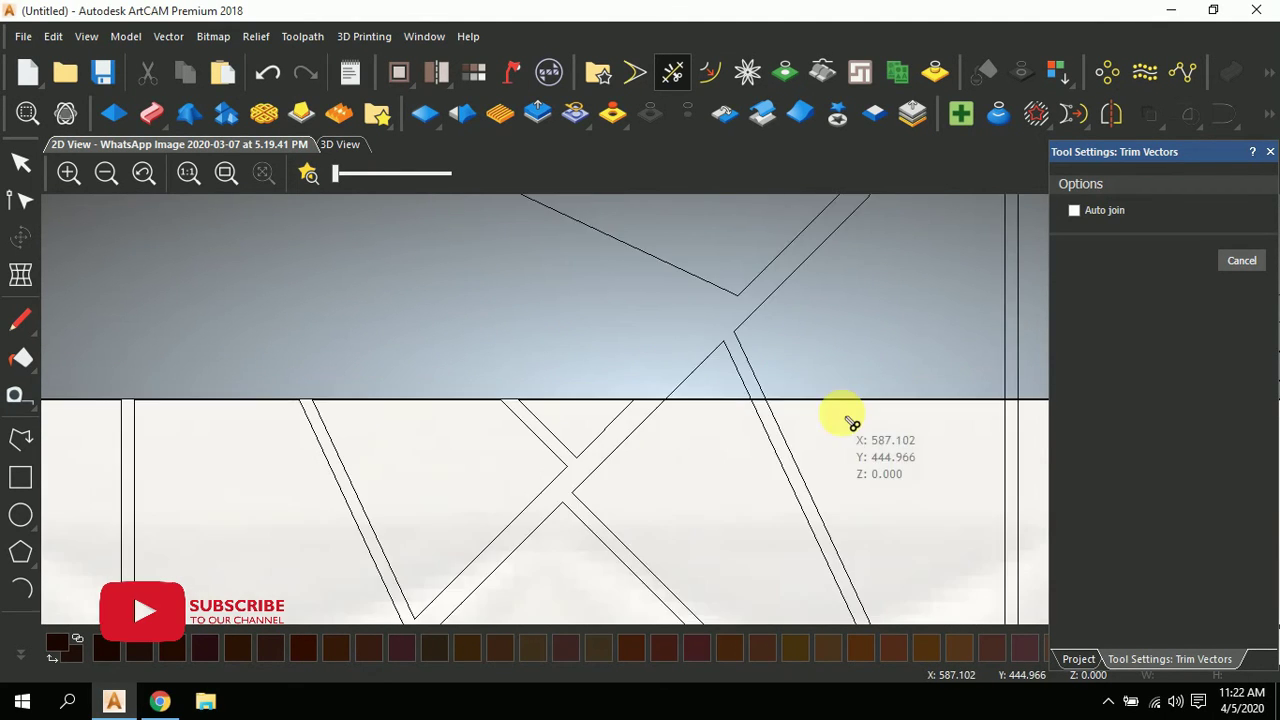
scroll(640, 408, "up", 2)
left_click(509, 366)
left_click(680, 383)
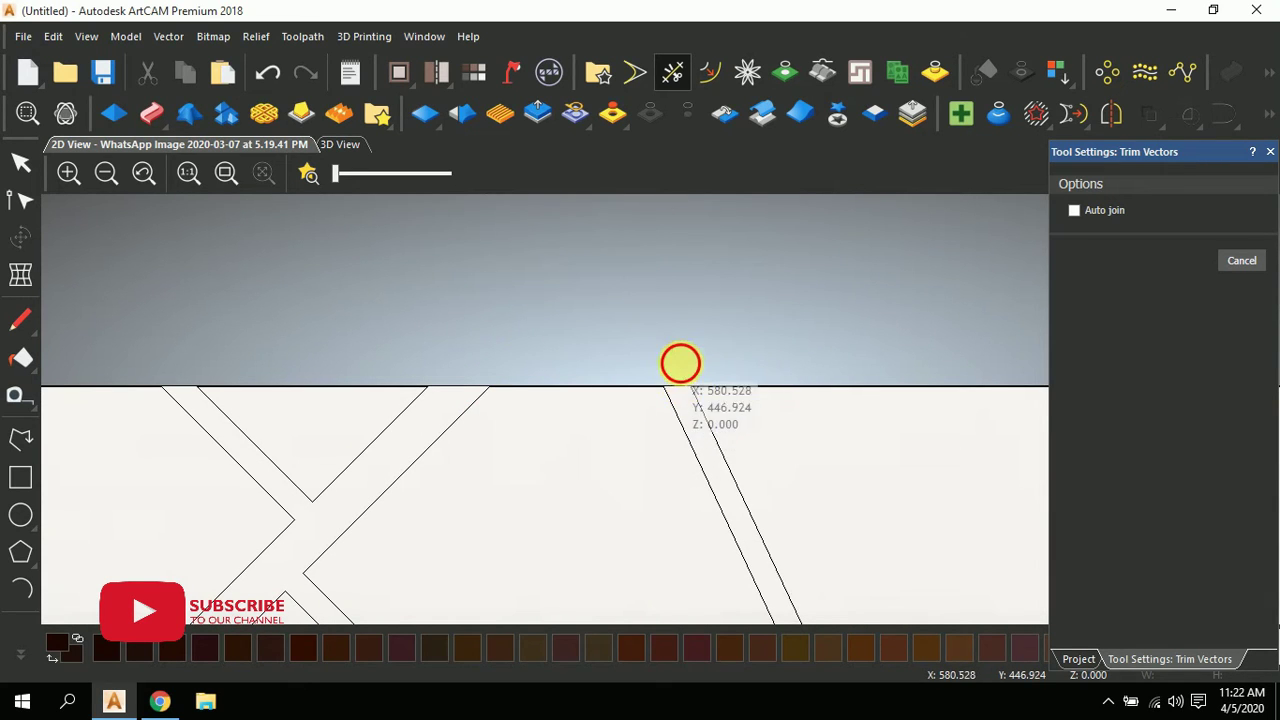
- Trim the vertical pair near X 600 and the diagonal pairs near X 620 and X 629 above the top border
scroll(766, 374, "down", 2)
scroll(743, 409, "up", 3)
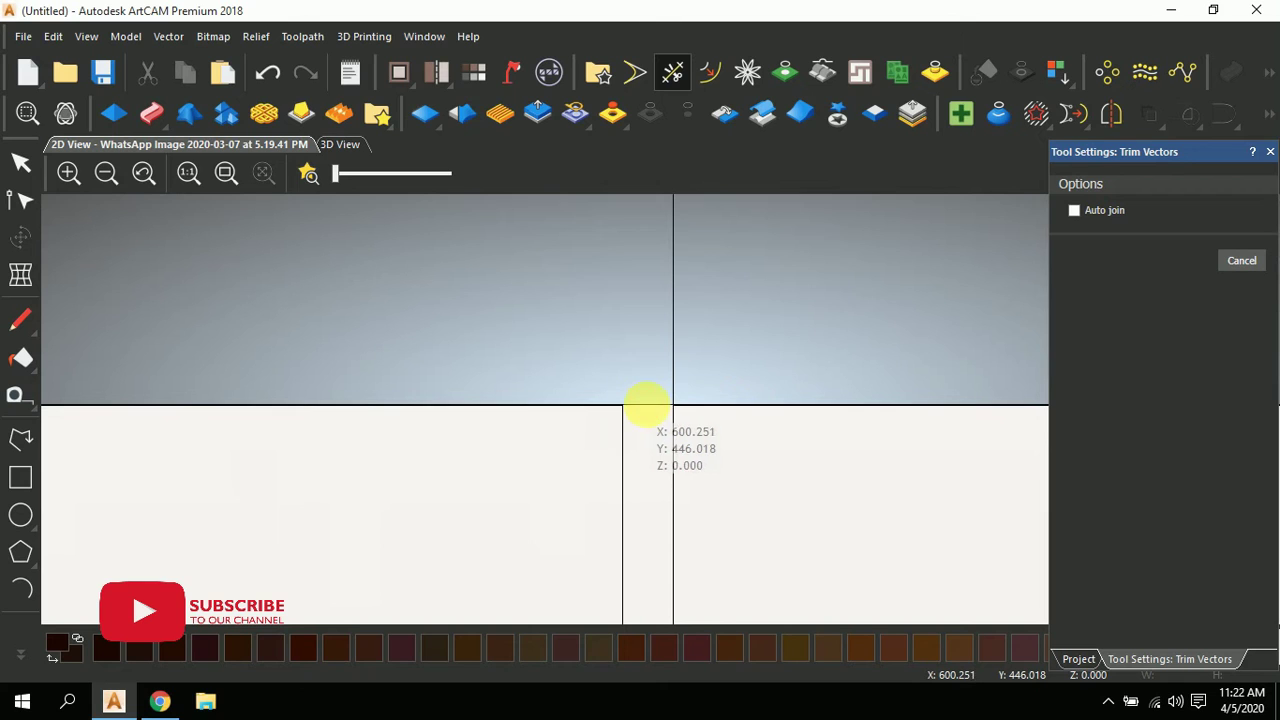
left_click(672, 374)
scroll(760, 395, "down", 2)
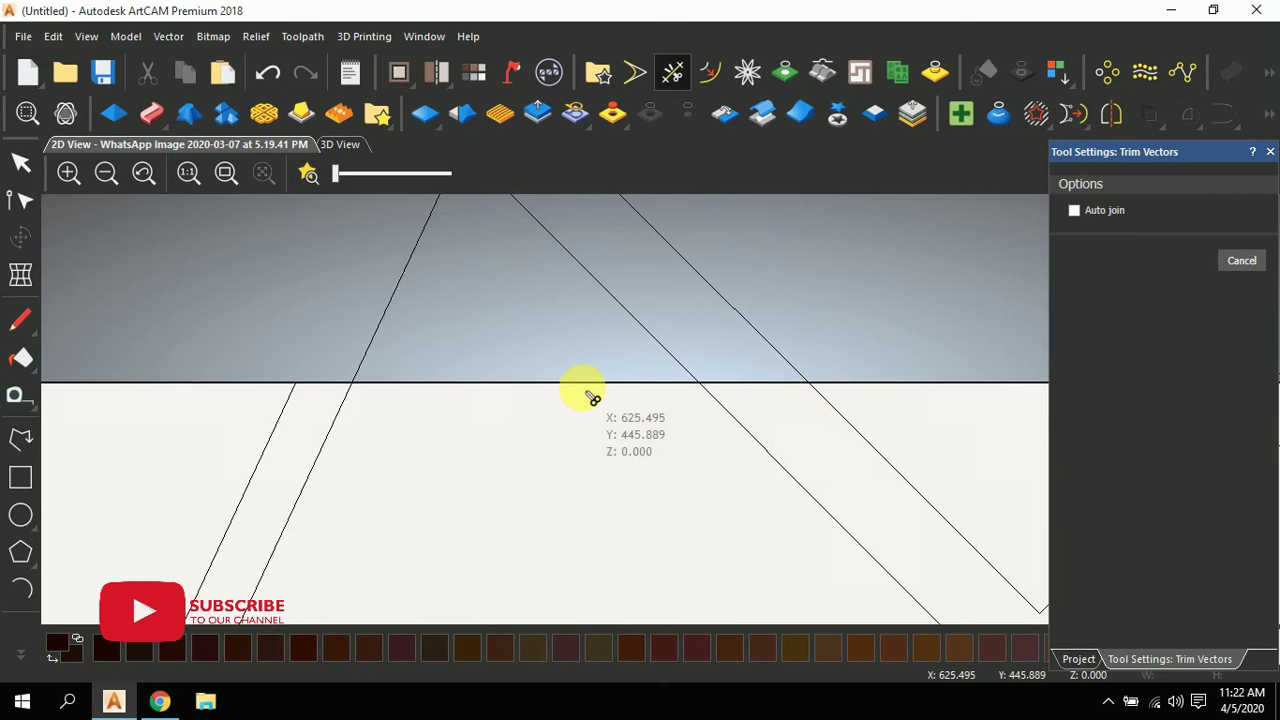
left_click(365, 351)
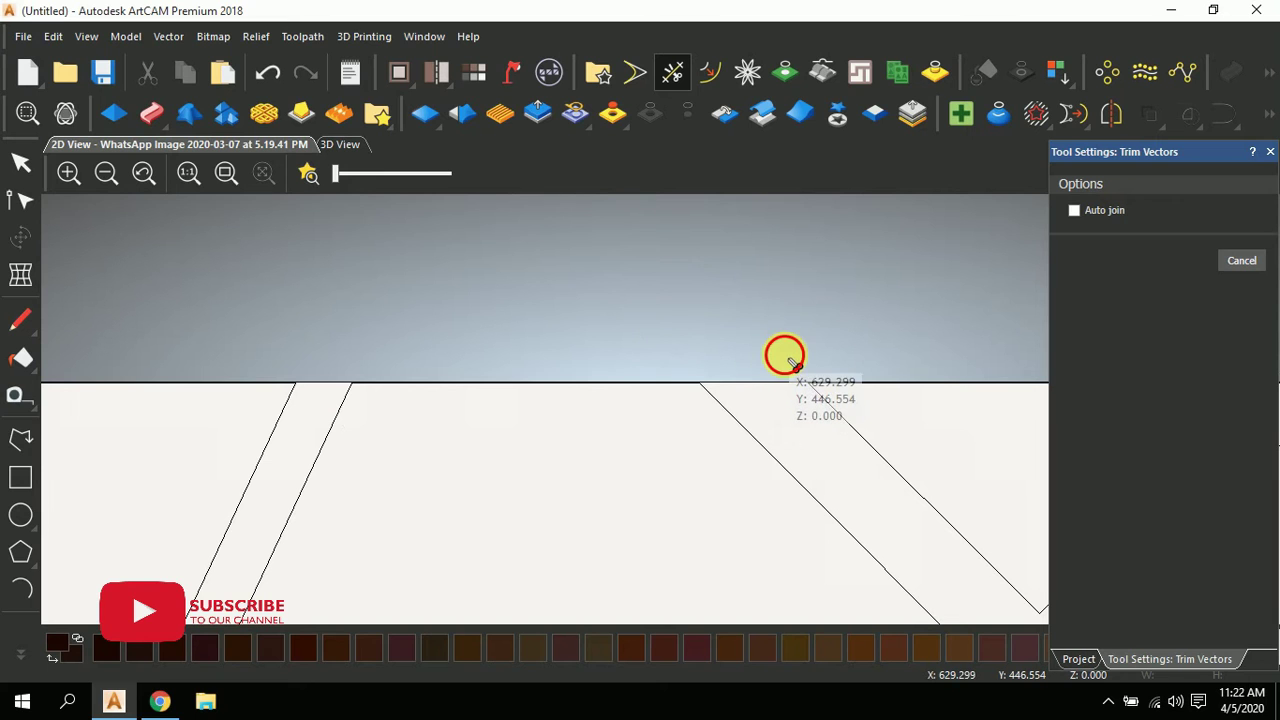
- Trim the diagonal line pair extending above the top border near X 639, with auto join enabled
scroll(857, 357, "down", 2)
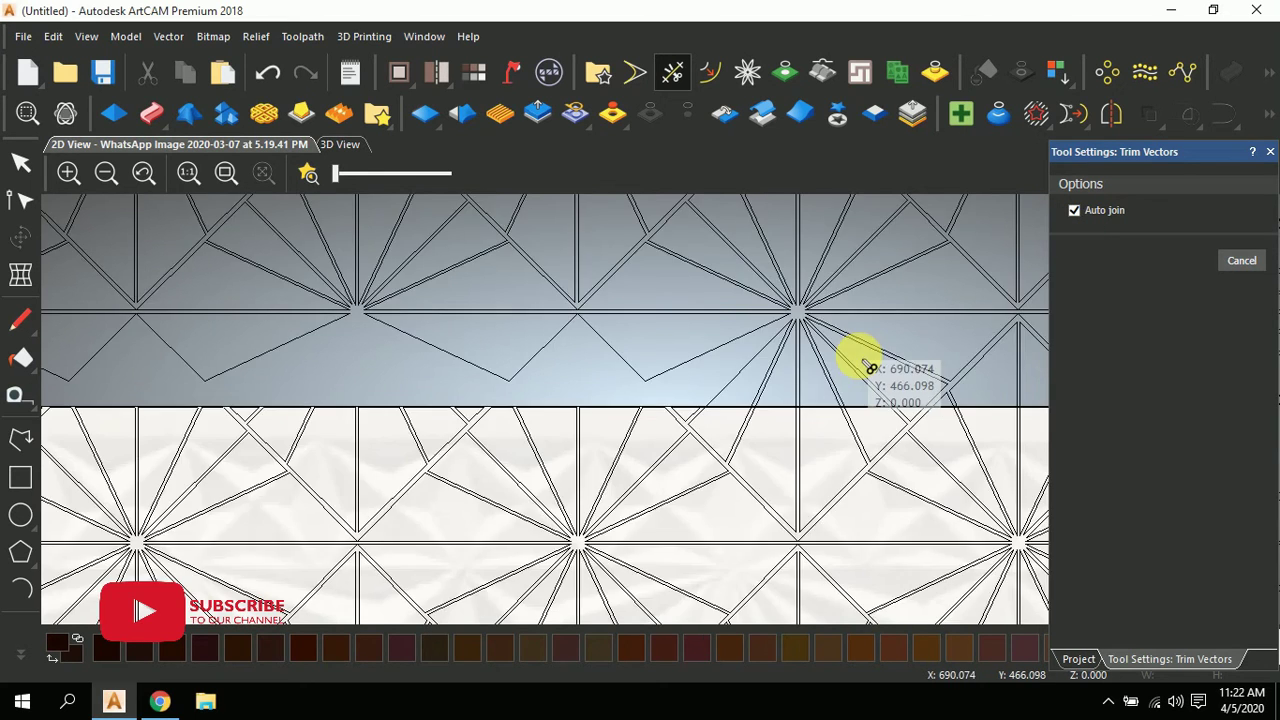
scroll(617, 449, "up", 4)
scroll(440, 443, "up", 1)
left_click(486, 420)
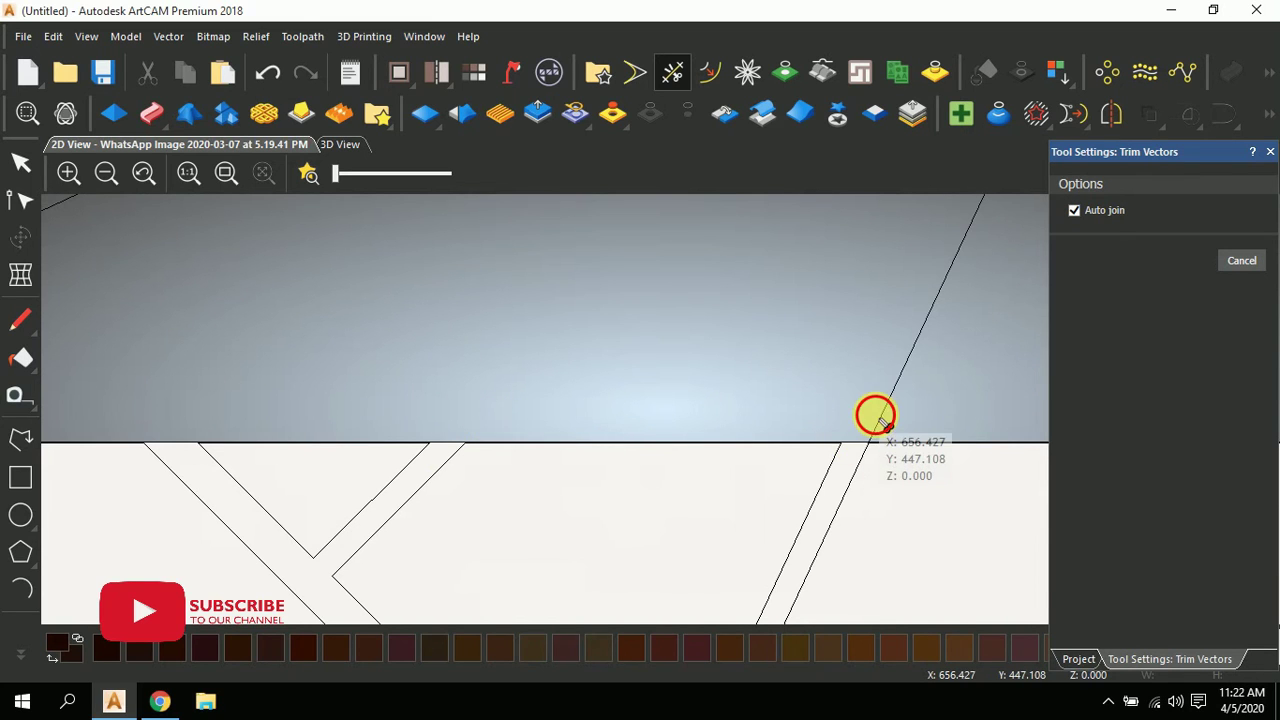
- Trim the diagonal line pair near X 656 and the vertical pair near X 670 above the top border
left_click(874, 414)
scroll(866, 409, "down", 2)
scroll(777, 423, "up", 3)
scroll(755, 415, "up", 1)
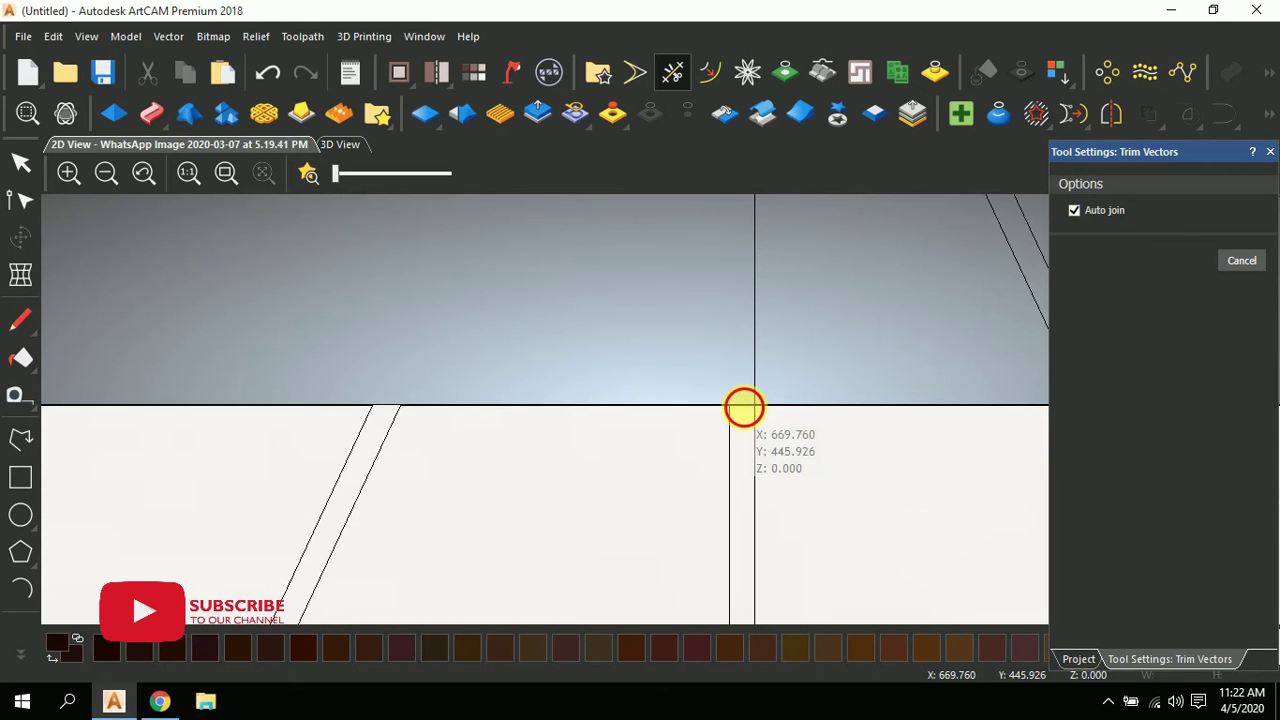
- Trim the diagonal line pairs near X 684 and X 700 where they extend above the top border
scroll(800, 405, "down", 2)
scroll(700, 425, "up", 2)
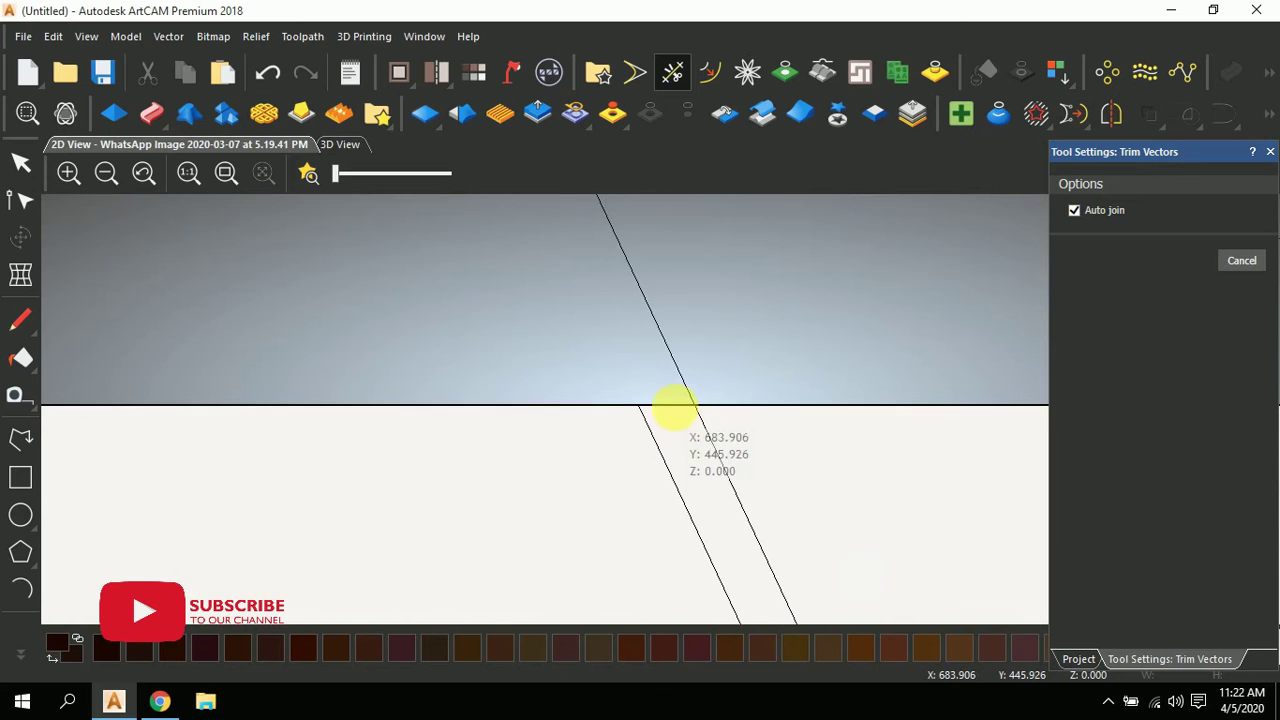
scroll(740, 390, "down", 2)
scroll(880, 405, "up", 3)
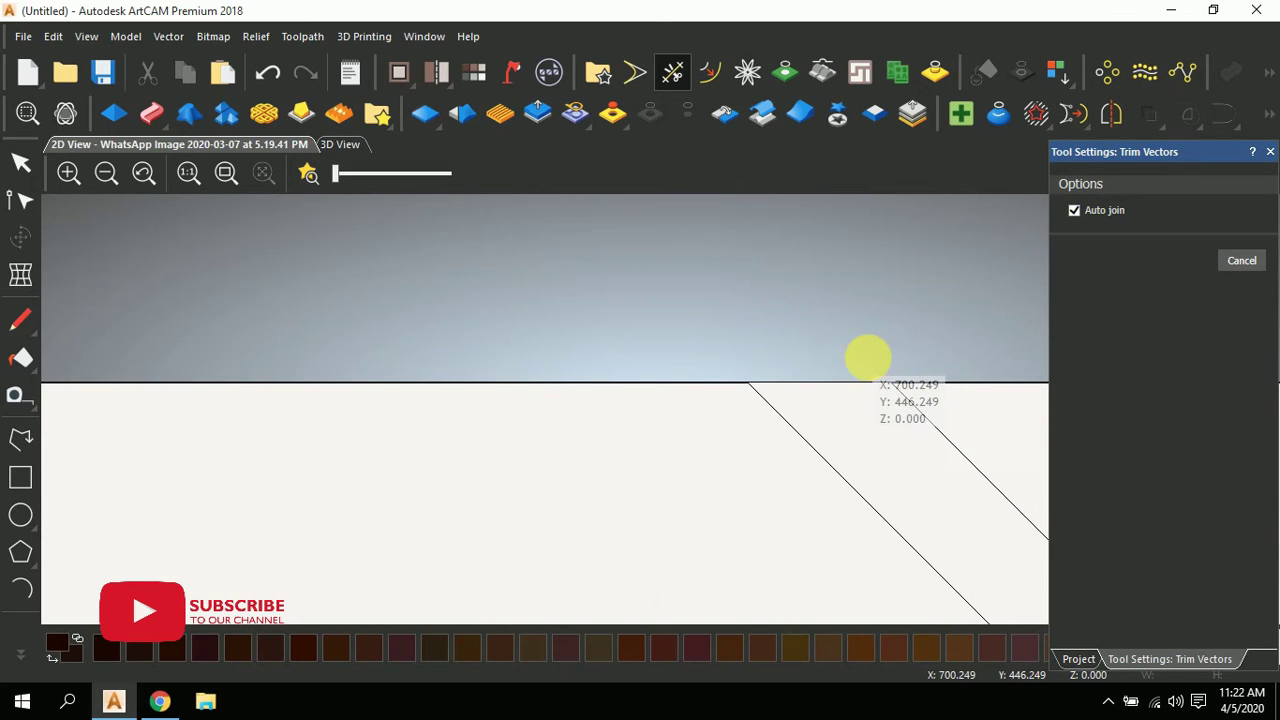
- Trim the diagonal line pairs near X 710 and X 720 and the vertical pair near X 740 above the top border
scroll(885, 372, "down", 2)
scroll(494, 429, "up", 2)
left_click(400, 425)
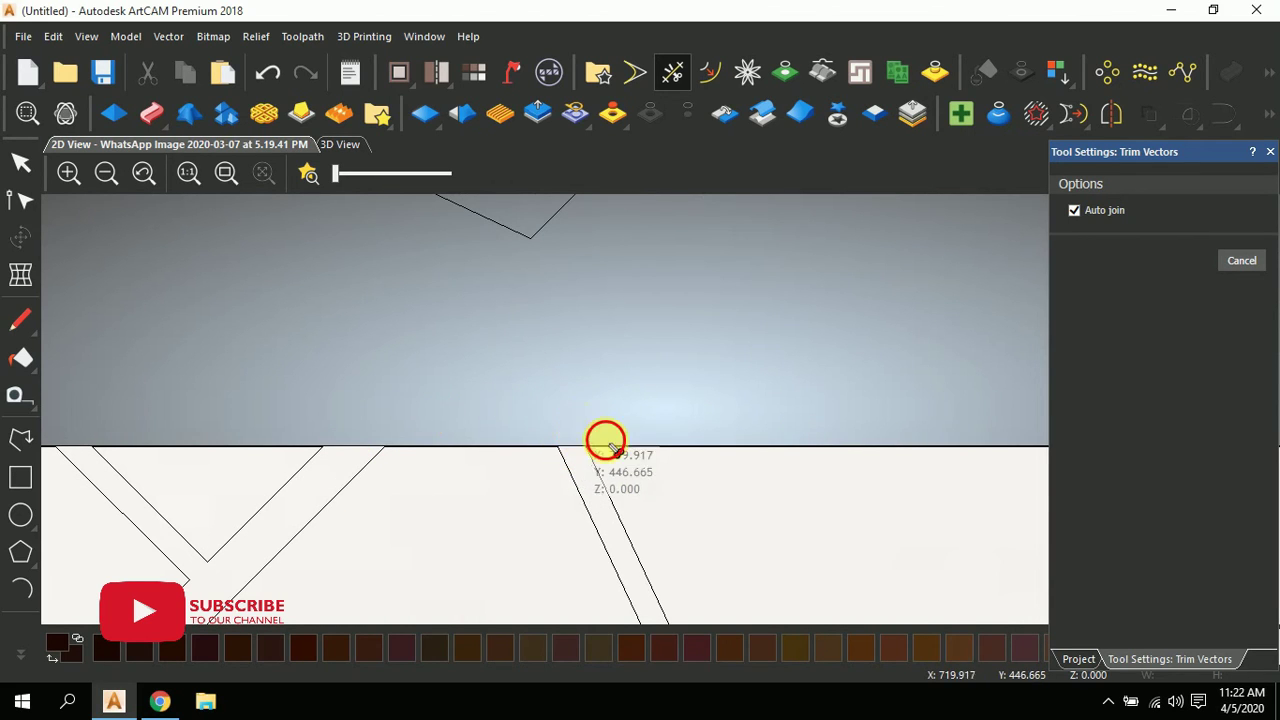
scroll(834, 429, "down", 2)
scroll(714, 441, "up", 2)
left_click(736, 381)
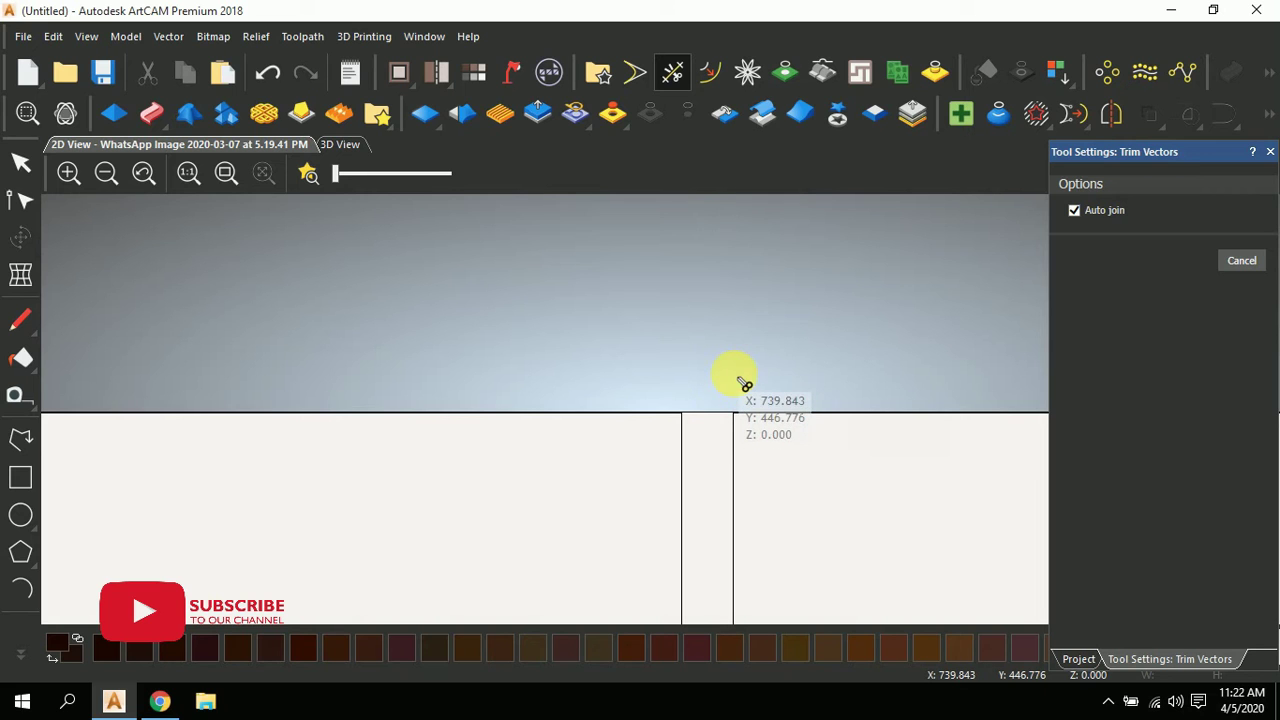
- Trim the remaining diagonal line pairs above the top border between X 759 and the top-right corner near X 779
scroll(820, 409, "down", 3)
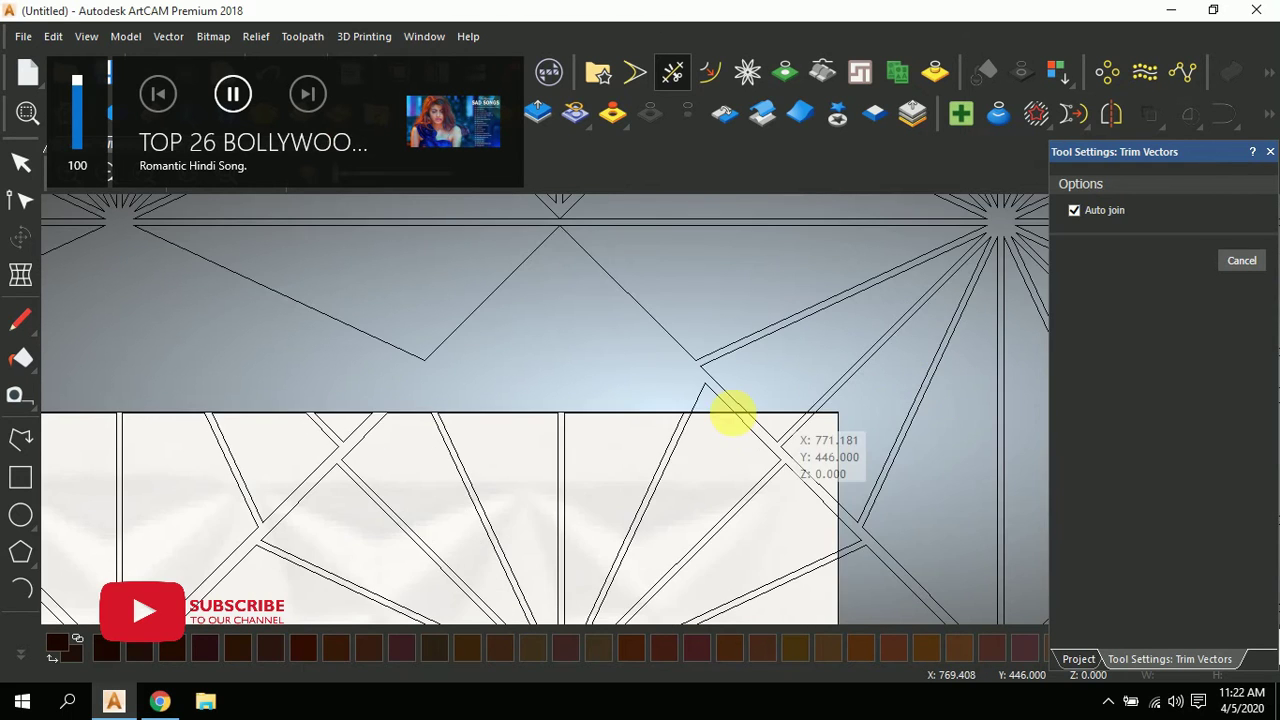
scroll(733, 412, "up", 3)
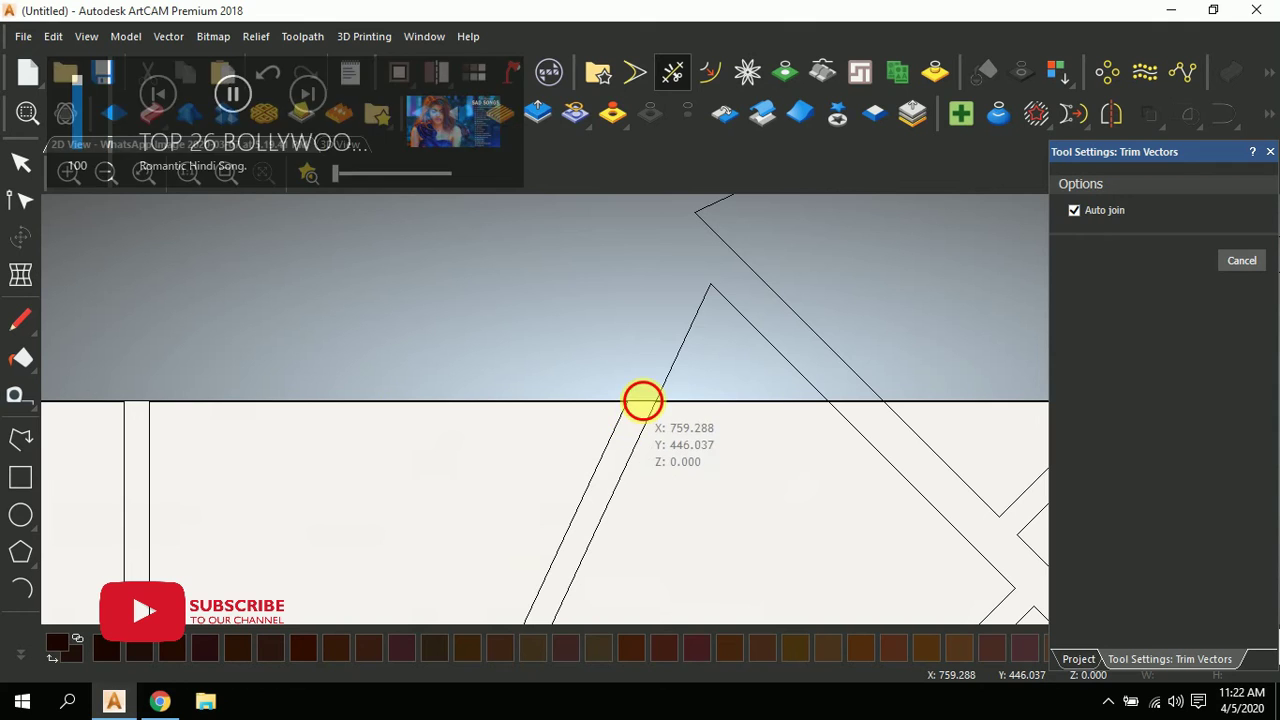
left_click(655, 382)
left_click(860, 403)
scroll(860, 400, "down", 3)
scroll(634, 423, "up", 4)
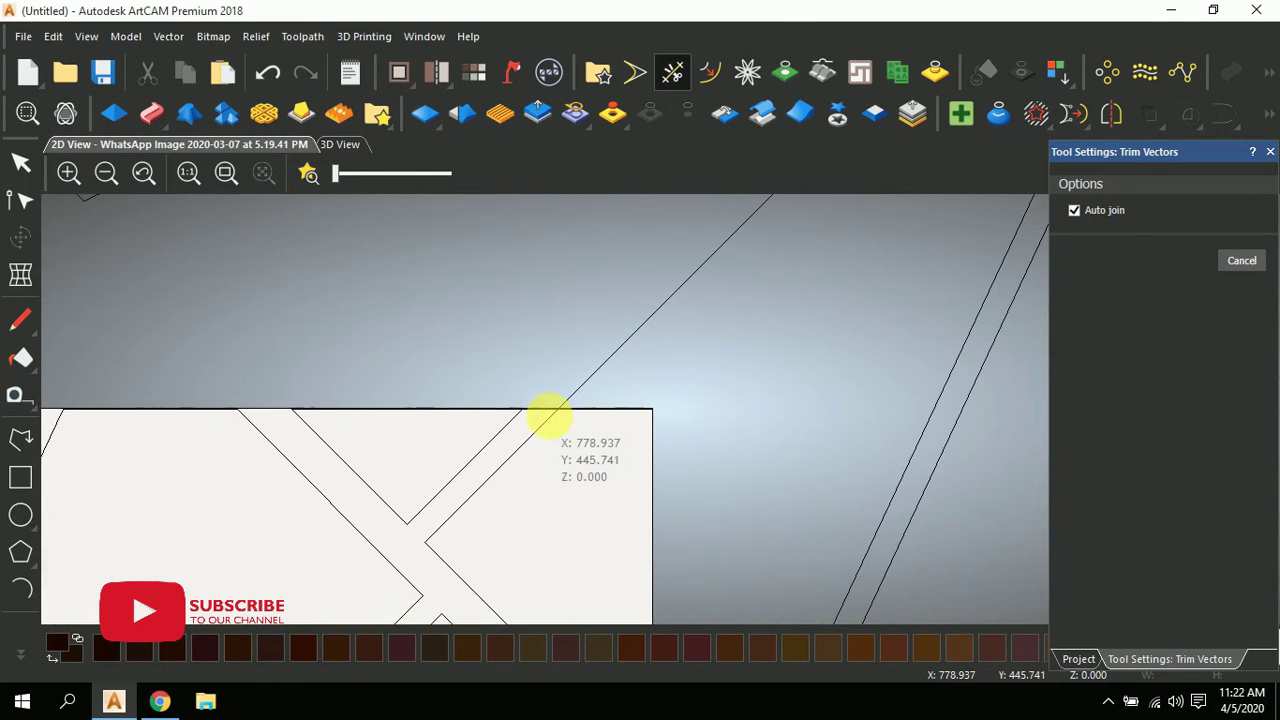
left_click(588, 378)
- Trim the diagonal line pair near Y 430 and the sloping pair near Y 423 beyond the right border
scroll(660, 440, "down", 3)
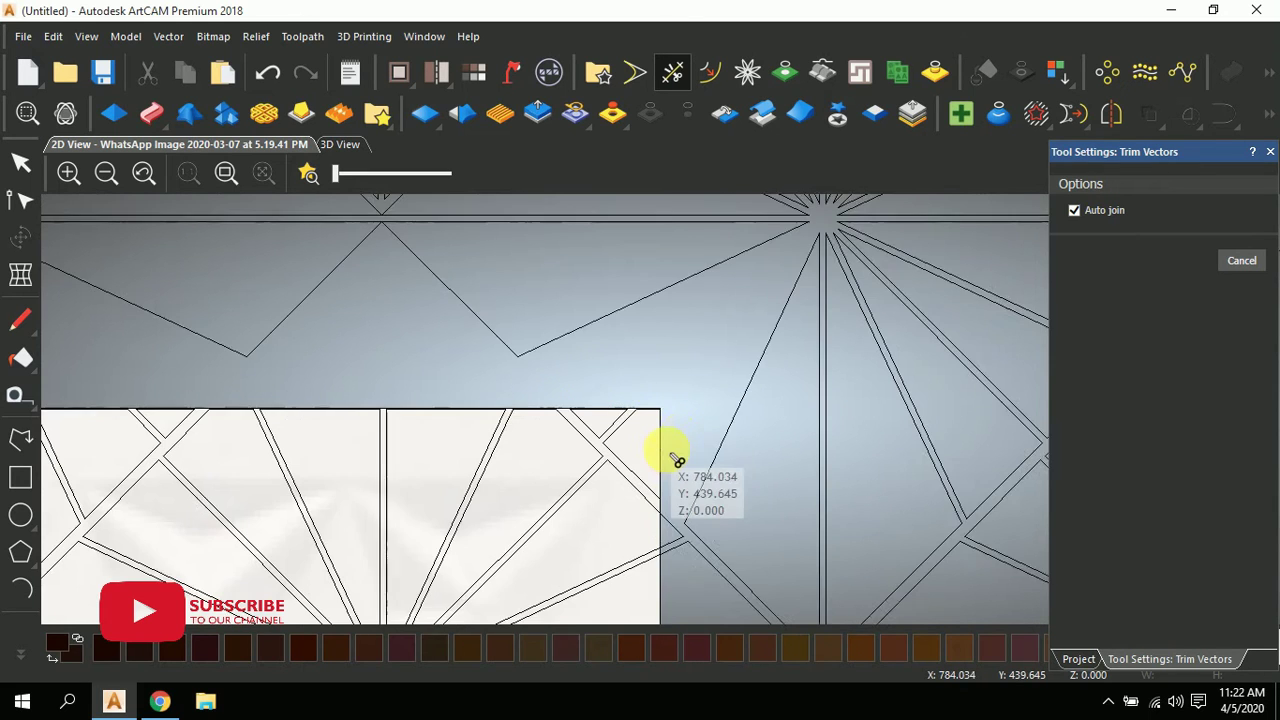
scroll(686, 465, "up", 3)
scroll(680, 459, "down", 3)
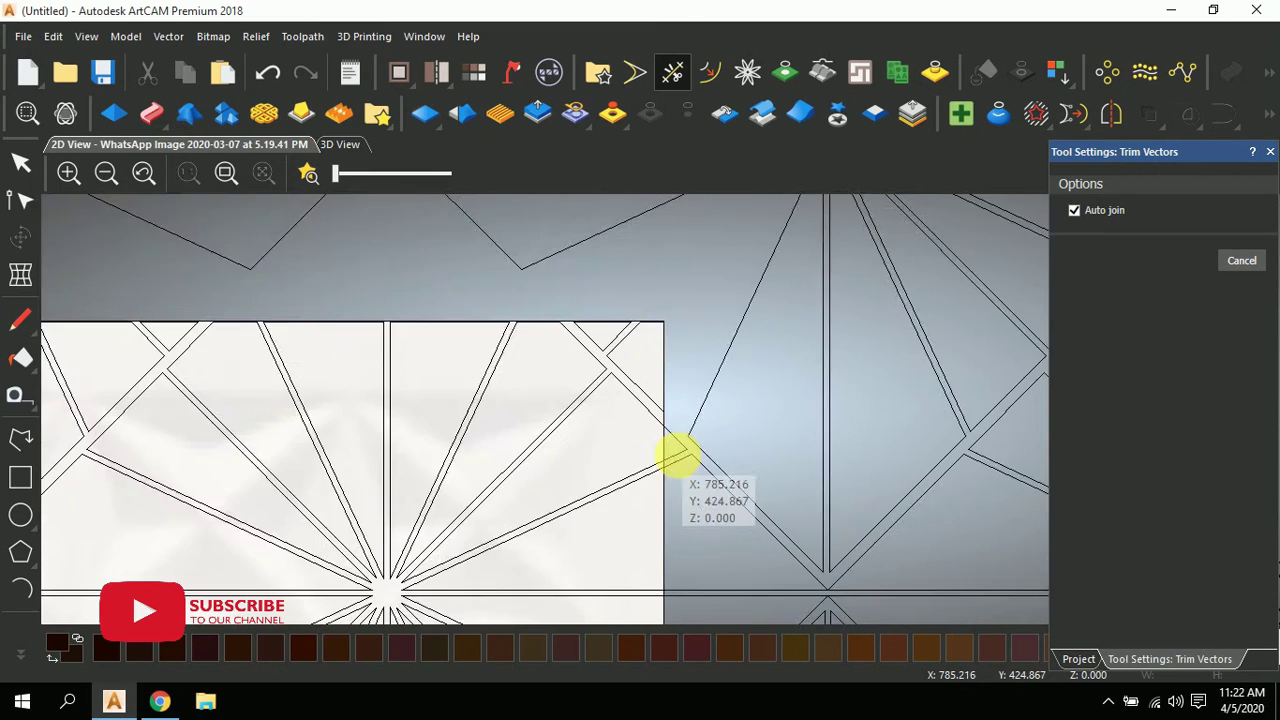
scroll(675, 450, "up", 3)
left_click(652, 414)
scroll(666, 460, "down", 3)
scroll(690, 440, "up", 3)
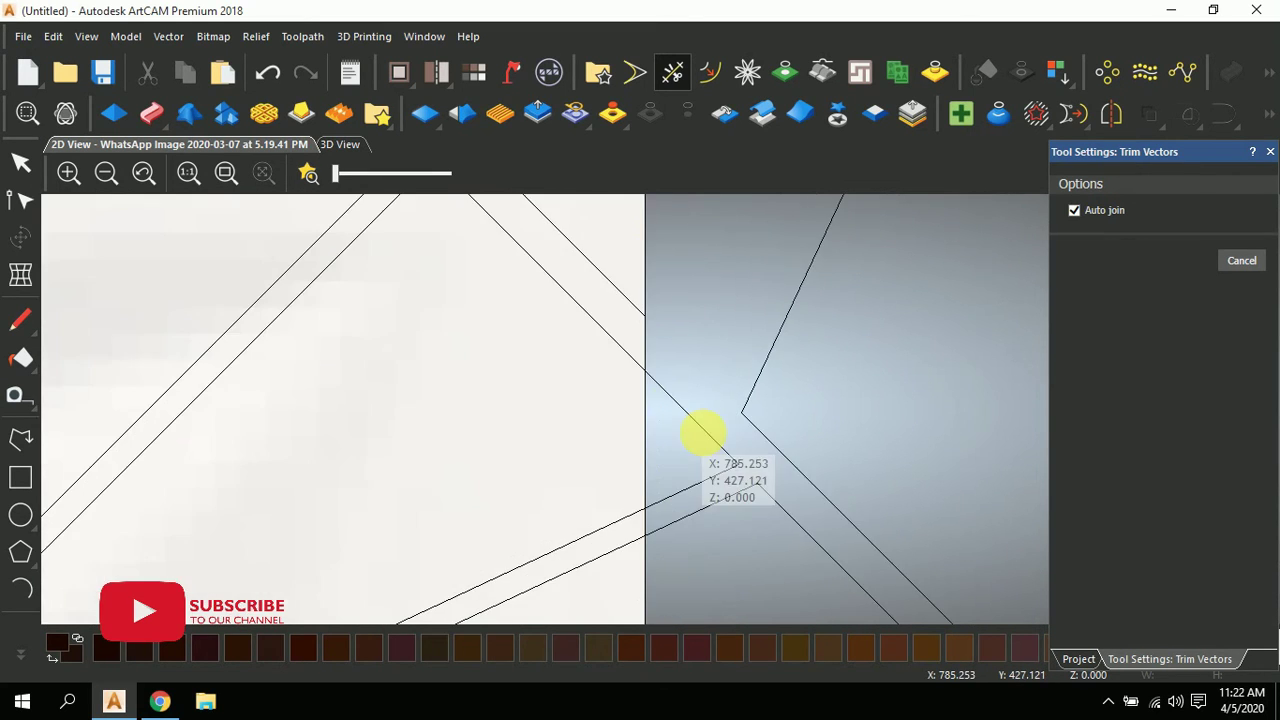
left_click(684, 538)
- Trim the horizontal line pair near Y 403 and the sloping pair near Y 383 outside the right border
scroll(675, 555, "down", 3)
scroll(665, 575, "up", 4)
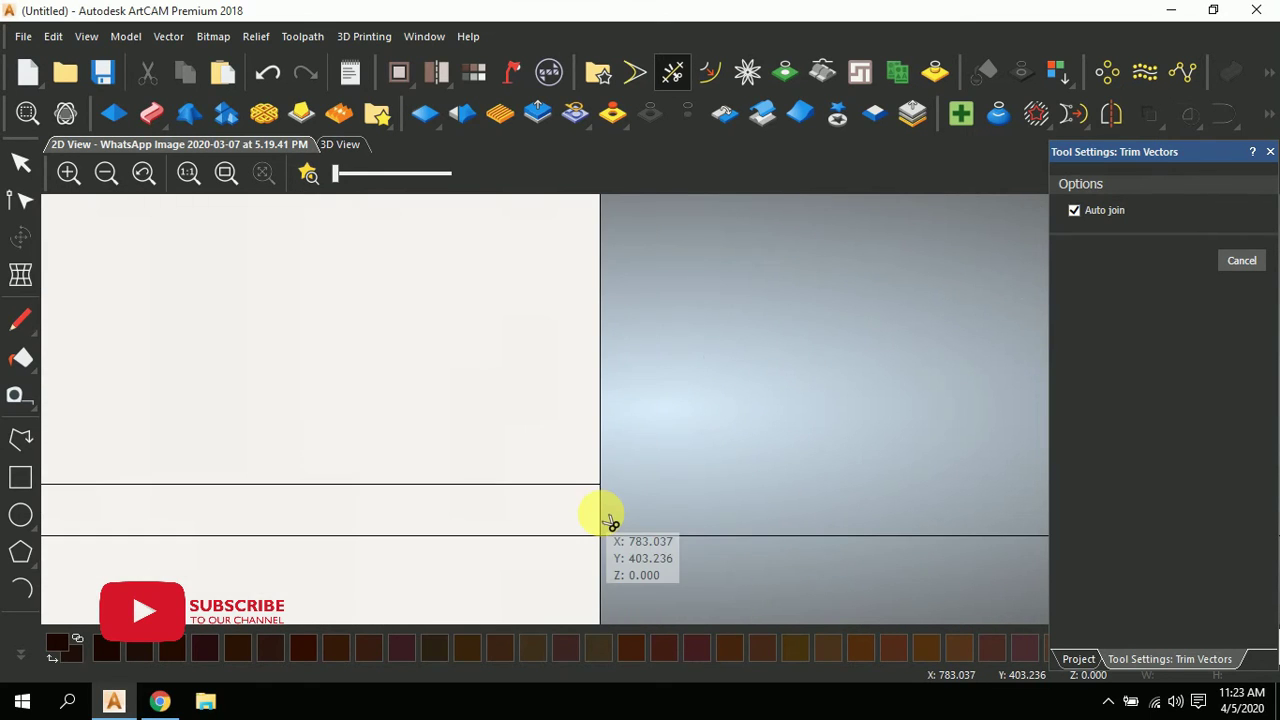
left_click(668, 535)
scroll(669, 537, "down", 3)
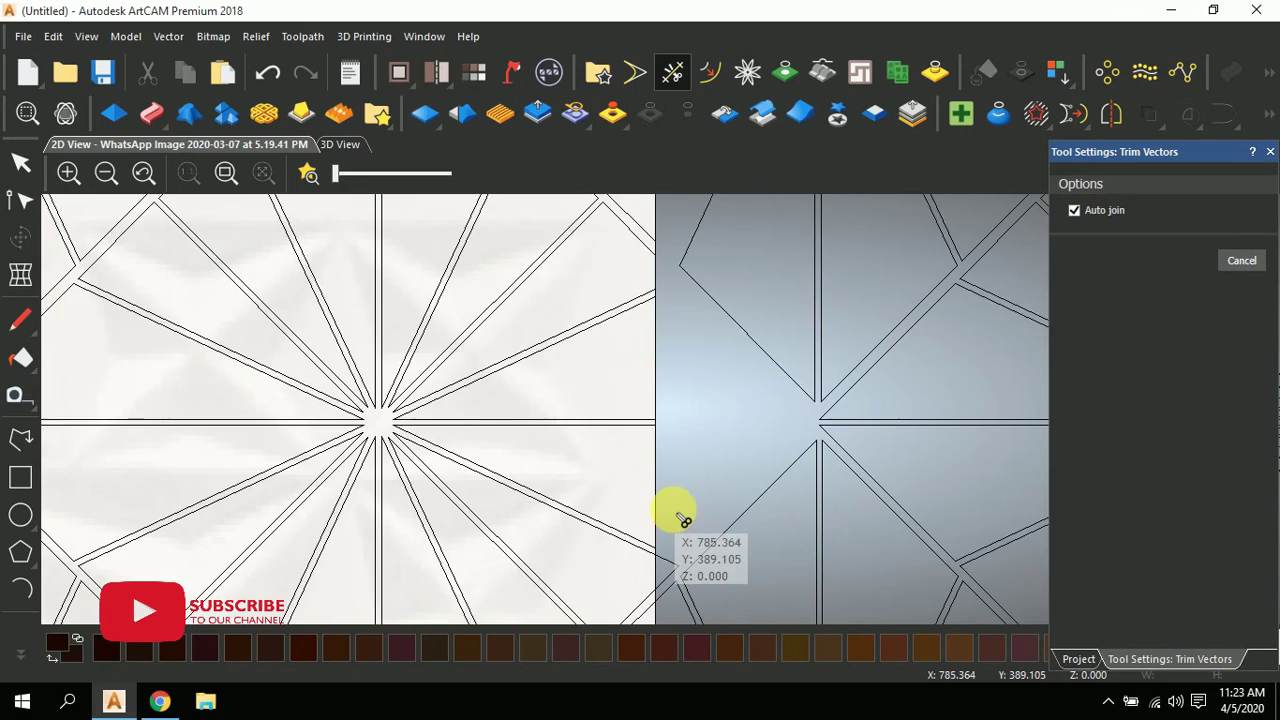
scroll(665, 500, "up", 4)
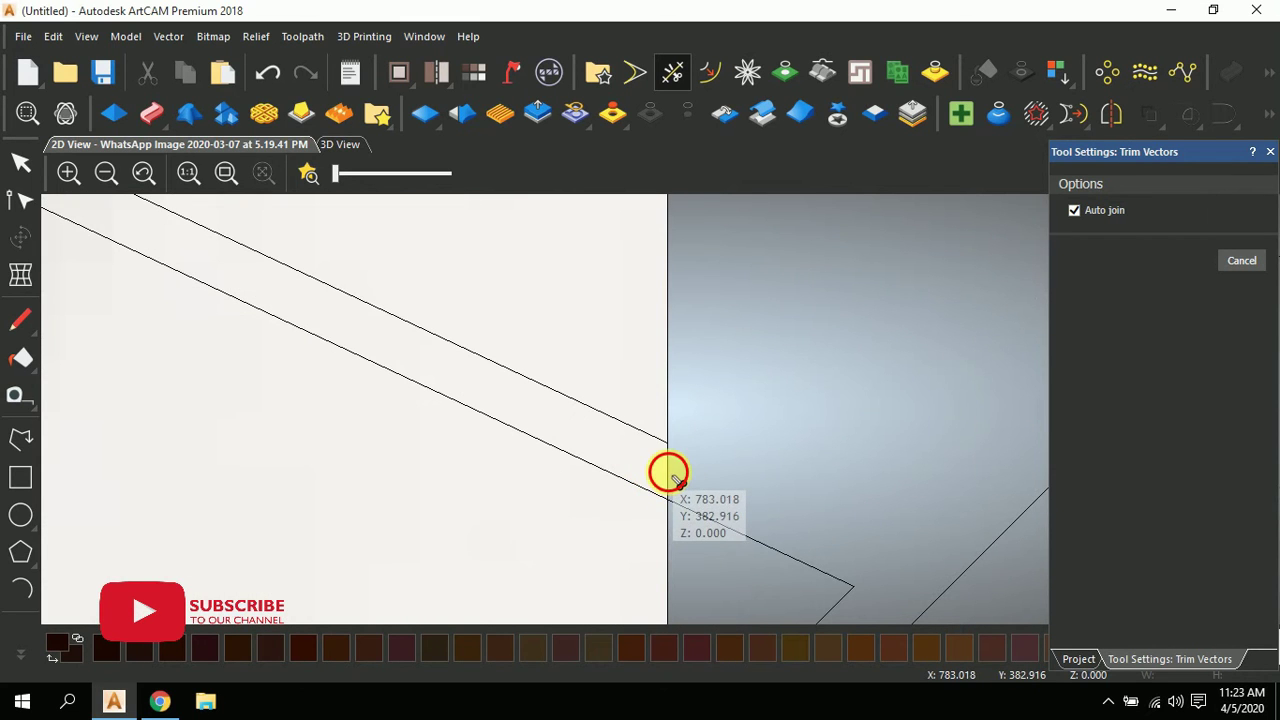
- Trim the diagonal line pairs near Y 375 and Y 357 where they cross the right border
scroll(665, 522, "down", 2)
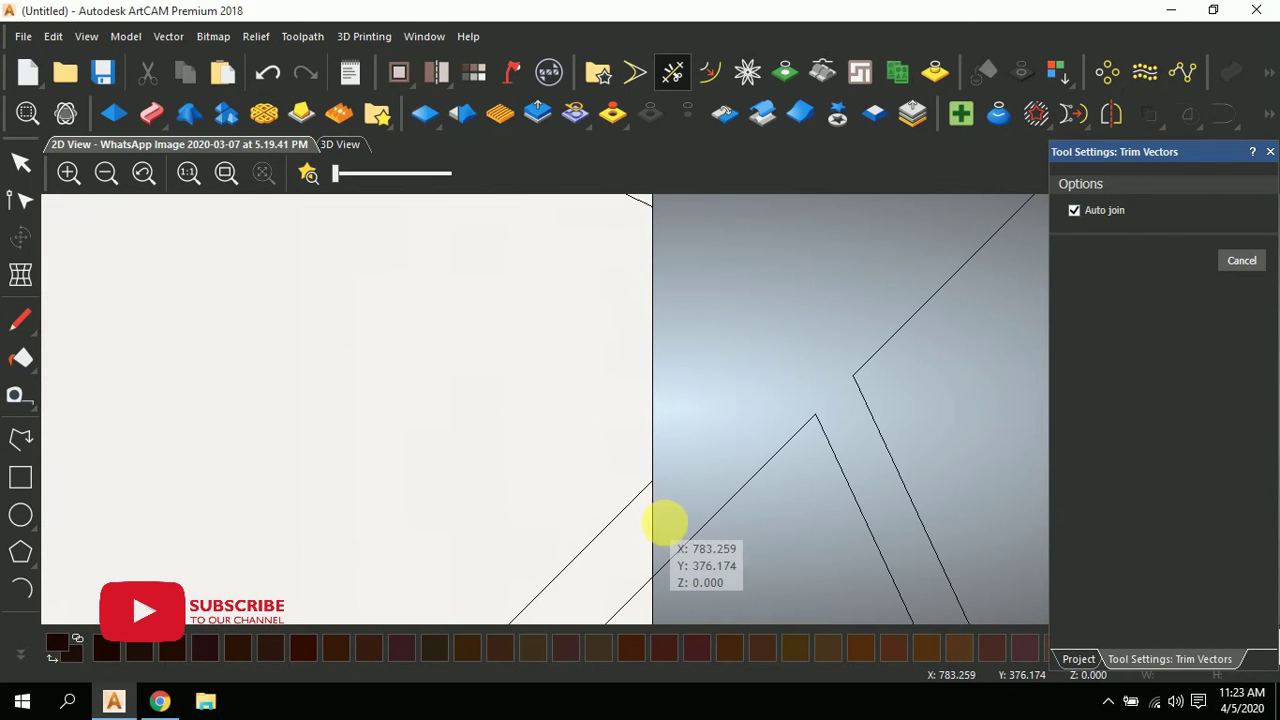
scroll(655, 512, "down", 3)
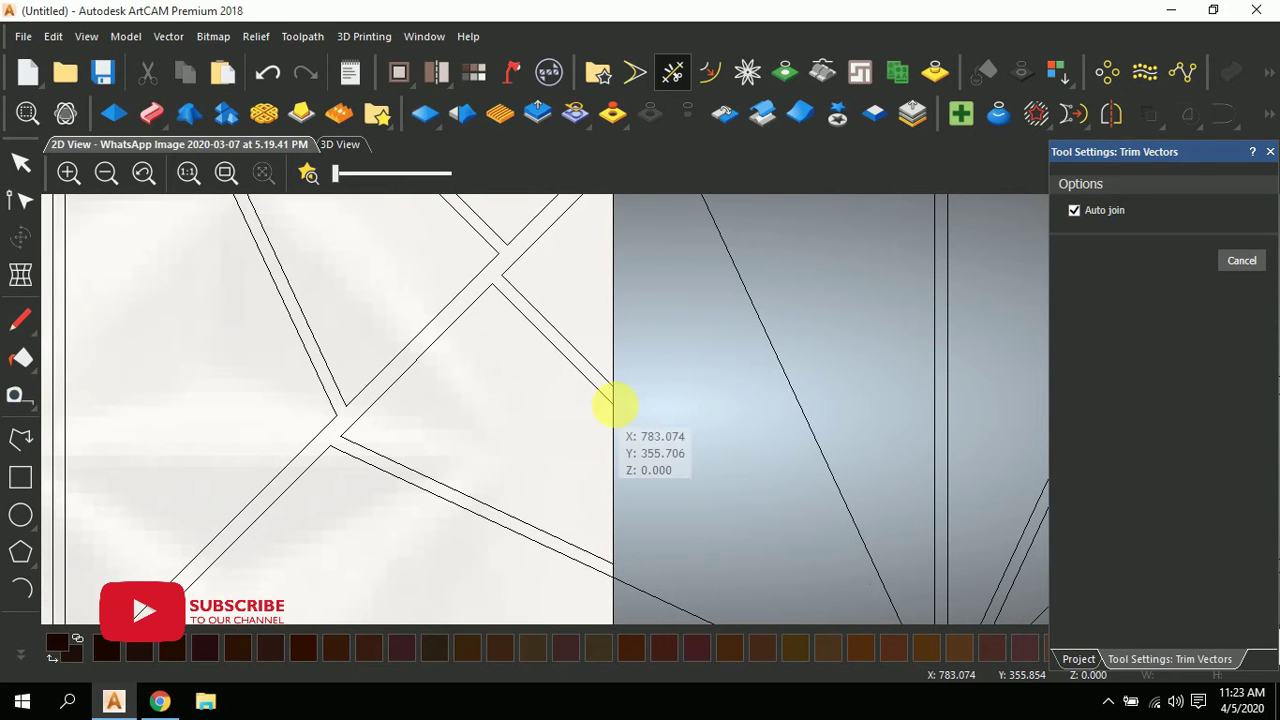
scroll(617, 396, "up", 3)
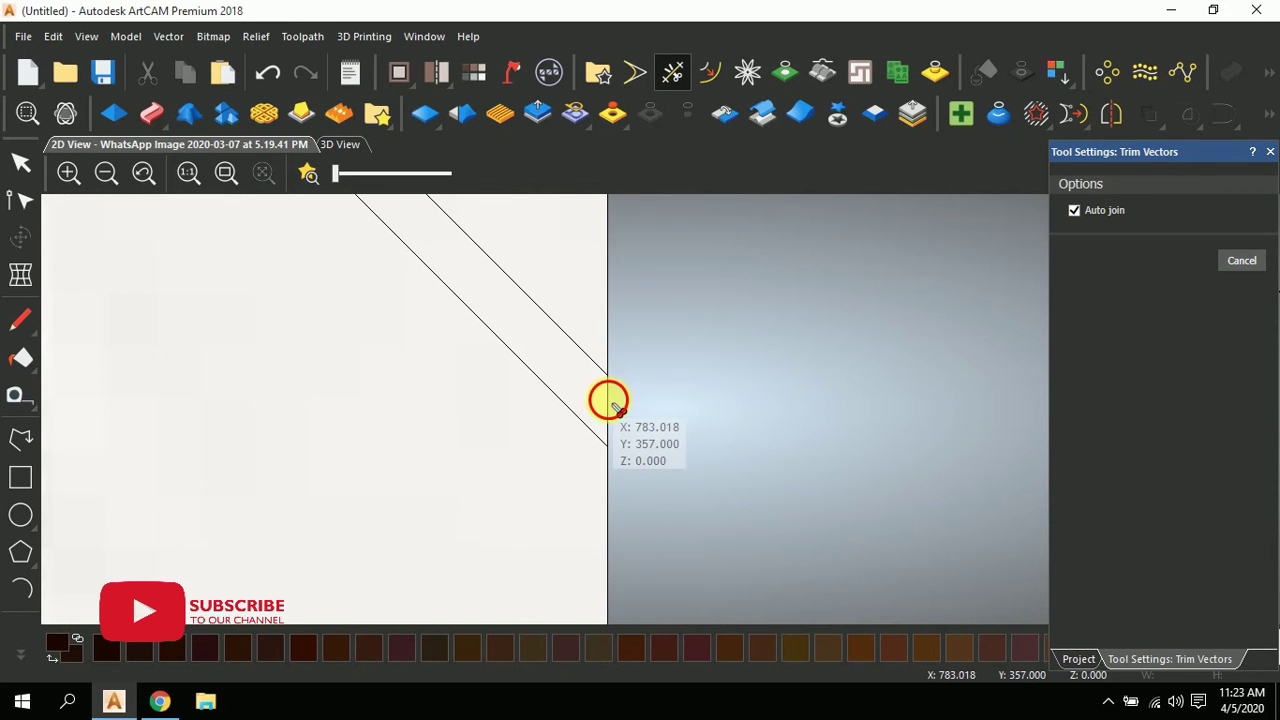
- Trim the sloping line pair near Y 343 and the horizontal pair near Y 331 beyond the right border
scroll(620, 500, "down", 2)
scroll(650, 586, "up", 2)
scroll(662, 500, "down", 2)
scroll(675, 430, "up", 2)
scroll(672, 432, "down", 1)
scroll(700, 535, "down", 2)
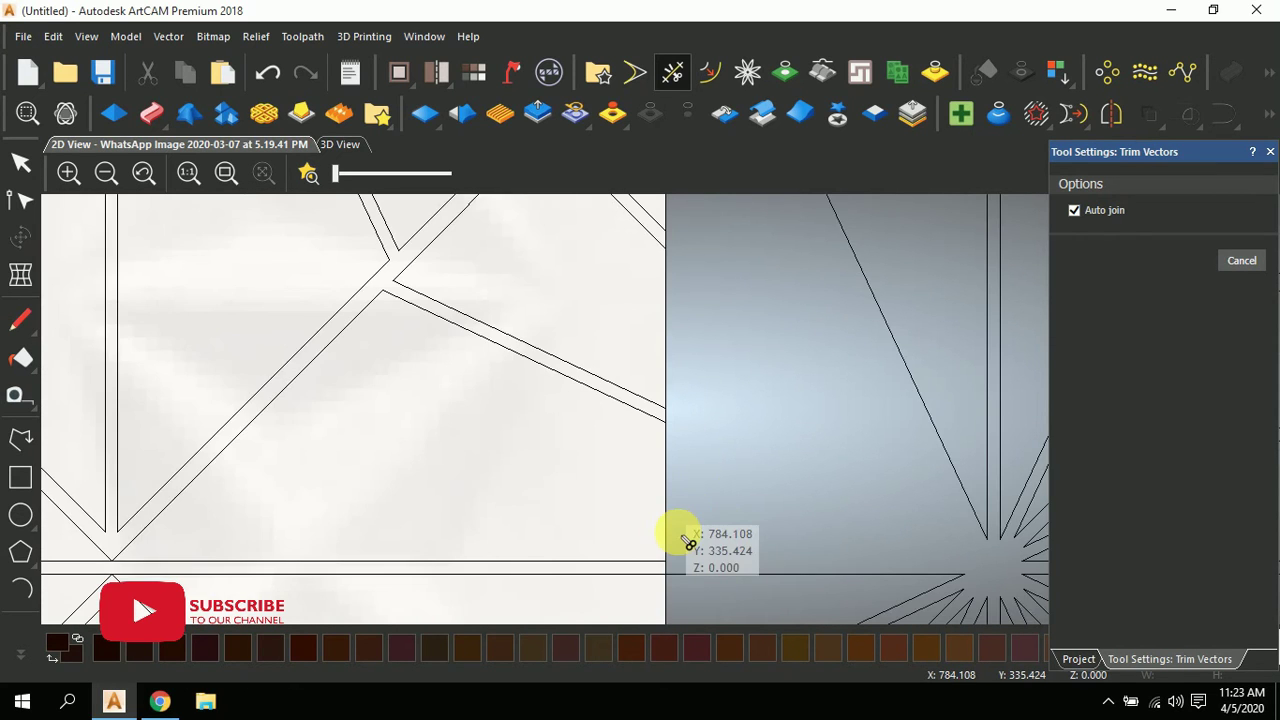
scroll(670, 525, "down", 2)
scroll(660, 386, "up", 4)
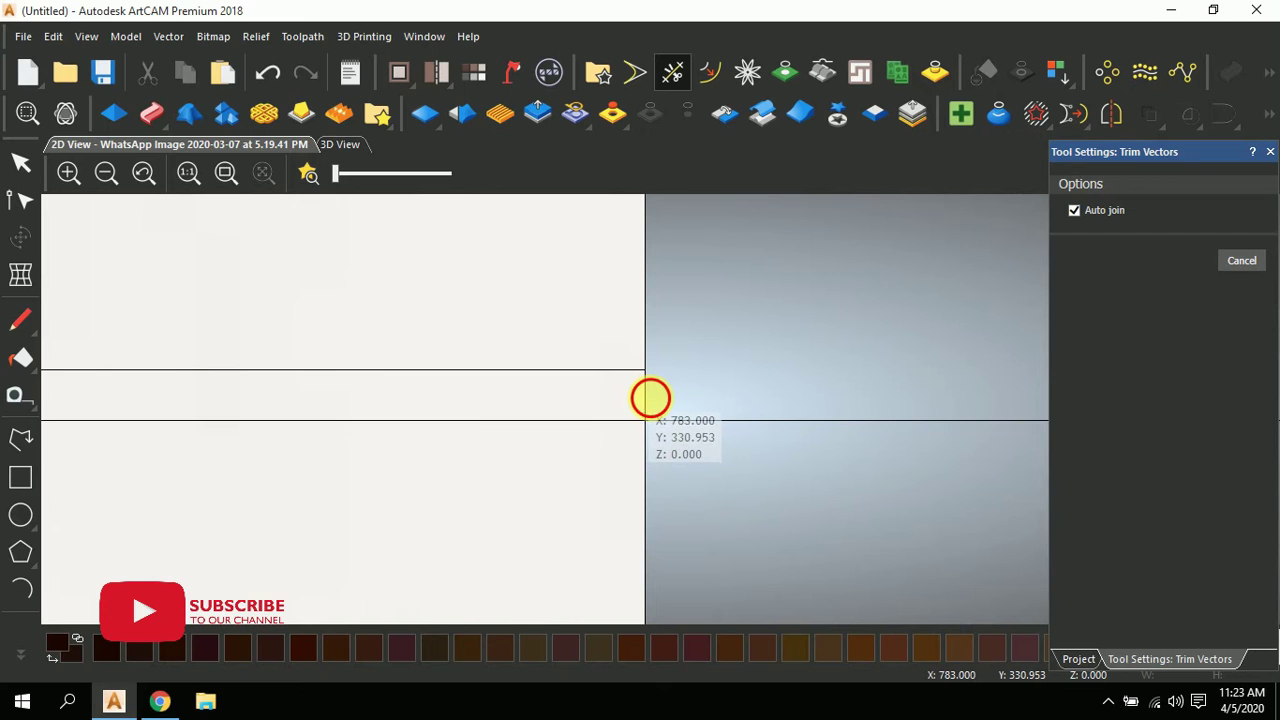
- Trim the sloping line pair near Y 319 and the diagonal pair near Y 305 outside the right border
scroll(697, 440, "down", 2)
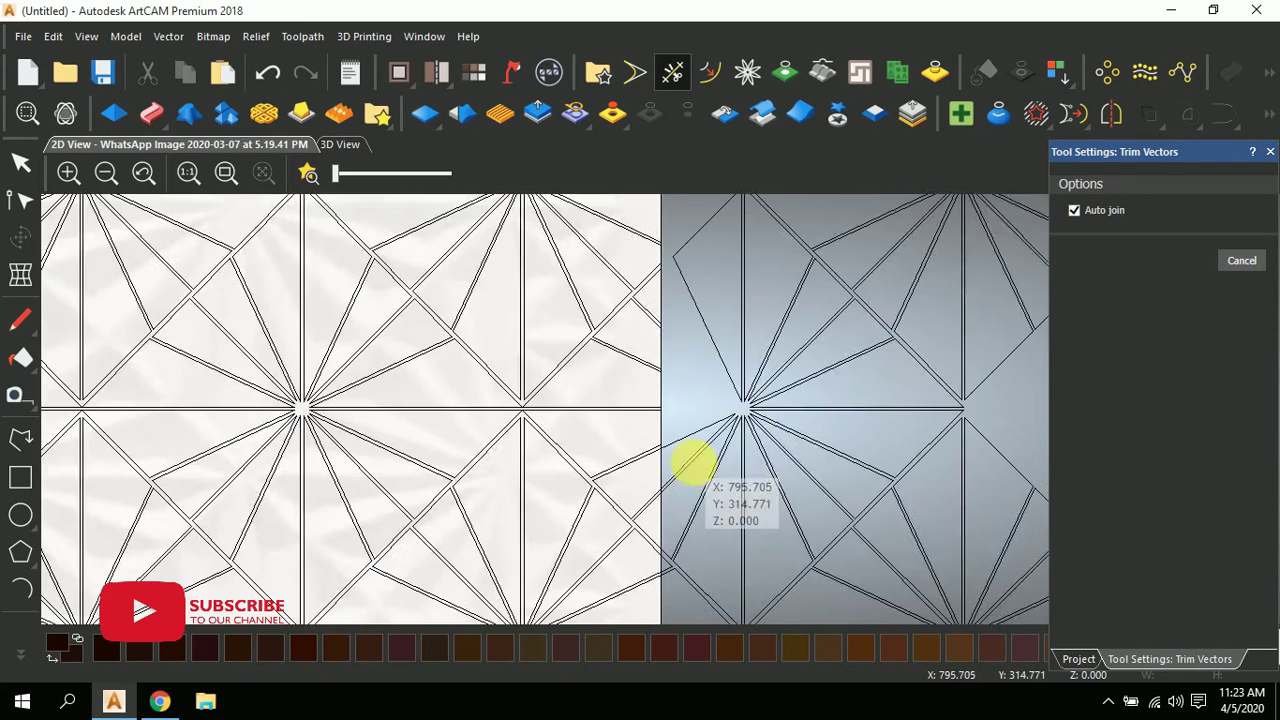
scroll(663, 449, "up", 4)
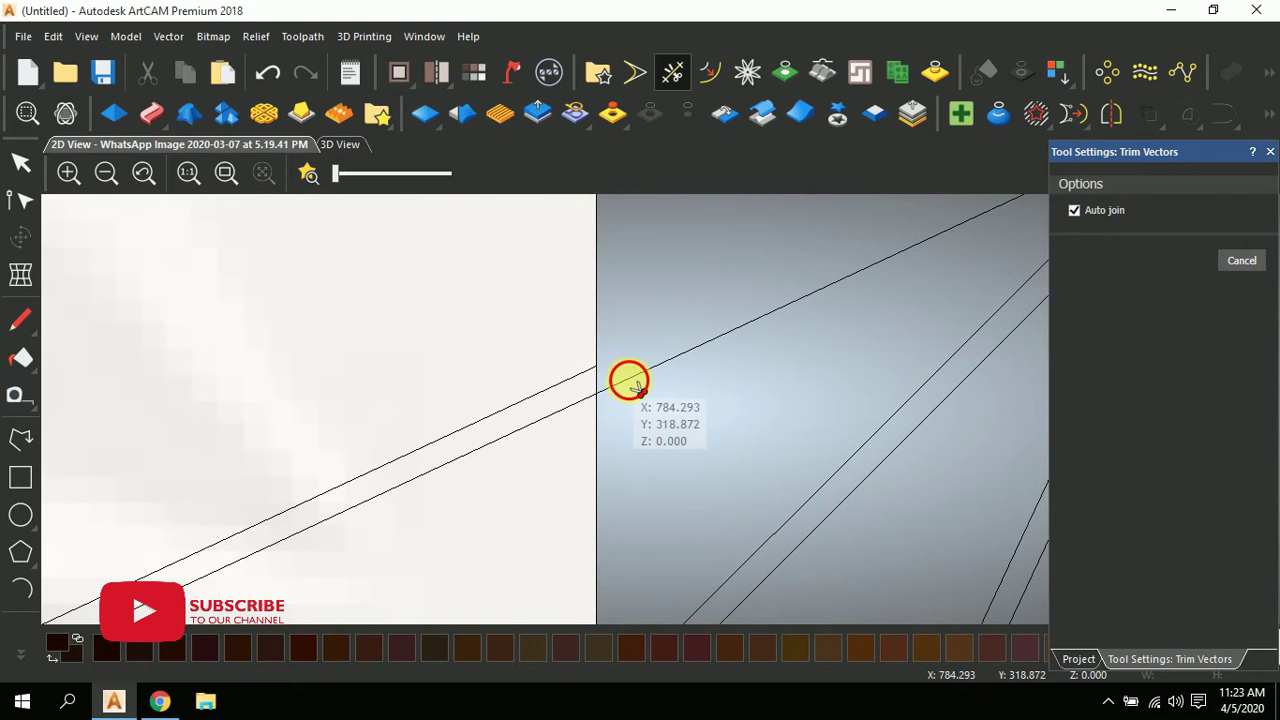
scroll(629, 381, "down", 2)
scroll(645, 455, "up", 3)
scroll(607, 398, "up", 1)
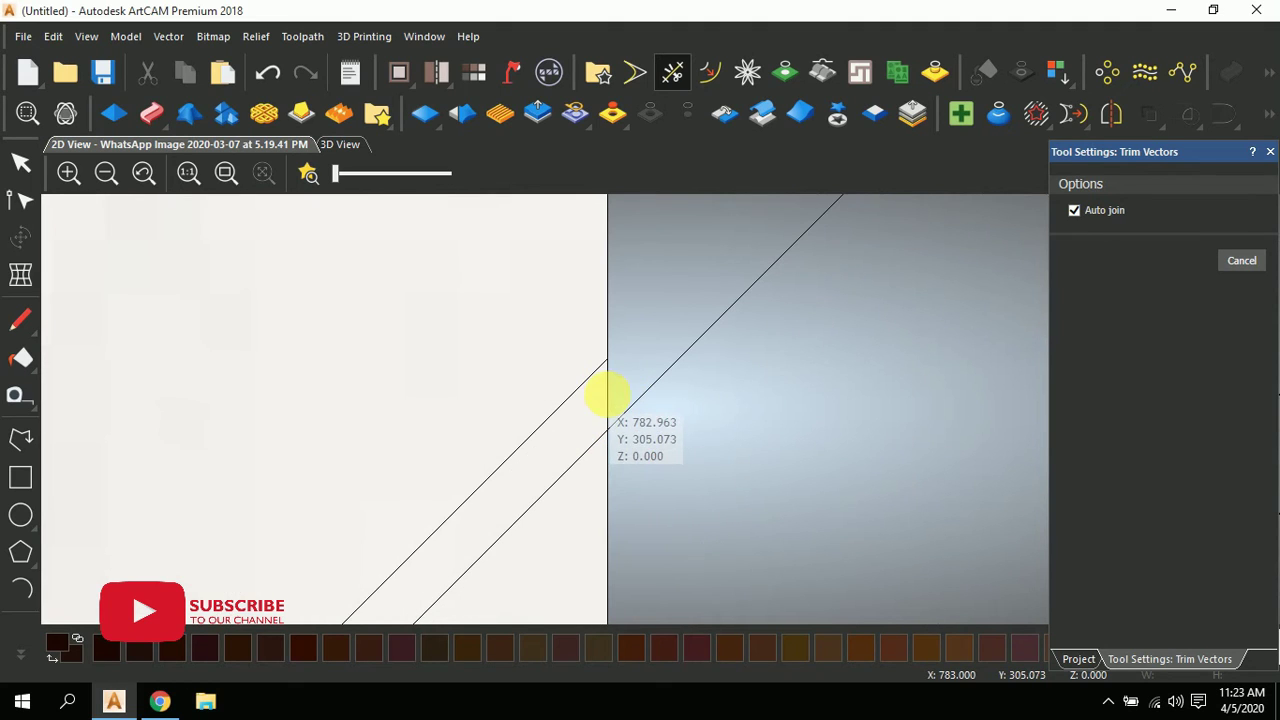
- Trim the diagonal line pair near Y 286 and the sloping pair near Y 279 beyond the right border
scroll(648, 405, "down", 2)
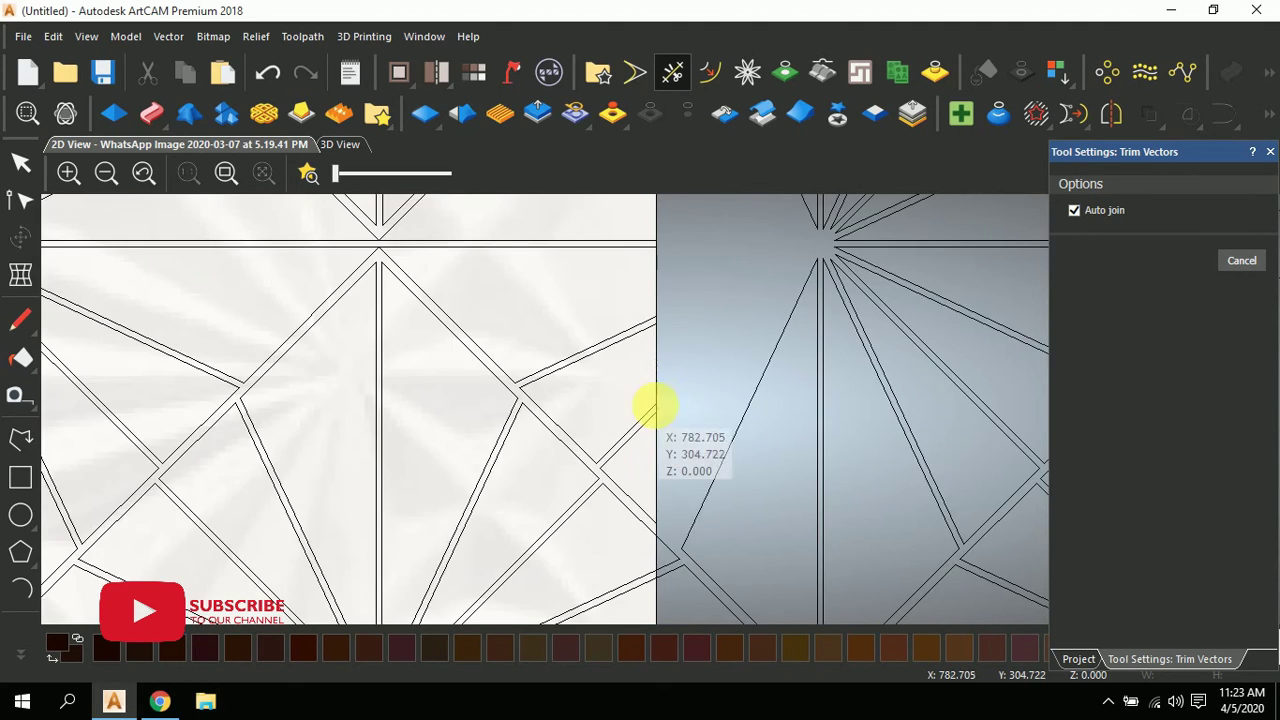
scroll(657, 543, "up", 3)
scroll(646, 586, "up", 1)
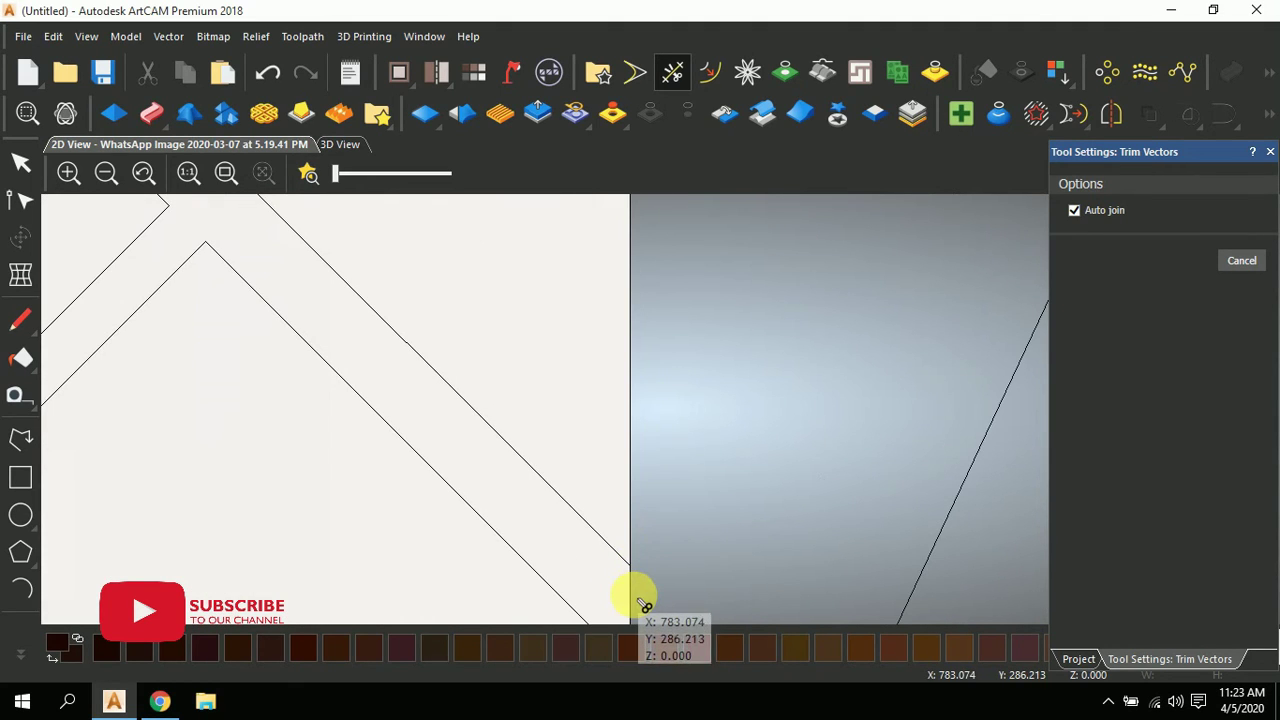
scroll(715, 470, "up", 3)
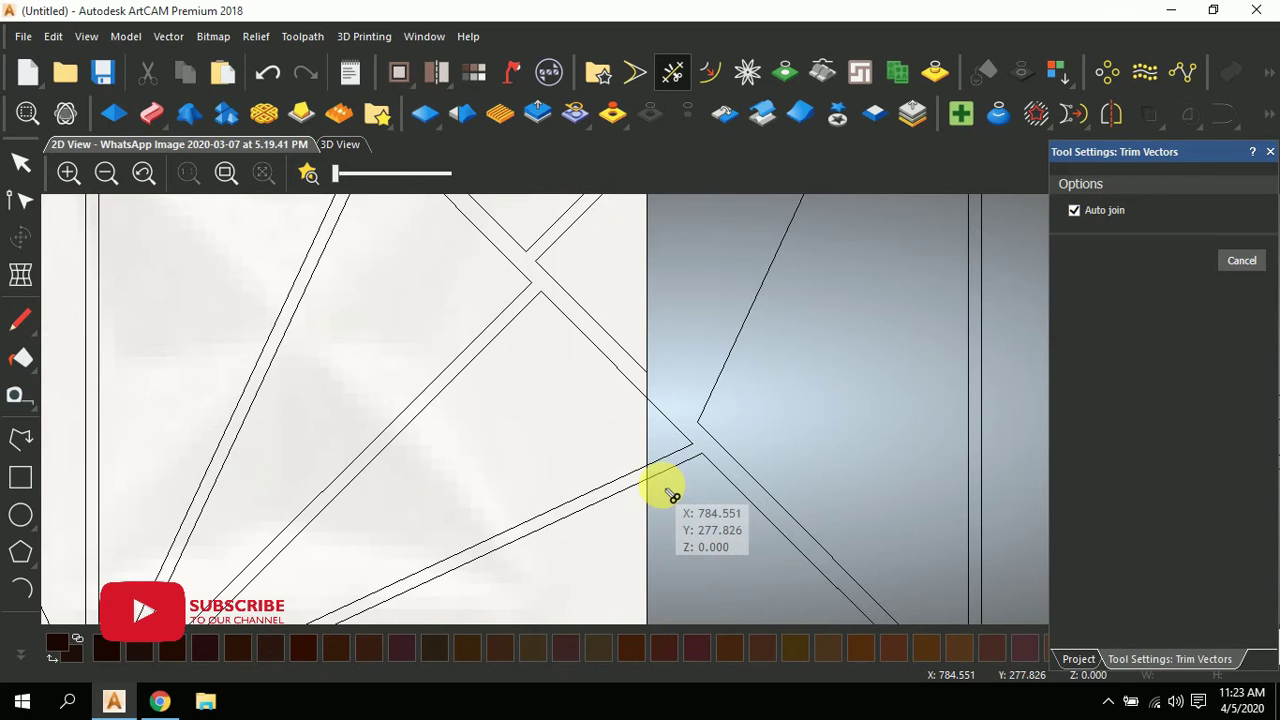
left_click(668, 352)
left_click(638, 467)
- Trim the horizontal line pair near Y 258 and the sloping pair near Y 238 outside the right border
scroll(658, 477, "down", 3)
scroll(640, 480, "up", 3)
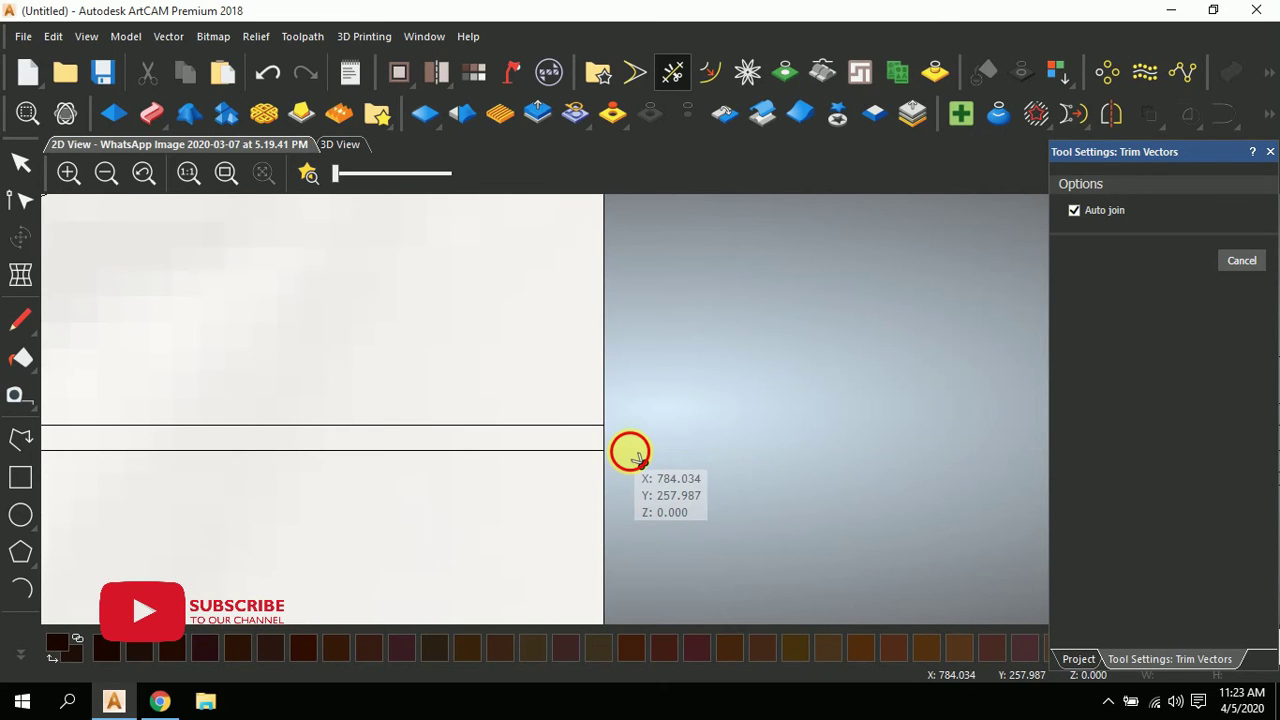
scroll(632, 450, "down", 4)
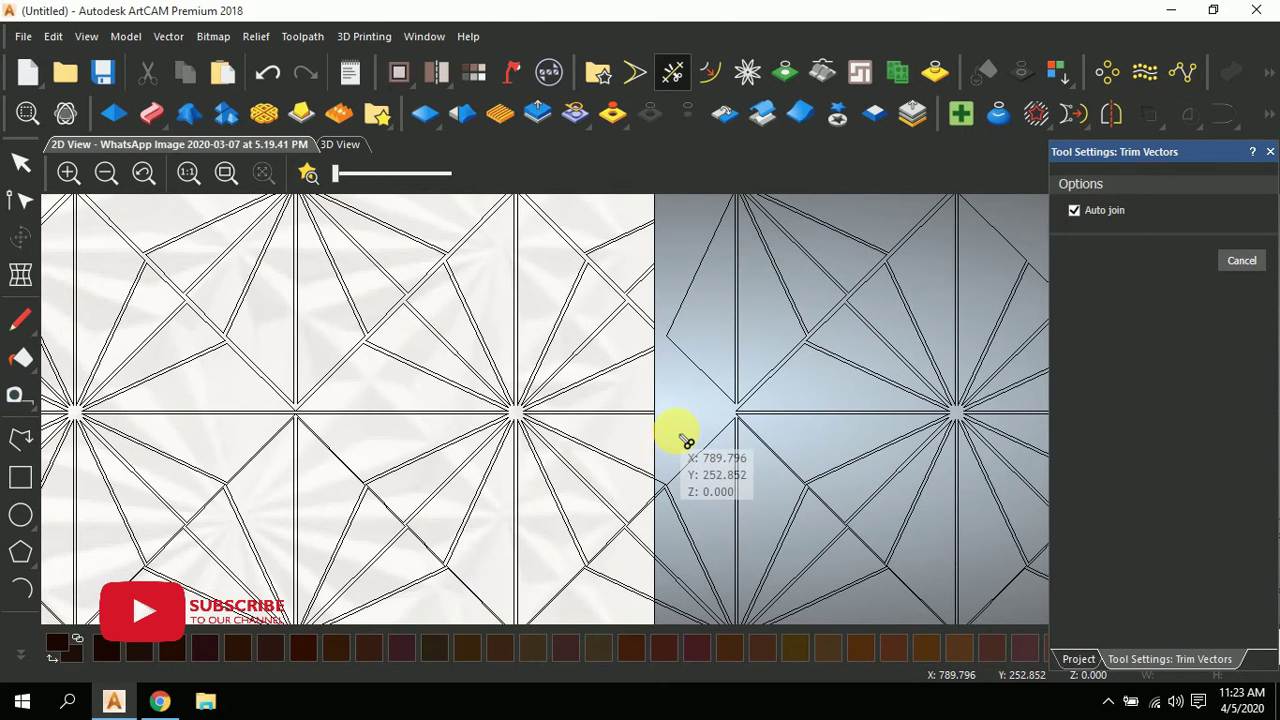
scroll(666, 451, "up", 5)
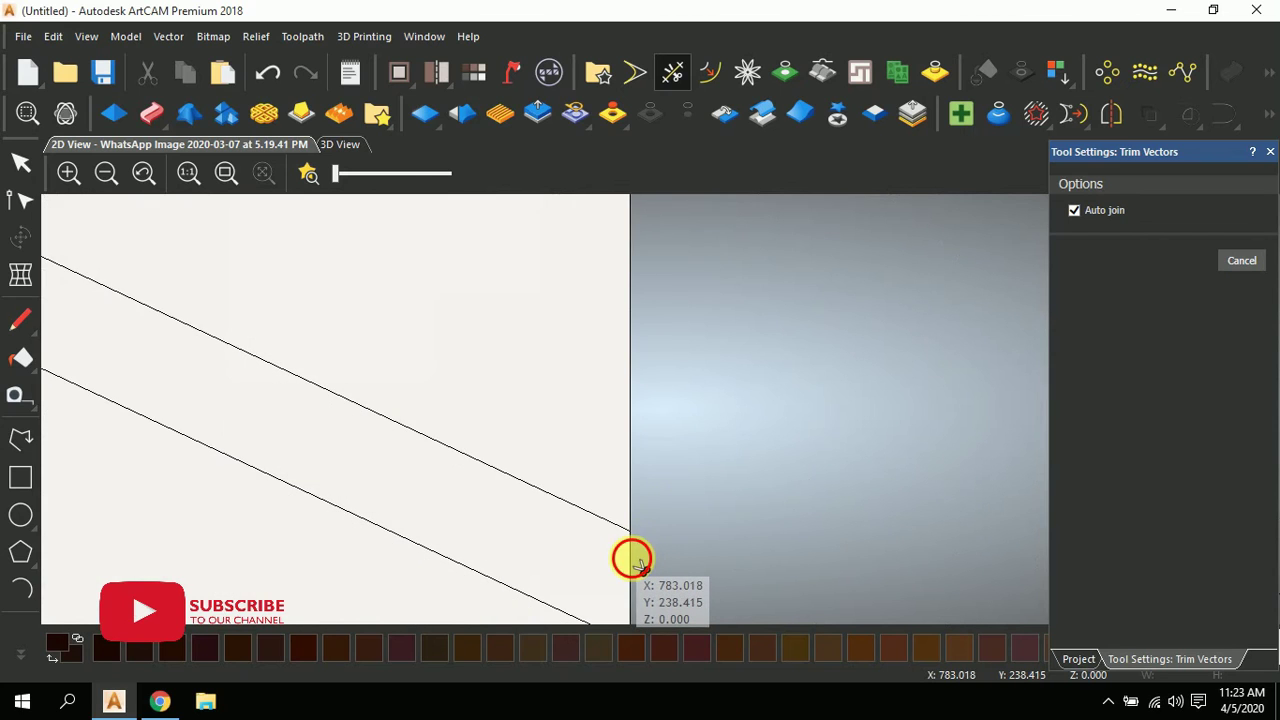
scroll(655, 540, "up", 4)
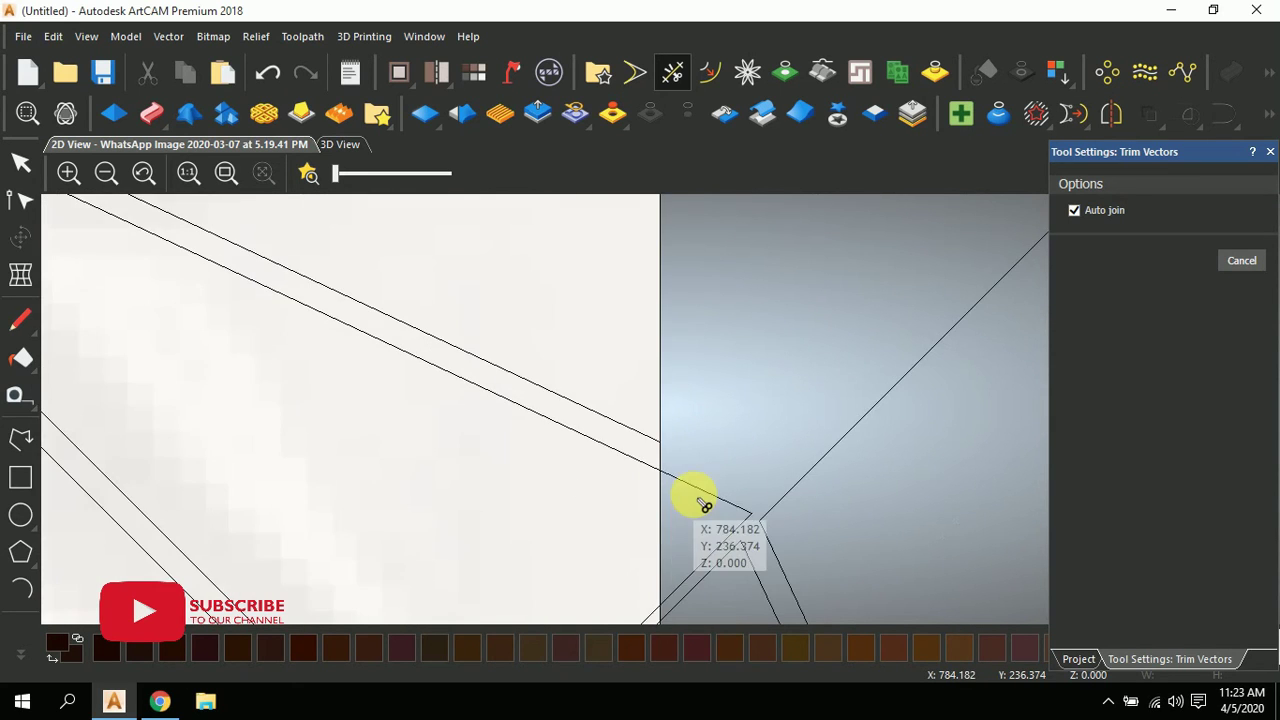
- Trim the diagonal line pair near Y 232 where it extends beyond the right border
scroll(712, 466, "down", 4)
scroll(615, 230, "up", 4)
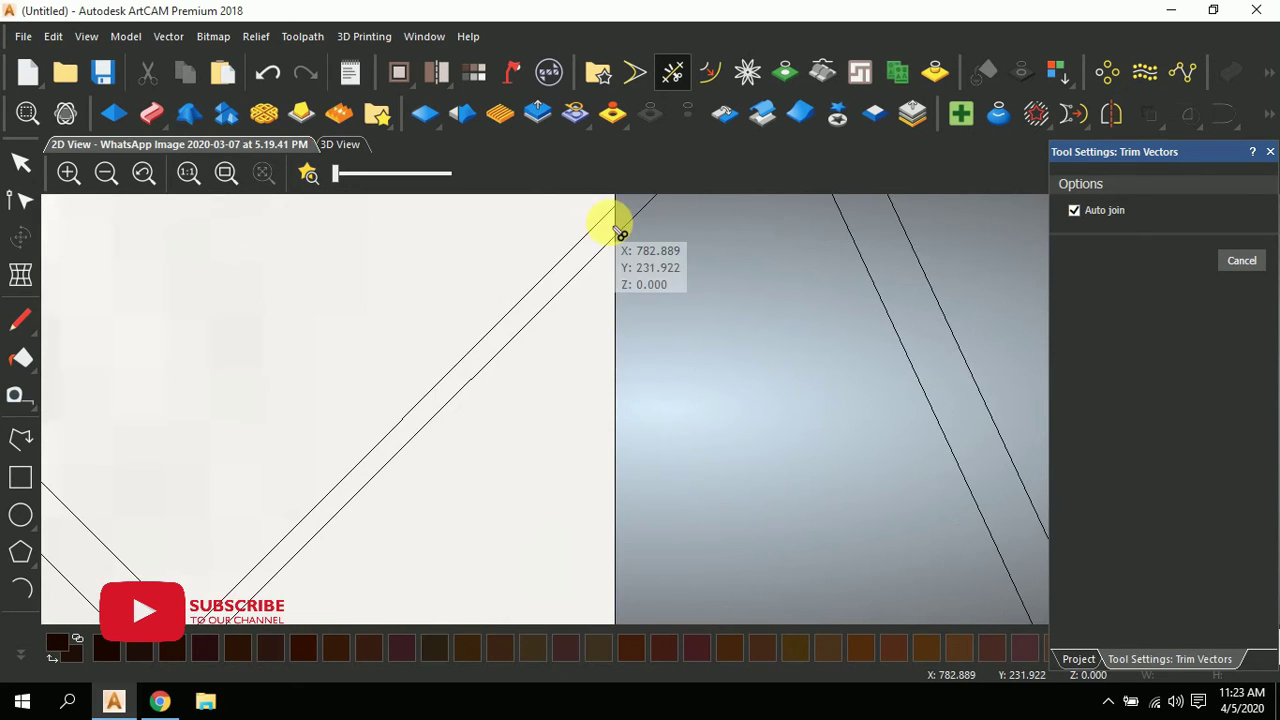
scroll(627, 427, "up", 2)
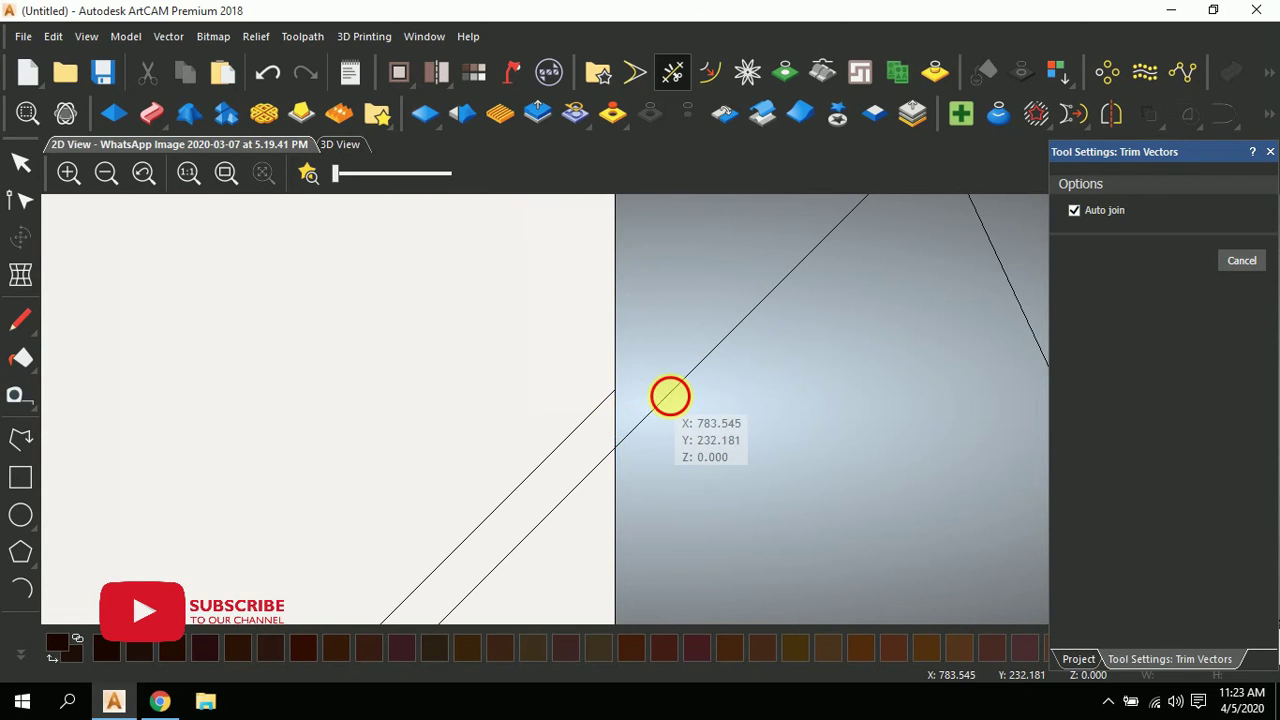
scroll(670, 397, "down", 2)
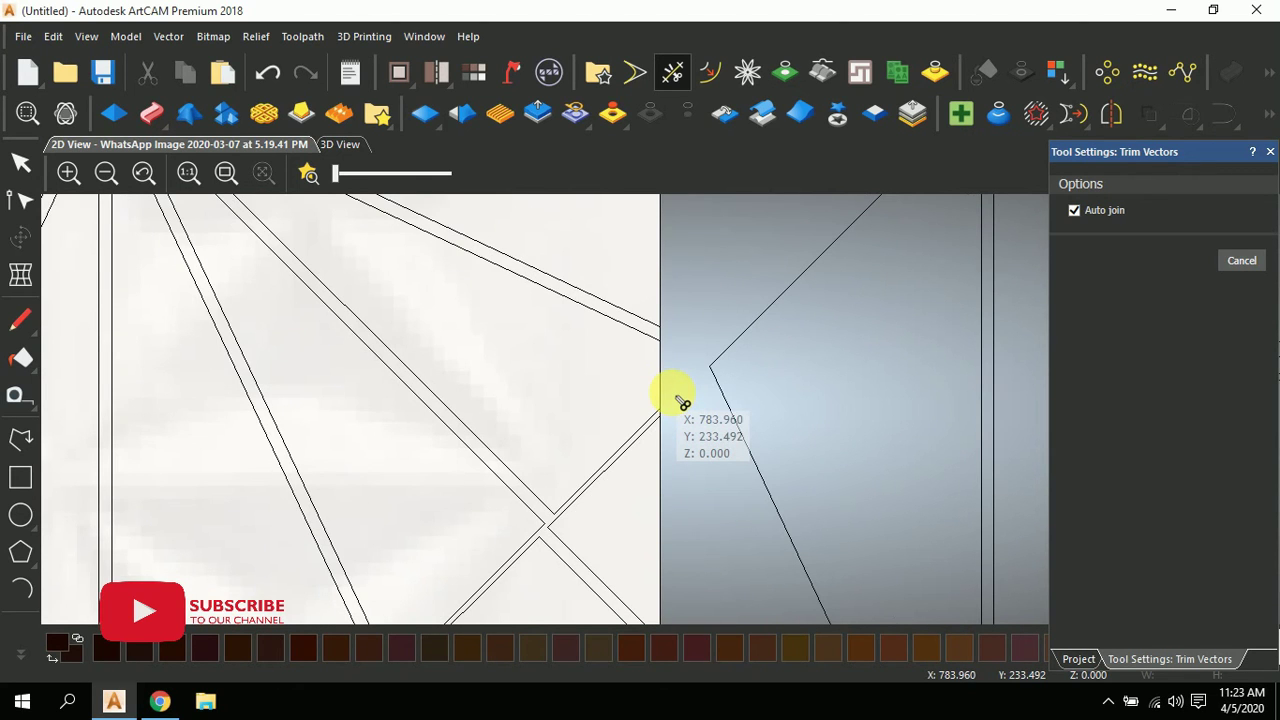
scroll(694, 409, "down", 4)
scroll(629, 286, "up", 6)
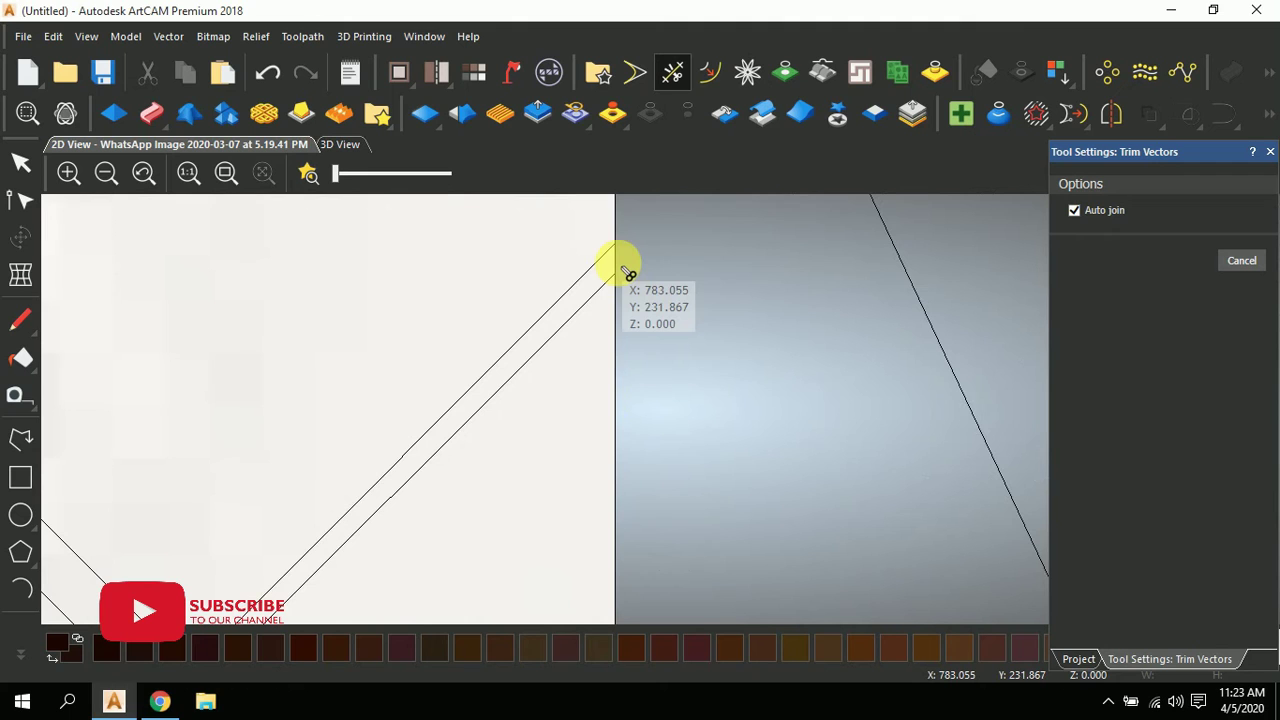
- Trim the diagonal line pair near Y 213 and the sloping pair near Y 200 outside the right border
scroll(666, 349, "down", 3)
scroll(627, 540, "up", 3)
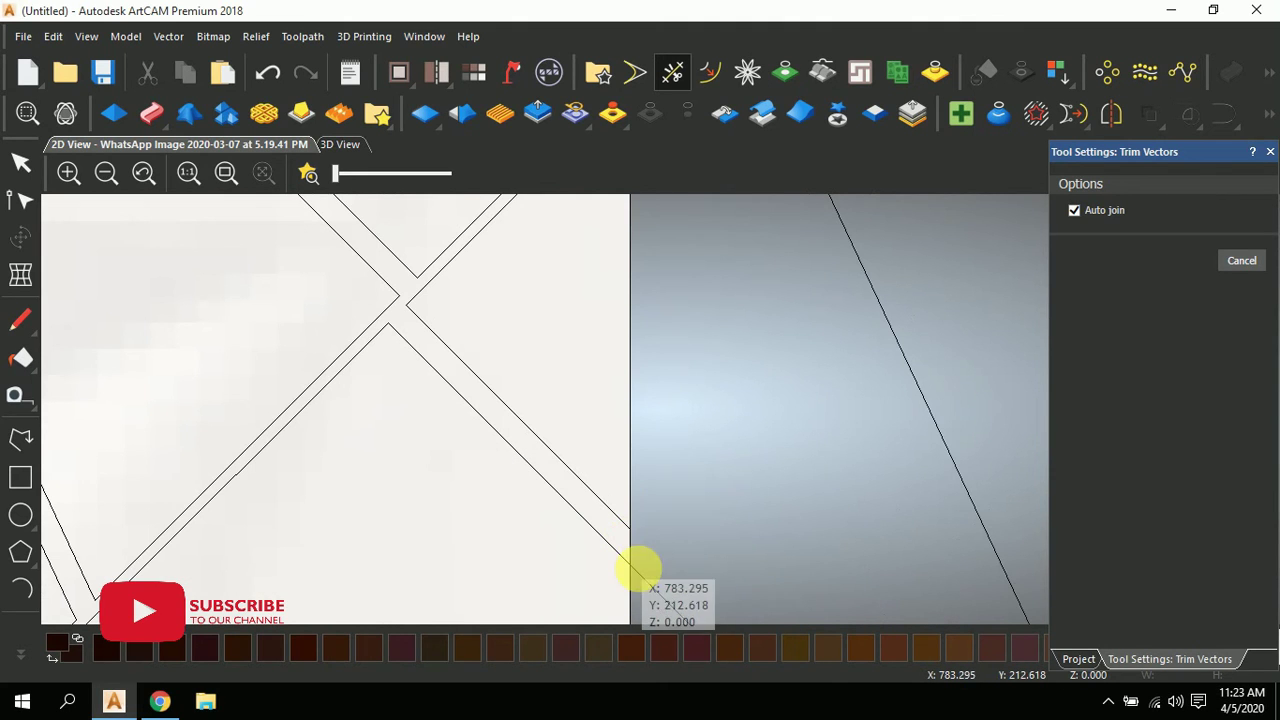
scroll(680, 540, "down", 3)
scroll(651, 429, "up", 4)
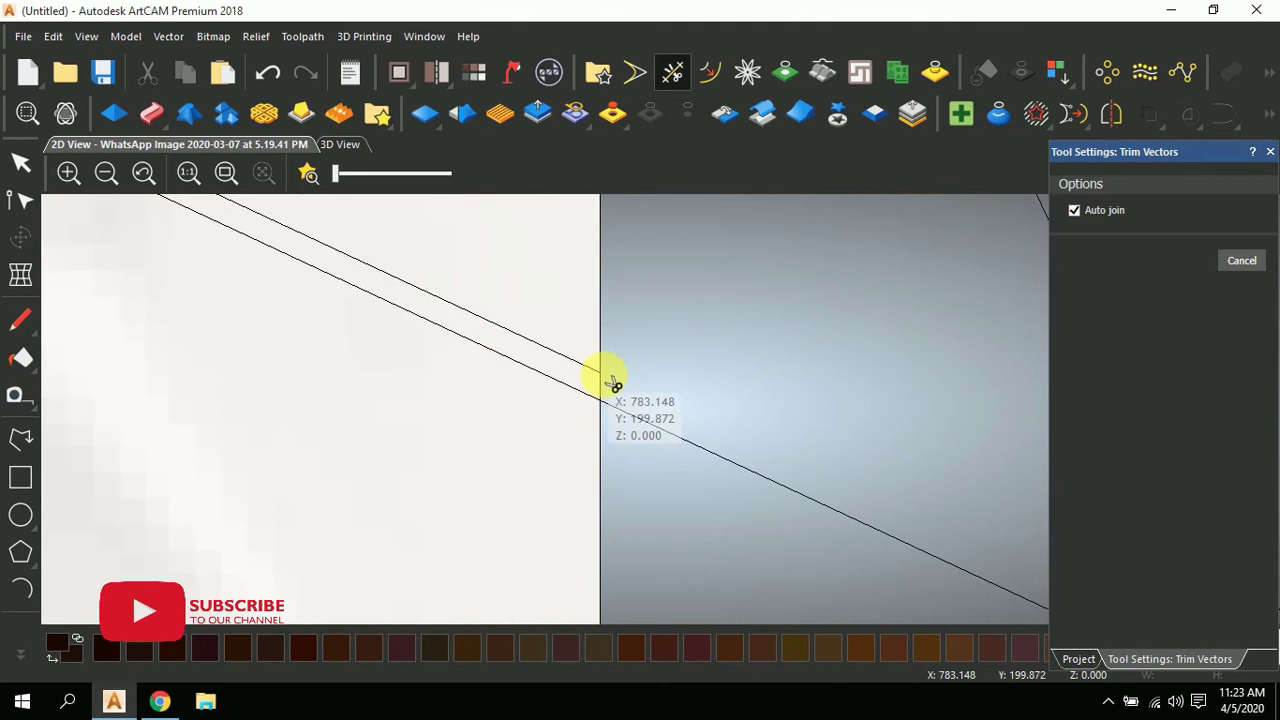
- Trim the horizontal line pair near Y 187 and the sloping pair near Y 175 beyond the right border
scroll(666, 420, "down", 3)
scroll(651, 409, "up", 4)
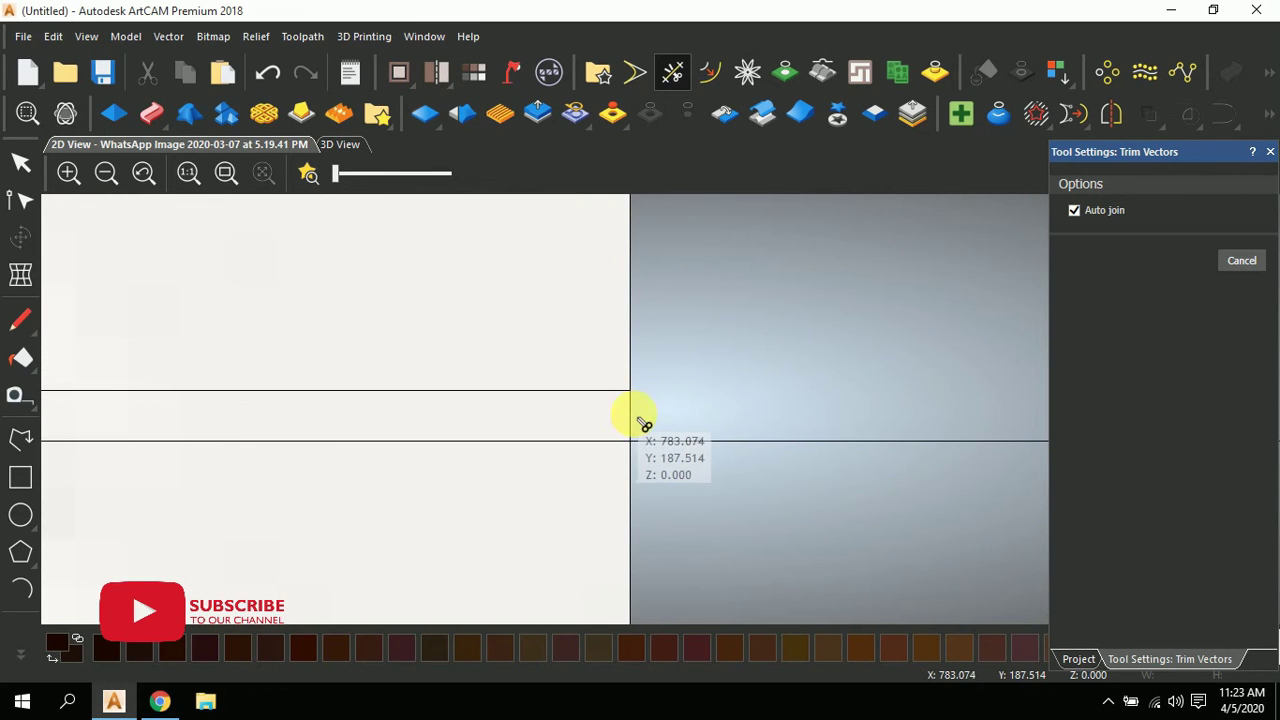
scroll(668, 440, "down", 3)
scroll(666, 440, "up", 4)
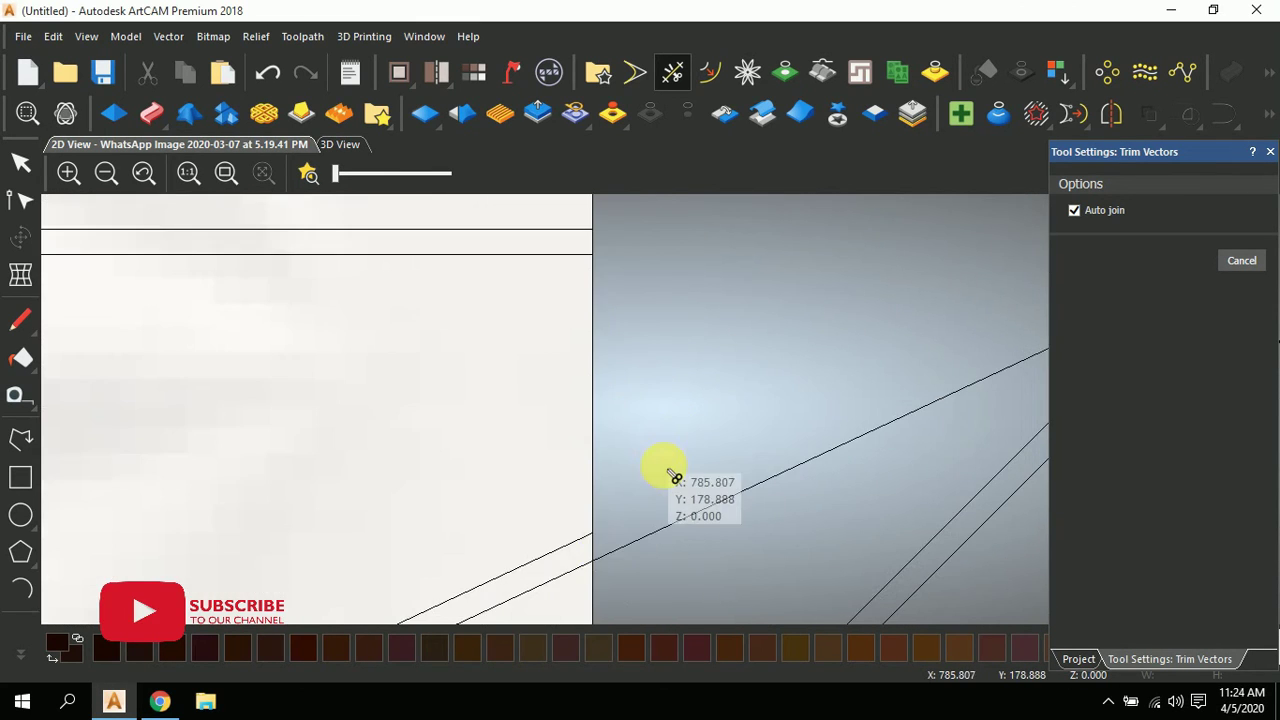
scroll(650, 520, "down", 3)
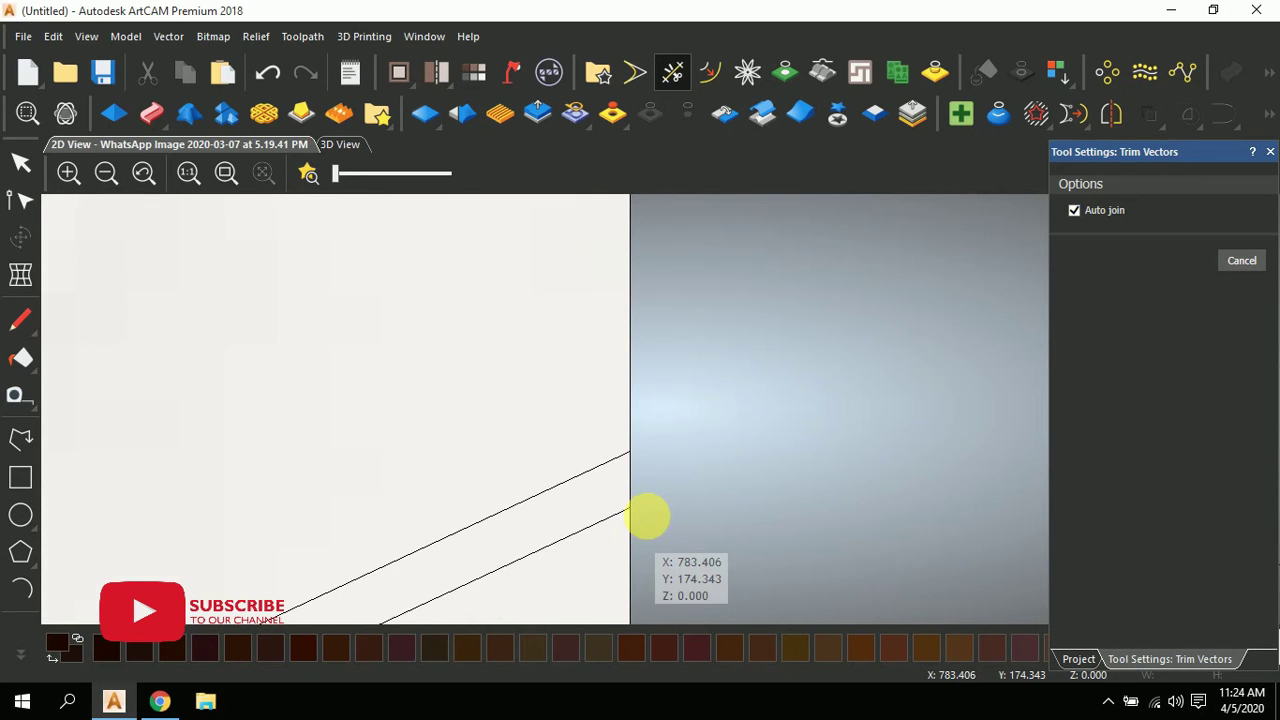
scroll(660, 418, "up", 4)
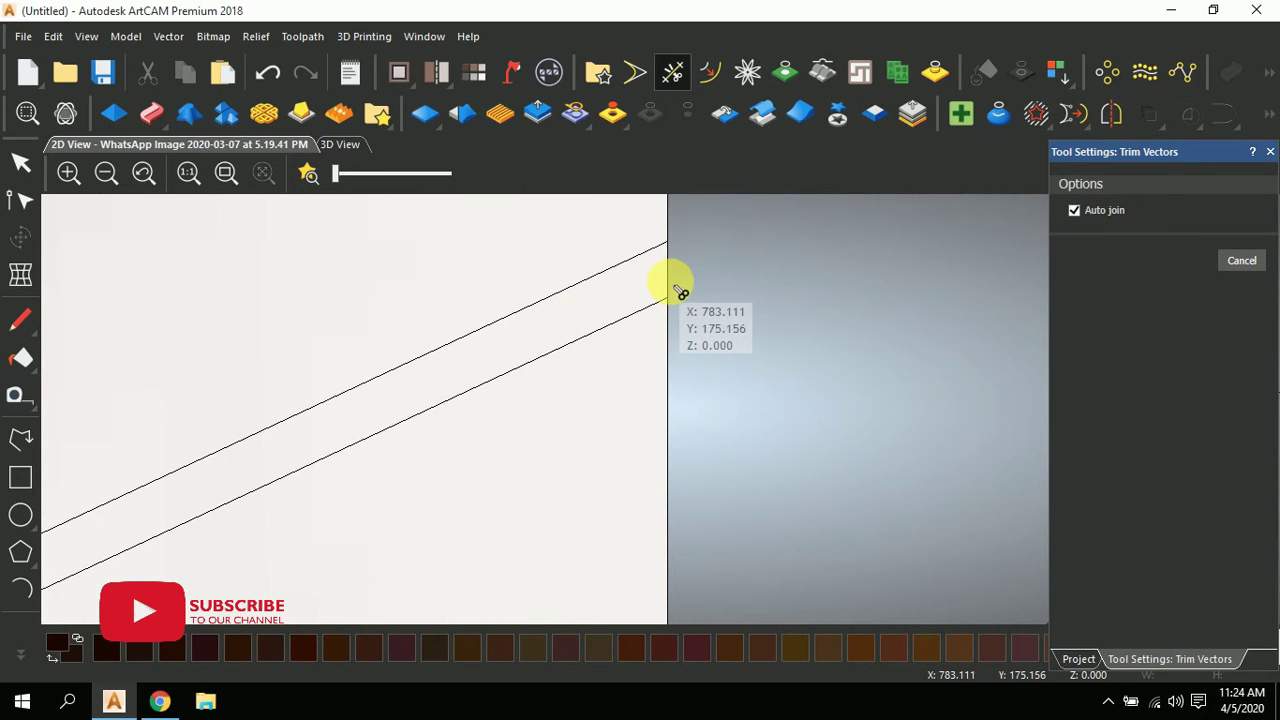
- Trim the diagonal line pairs near Y 161 and Y 141 where they extend past the right border
scroll(672, 446, "down", 3)
scroll(655, 425, "up", 4)
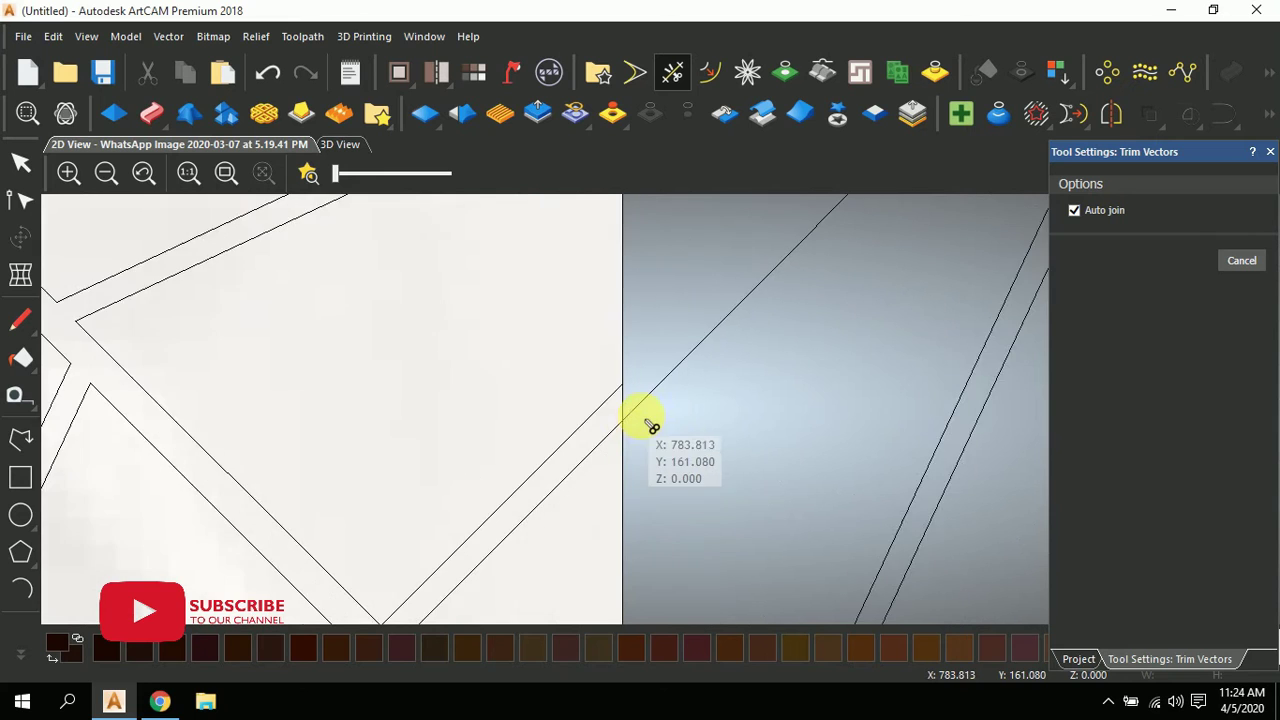
left_click(629, 392)
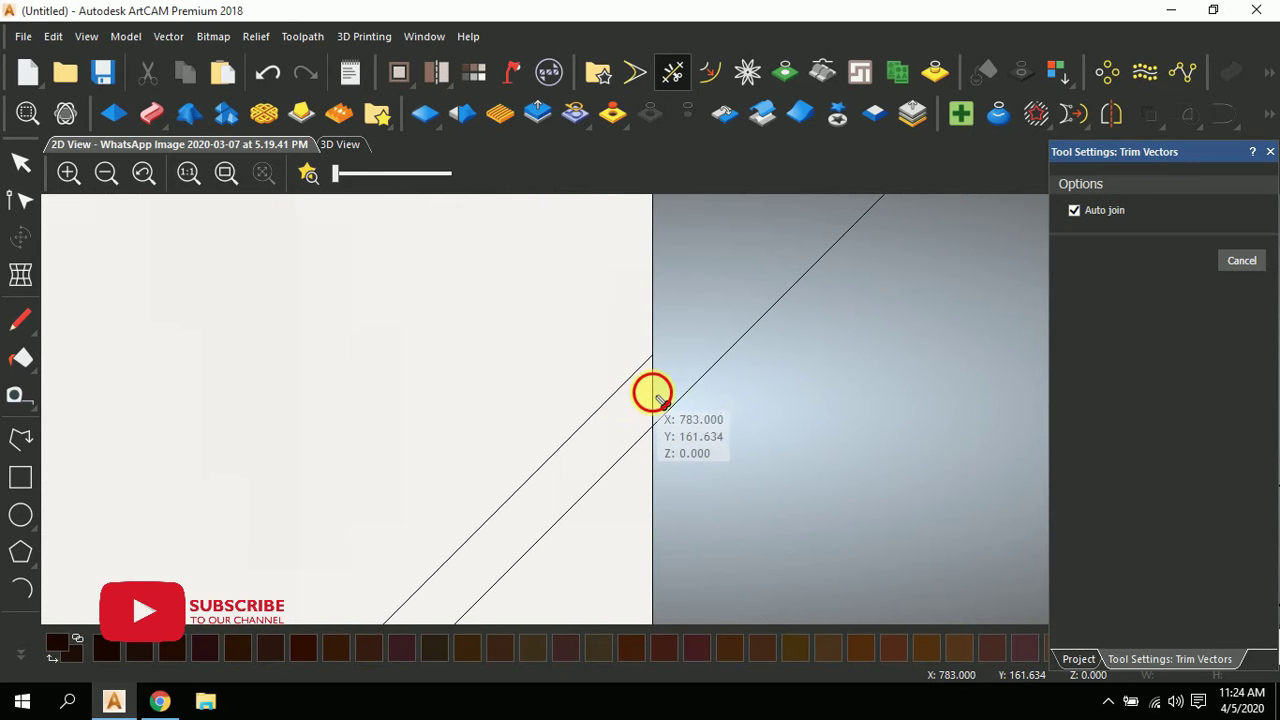
scroll(700, 410, "down", 4)
scroll(640, 460, "up", 3)
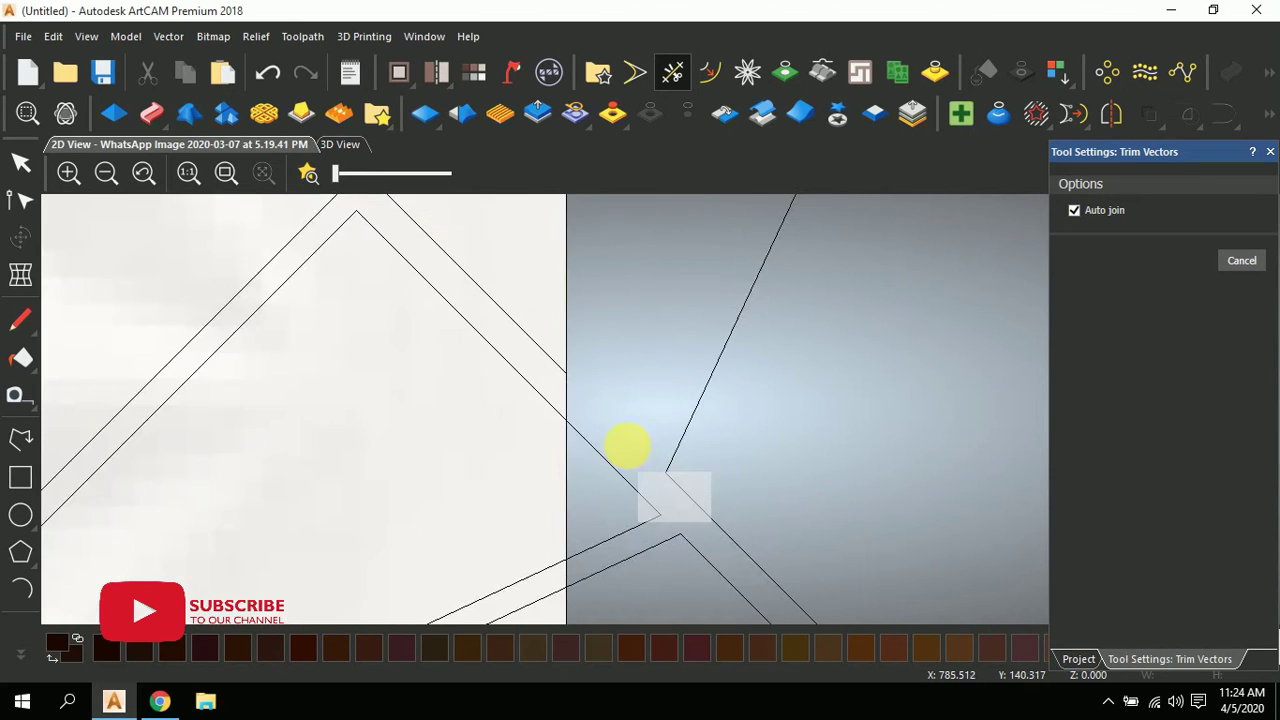
scroll(627, 445, "up", 3)
left_click(423, 326)
left_click(457, 397)
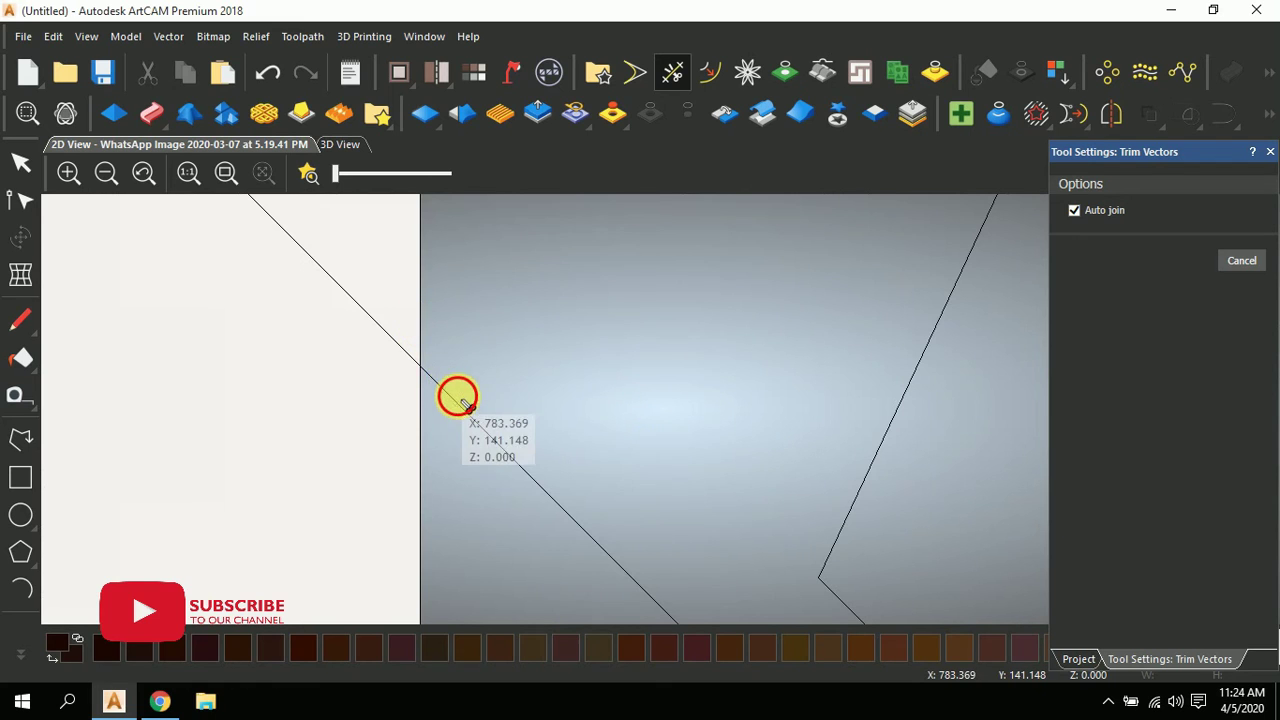
- Trim the sloping line pair near Y 135 and the horizontal pair near Y 114 outside the right border
scroll(657, 457, "down", 3)
scroll(663, 423, "up", 4)
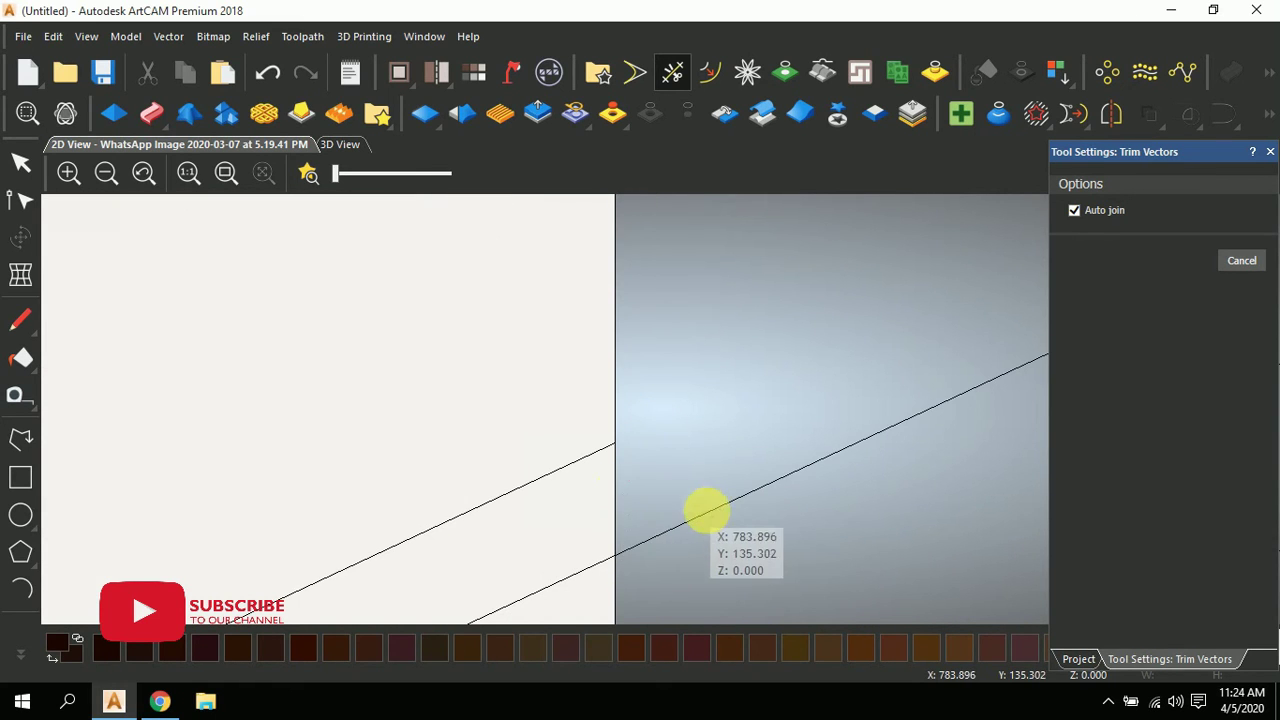
scroll(657, 509, "down", 3)
scroll(666, 491, "up", 4)
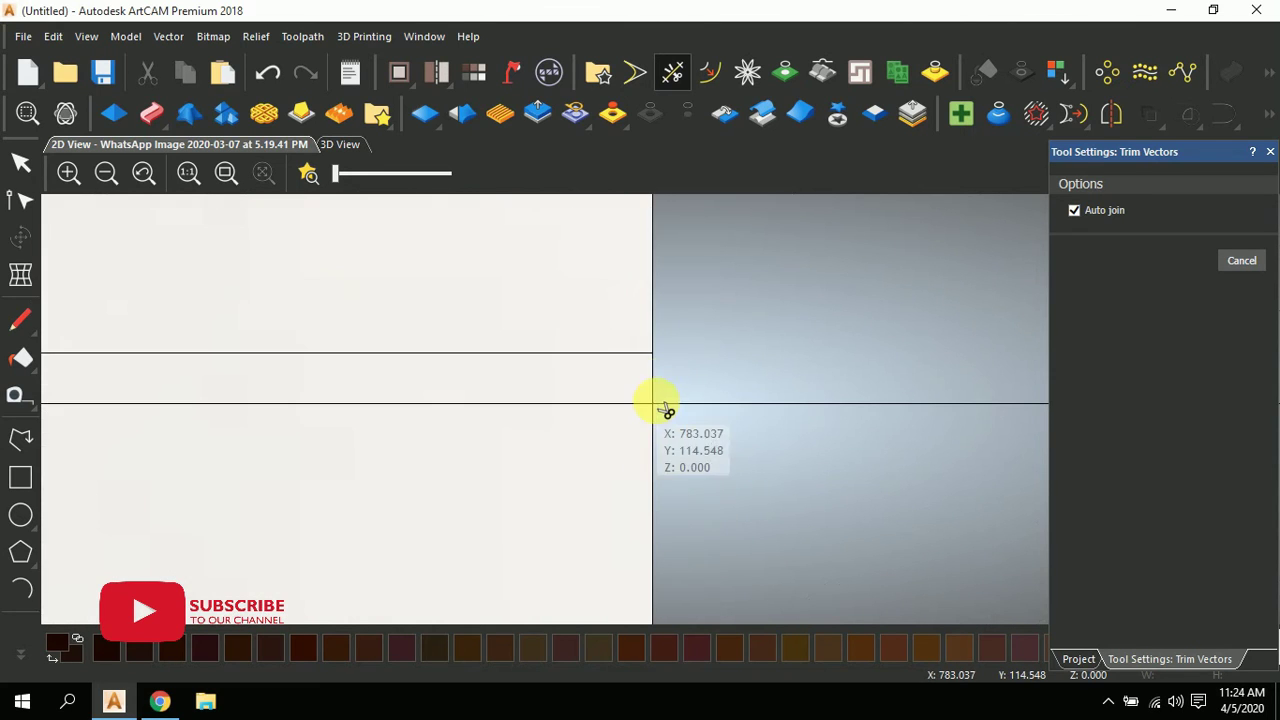
left_click(685, 403)
- Trim the sloping line pair near Y 94 and the diagonal pair near Y 87 beyond the right border
scroll(766, 474, "down", 3)
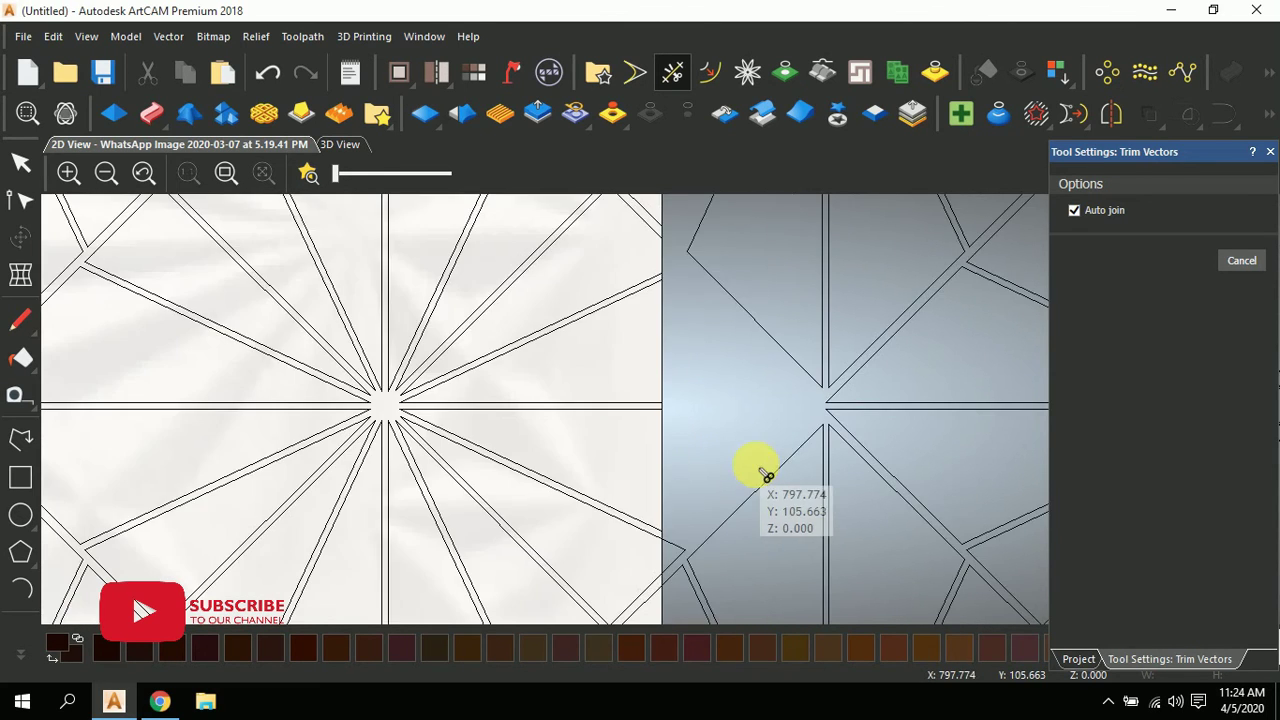
scroll(660, 560, "up", 4)
scroll(652, 568, "up", 2)
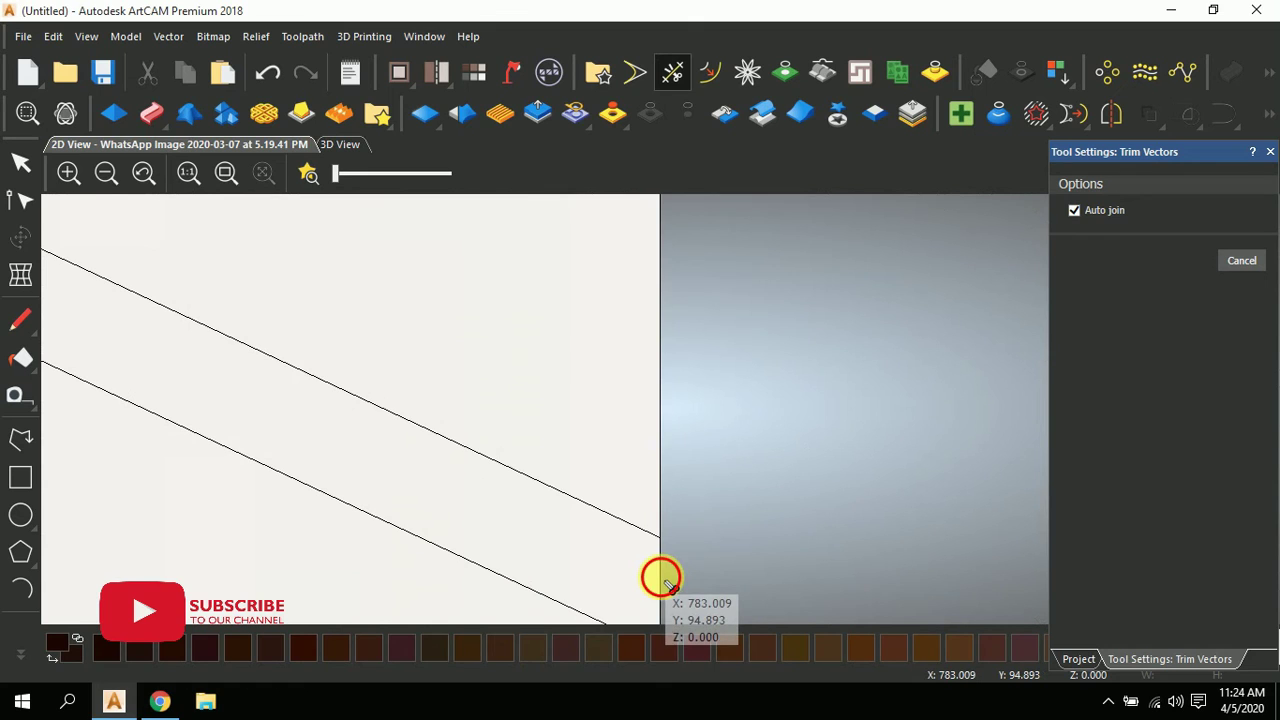
scroll(675, 500, "down", 3)
scroll(680, 470, "up", 4)
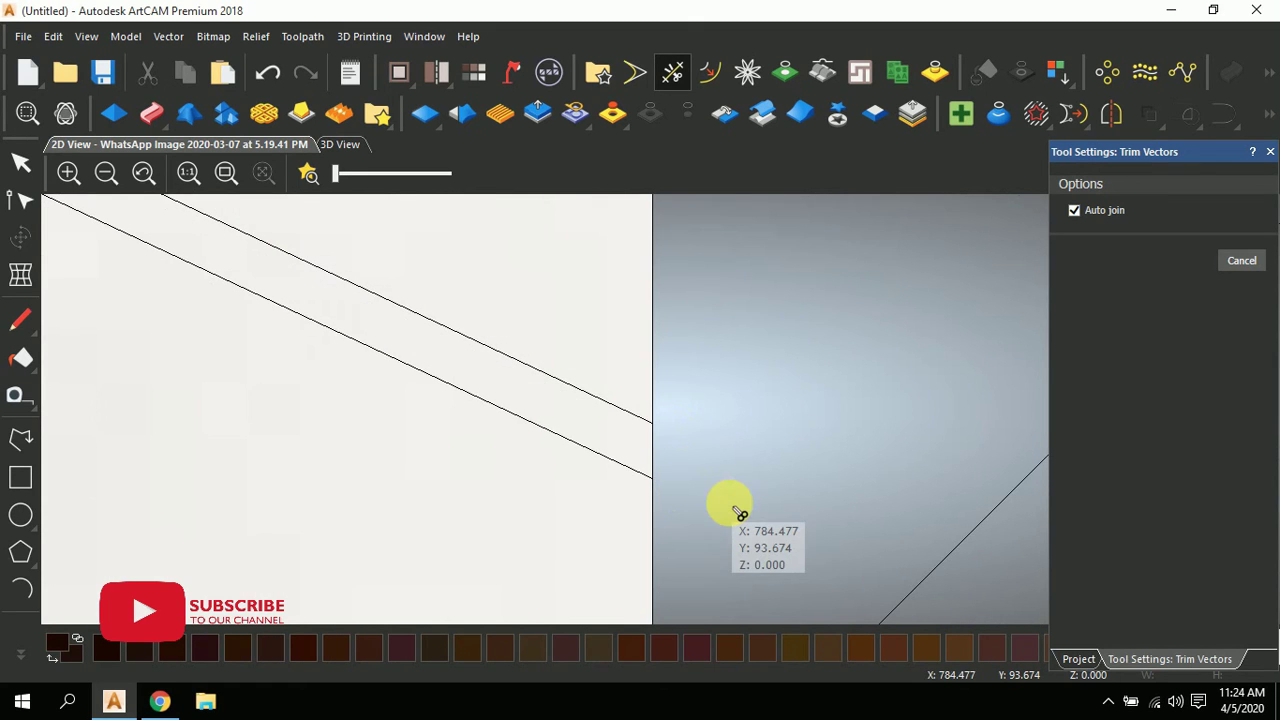
scroll(733, 510, "down", 3)
scroll(651, 477, "up", 4)
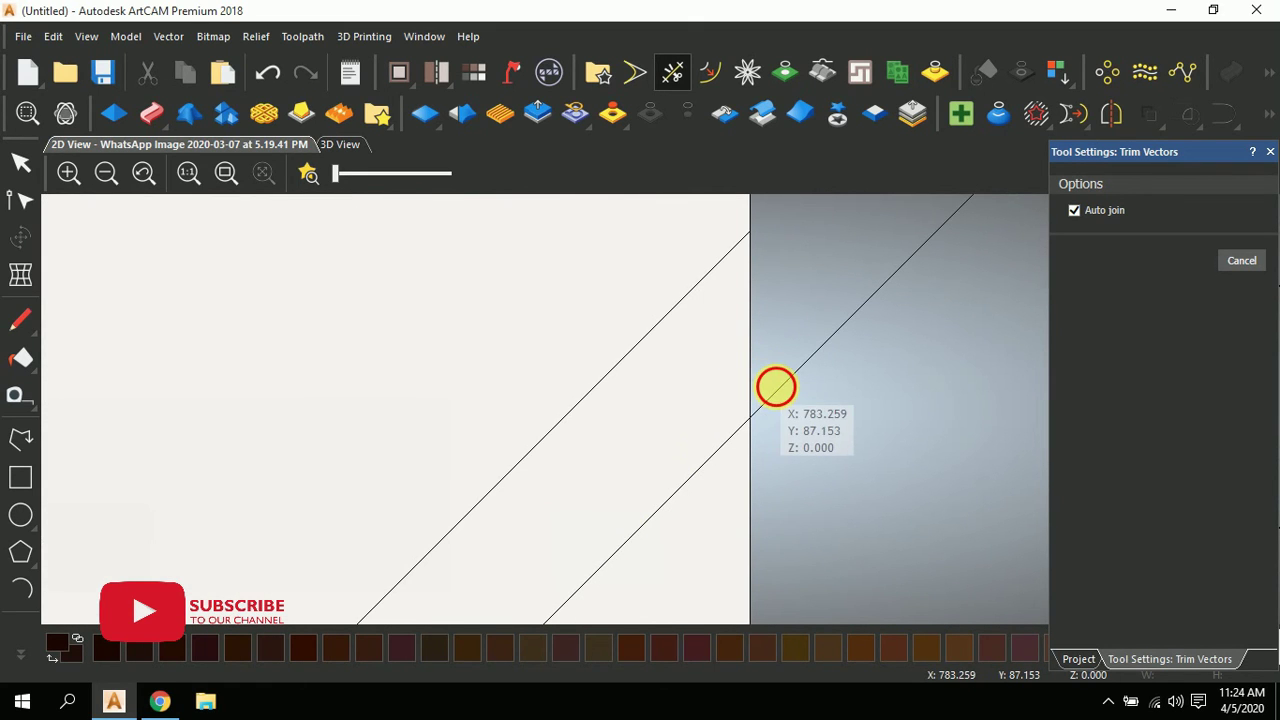
- Trim the diagonal line pair near Y 67 and the sloping pair near Y 54 outside the right border
scroll(770, 395, "down", 3)
scroll(665, 440, "up", 4)
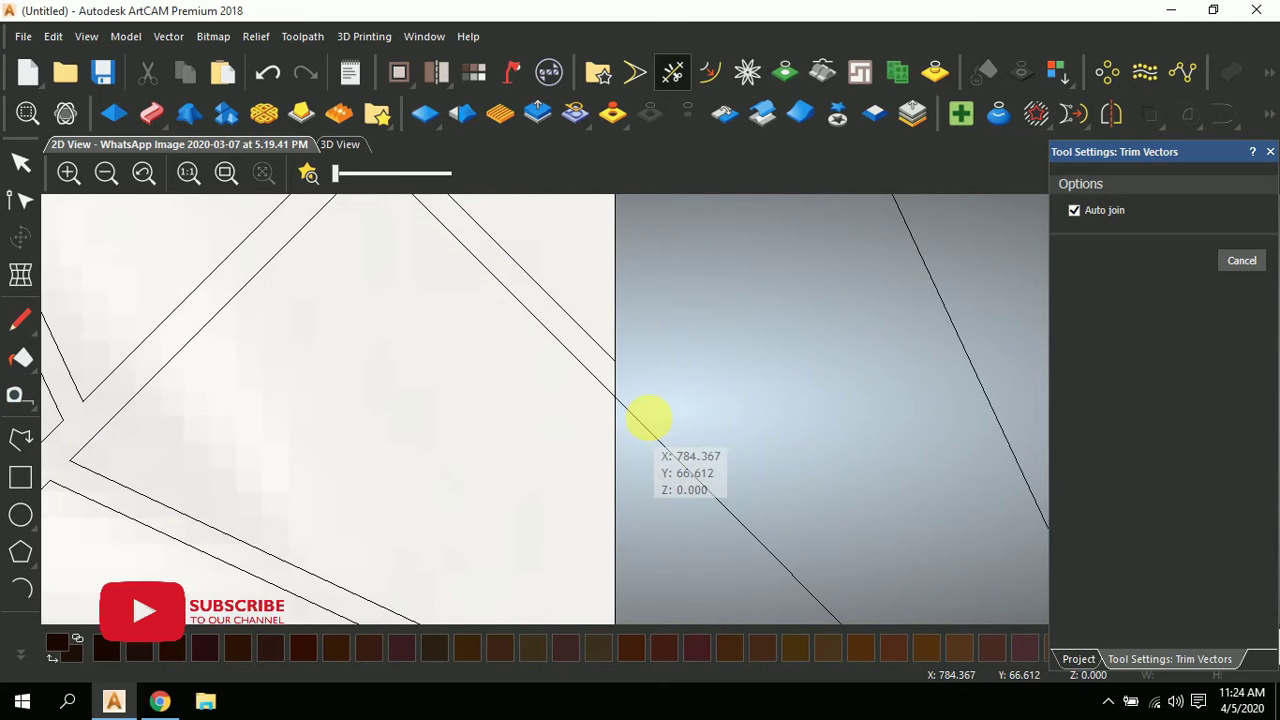
scroll(620, 385, "up", 1)
scroll(677, 457, "down", 3)
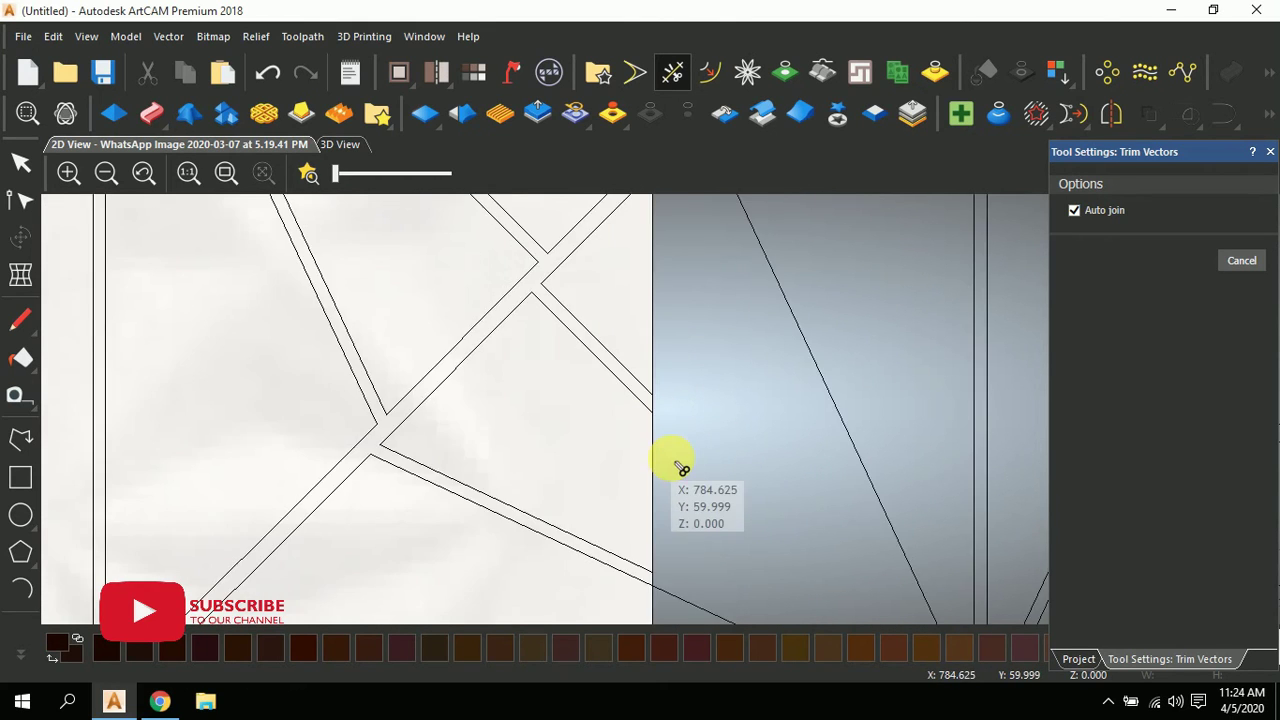
scroll(669, 534, "up", 4)
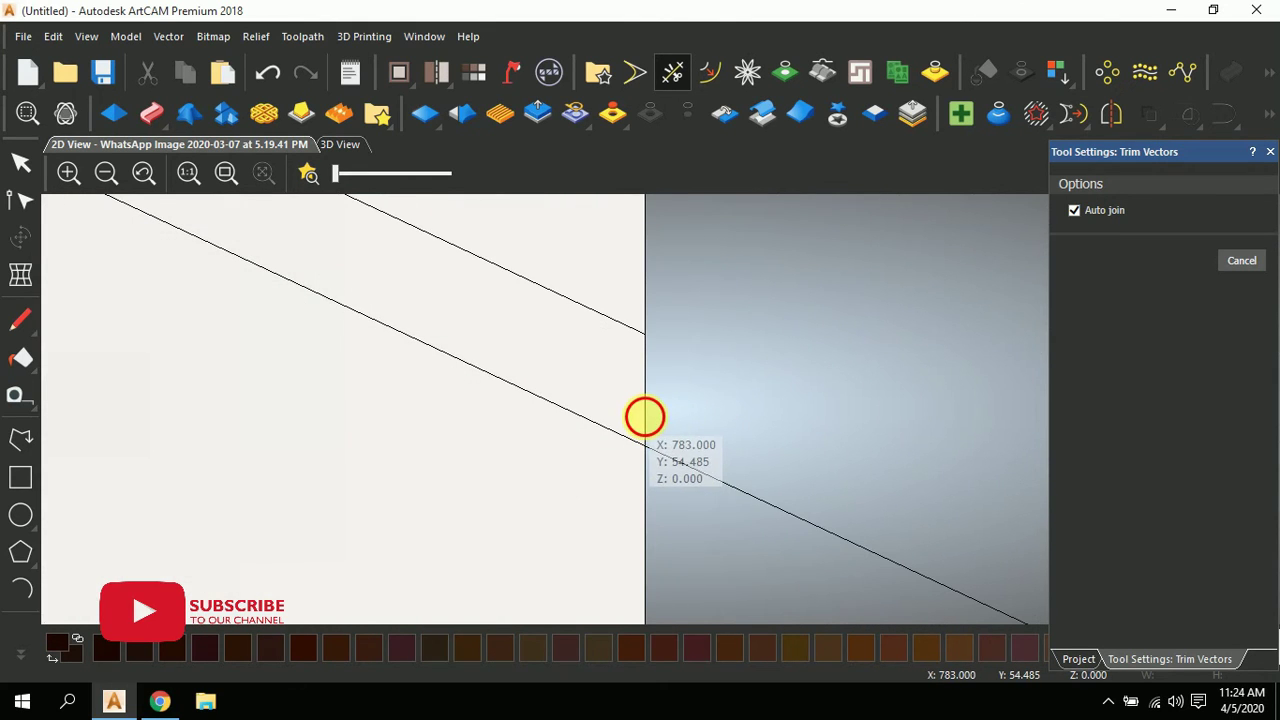
left_click(698, 468)
- Trim the lowest horizontal line pair and the sloping pair near Y 30 beyond the right border
scroll(671, 457, "down", 3)
scroll(660, 442, "up", 3)
scroll(645, 430, "up", 2)
scroll(680, 440, "down", 3)
scroll(700, 471, "up", 1)
left_click(715, 357)
scroll(651, 509, "up", 2)
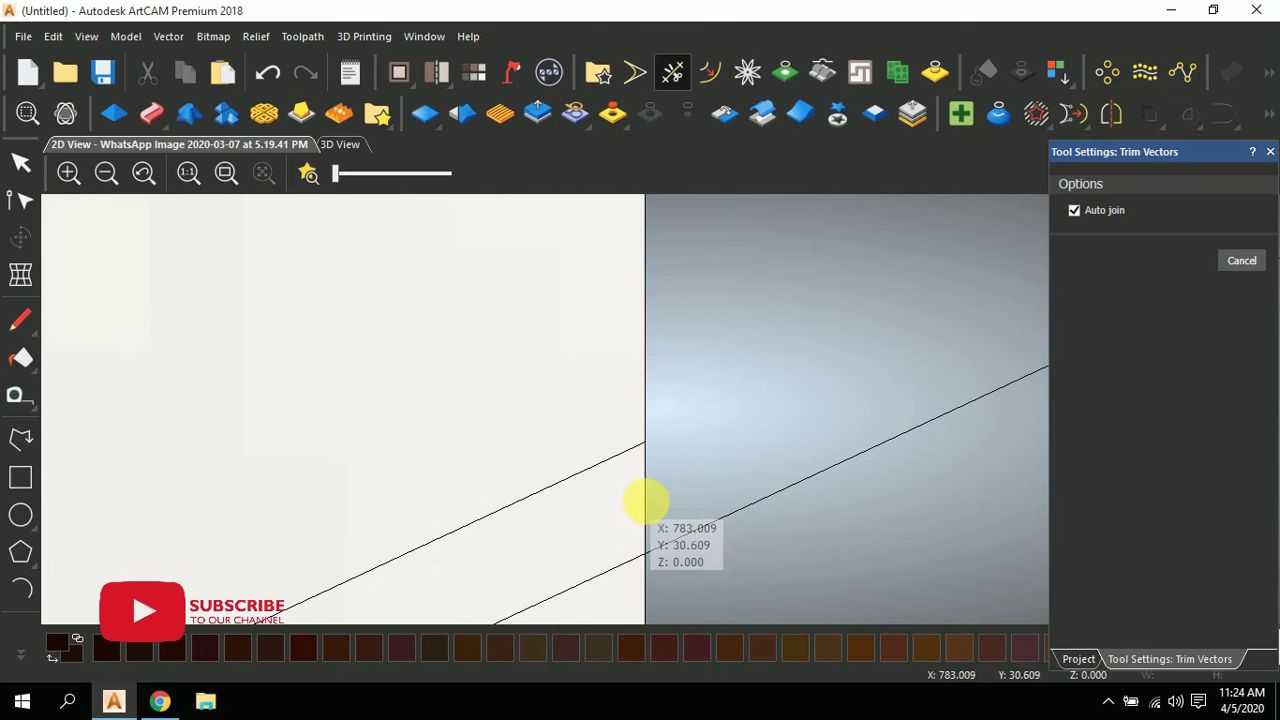
left_click(695, 530)
- Trim the last diagonal line pair outside the right border near the panel's lower corner and finish trimming
scroll(663, 500, "down", 2)
scroll(671, 523, "up", 2)
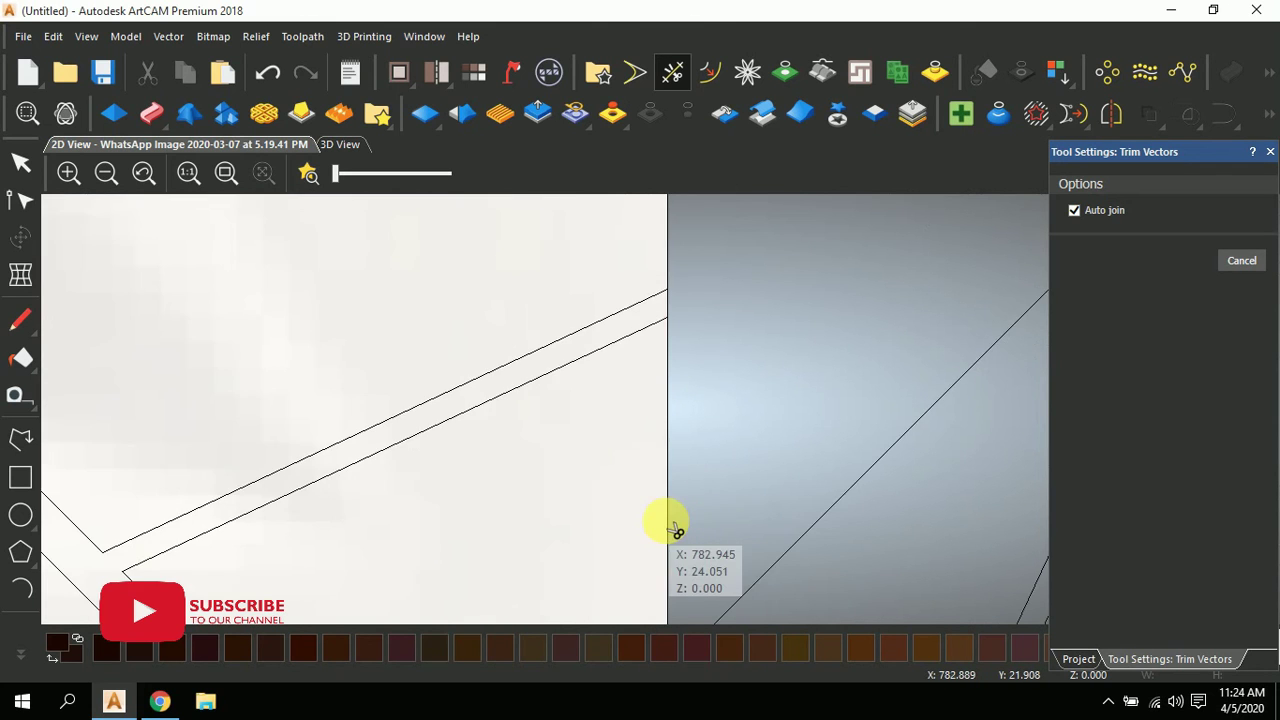
scroll(686, 509, "up", 1)
scroll(700, 498, "down", 2)
scroll(706, 414, "up", 2)
left_click(706, 418)
scroll(690, 465, "down", 2)
scroll(674, 460, "up", 2)
scroll(660, 455, "up", 1)
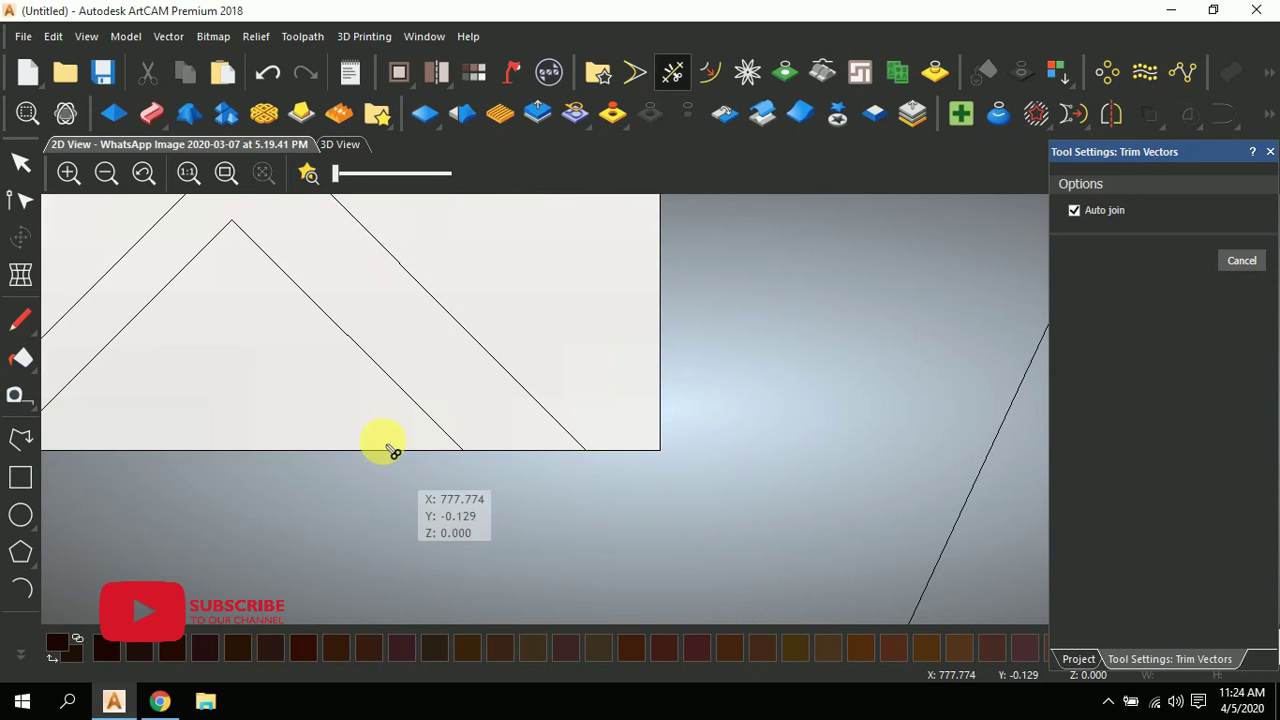
key("Escape")
- Delete the leftover star-pattern vectors beyond the right side of the panel
scroll(660, 323, "down", 3)
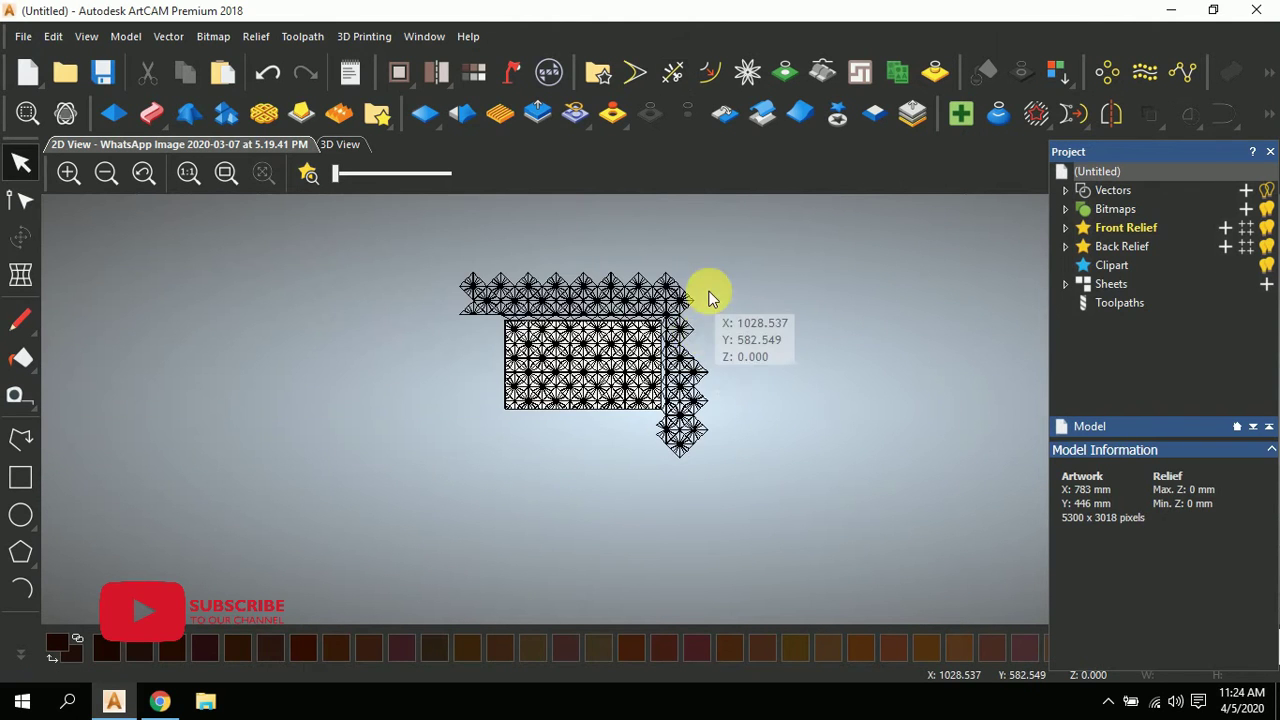
left_click(670, 322)
left_click_drag(670, 322, 623, 590)
key("Delete")
scroll(551, 306, "down", 3)
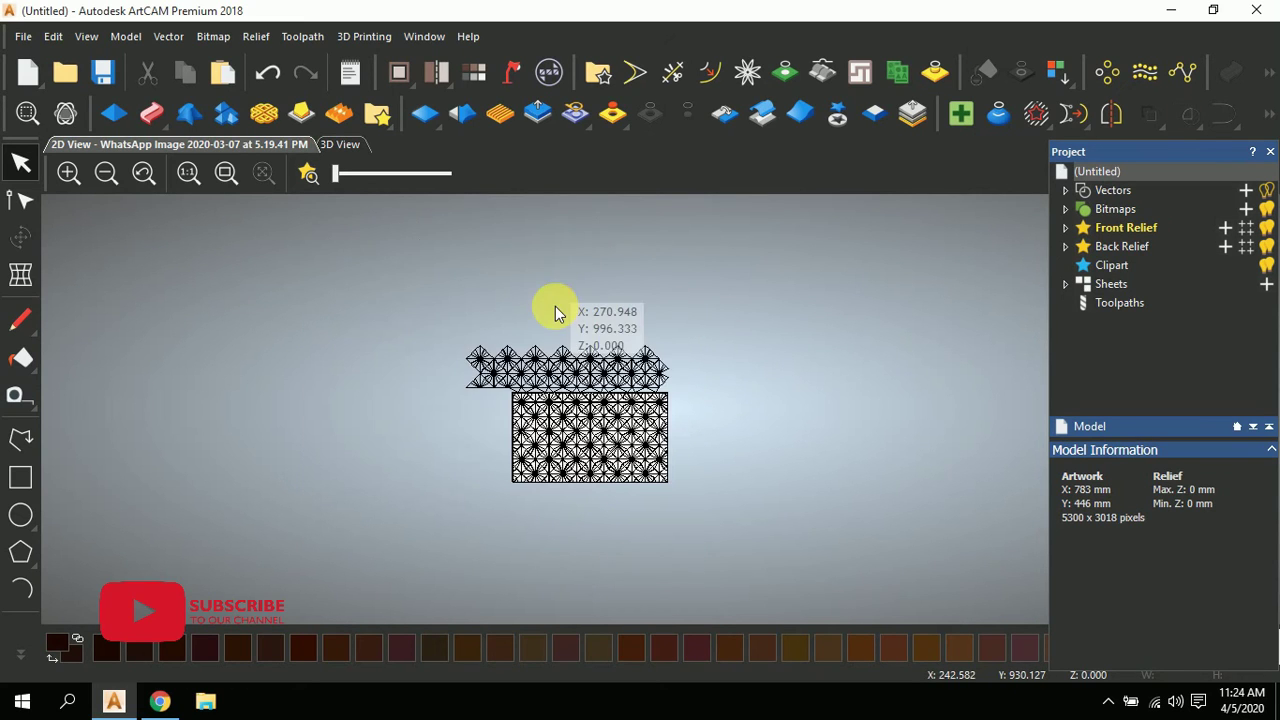
- Delete the leftover strip of star-pattern vectors above the panel
scroll(614, 394, "up", 3)
left_click(752, 428)
left_click_drag(752, 428, 354, 451)
key("Delete")
scroll(600, 486, "down", 3)
scroll(677, 491, "up", 3)
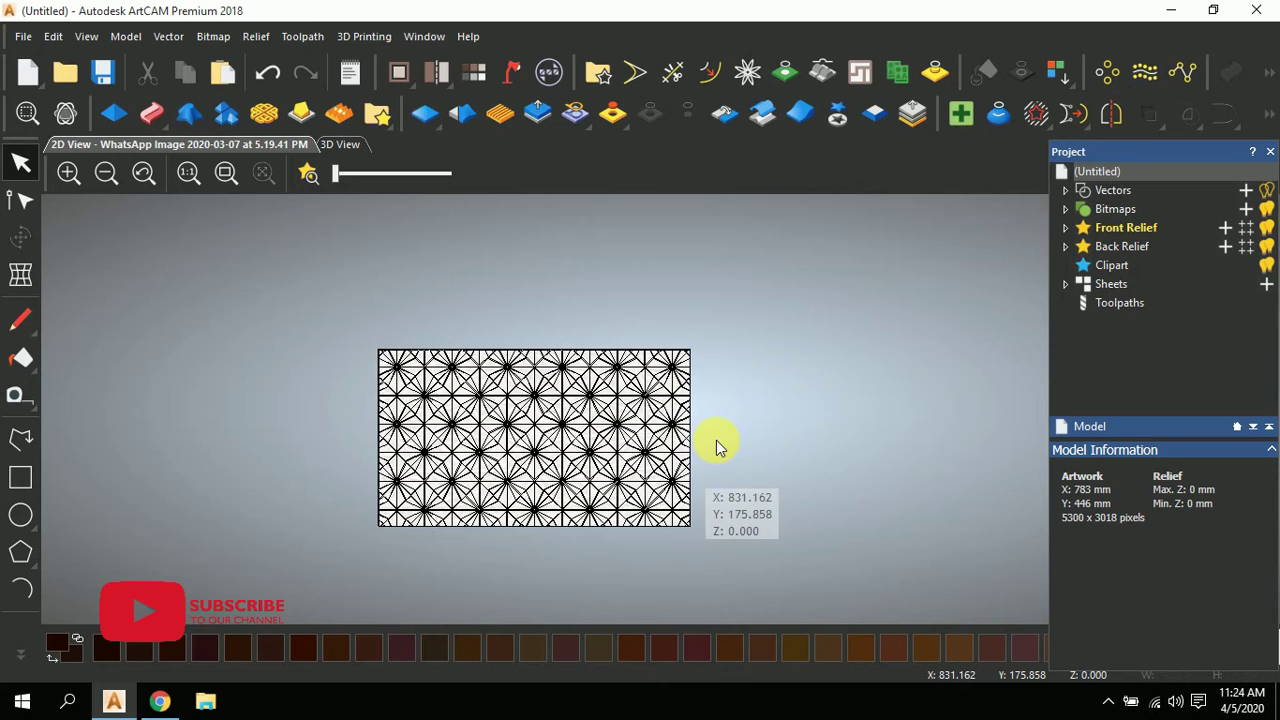
- Join all panel vectors with coincident nodes using a 0.001 mm tolerance
key("ctrl+a")
key("j")
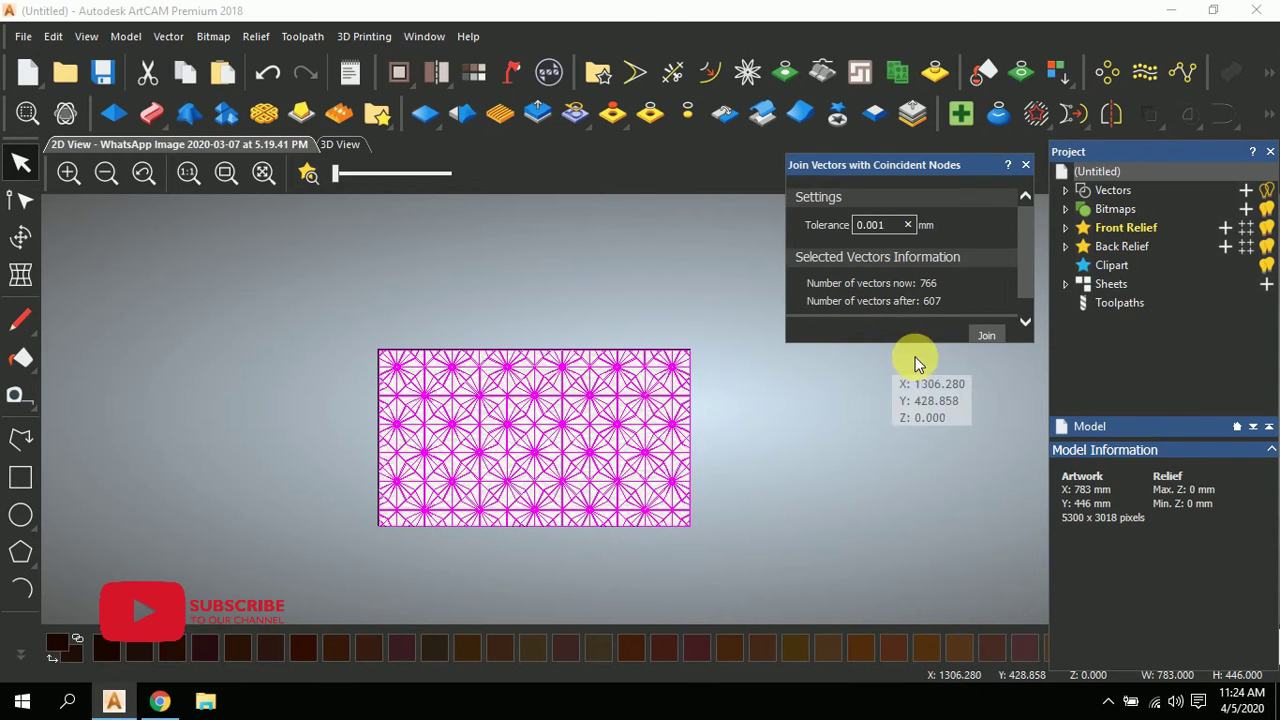
left_click(984, 336)
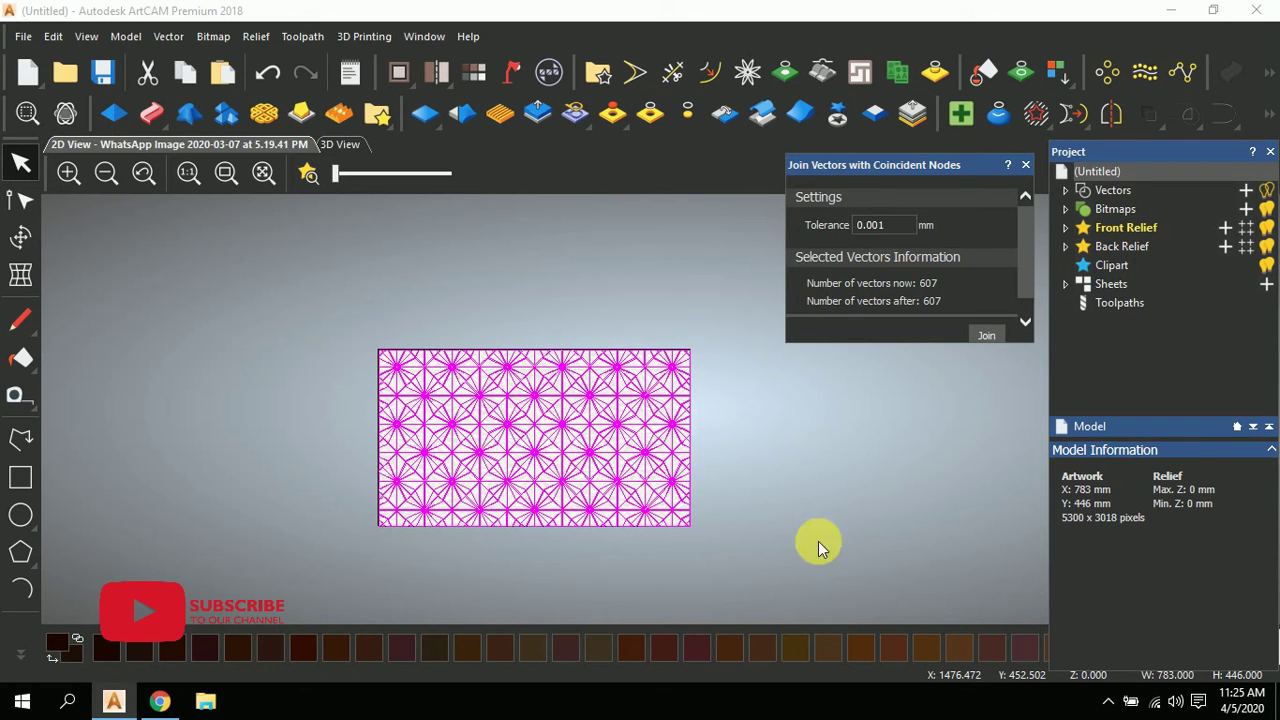
left_click(851, 480)
- Examine the cells near the panel's lower-right corner by selecting them to check that their outlines are closed
scroll(660, 430, "down", 4)
scroll(630, 410, "up", 4)
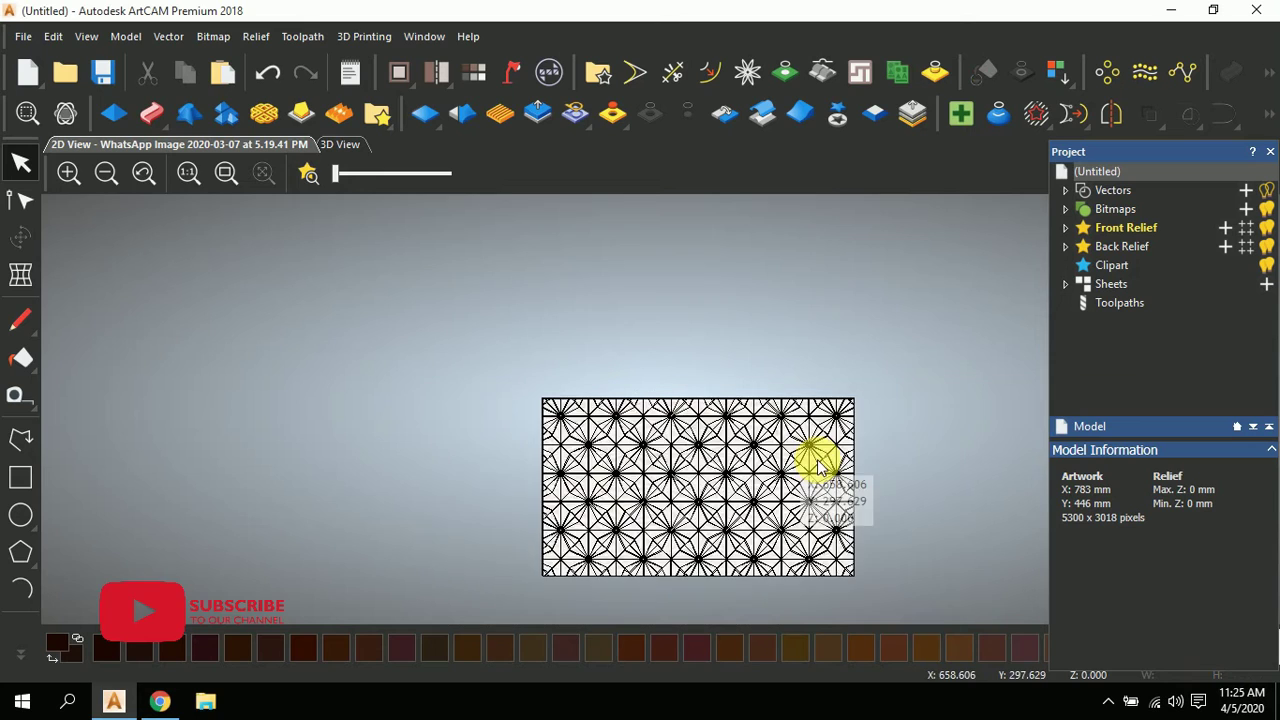
scroll(840, 500, "up", 3)
scroll(800, 540, "down", 1)
scroll(857, 553, "up", 5)
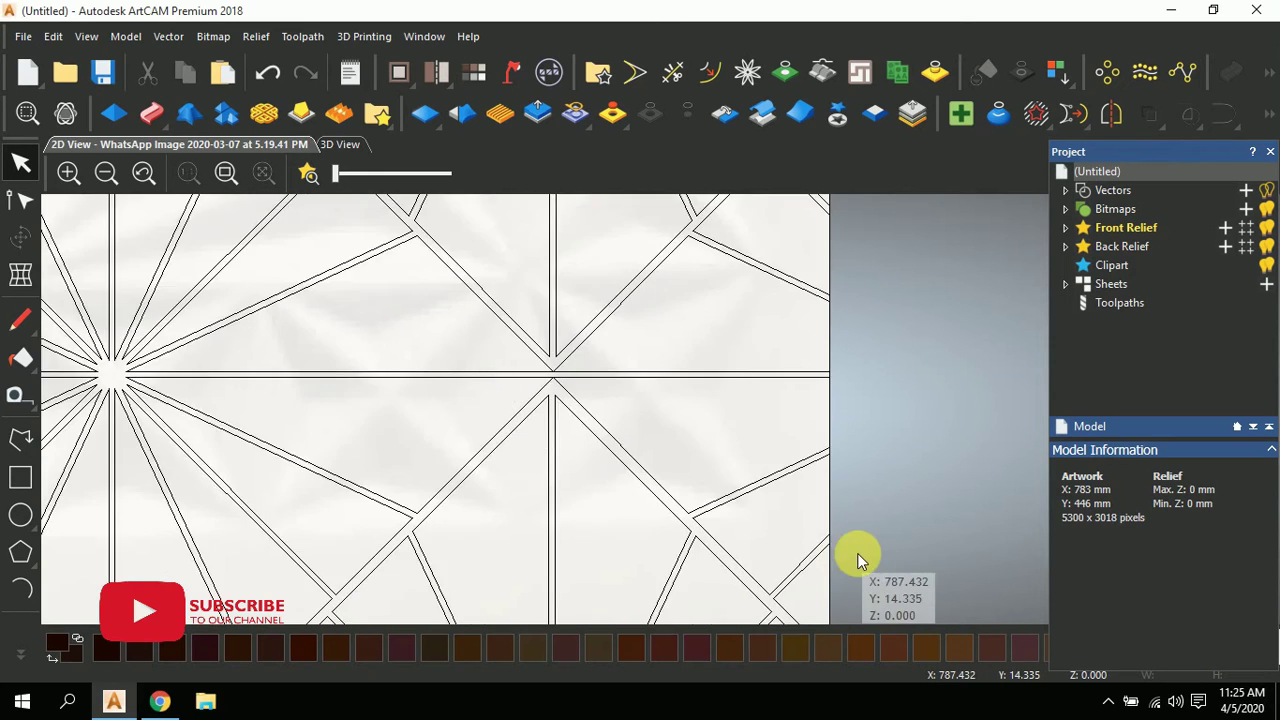
left_click(800, 467)
scroll(786, 486, "down", 2)
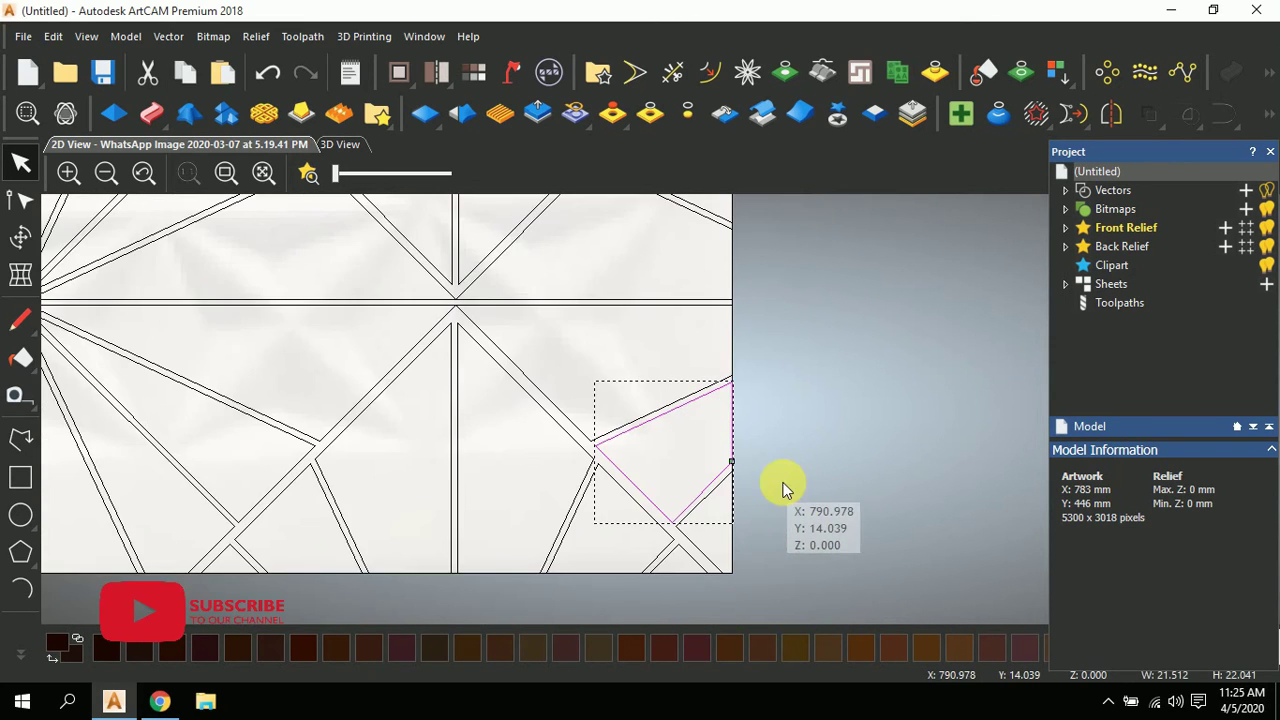
scroll(723, 500, "up", 2)
left_click(693, 483)
scroll(675, 495, "down", 2)
scroll(656, 512, "up", 1)
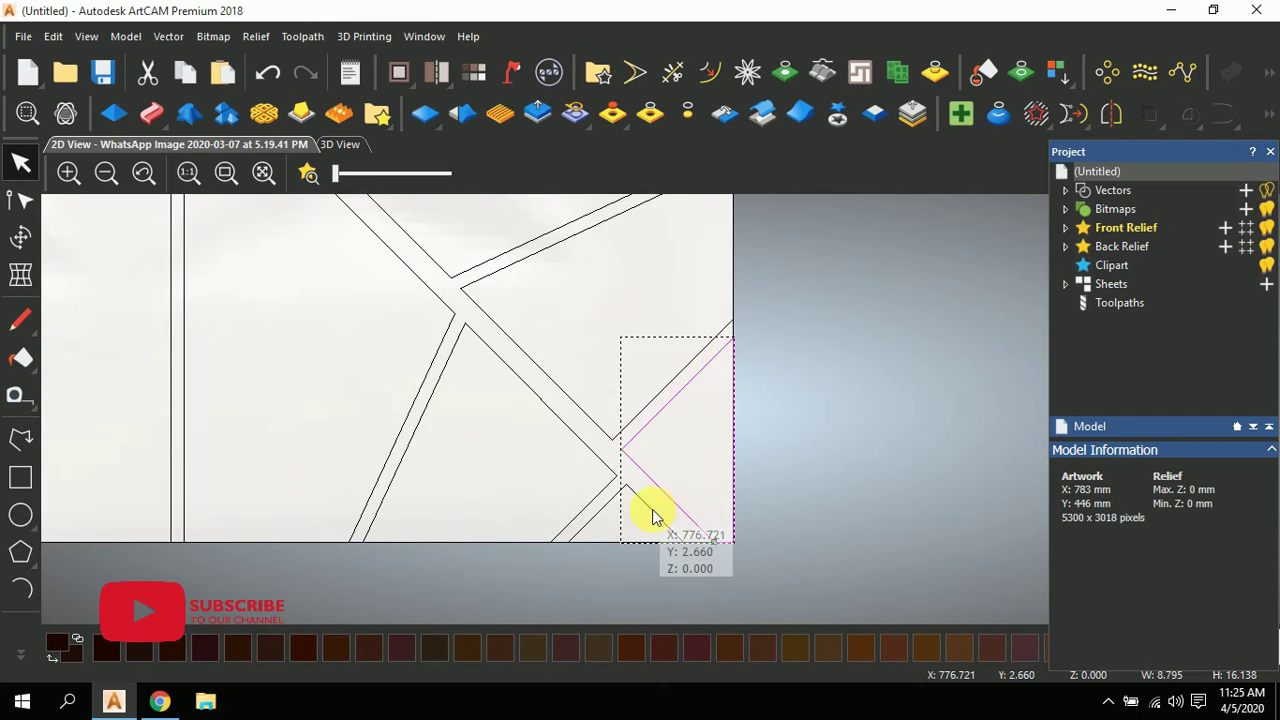
scroll(620, 480, "down", 4)
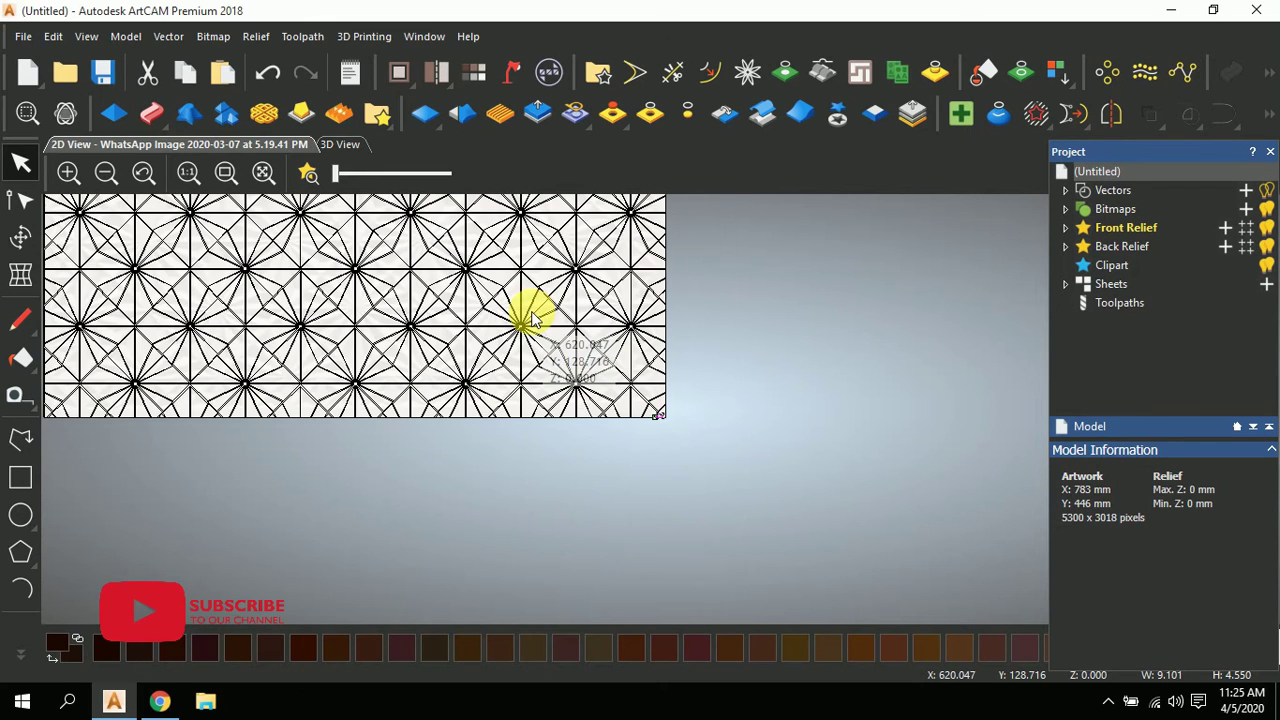
- Select all panel vectors in the 3D view and start a V-Bit Carving toolpath
left_click(340, 144)
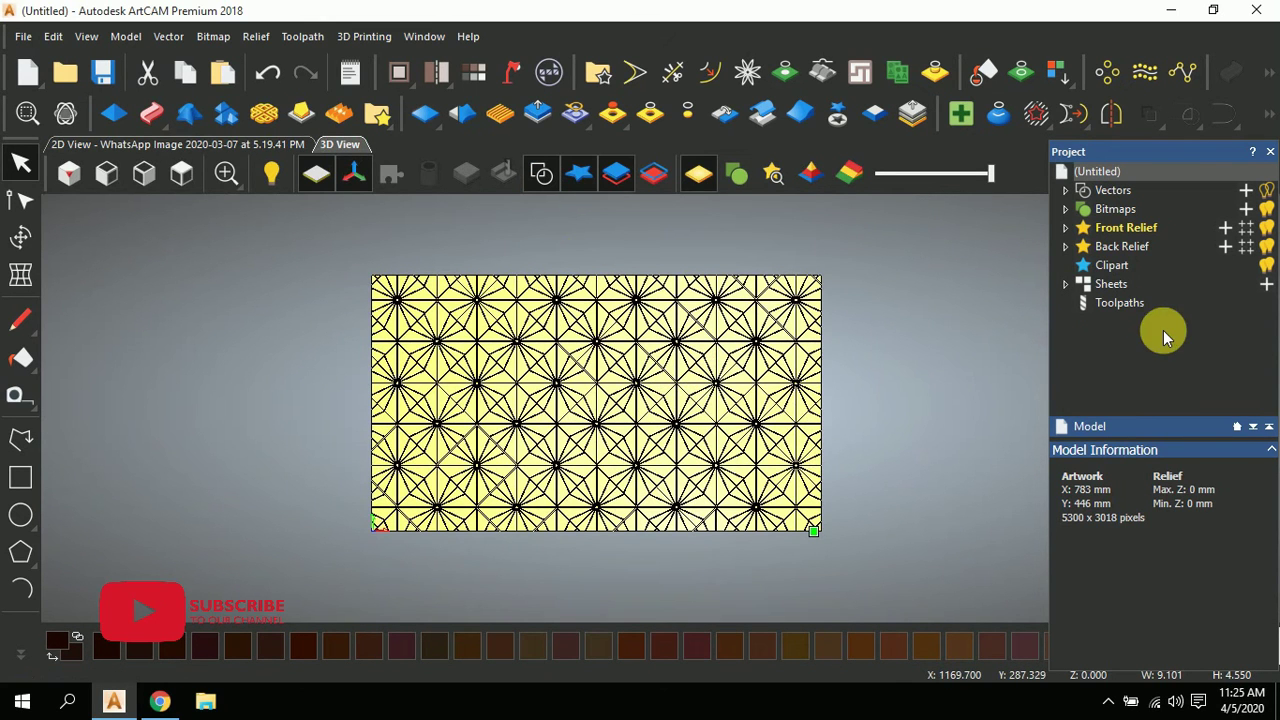
left_click(1115, 304)
left_click_drag(826, 271, 430, 545)
scroll(1186, 517, "down", 5)
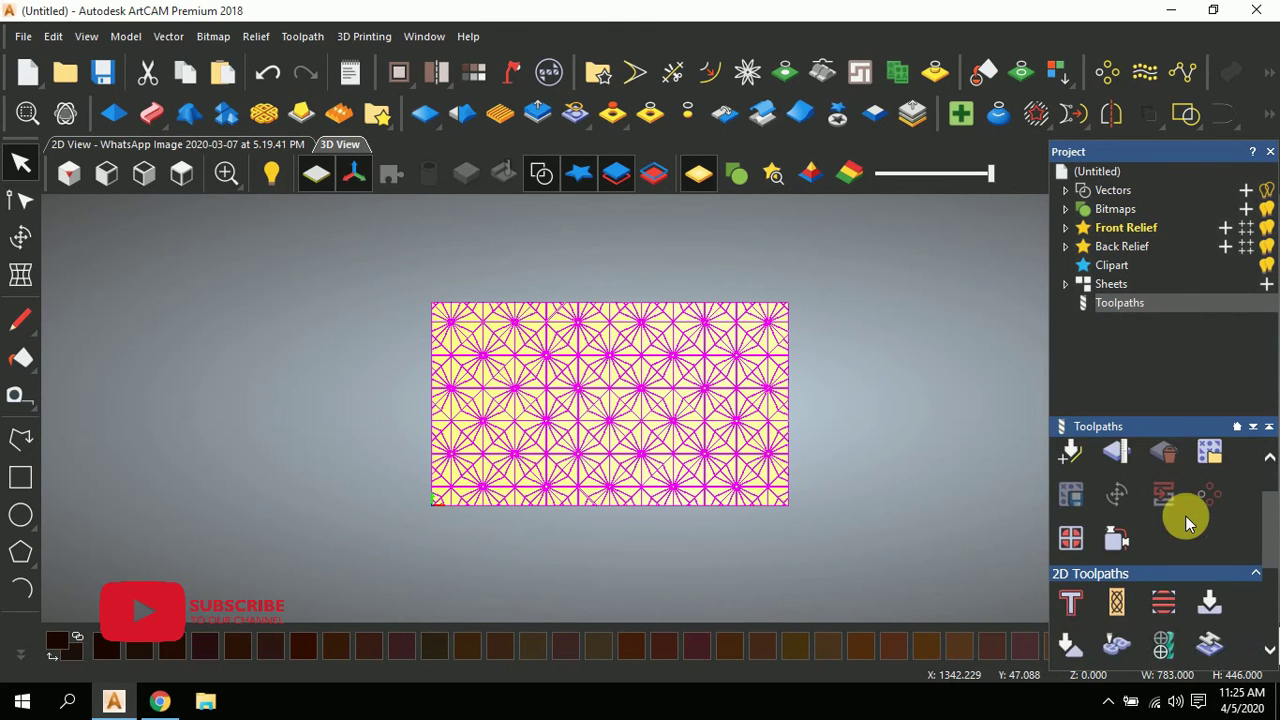
scroll(1186, 545, "down", 5)
scroll(1192, 545, "up", 7)
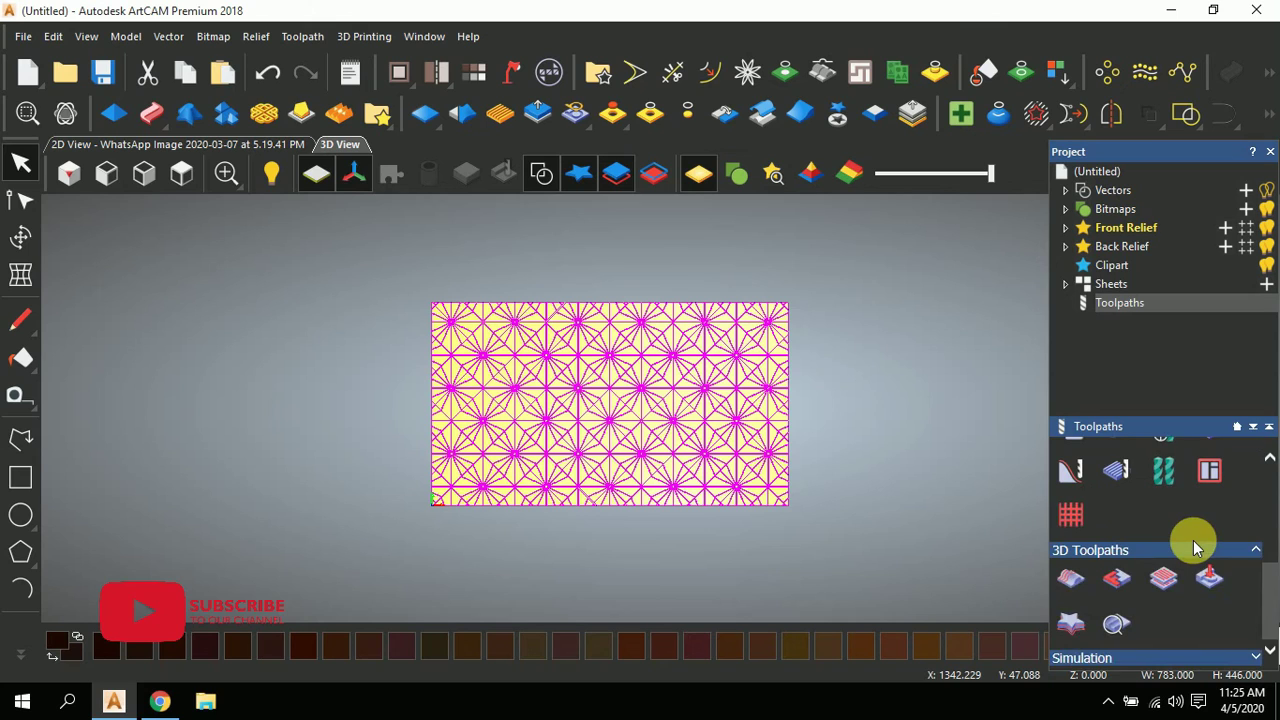
scroll(1186, 559, "up", 2)
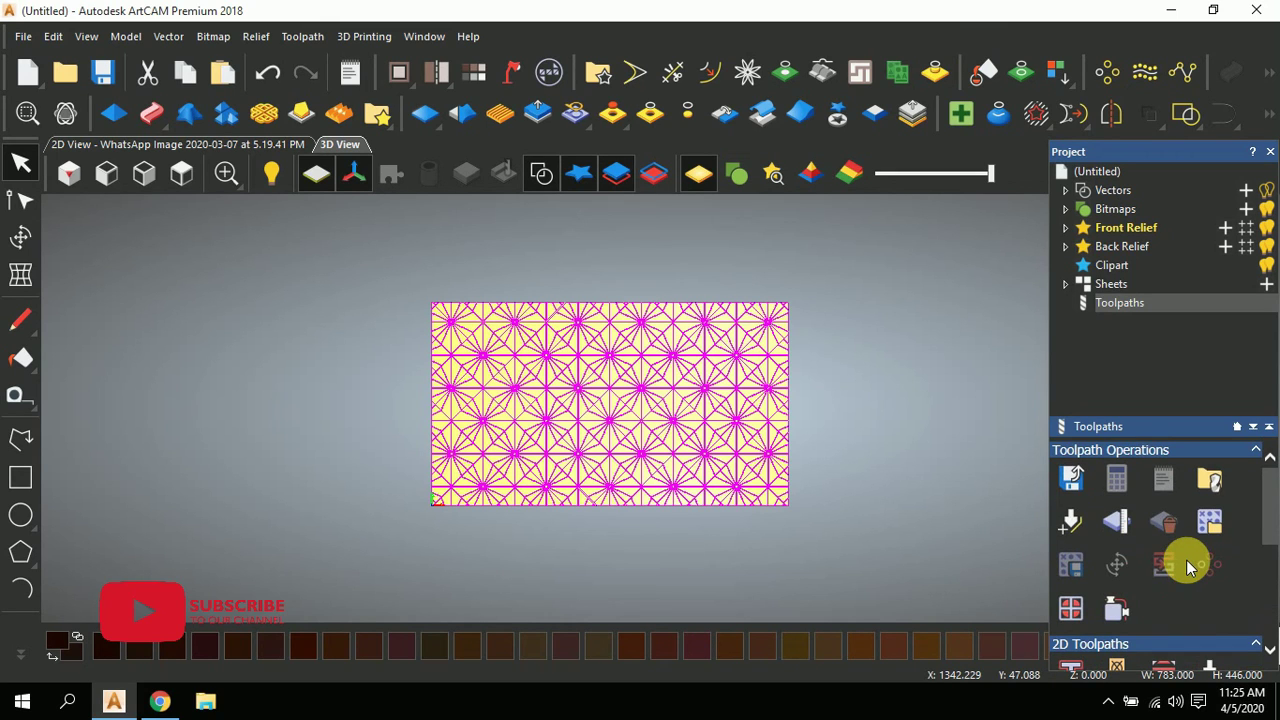
scroll(1156, 519, "down", 1)
scroll(1145, 512, "down", 6)
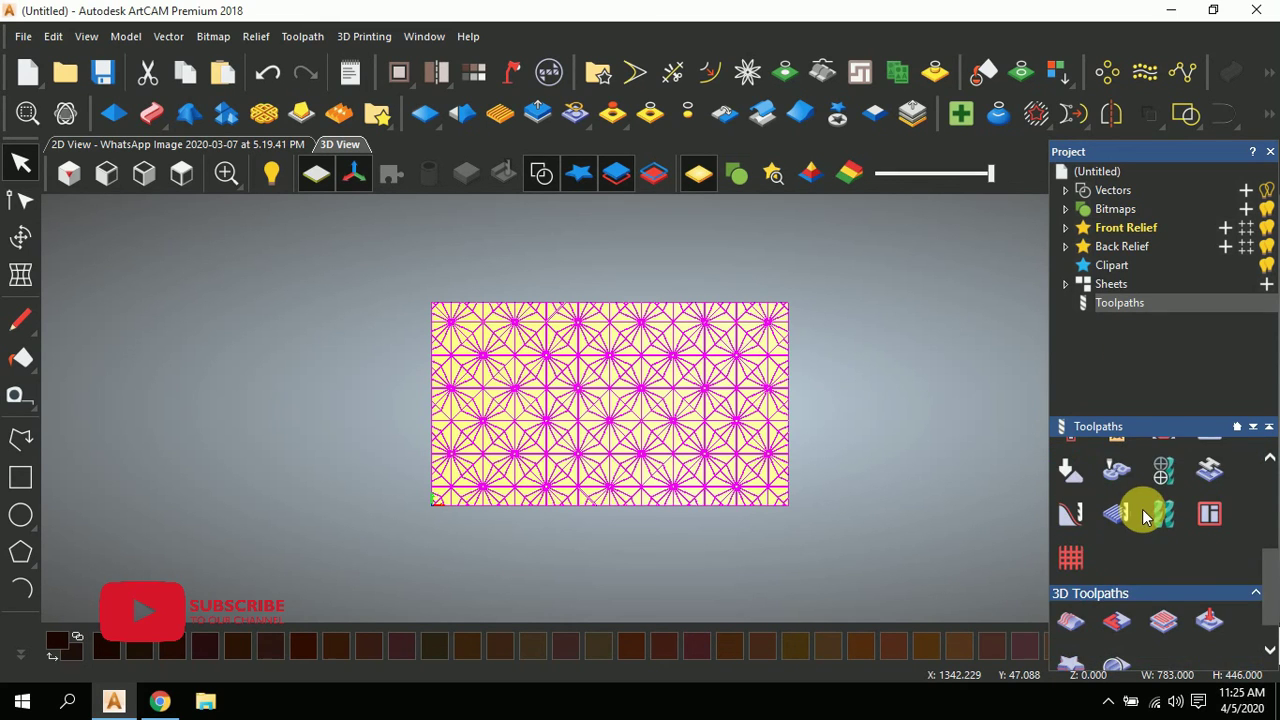
scroll(1170, 535, "up", 1)
scroll(1177, 535, "up", 3)
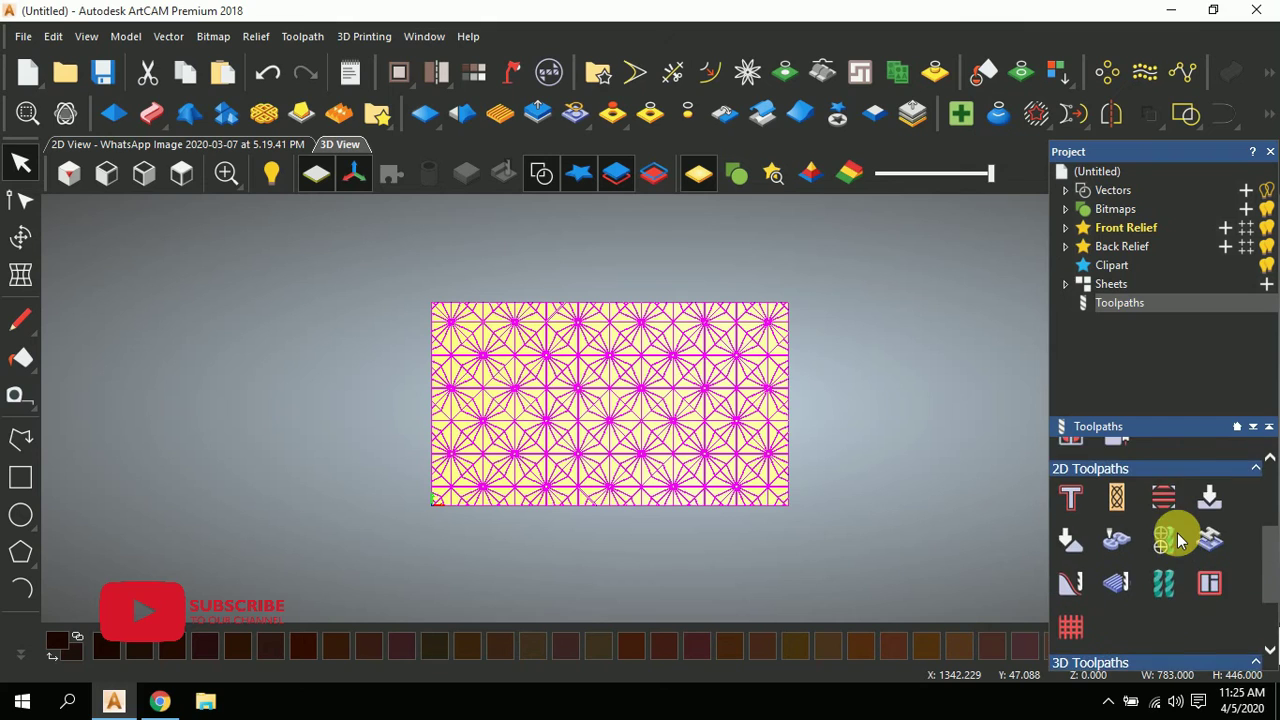
mouse_move(1057, 526)
left_mouse_down()
mouse_move(1009, 520)
mouse_move(1032, 522)
left_mouse_up()
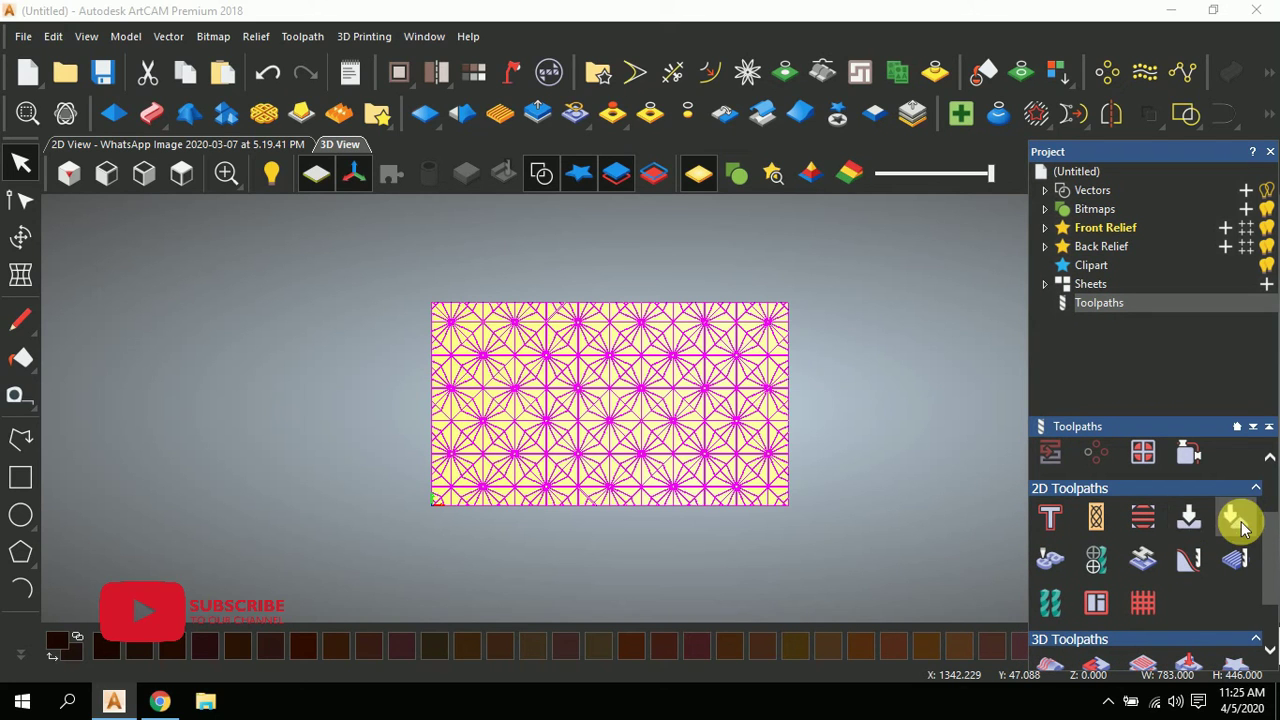
left_click(1190, 518)
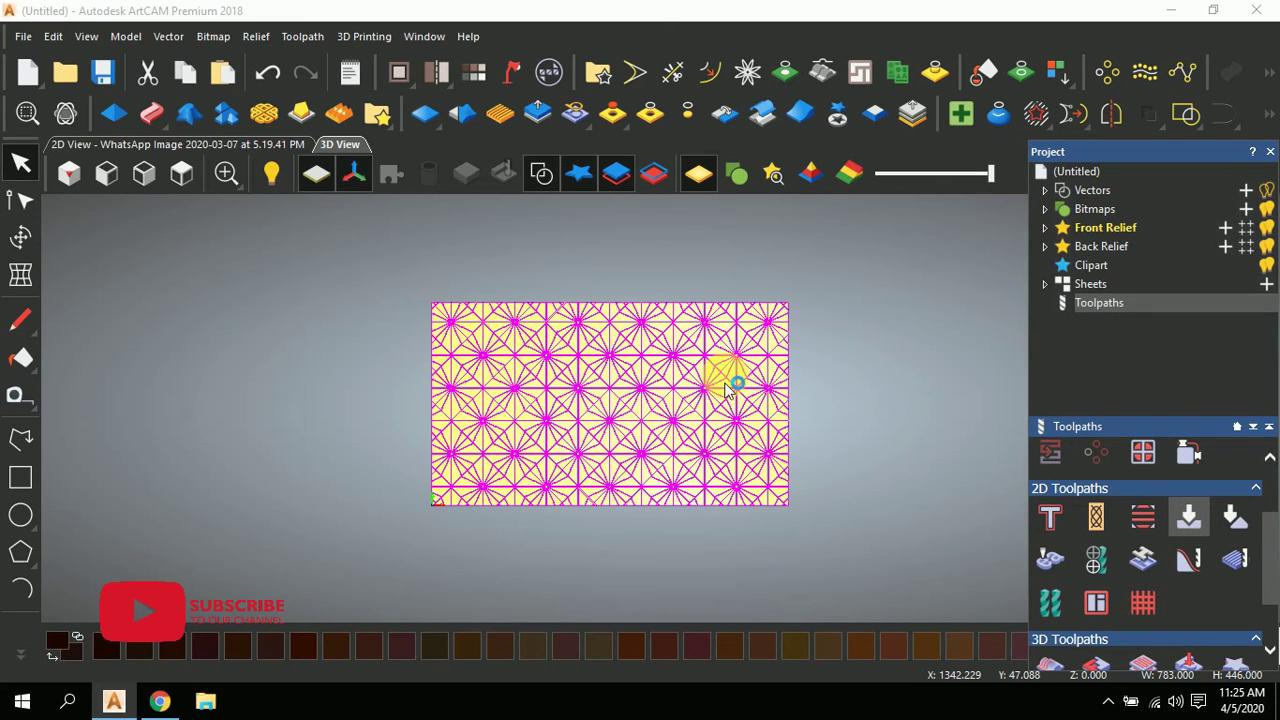
- Associate the carving with the selected vectors and turn off the tool's maximum depth limit
left_click(152, 235)
left_click(145, 255)
left_click(103, 342)
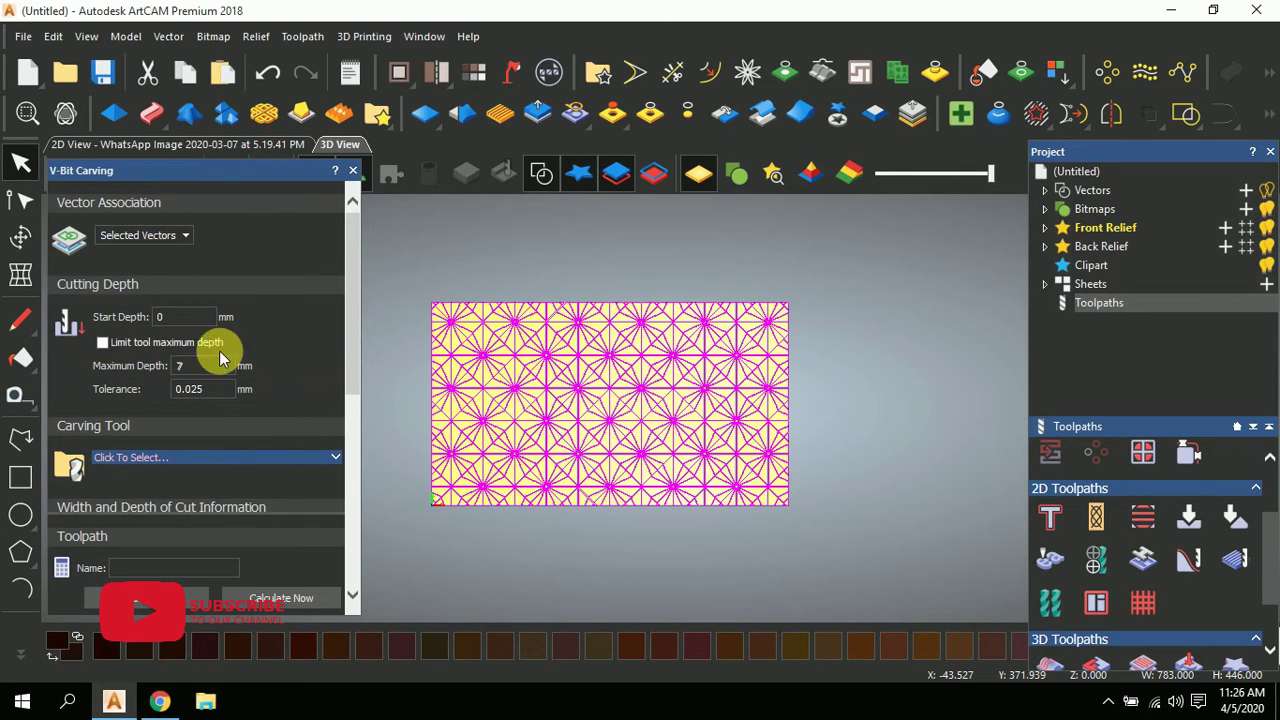
left_click(103, 278)
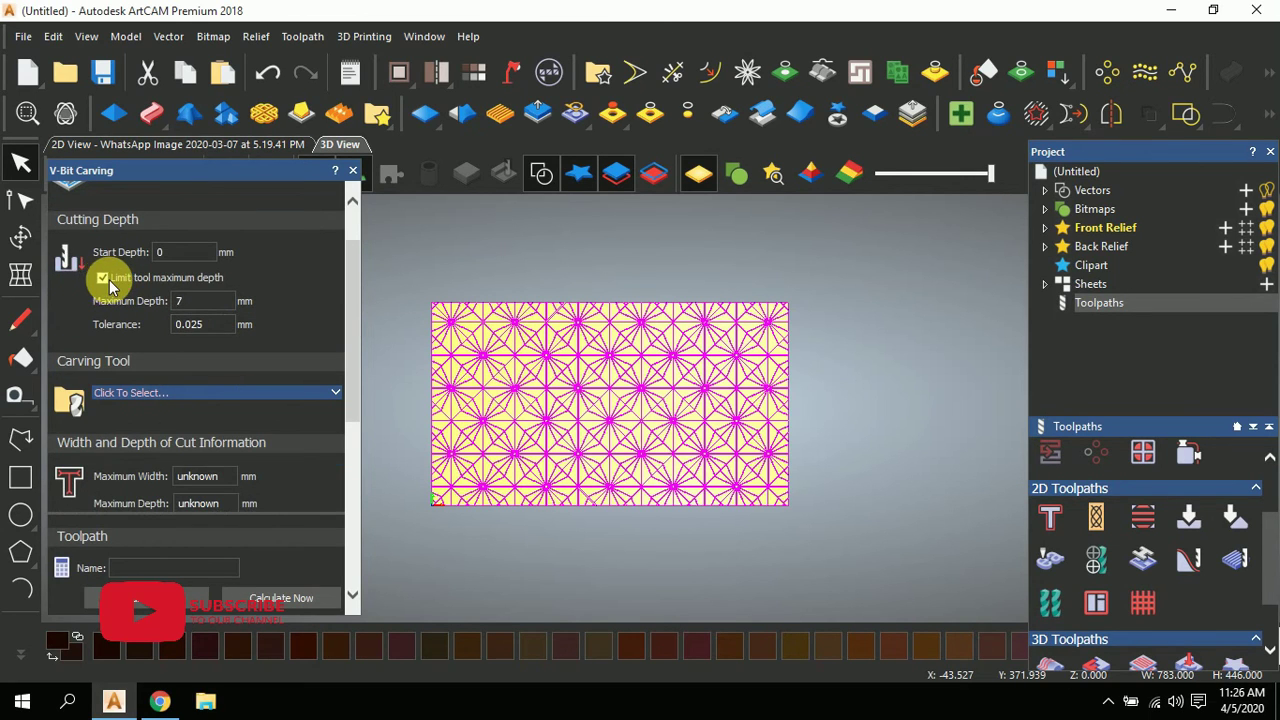
left_click(104, 279)
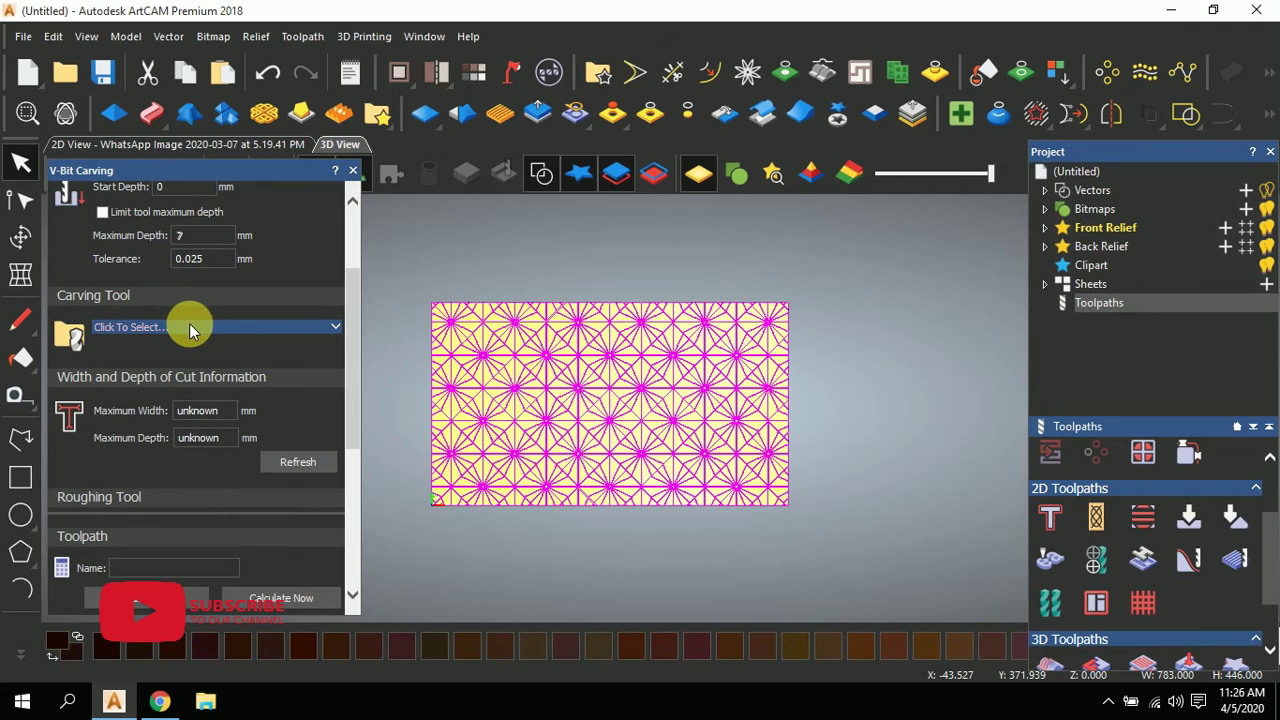
- Choose the V-Bit 6 mm 90 degree engraving tool for carving, setting its stepover to 4.8 mm and accepting the cut depth
left_click(193, 330)
scroll(493, 398, "down", 1)
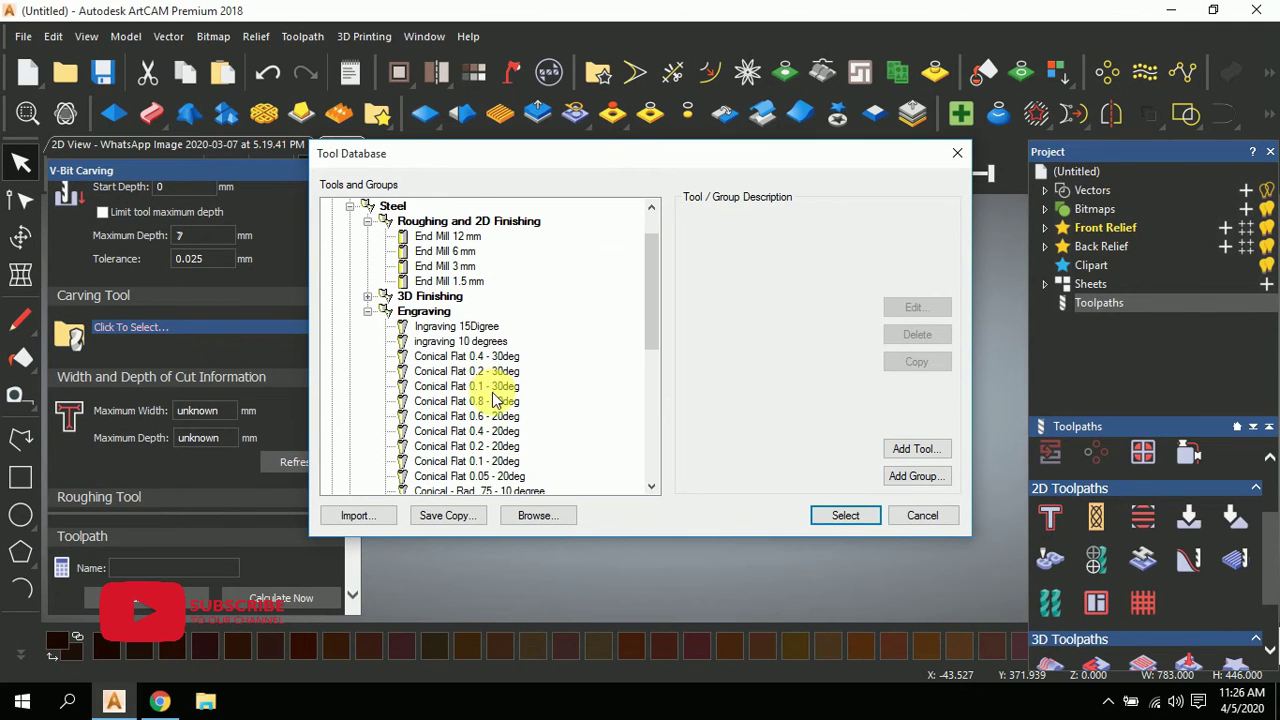
scroll(490, 385, "up", 1)
scroll(490, 372, "down", 2)
scroll(482, 388, "down", 1)
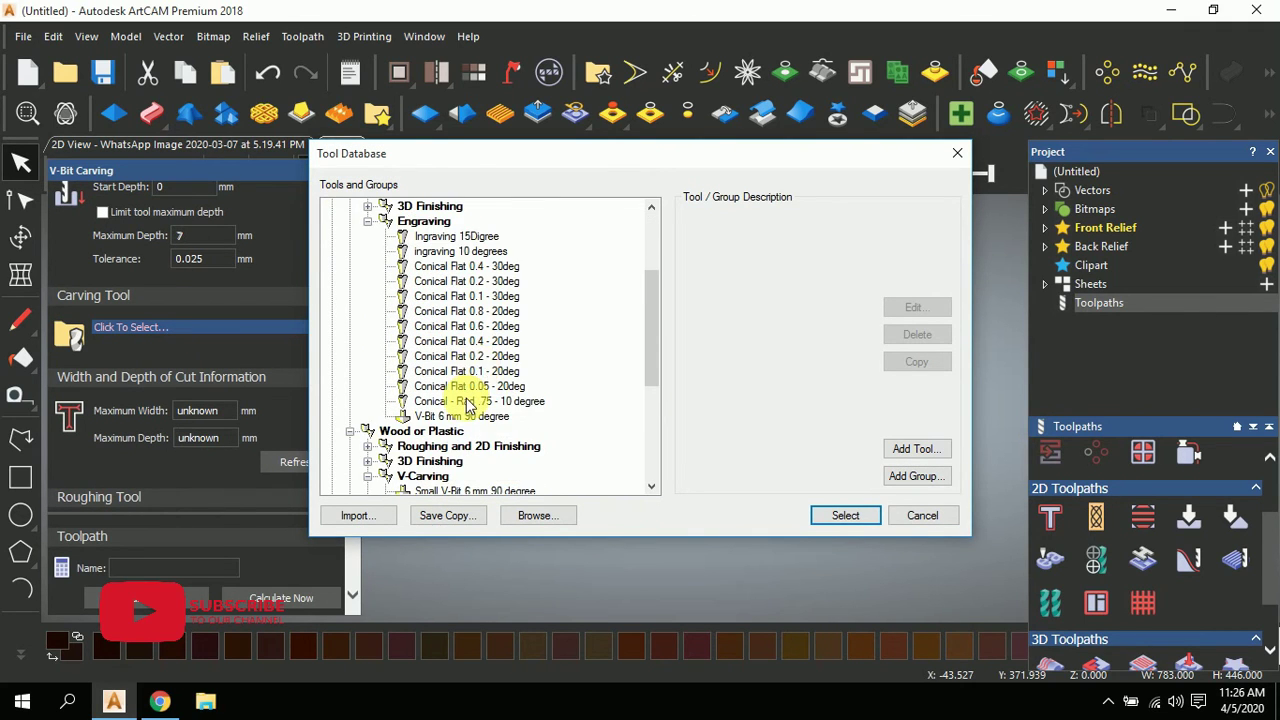
left_click(470, 418)
left_click(916, 307)
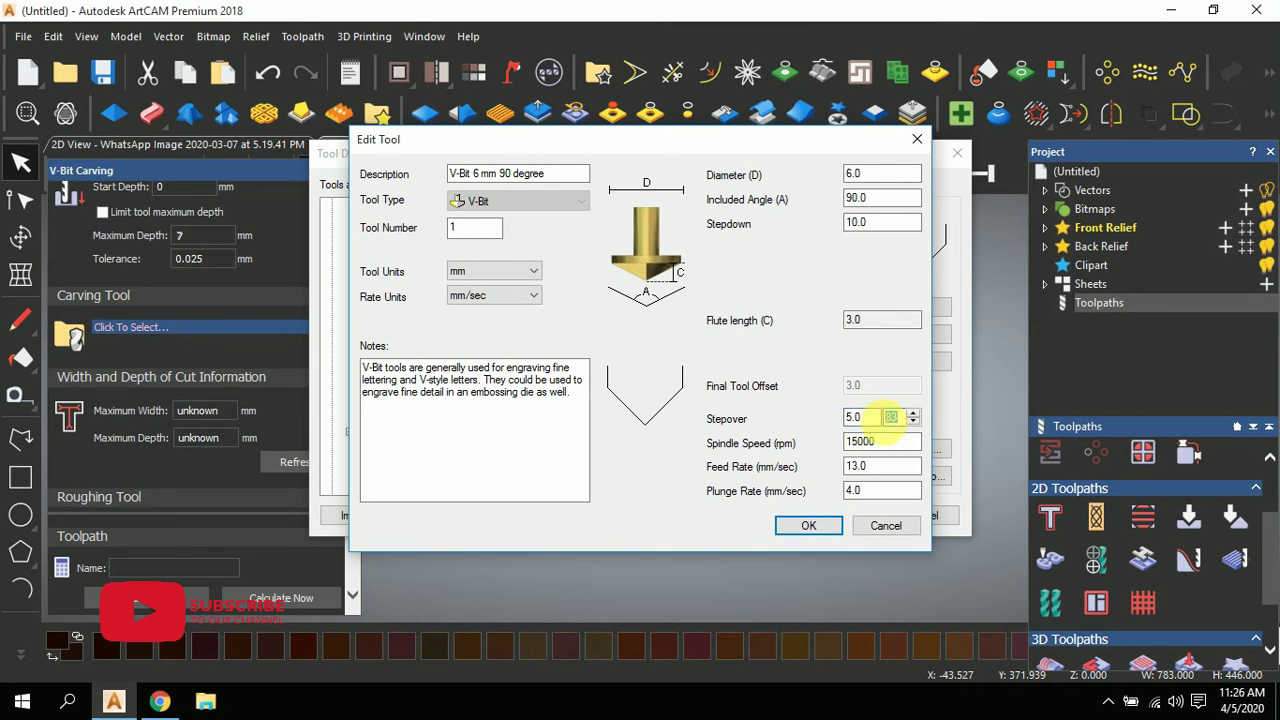
double_click(857, 225)
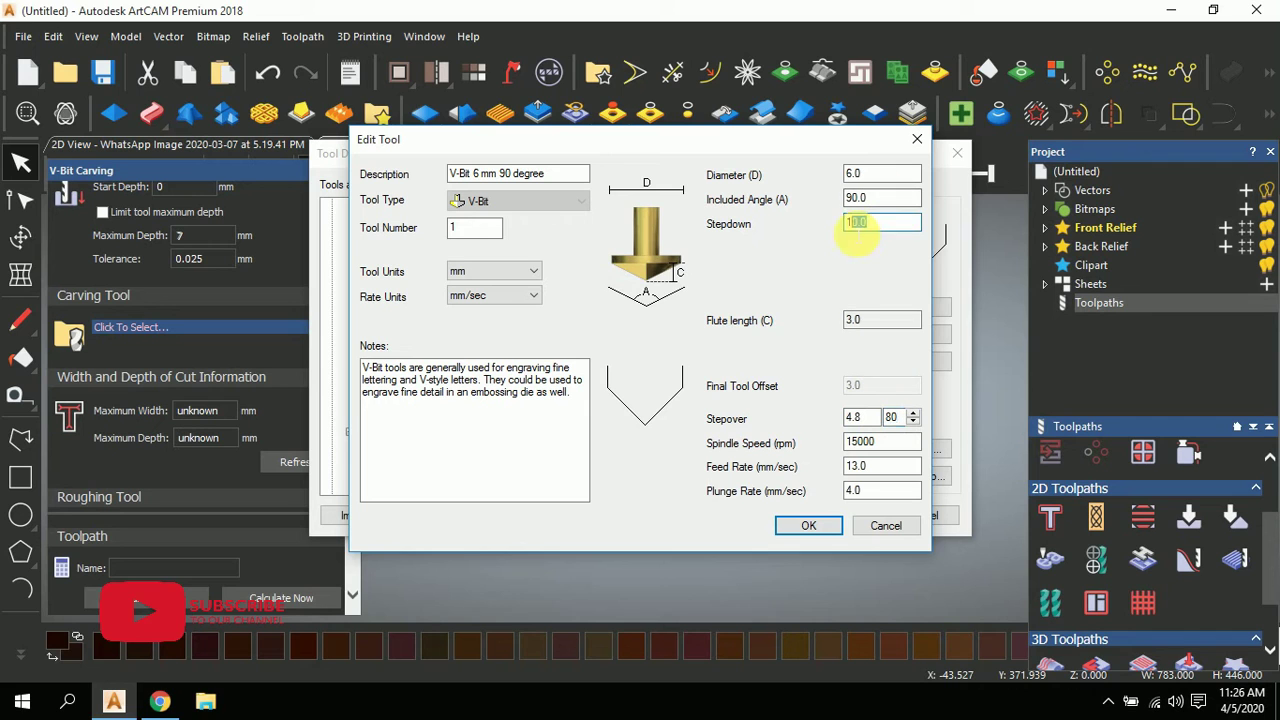
left_click(828, 524)
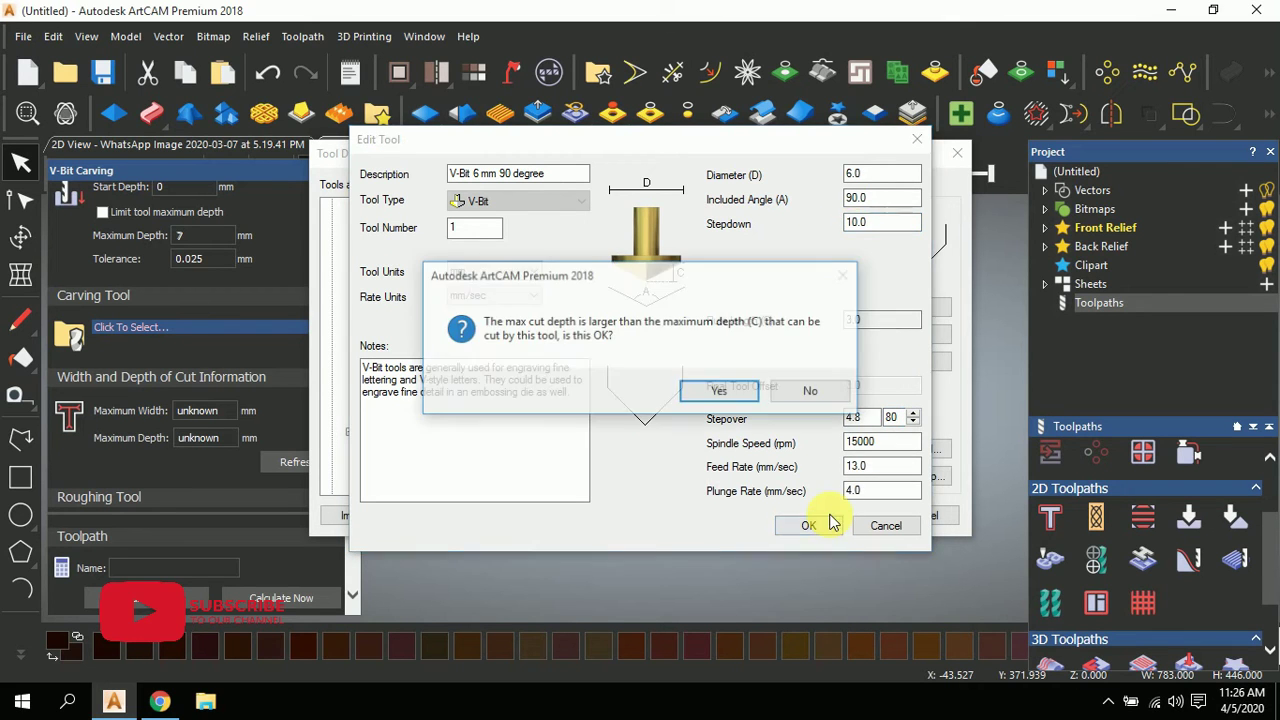
left_click(752, 398)
left_click(845, 512)
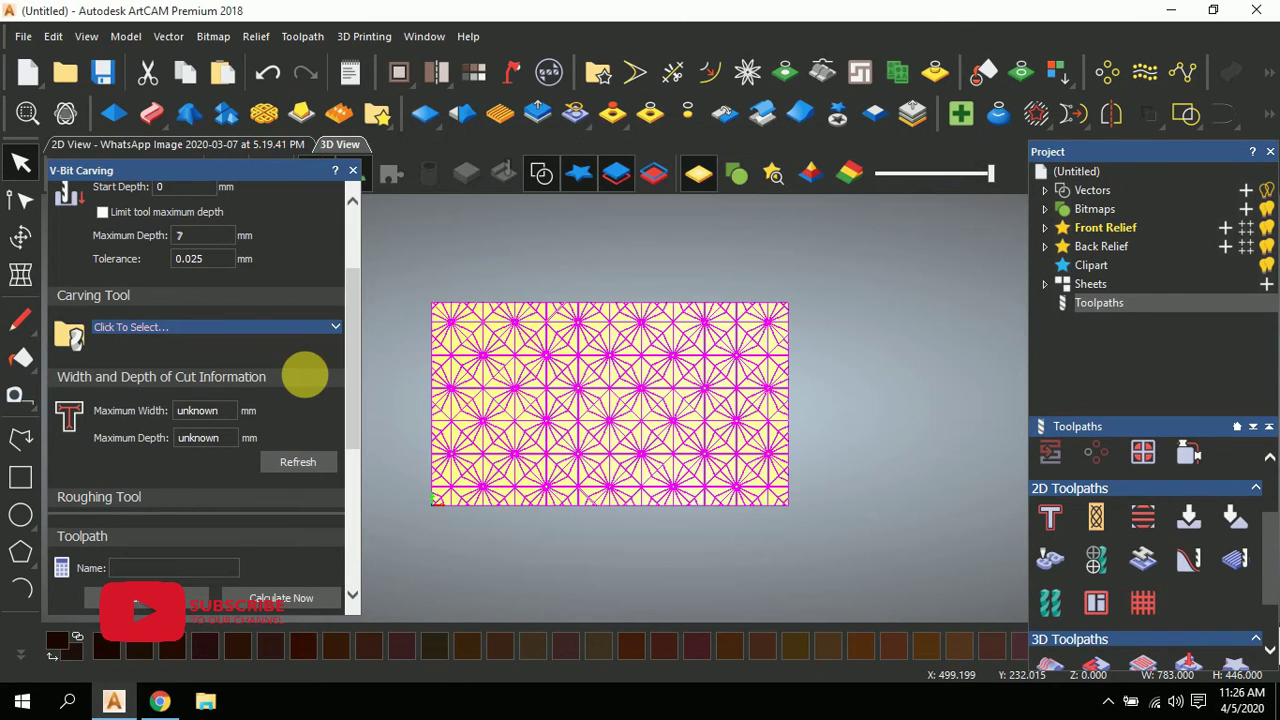
- Try to refresh the carving's width and depth of cut information, and close the V-Bit Carving settings
left_click(297, 461)
left_click(328, 438)
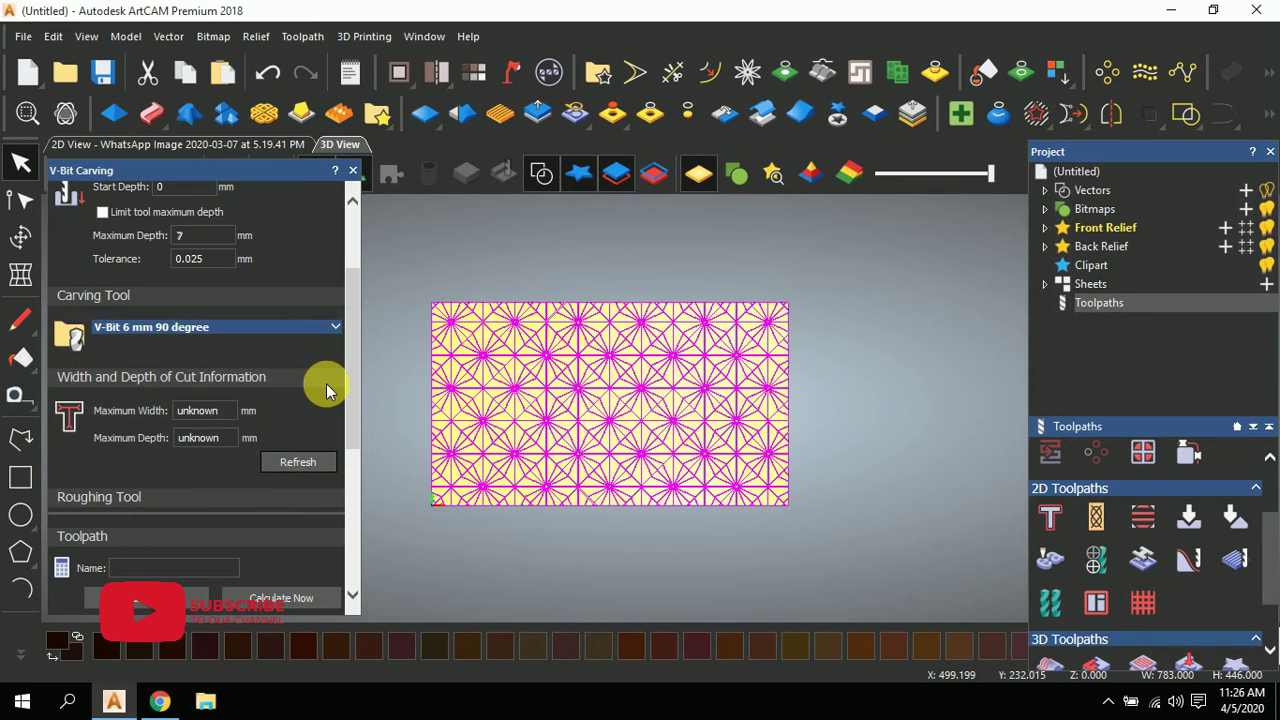
left_click(352, 170)
- Check the panel in the 2D view for open, closed and duplicate vectors using Vector Doctor
scroll(655, 330, "down", 1)
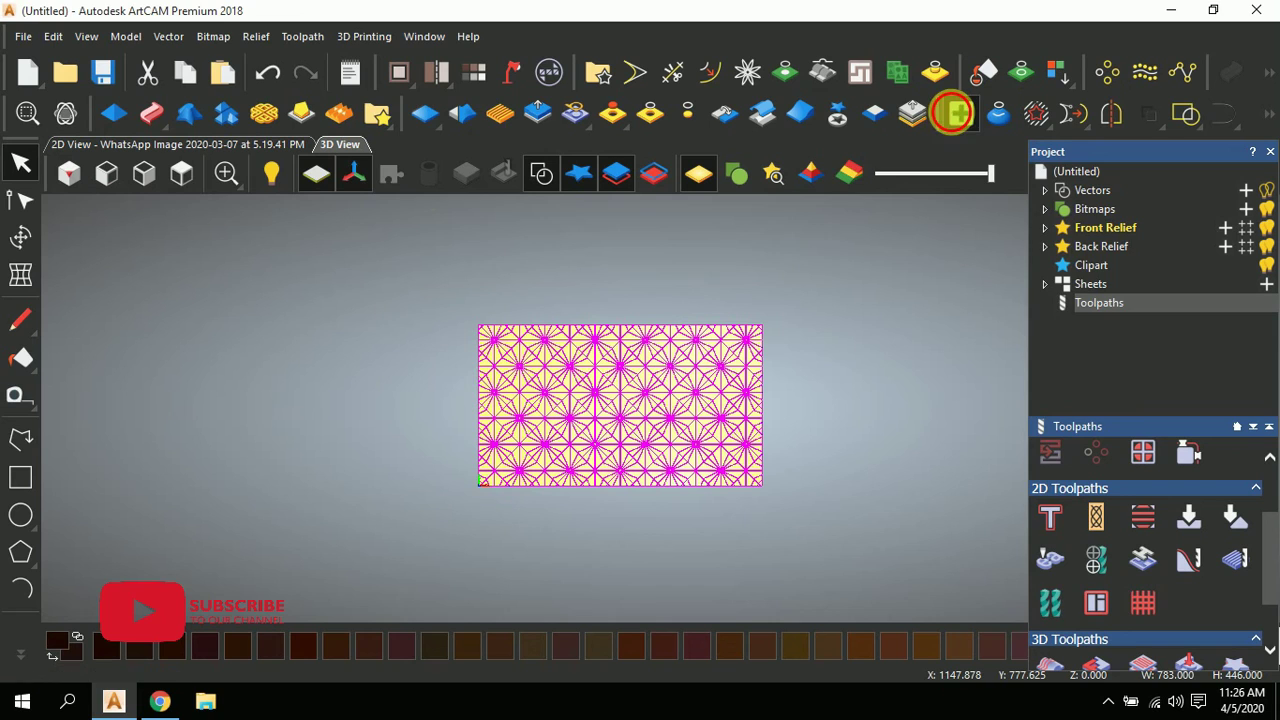
left_click(961, 114)
left_click(190, 143)
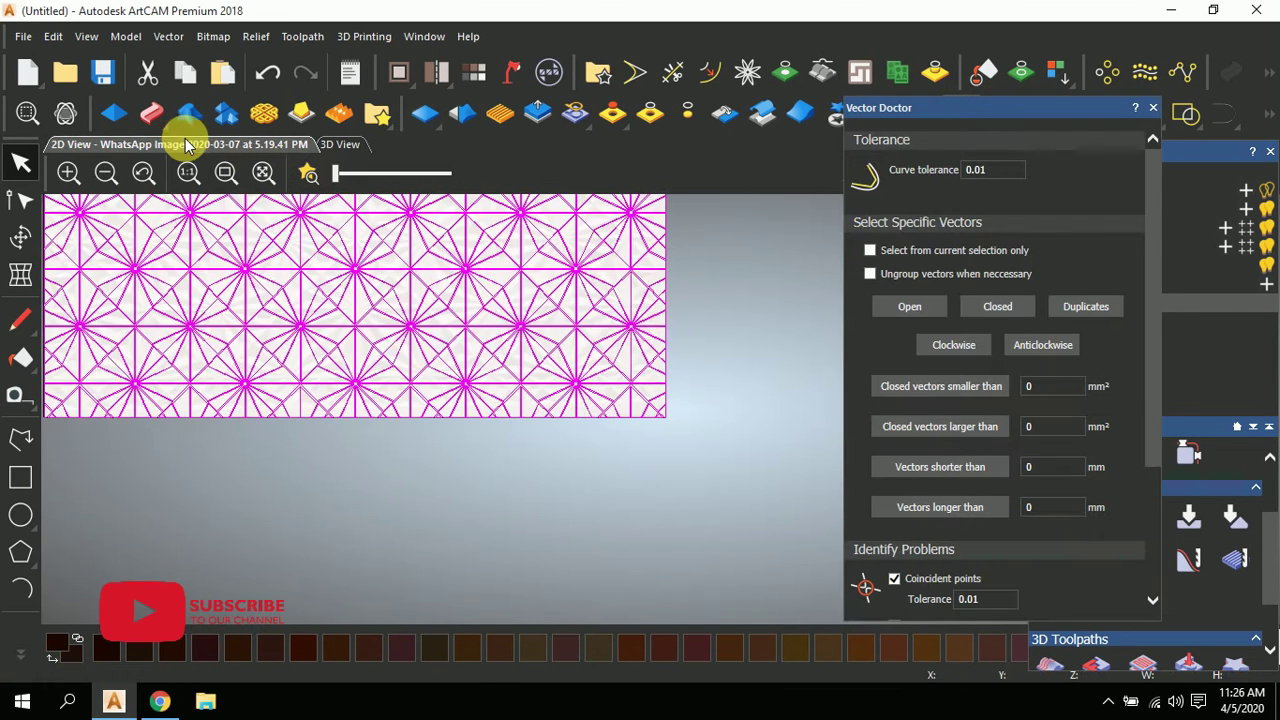
left_click(920, 314)
left_click_drag(757, 238, 263, 529)
left_click(583, 405)
left_click(1013, 311)
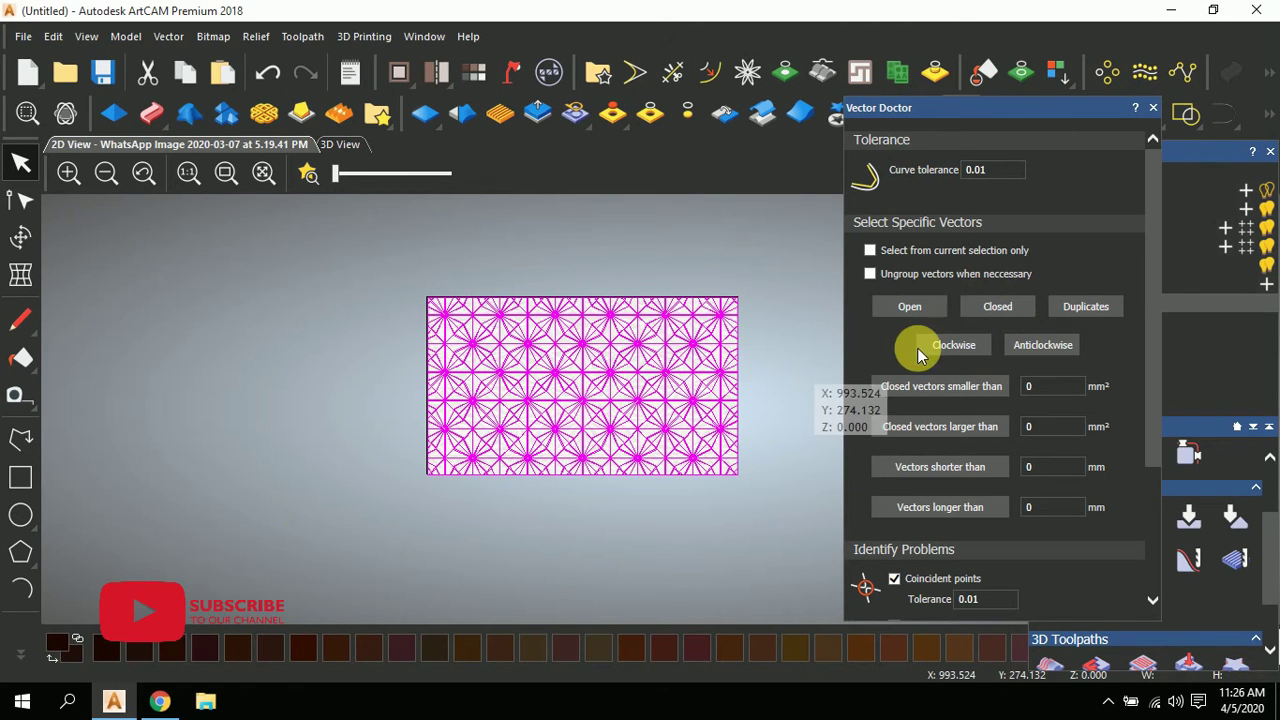
left_click(1086, 306)
- Identify coincident points at 0.01 tolerance and vector intersections across all panel vectors
left_click_drag(780, 261, 263, 540)
scroll(950, 410, "down", 3)
left_click(1014, 482)
- Examine the problem markers where the star pattern's strips cross to see how the vectors meet at those nodes
scroll(664, 344, "up", 8)
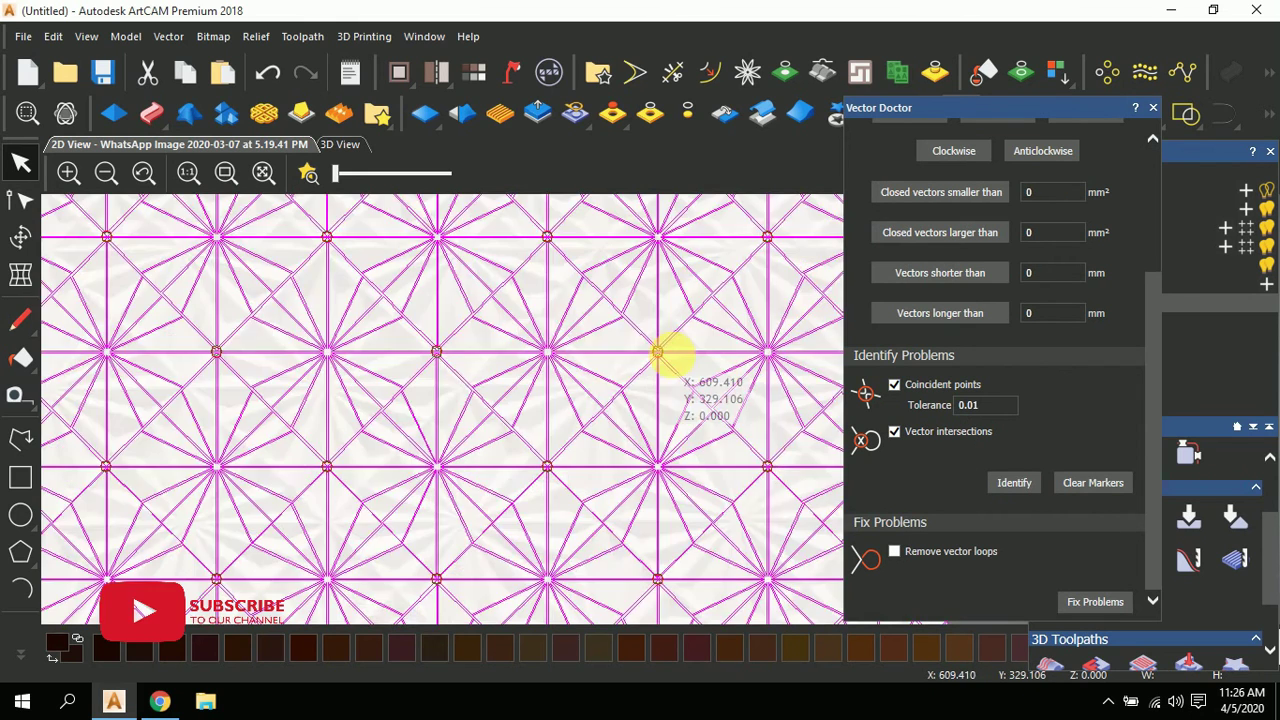
scroll(725, 422, "down", 2)
scroll(718, 445, "up", 3)
scroll(741, 503, "down", 3)
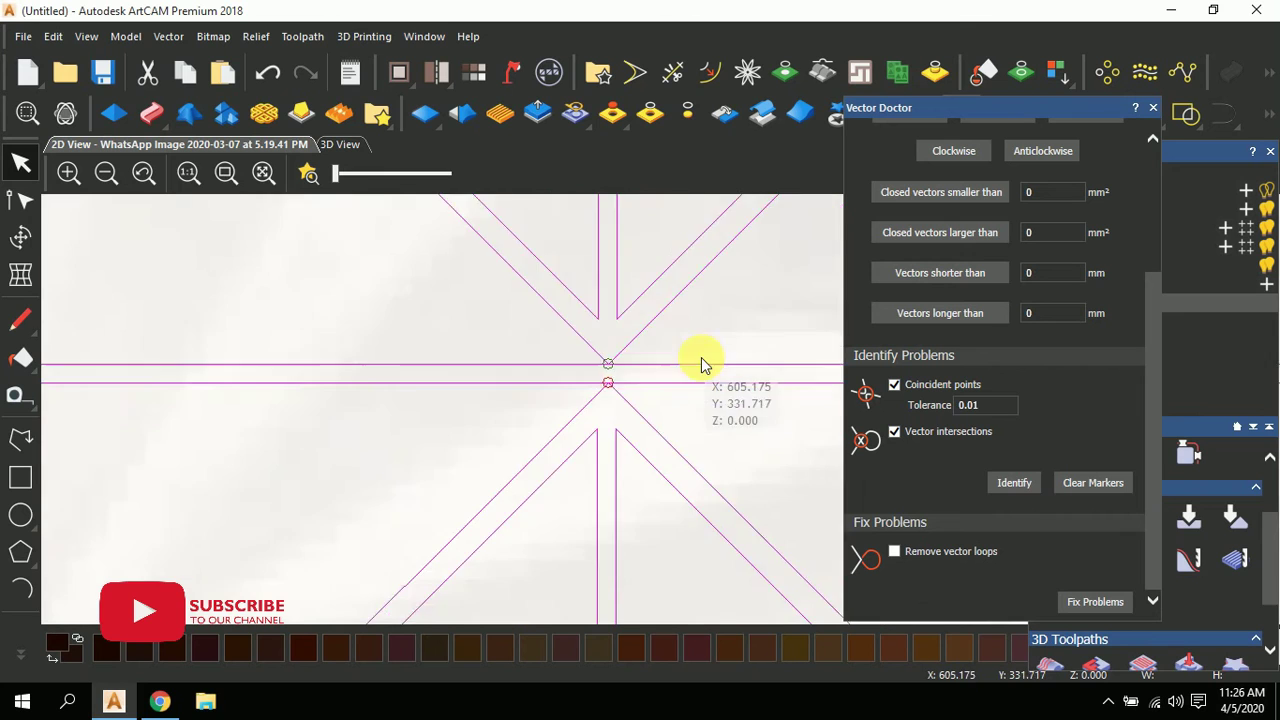
scroll(503, 323, "up", 3)
scroll(504, 309, "down", 5)
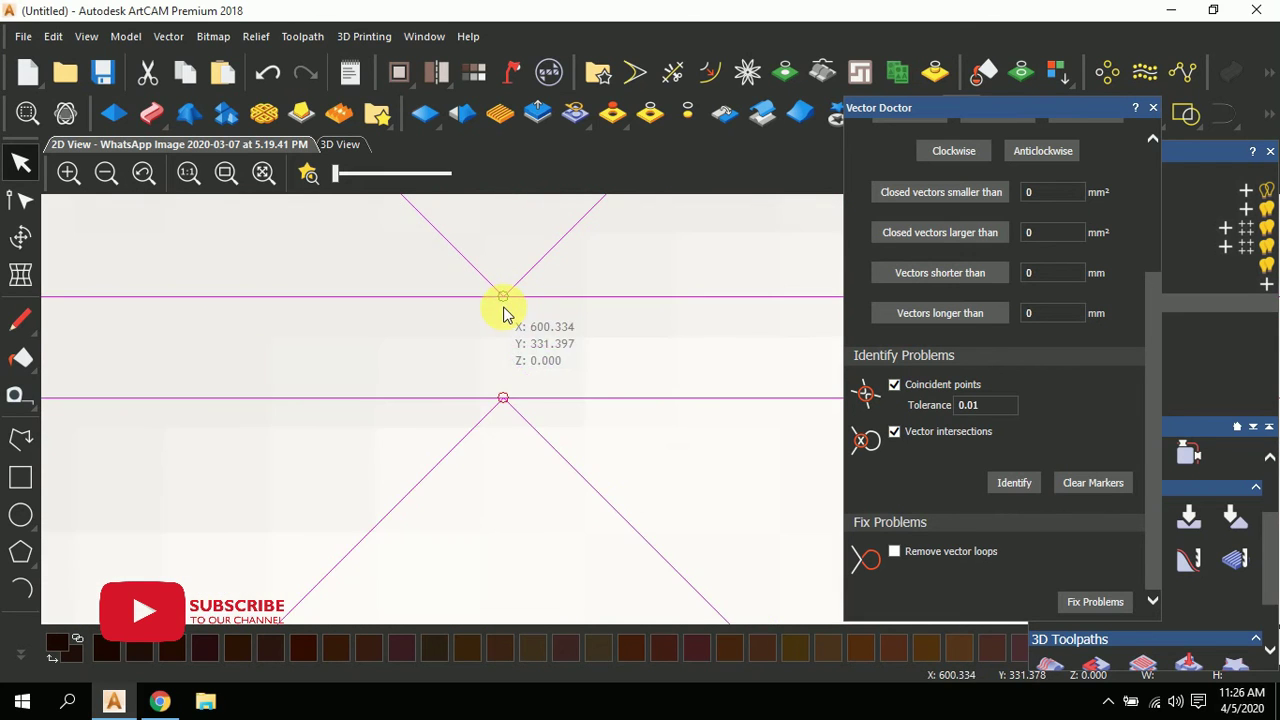
left_click(554, 337)
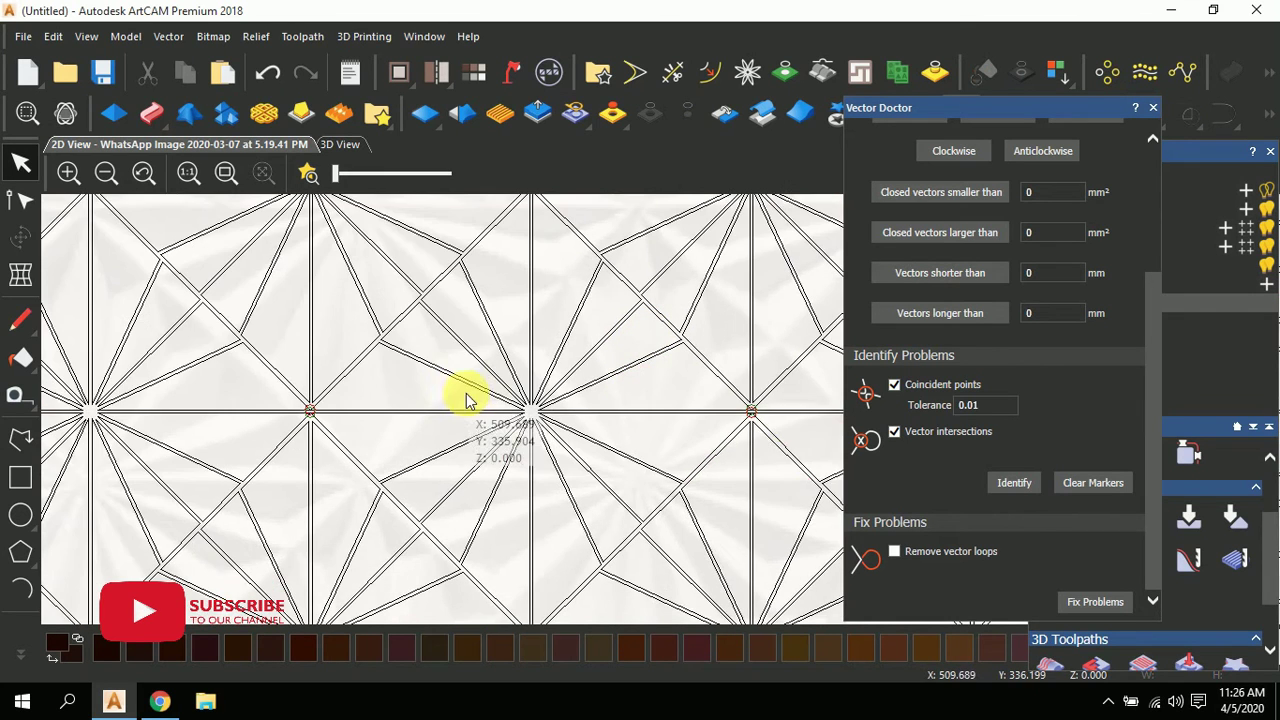
scroll(694, 409, "up", 4)
scroll(688, 413, "down", 7)
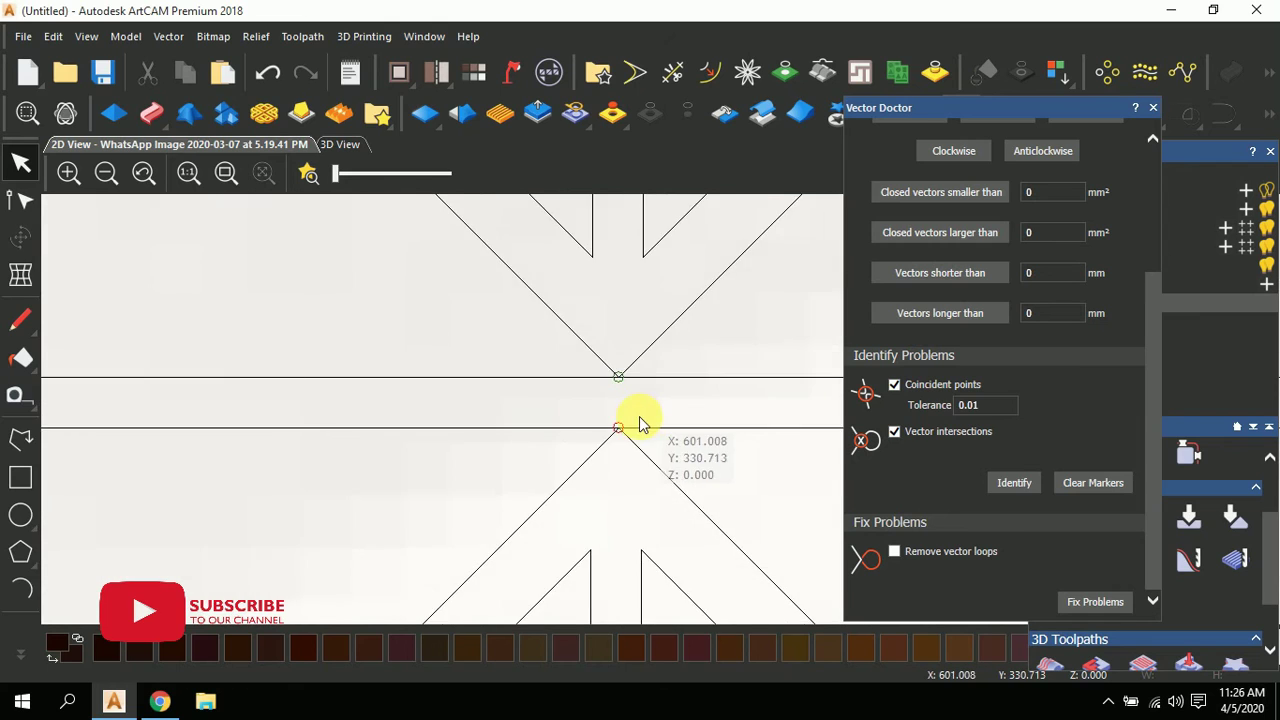
scroll(628, 497, "up", 7)
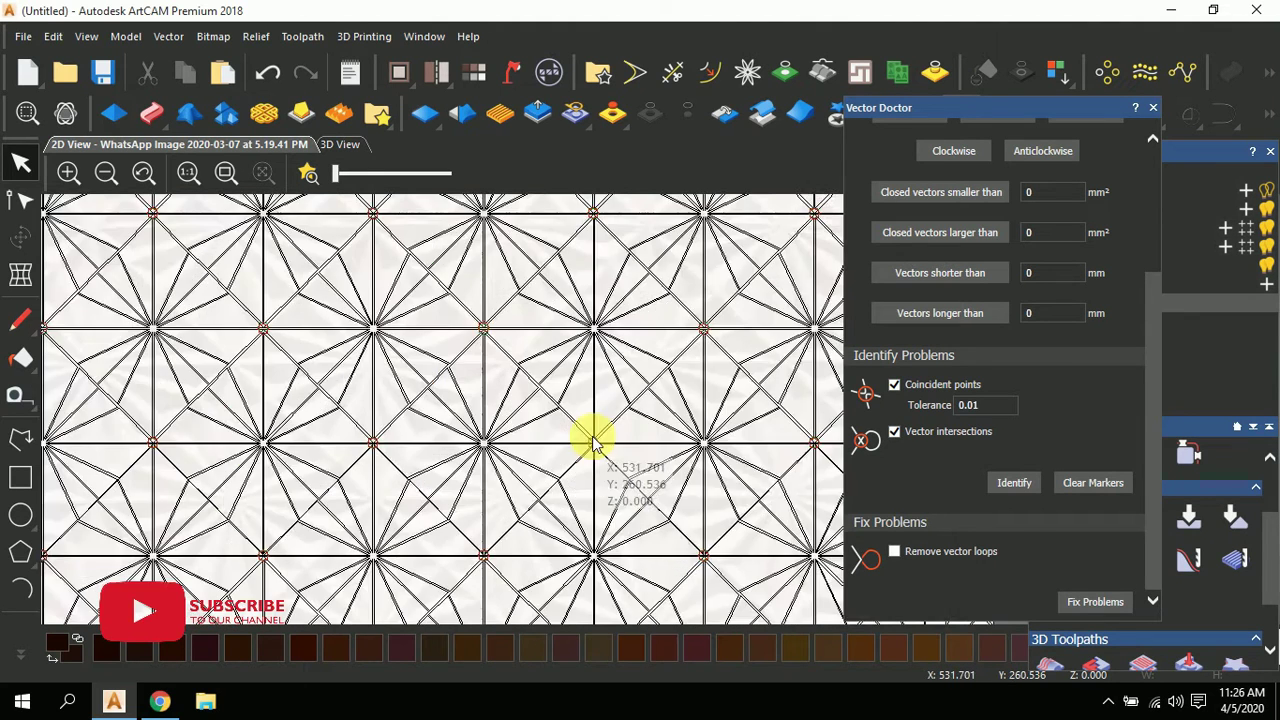
scroll(597, 511, "down", 5)
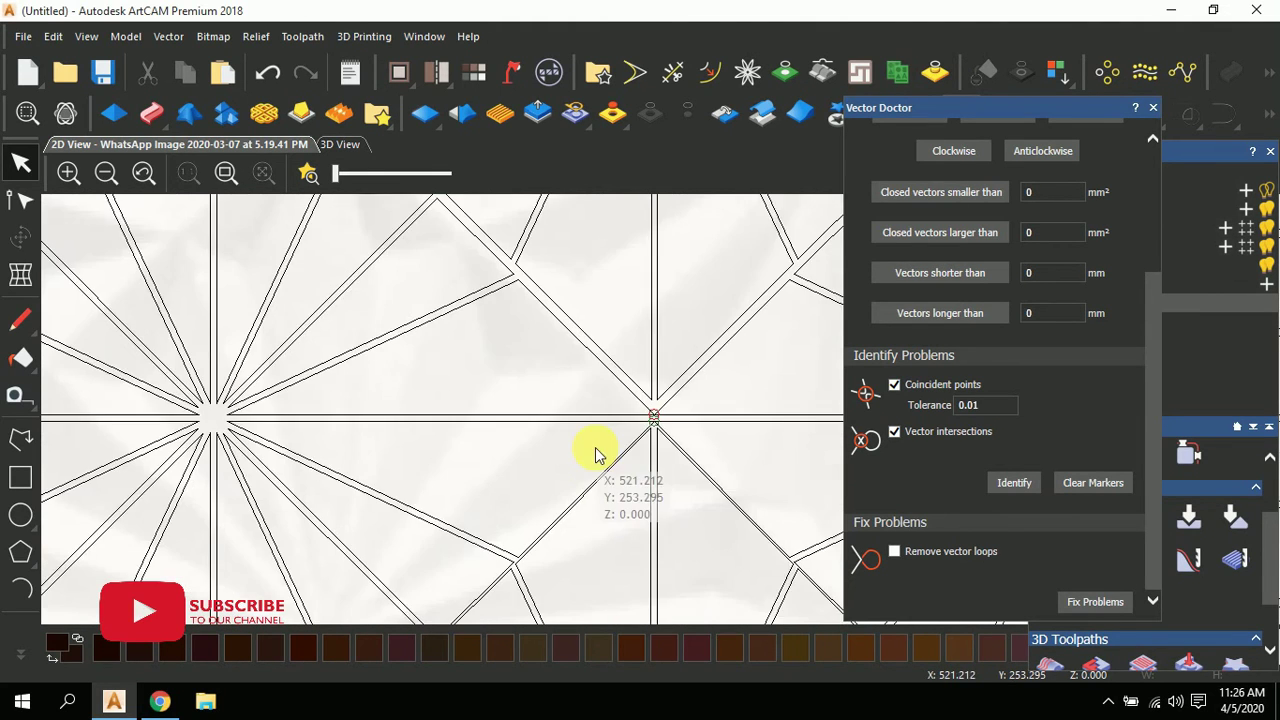
scroll(629, 429, "up", 6)
scroll(640, 377, "up", 6)
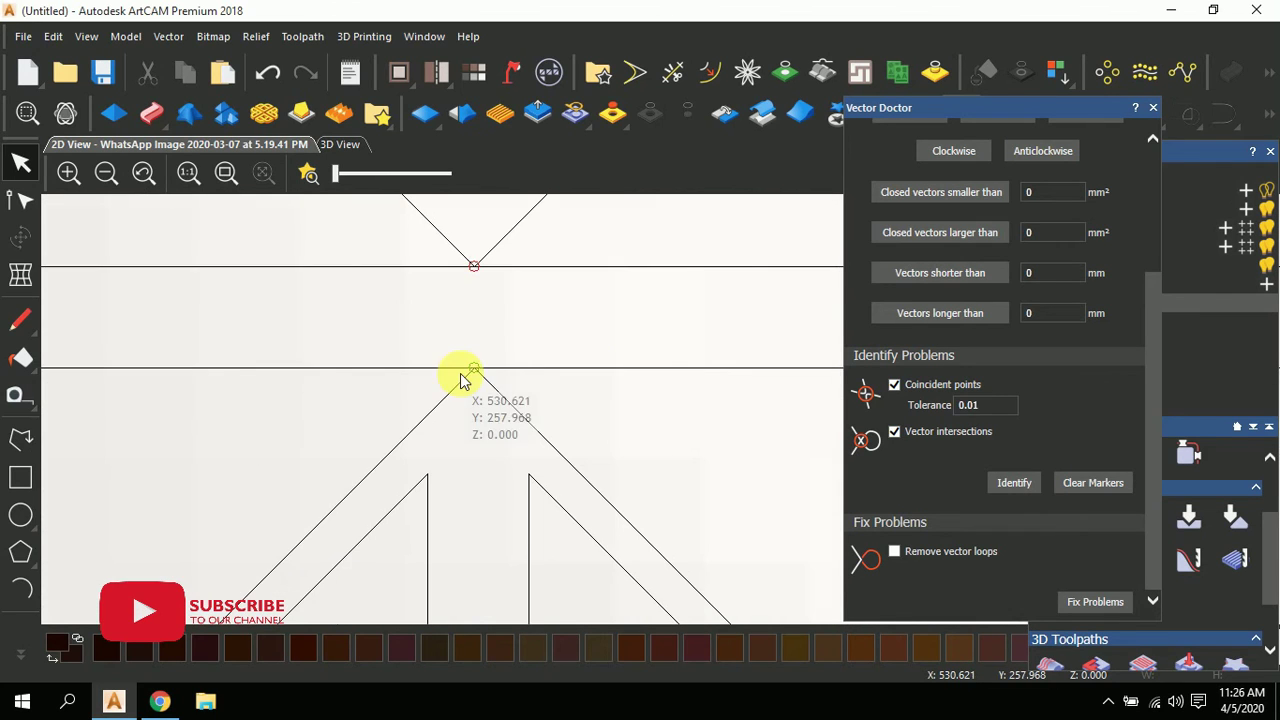
scroll(748, 446, "up", 2)
scroll(737, 437, "down", 4)
scroll(733, 437, "down", 4)
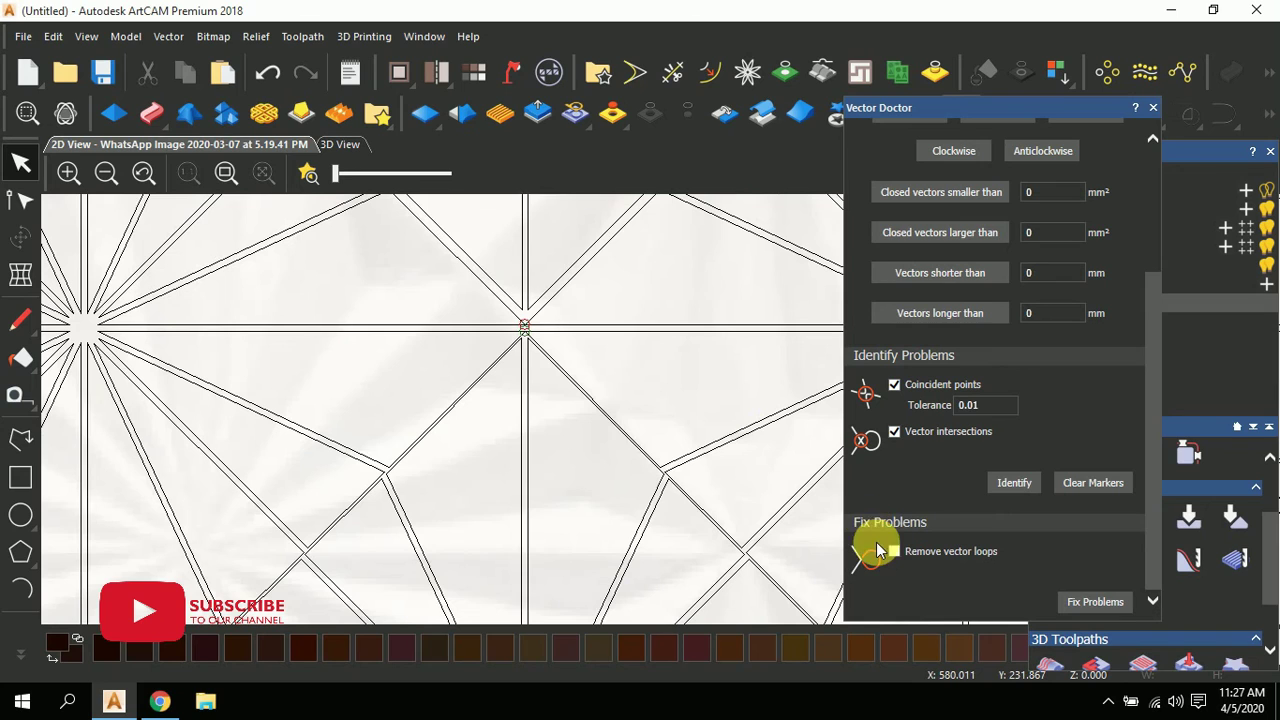
- Fix the problems in all panel vectors by removing vector loops, with loops of area kept at 100%
left_click(894, 551)
scroll(1070, 560, "down", 1)
left_click(1095, 601)
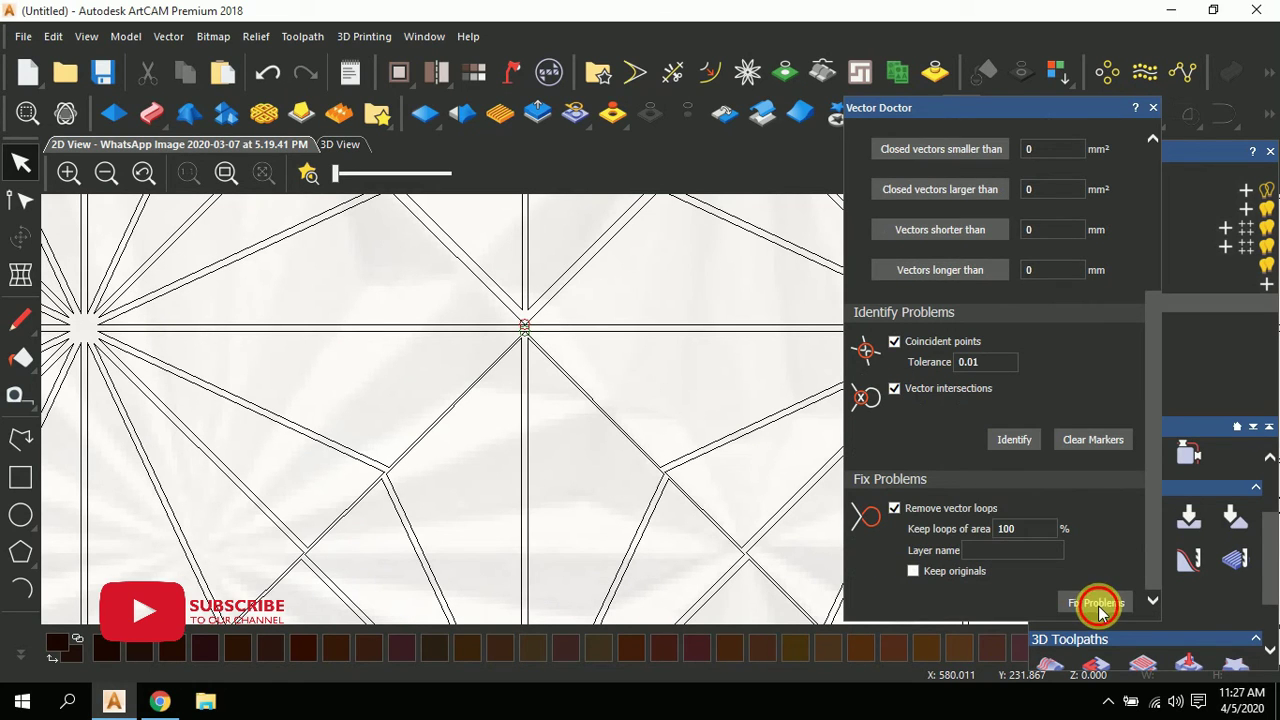
scroll(602, 398, "down", 5)
scroll(602, 398, "down", 2)
left_click(640, 428)
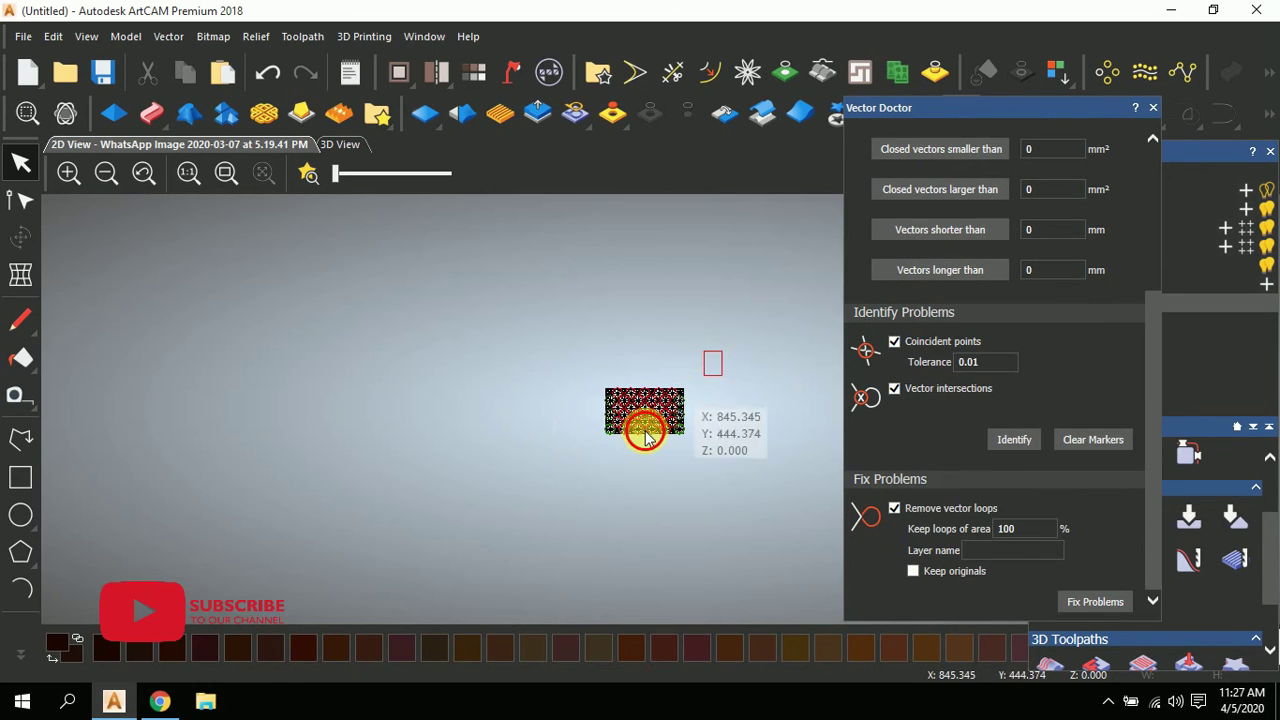
left_click(1097, 603)
- Examine the strip crossings of the star pattern after the vector repair, and close Vector Doctor
scroll(691, 423, "up", 8)
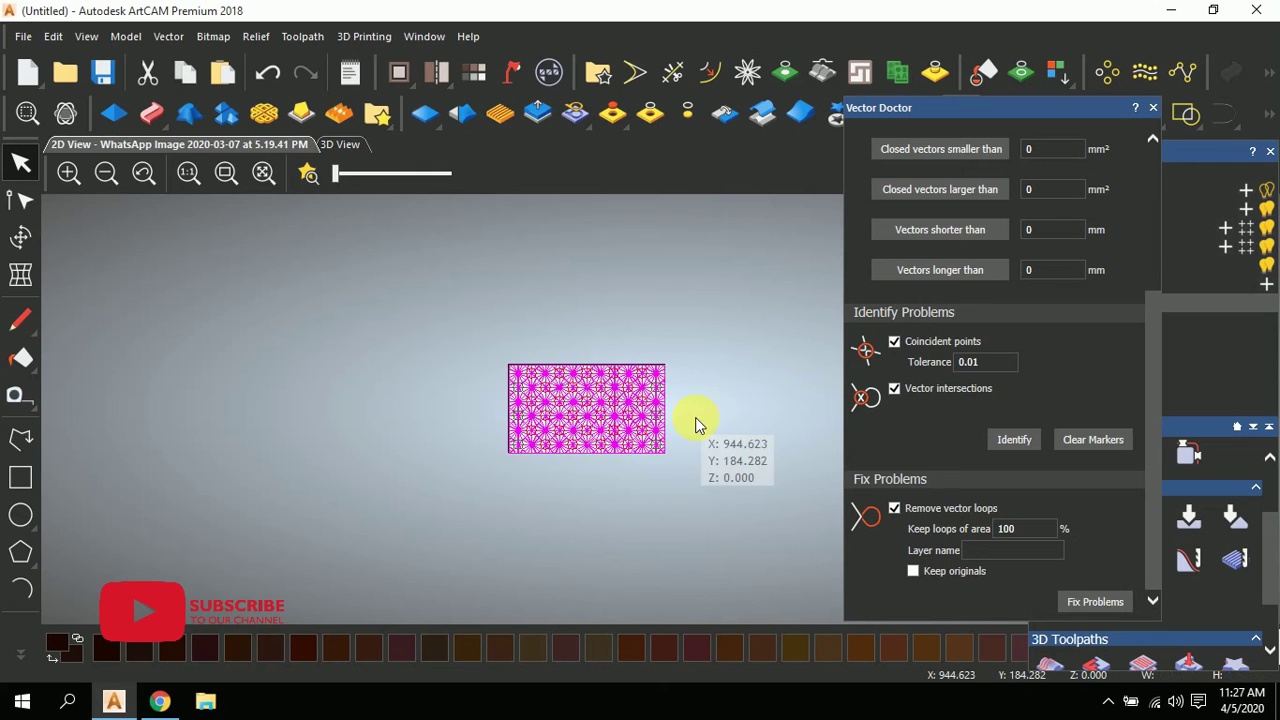
left_click(415, 458)
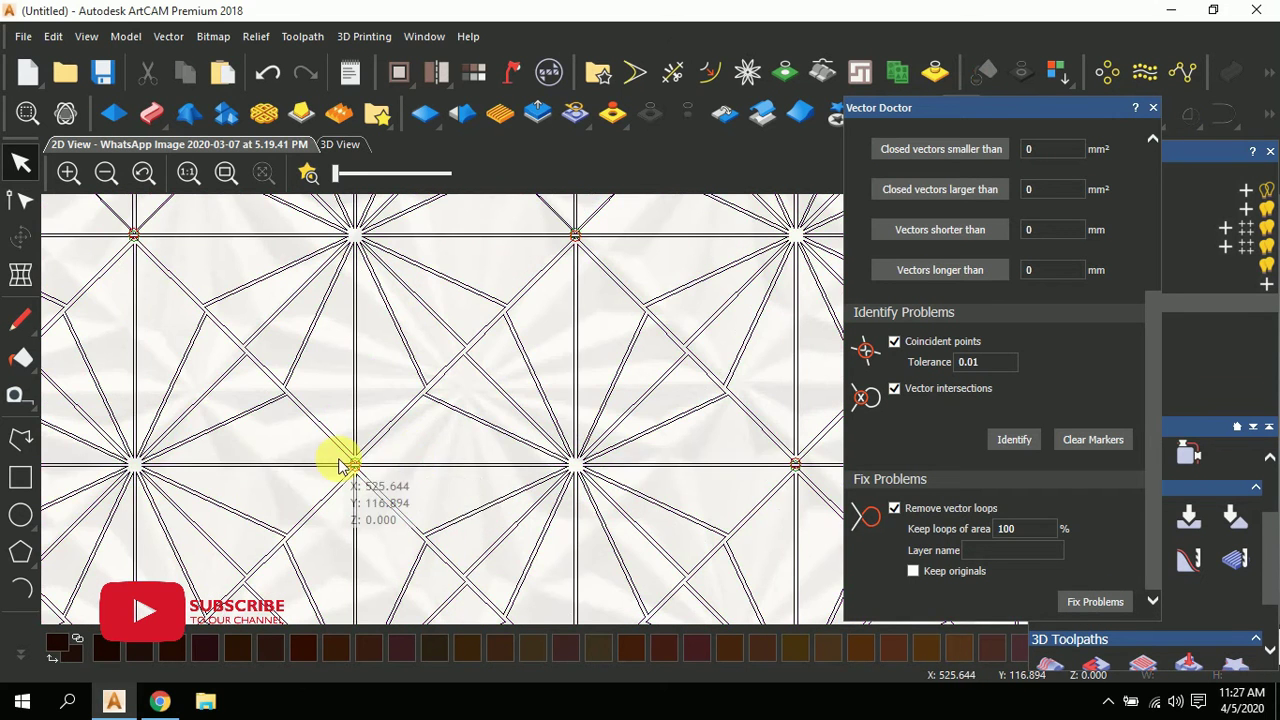
scroll(380, 466, "up", 5)
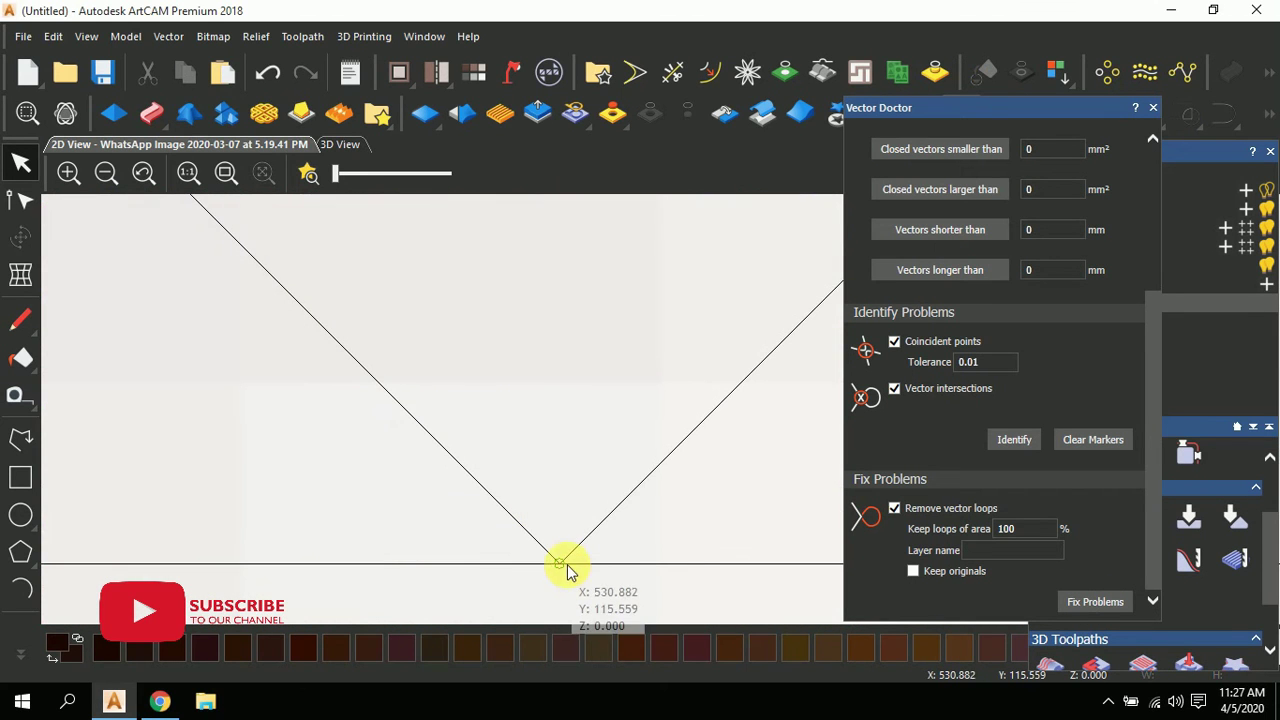
scroll(654, 423, "down", 5)
scroll(710, 380, "down", 4)
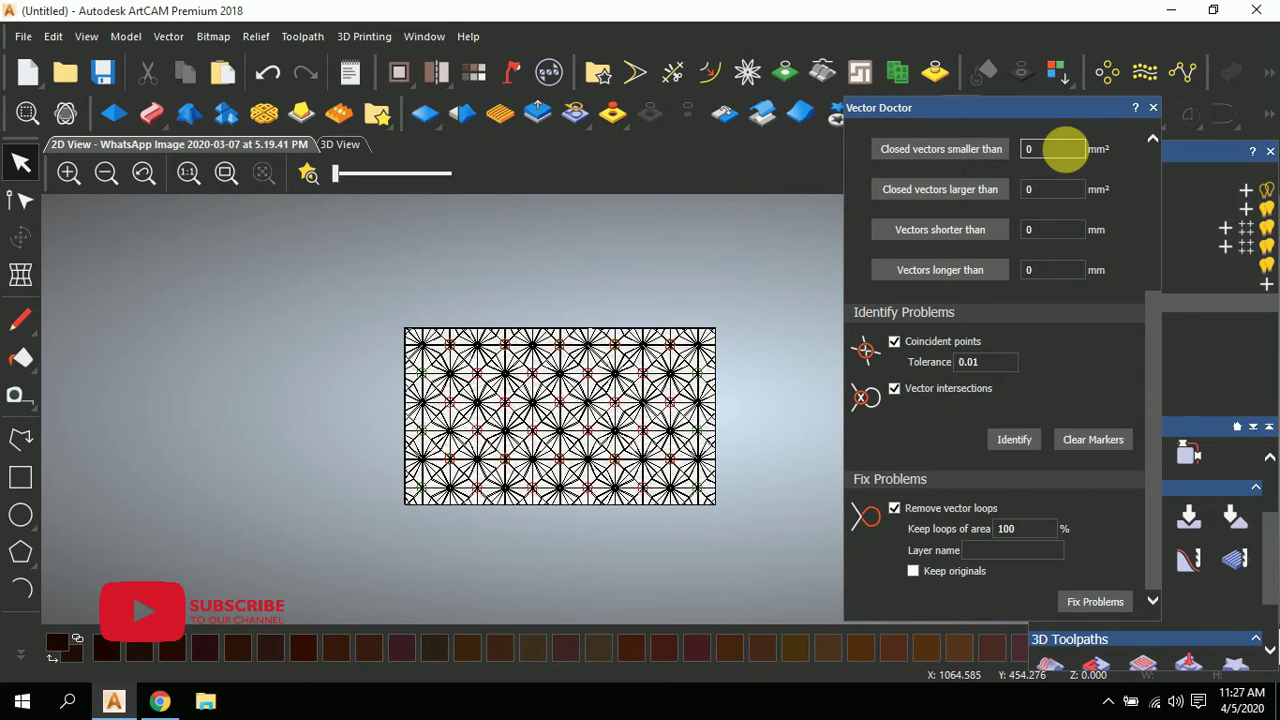
left_click(1152, 107)
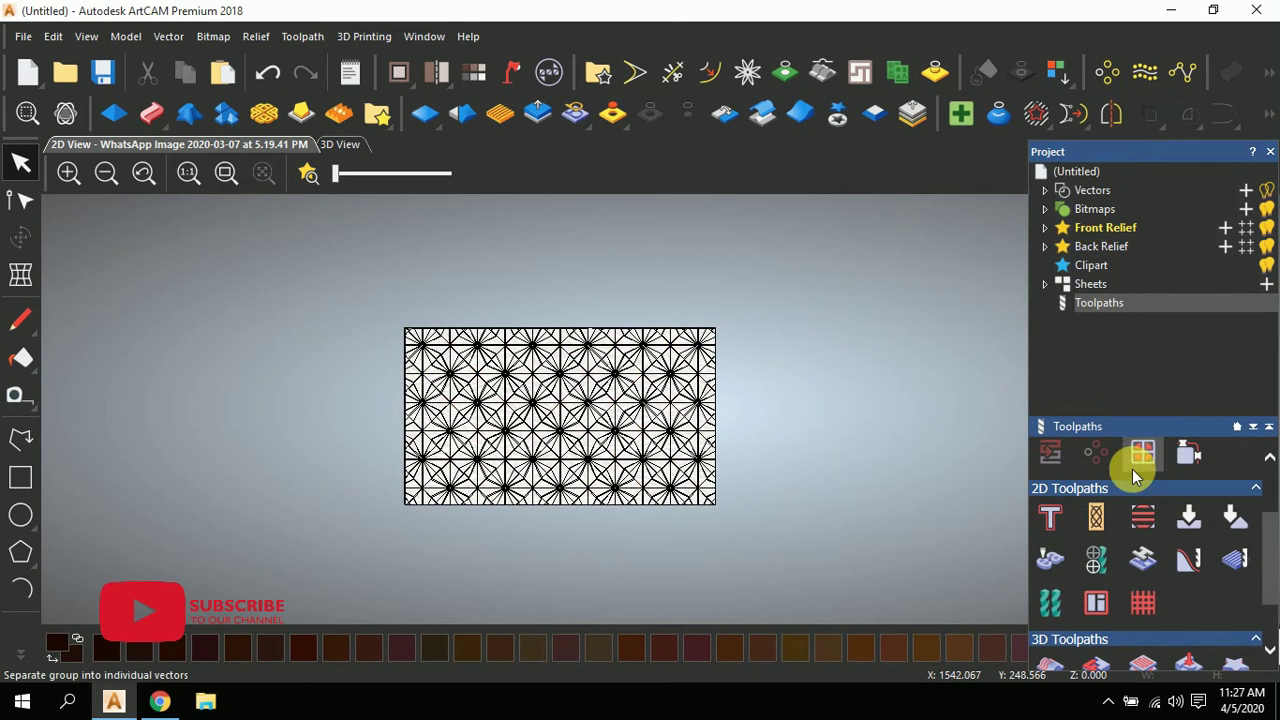
- Start a V-Bit Carving toolpath and choose the V-Bit 6 mm 90 degree as its carving tool
left_click(1186, 516)
left_click(212, 452)
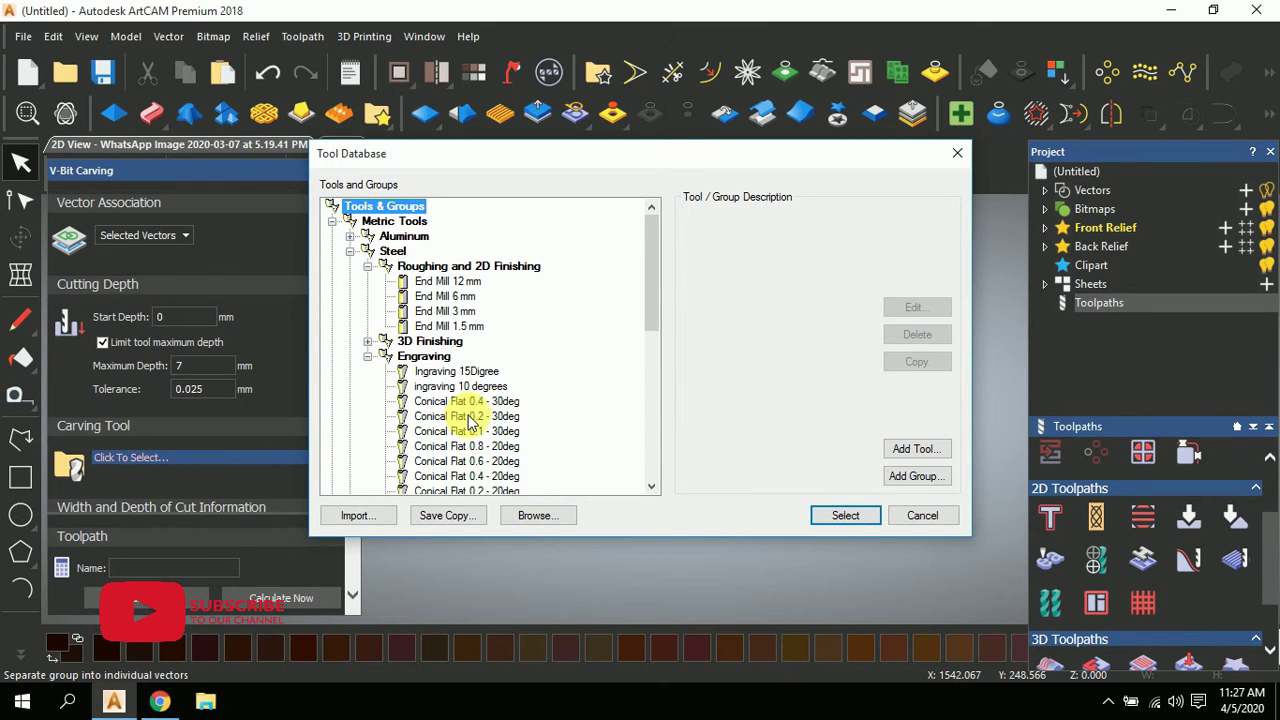
scroll(470, 420, "down", 5)
left_click(455, 443)
double_click(445, 447)
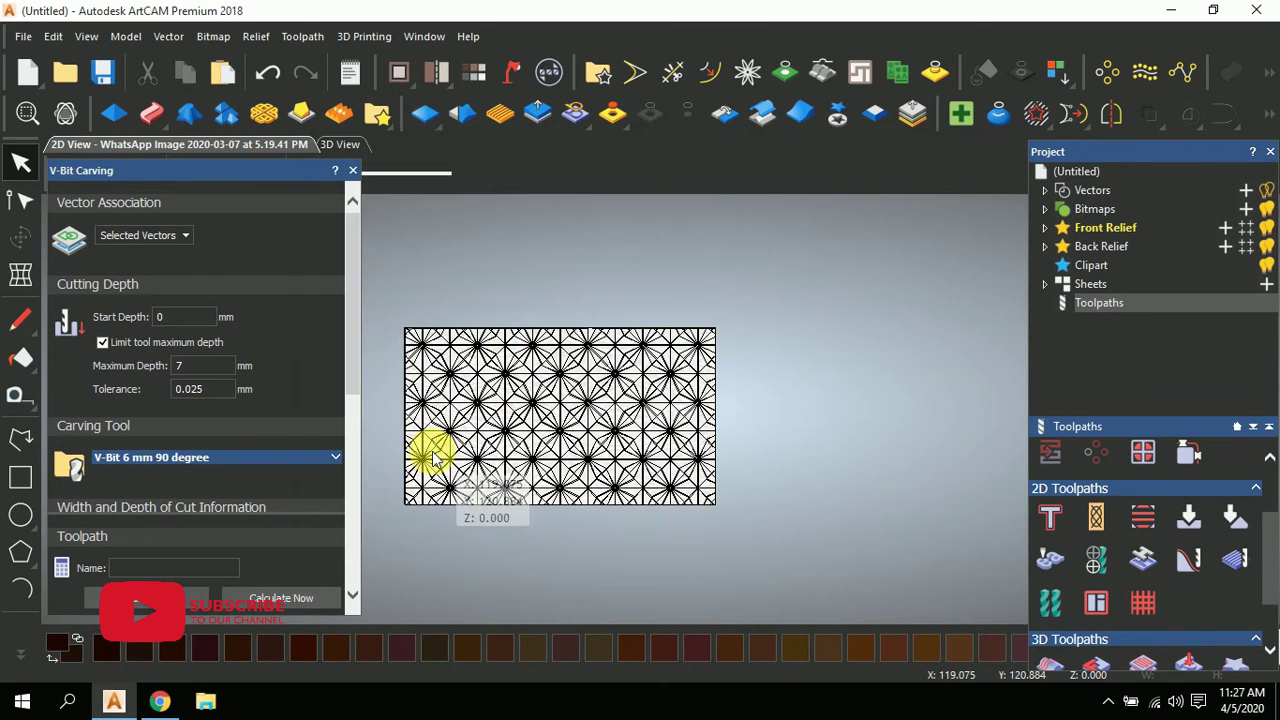
- Select all vectors of the star panel and refresh the toolpath's width and depth of cut information
left_click(268, 507)
scroll(285, 475, "down", 2)
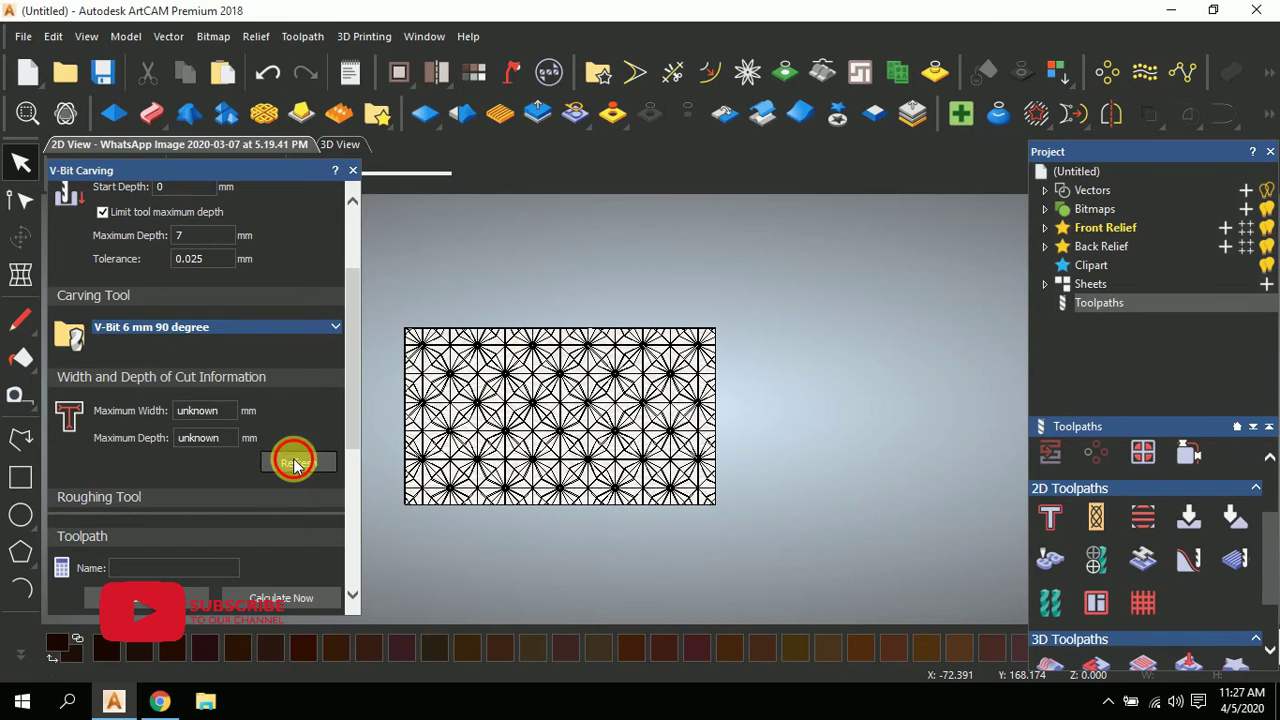
left_click(295, 462)
left_click(260, 437)
left_click_drag(782, 252, 381, 598)
left_click(295, 462)
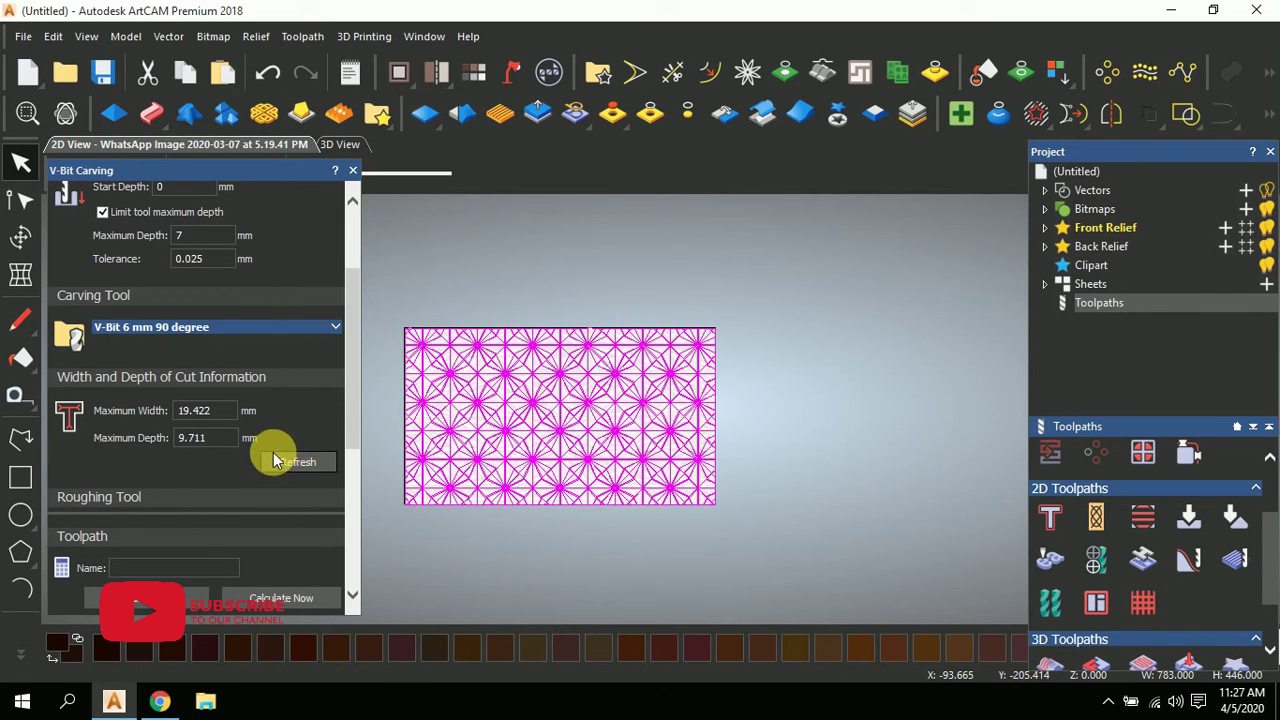
left_click_drag(543, 414, 631, 411)
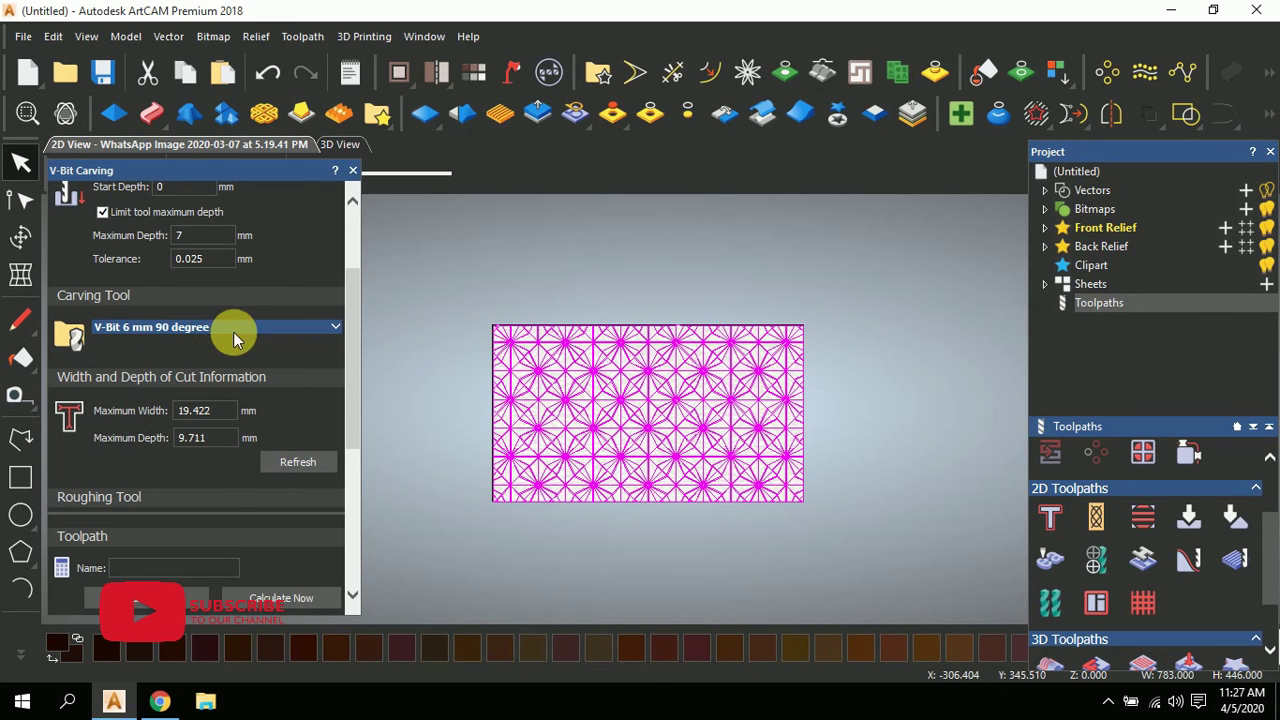
- Review the calculated maximum cut width and depth, and set the toolpath's maximum cutting depth to 0 mm
scroll(233, 338, "up", 1)
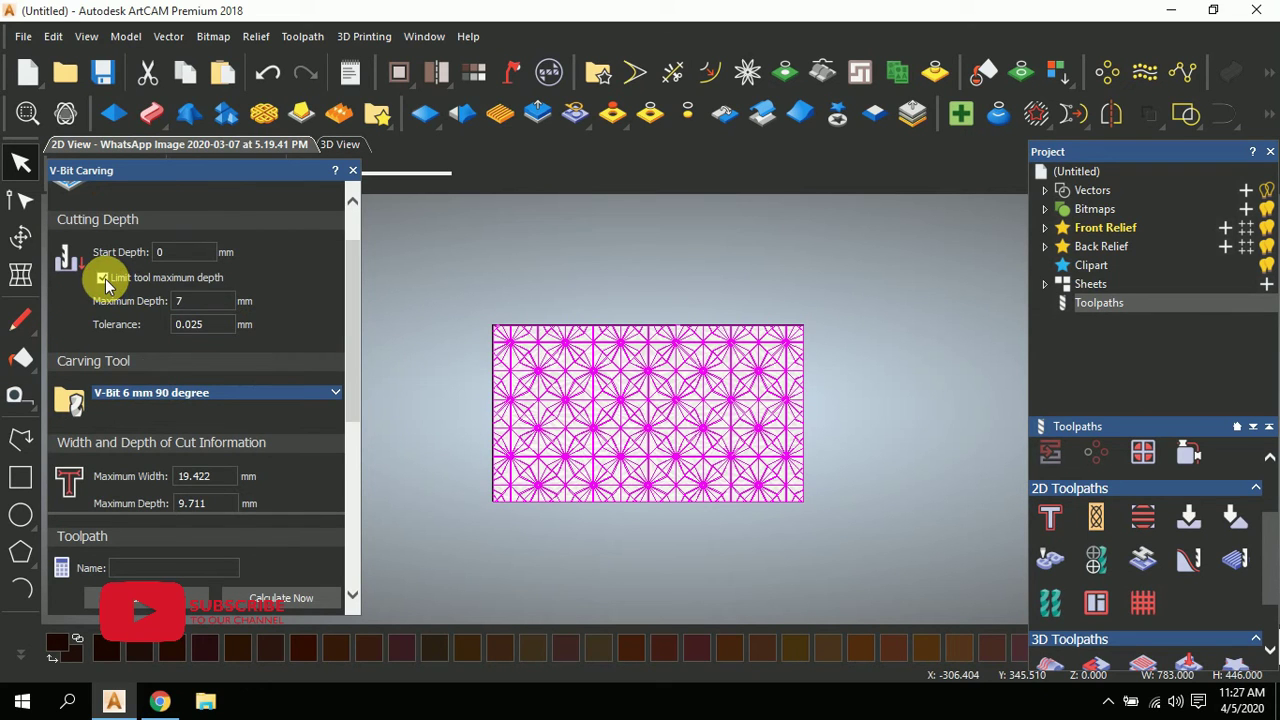
scroll(214, 330, "down", 2)
left_click_drag(180, 347, 229, 352)
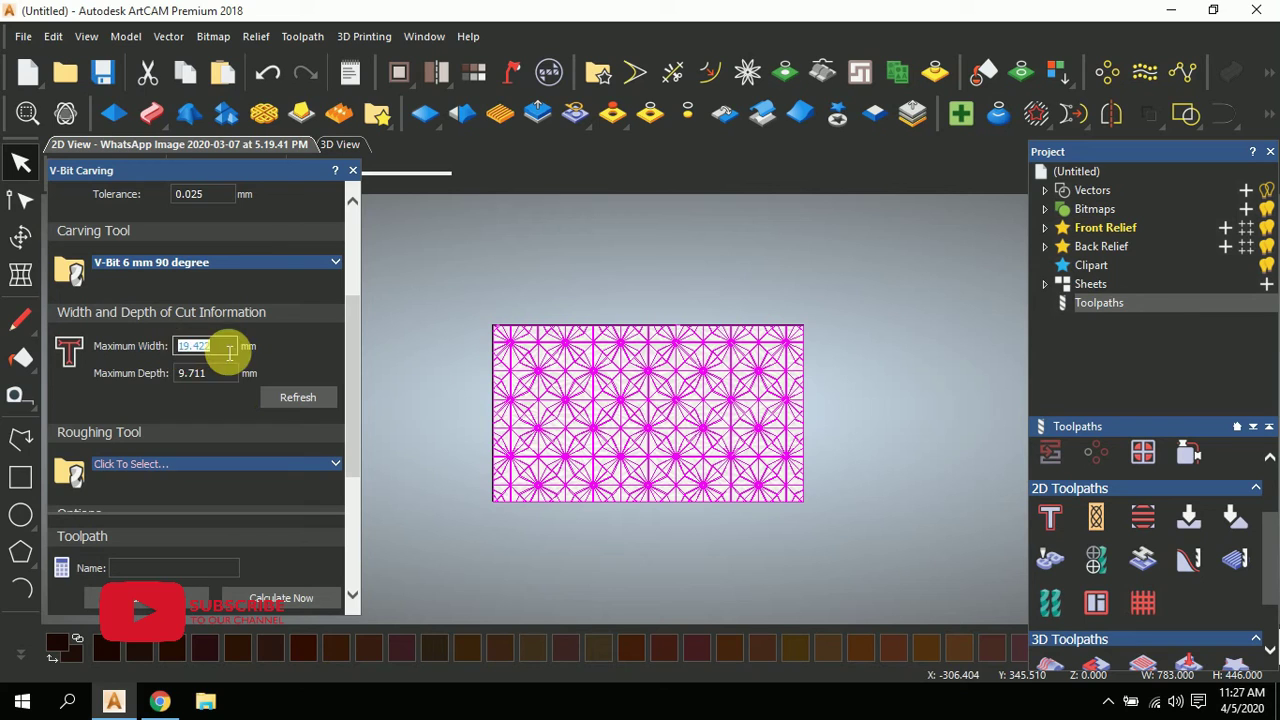
left_click(200, 372)
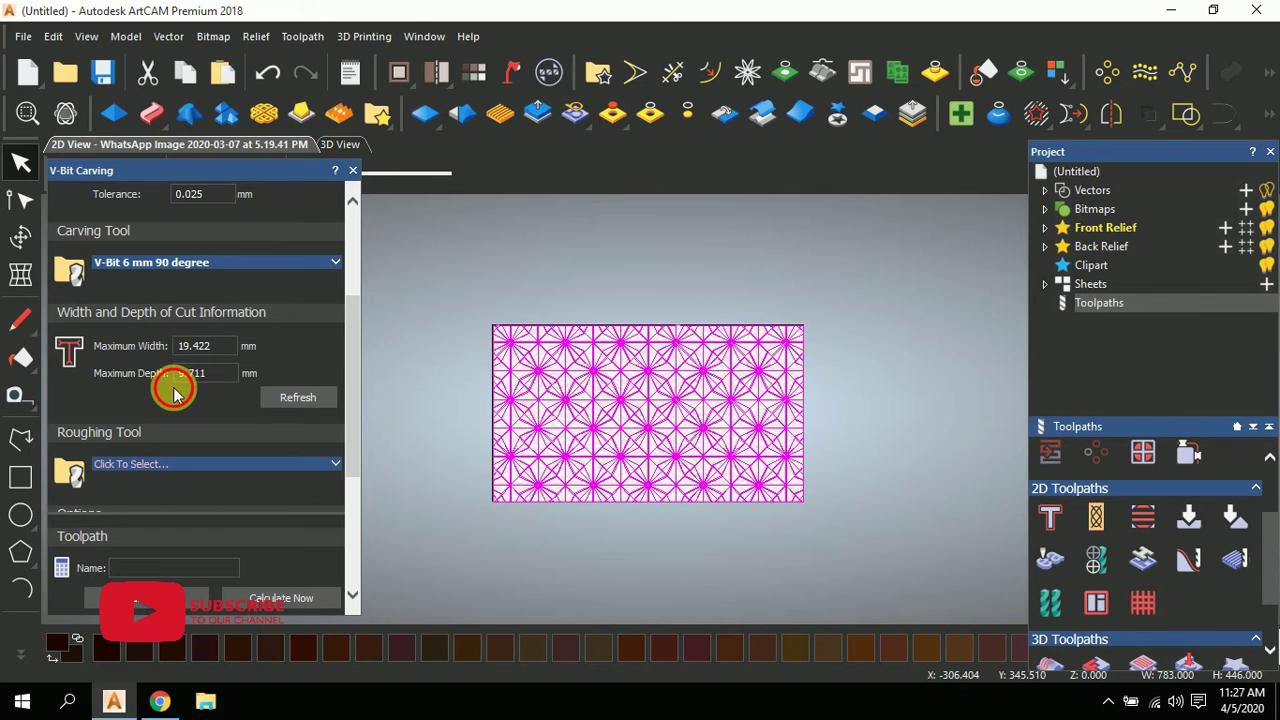
left_click(191, 374)
left_click_drag(180, 373, 223, 371)
scroll(223, 363, "up", 3)
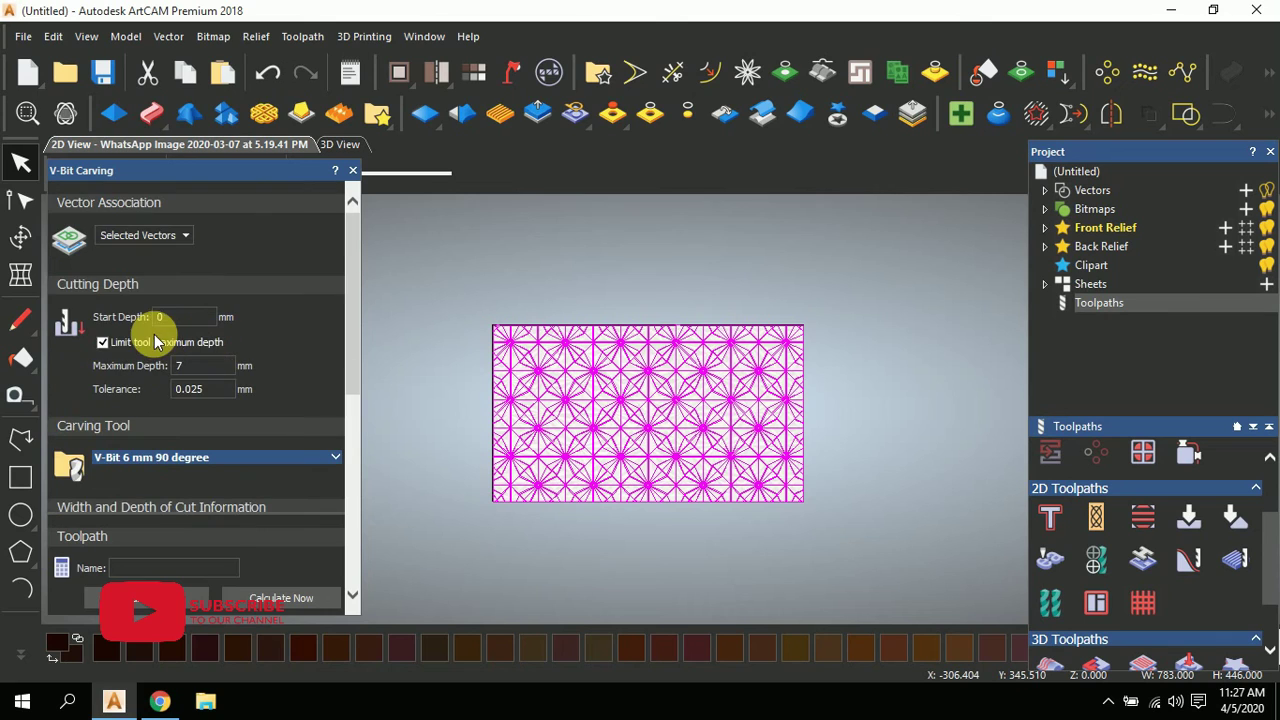
double_click(175, 368)
type("0")
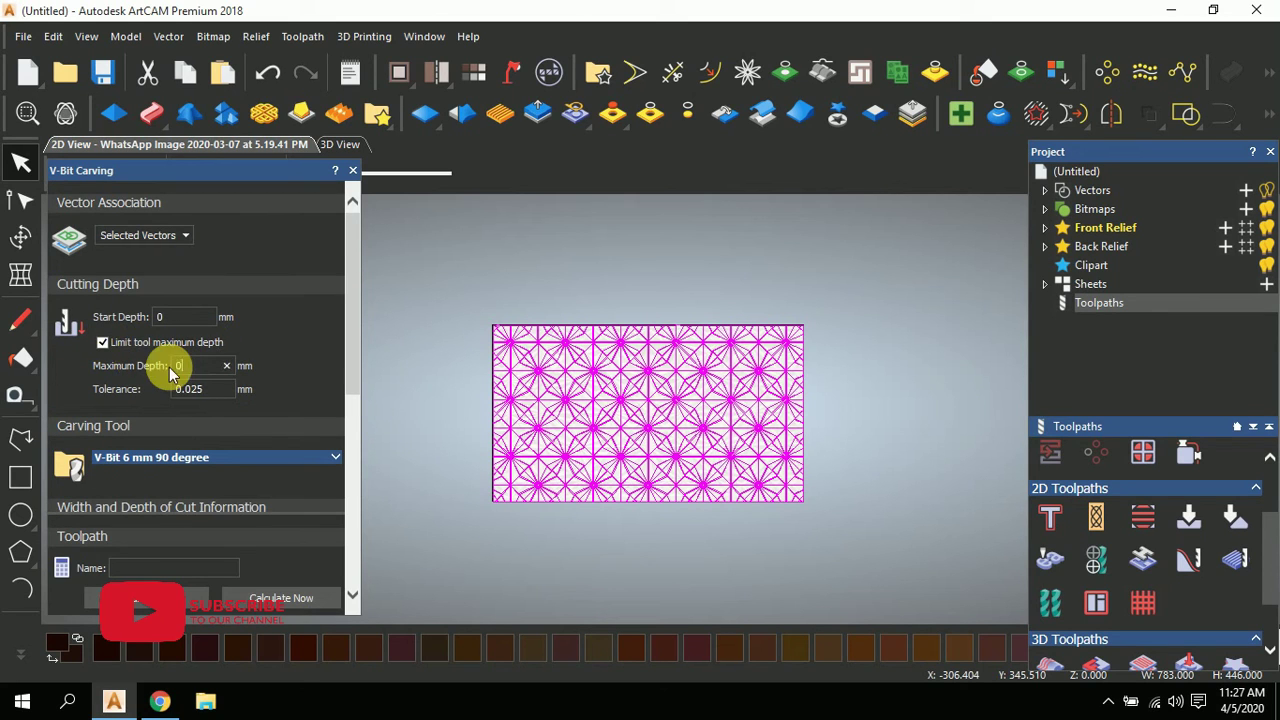
- Define the material as 12 mm thick and calculate the V-Bit Carving toolpath
scroll(270, 390, "down", 8)
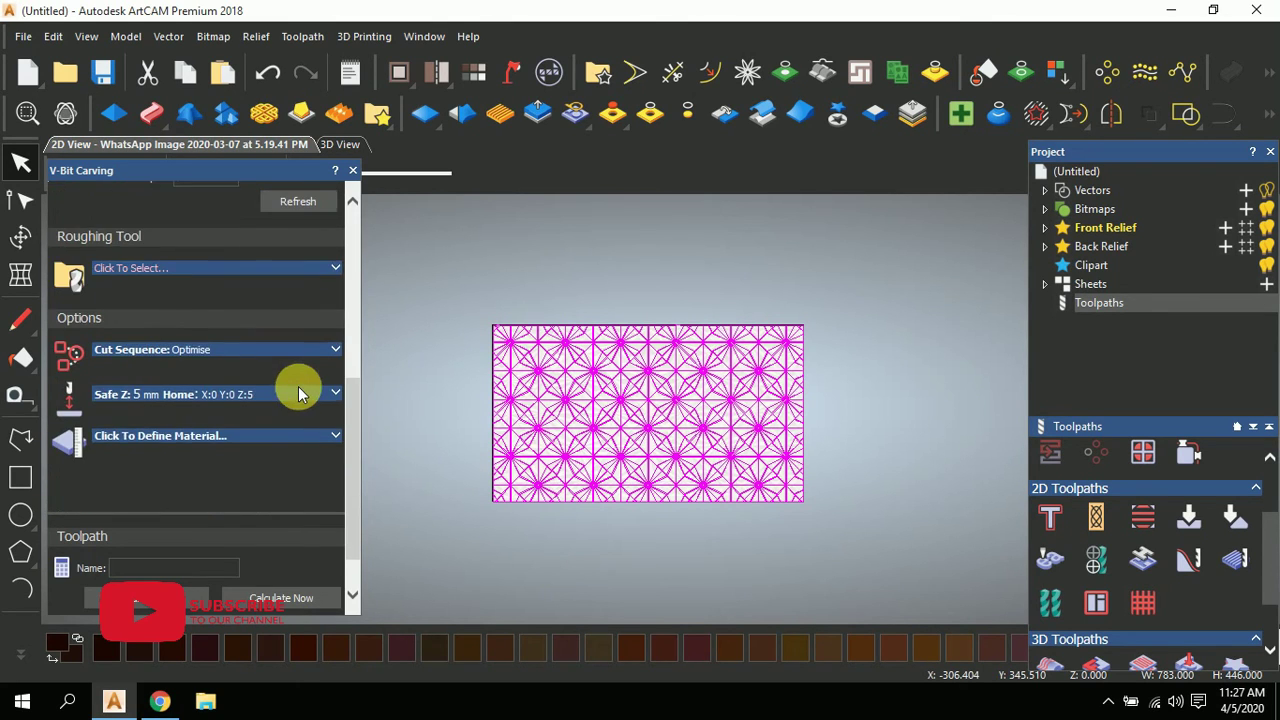
left_click(333, 393)
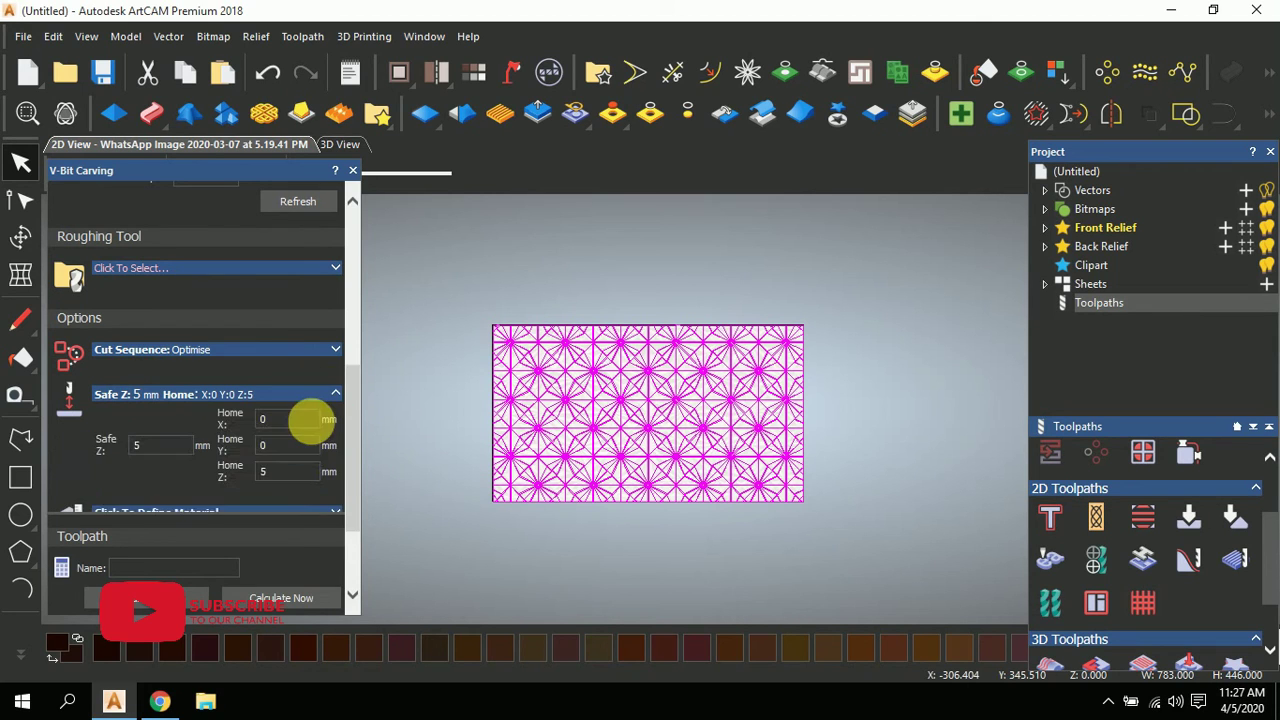
scroll(300, 440, "down", 3)
left_click(322, 383)
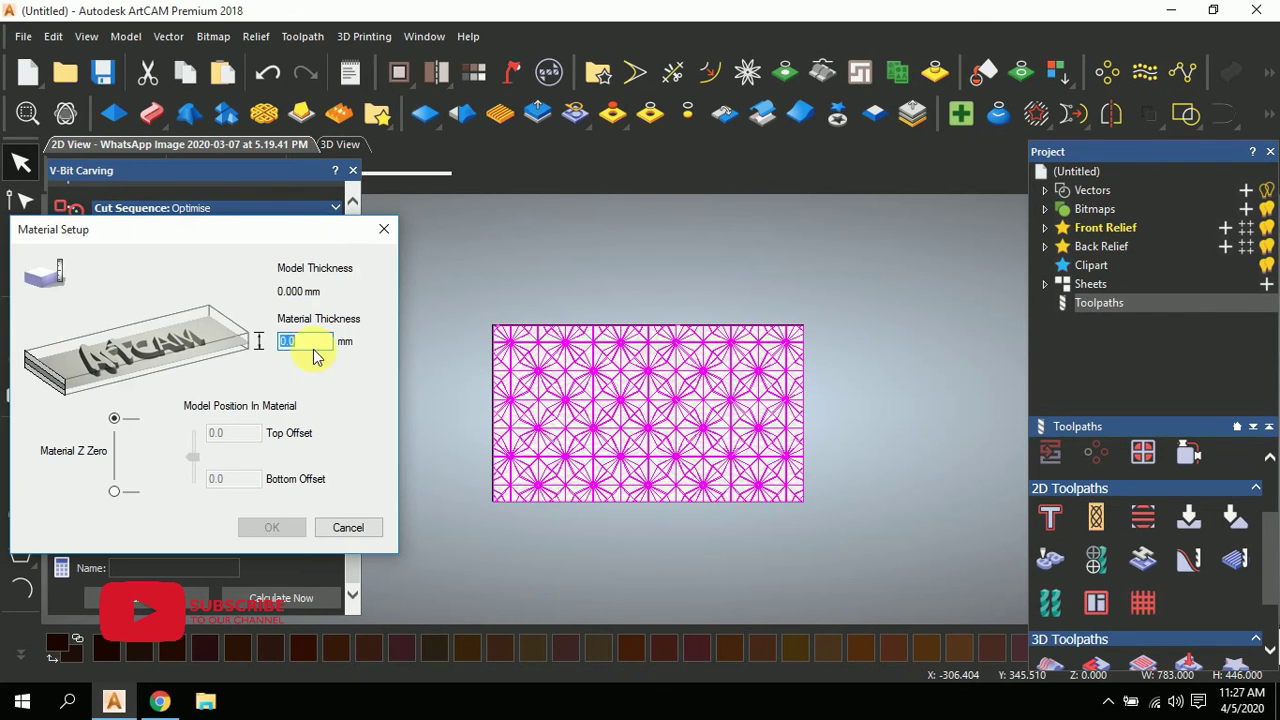
type("12")
left_click(263, 527)
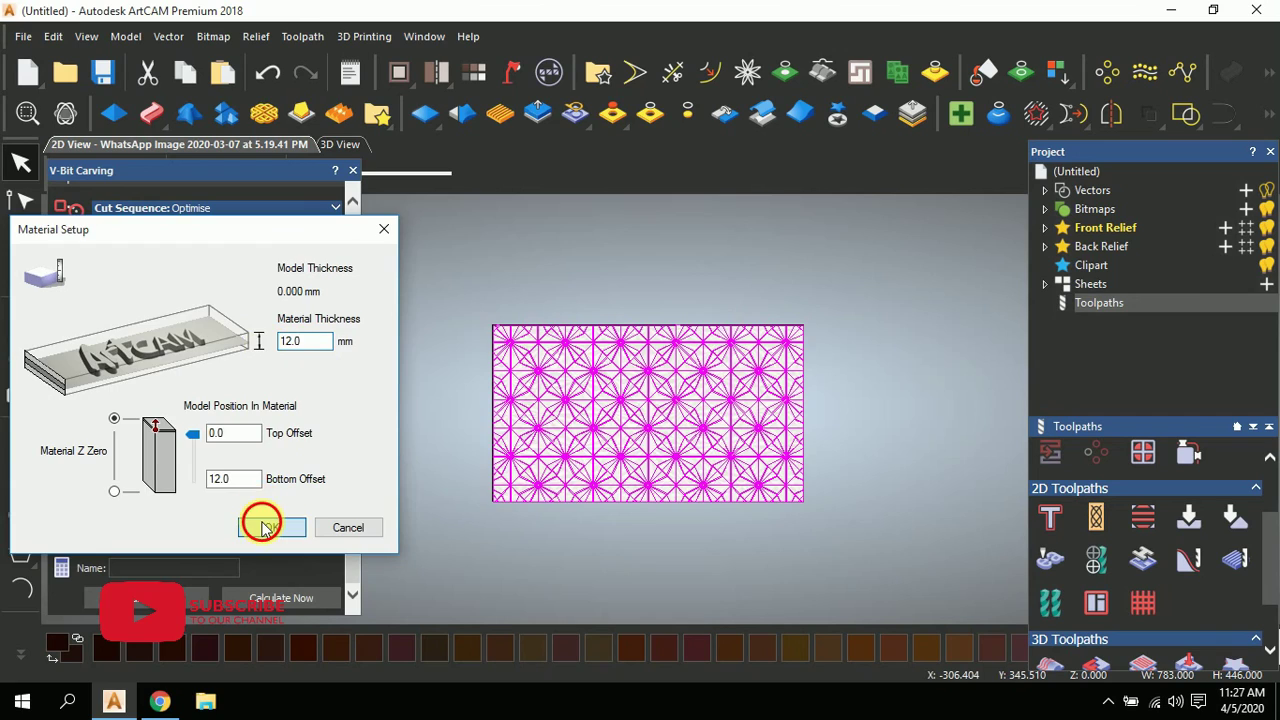
left_click(298, 596)
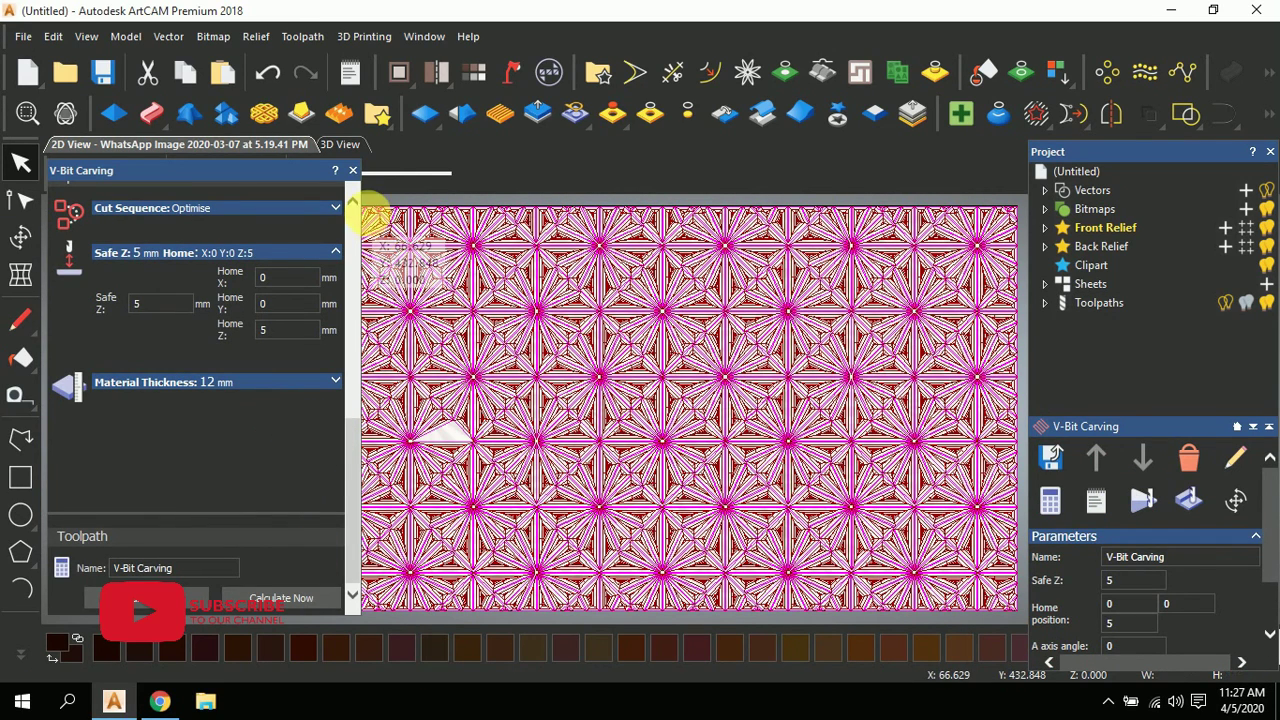
- Close the V-Bit Carving settings and inspect the calculated toolpath over the panel in the 2D and 3D views
left_click(352, 170)
scroll(586, 303, "up", 3)
scroll(663, 291, "down", 4)
scroll(594, 480, "up", 2)
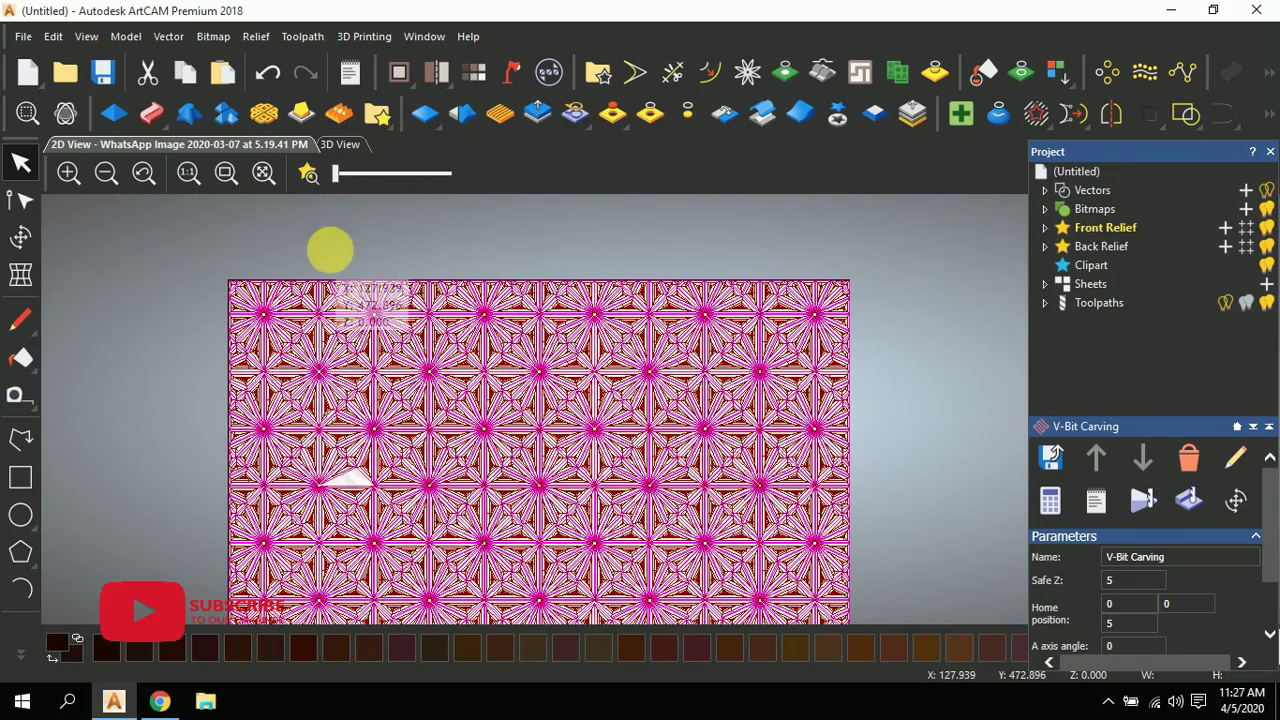
left_click(342, 144)
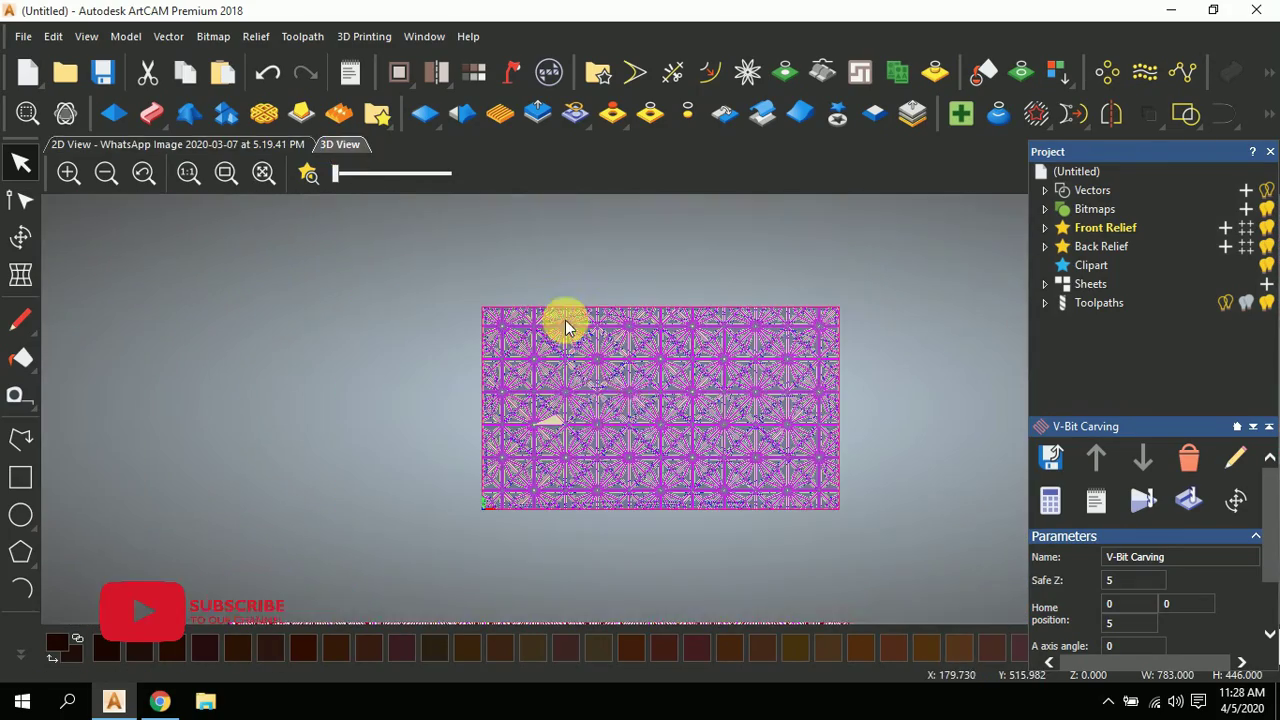
scroll(571, 423, "up", 2)
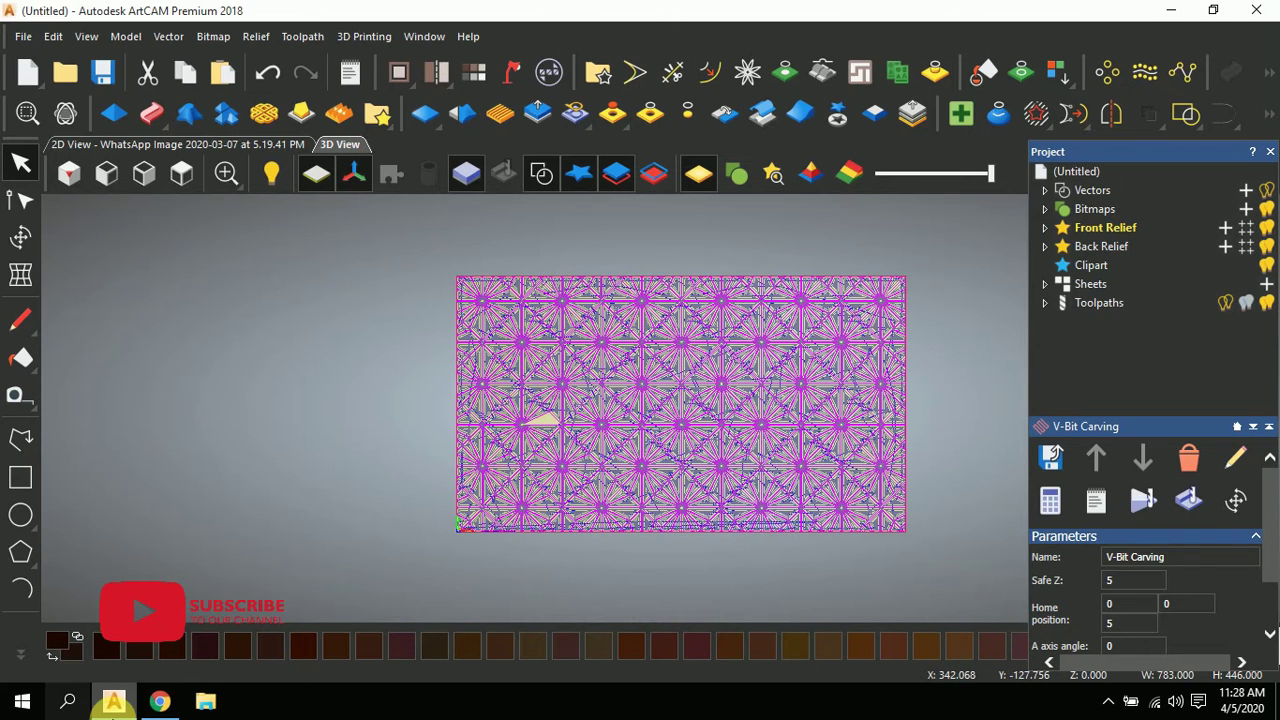
- Simulate the V-Bit Carving toolpath at normal speed in the Isometric 1 view
left_click(1097, 502)
left_click(1155, 572)
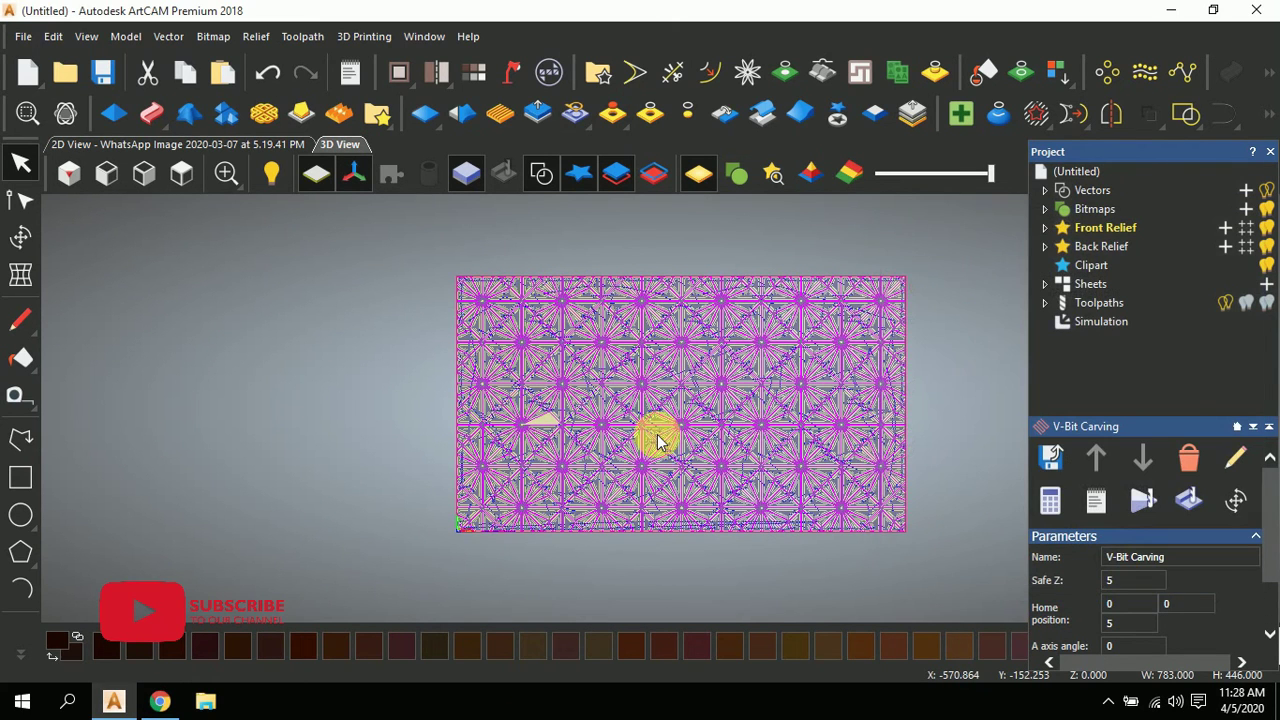
left_click(78, 175)
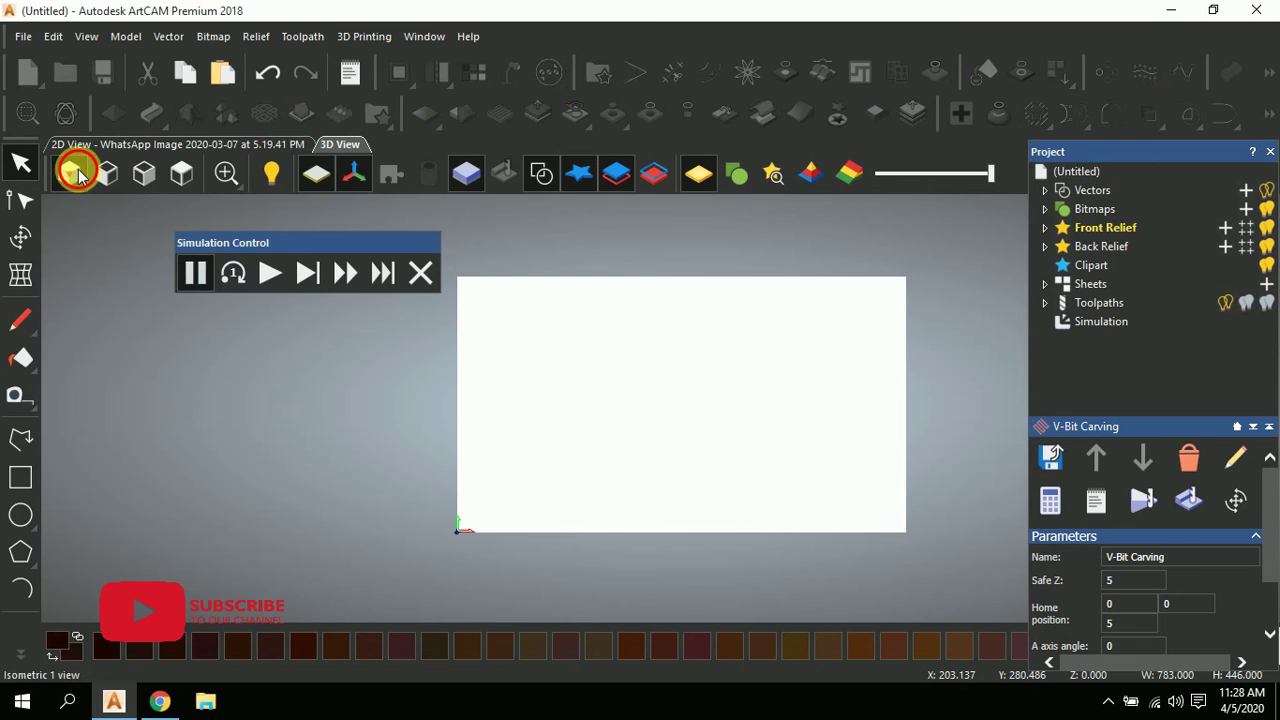
left_click(270, 273)
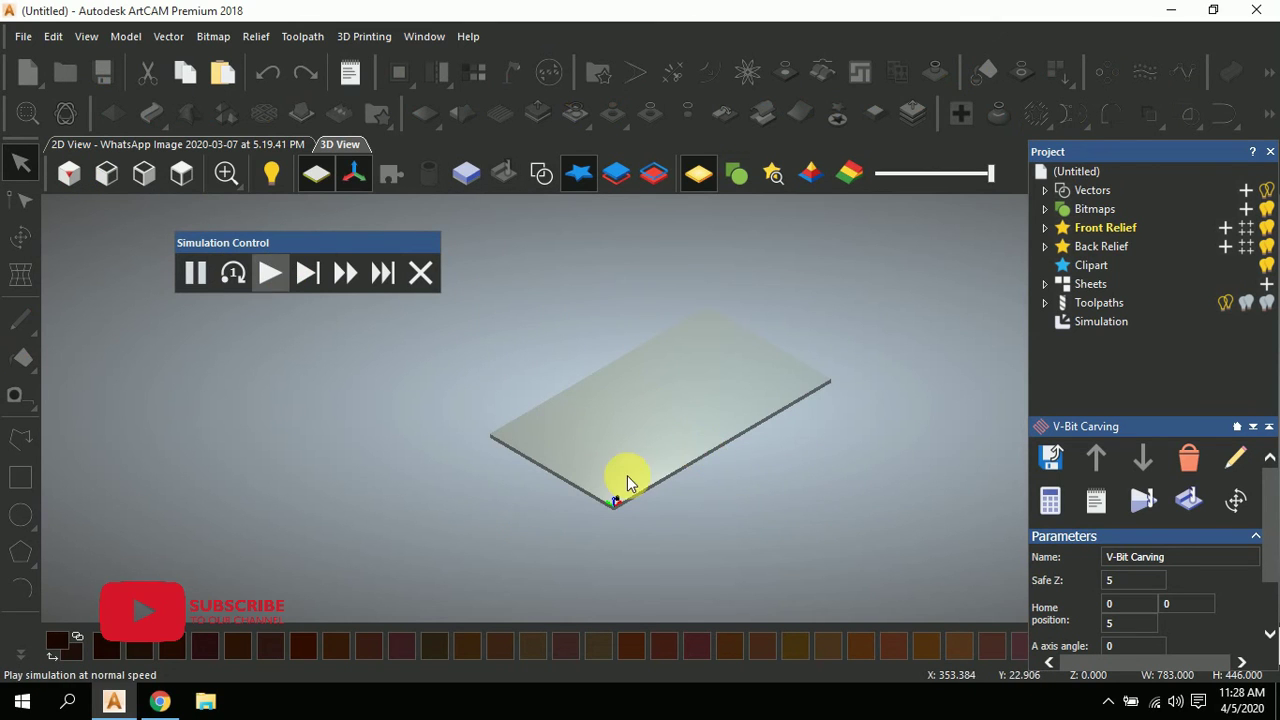
- Examine the running simulation along the panel's front edge, from close-up and from different angles, to judge the carved star facets
scroll(627, 483, "up", 10)
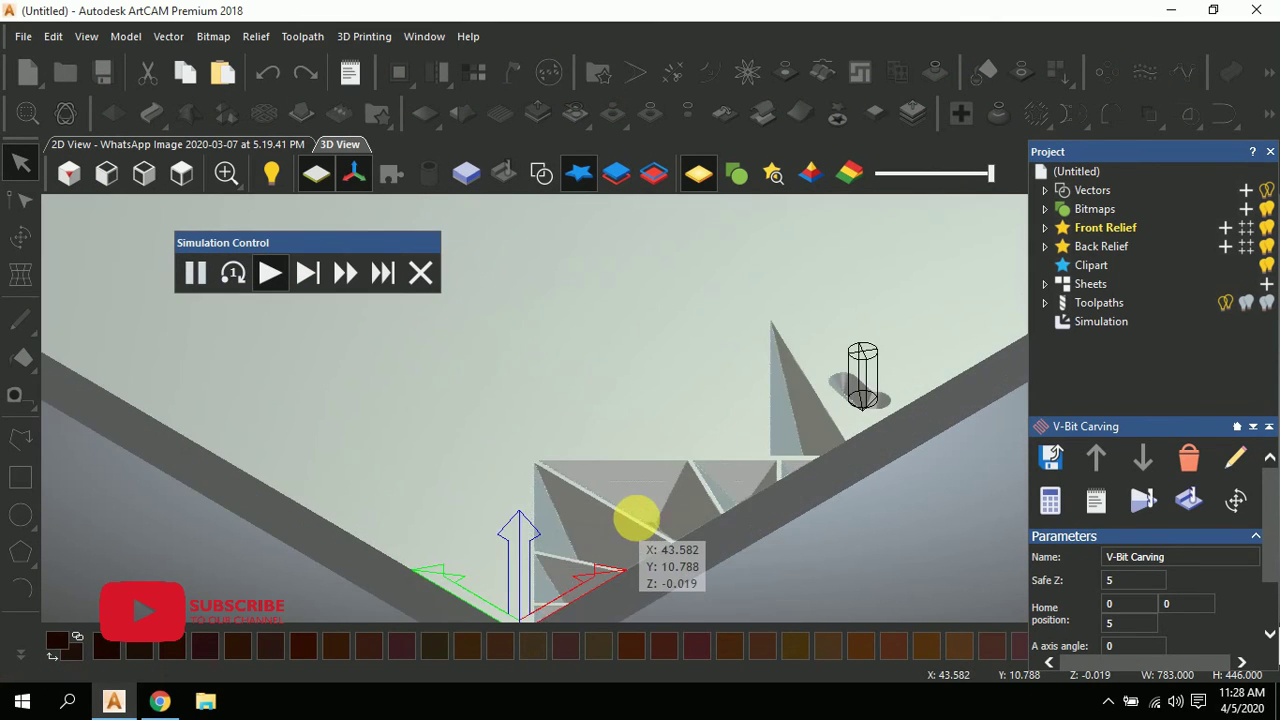
scroll(625, 560, "up", 3)
scroll(791, 357, "down", 5)
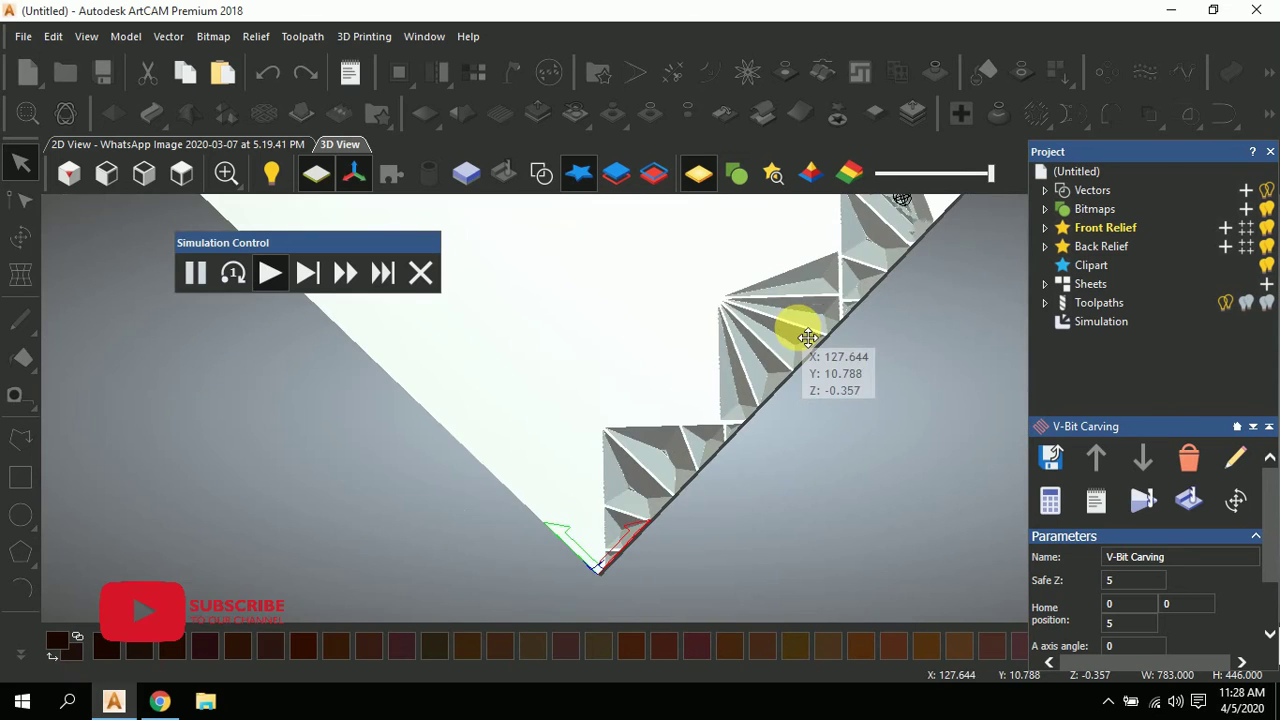
scroll(790, 337, "down", 3)
left_click_drag(580, 509, 689, 323)
scroll(700, 350, "up", 5)
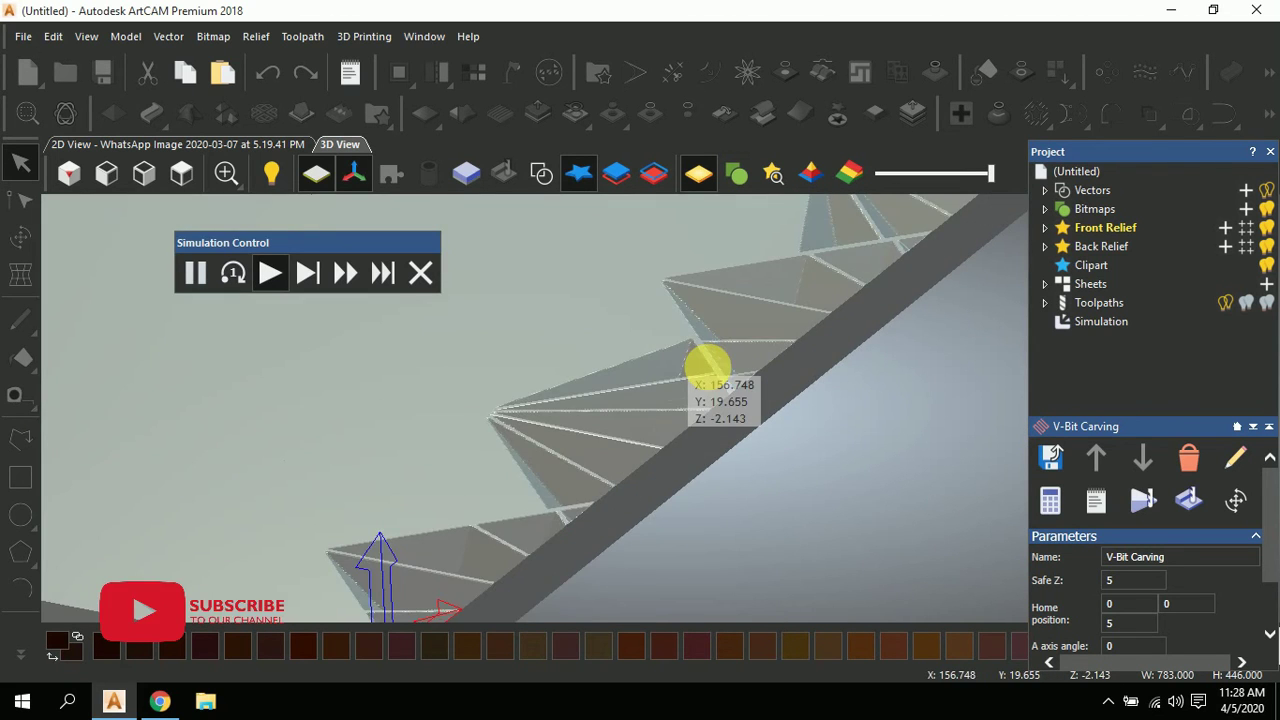
scroll(560, 480, "down", 2)
scroll(737, 363, "down", 4)
scroll(757, 438, "up", 5)
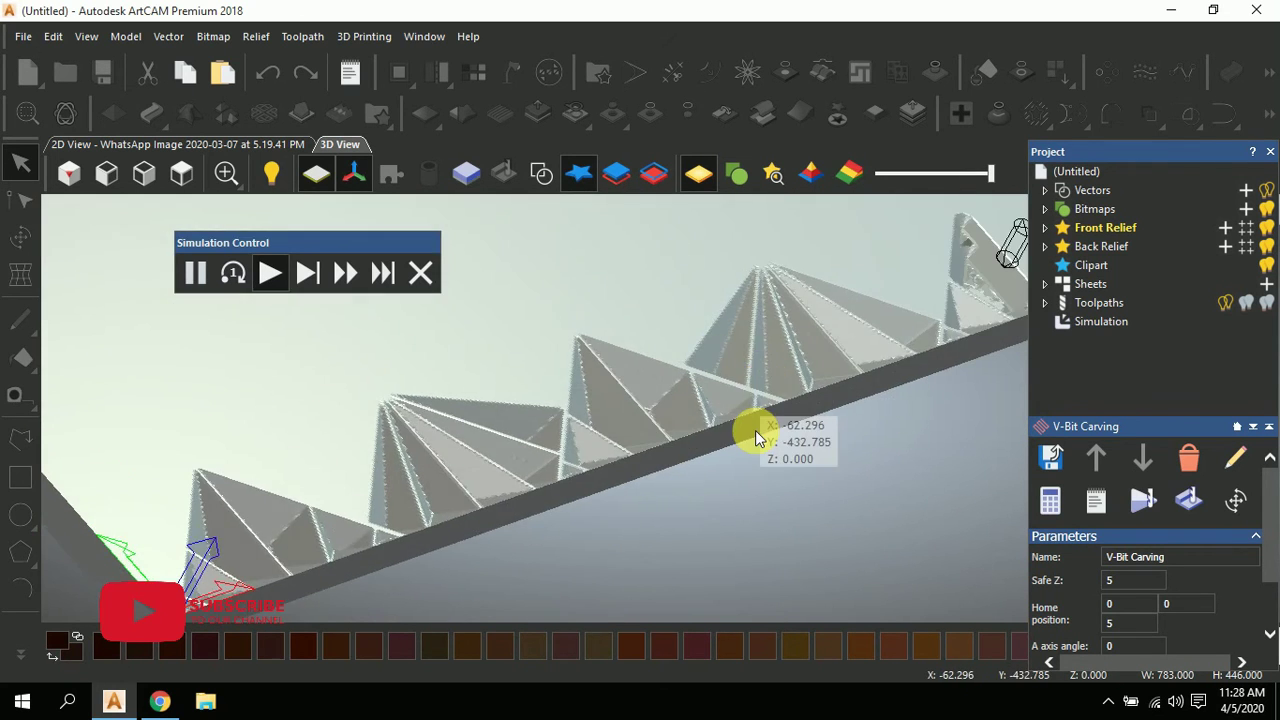
scroll(757, 438, "down", 5)
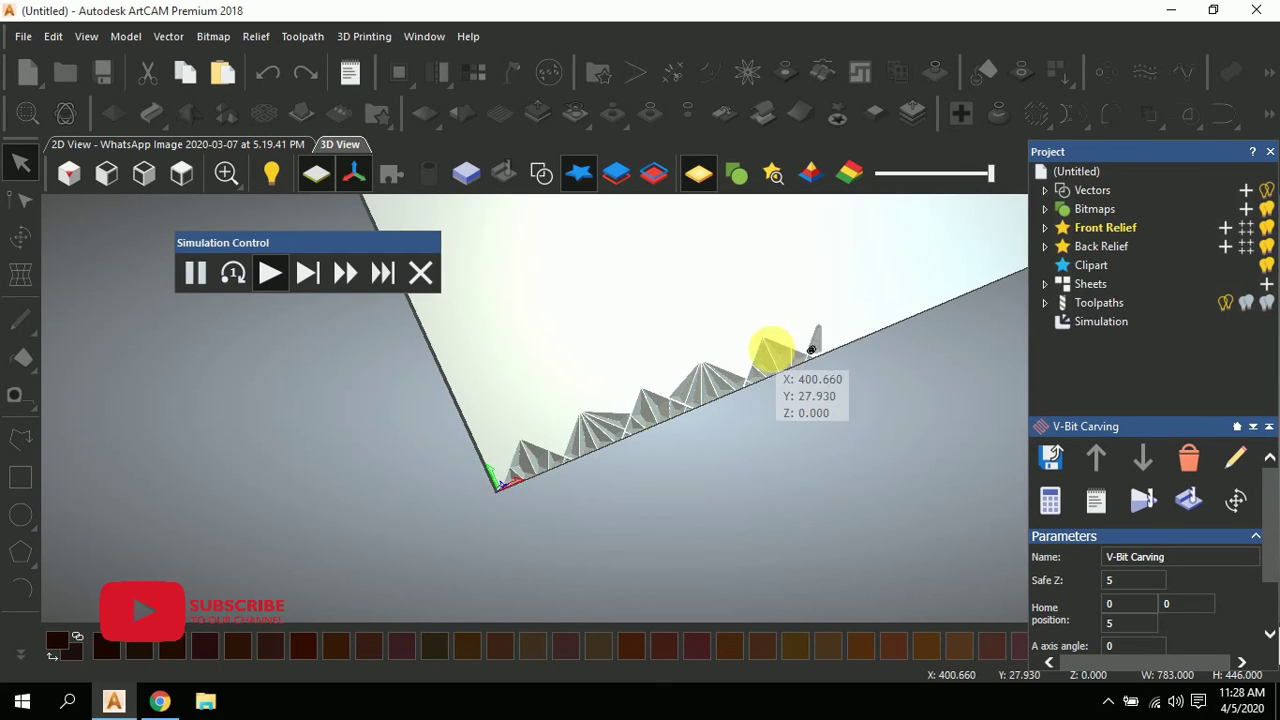
scroll(760, 340, "down", 3)
scroll(677, 357, "up", 3)
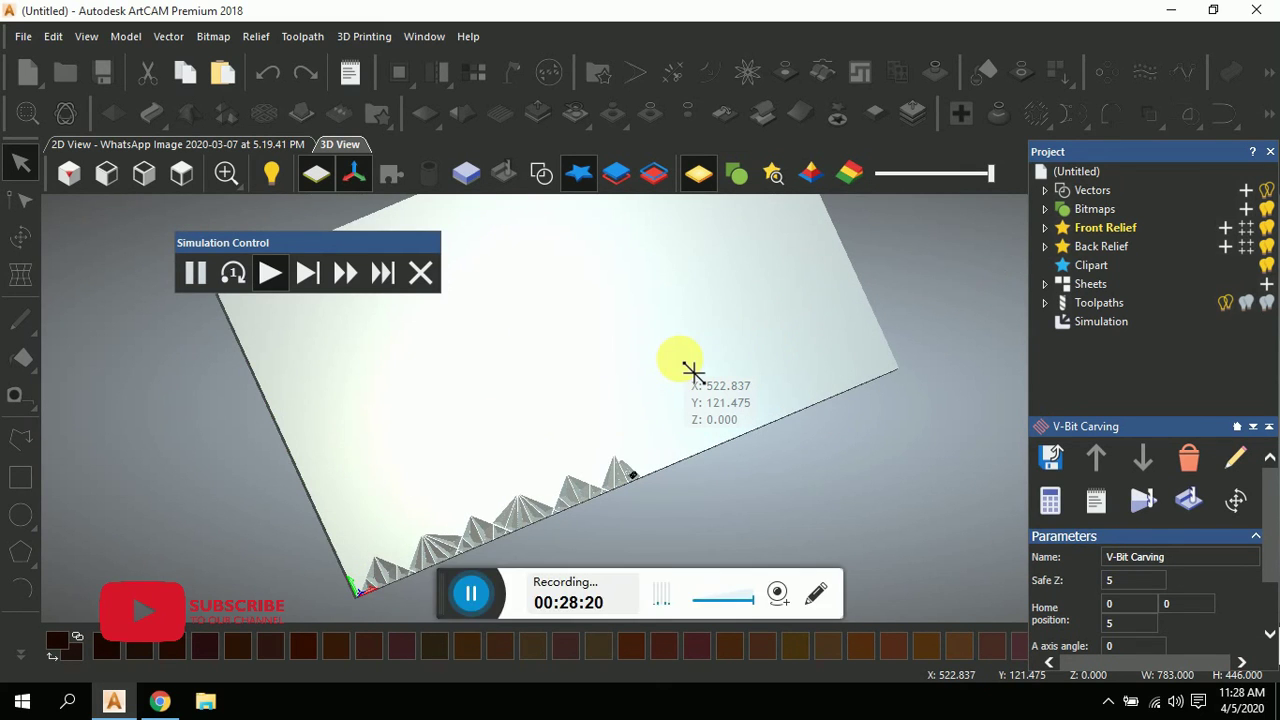
scroll(688, 376, "down", 3)
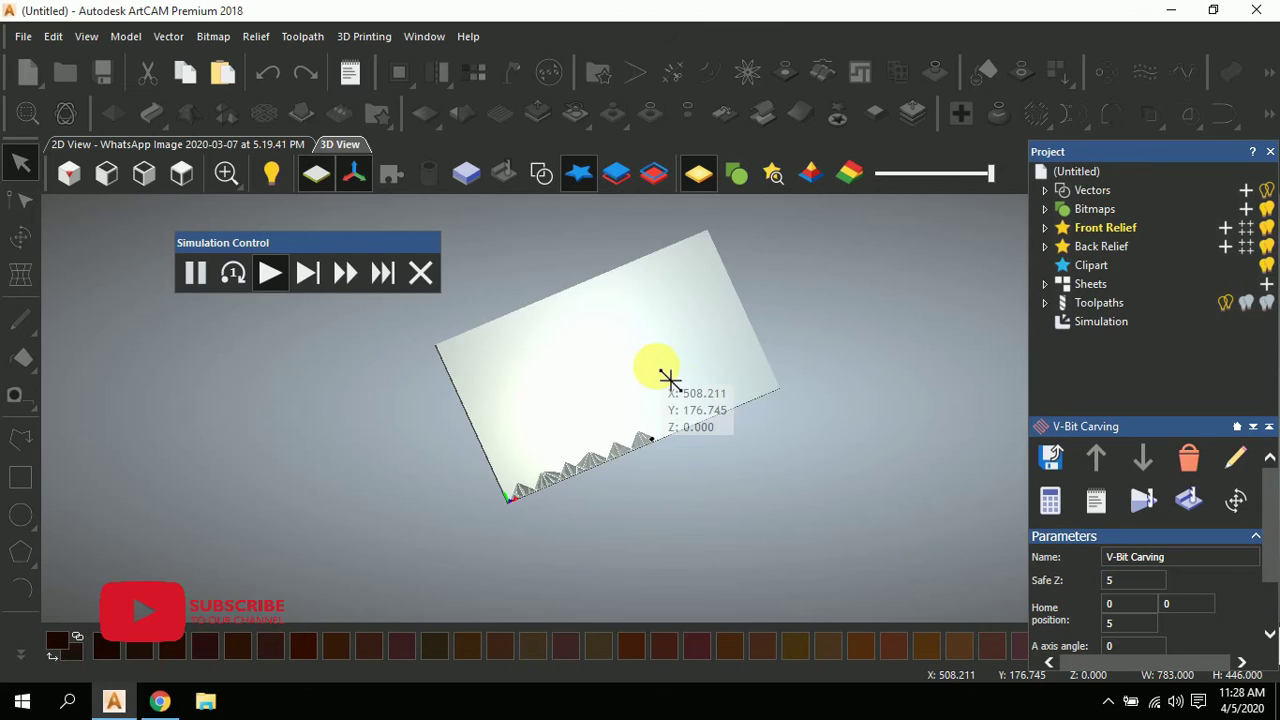
scroll(668, 378, "up", 2)
scroll(645, 370, "up", 2)
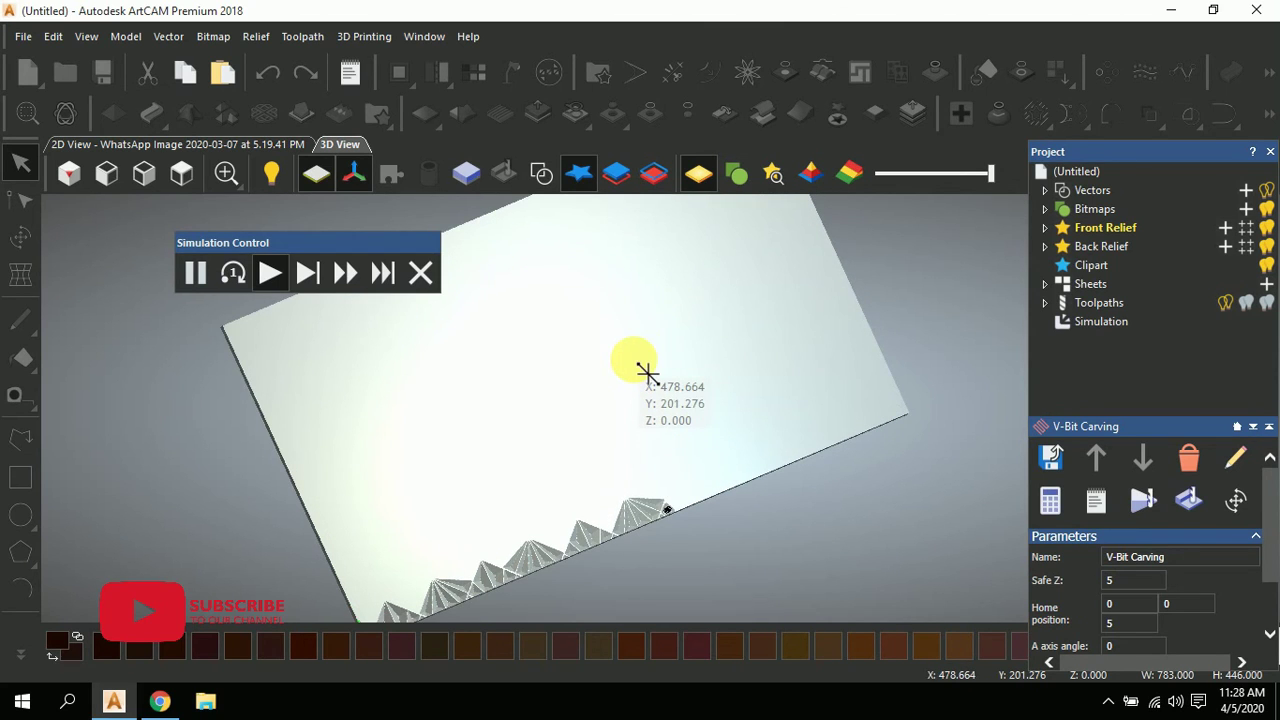
scroll(656, 340, "down", 2)
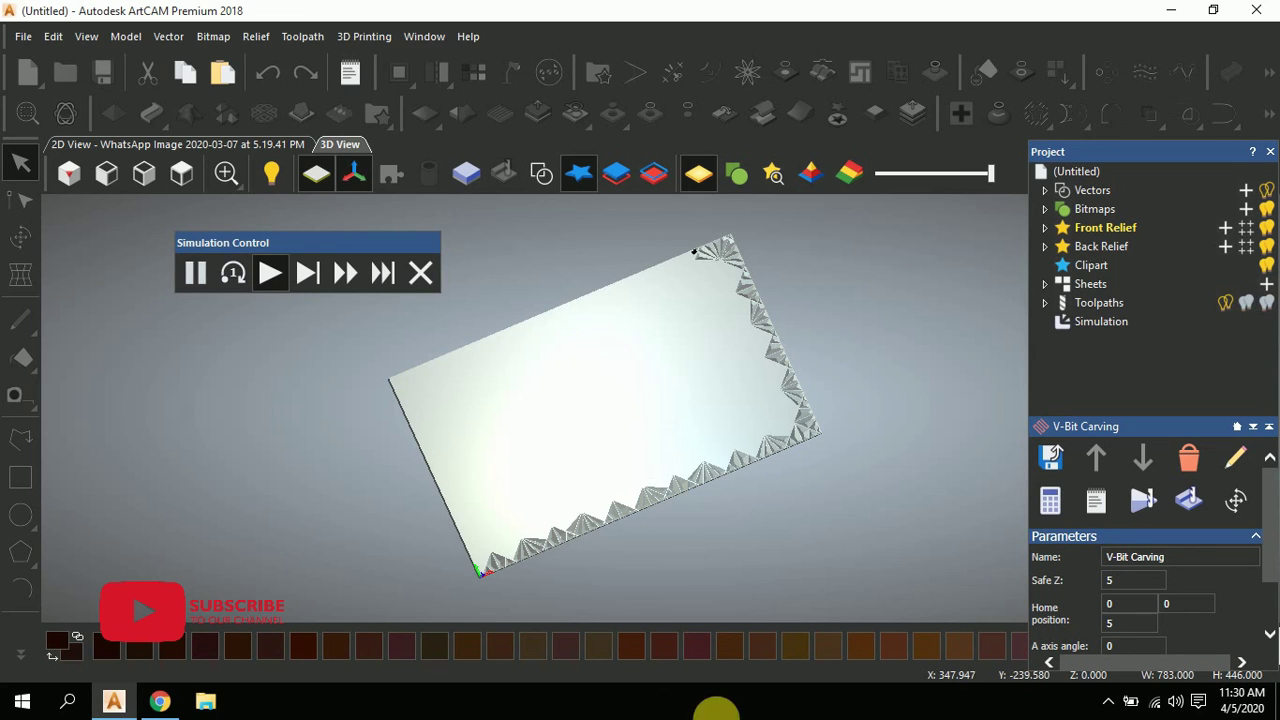
- Fast-forward the V-Bit Carving simulation and follow the cut along the panel's far edge and first interior stars
scroll(690, 392, "up", 3)
scroll(808, 472, "down", 5)
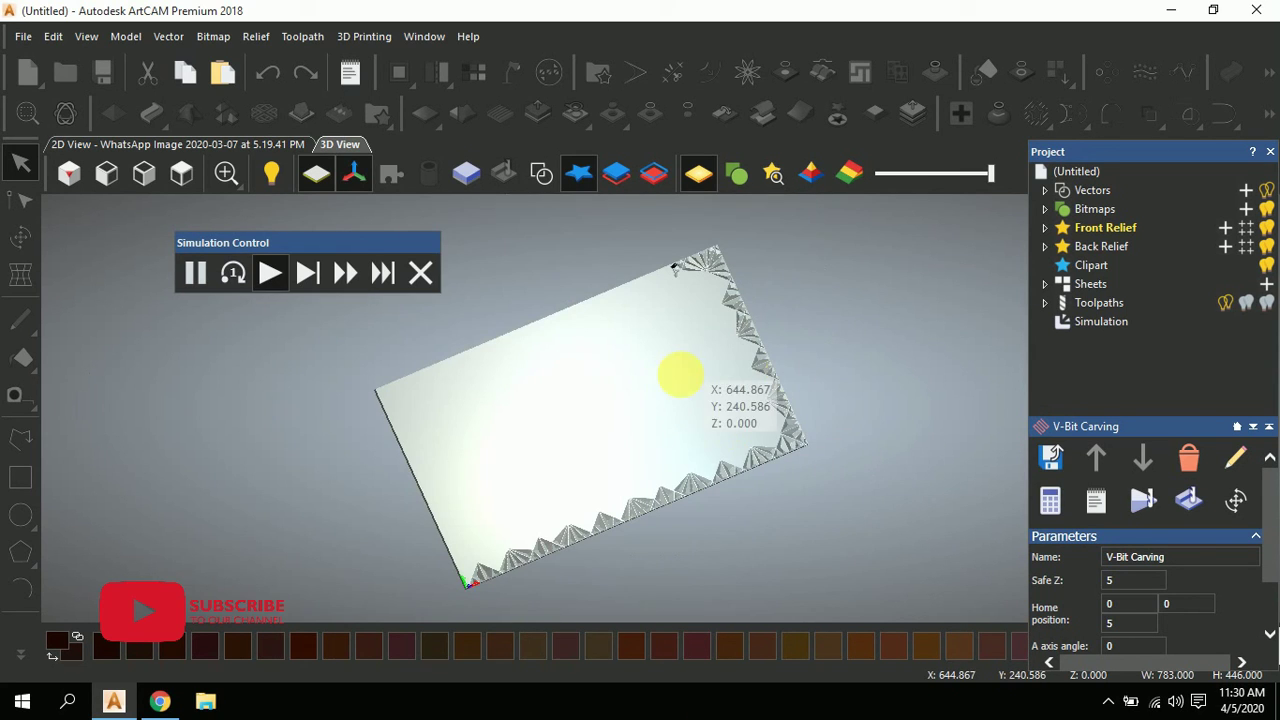
left_click(383, 274)
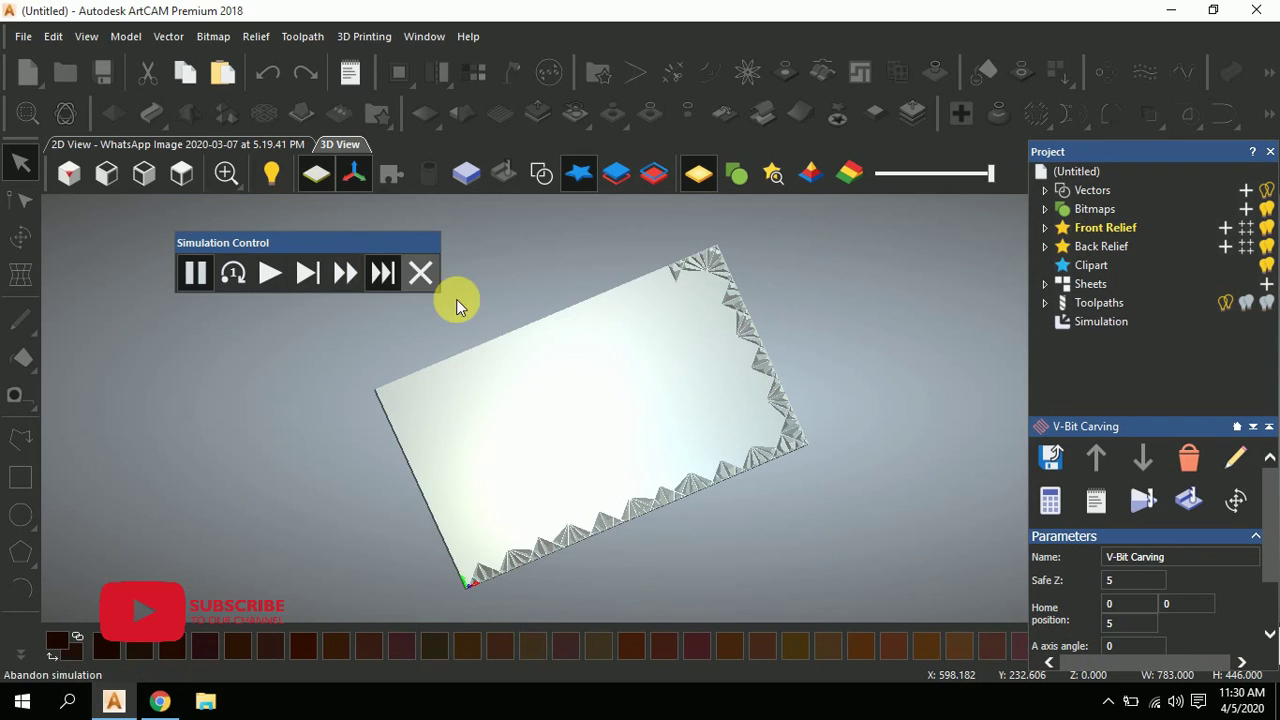
left_click(340, 272)
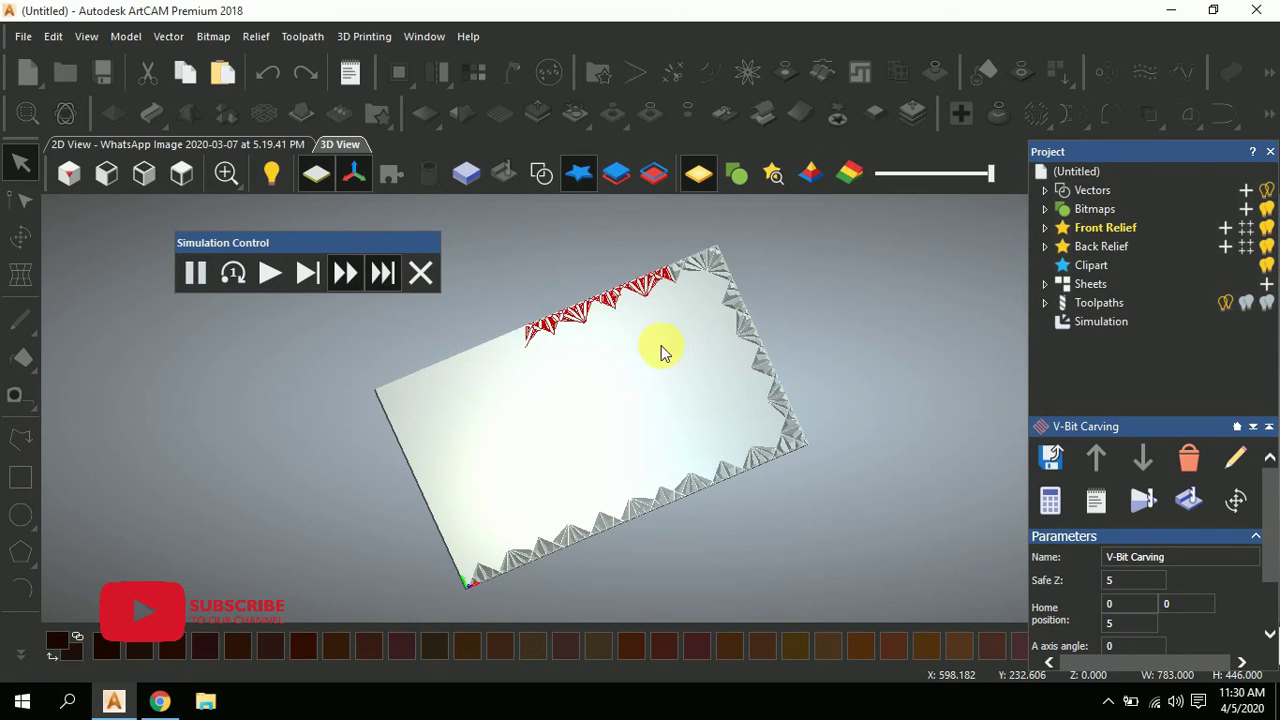
scroll(430, 360, "up", 4)
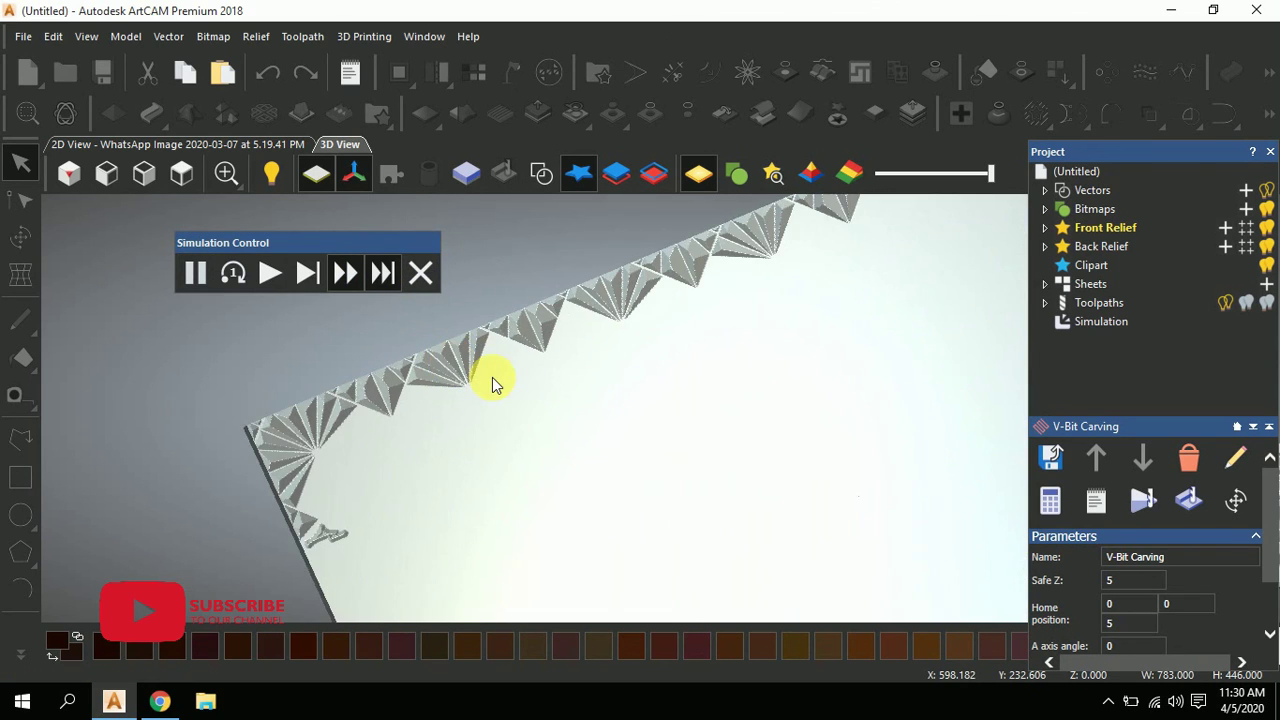
scroll(683, 425, "down", 4)
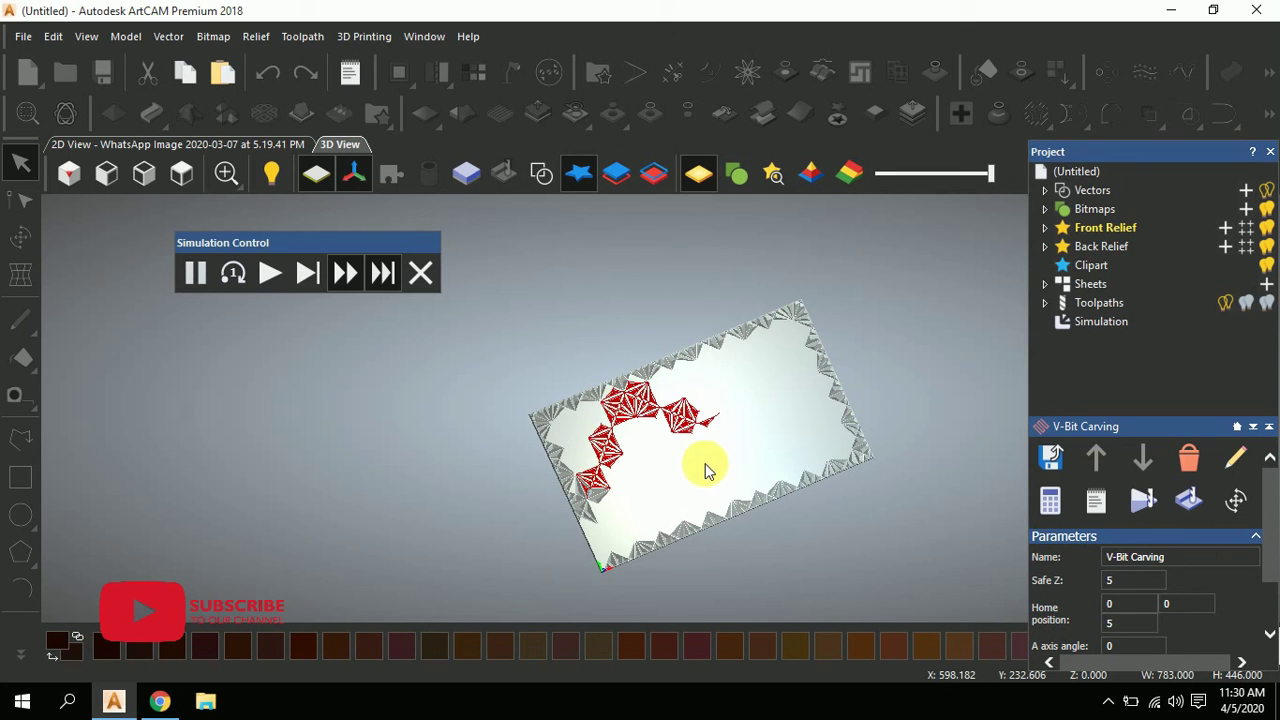
scroll(737, 471, "up", 3)
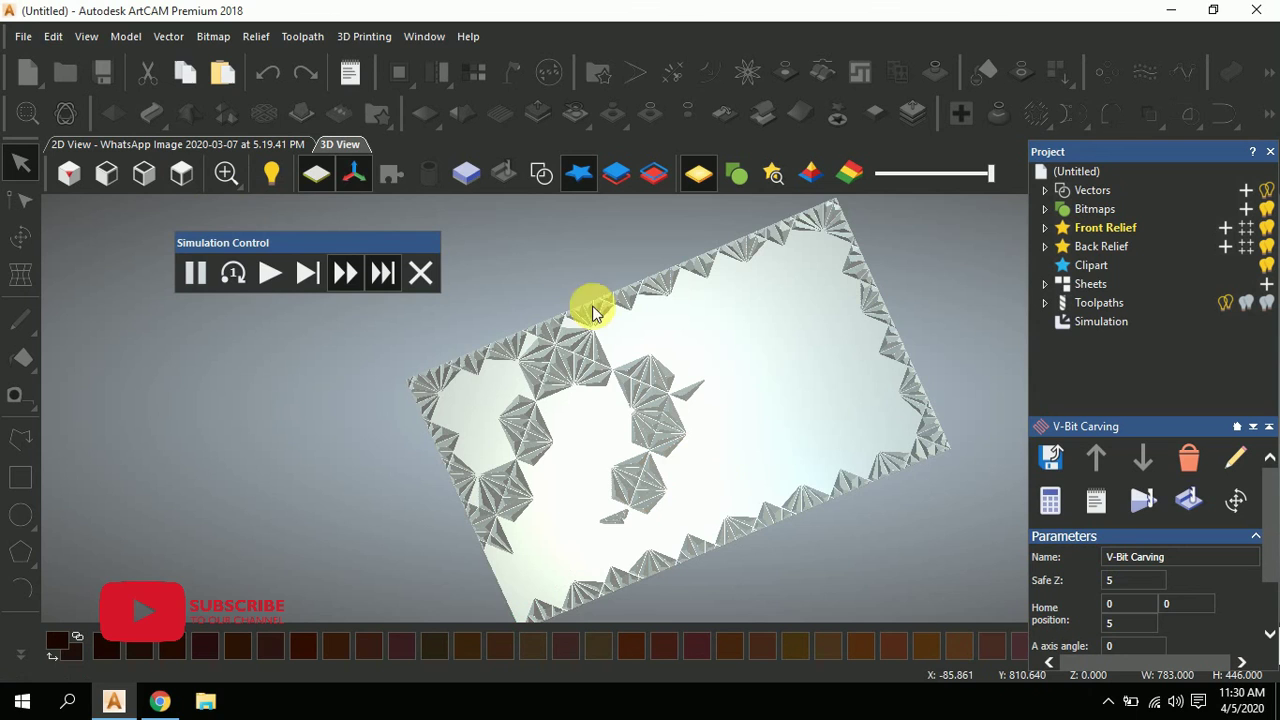
- Watch the fast simulation carve the panel's interior stars from the top view, from close-up and at an angle
left_click(181, 173)
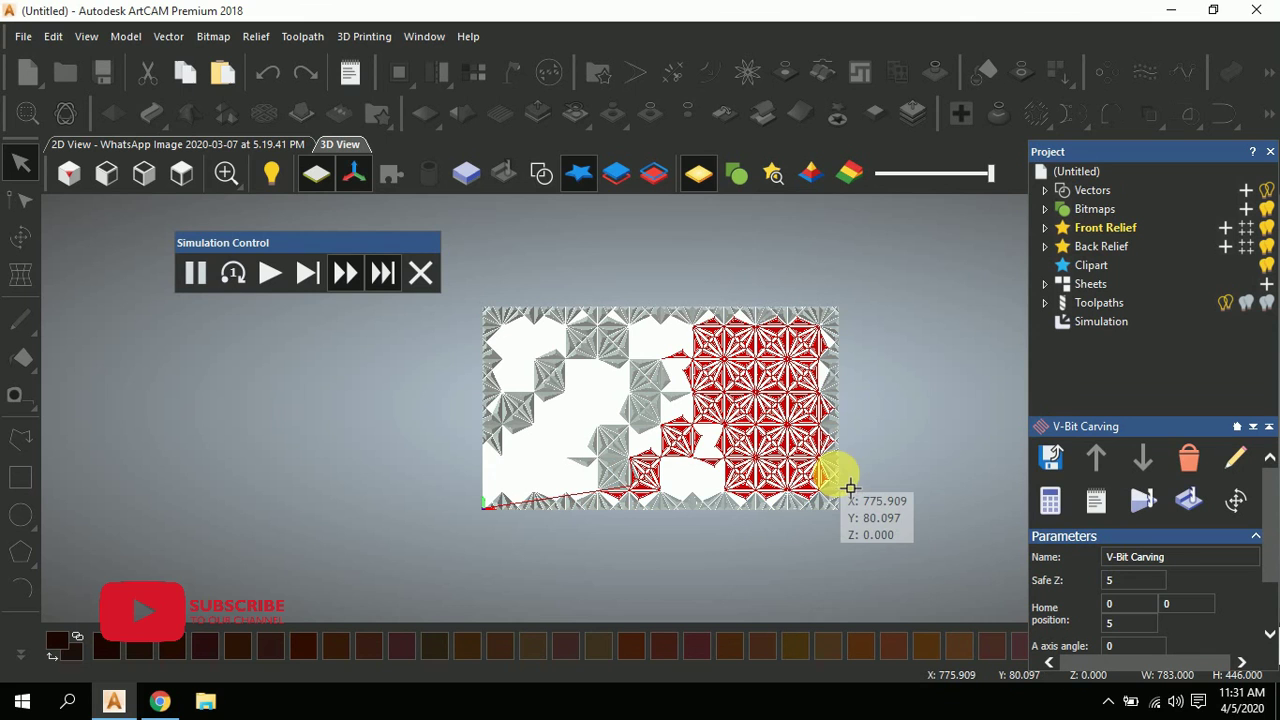
scroll(740, 462, "up", 2)
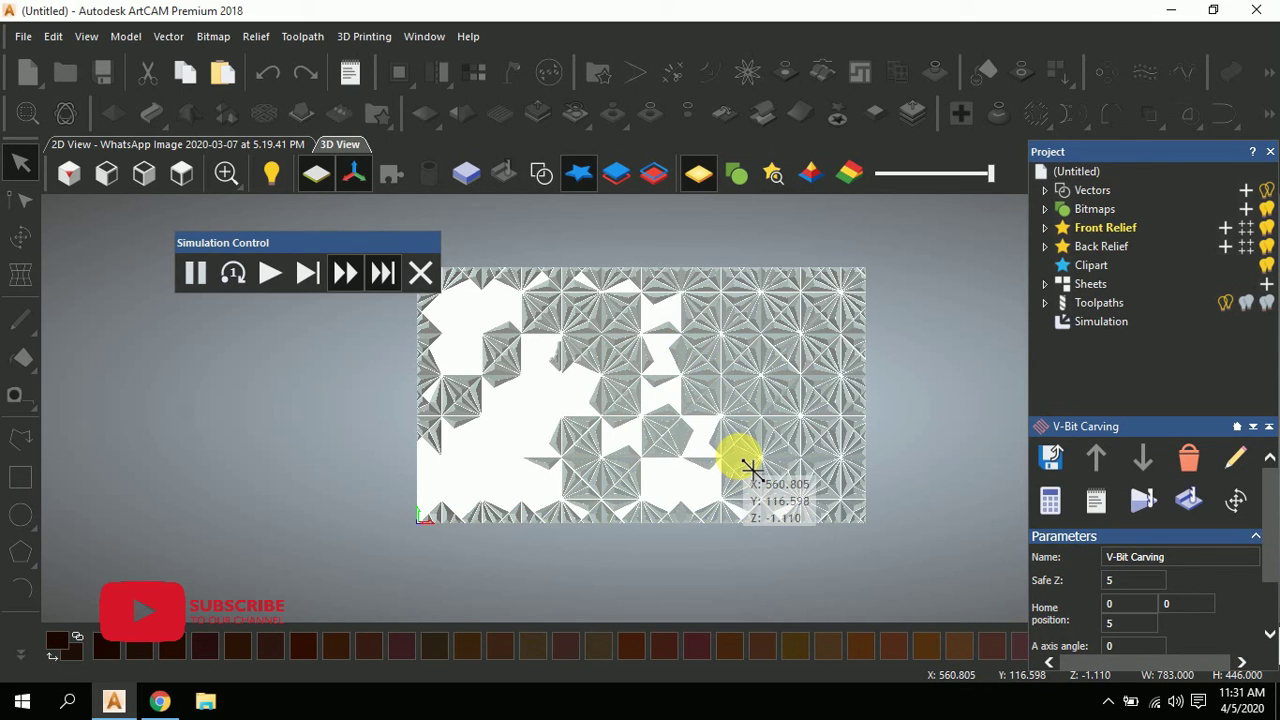
scroll(749, 440, "up", 3)
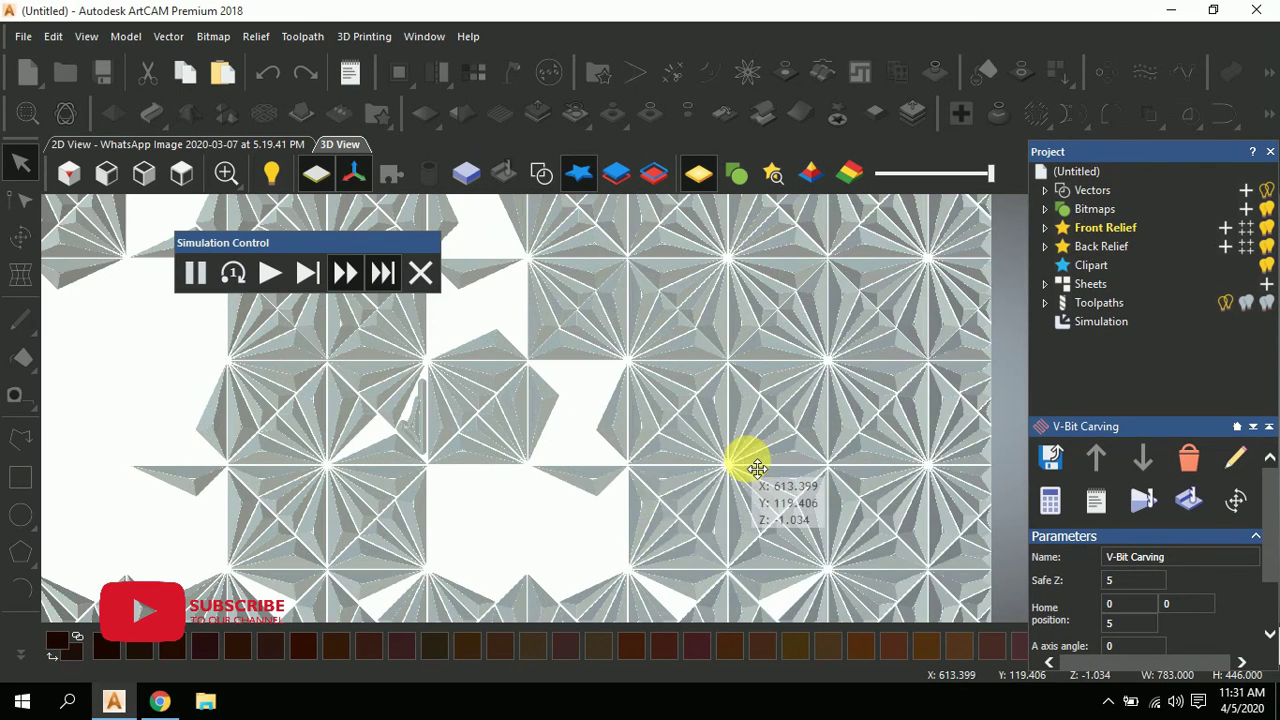
left_click_drag(766, 377, 649, 406)
scroll(771, 440, "down", 2)
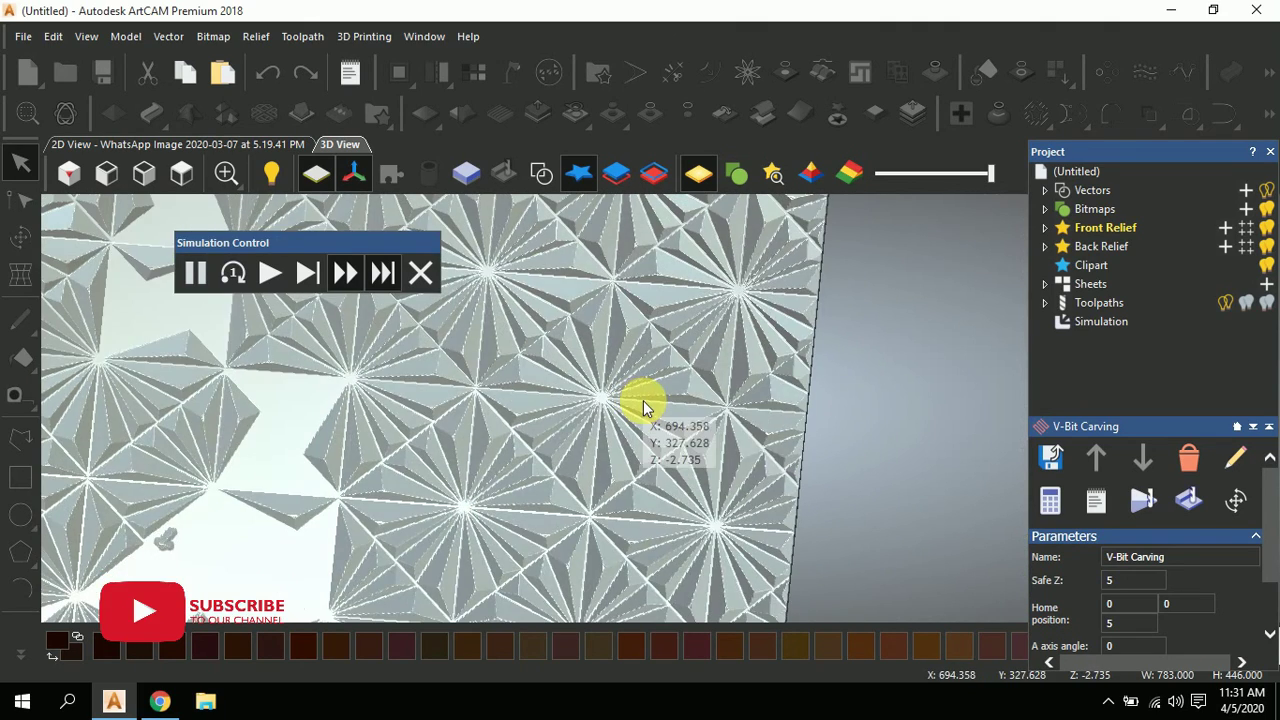
scroll(628, 432, "down", 5)
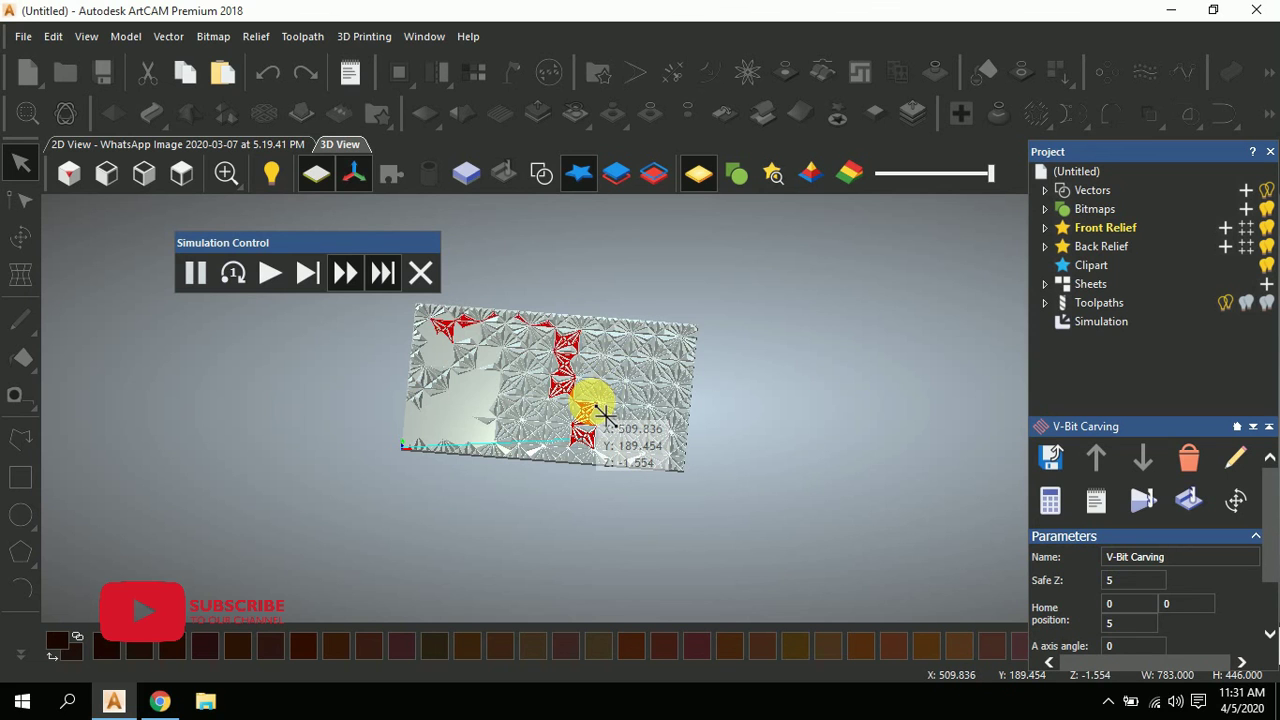
scroll(585, 408, "up", 3)
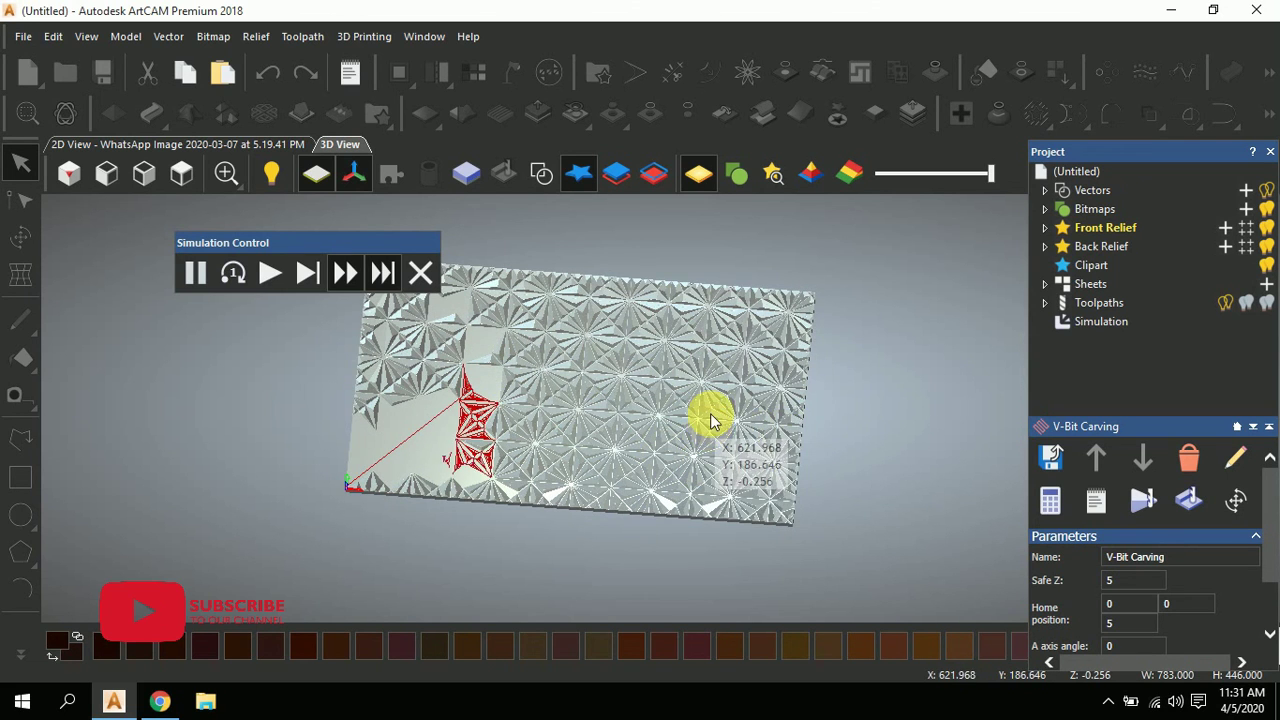
scroll(634, 386, "down", 3)
scroll(655, 410, "up", 3)
scroll(677, 386, "down", 3)
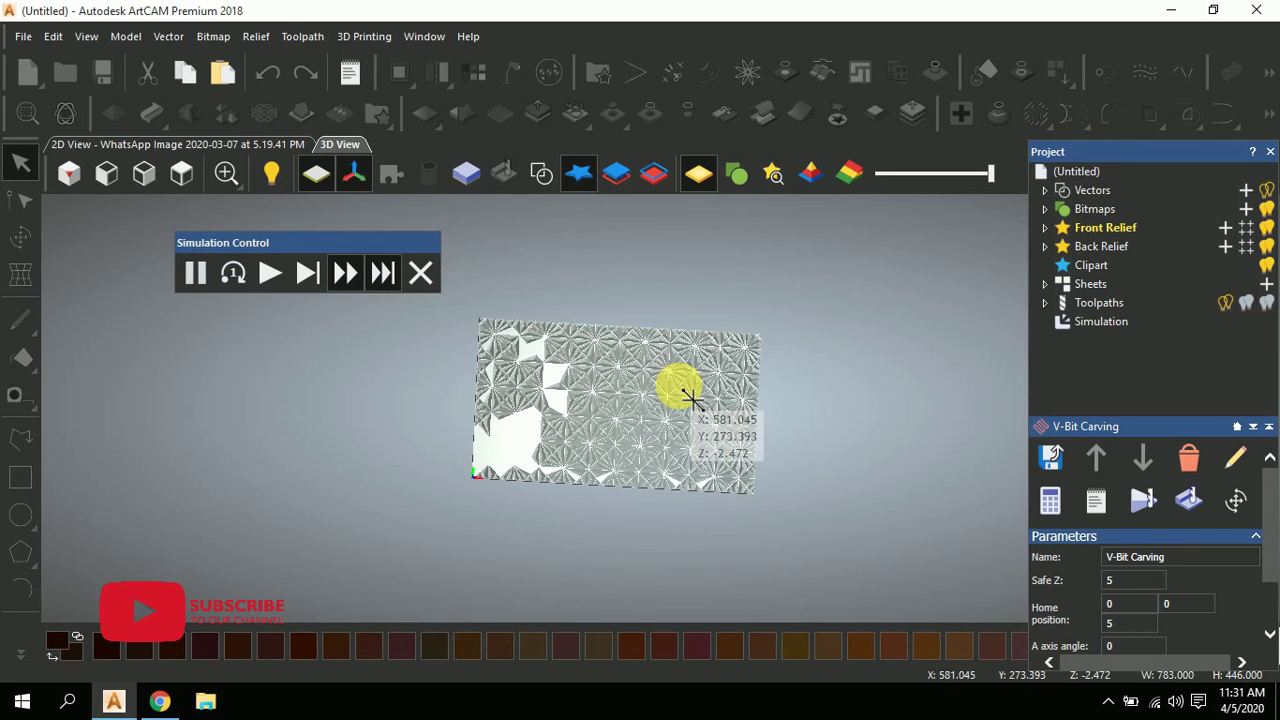
scroll(666, 400, "up", 3)
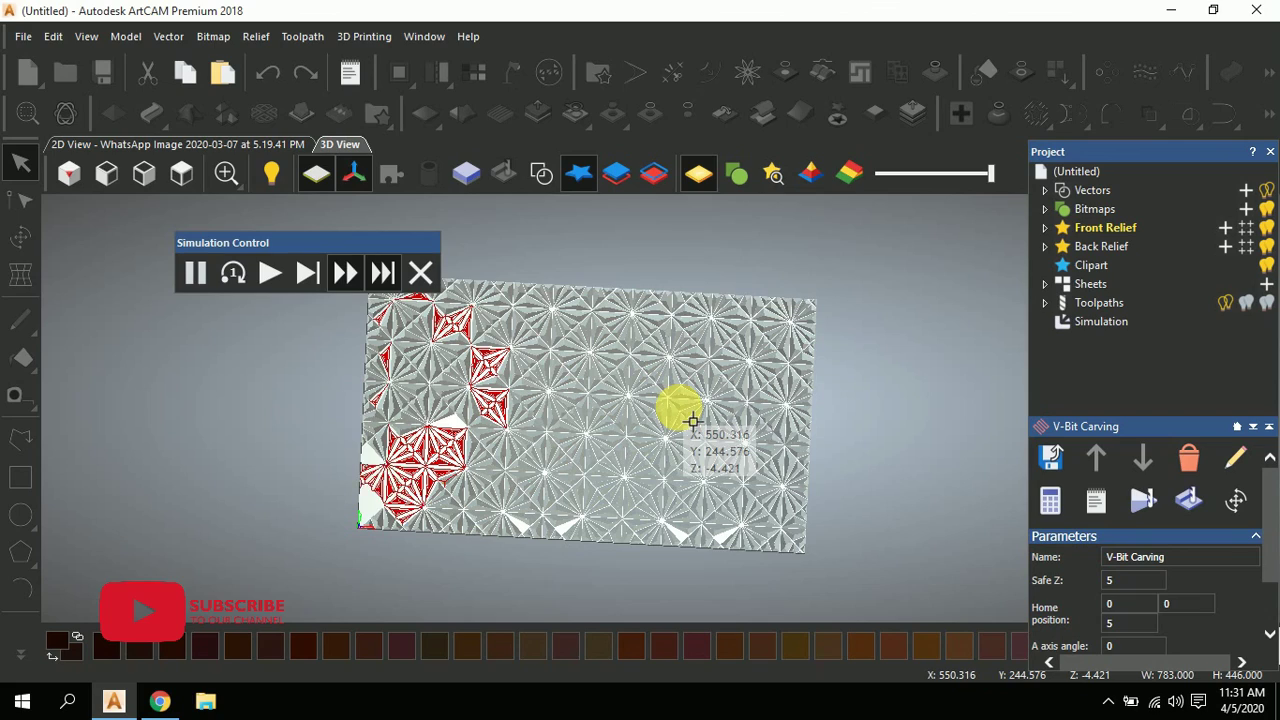
- Examine the carved star facets at high magnification, checking the ridges, valley lines and the small corners where facets meet
scroll(692, 421, "up", 6)
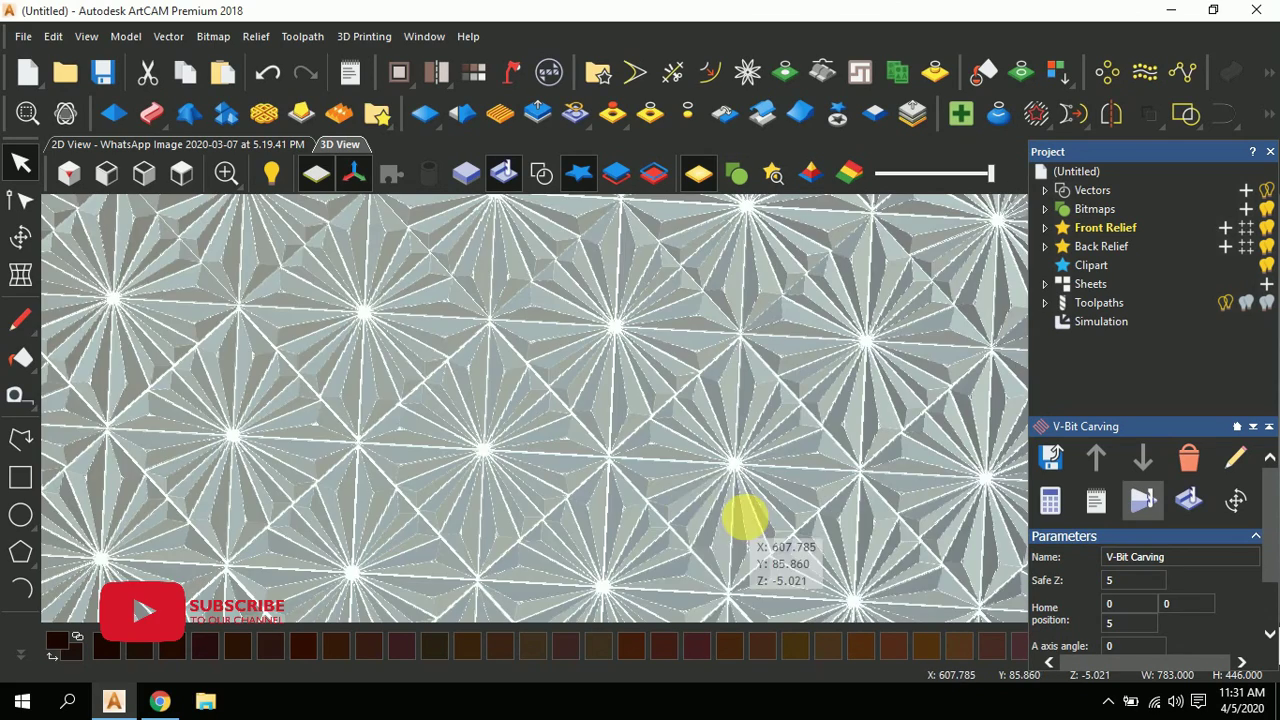
scroll(697, 495, "up", 8)
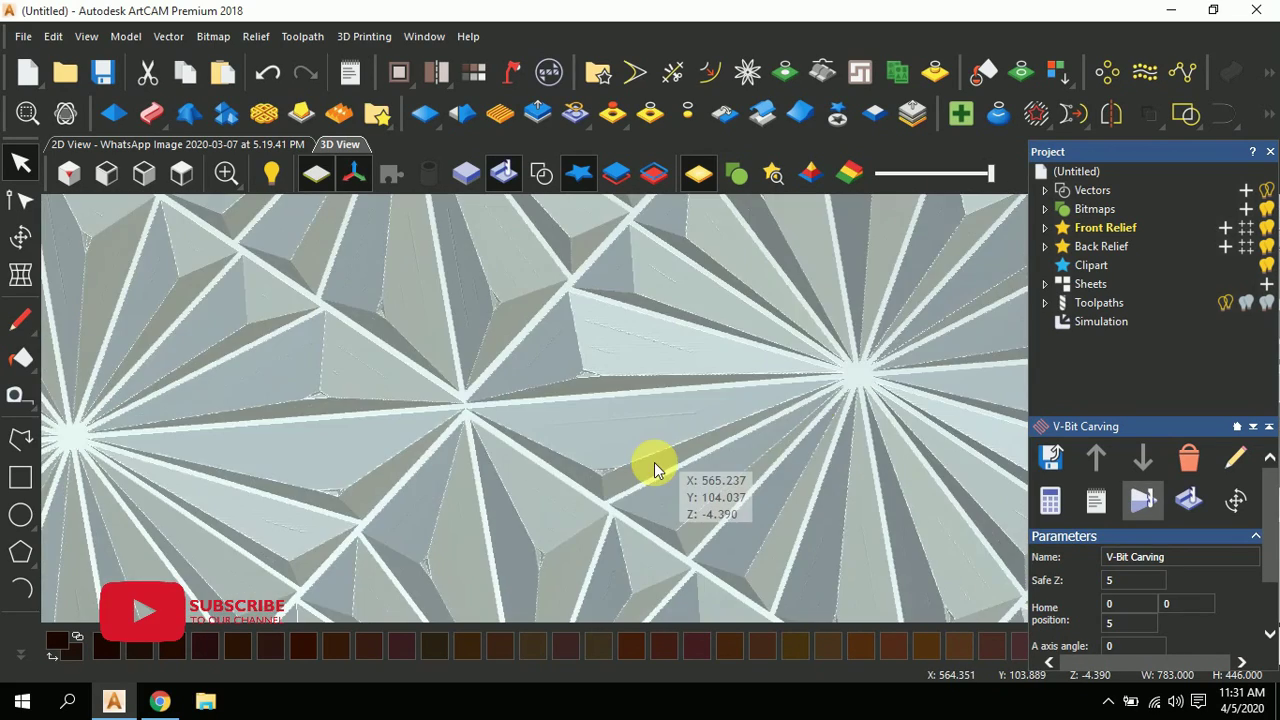
scroll(655, 450, "down", 5)
scroll(586, 351, "up", 8)
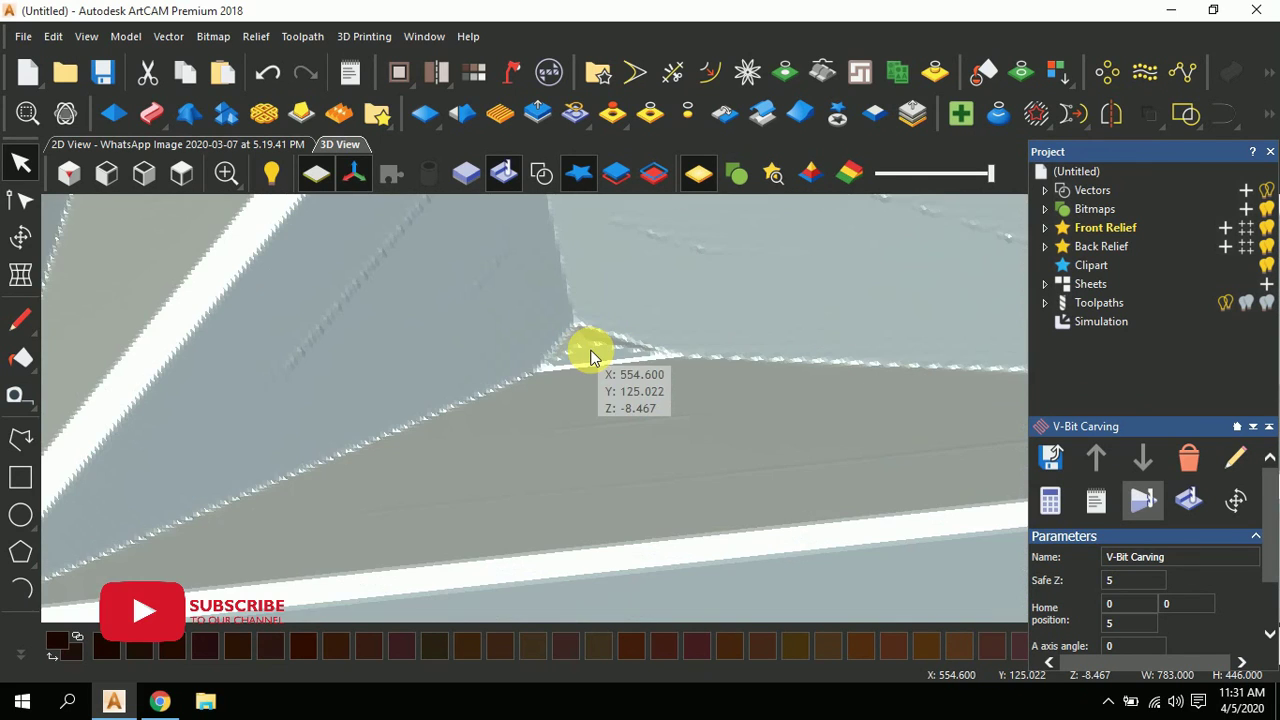
scroll(640, 375, "down", 3)
scroll(680, 360, "up", 3)
scroll(666, 383, "down", 5)
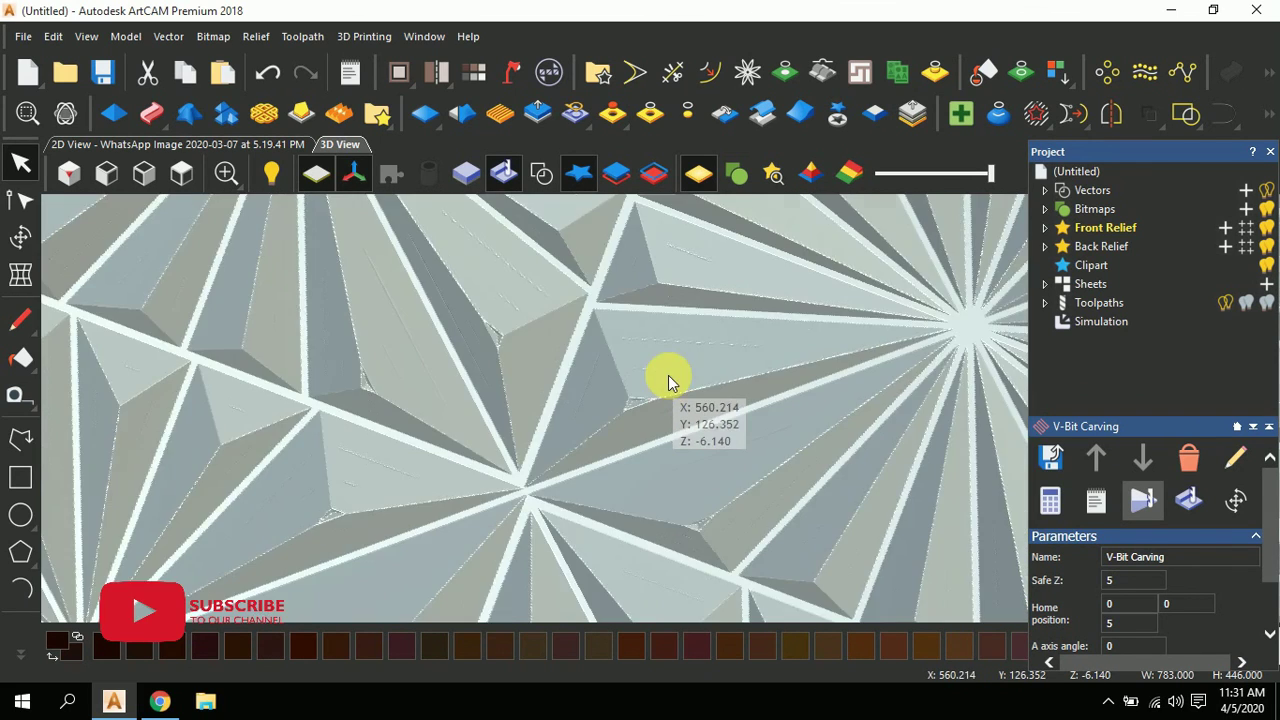
scroll(600, 370, "up", 5)
scroll(580, 370, "down", 5)
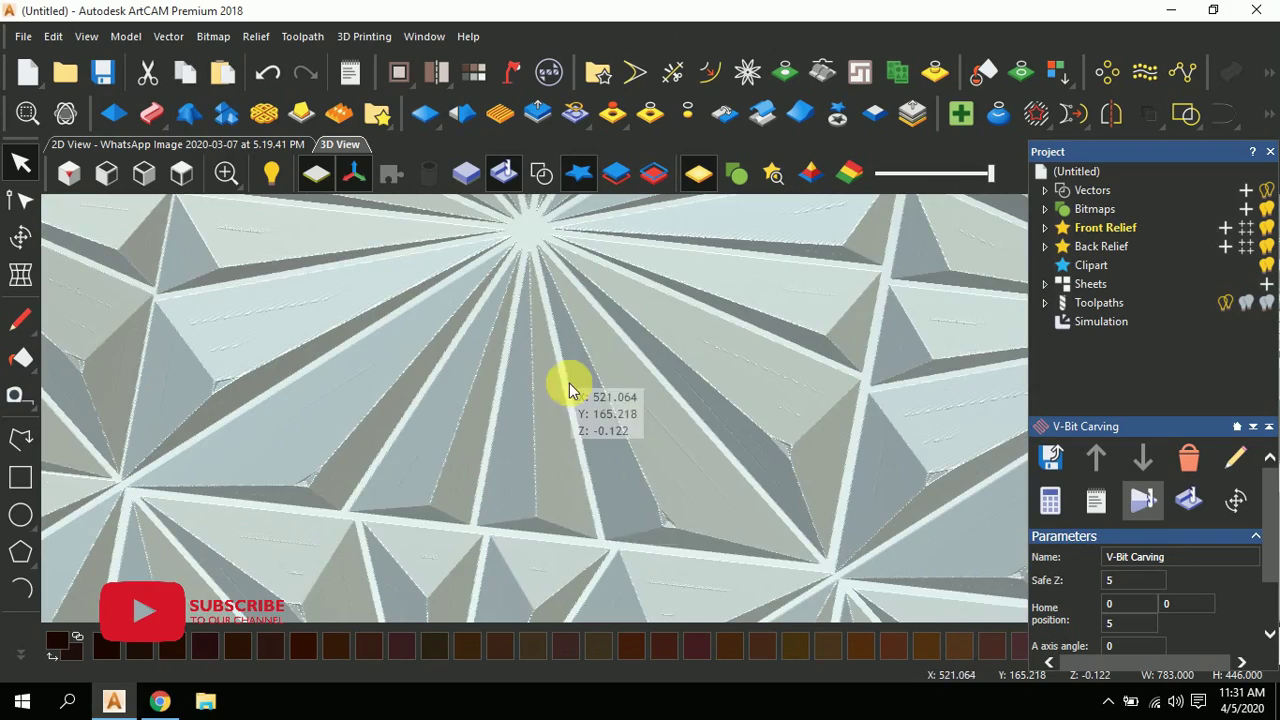
- Inspect the whole simulated panel from the top view and at an angle, including its far corner
left_click(181, 174)
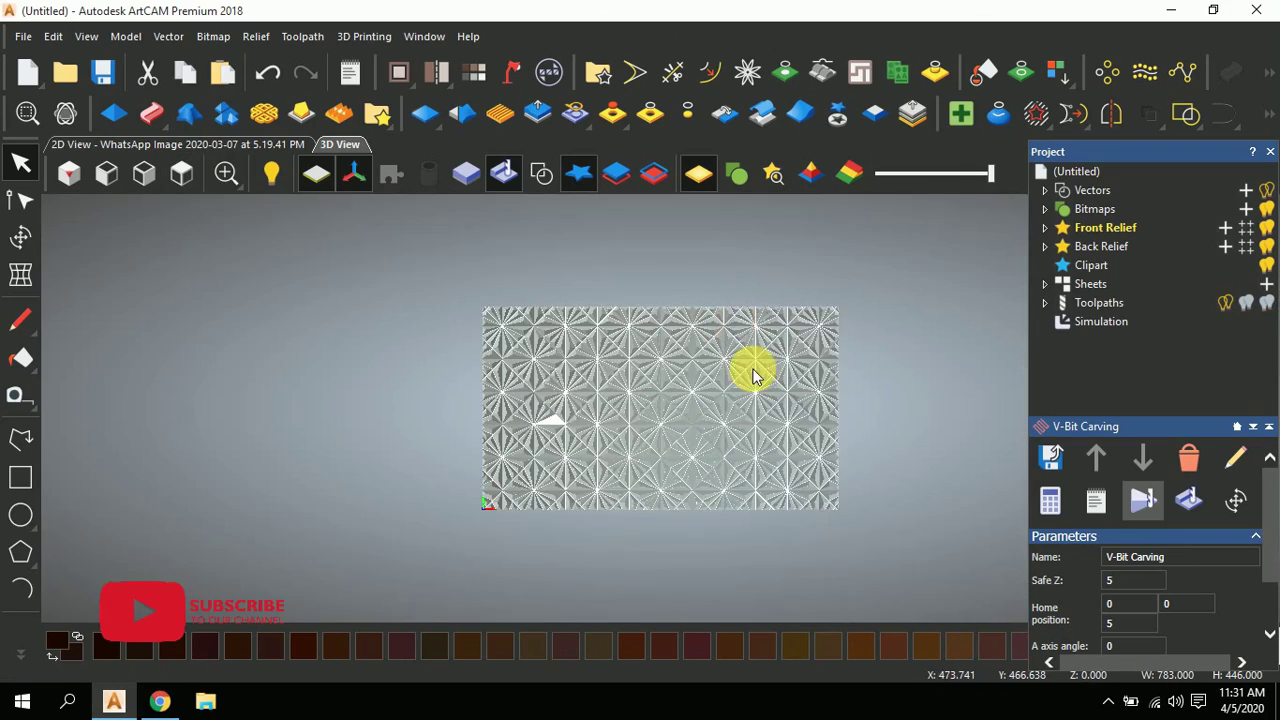
scroll(755, 385, "up", 3)
scroll(614, 480, "up", 3)
left_click_drag(614, 480, 700, 443)
scroll(766, 323, "down", 5)
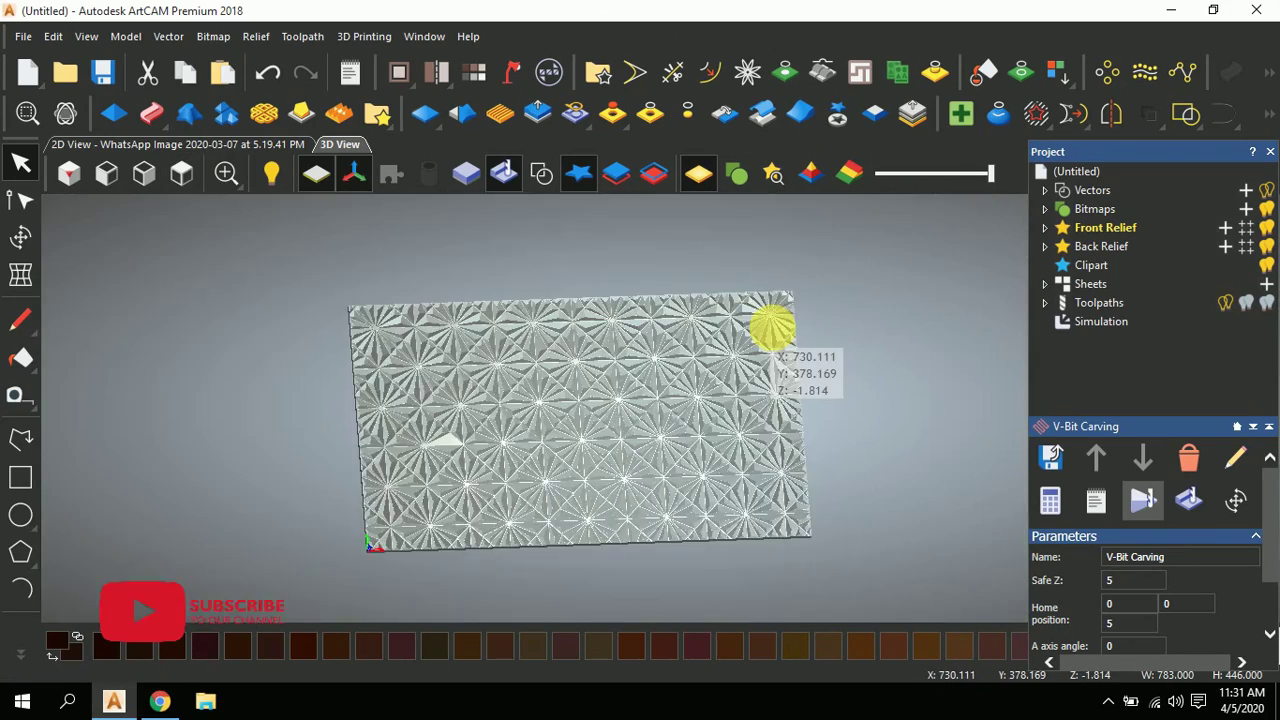
scroll(722, 432, "up", 5)
scroll(1123, 500, "down", 1)
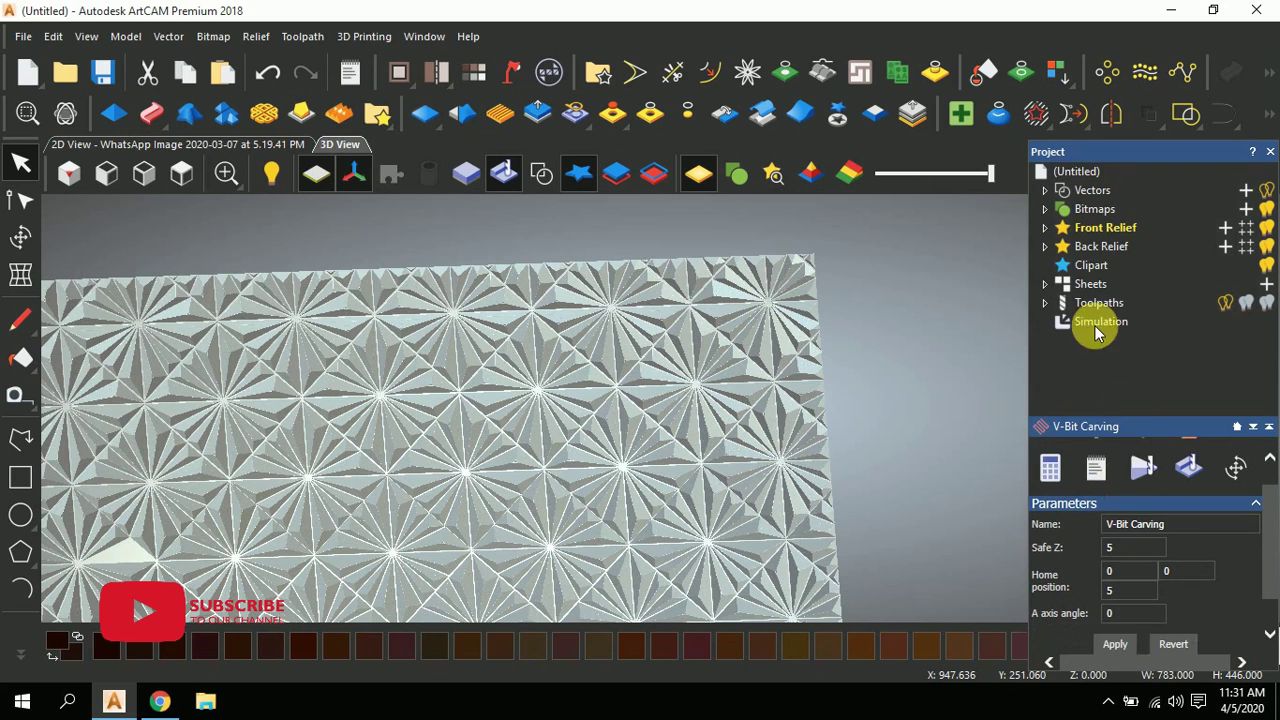
- Open the simulation's rendering settings, check the Depth Colour option and view the whole carved panel
left_click(1097, 323)
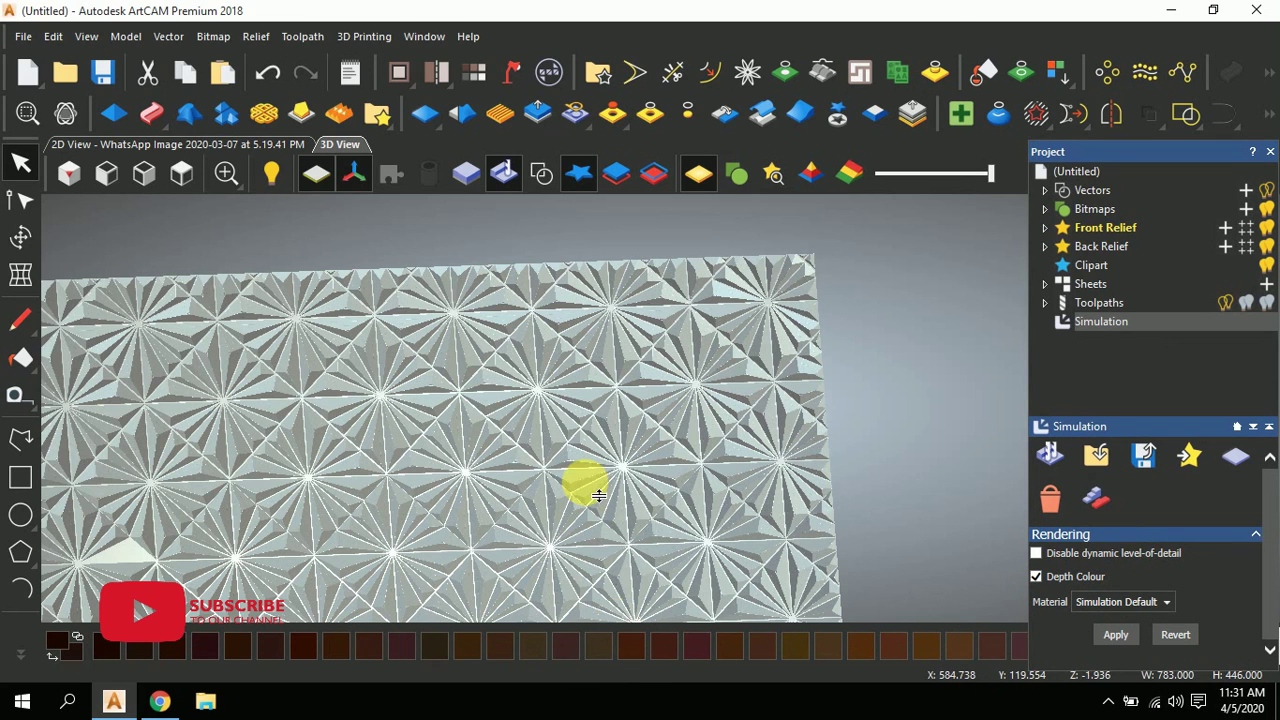
left_click(341, 148)
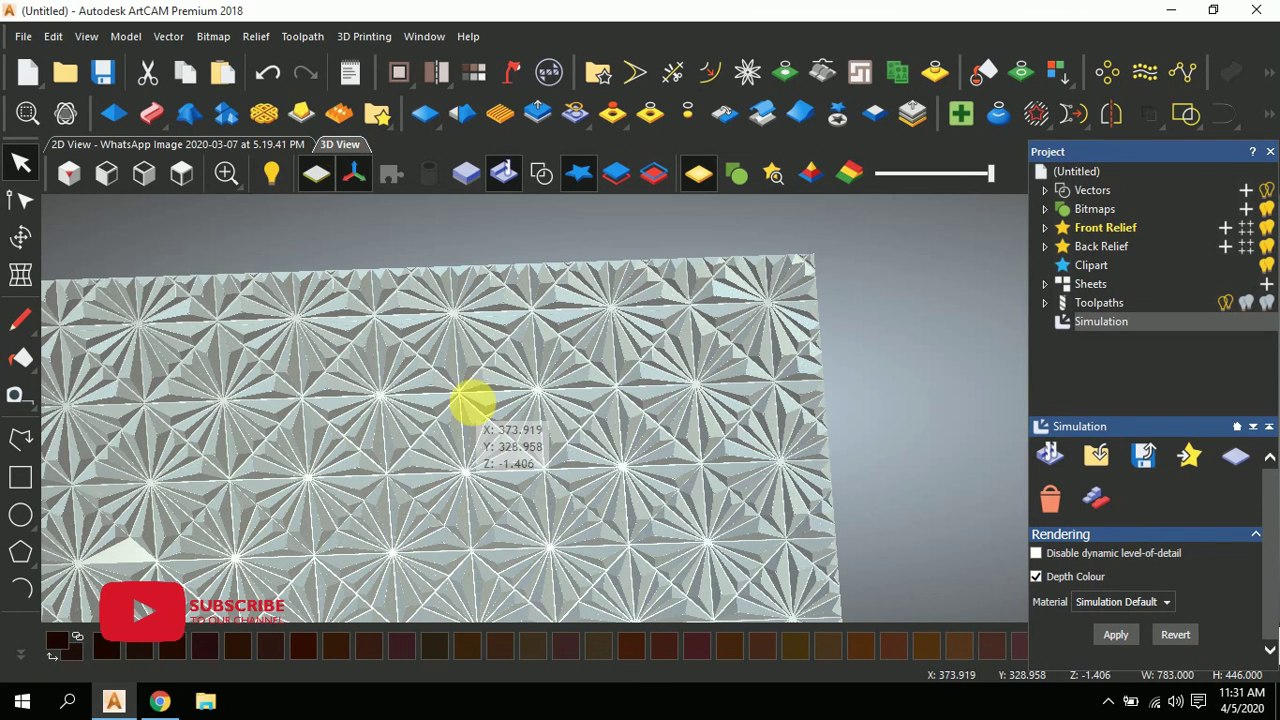
right_click_drag(471, 400, 491, 634)
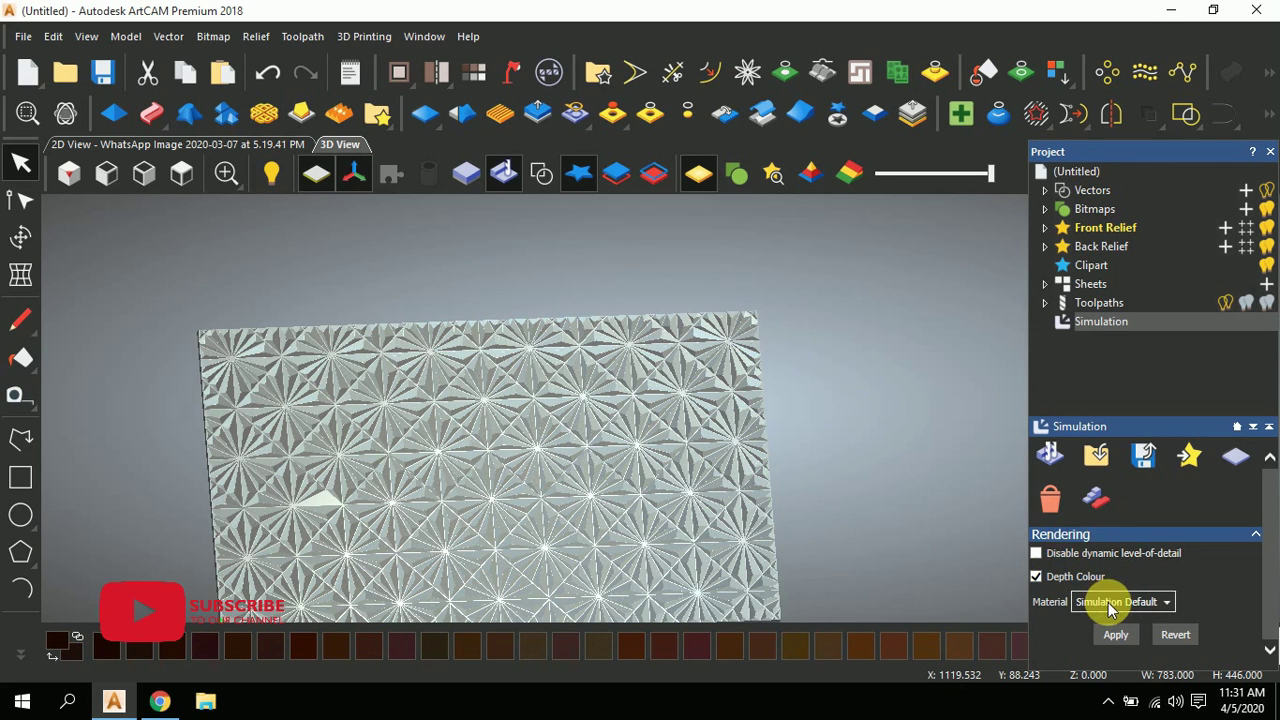
left_click(1037, 578)
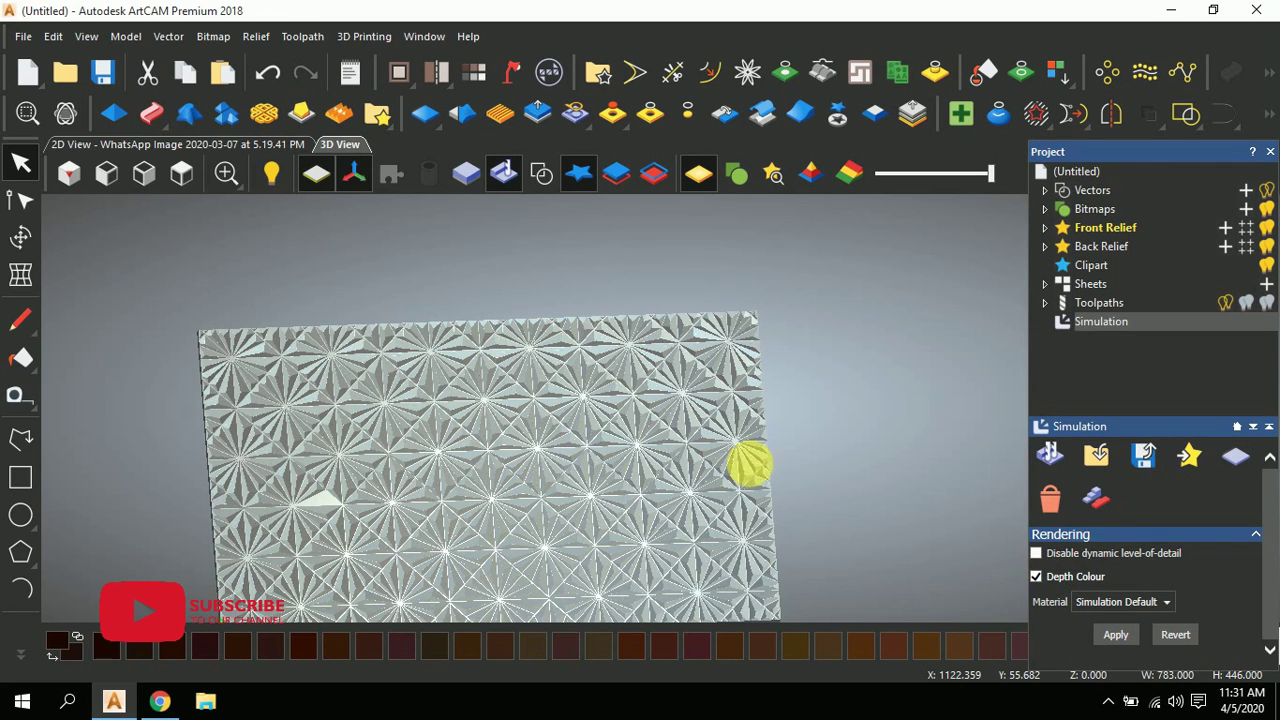
right_click_drag(757, 429, 849, 393)
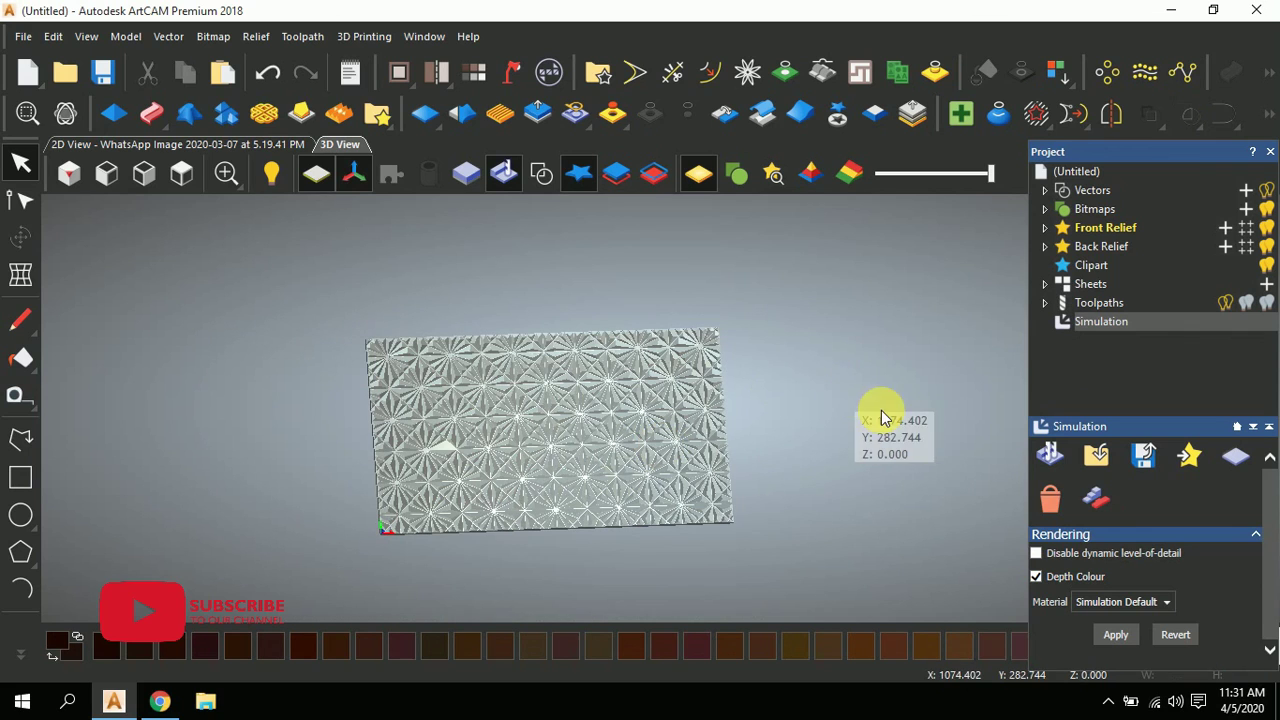
left_click(1095, 495)
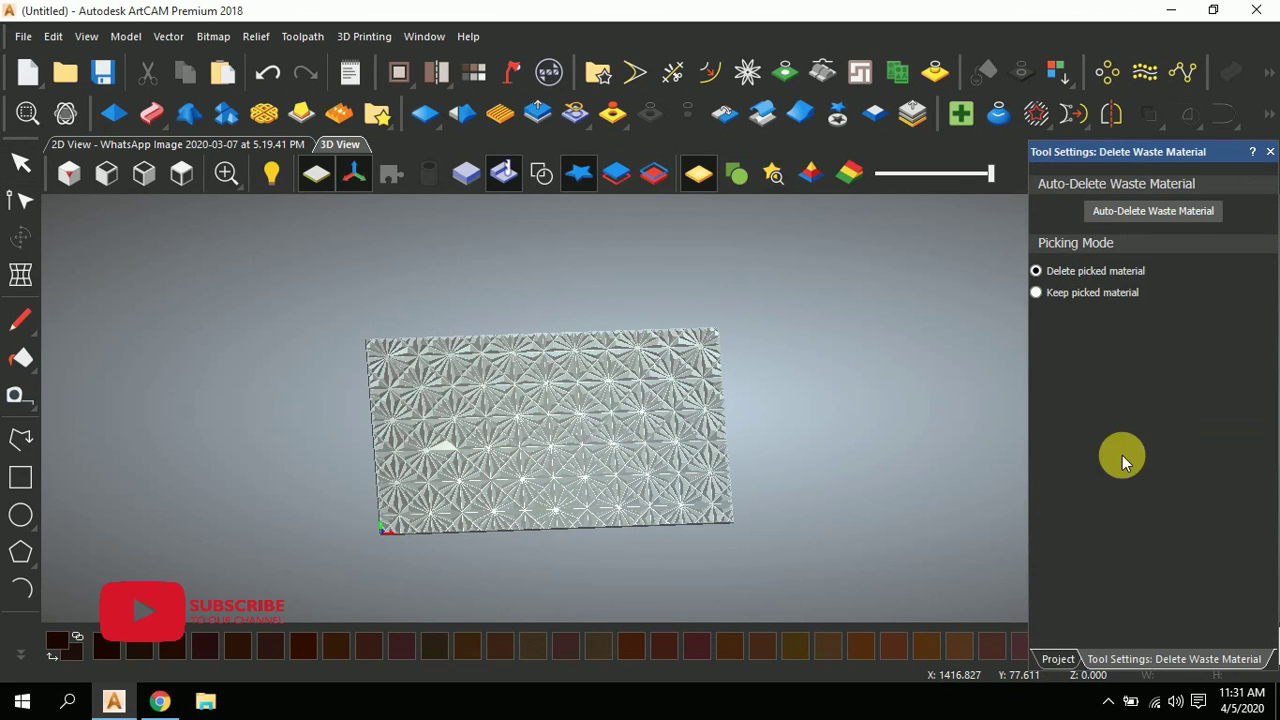
left_click(1270, 152)
right_click(777, 666)
left_click(823, 617)
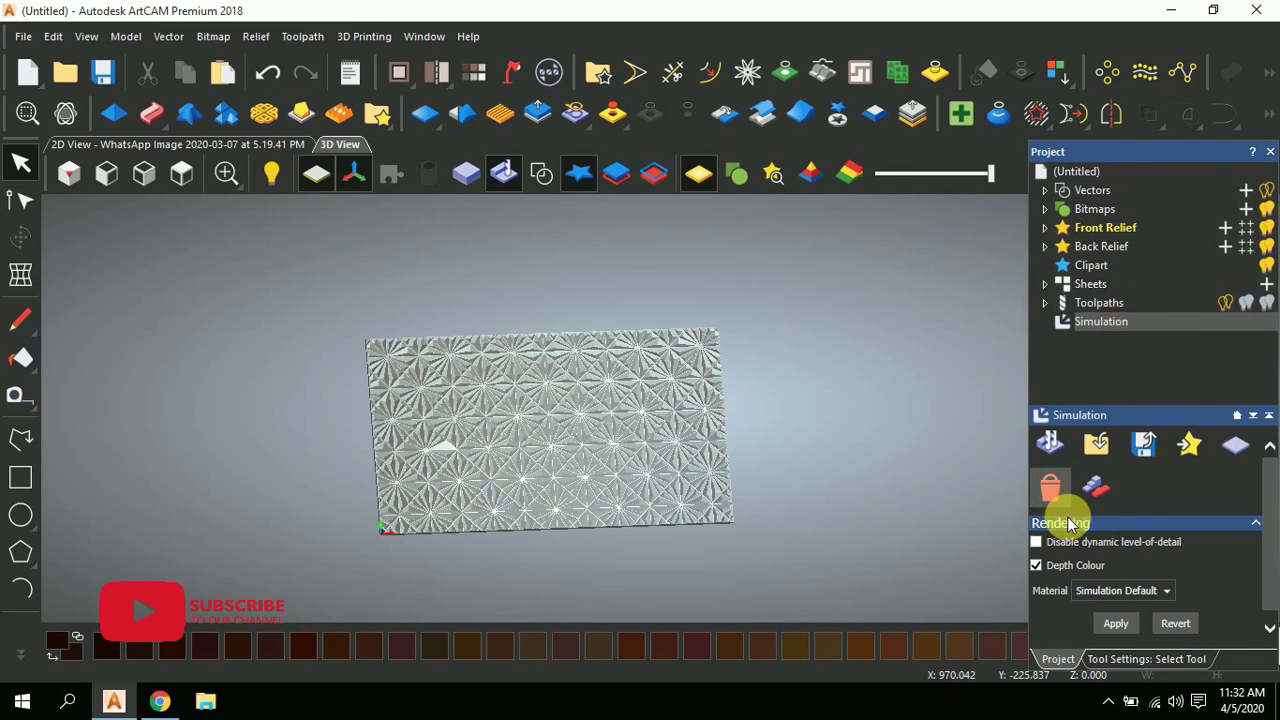
- Select the V-Bit 6 mm 90 degree toolpath and examine the simulated star panel from several angles and distances
left_click(637, 449)
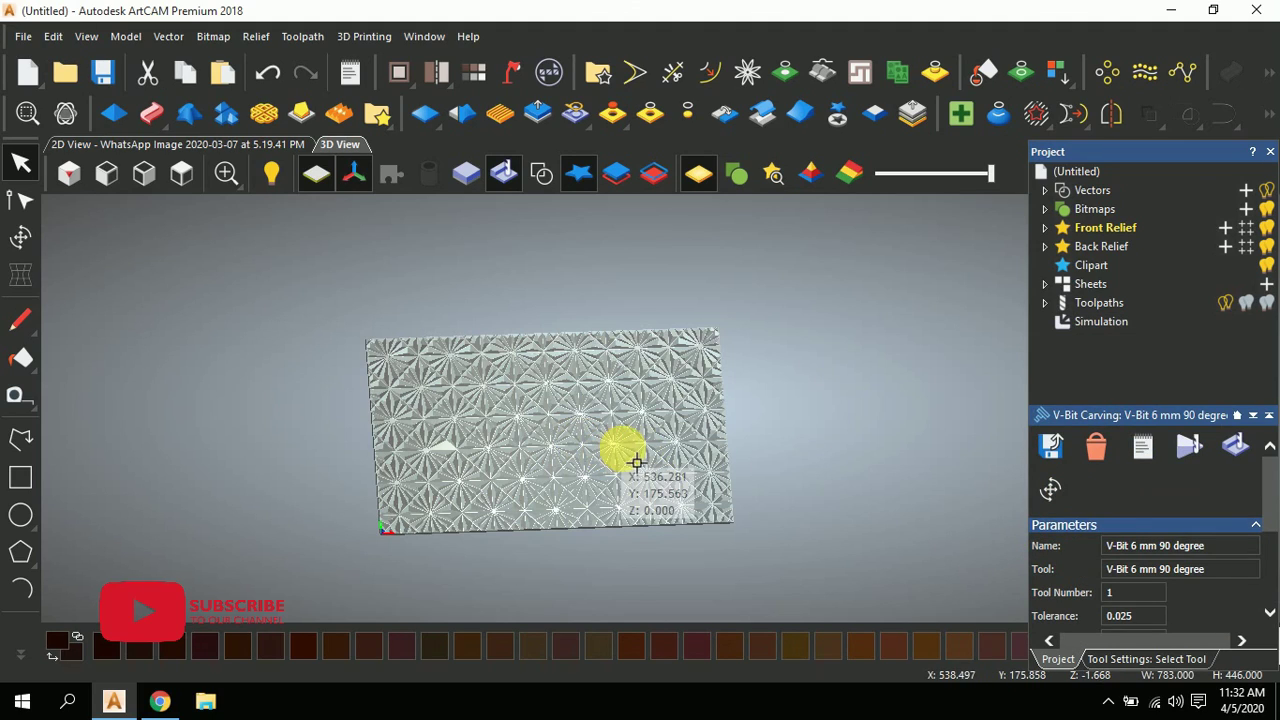
scroll(628, 486, "up", 4)
scroll(565, 320, "down", 2)
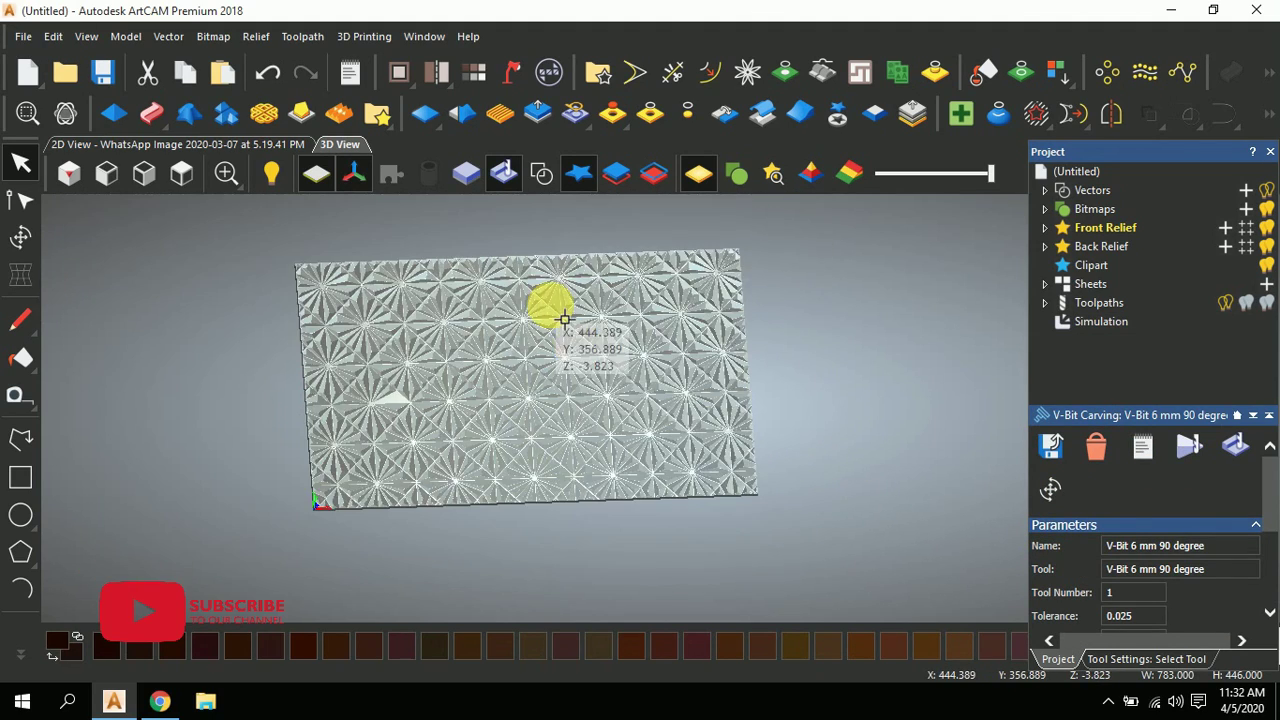
scroll(557, 449, "up", 2)
left_click_drag(457, 523, 449, 451)
scroll(657, 385, "up", 5)
scroll(757, 414, "down", 6)
scroll(823, 329, "up", 5)
left_click_drag(614, 492, 657, 443)
scroll(523, 366, "down", 4)
scroll(525, 348, "up", 5)
left_click_drag(525, 348, 666, 506)
scroll(634, 466, "down", 4)
scroll(662, 567, "up", 4)
left_click_drag(662, 567, 588, 537)
left_click_drag(589, 419, 557, 423)
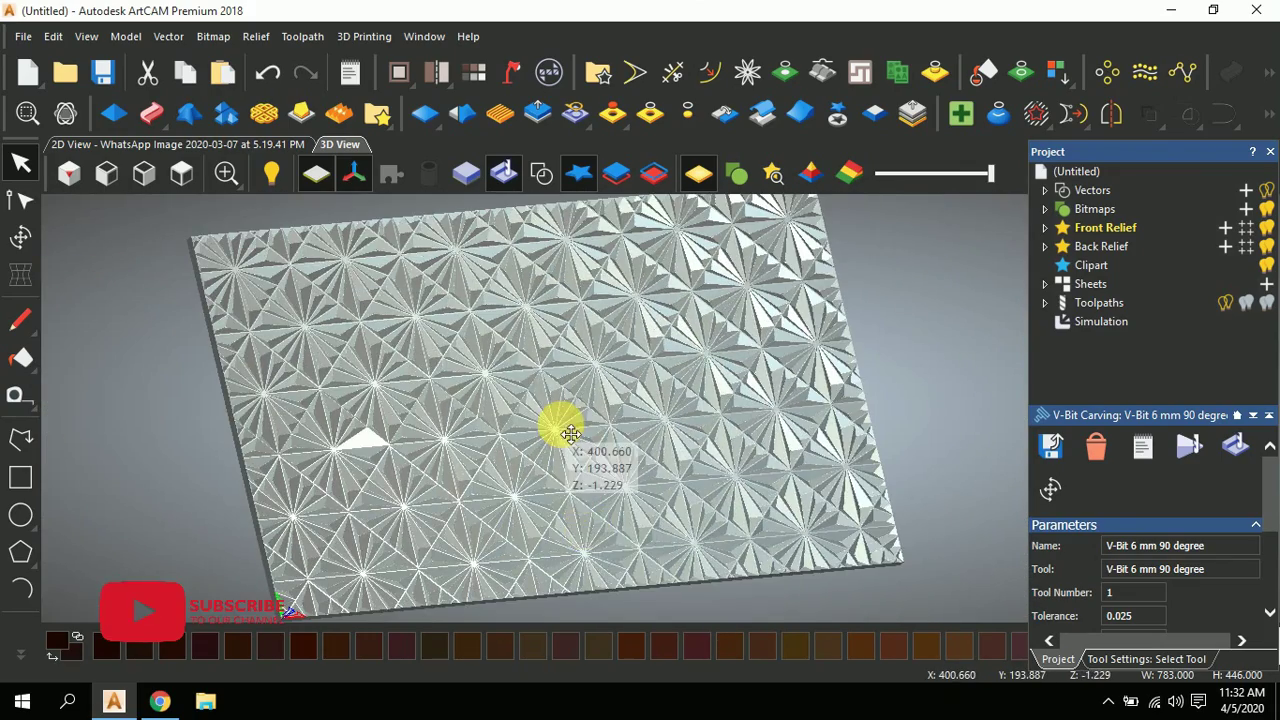
scroll(634, 417, "up", 3)
scroll(857, 346, "down", 4)
scroll(874, 341, "up", 2)
scroll(837, 351, "up", 2)
scroll(837, 351, "down", 2)
left_click_drag(837, 351, 569, 466)
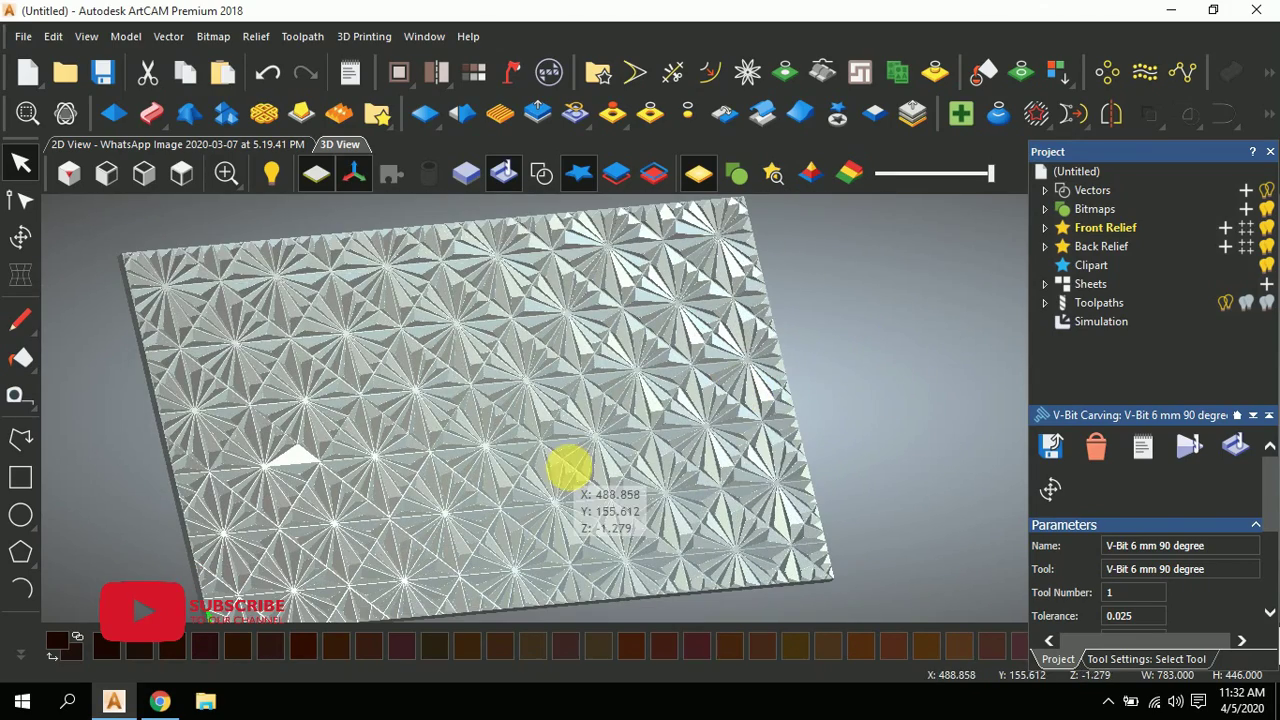